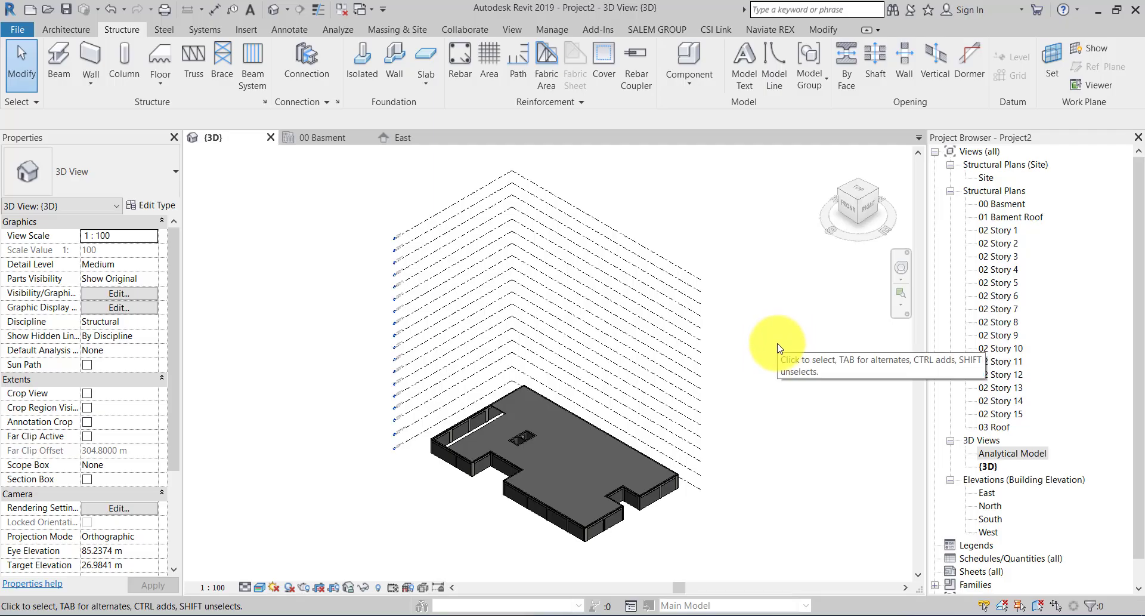
- Pan and zoom the view to frame the whole building model
scroll(615, 552, "up", 2)
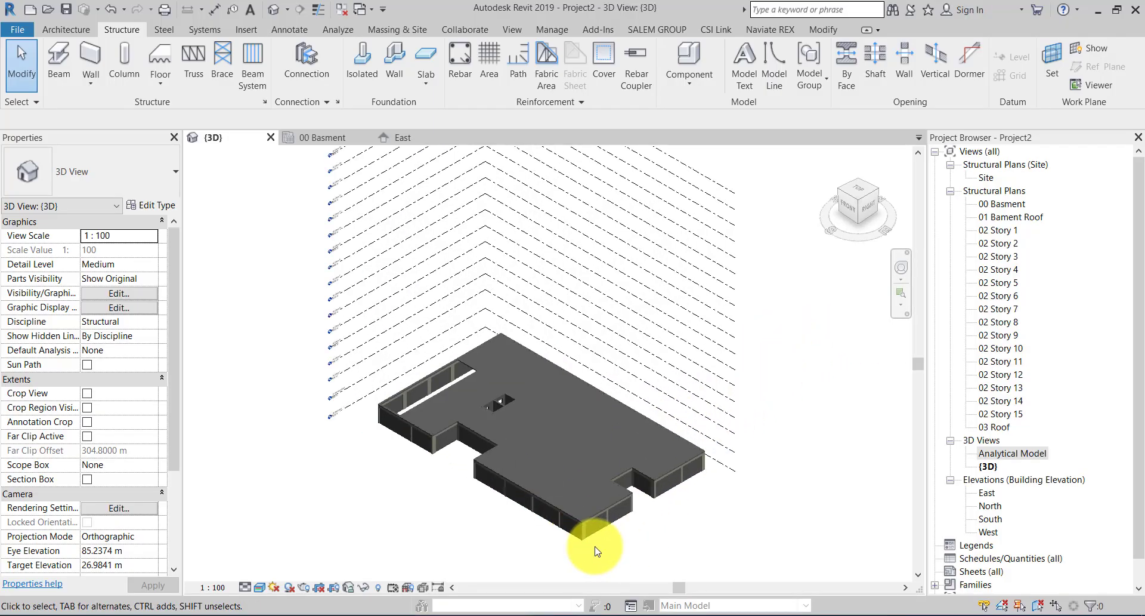
scroll(593, 545, "up", 2)
middle_click_drag(435, 431, 472, 455)
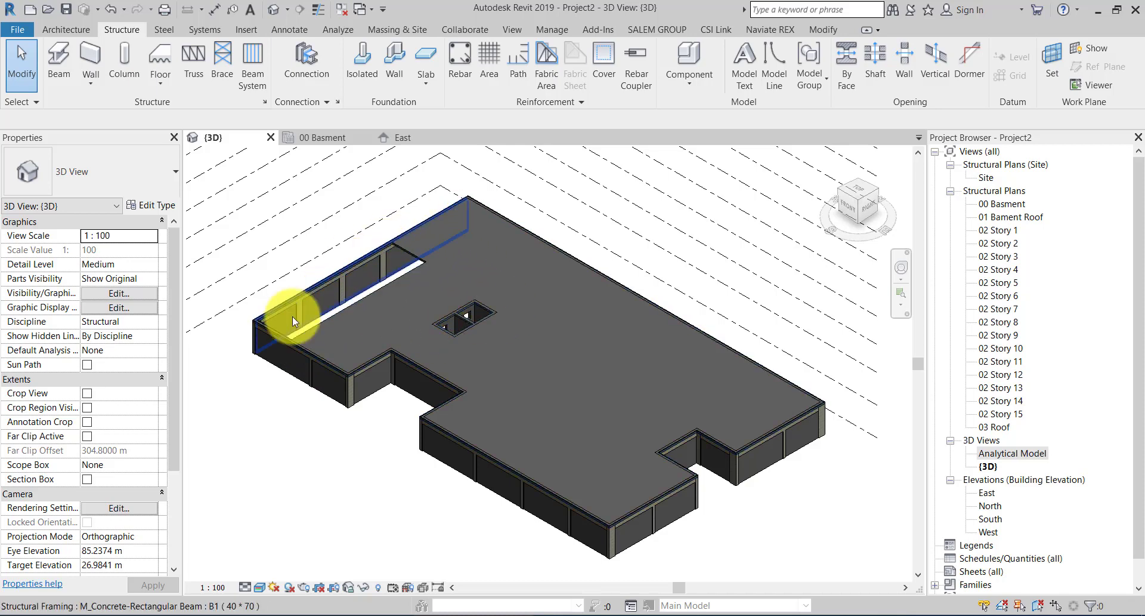
mouse_move(667, 501)
middle_mouse_down()
mouse_move(665, 490)
mouse_move(723, 528)
middle_mouse_up()
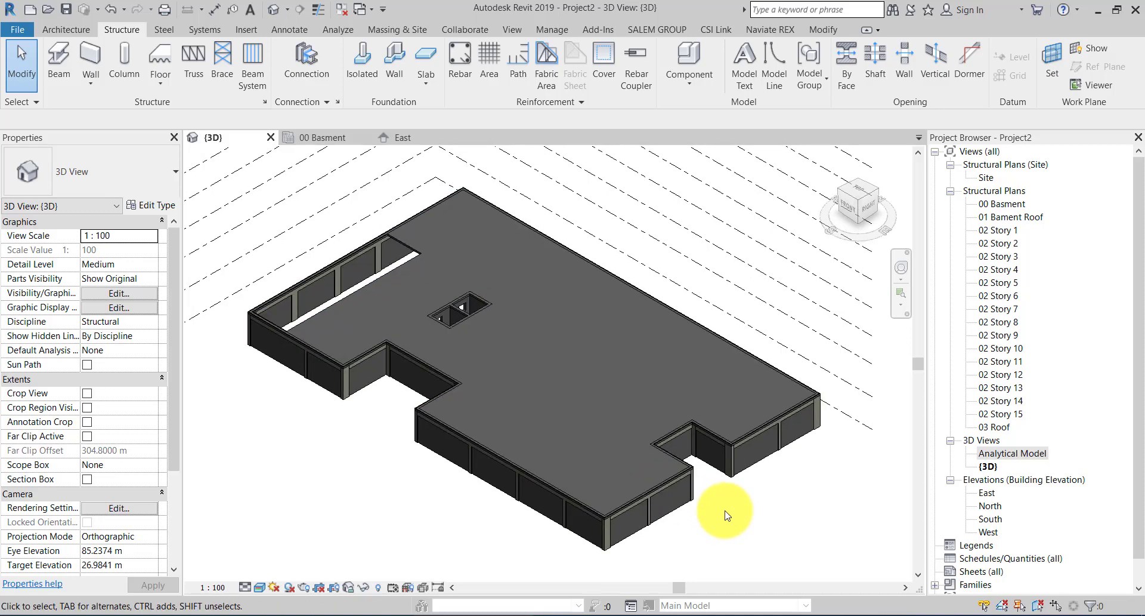
scroll(716, 522, "down", 2)
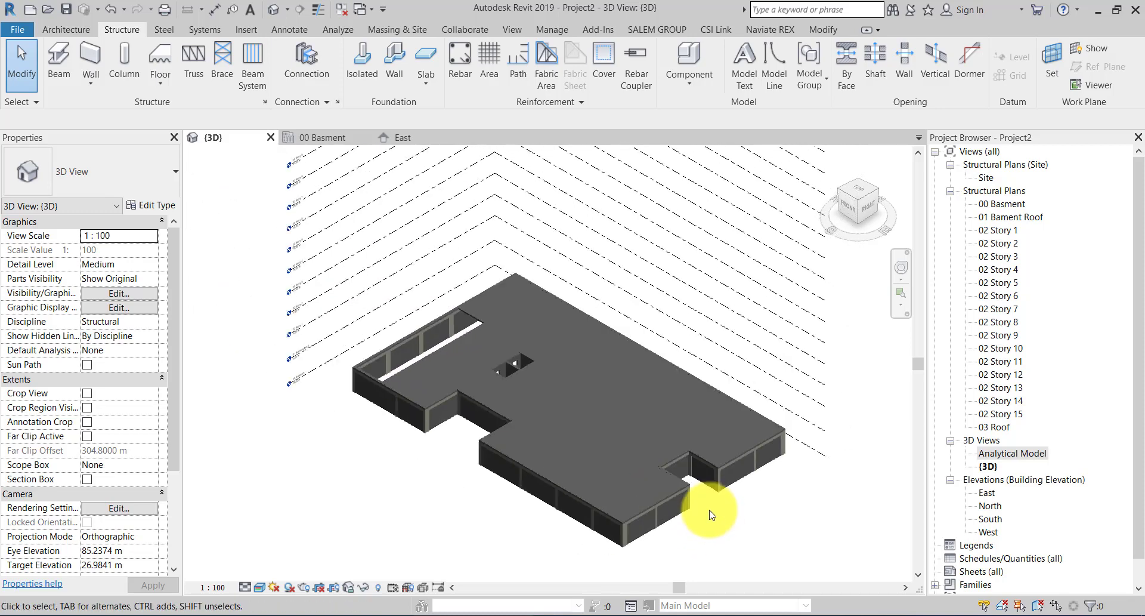
middle_click_drag(701, 514, 682, 521)
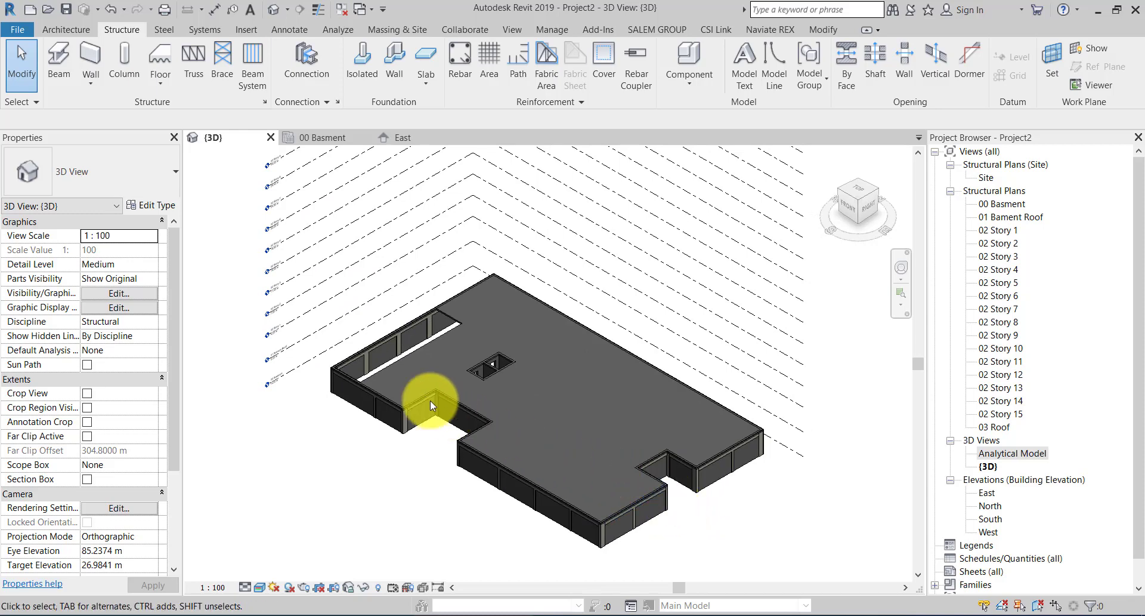
scroll(436, 394, "up", 1)
scroll(396, 384, "up", 1)
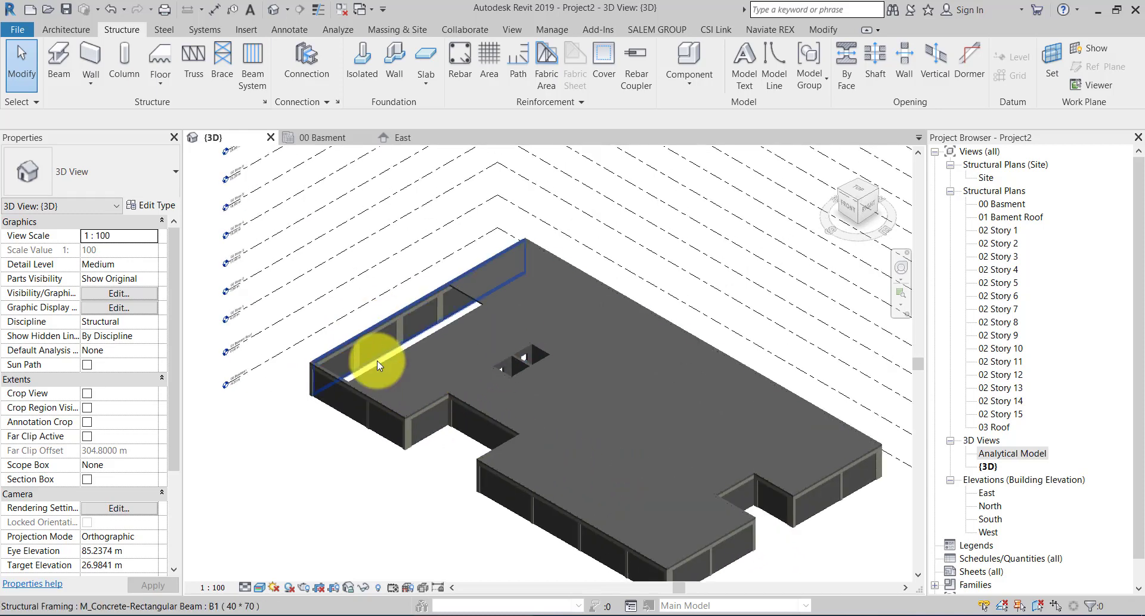
mouse_move(377, 360)
middle_mouse_down()
mouse_move(516, 422)
mouse_move(507, 413)
middle_mouse_up()
scroll(309, 345, "up", 3)
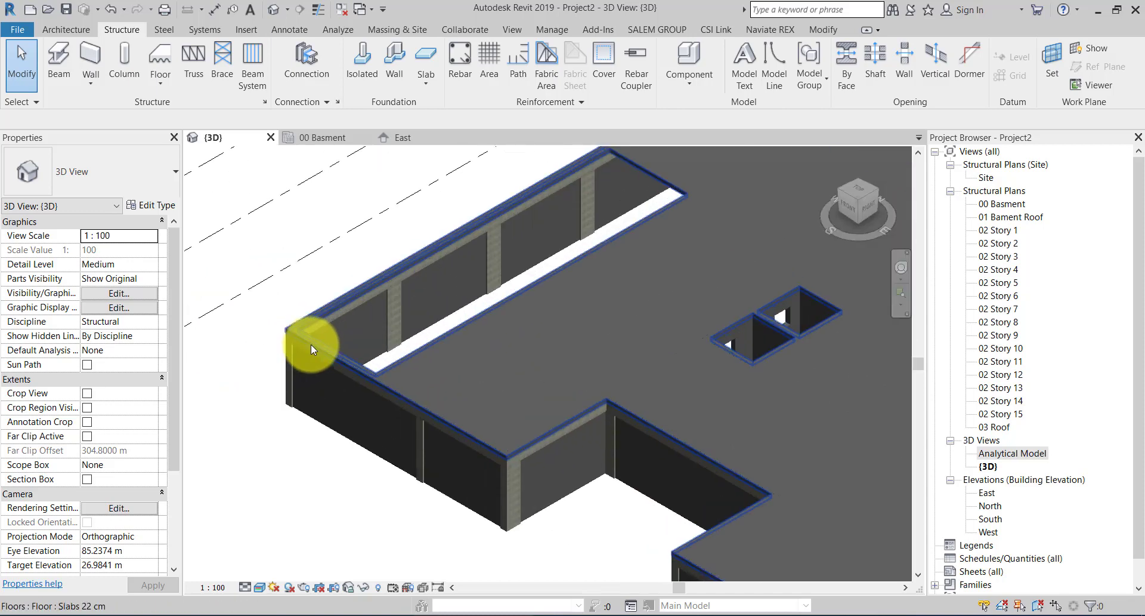
scroll(534, 244, "down", 2)
mouse_move(391, 312)
middle_mouse_down()
mouse_move(571, 310)
mouse_move(504, 312)
mouse_move(473, 293)
middle_mouse_up()
scroll(471, 293, "up", 1)
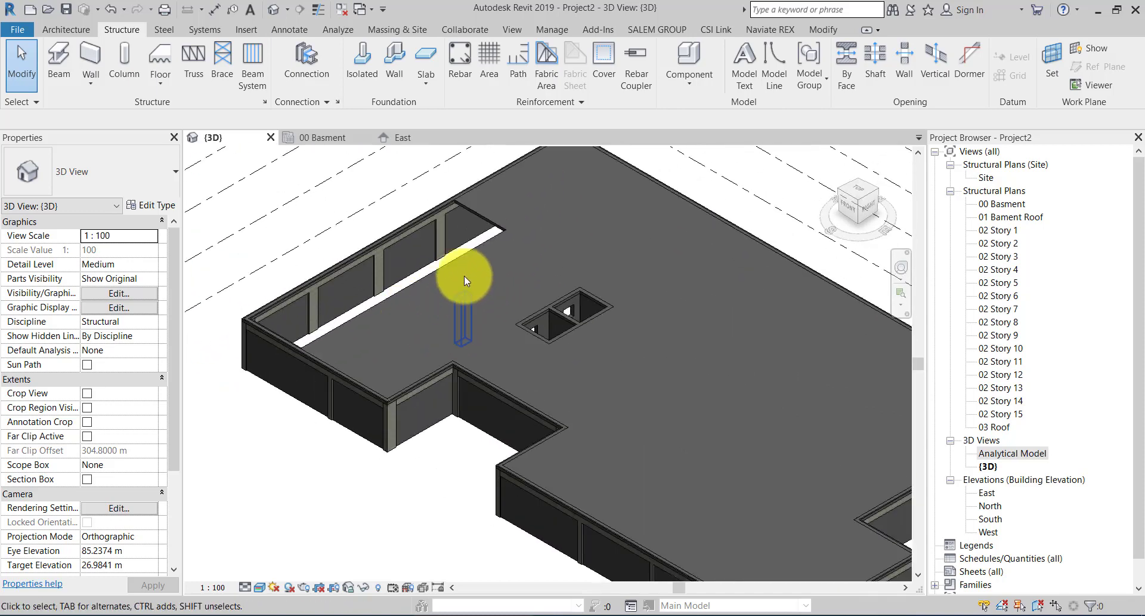
scroll(588, 399, "down", 3)
scroll(613, 414, "up", 1)
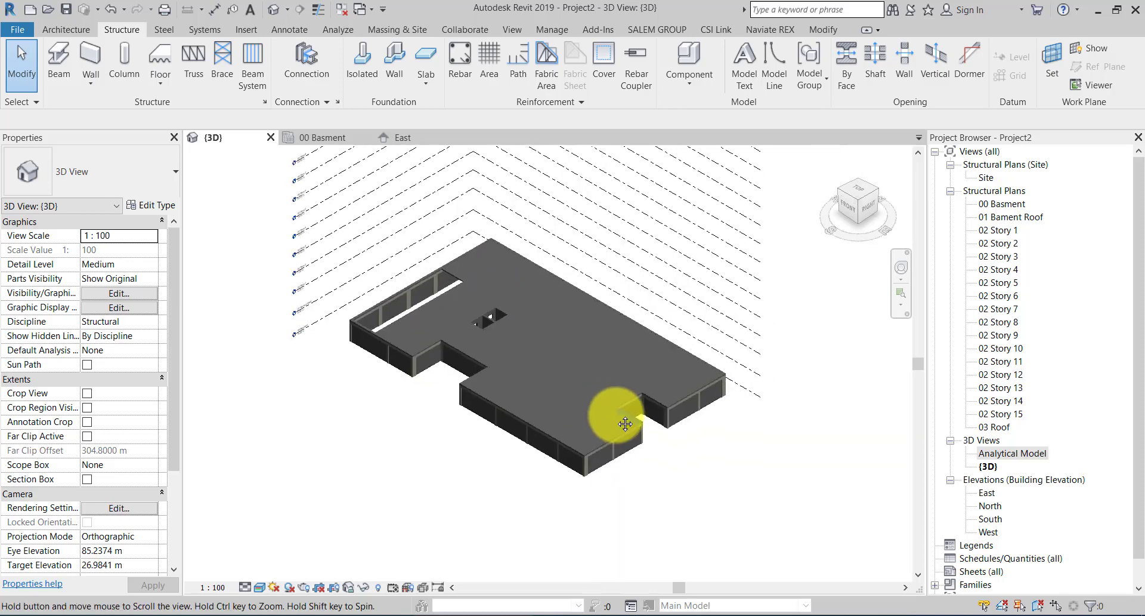
scroll(614, 414, "up", 1)
mouse_move(615, 414)
middle_mouse_down()
mouse_move(446, 355)
mouse_move(480, 372)
middle_mouse_up()
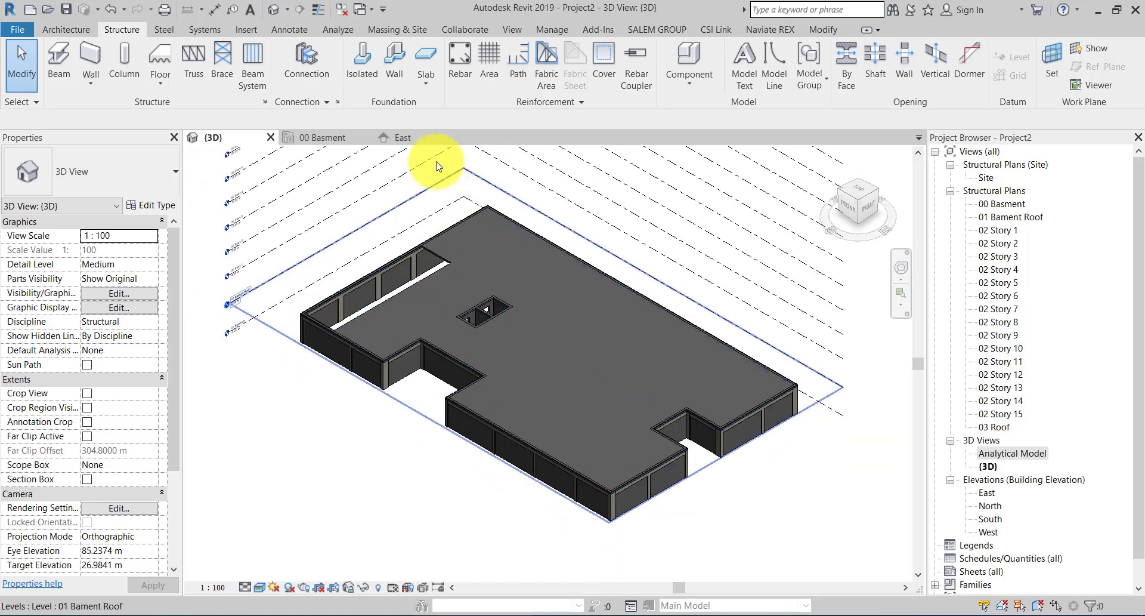
- Open the 01 Bament Roof structural plan and start sketching a new floor
left_click(331, 141)
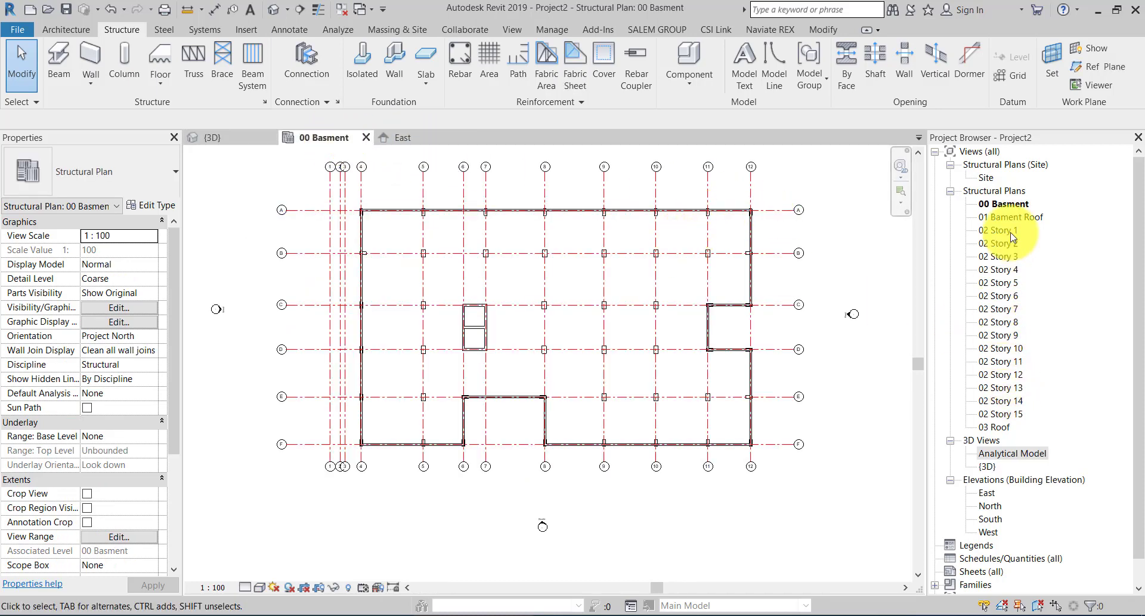
double_click(1007, 217)
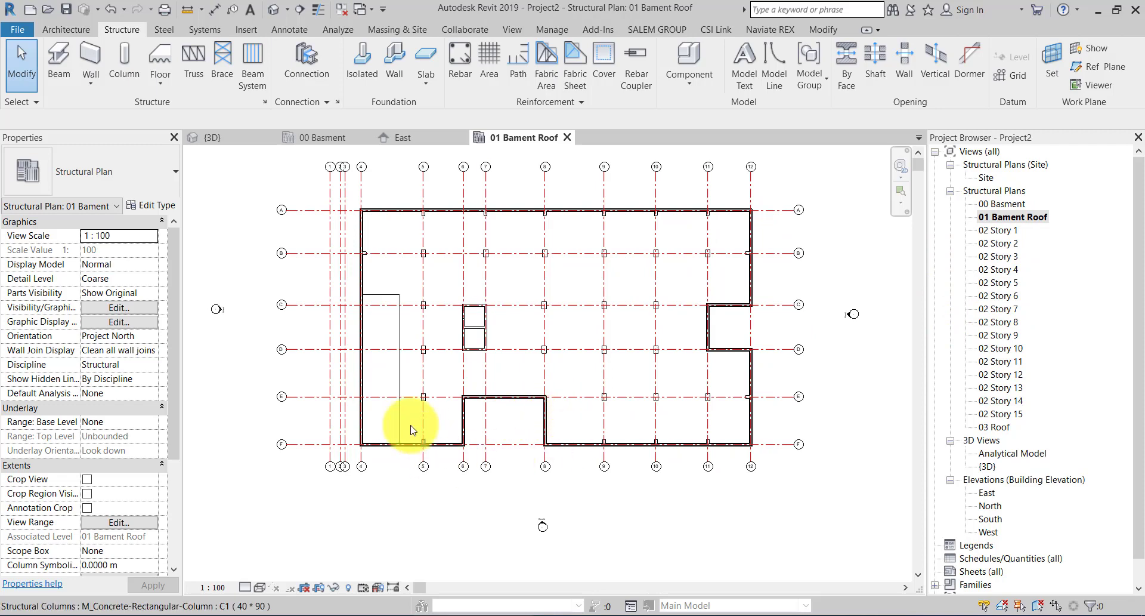
left_click(154, 59)
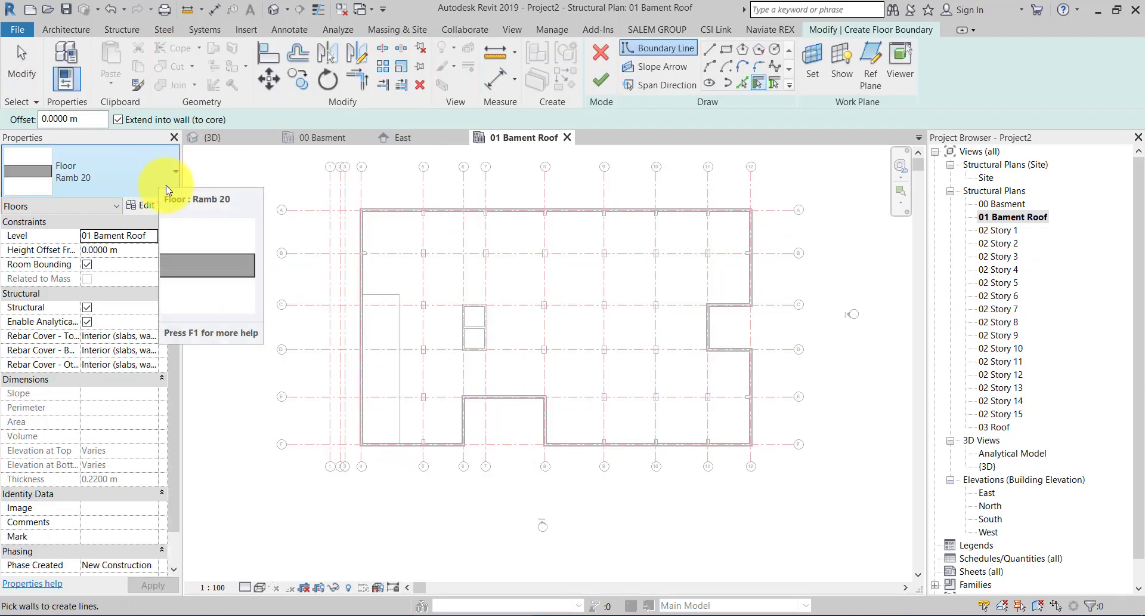
- Use the existing Ramb 20 cm floor type (0.20 m thick), since that name is already taken
left_click(151, 204)
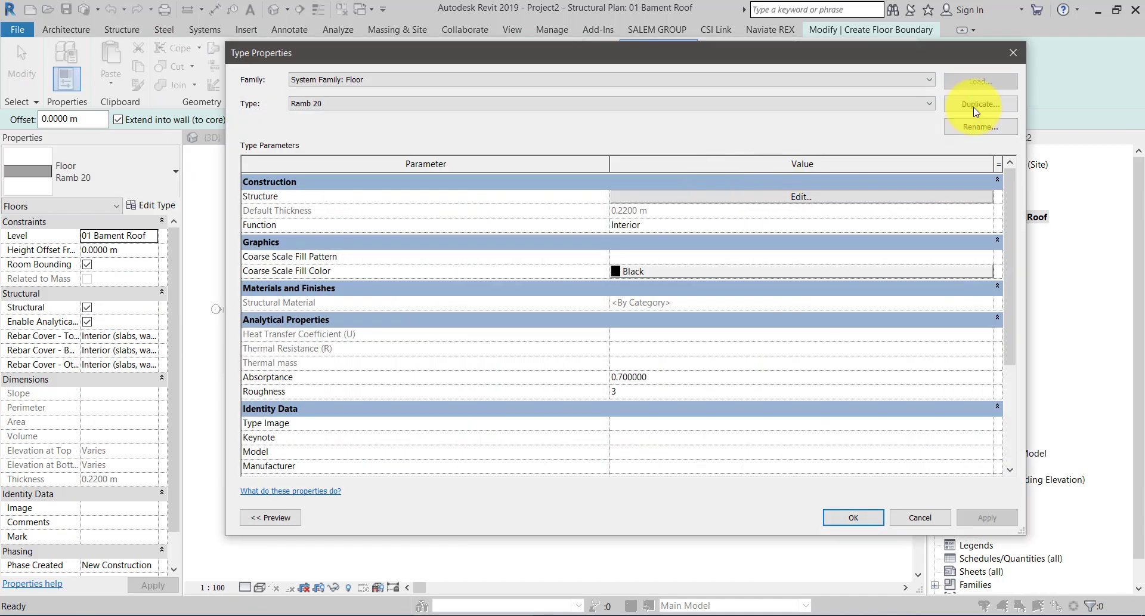
left_click(974, 107)
left_click_drag(546, 344, 373, 338)
type("Ramb 20 cm")
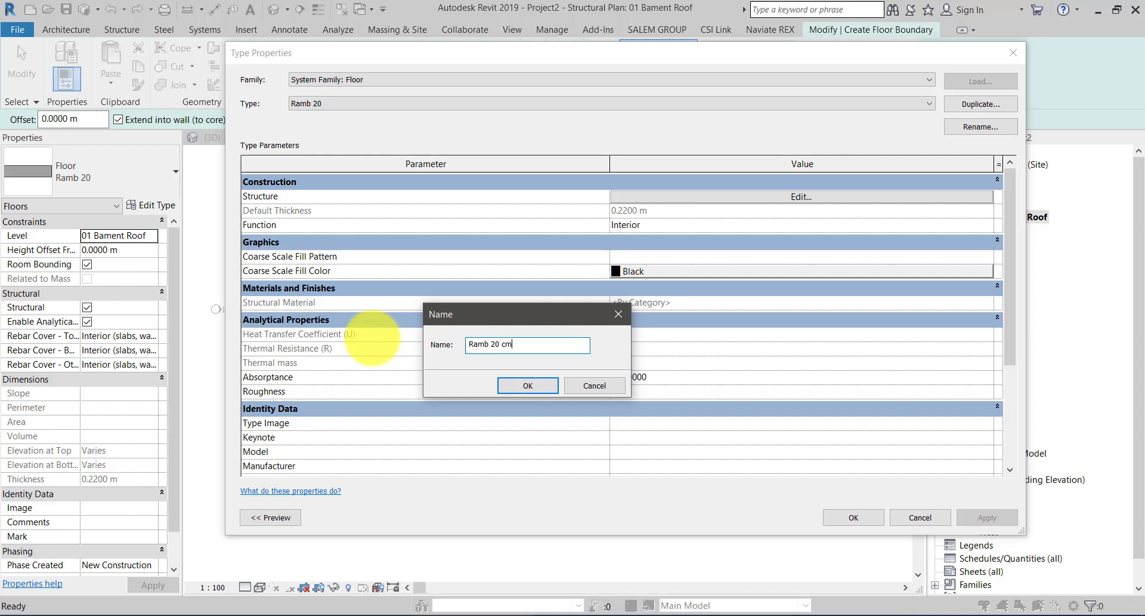
left_click(532, 381)
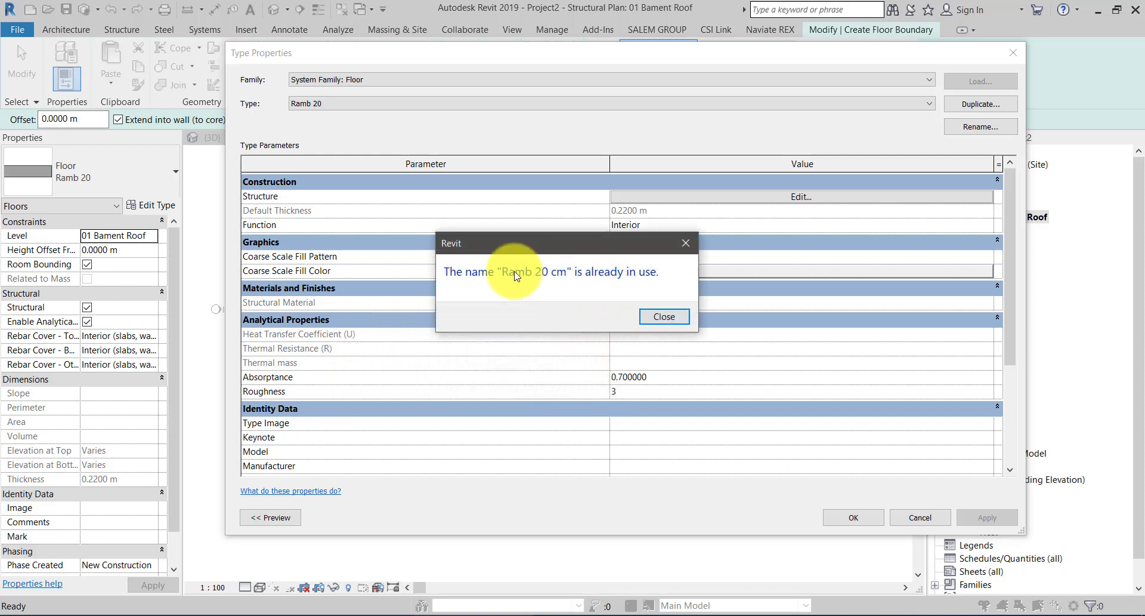
left_click(665, 317)
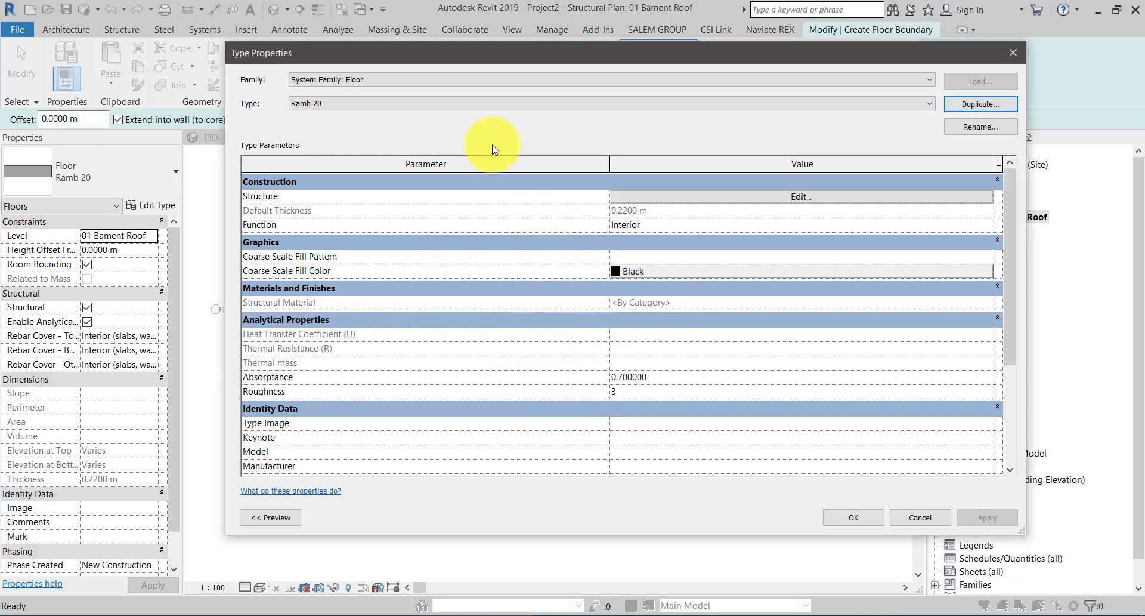
left_click(456, 103)
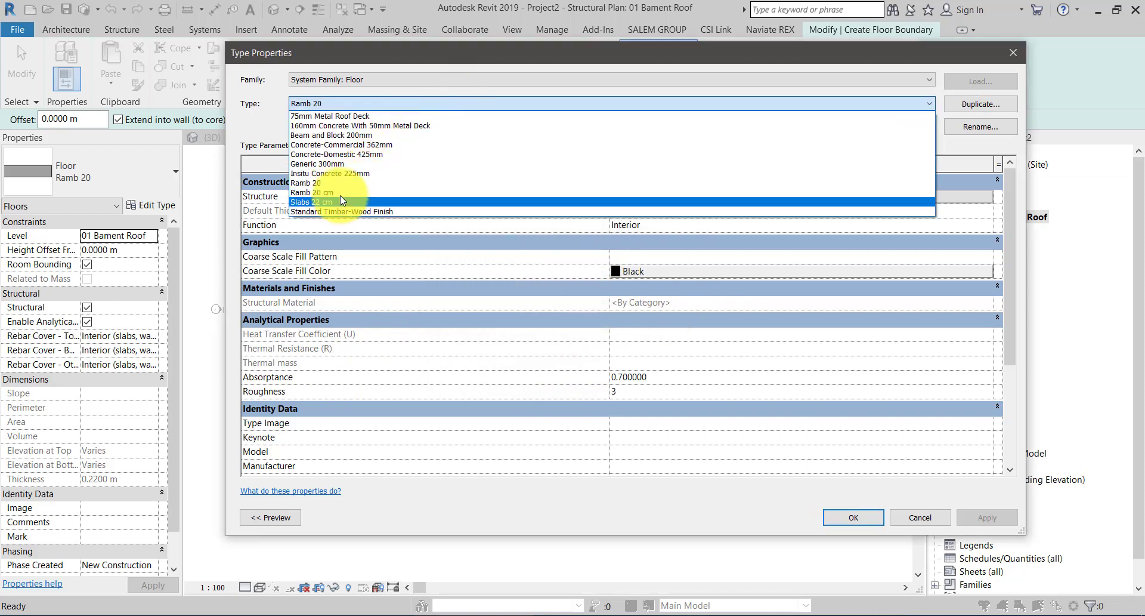
left_click(340, 193)
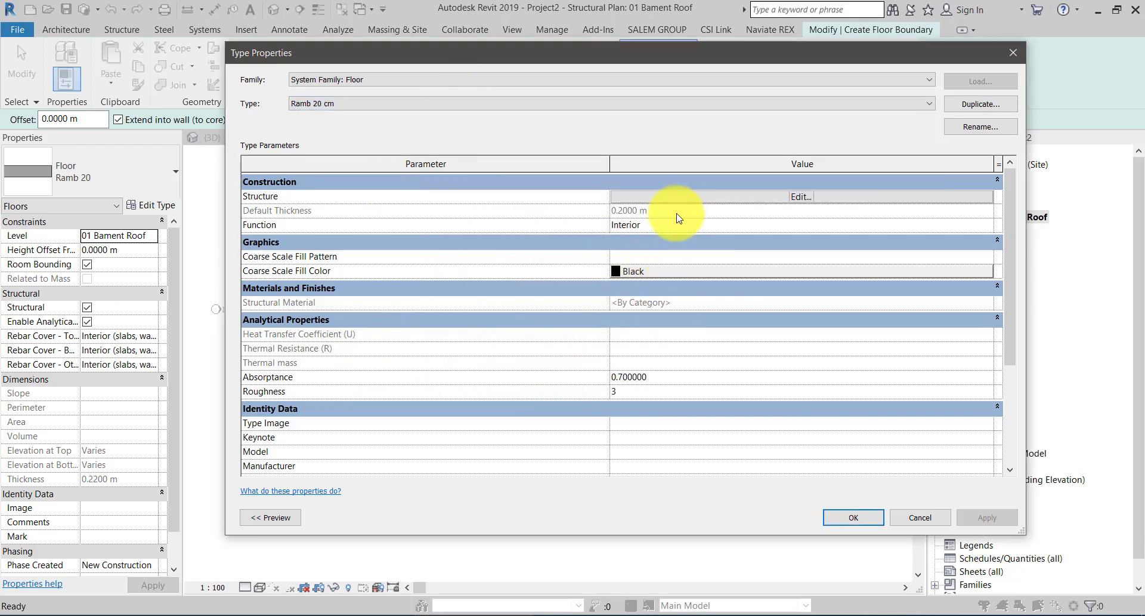
- Draw a rectangular boundary over the ramp strip beside grid 4, from the top outline to grid F
left_click(867, 521)
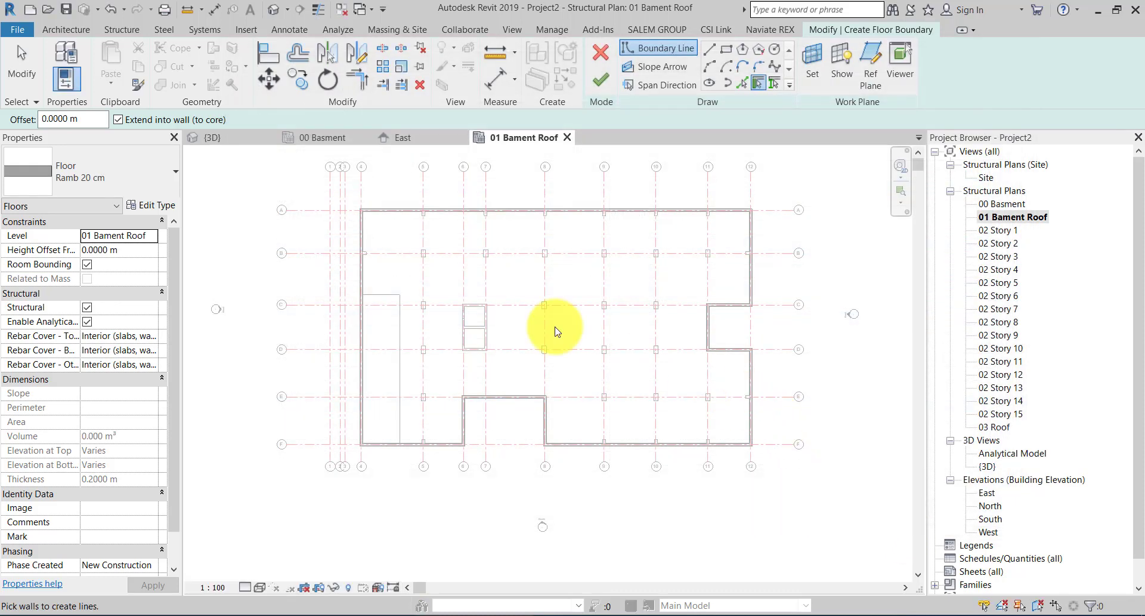
left_click(727, 52)
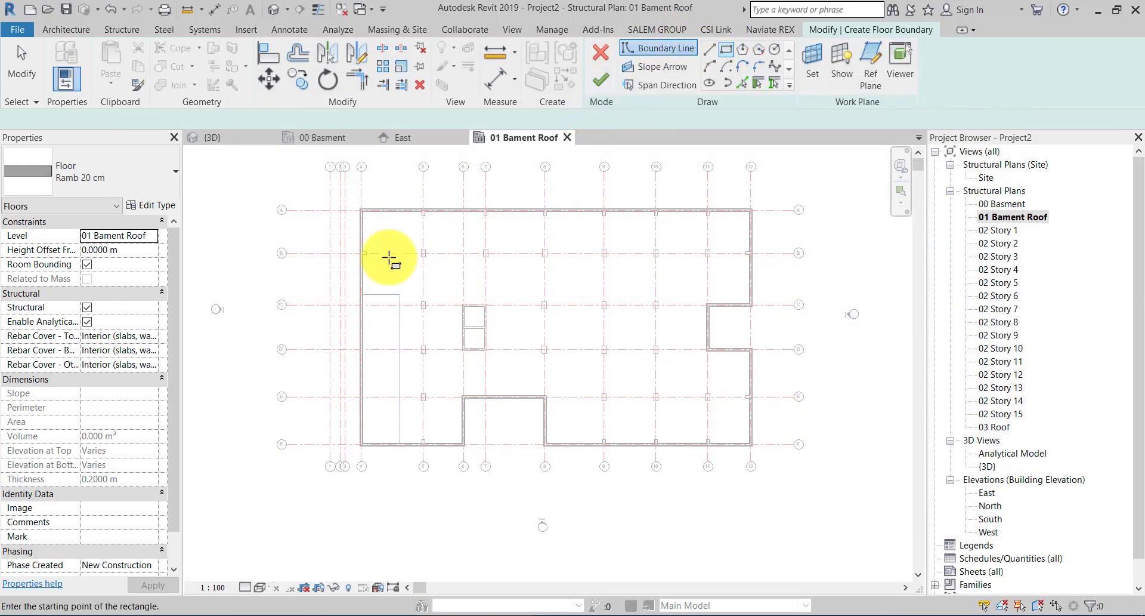
scroll(371, 271, "up", 3)
scroll(346, 199, "up", 2)
scroll(309, 169, "up", 2)
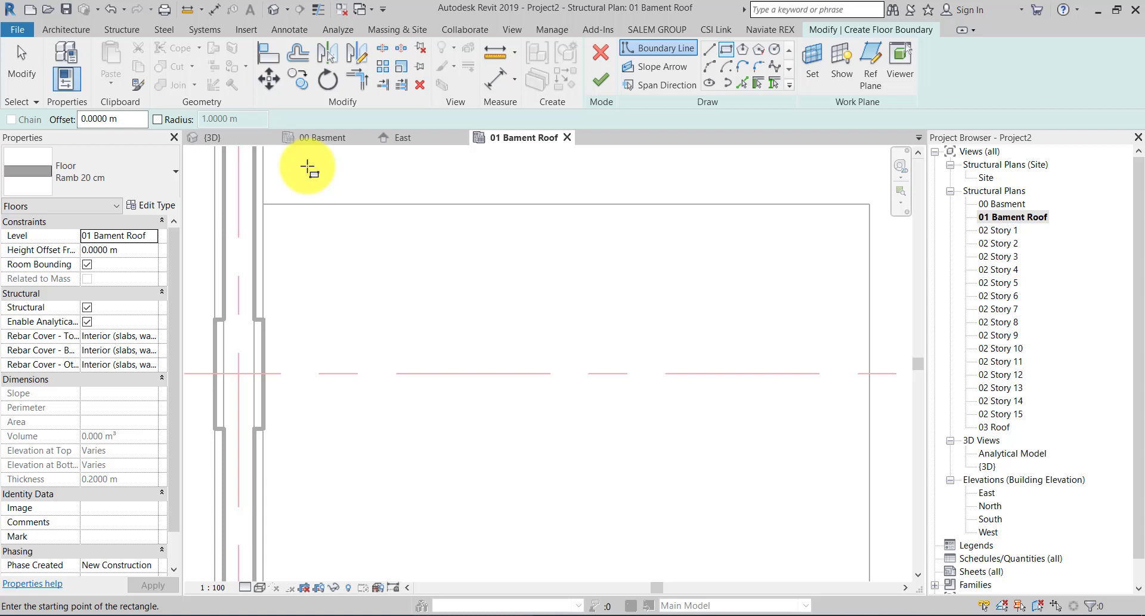
left_click(266, 201)
scroll(429, 261, "down", 2)
scroll(429, 260, "down", 2)
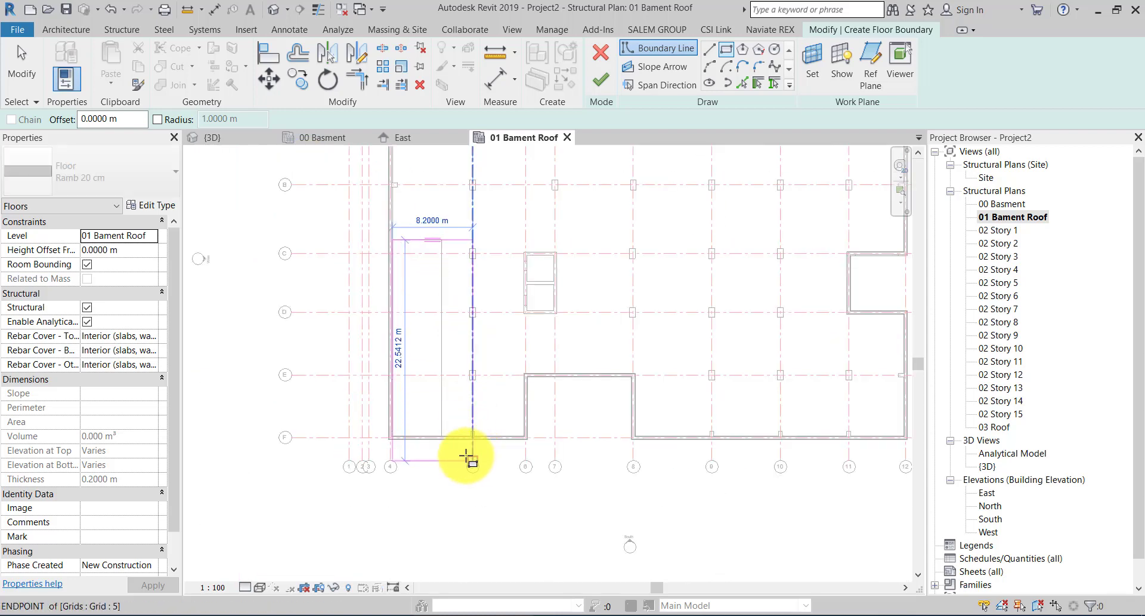
scroll(422, 422, "up", 2)
scroll(401, 448, "up", 2)
scroll(378, 416, "up", 1)
left_click(378, 416)
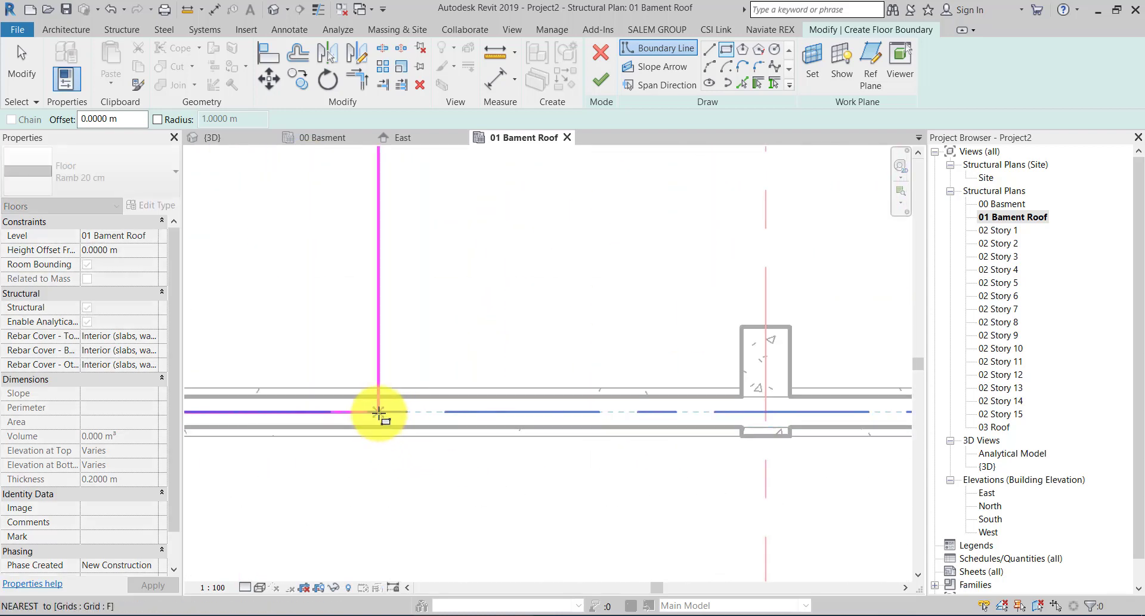
scroll(441, 424, "down", 3)
middle_click_drag(409, 409, 568, 460)
scroll(567, 460, "down", 3)
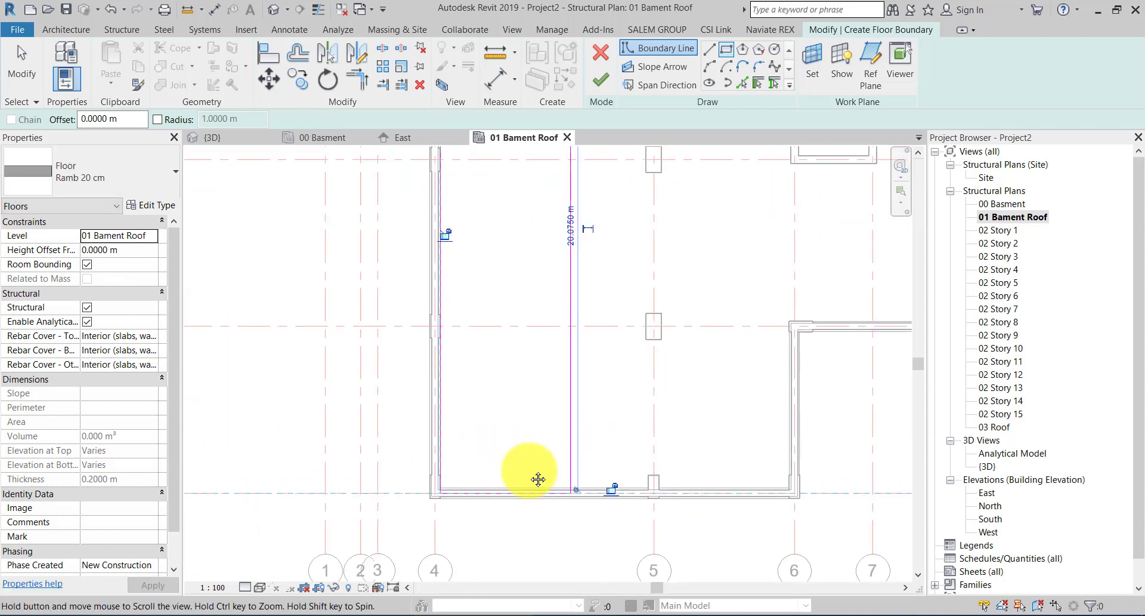
- Draw a slope arrow from the ramp rectangle's top edge midpoint to its bottom edge midpoint, then select it
left_click(660, 67)
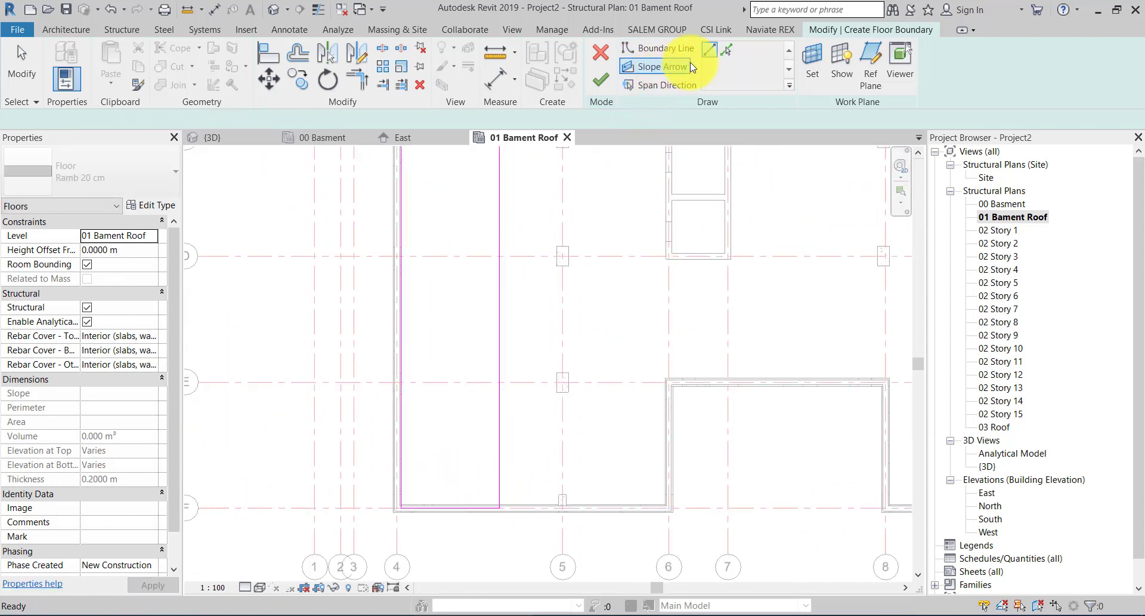
scroll(462, 466, "down", 2)
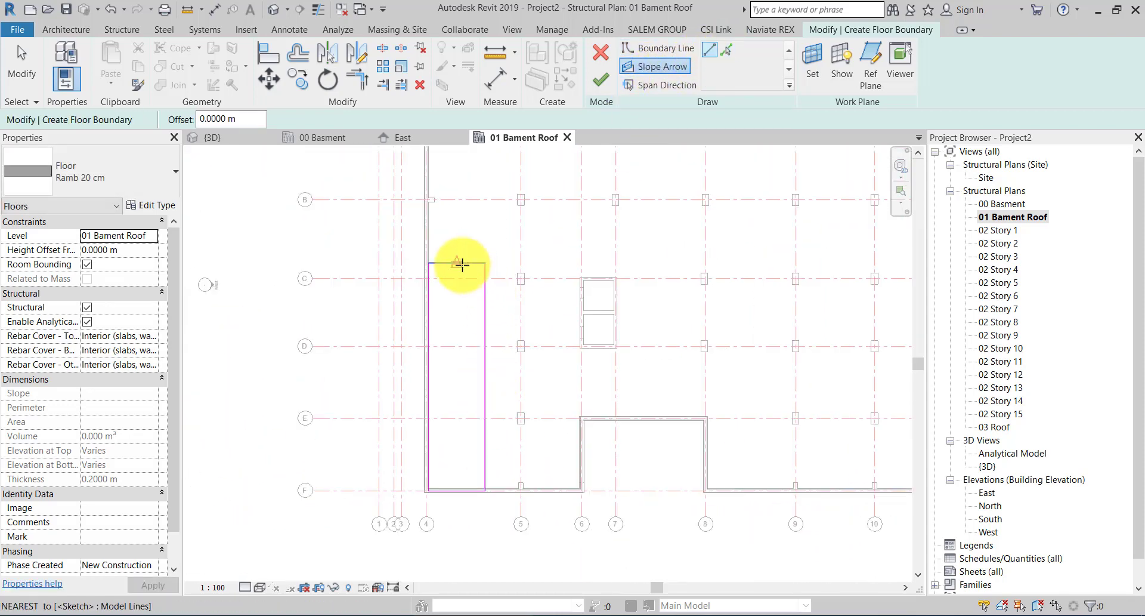
left_click(457, 262)
left_click(452, 487)
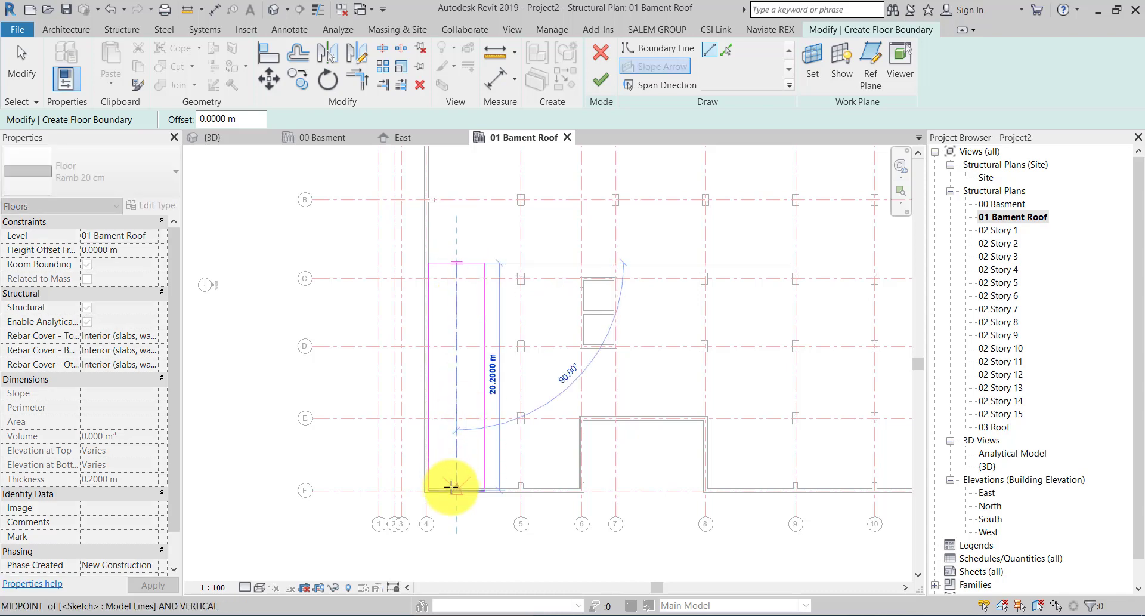
scroll(466, 280, "up", 3)
key("Escape")
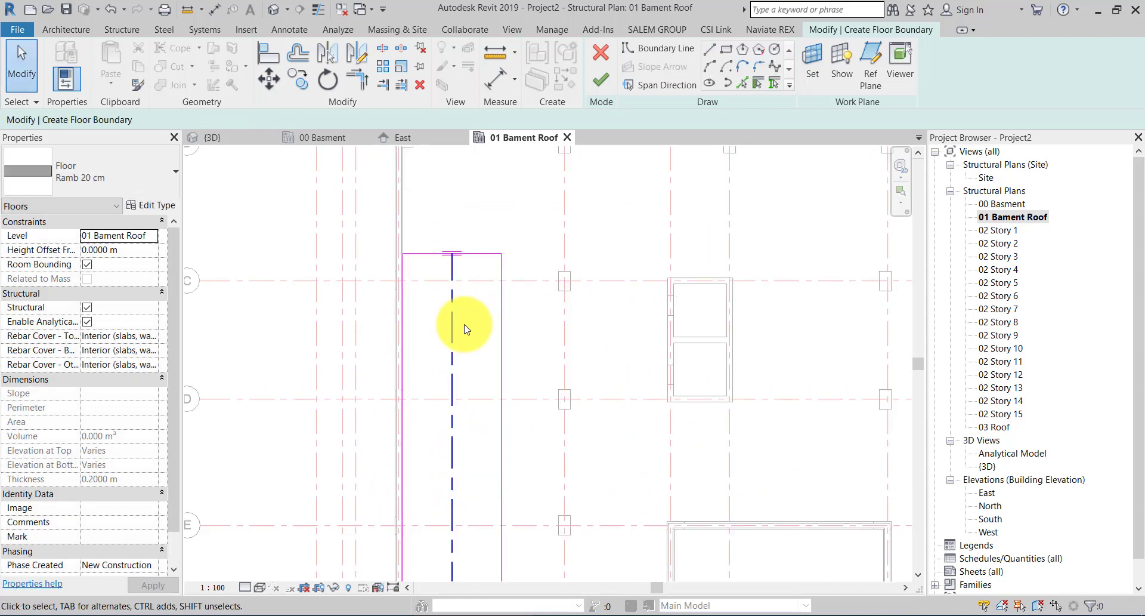
left_click(452, 333)
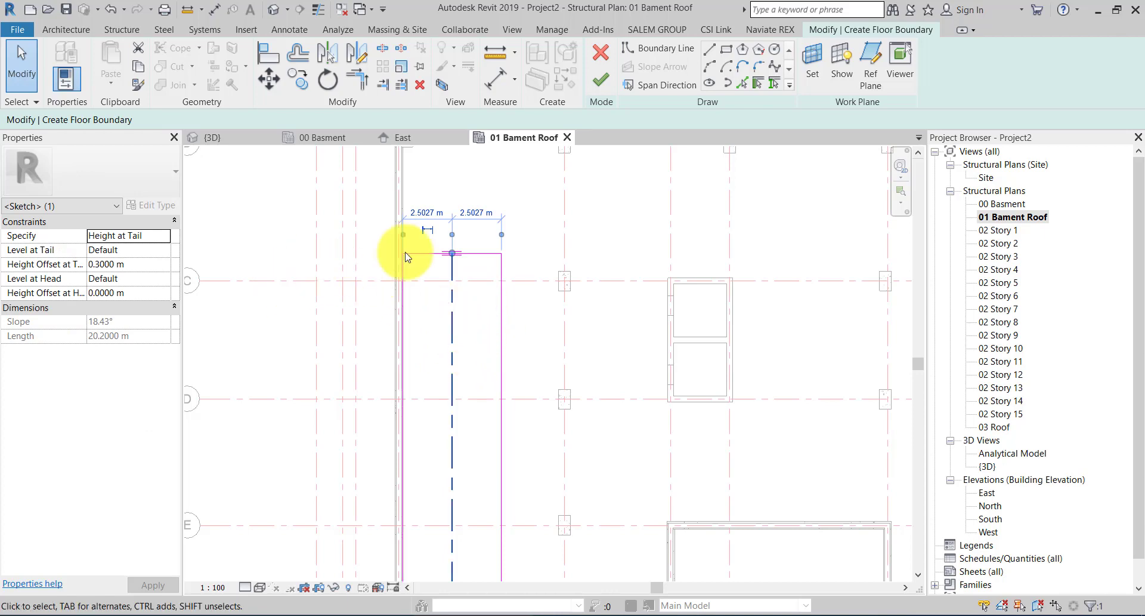
scroll(462, 258, "down", 1)
scroll(449, 294, "down", 1)
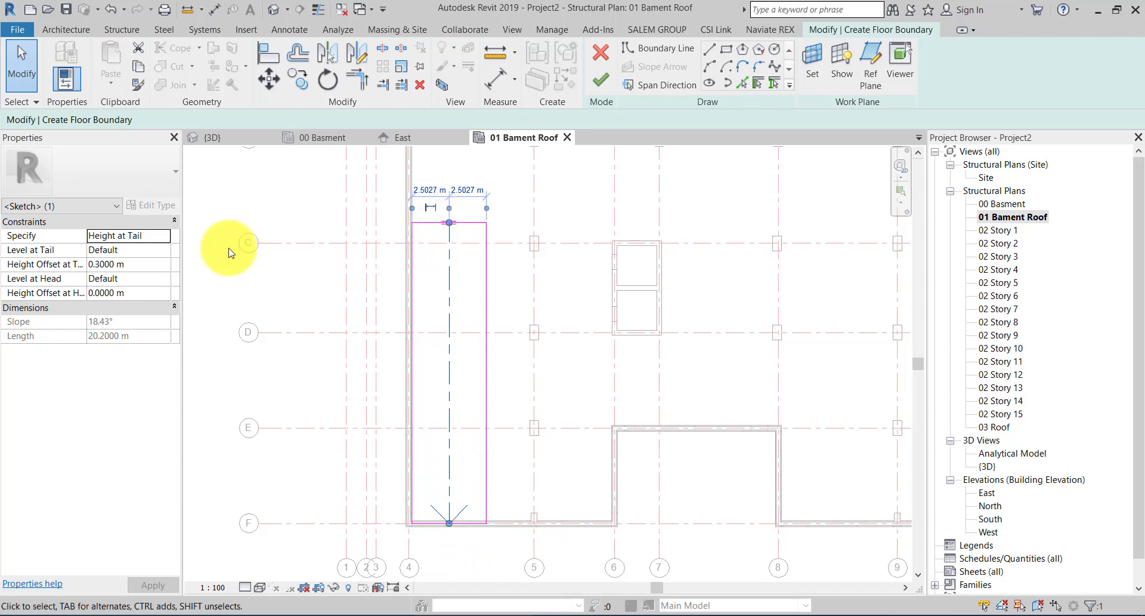
- Set the slope arrow's tail level to 00 Basment and head level to 01 Bament Roof
left_click(167, 239)
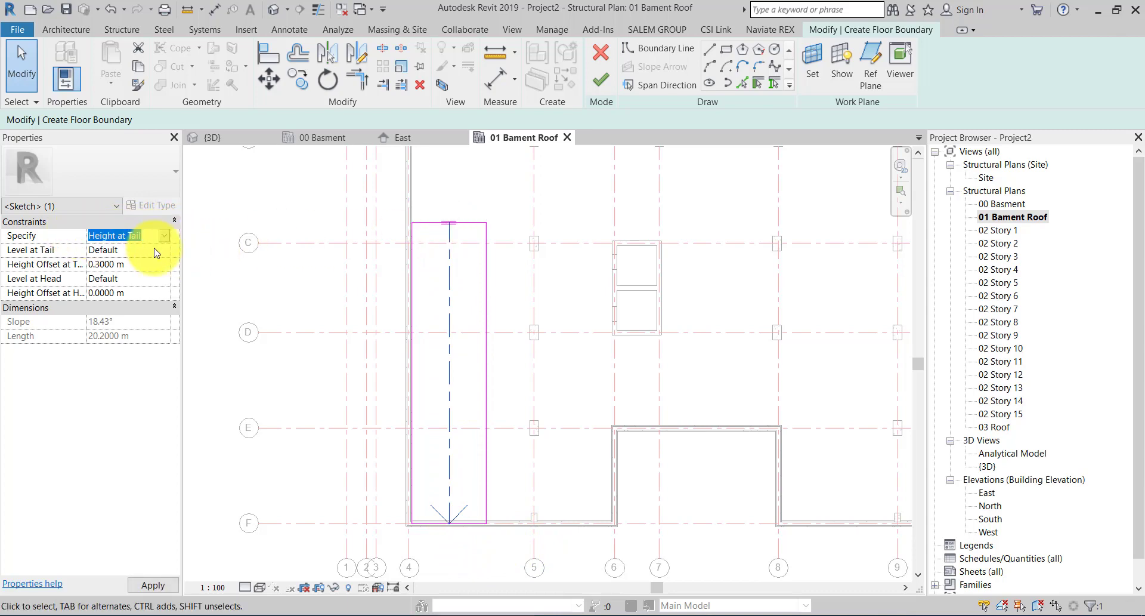
left_click(162, 251)
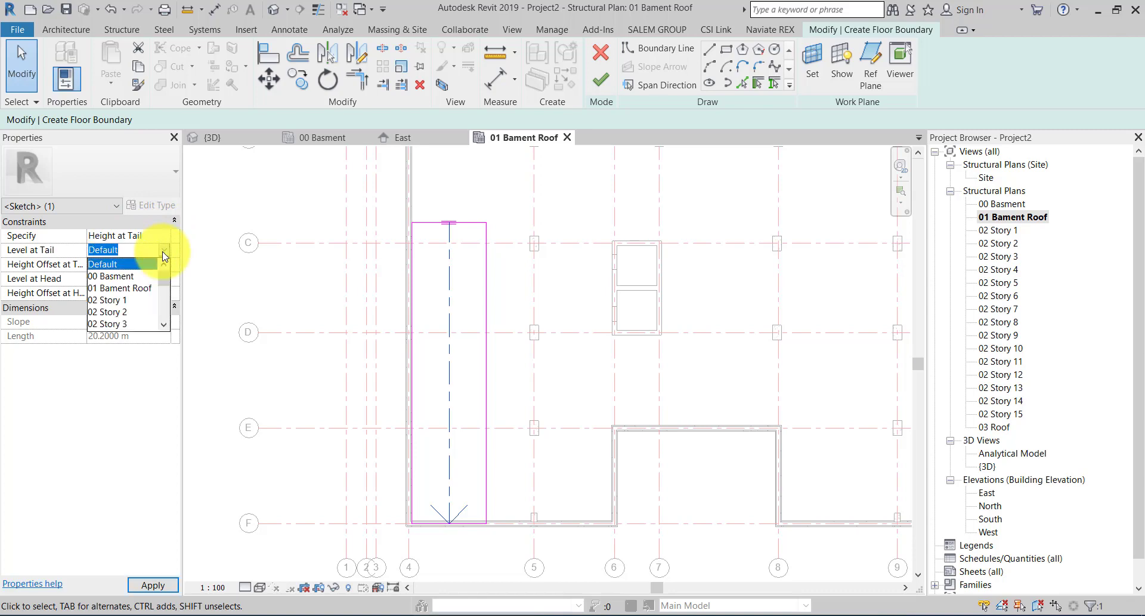
left_click(125, 278)
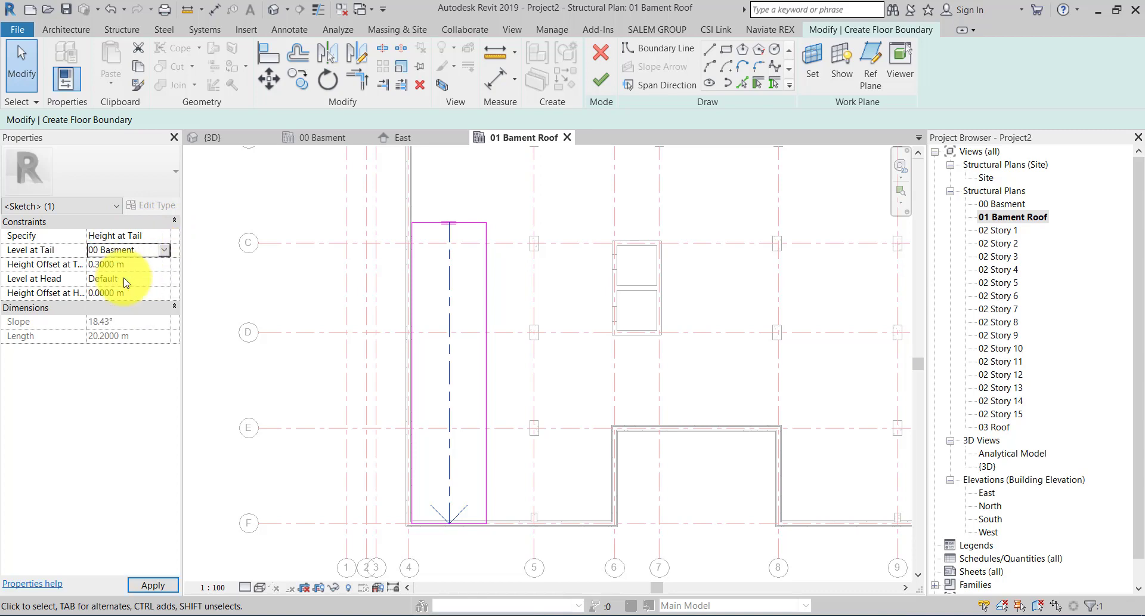
left_click(164, 279)
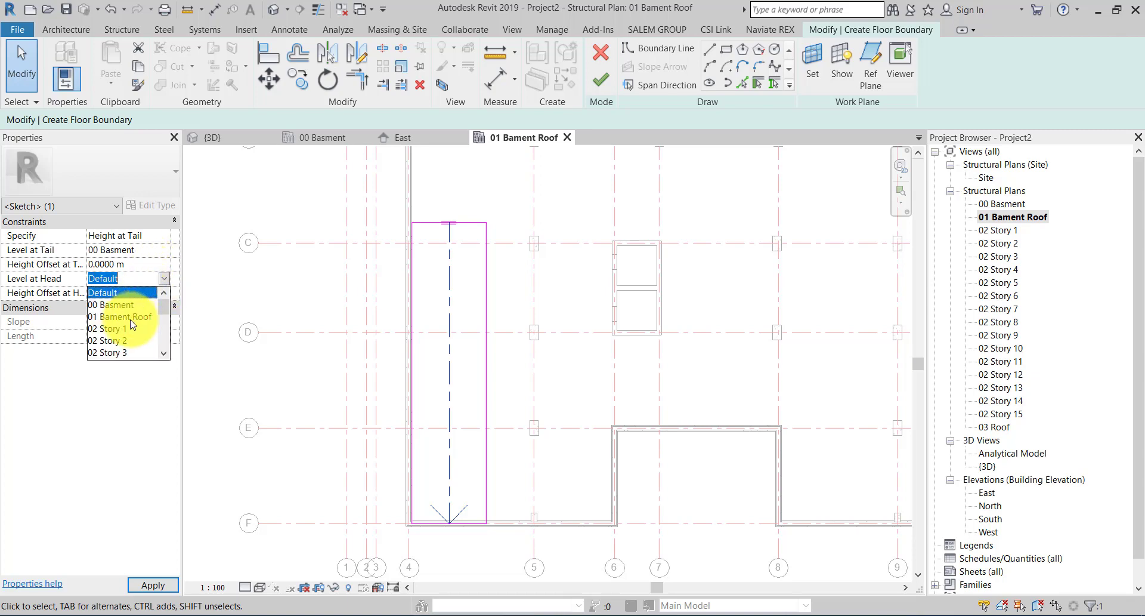
left_click(130, 318)
left_click(524, 263)
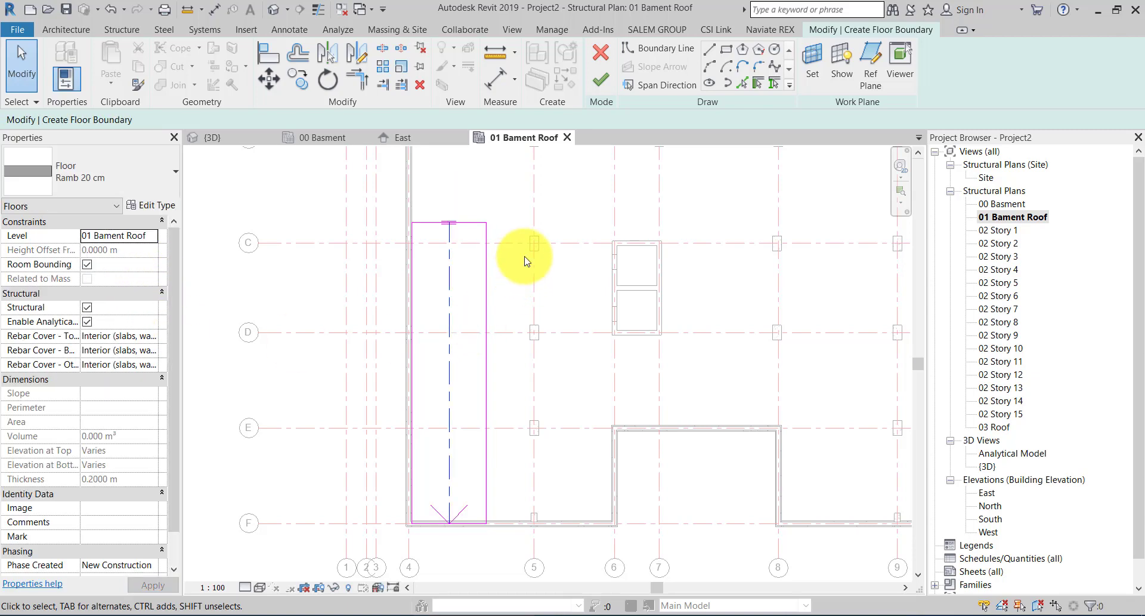
- Finish the ramp floor sketch, declining to attach walls to the floor's bottom
left_click(596, 86)
left_click(596, 87)
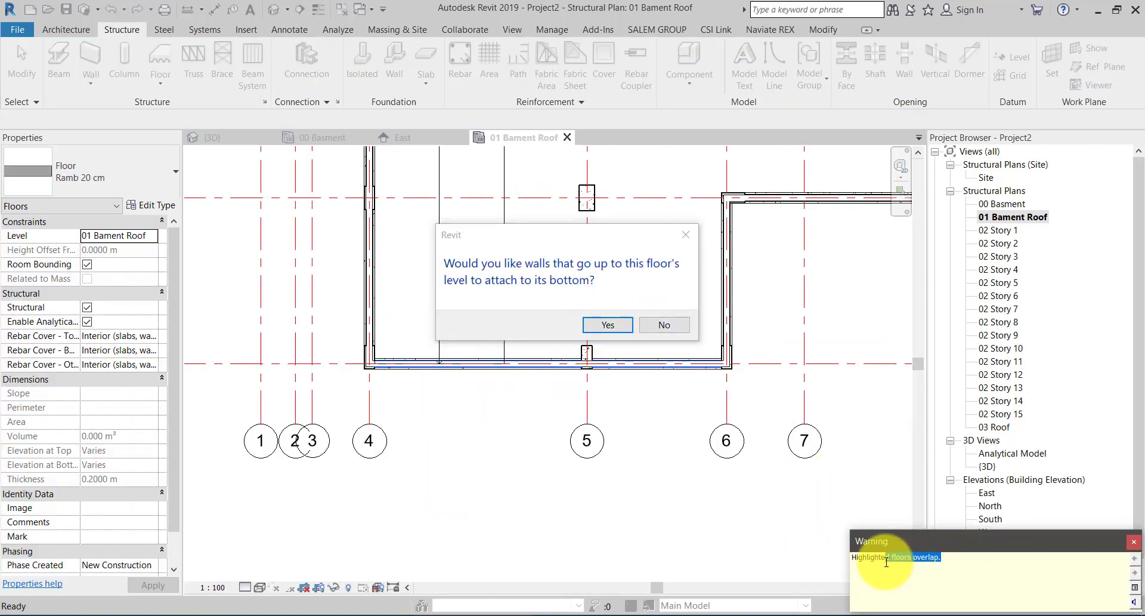
left_click(661, 328)
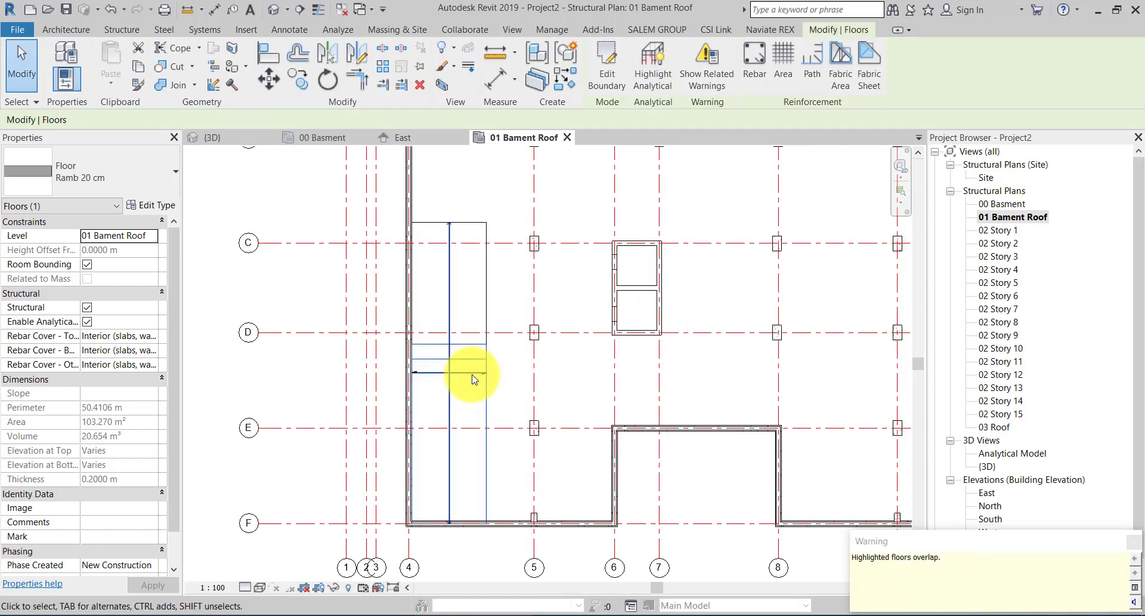
left_click(449, 405)
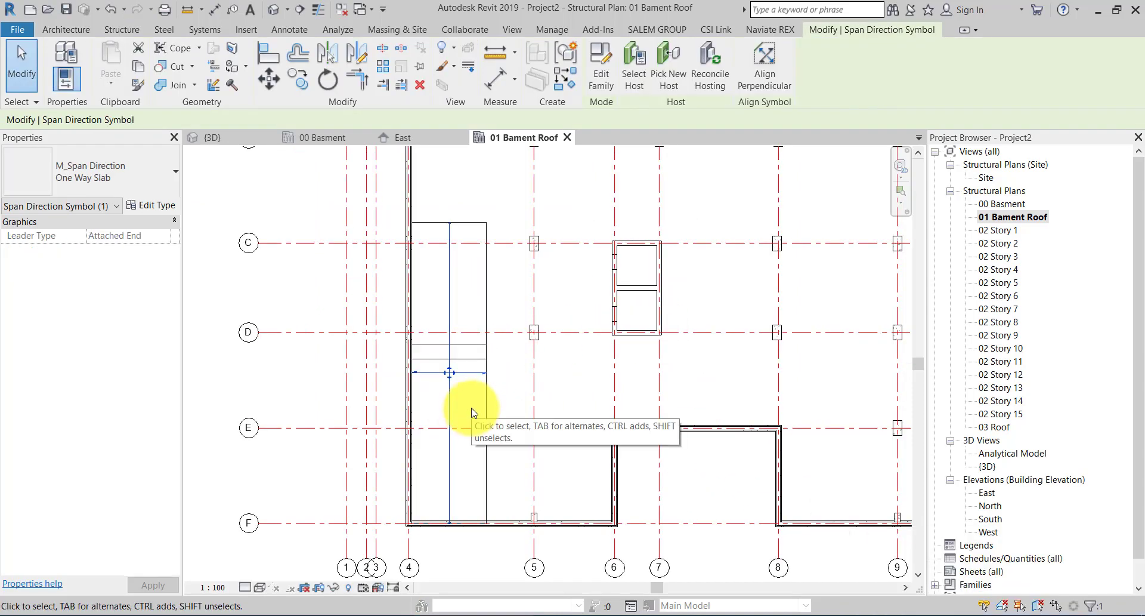
key("Escape")
- Inspect the sloped ramp floor in the 3D view, then open the Analytical Model view
left_click(236, 137)
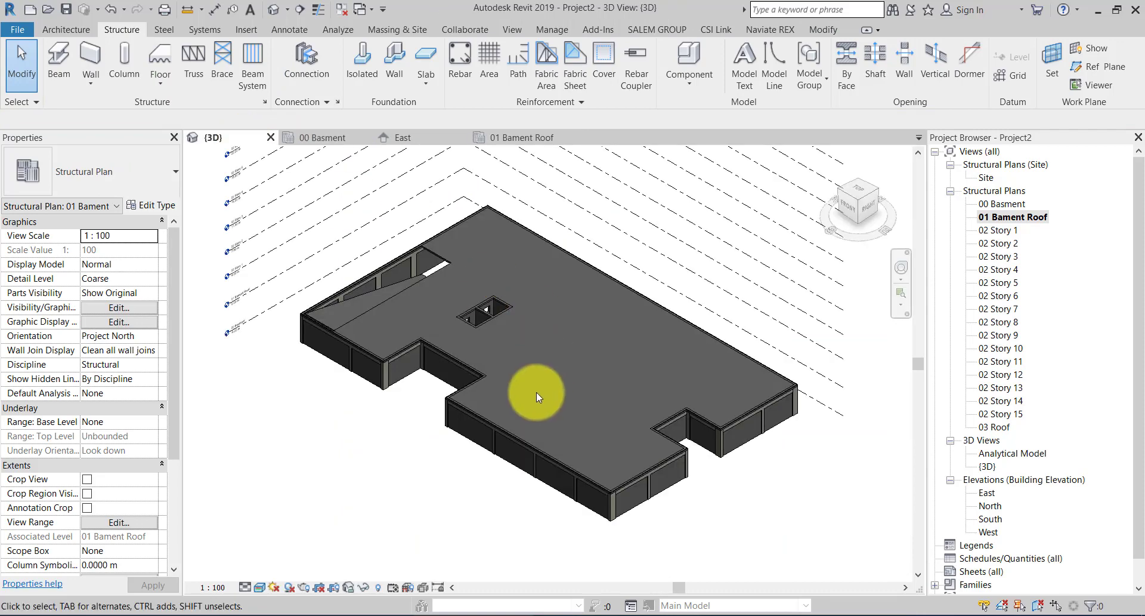
scroll(307, 335, "up", 5)
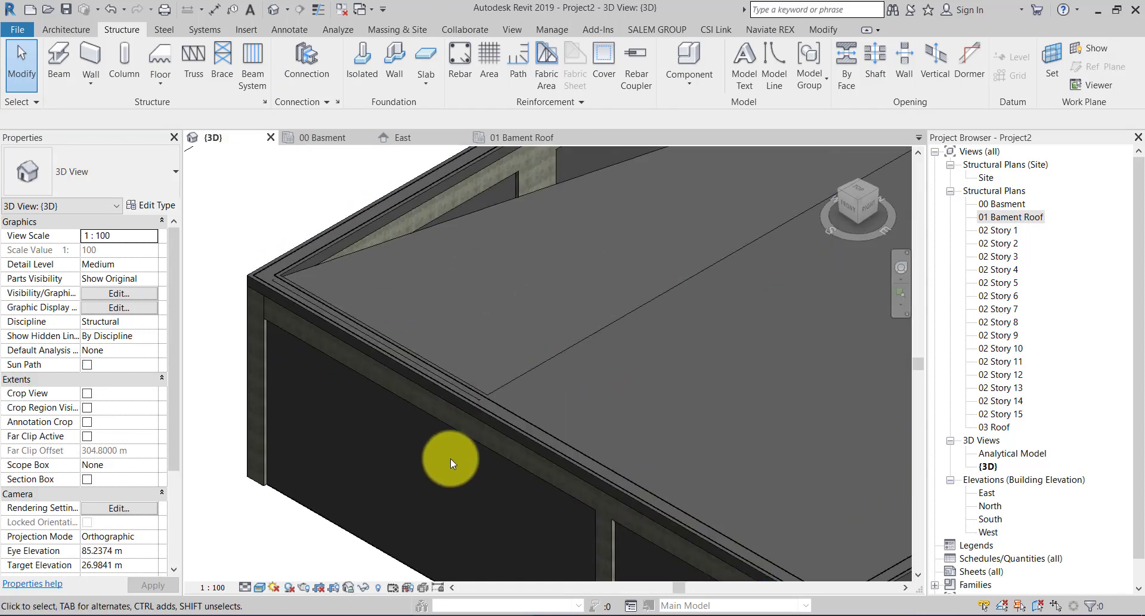
scroll(211, 247, "down", 3)
scroll(277, 263, "up", 3)
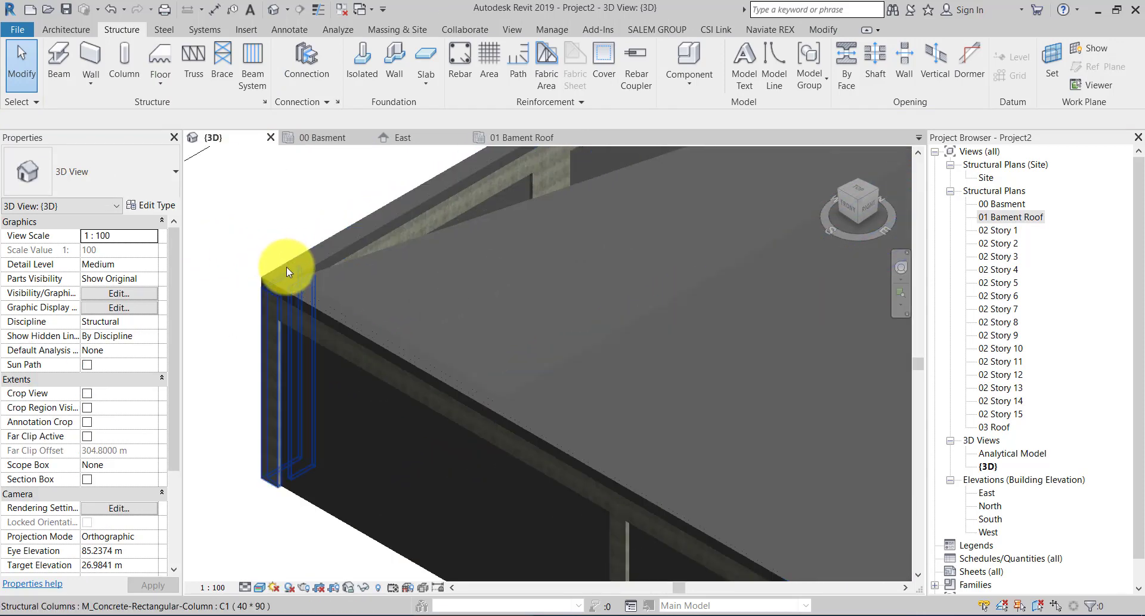
scroll(286, 267, "down", 2)
left_click(388, 245)
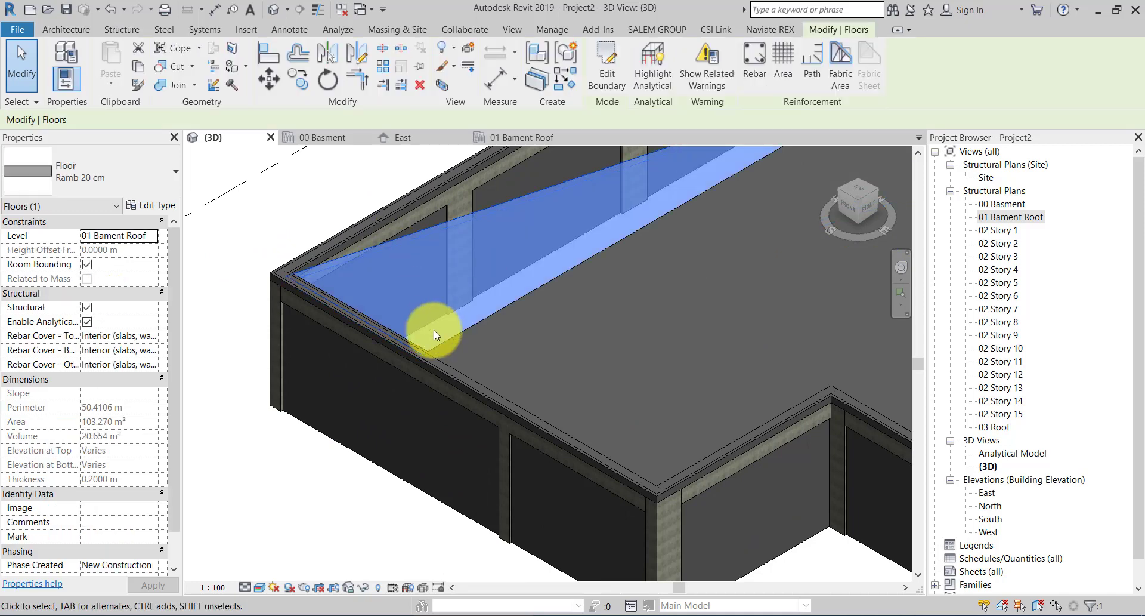
key("Escape")
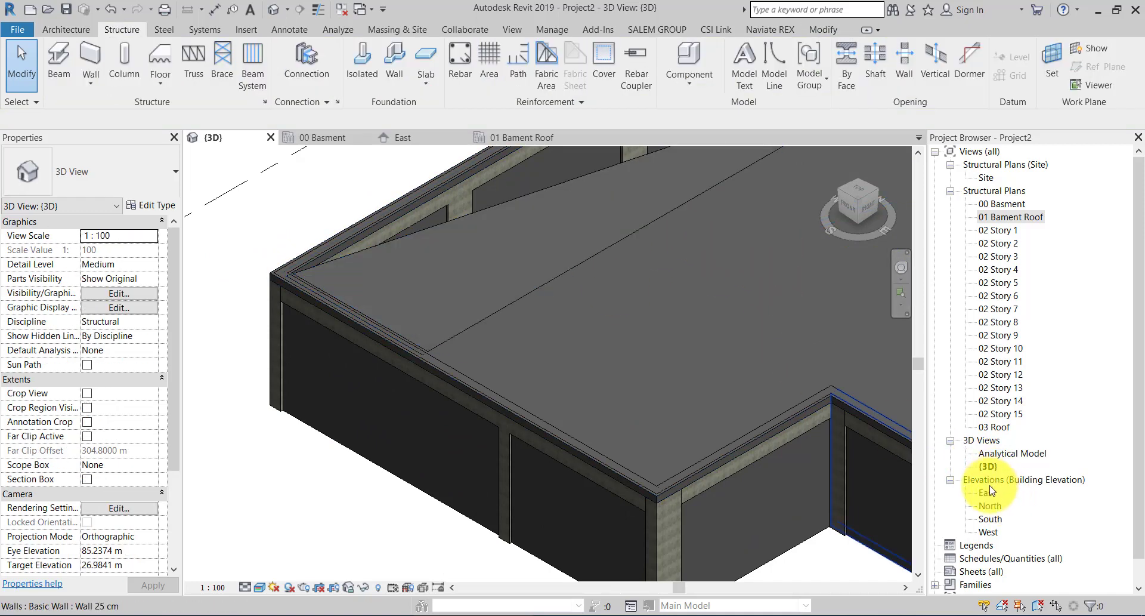
double_click(990, 454)
- Zoom in on the ramp in the analytical model, then return to the 00 Basment plan
middle_click_drag(422, 320, 551, 418)
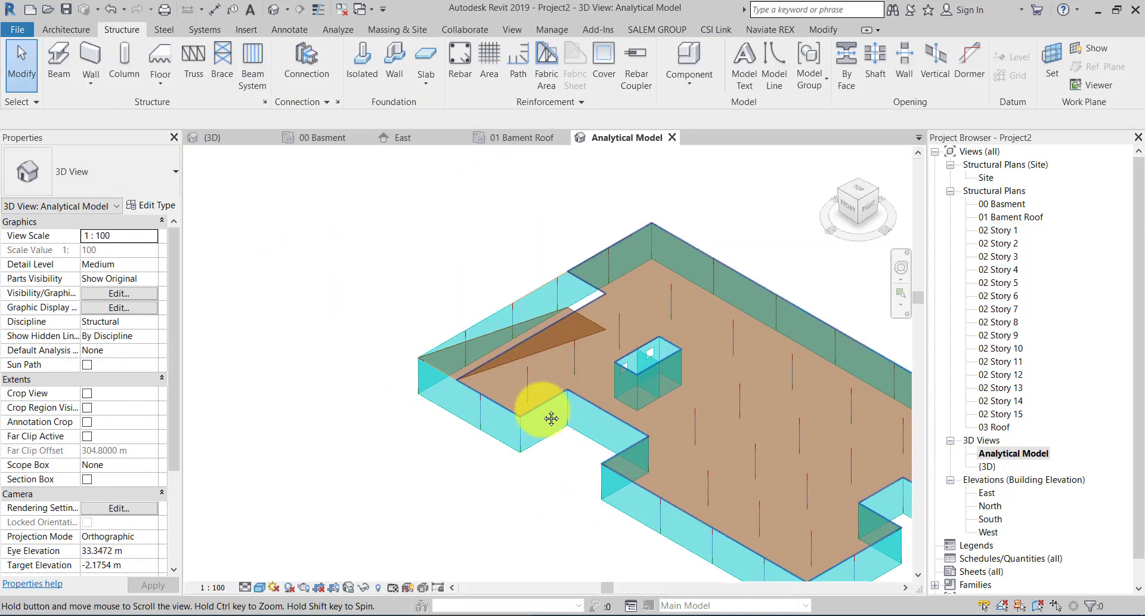
scroll(552, 410, "up", 4)
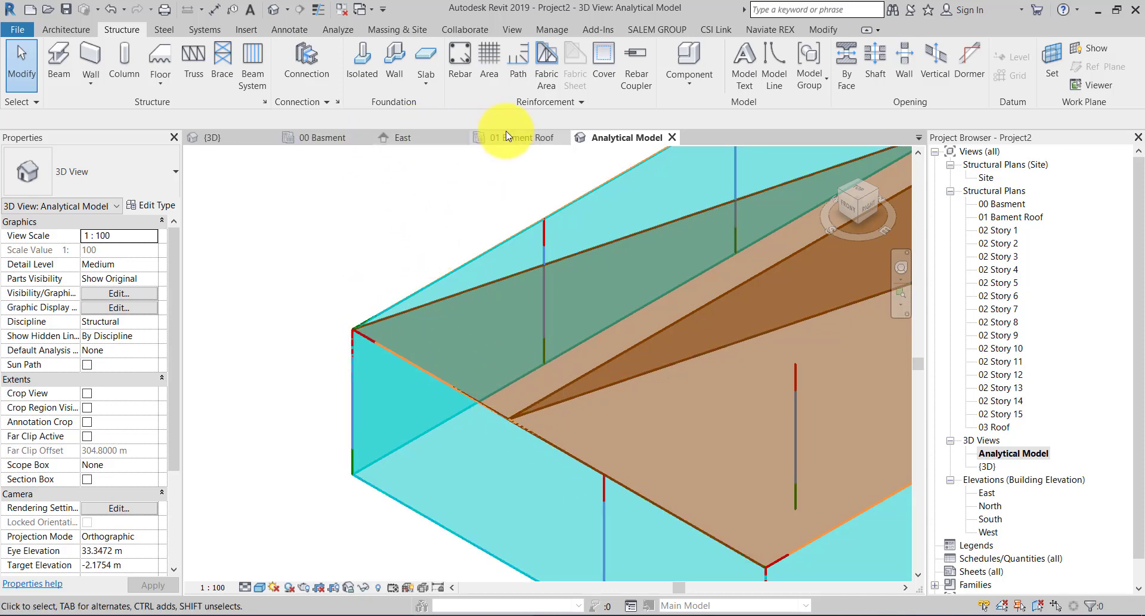
left_click(325, 137)
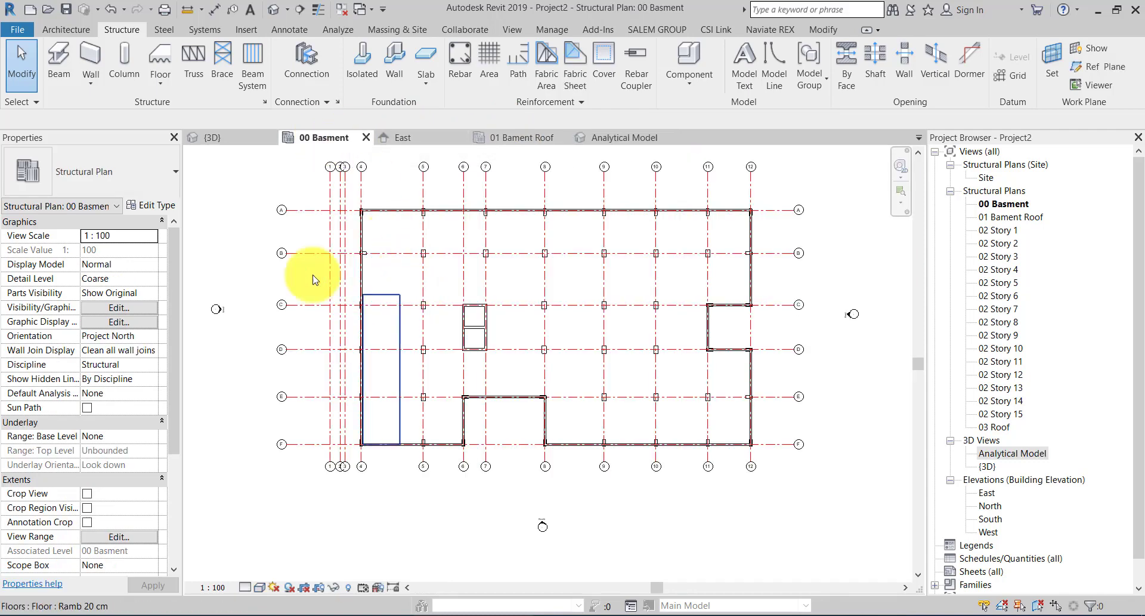
- Save the project and place a C (30*30) concrete column at the ramp corner near grid F
left_click(124, 64)
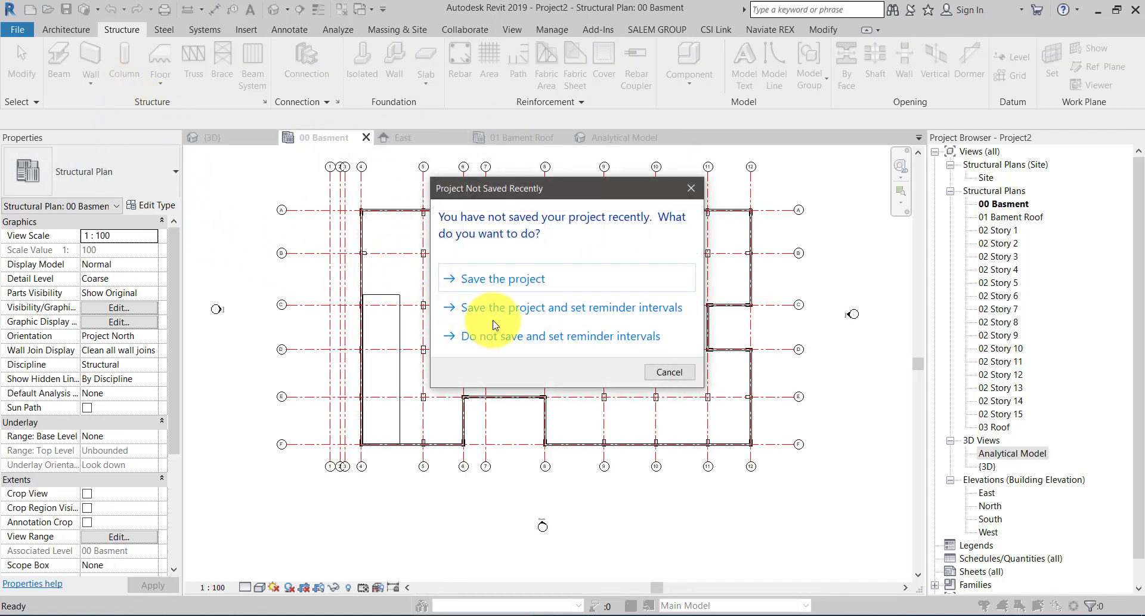
left_click(510, 280)
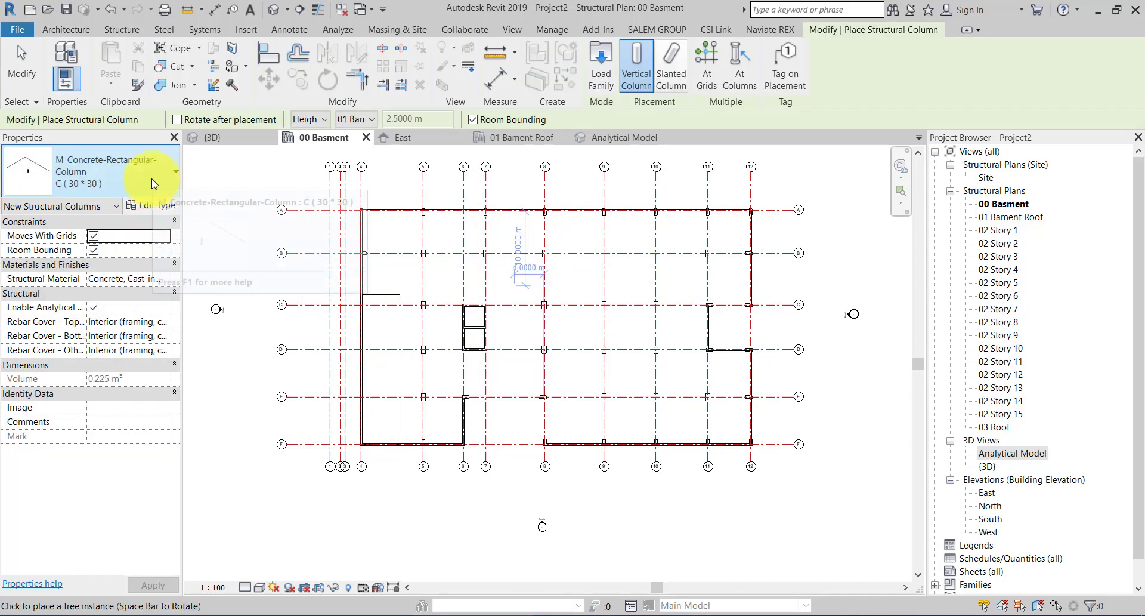
left_click(153, 184)
left_click(152, 349)
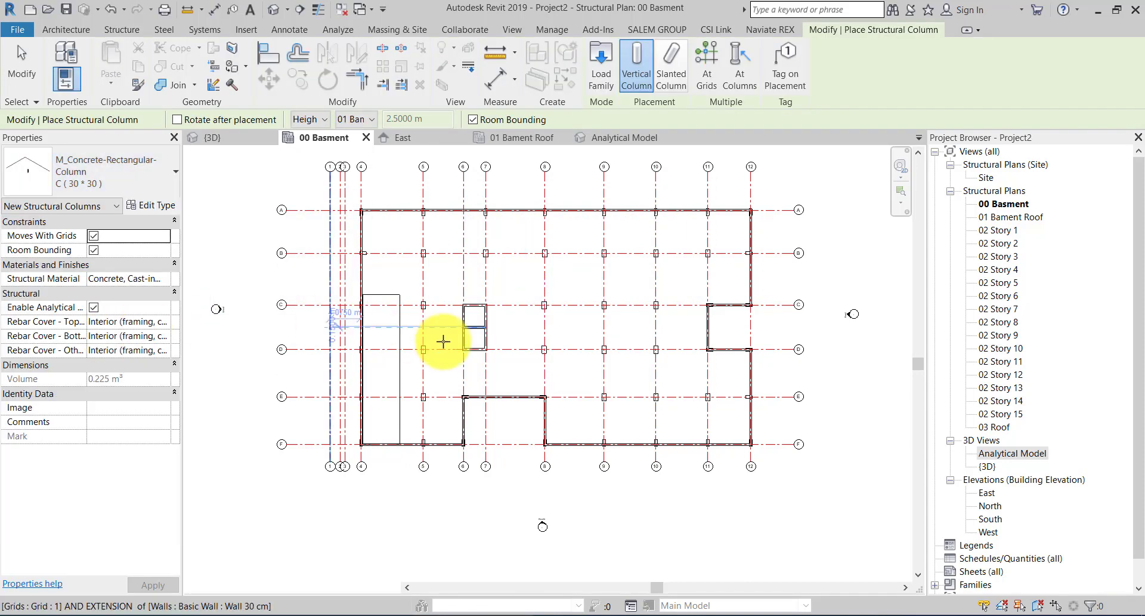
scroll(388, 452, "up", 3)
scroll(455, 379, "up", 2)
scroll(455, 391, "up", 2)
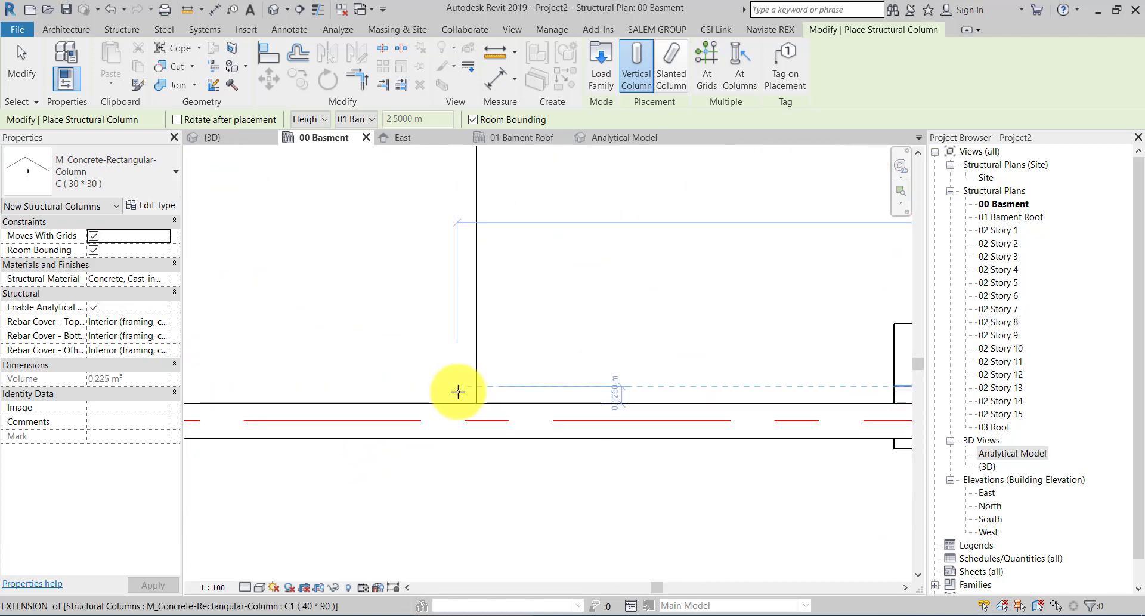
left_click(461, 380)
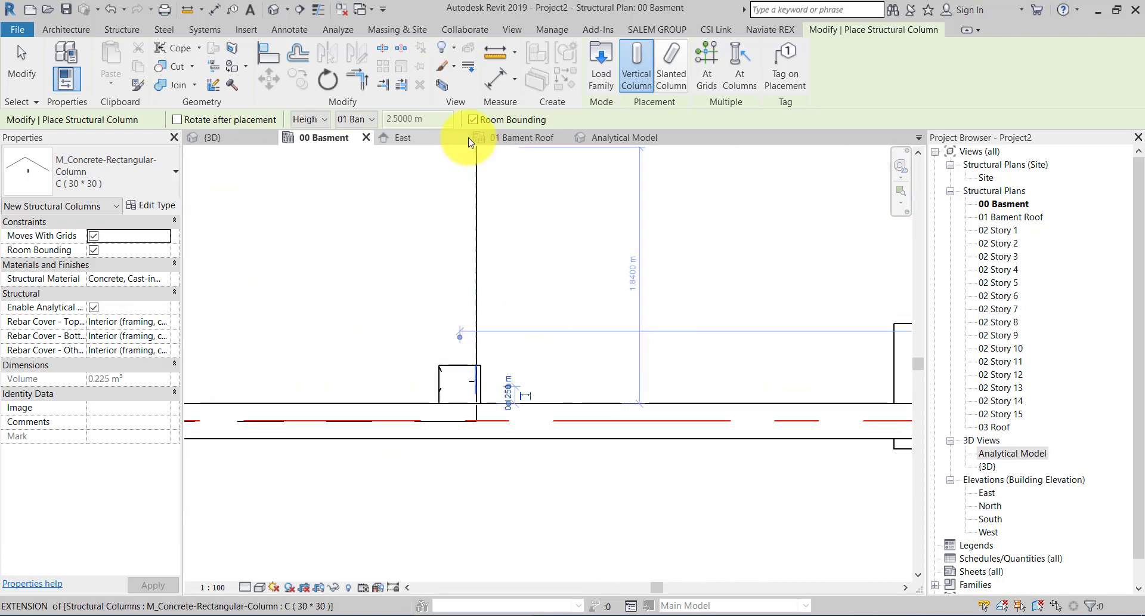
- Align the column's face with the adjacent wall line
left_click(275, 60)
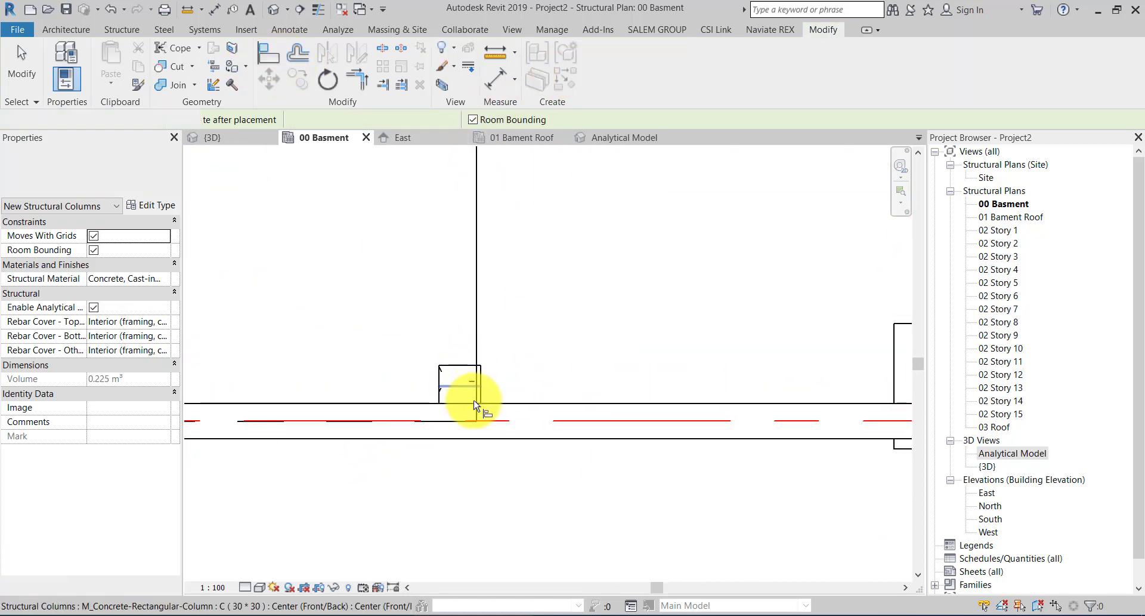
scroll(462, 391, "up", 3)
left_click(482, 302)
left_click(492, 369)
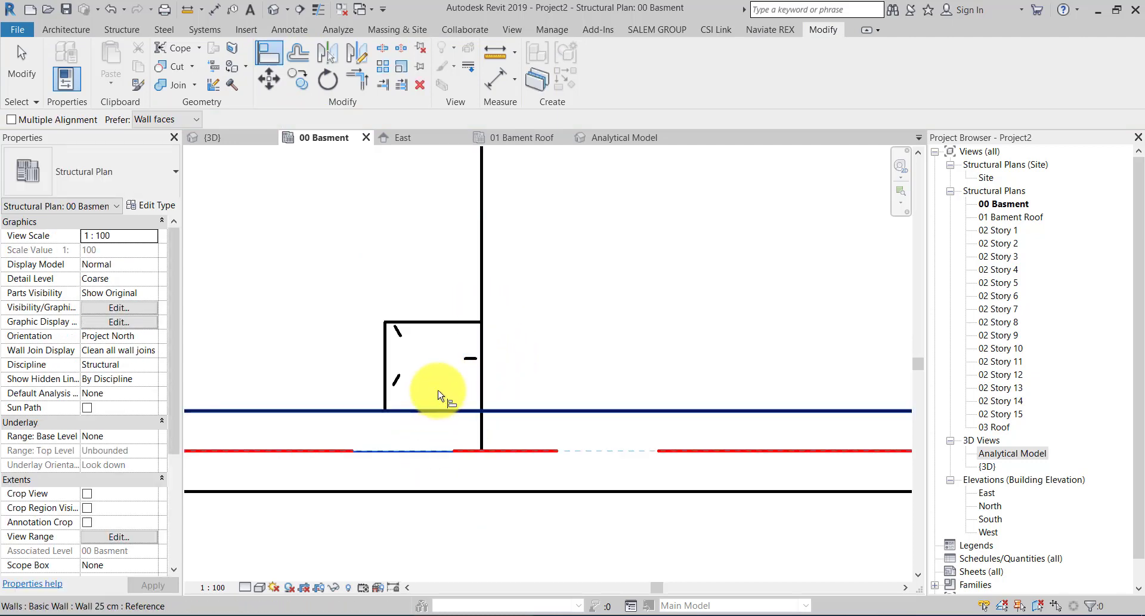
left_click(420, 391)
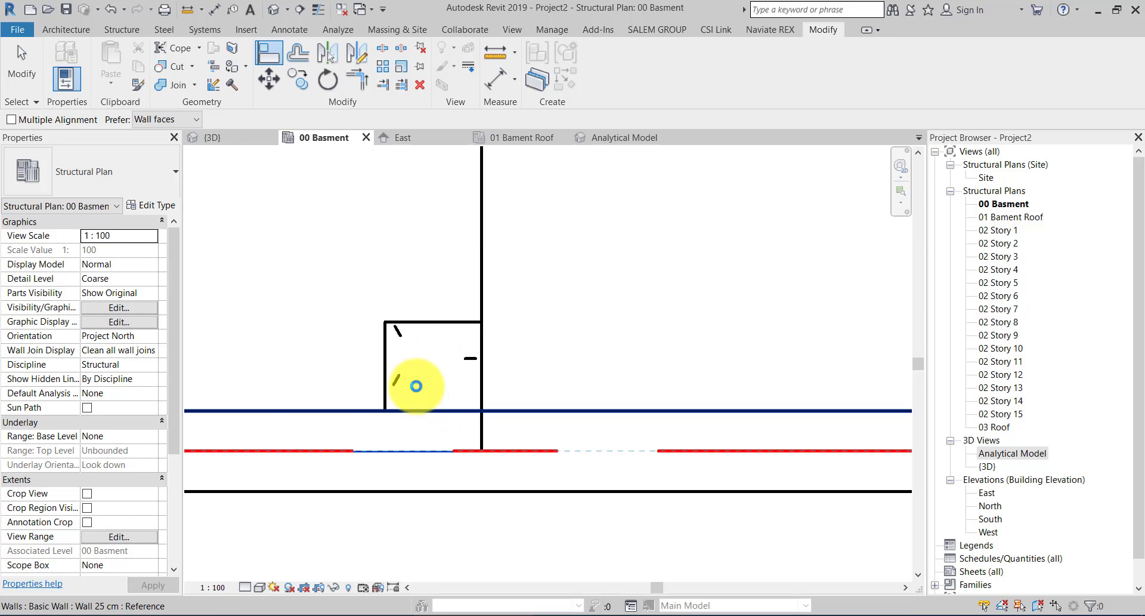
key("Escape")
key("Escape")
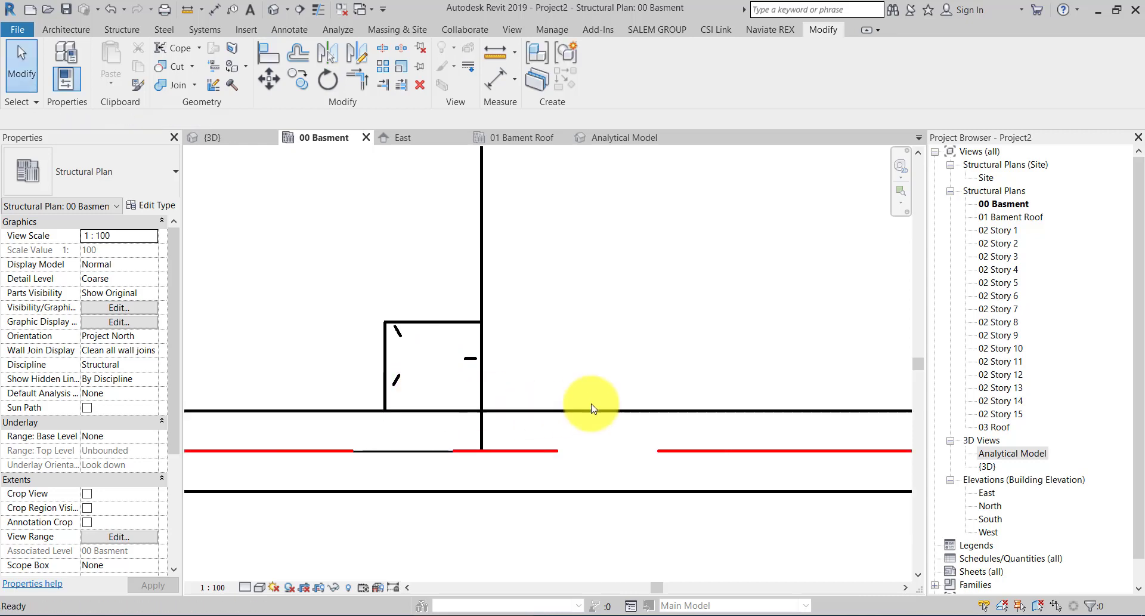
- Move the 30 × 30 column down onto the wall line at grid F
left_click(444, 325)
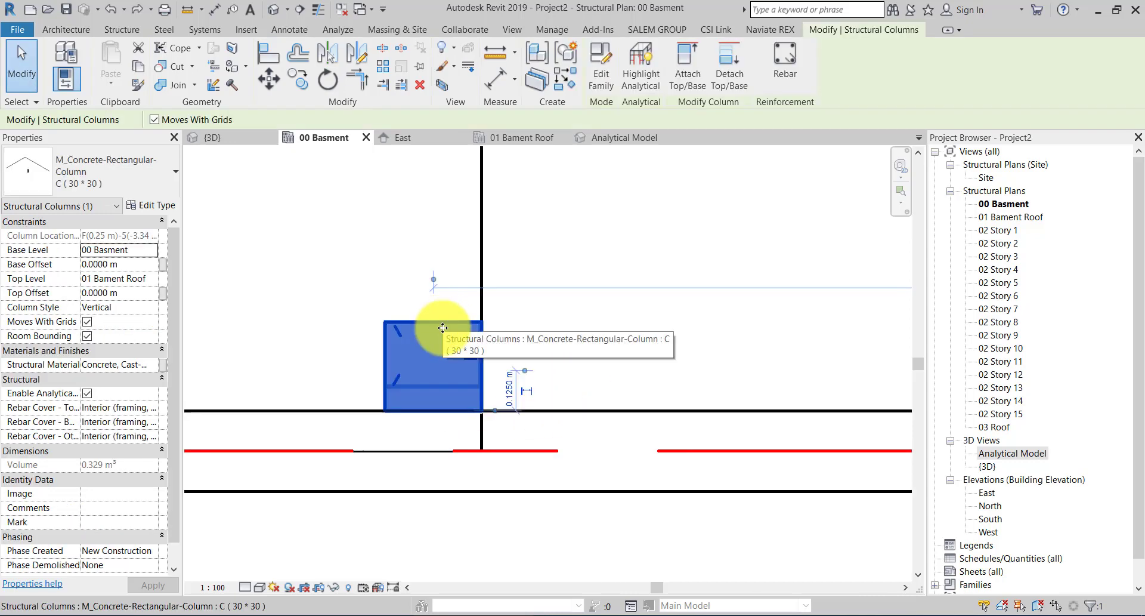
left_click(269, 79)
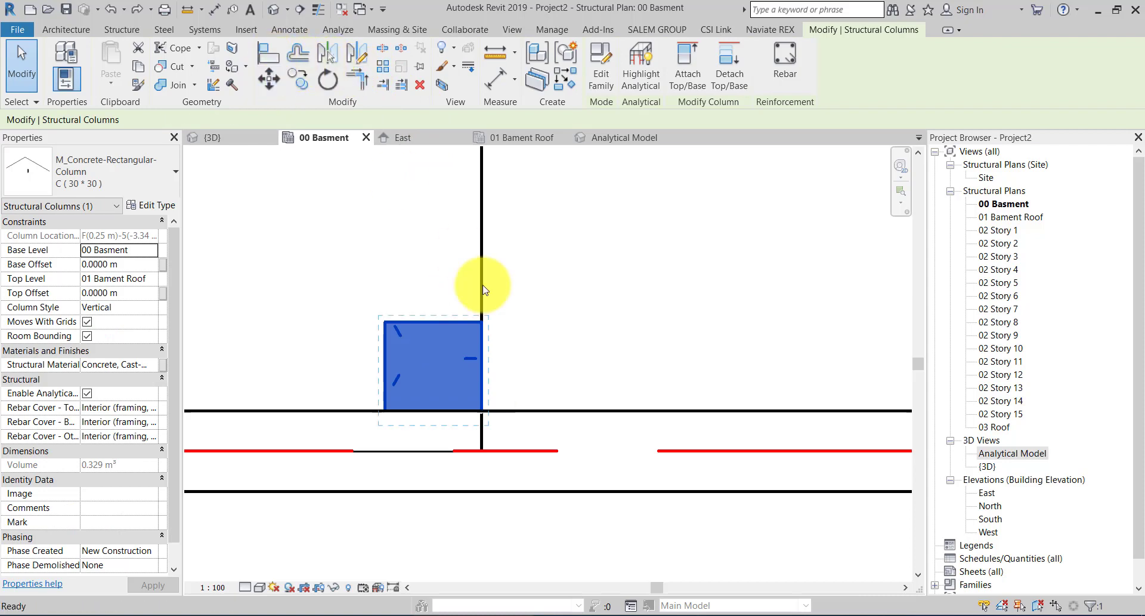
left_click(436, 369)
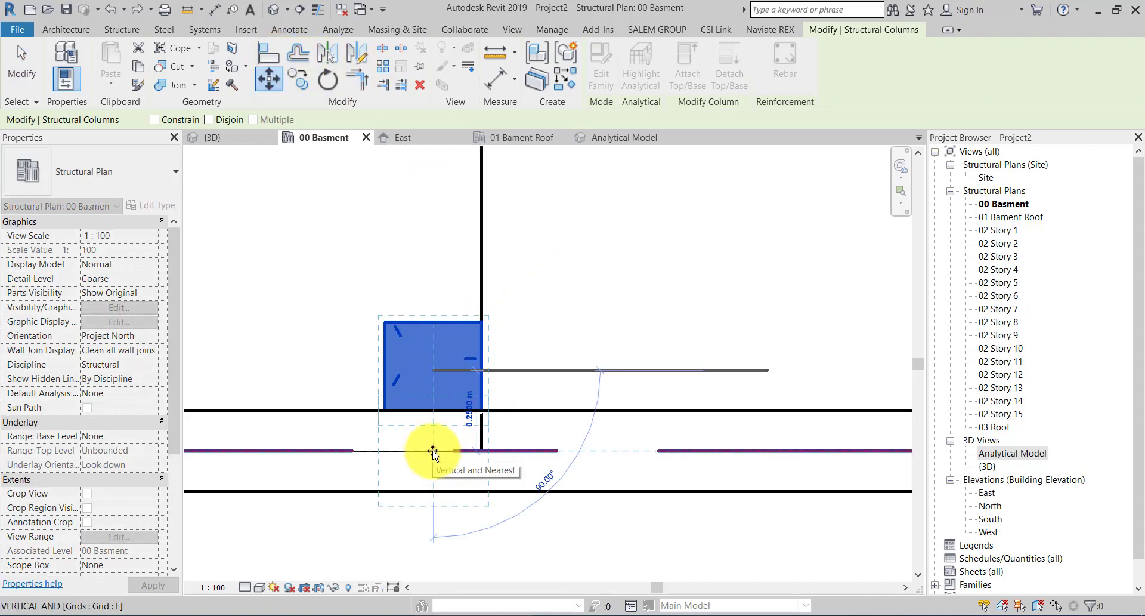
left_click(433, 452)
scroll(525, 417, "down", 2)
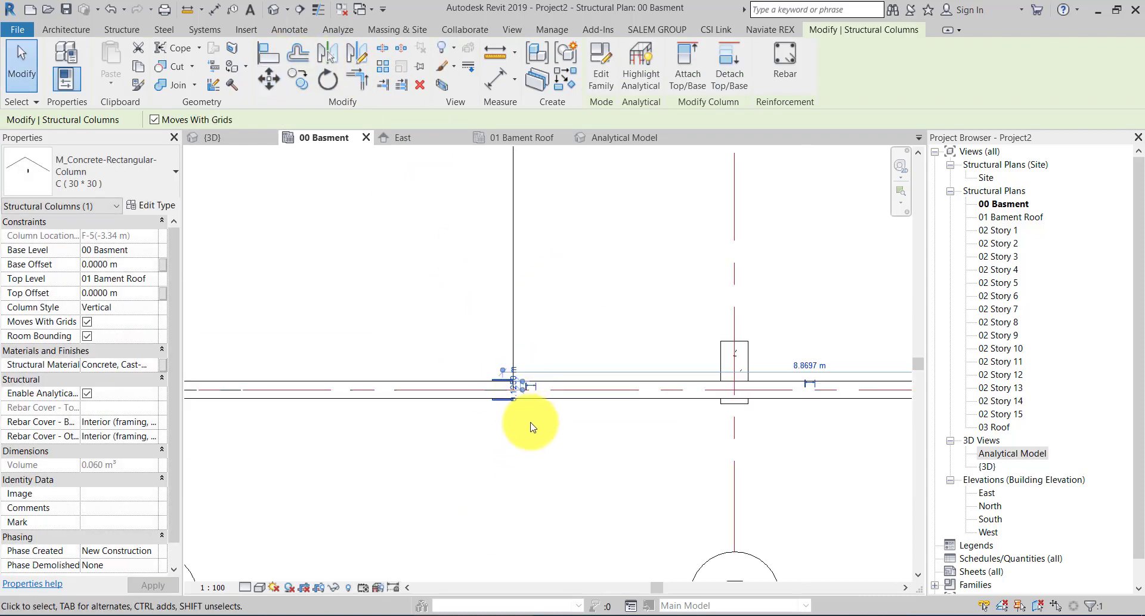
scroll(524, 425, "down", 2)
key("Escape")
- Check the column's properties, now 3.3447 m from grid 5, then deselect it
scroll(555, 388, "up", 2)
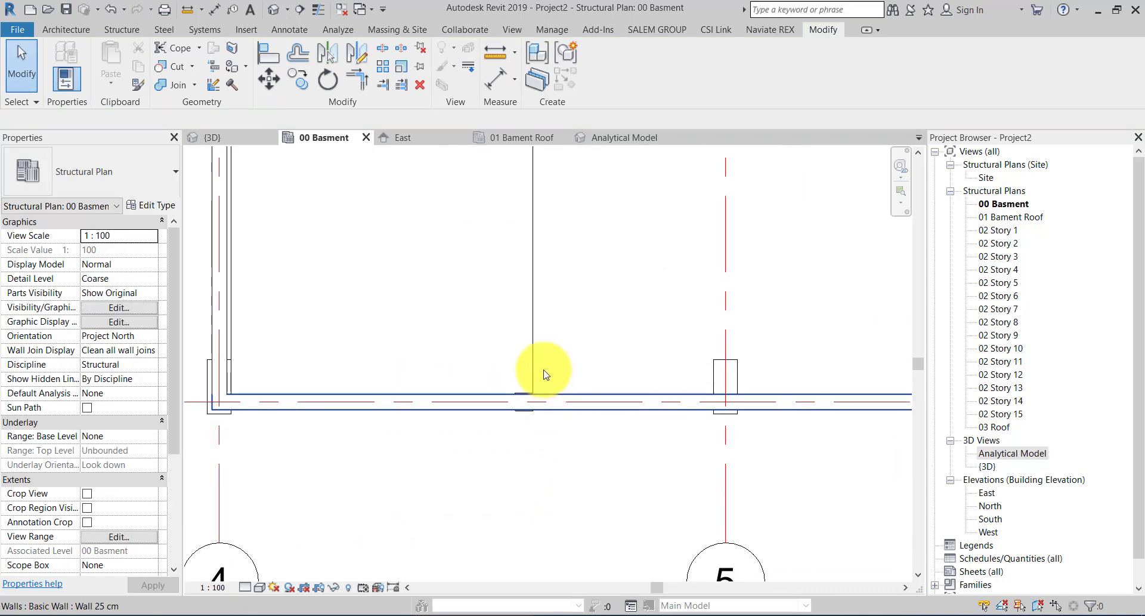
left_click(523, 416)
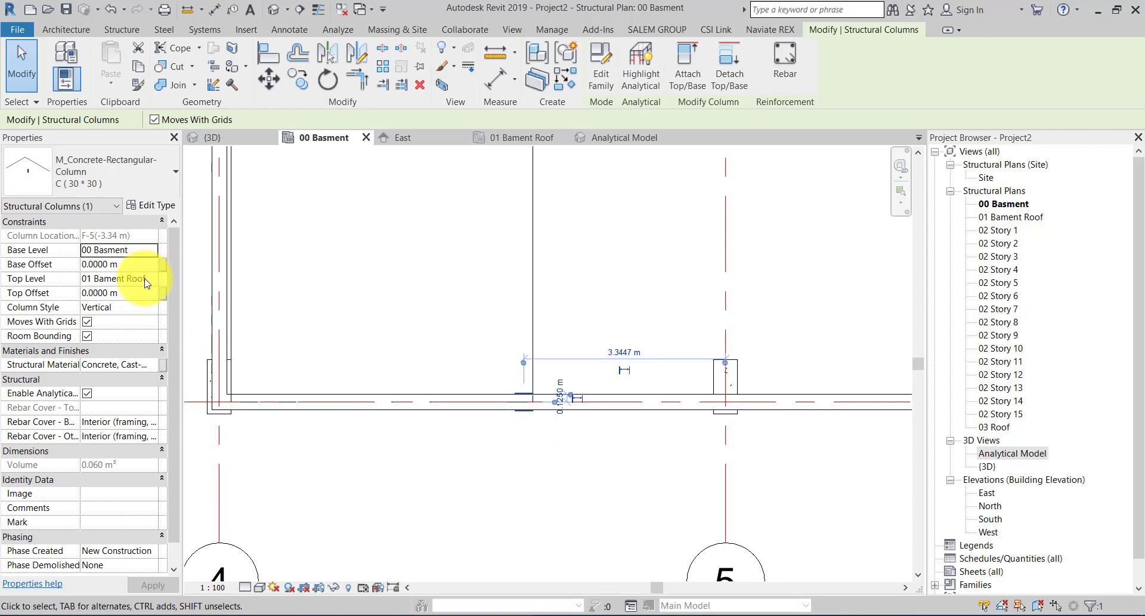
left_click(309, 256)
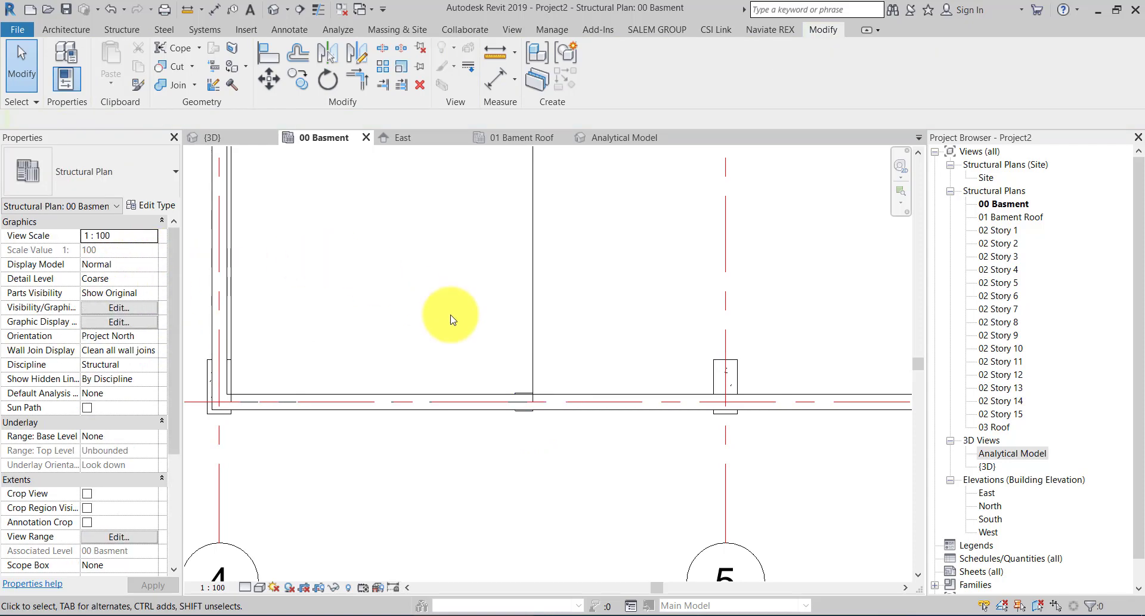
- Check the new column's 4.2000 m analytical length at the beam junction, then open 01 Bament Roof
left_click(208, 136)
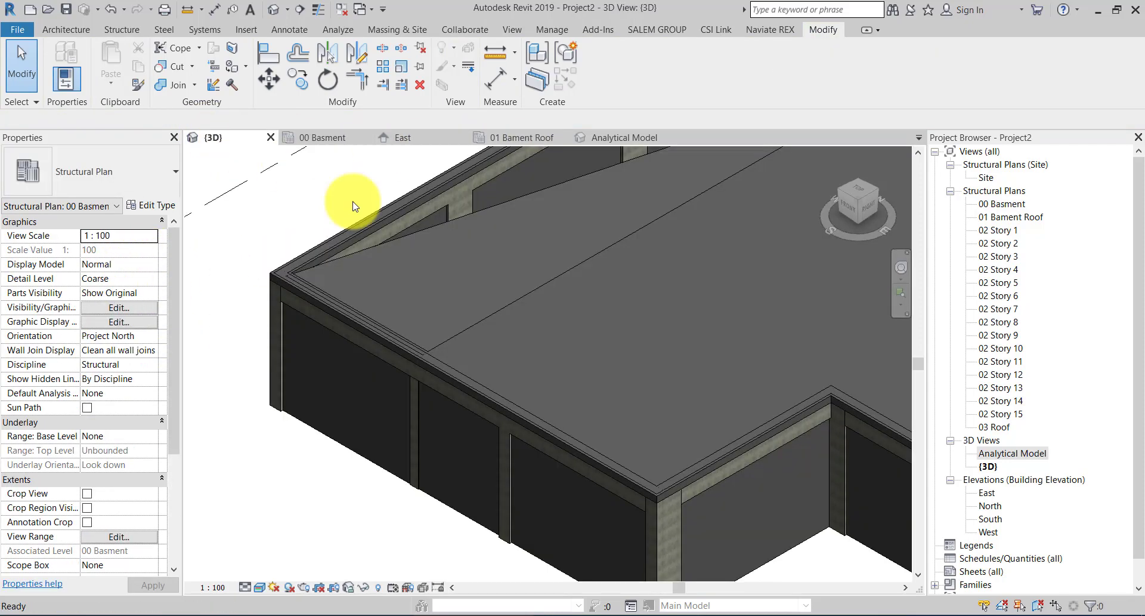
left_click(624, 136)
scroll(540, 381, "up", 2)
scroll(548, 374, "up", 1)
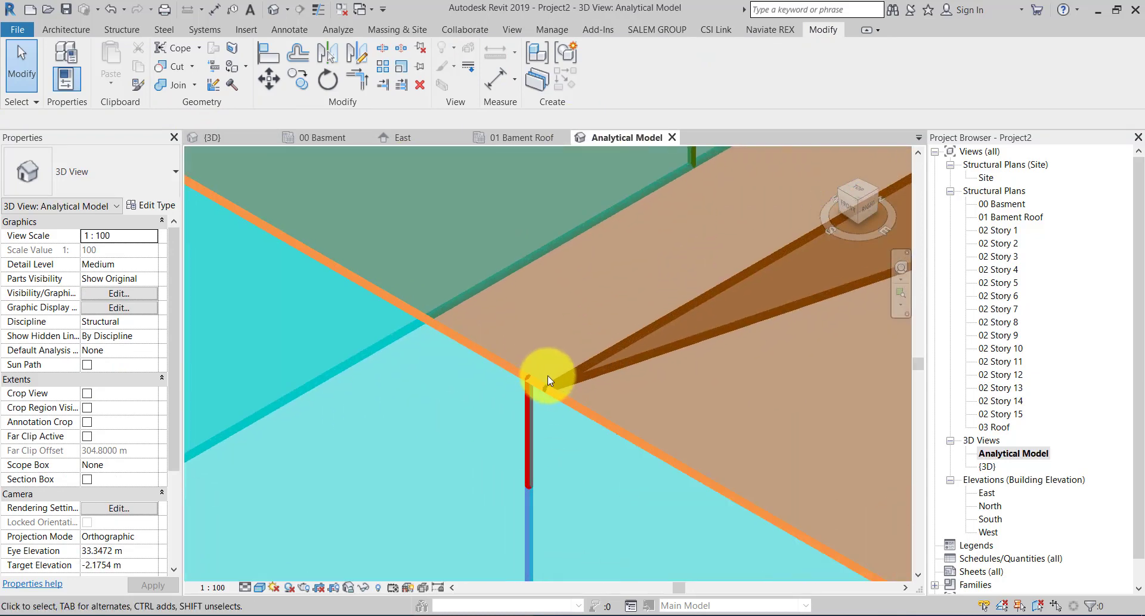
scroll(525, 396, "up", 1)
scroll(576, 408, "up", 1)
scroll(567, 436, "down", 2)
scroll(506, 392, "up", 1)
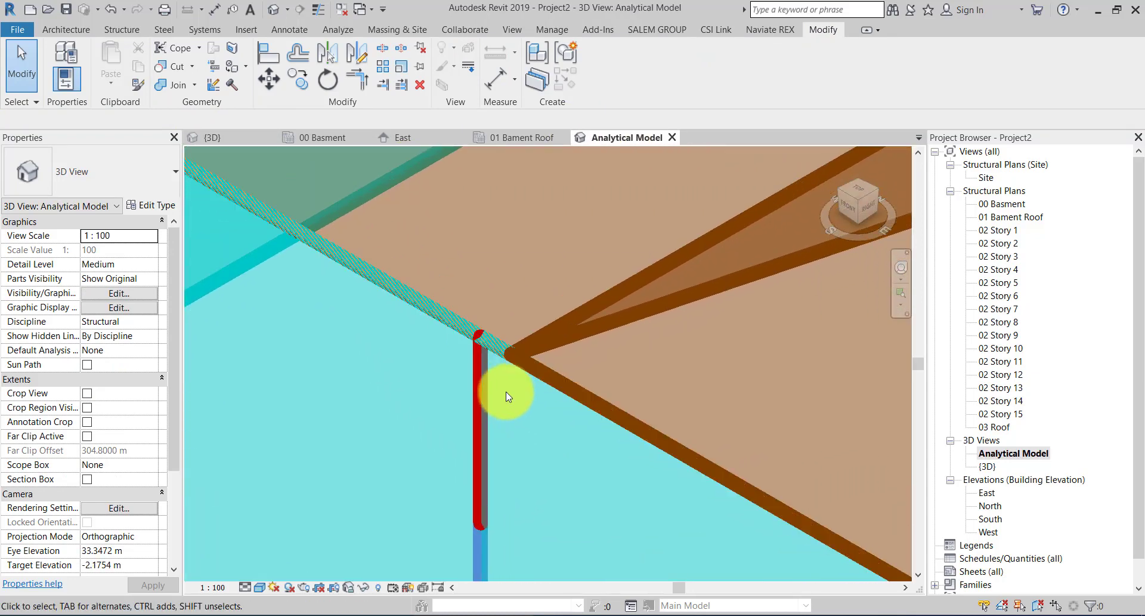
scroll(512, 338, "up", 1)
scroll(445, 368, "up", 2)
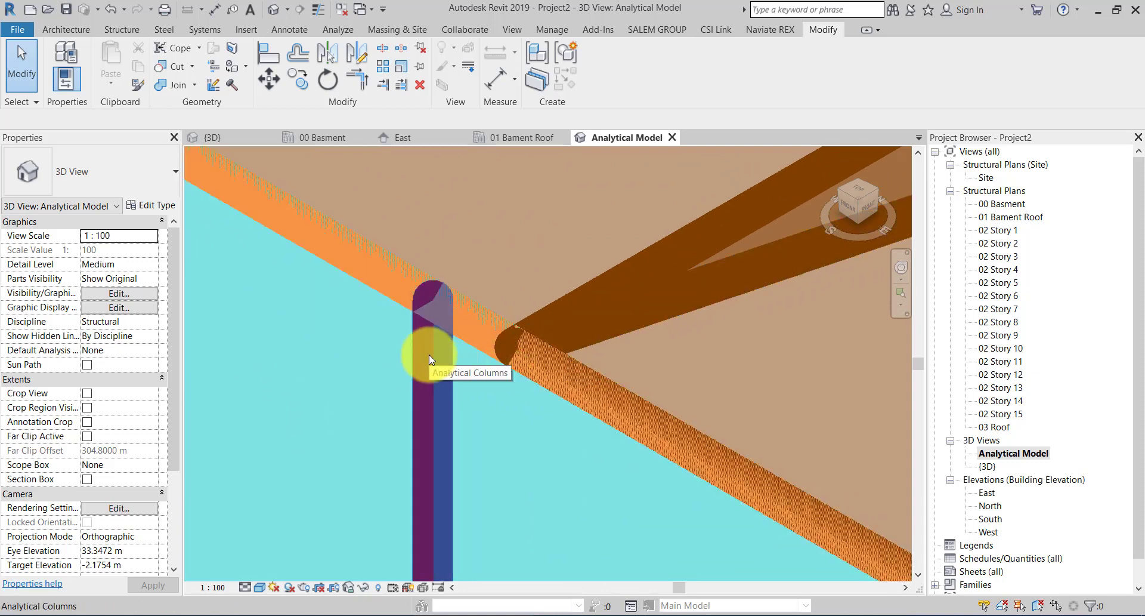
left_click(429, 355)
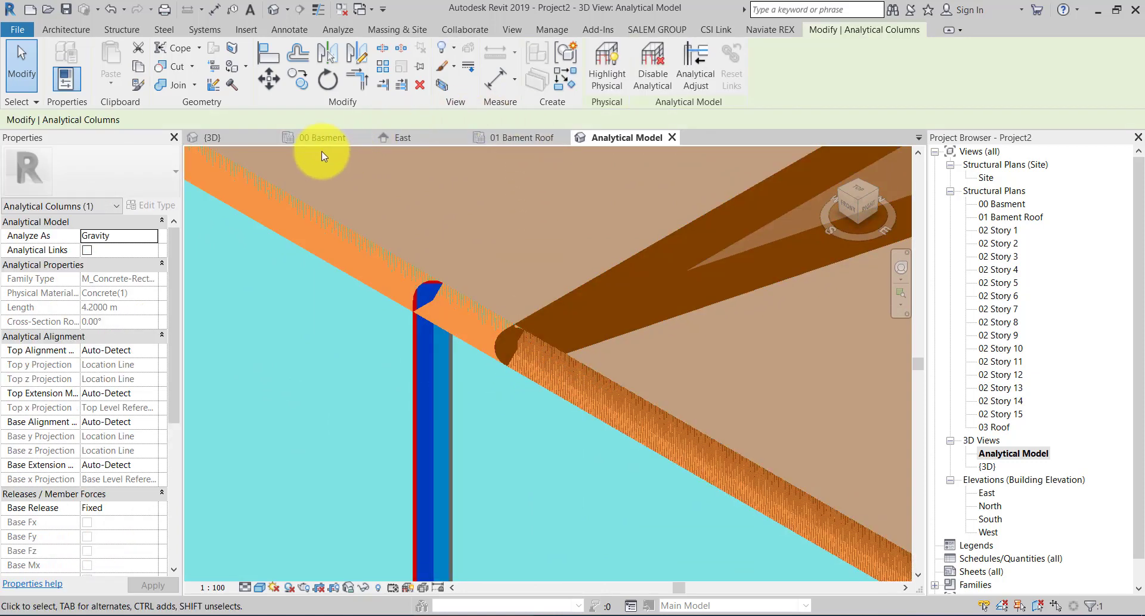
left_click(542, 141)
- Move the structural column 0.15 m on 01 Bament Roof so it meets the wall endpoint
scroll(484, 541, "up", 2)
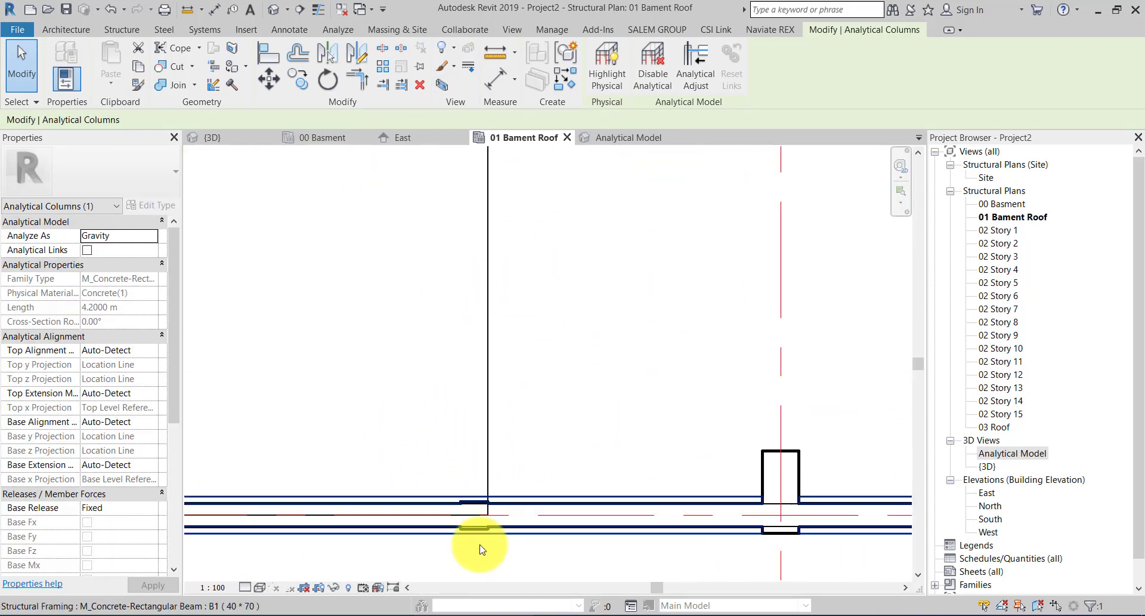
scroll(486, 517, "up", 2)
scroll(494, 499, "up", 1)
left_click(497, 497)
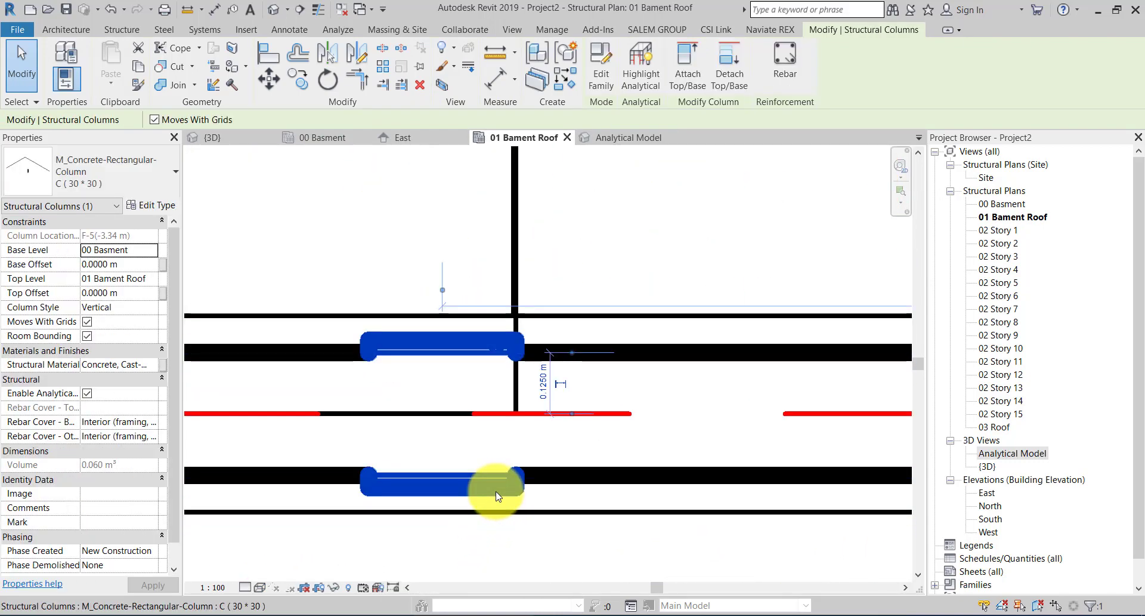
left_click(272, 79)
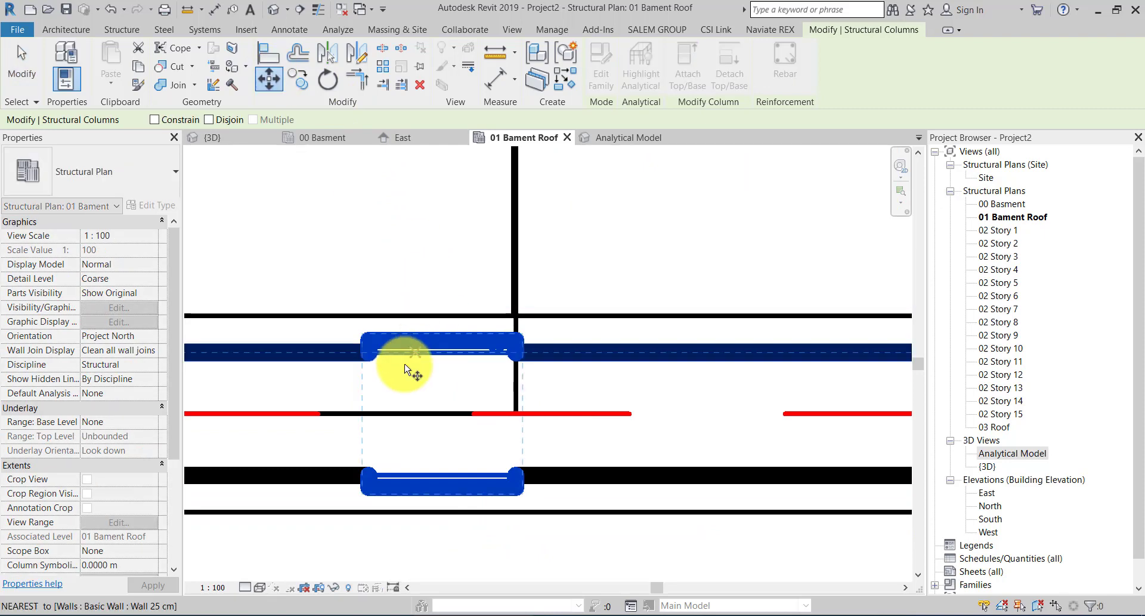
left_click(441, 414)
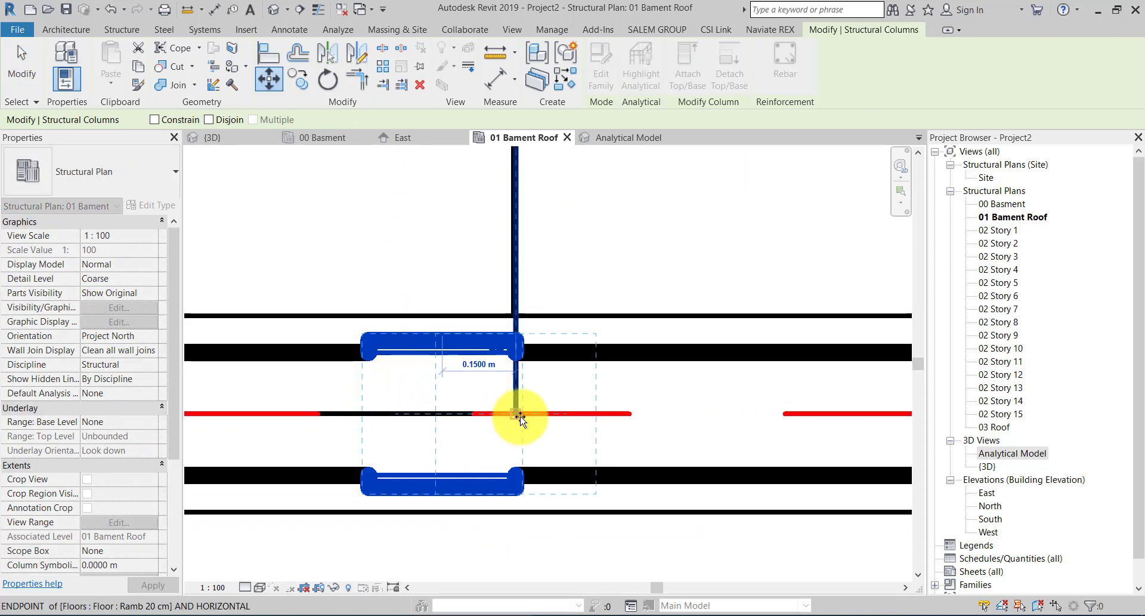
left_click(520, 413)
left_click(542, 261)
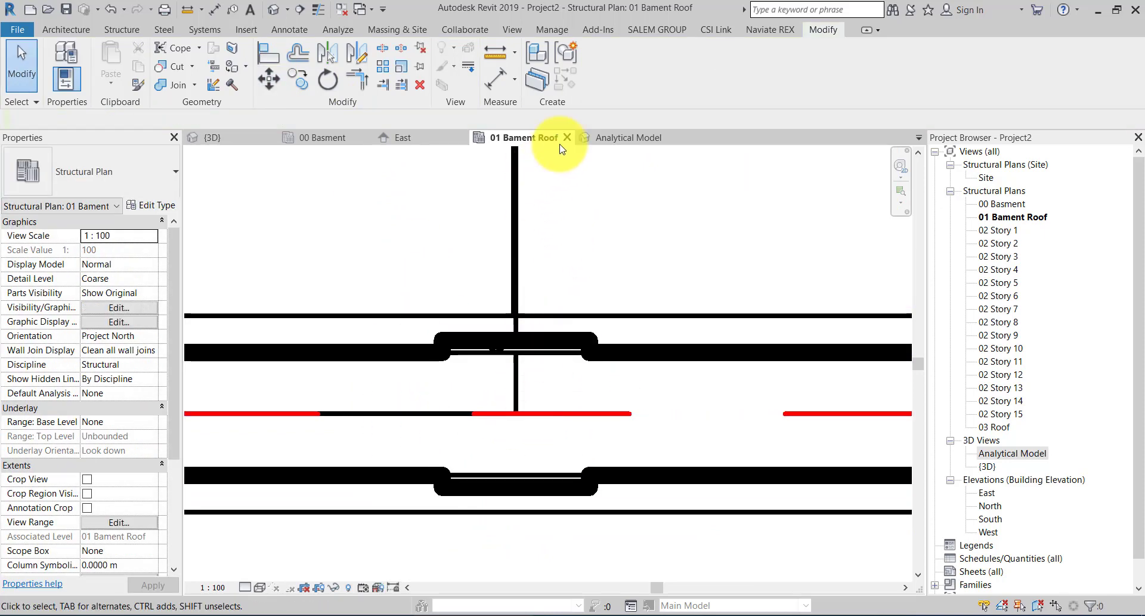
- Switch to the Analytical Model view and zoom out to the beam junction
left_click(618, 138)
scroll(537, 360, "down", 3)
scroll(554, 382, "down", 3)
- Zoom out the Analytical Model view and close the 00 Basment and East view tabs
scroll(554, 385, "down", 2)
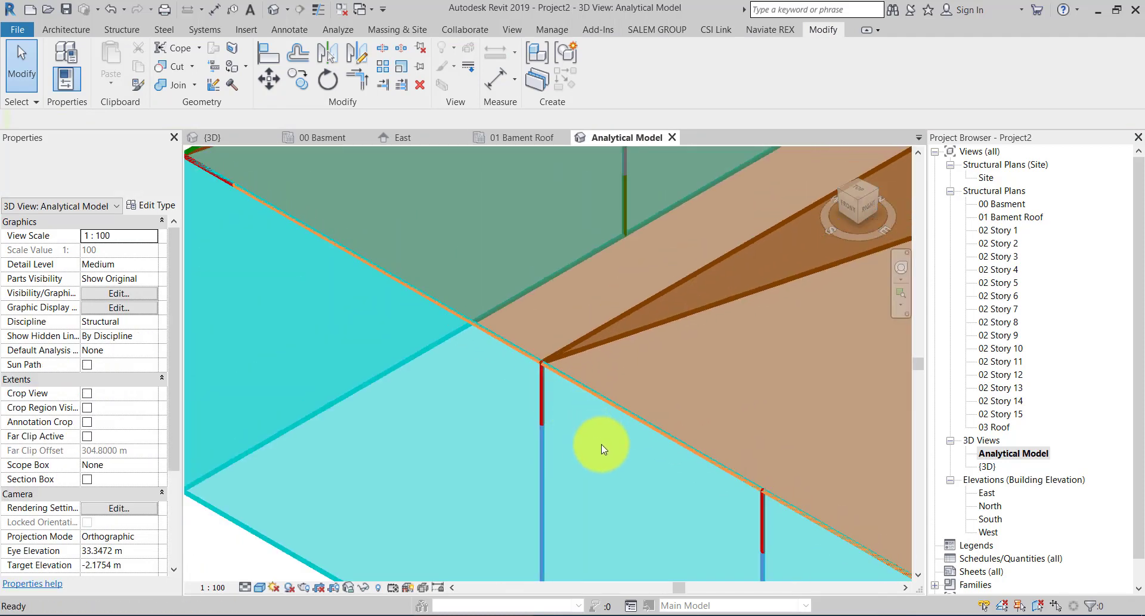
scroll(548, 408, "down", 2)
scroll(501, 379, "down", 2)
scroll(542, 434, "down", 2)
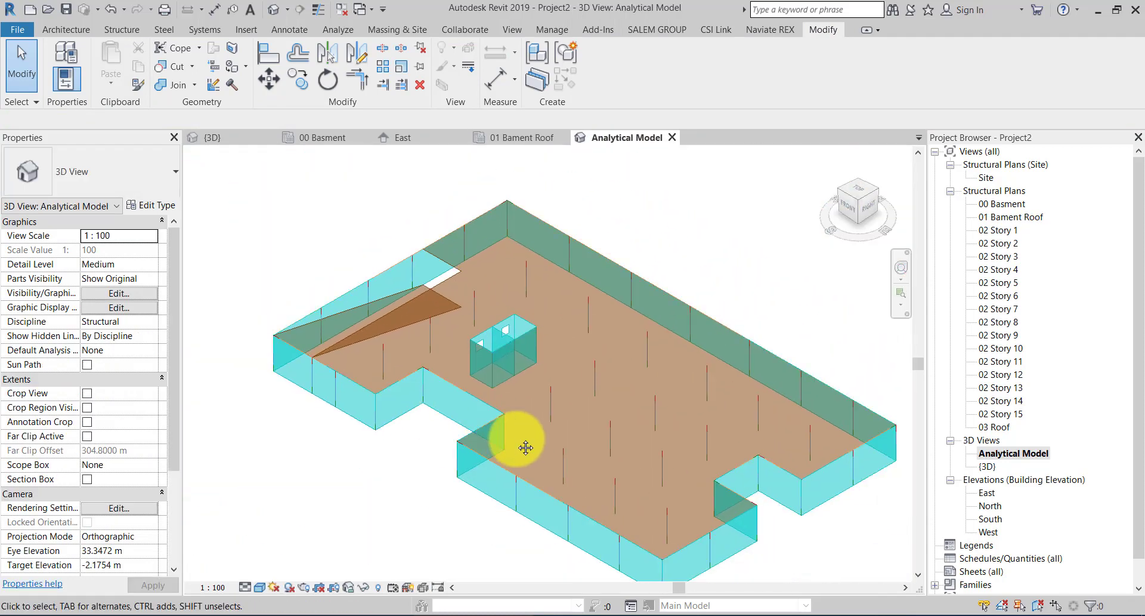
scroll(524, 449, "down", 1)
middle_click_drag(571, 464, 561, 451)
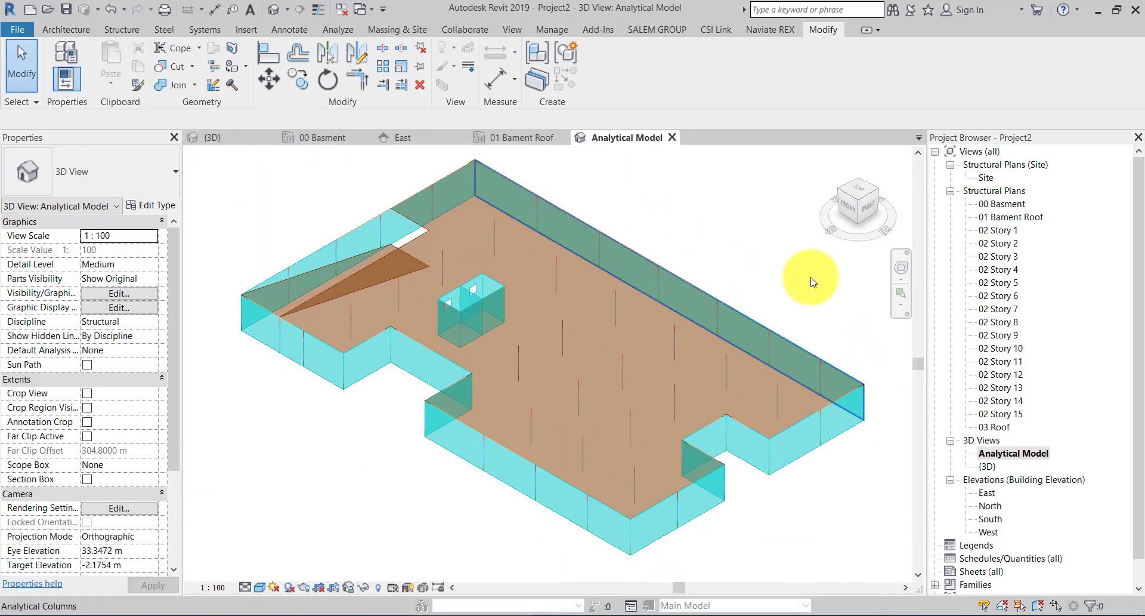
left_click(366, 138)
left_click(366, 138)
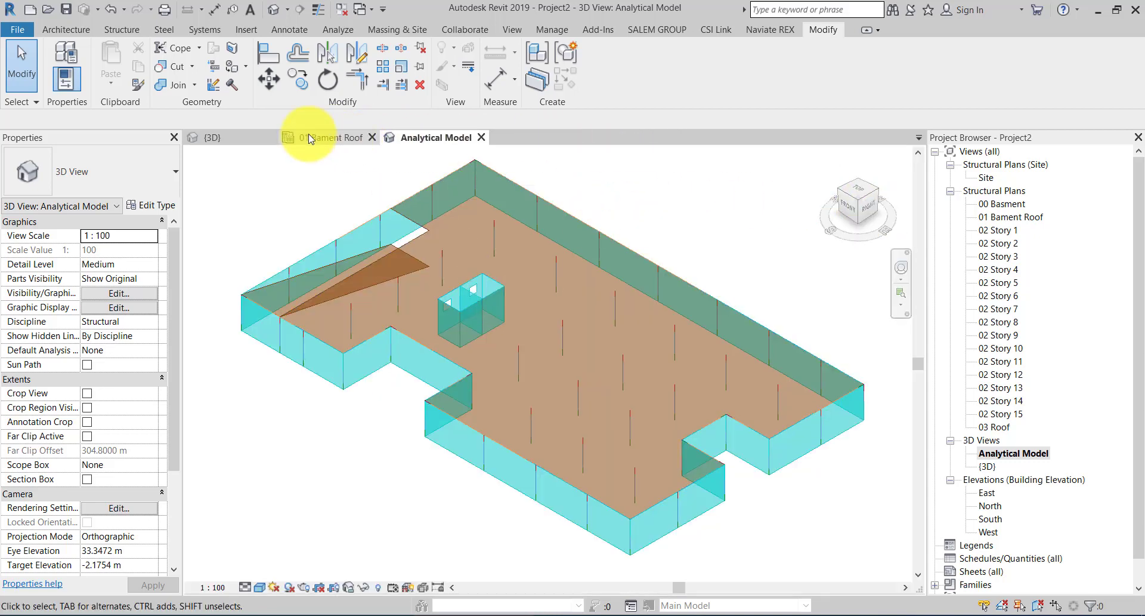
- Switch to the {3D} view and zoom out to the whole building
left_click(214, 138)
scroll(575, 277, "down", 3)
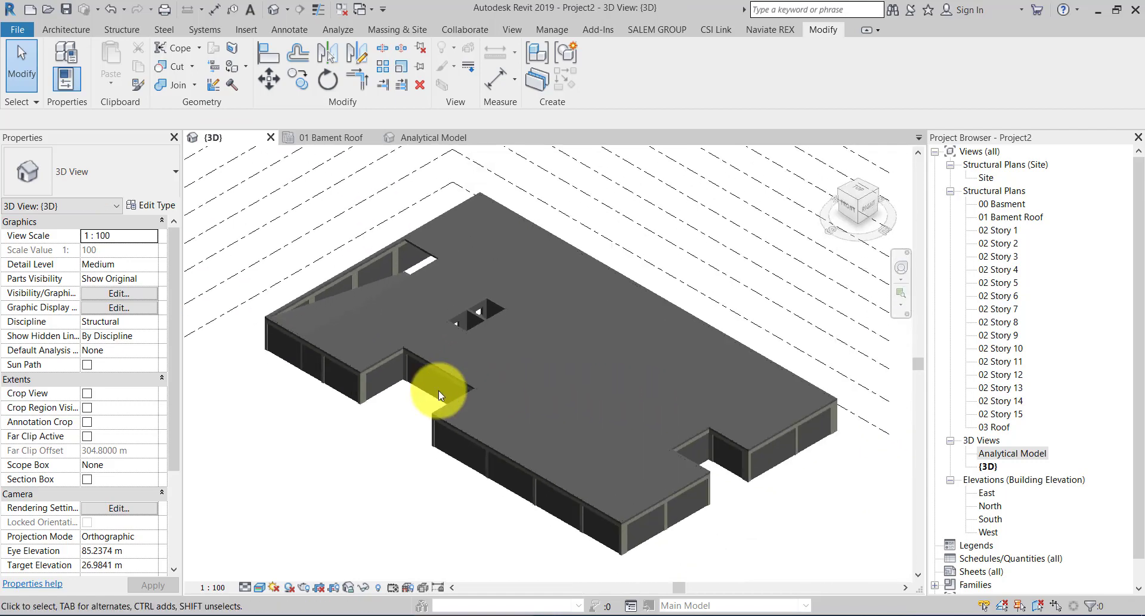
scroll(439, 390, "down", 2)
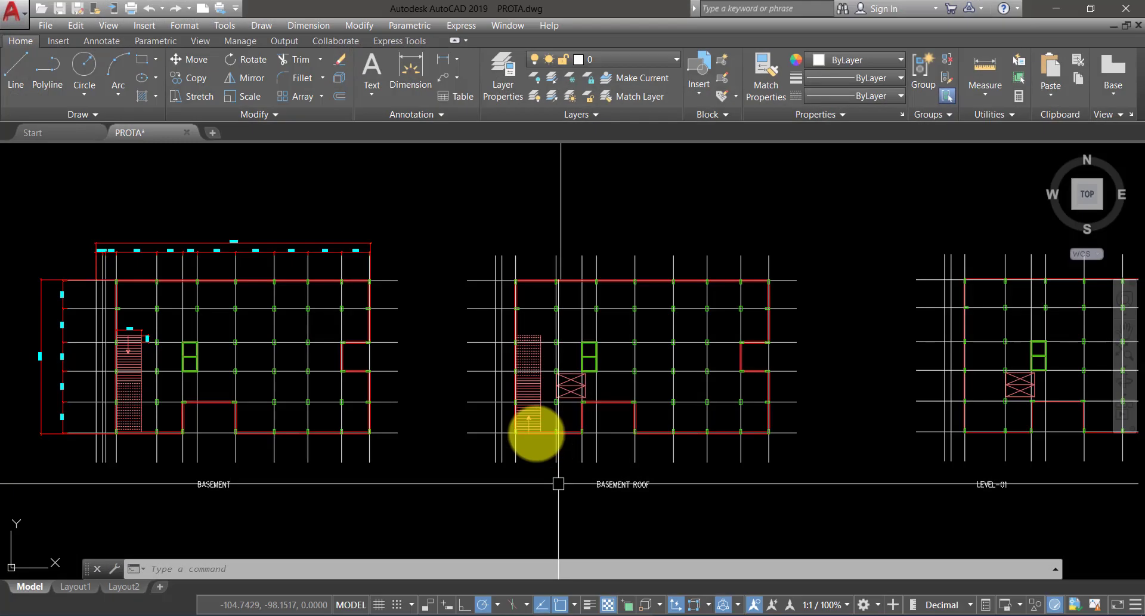
- Pan and zoom across the BASEMENT ROOF reference plan in AutoCAD
scroll(327, 388, "down", 2)
middle_click_drag(328, 389, 471, 388)
scroll(701, 373, "up", 3)
scroll(698, 371, "up", 3)
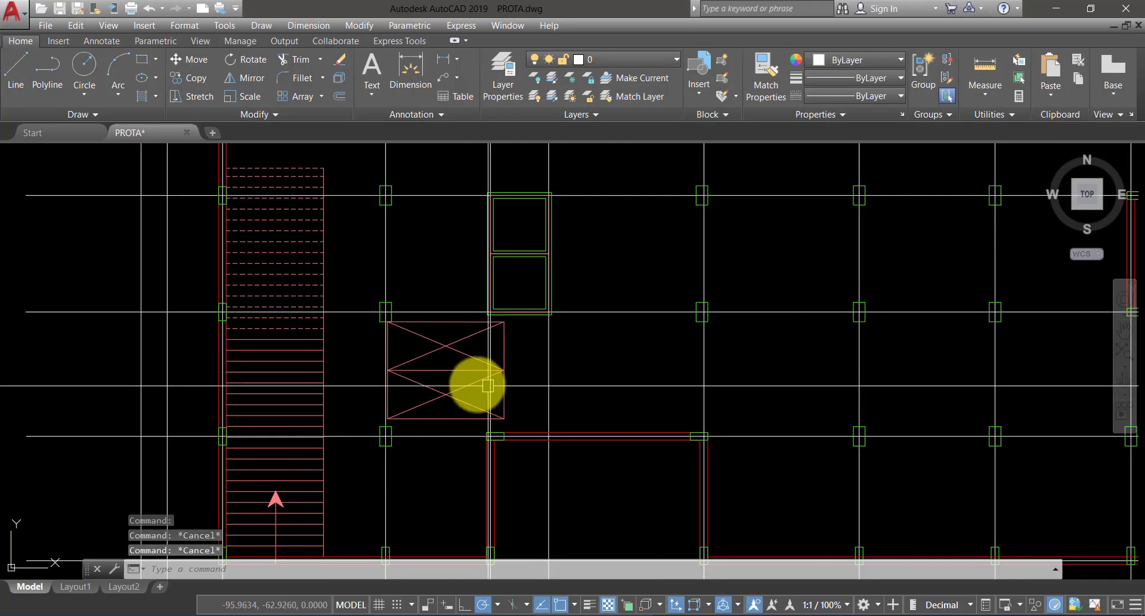
scroll(472, 376, "up", 2)
scroll(398, 386, "down", 6)
scroll(424, 414, "up", 3)
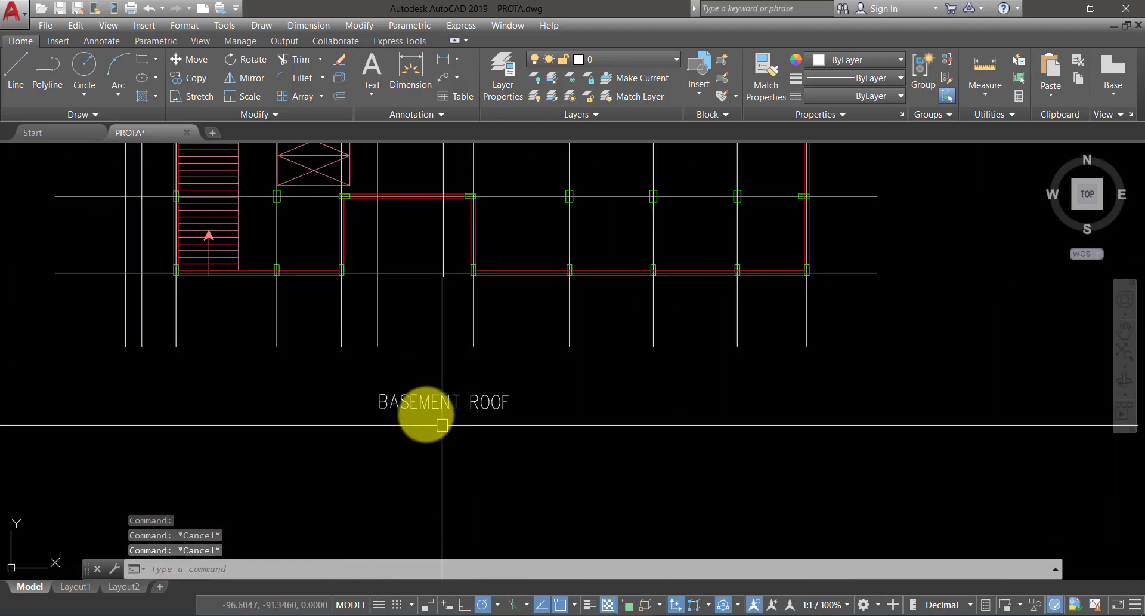
scroll(486, 412, "down", 3)
scroll(444, 335, "down", 3)
scroll(456, 343, "up", 5)
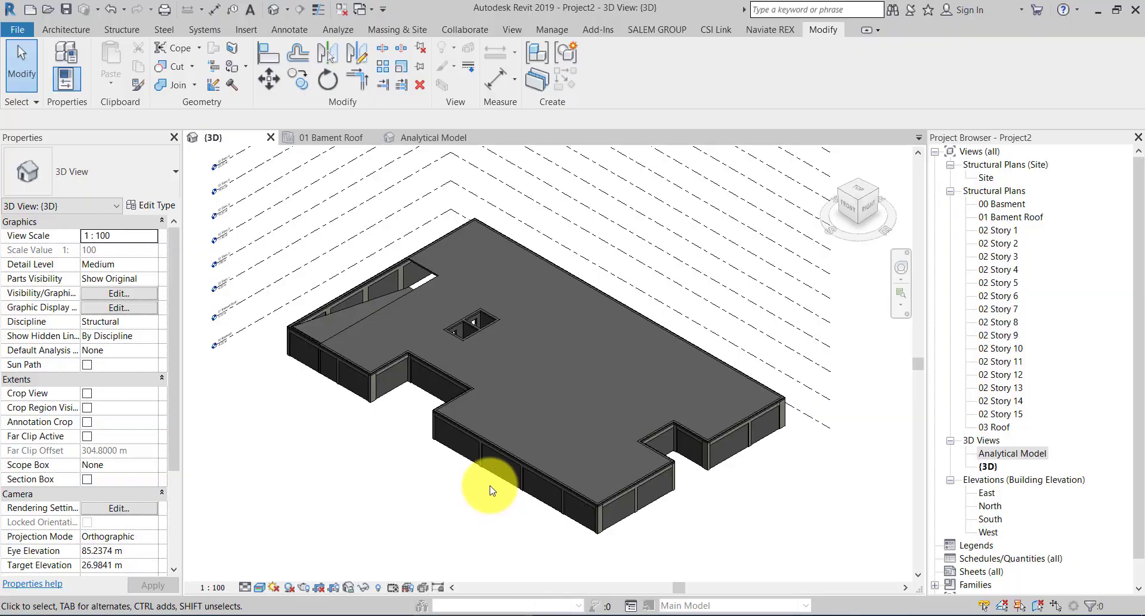
- Return to Revit's 01 Bament Roof plan and zoom to fit with ZF
left_click(346, 143)
scroll(485, 326, "down", 3)
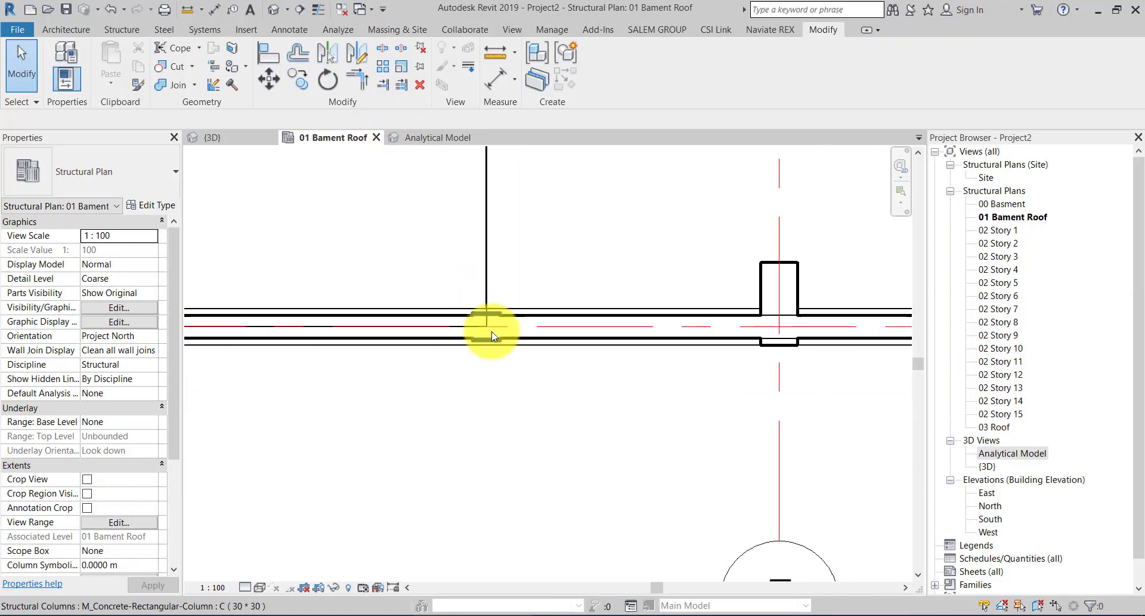
scroll(511, 365, "down", 2)
scroll(613, 344, "down", 2)
key("z")
key("f")
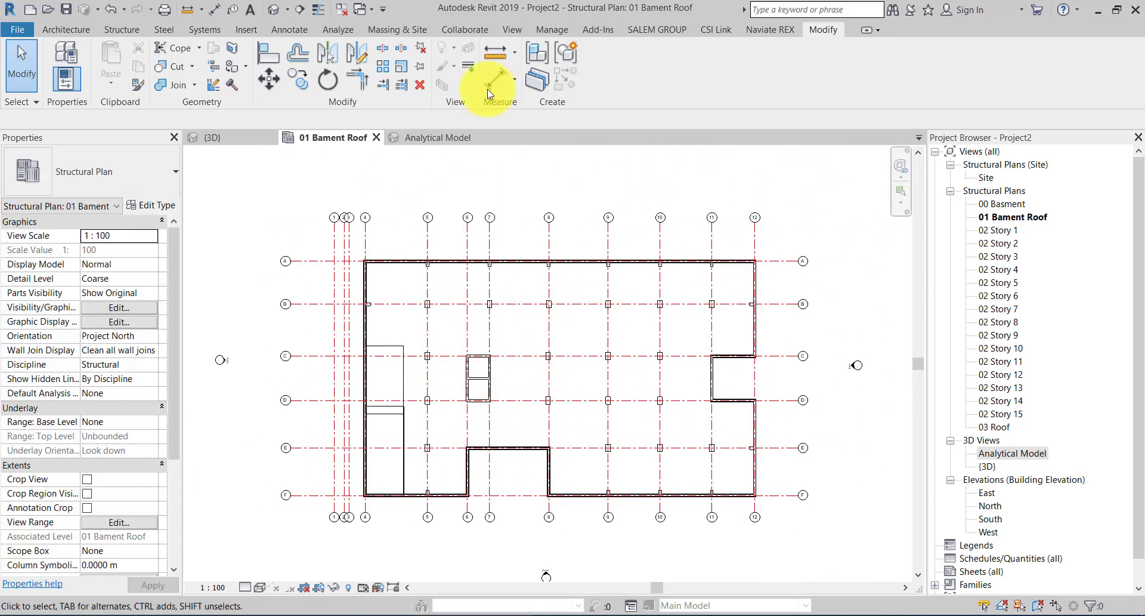
- Start Link CAD and pick 02 BASEMENT ROOF.dwg from G:\Gado\Midas Gen Gado\Project
left_click(246, 30)
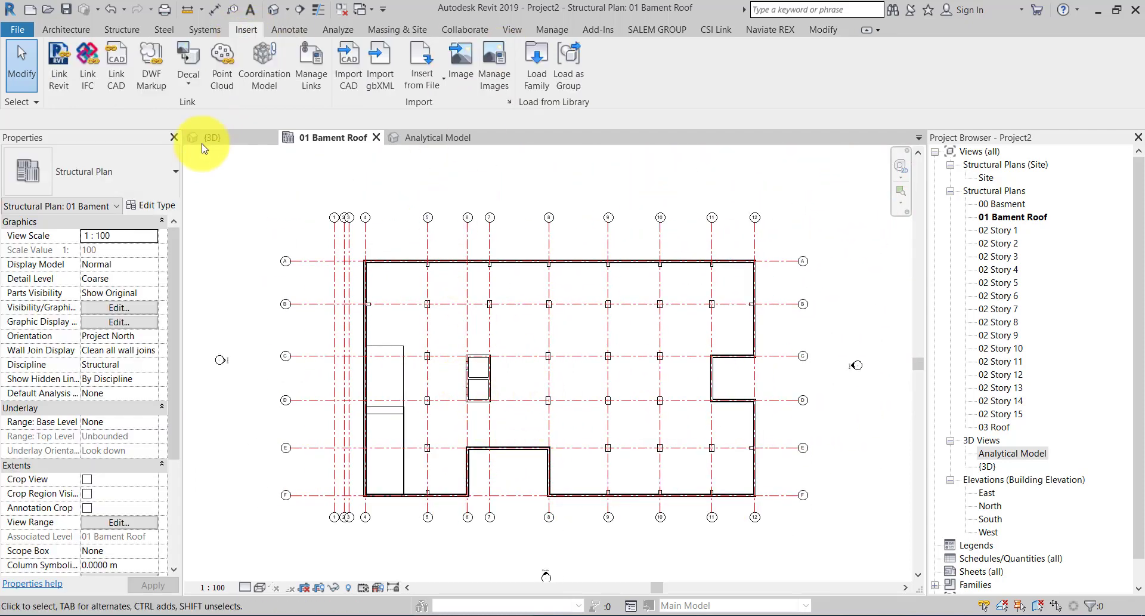
left_click(124, 81)
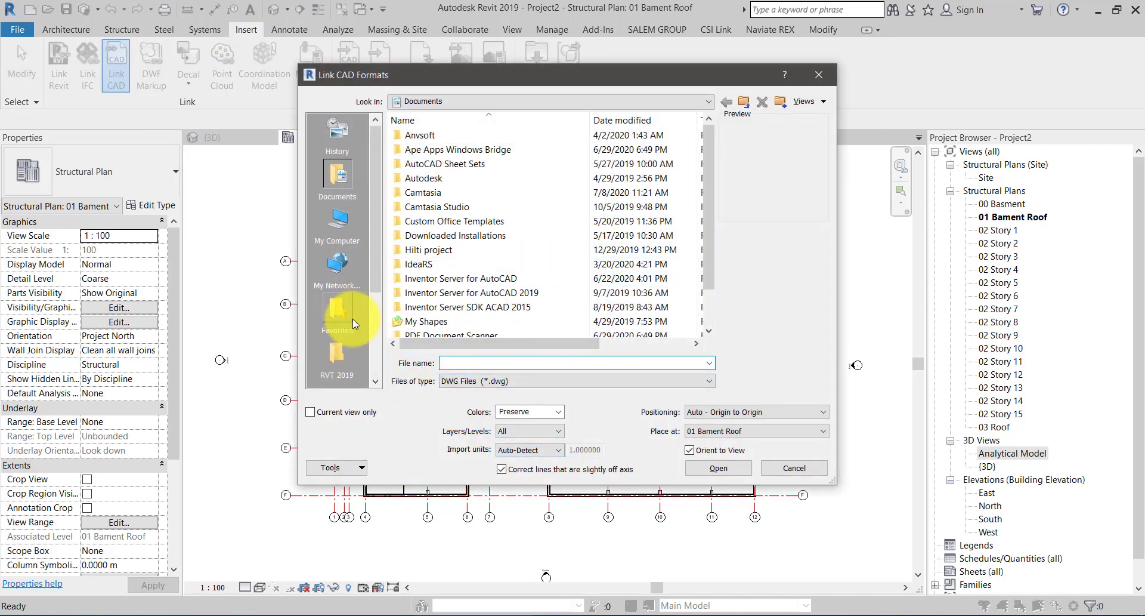
scroll(332, 277, "down", 3)
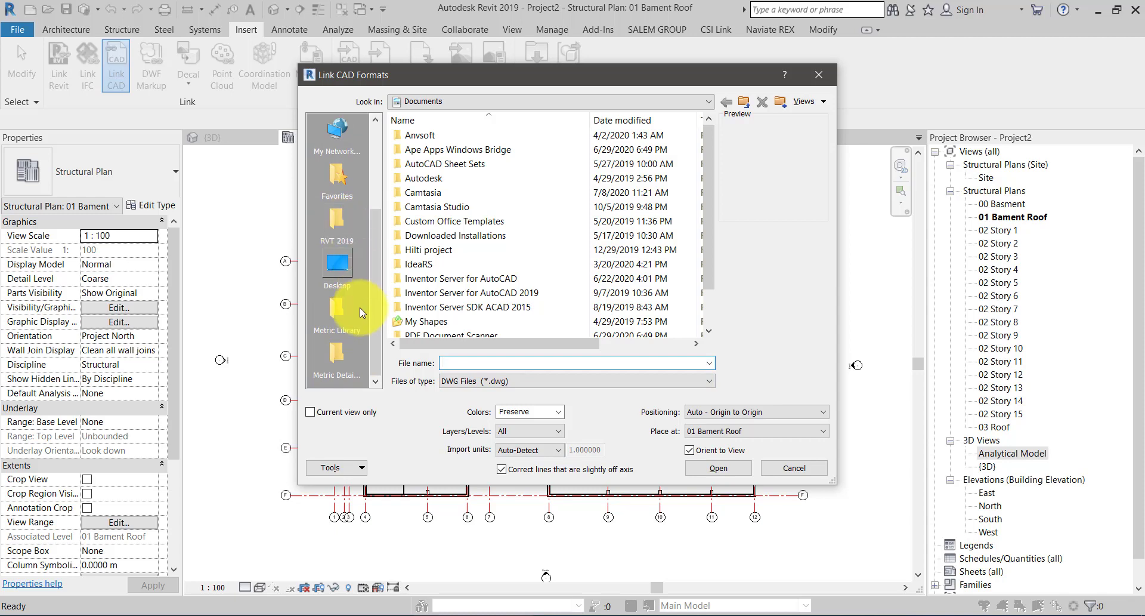
scroll(348, 352, "up", 3)
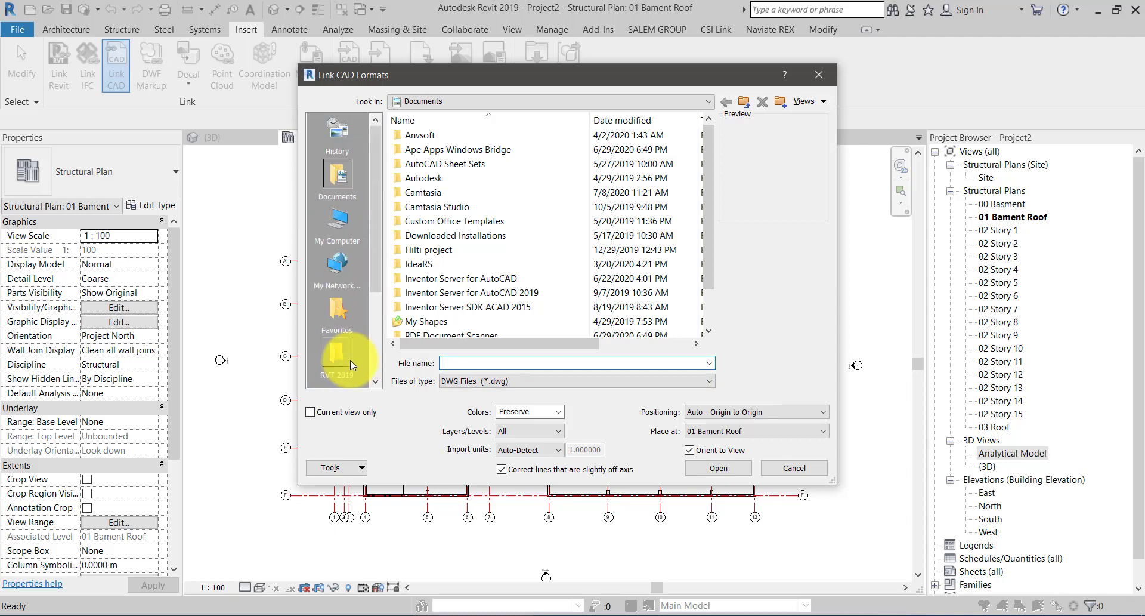
left_click(354, 230)
scroll(441, 286, "down", 2)
double_click(439, 312)
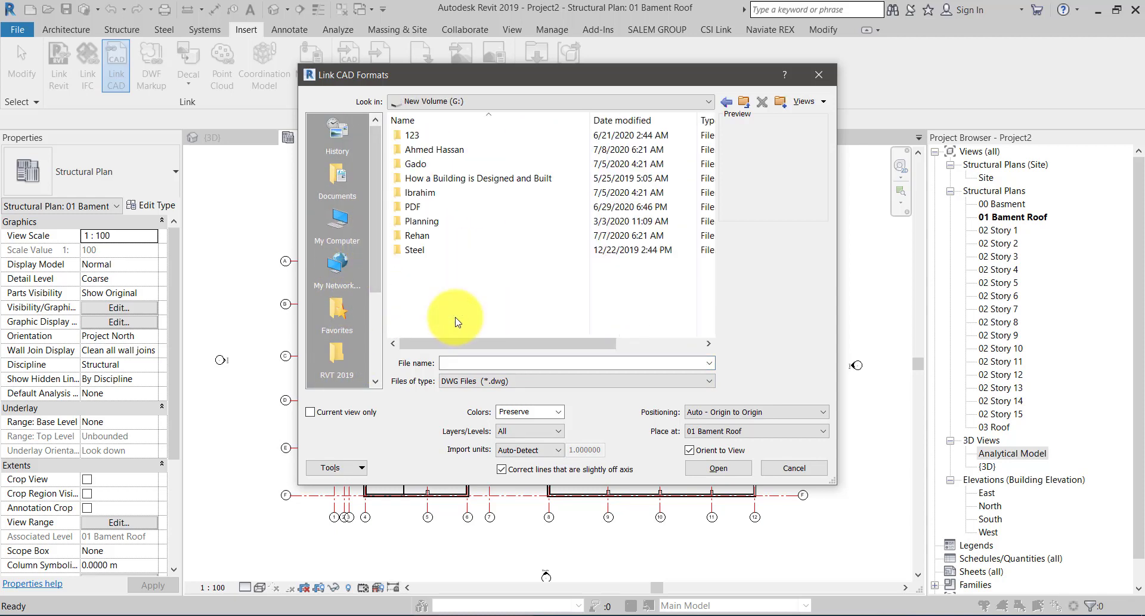
double_click(433, 164)
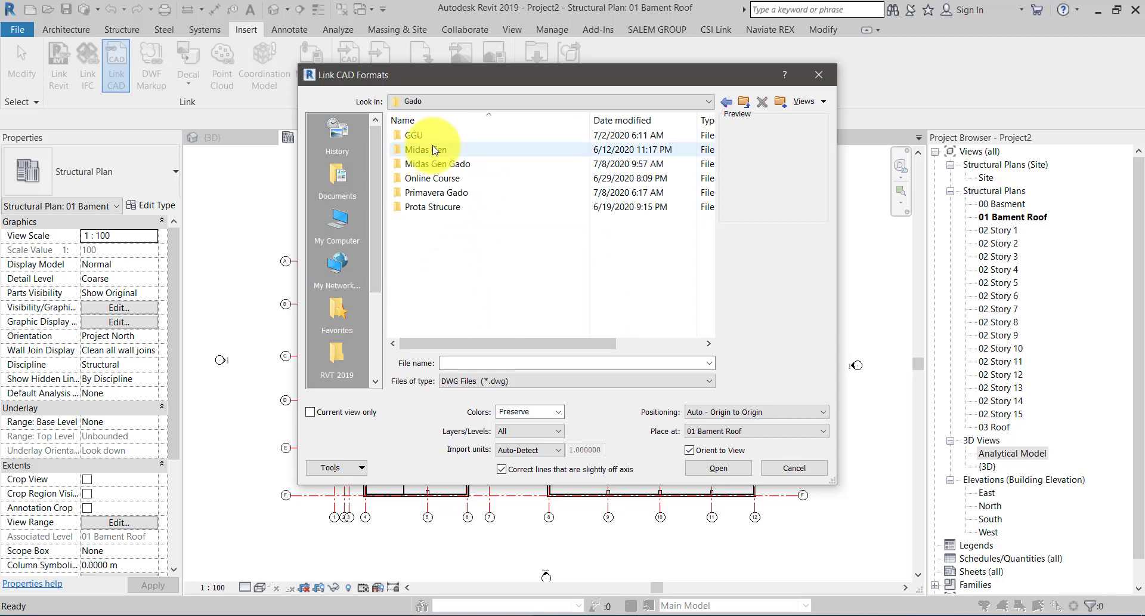
double_click(445, 165)
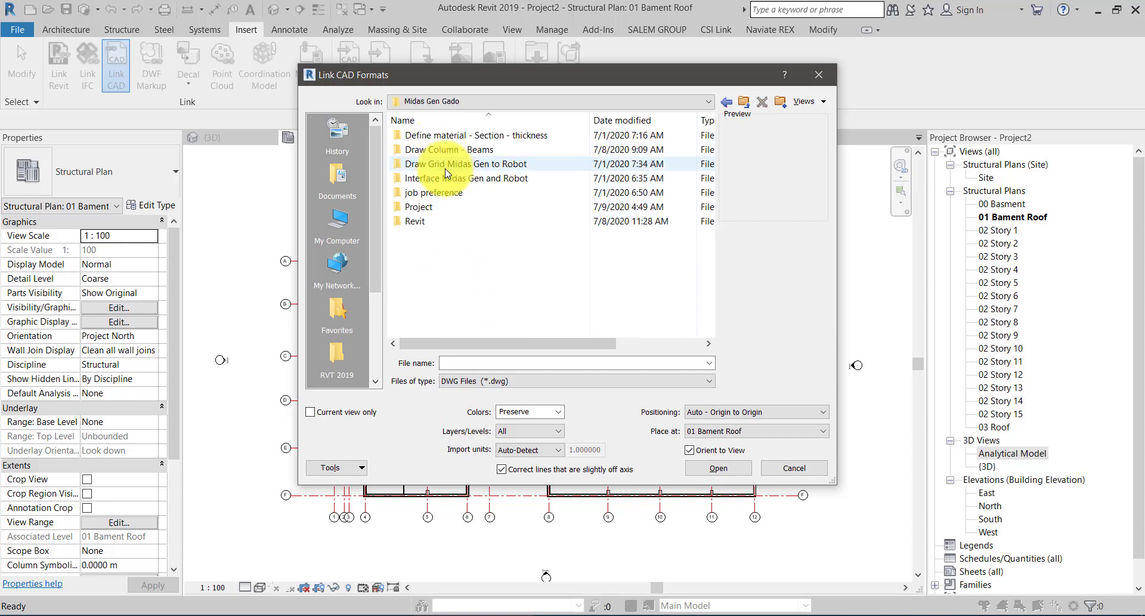
double_click(434, 206)
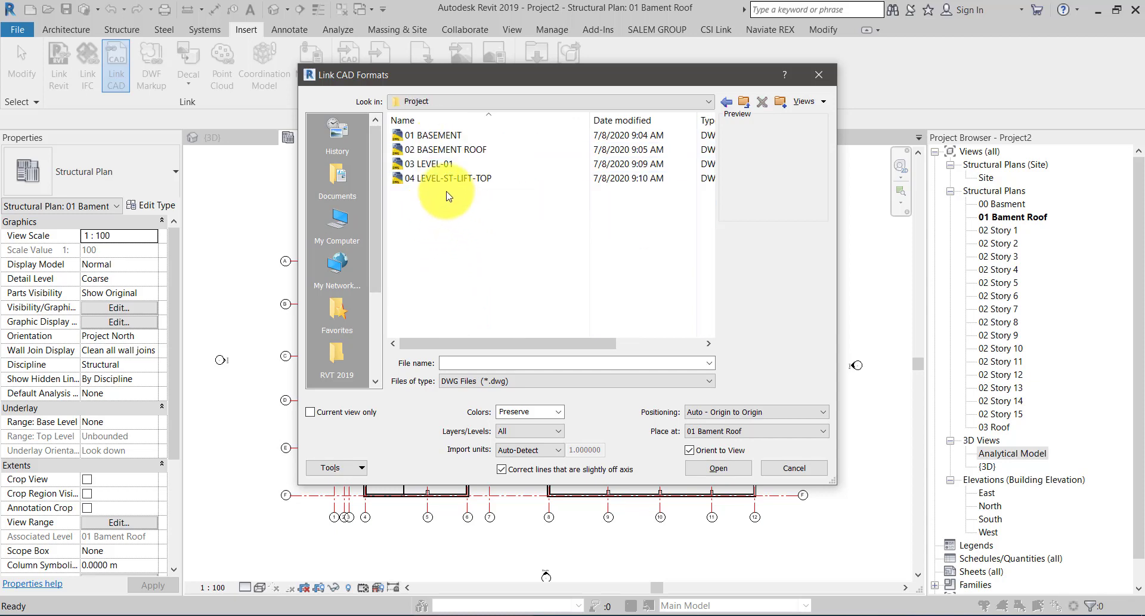
left_click(445, 151)
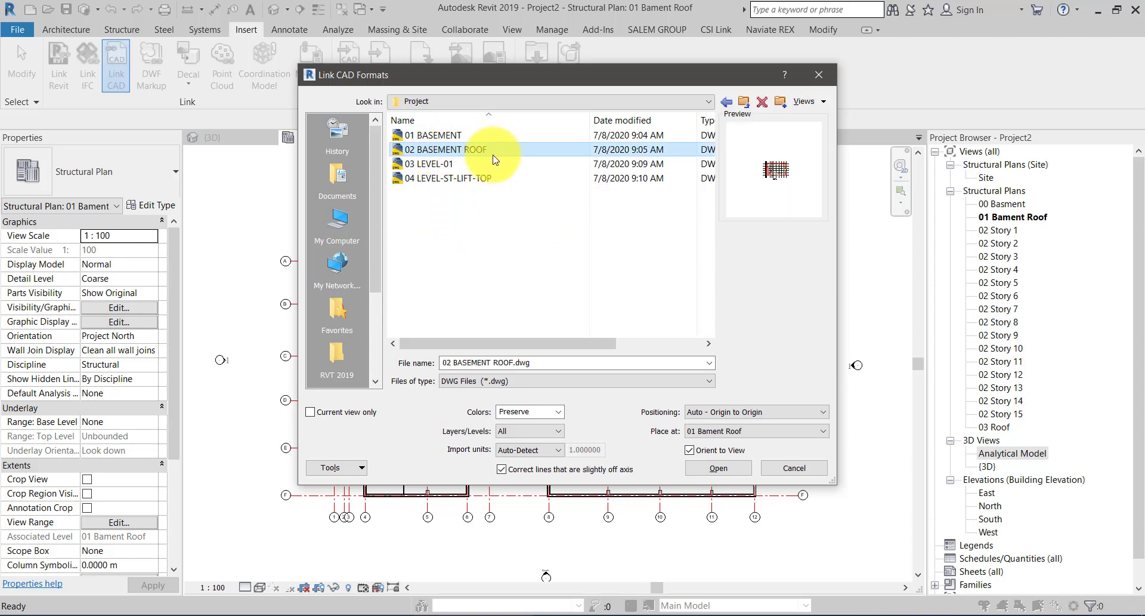
- Link it Center to Center, in meters, for the current view only
left_click(755, 413)
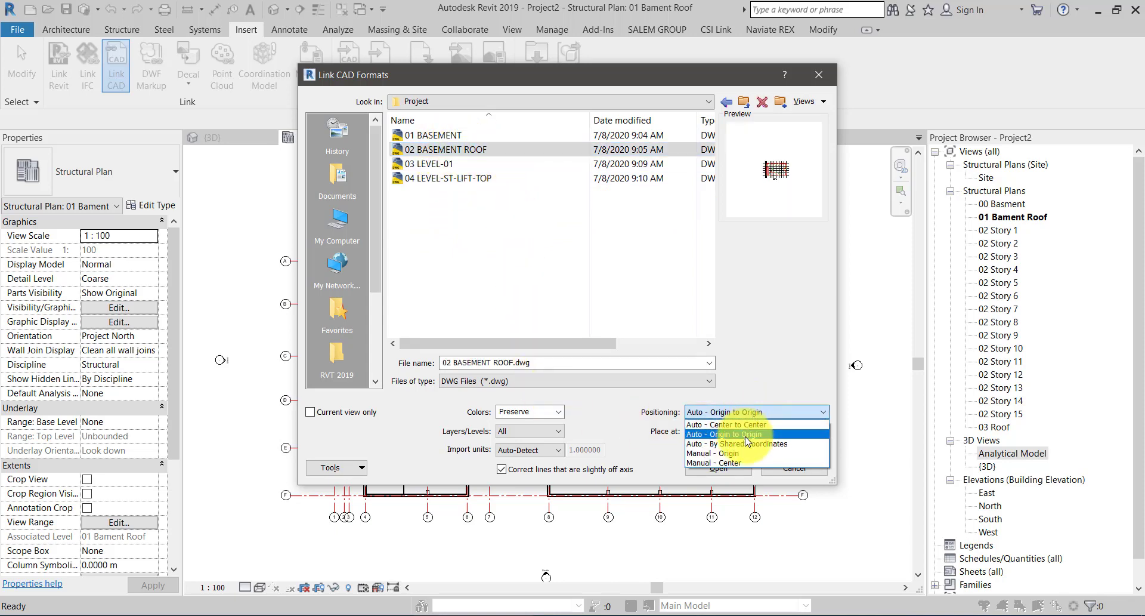
left_click(747, 426)
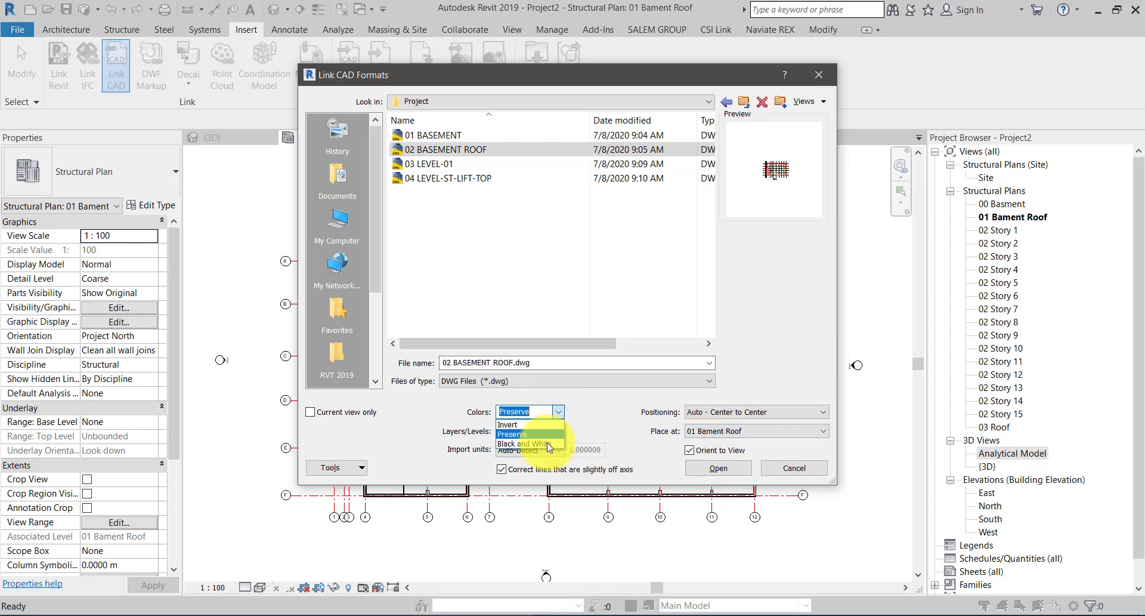
left_click(546, 449)
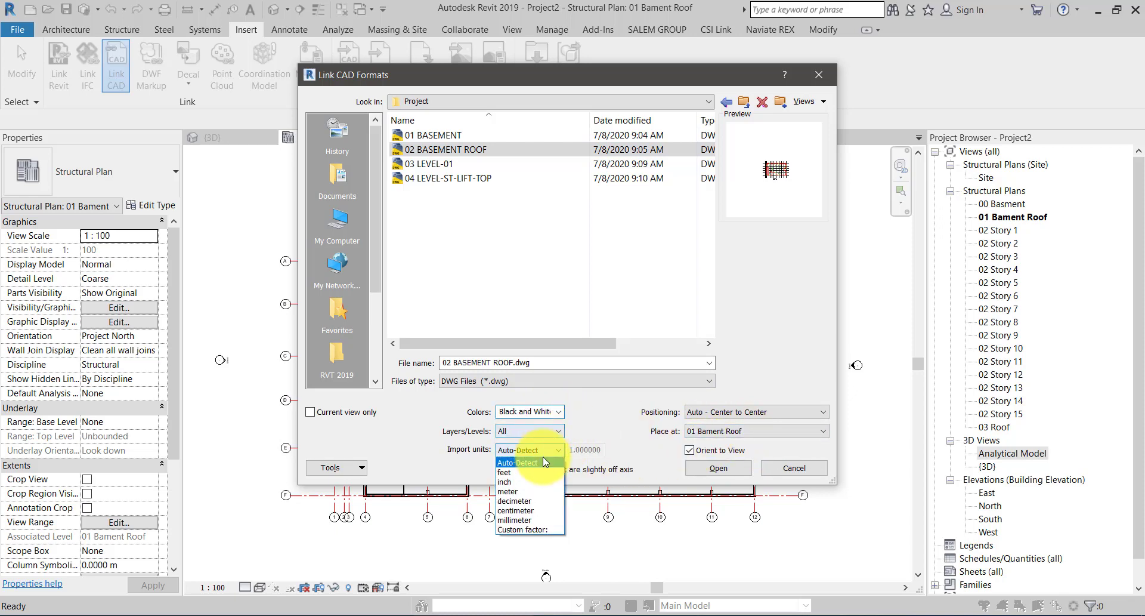
left_click(528, 491)
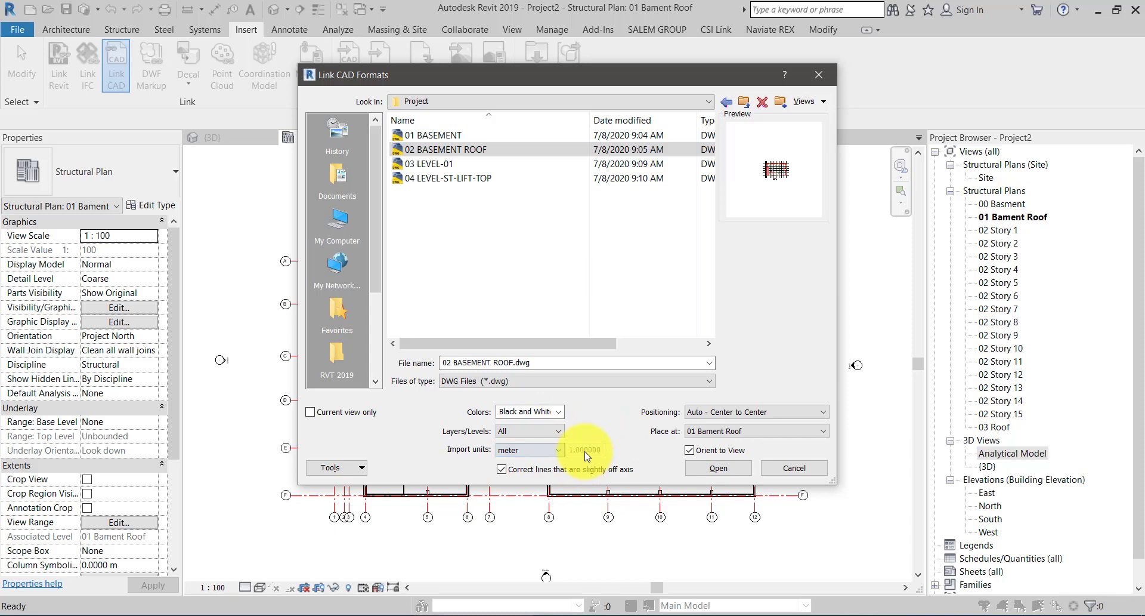
left_click(344, 413)
left_click(713, 457)
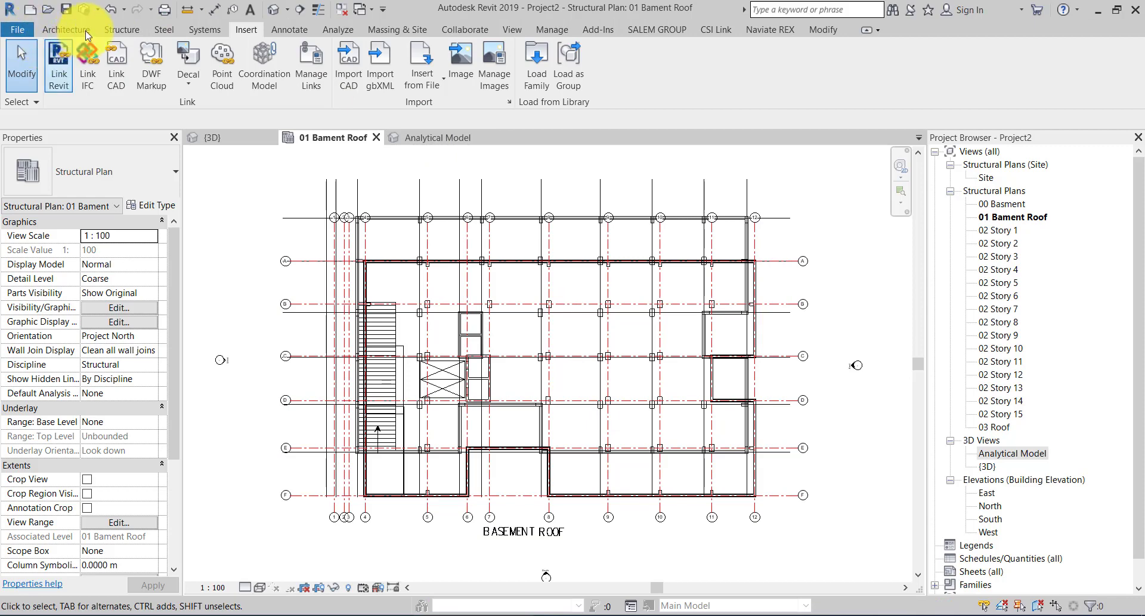
- Align the linked drawing's grid lines onto the model's grids A and 12
left_click(122, 29)
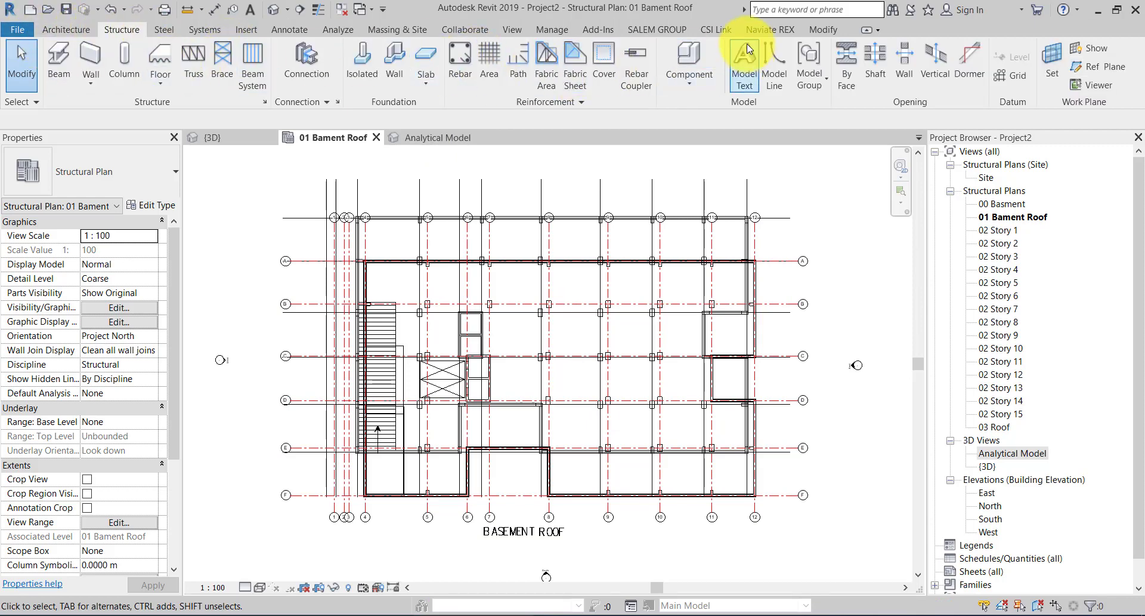
left_click(824, 31)
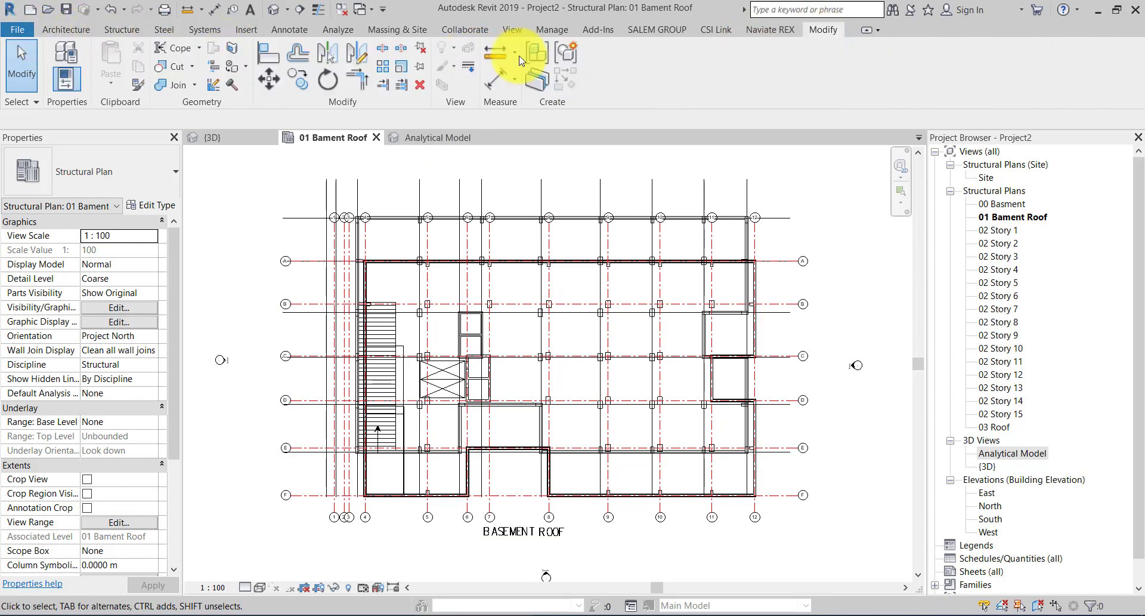
left_click(281, 58)
scroll(820, 234, "up", 3)
scroll(719, 316, "up", 2)
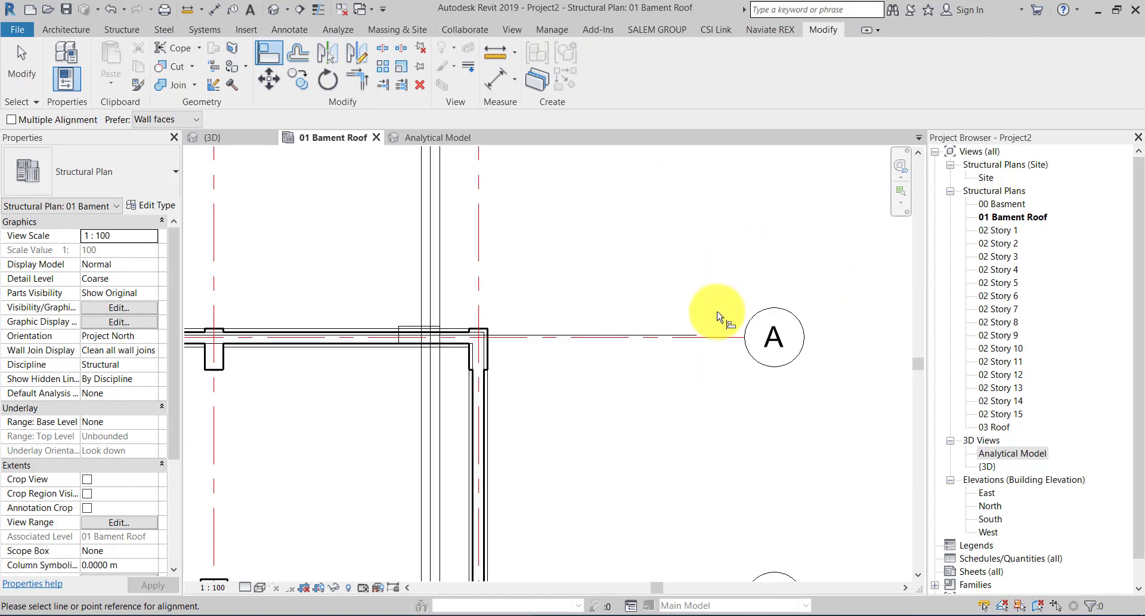
left_click(722, 340)
scroll(719, 310, "down", 1)
scroll(710, 289, "down", 2)
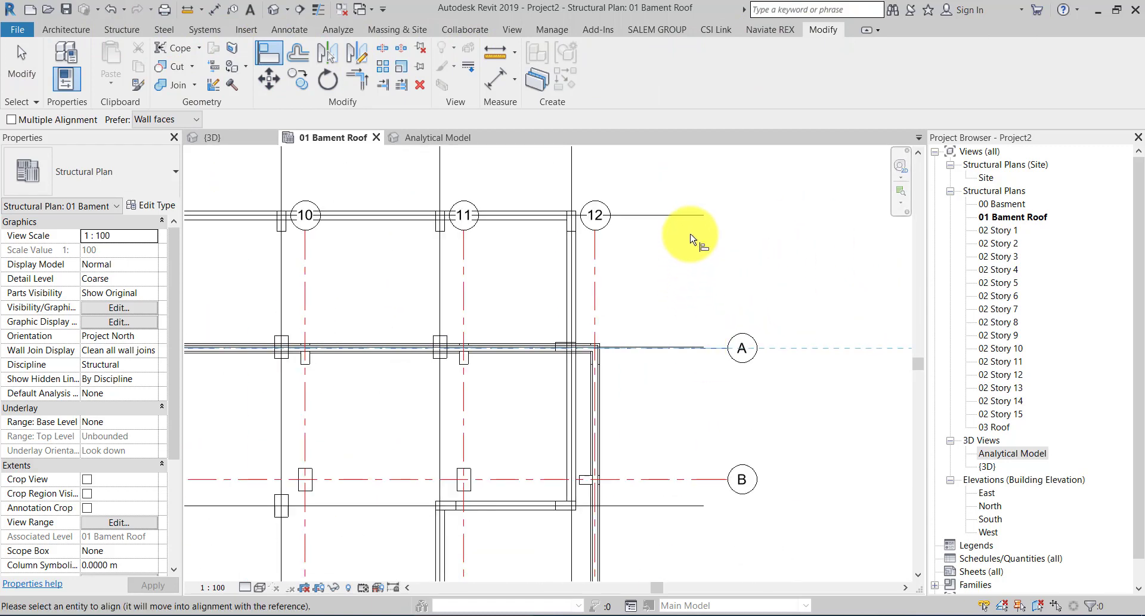
scroll(614, 271, "up", 1)
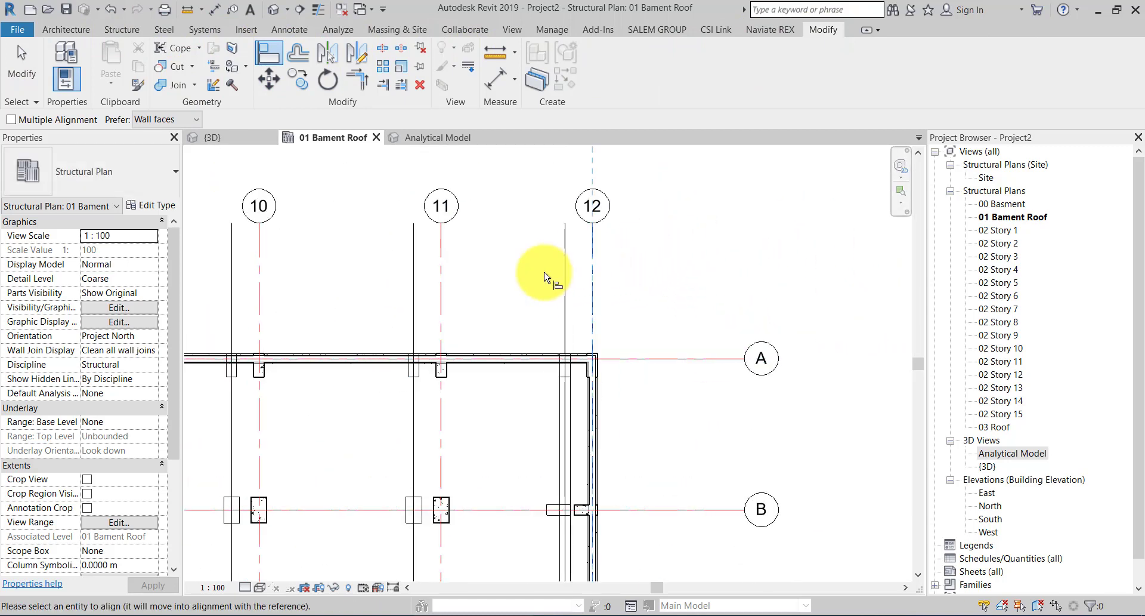
scroll(686, 294, "down", 4)
key("Escape")
key("Escape")
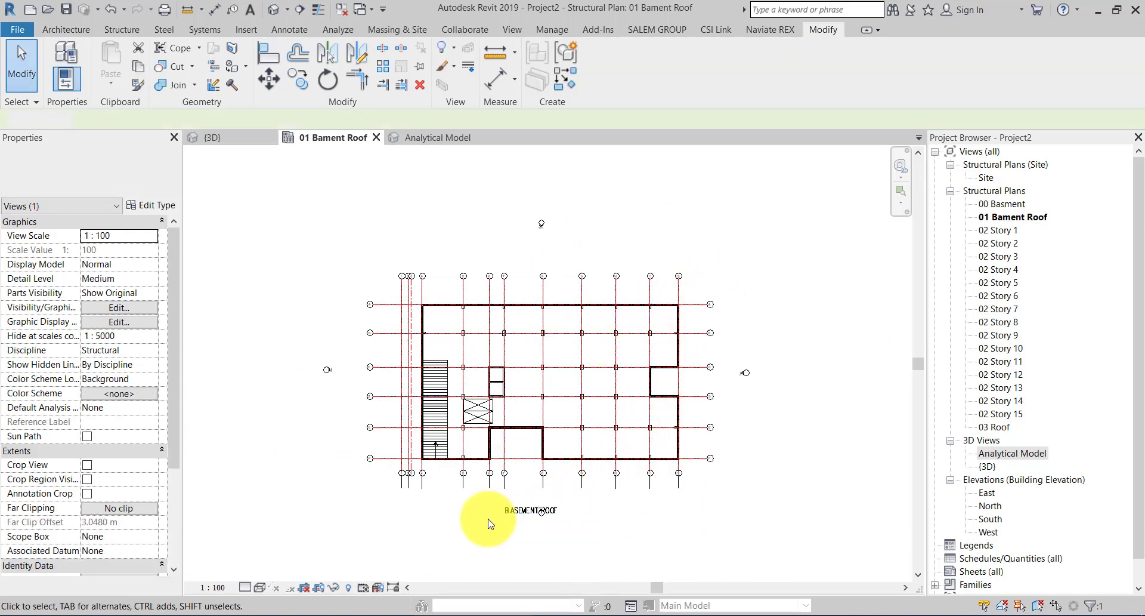
- Select the linked basement roof drawing to check its placement, then deselect it
left_click(510, 512)
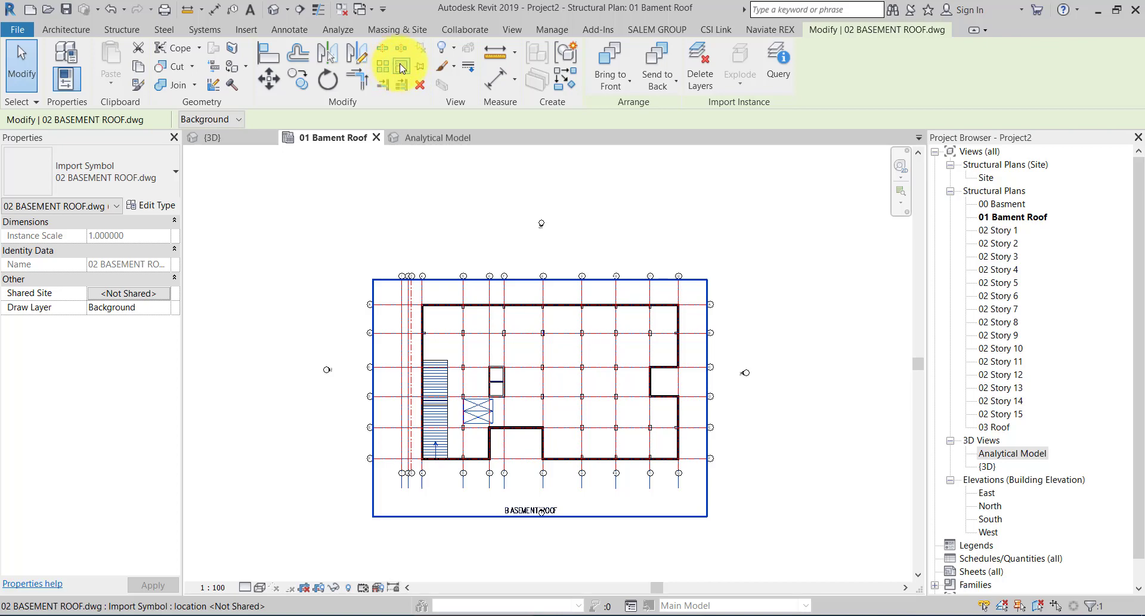
key("Escape")
scroll(481, 409, "up", 4)
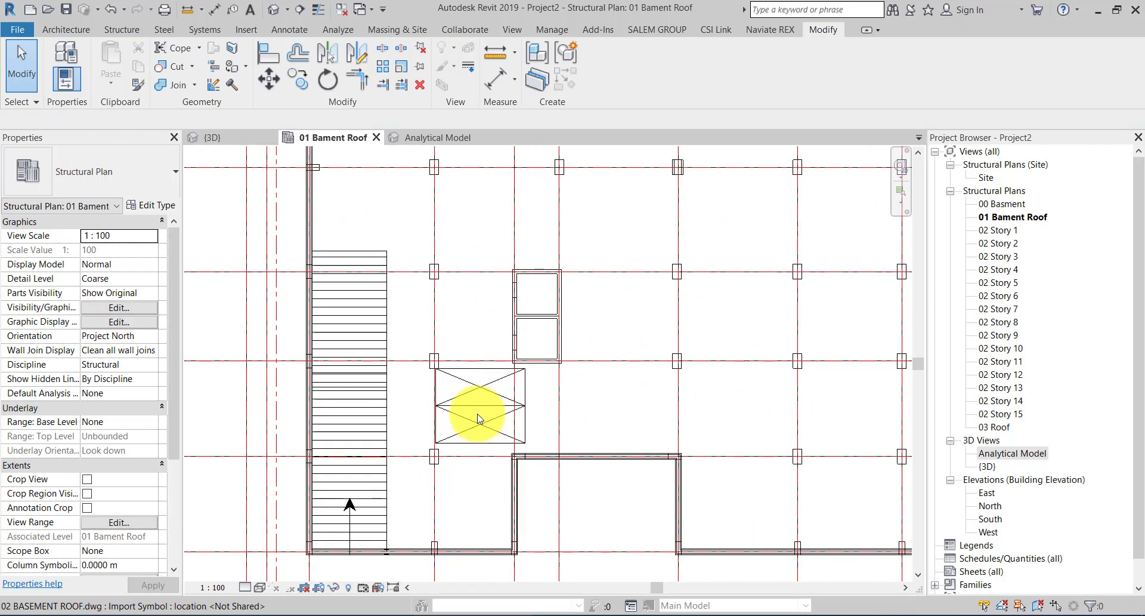
scroll(500, 392, "up", 4)
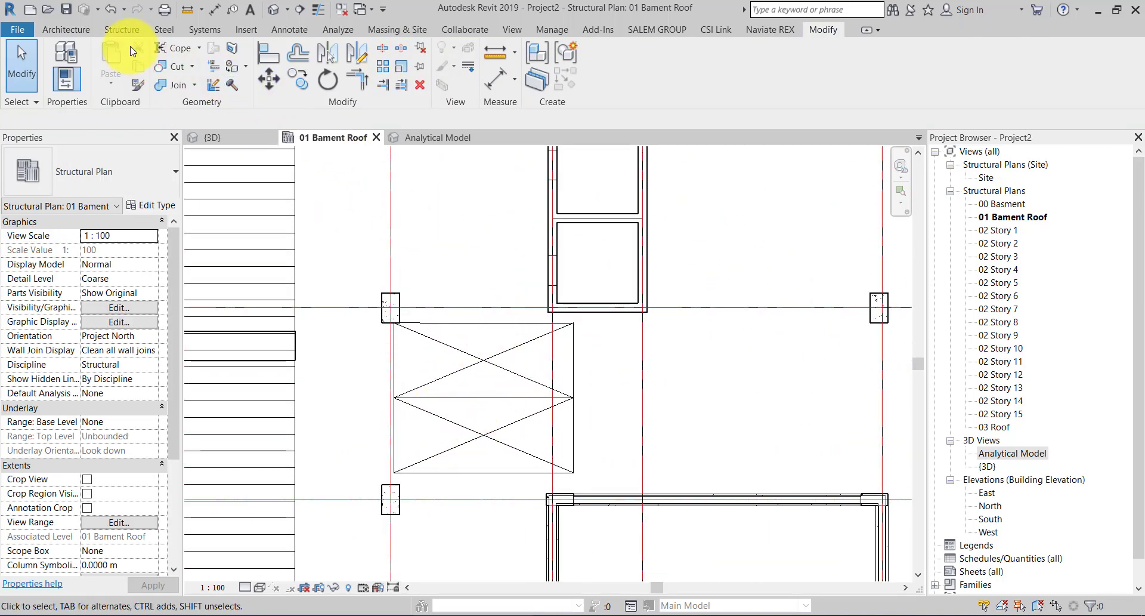
left_click(122, 29)
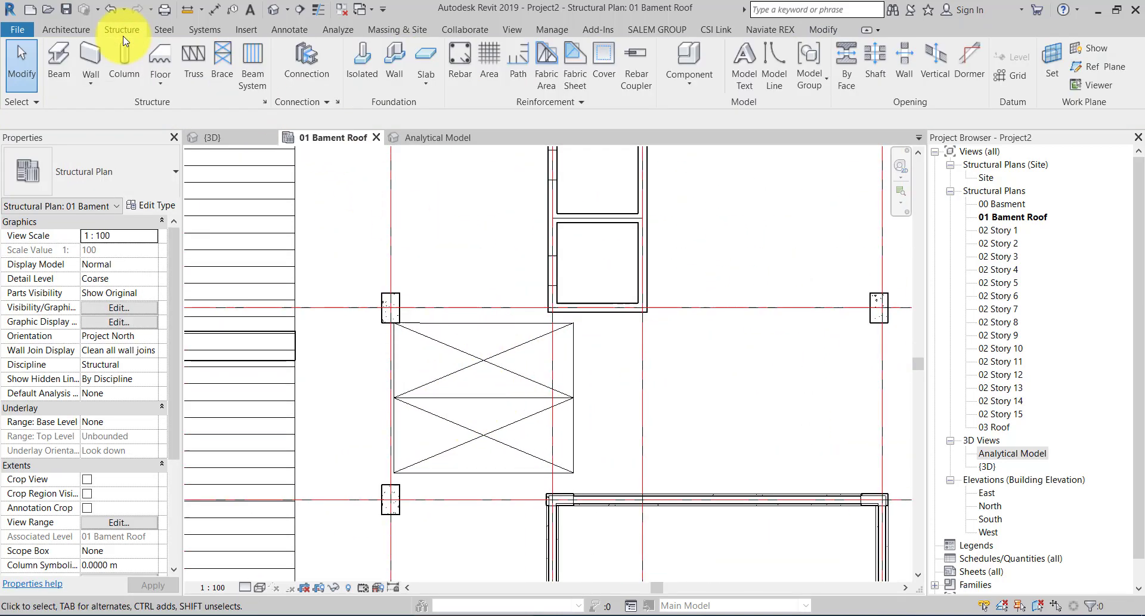
- Sketch a rectangular shaft boundary from the column corner around the crossed box
left_click(877, 83)
left_click(724, 51)
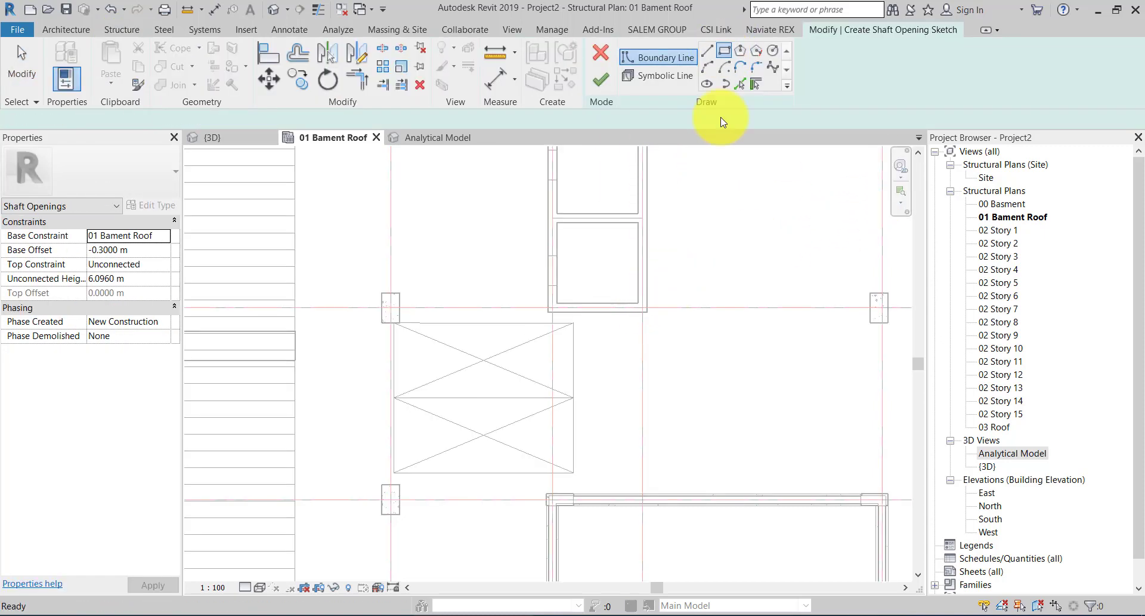
scroll(376, 258, "up", 3)
scroll(314, 268, "up", 3)
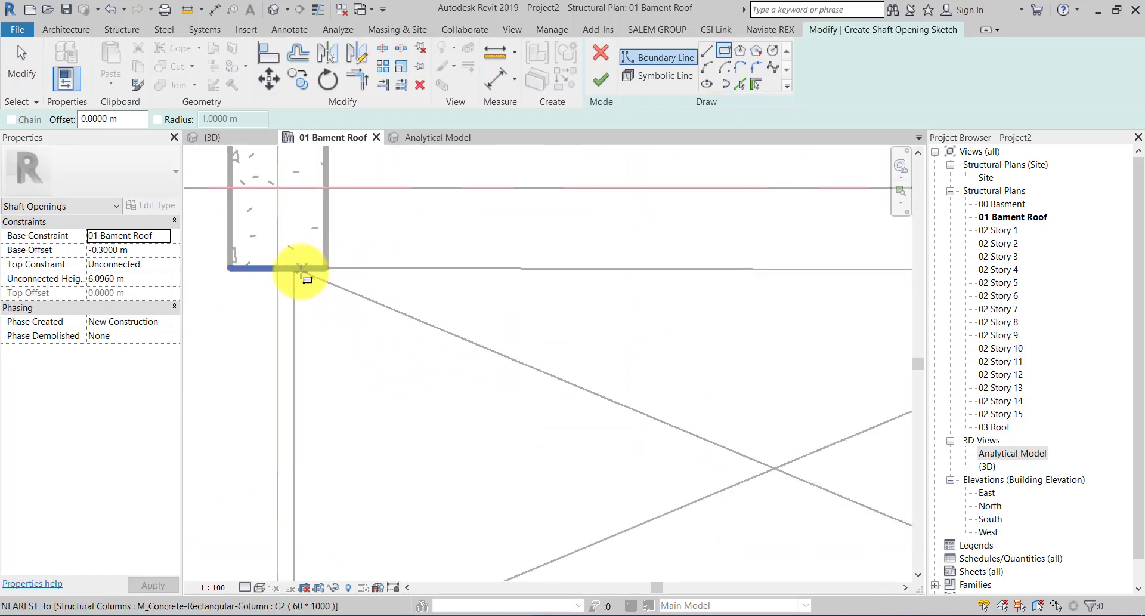
left_click(301, 270)
scroll(388, 325, "down", 3)
scroll(586, 427, "up", 2)
scroll(602, 524, "up", 2)
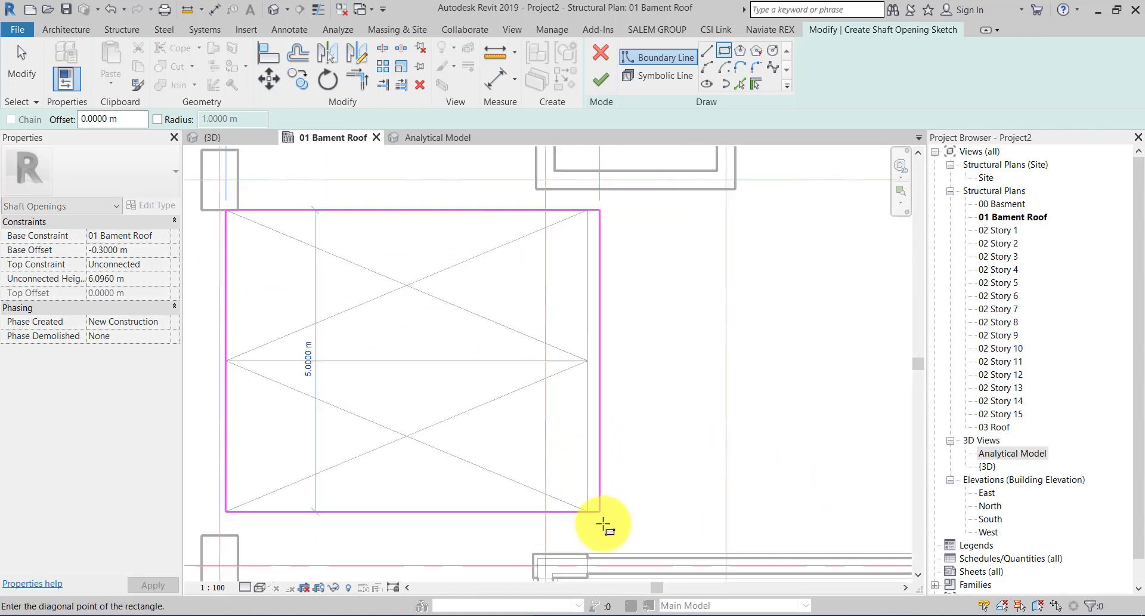
scroll(604, 524, "up", 2)
left_click(591, 513)
scroll(563, 449, "down", 4)
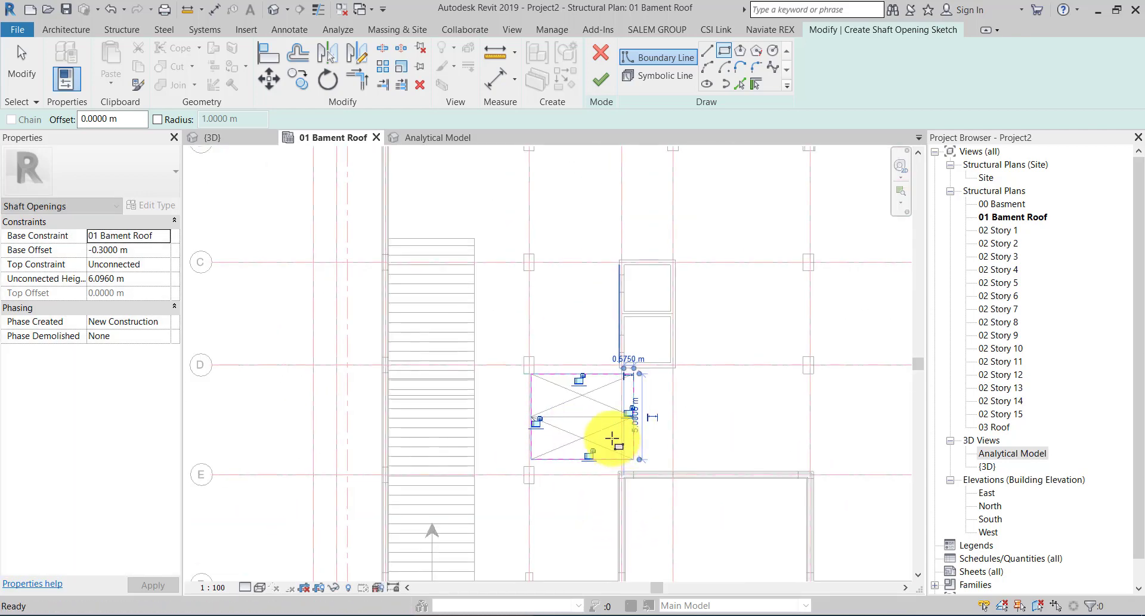
- Set the shaft's base to 00 Basment and top up to 01 Bament Roof, then finish
left_click(164, 235)
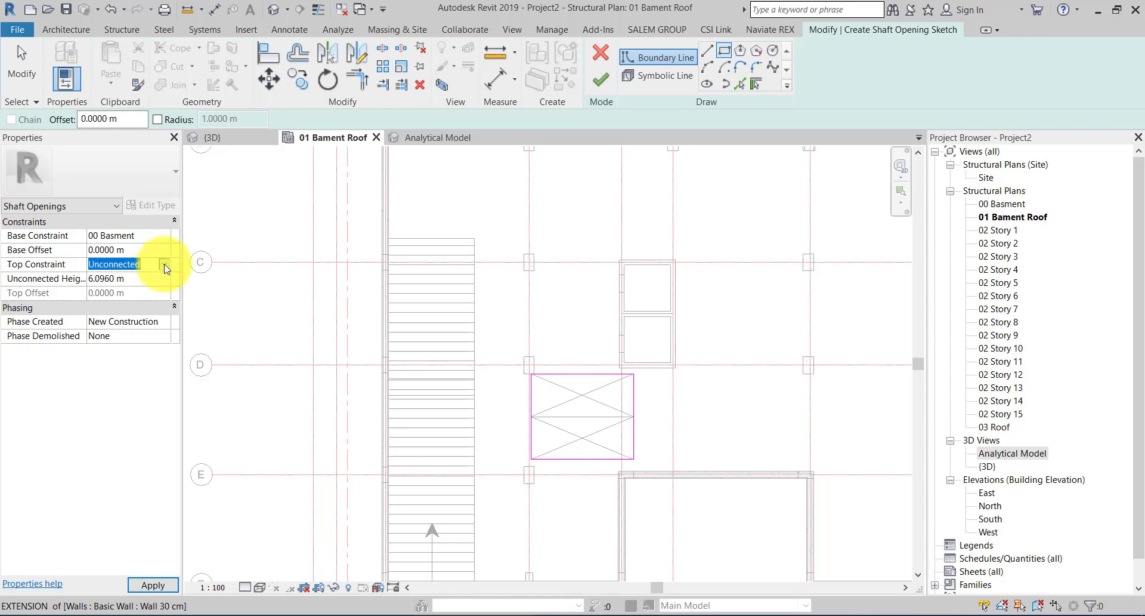
left_click(164, 264)
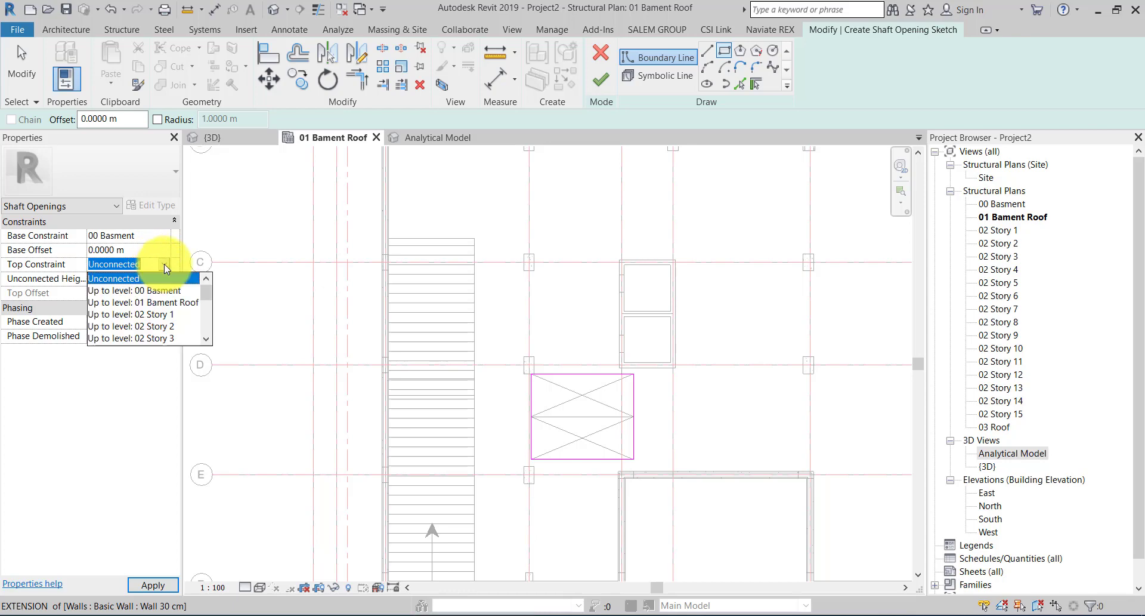
left_click(159, 305)
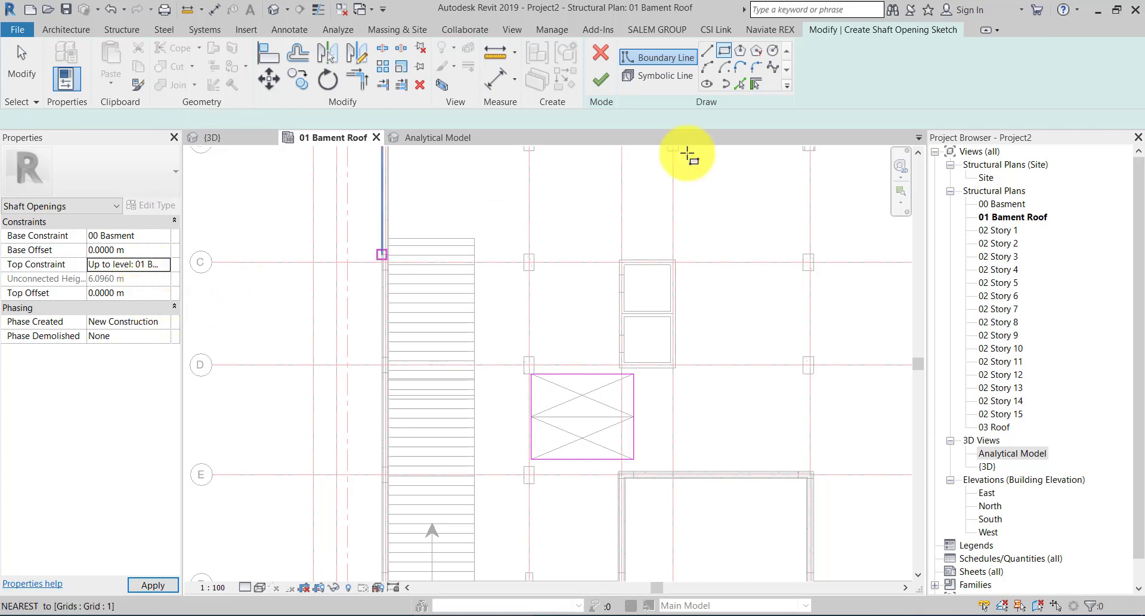
left_click(610, 98)
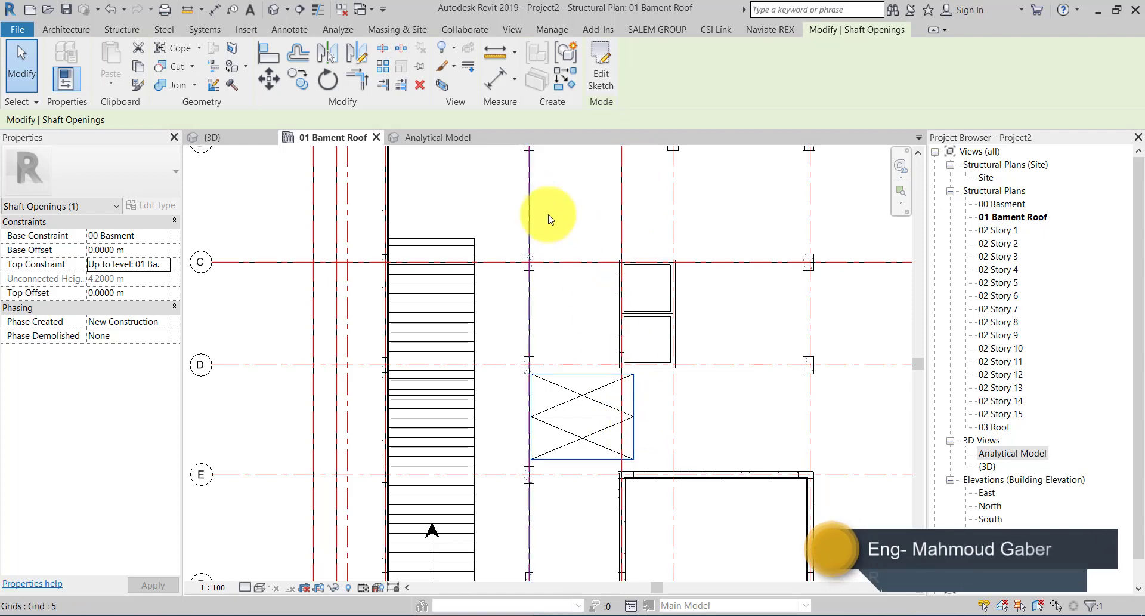
- Reopen the shaft sketch for symbolic lines and undo a trial corner-to-corner diagonal
left_click(593, 71)
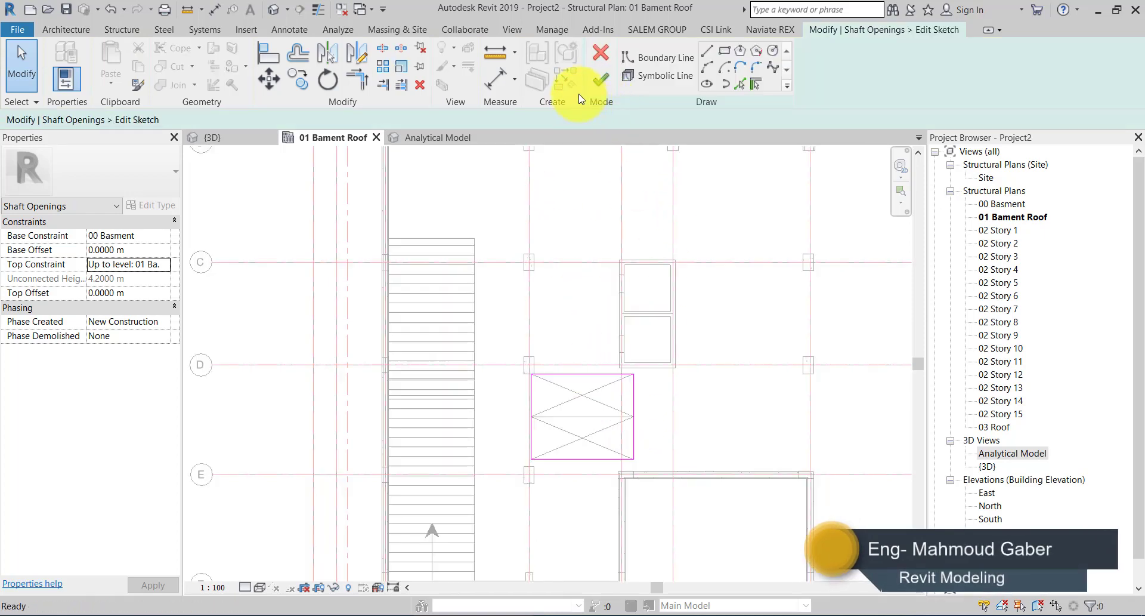
left_click(646, 77)
scroll(566, 459, "up", 2)
scroll(513, 453, "up", 2)
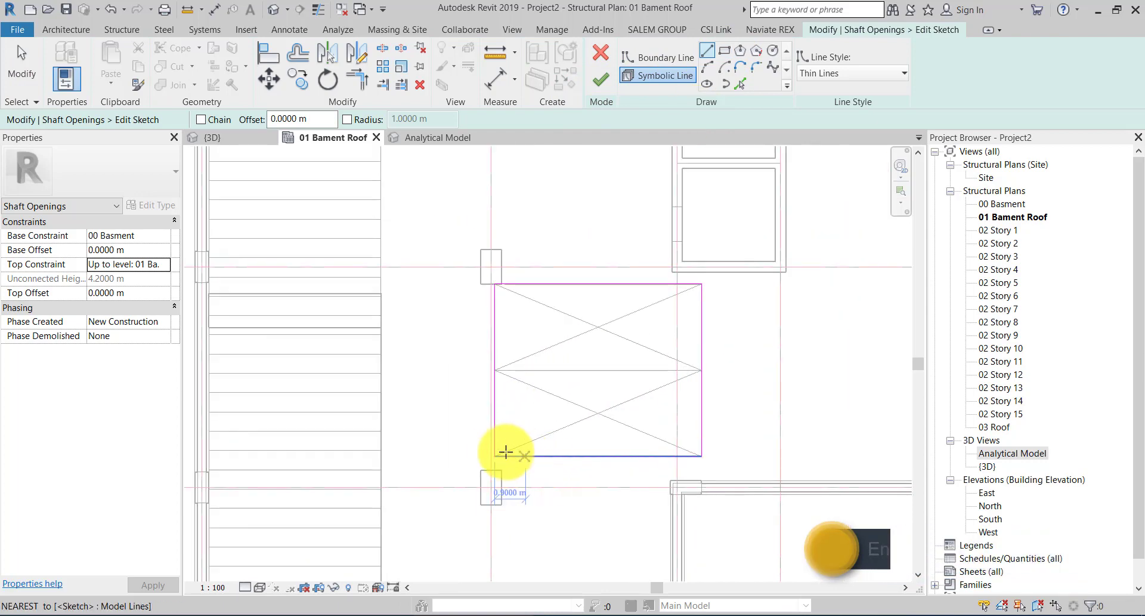
left_click(495, 455)
left_click(701, 285)
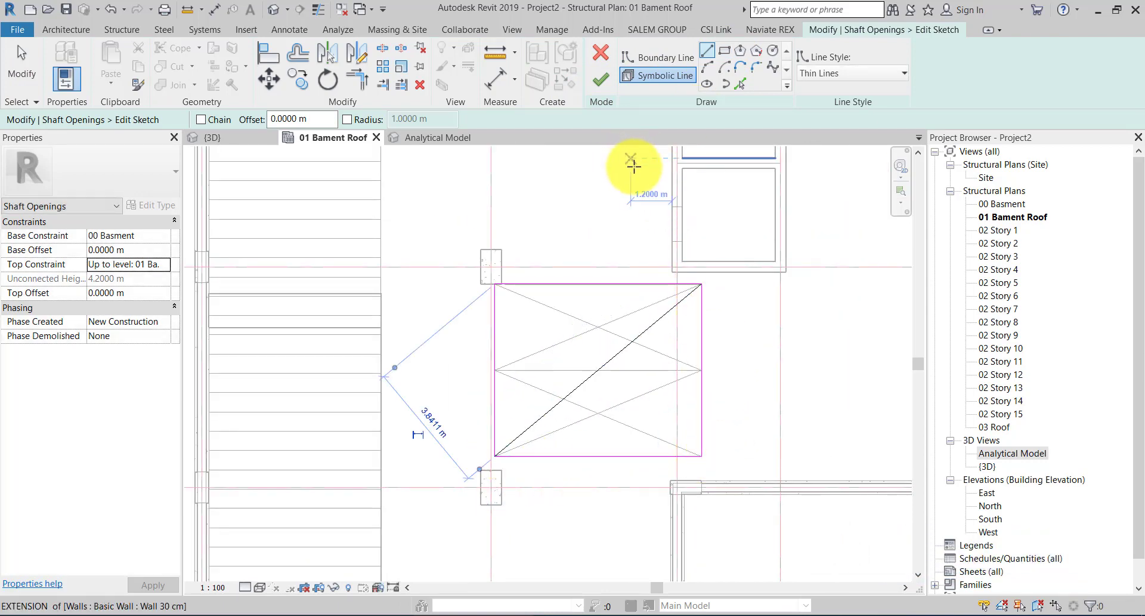
key("ctrl+z")
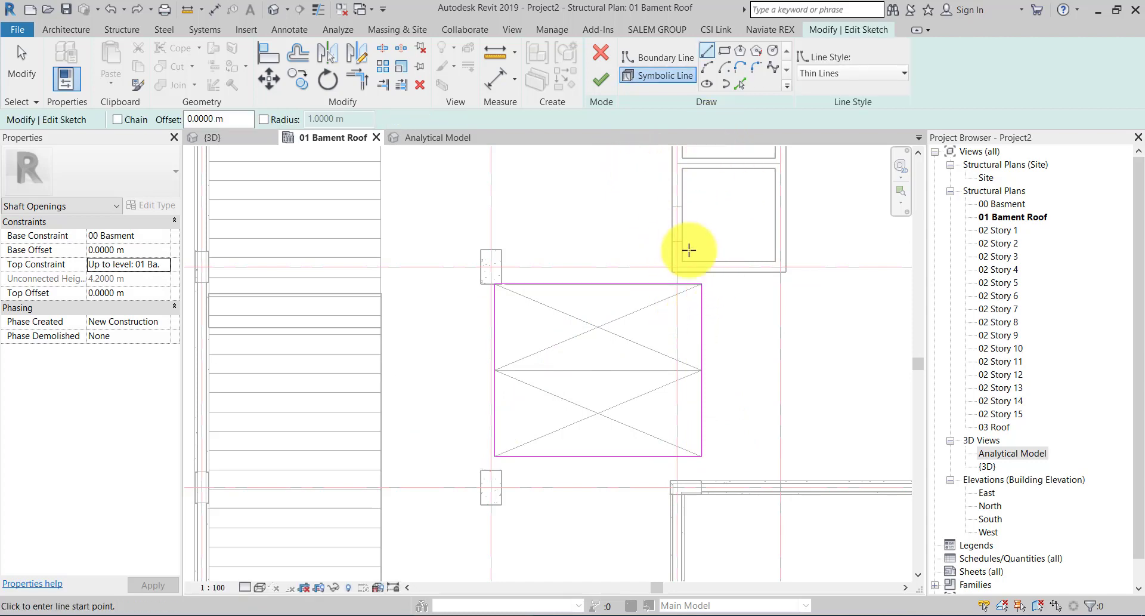
- Draw symbolic lines between the opening's corners and edge midpoints, then finish the sketch
left_click(701, 284)
left_click(496, 370)
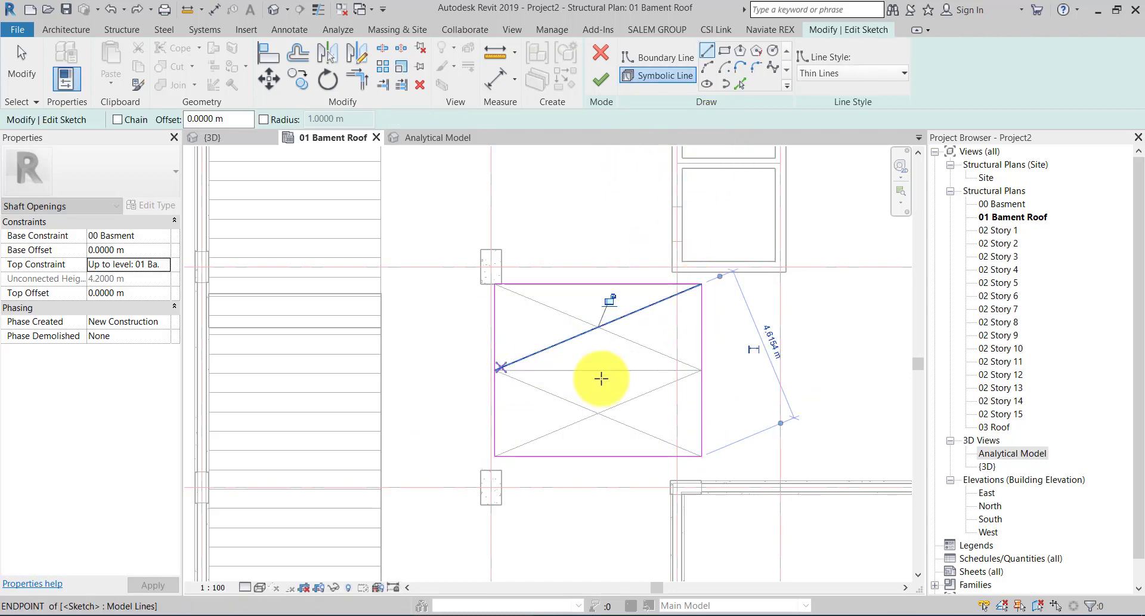
left_click(702, 456)
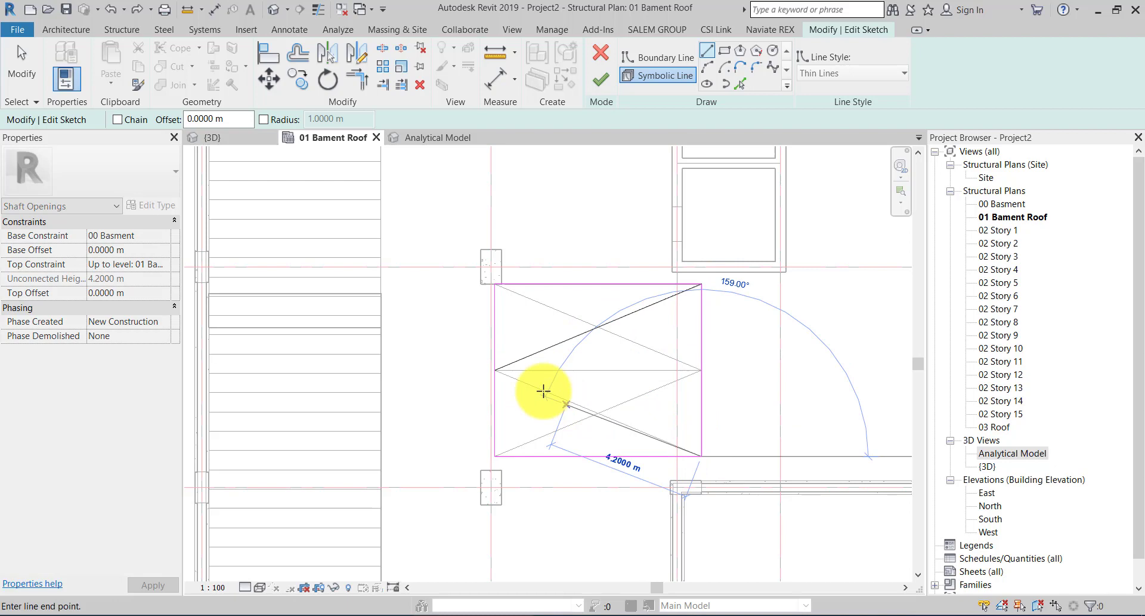
left_click(495, 370)
left_click(495, 369)
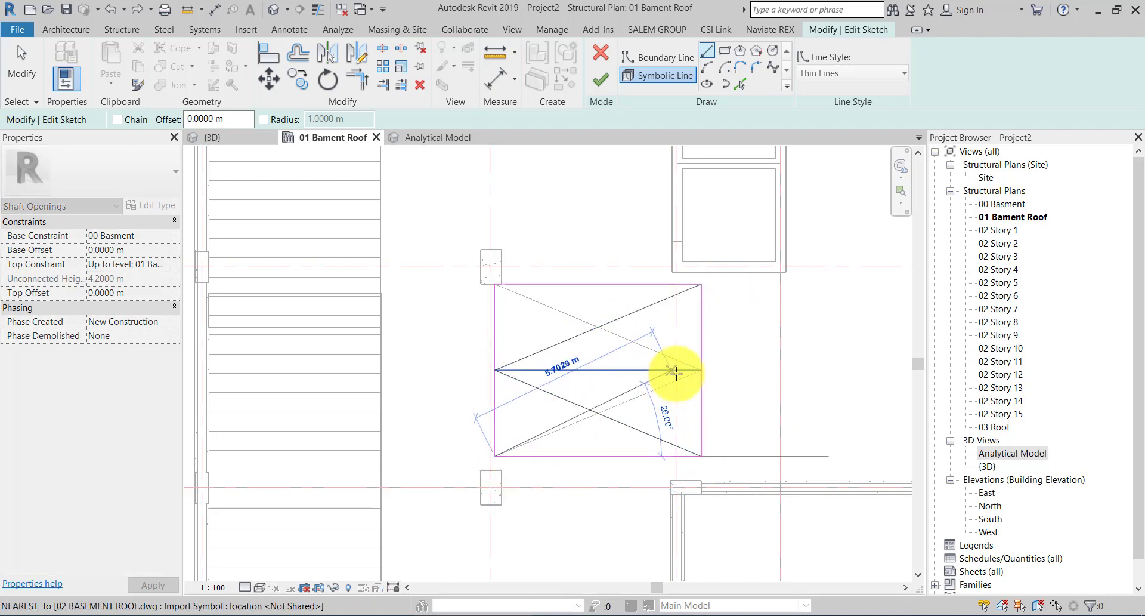
left_click(698, 370)
left_click(702, 370)
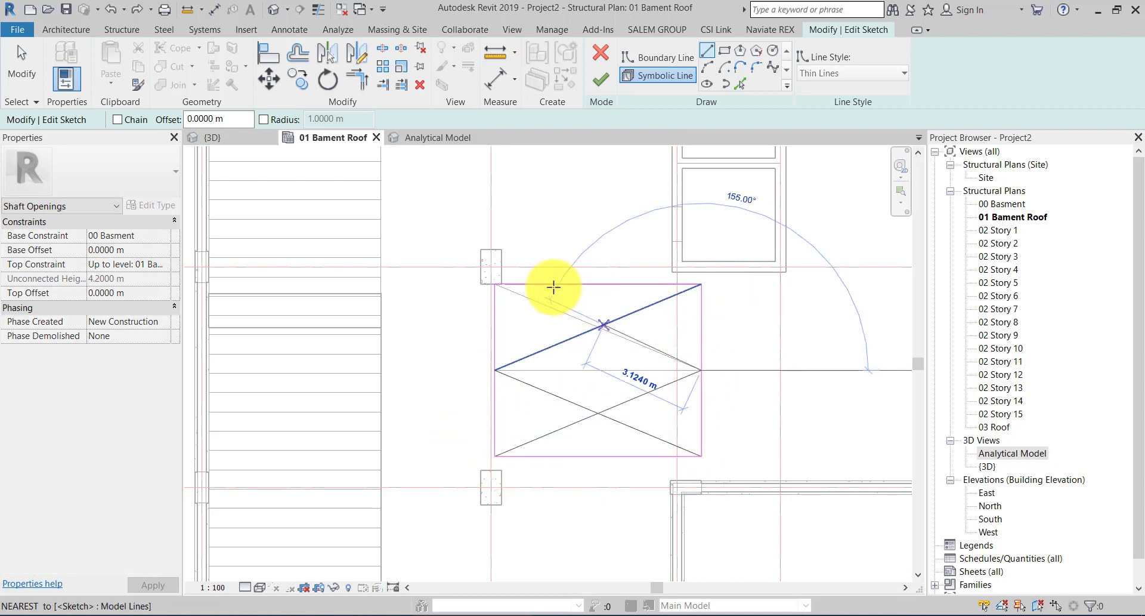
left_click(495, 284)
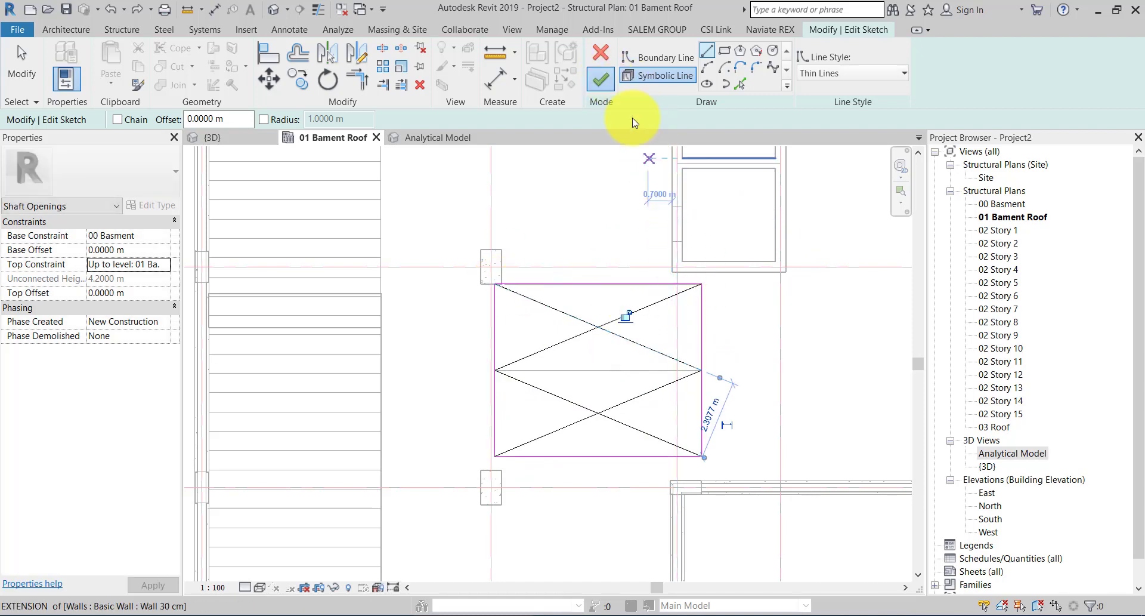
left_click(601, 79)
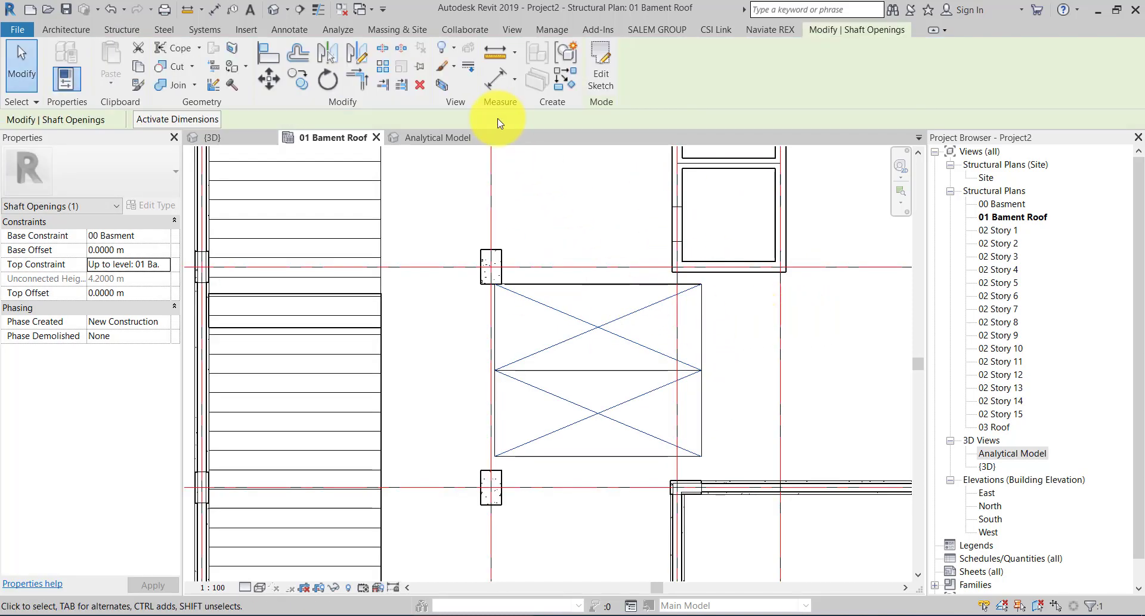
- Open the {3D} view, deselect the shaft and zoom in on the opening
left_click(215, 138)
left_click(378, 422)
scroll(434, 338, "up", 3)
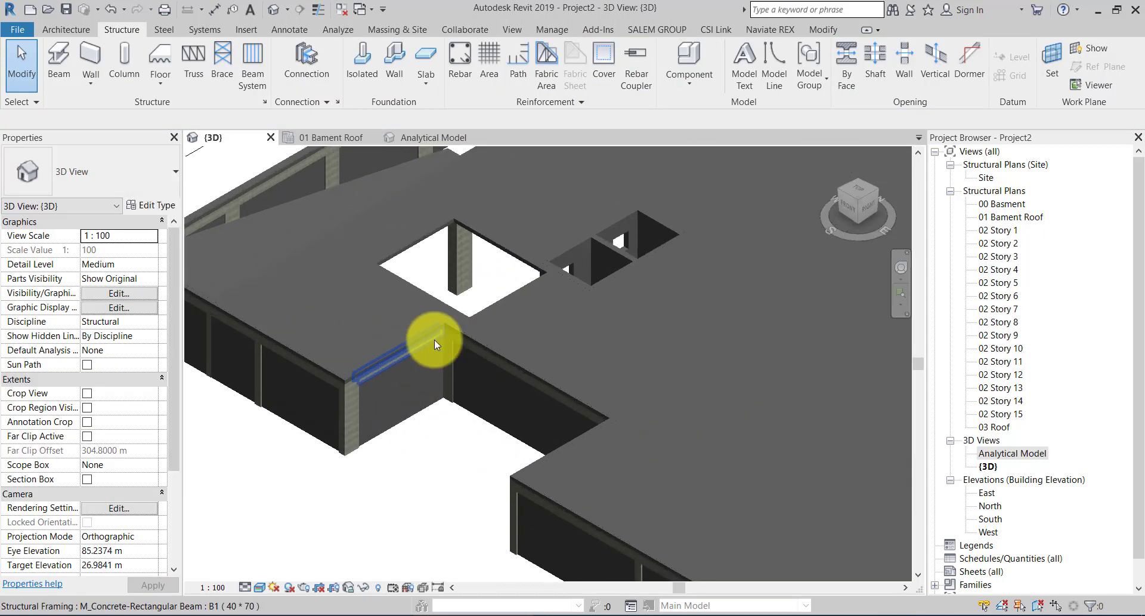
scroll(497, 357, "up", 2)
scroll(497, 356, "down", 2)
scroll(486, 325, "up", 3)
scroll(358, 231, "down", 2)
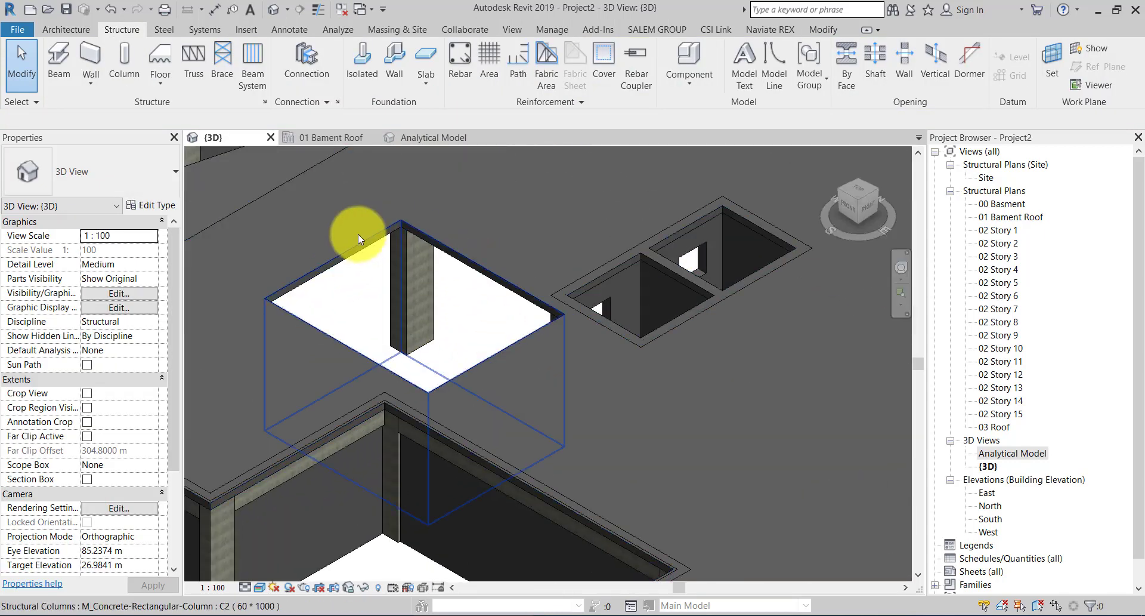
middle_click_drag(358, 230, 509, 346)
scroll(507, 344, "down", 2)
scroll(503, 342, "down", 2)
scroll(537, 376, "down", 1)
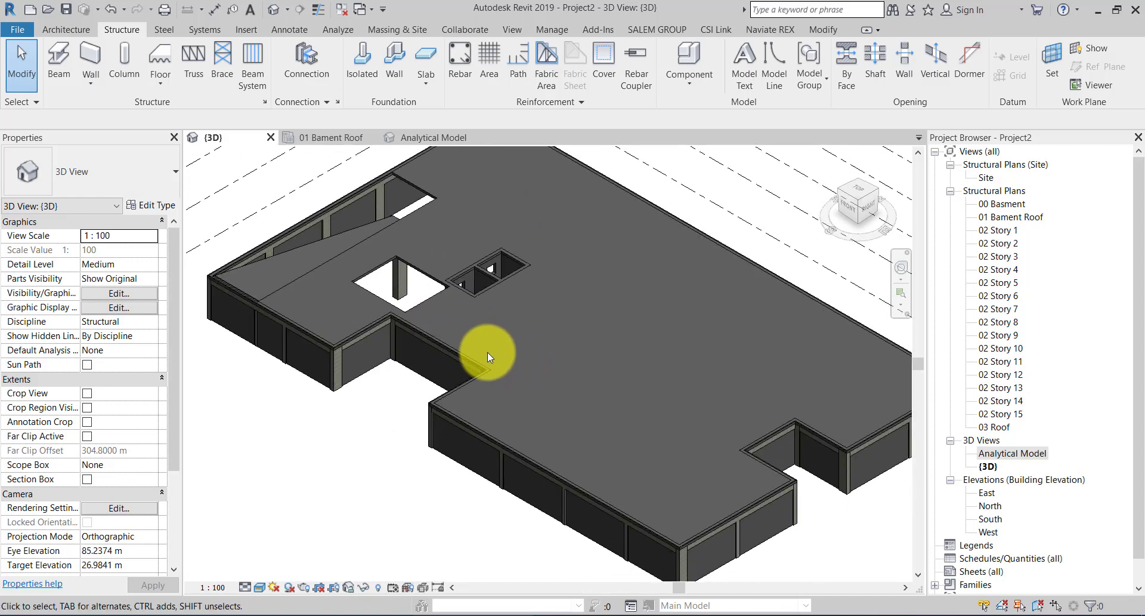
- Show the whole basement roof slab with its level planes, centred in view
left_click(836, 170)
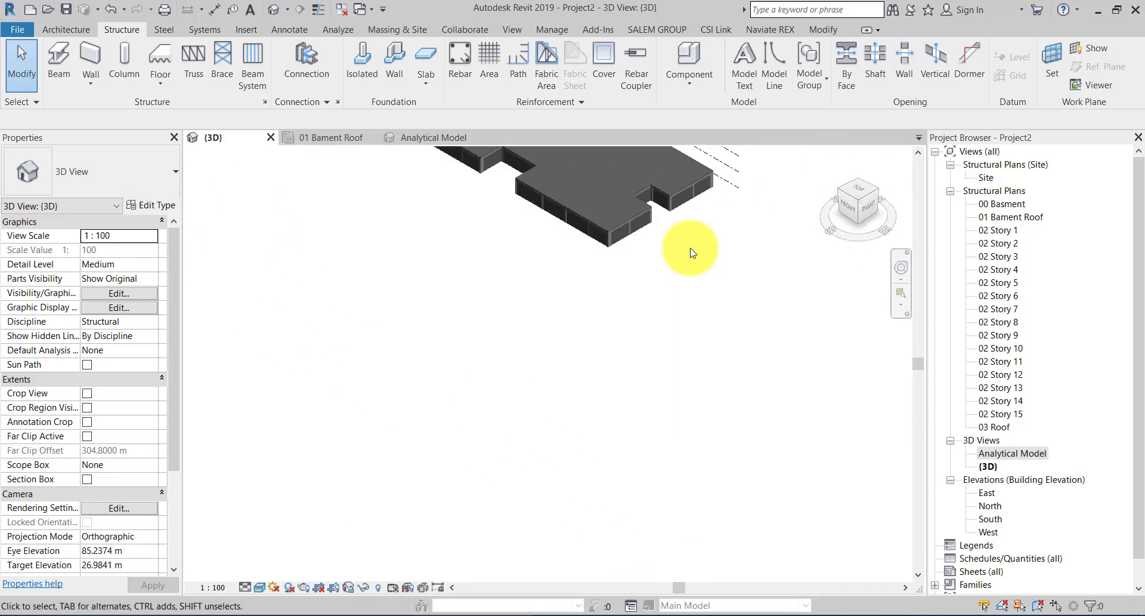
scroll(588, 535, "up", 3)
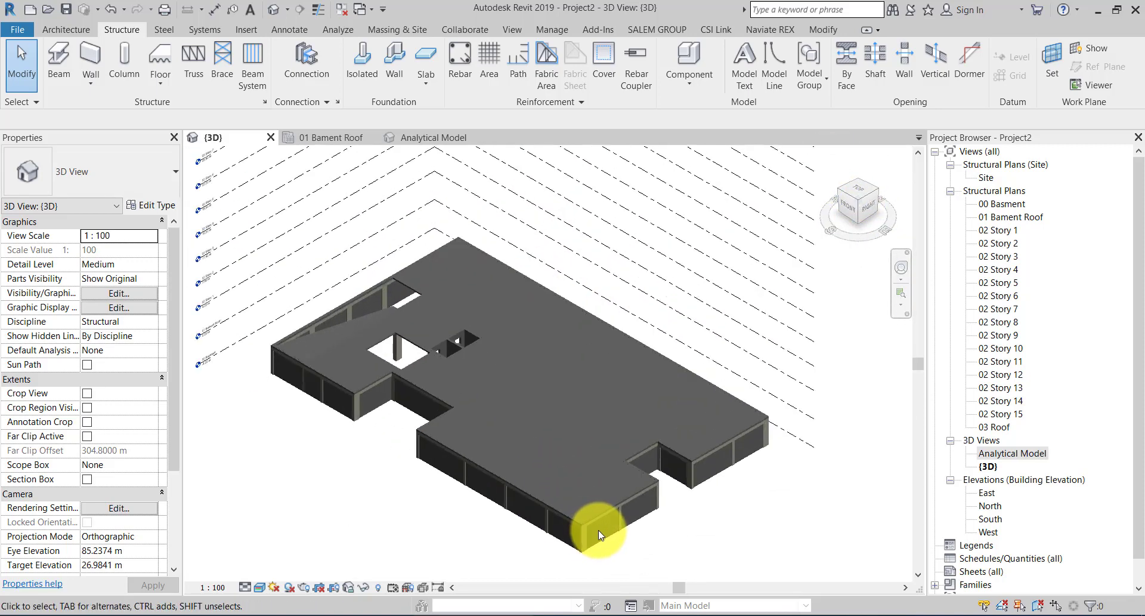
middle_click_drag(603, 491, 614, 478)
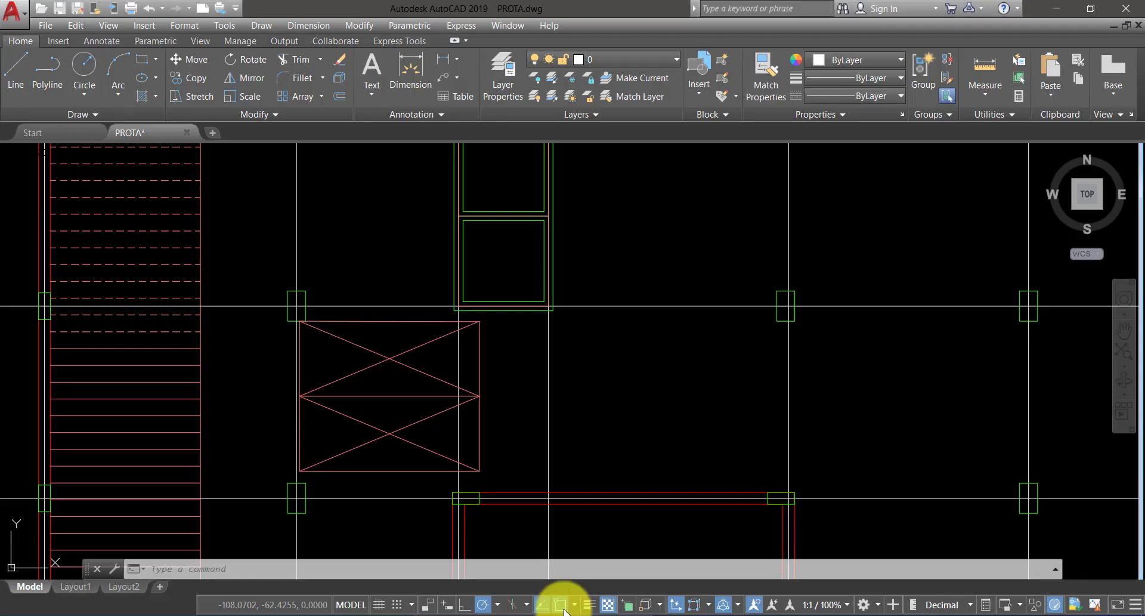
scroll(447, 409, "down", 5)
- Zoom across the PROTA.dwg plans to the CORTE A-A section, then return to Revit
scroll(468, 471, "up", 2)
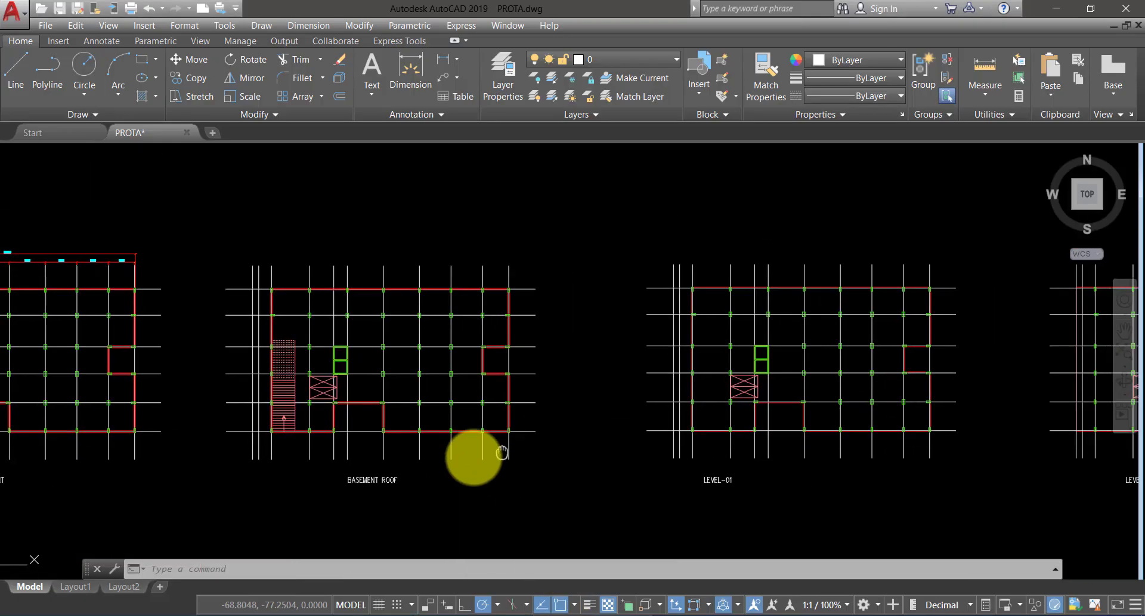
scroll(555, 508, "up", 3)
scroll(439, 468, "down", 3)
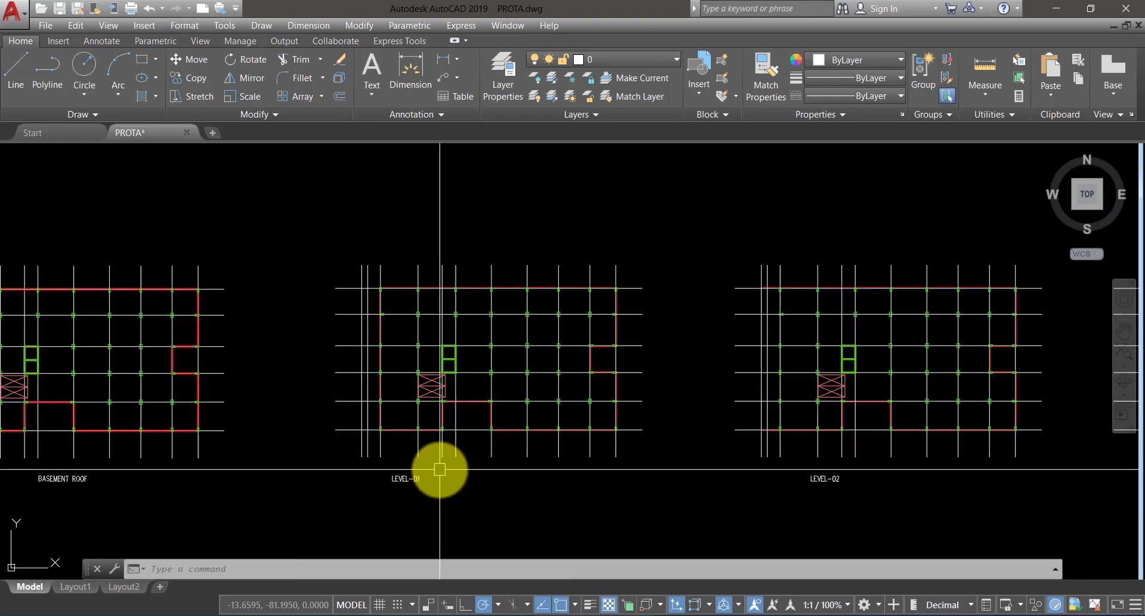
scroll(411, 479, "up", 2)
scroll(418, 495, "down", 5)
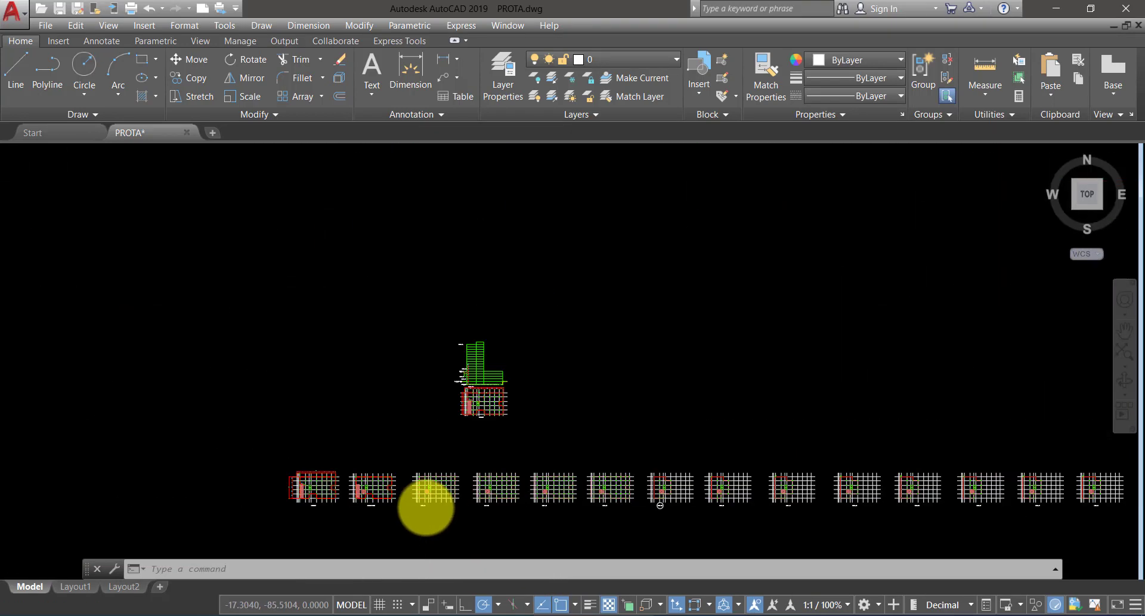
scroll(431, 429, "down", 1)
scroll(452, 429, "up", 5)
scroll(393, 421, "up", 6)
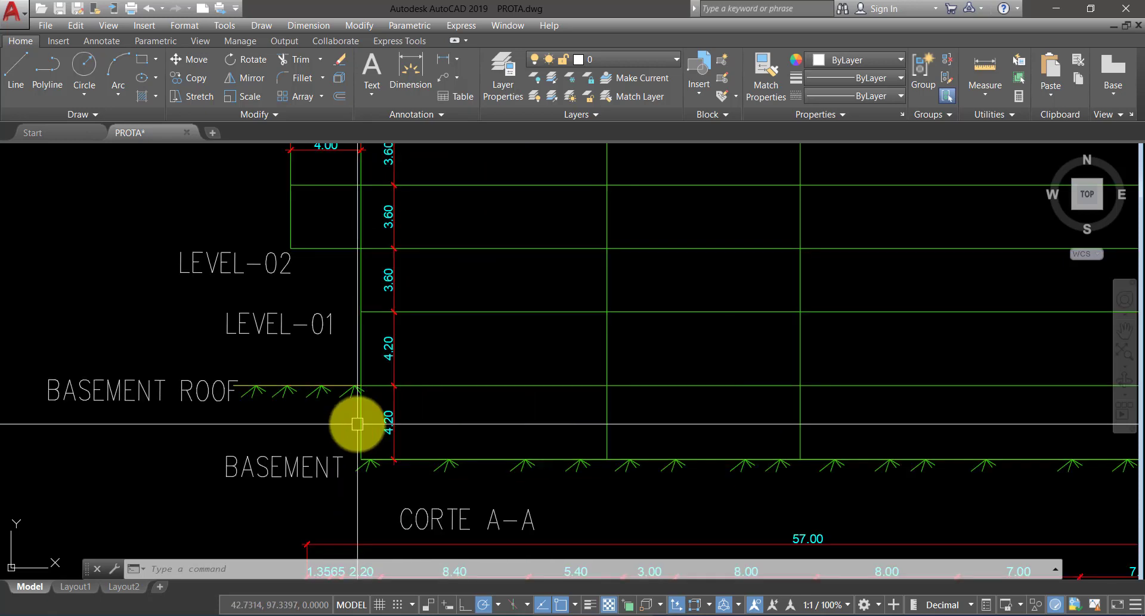
scroll(382, 462, "down", 2)
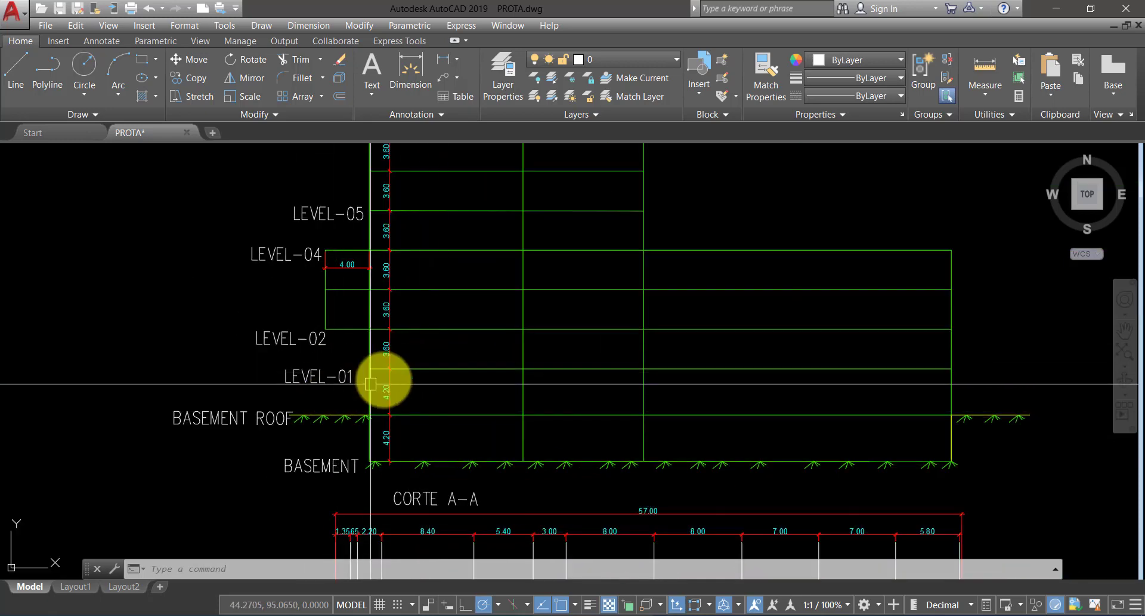
scroll(401, 375, "down", 2)
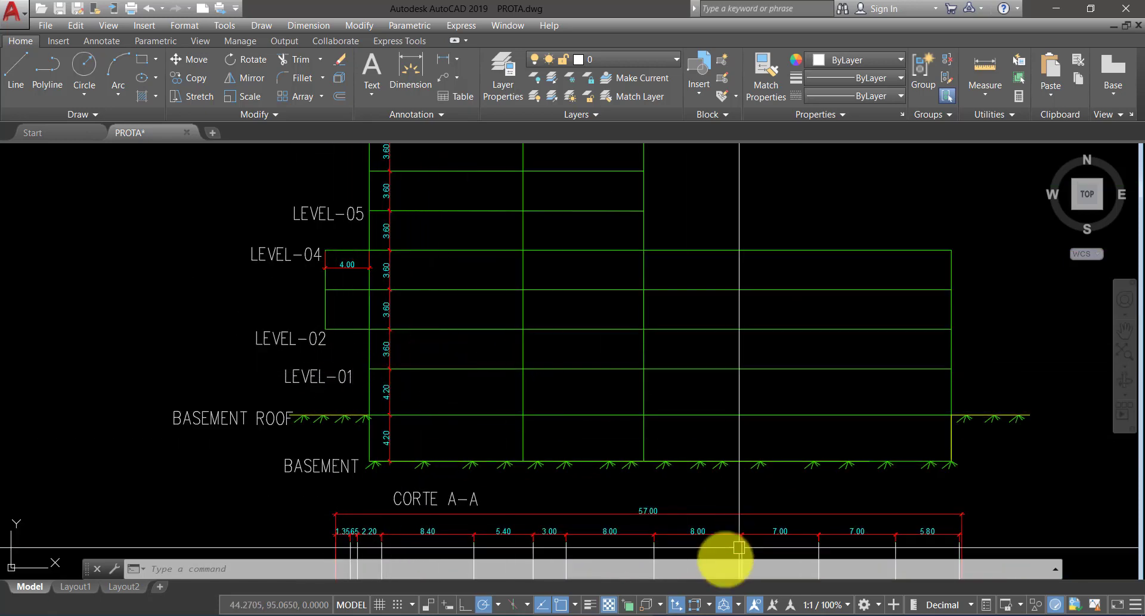
left_click(510, 607)
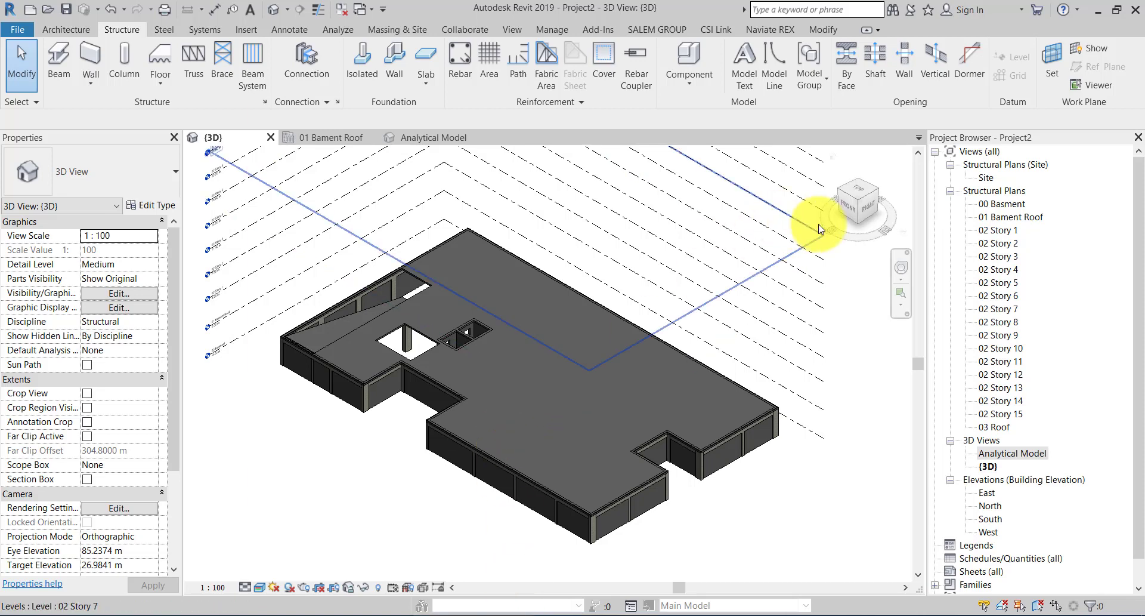
- View the model from the Front and crossing-select all basement-level elements
left_click(846, 208)
scroll(627, 370, "up", 2)
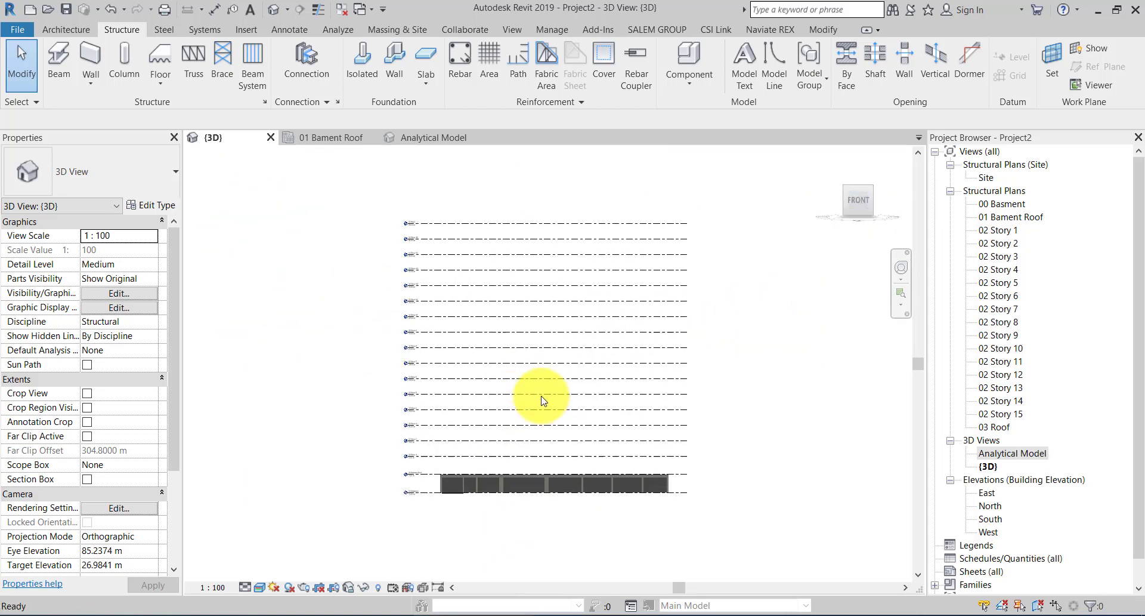
scroll(606, 490, "up", 1)
scroll(659, 516, "up", 1)
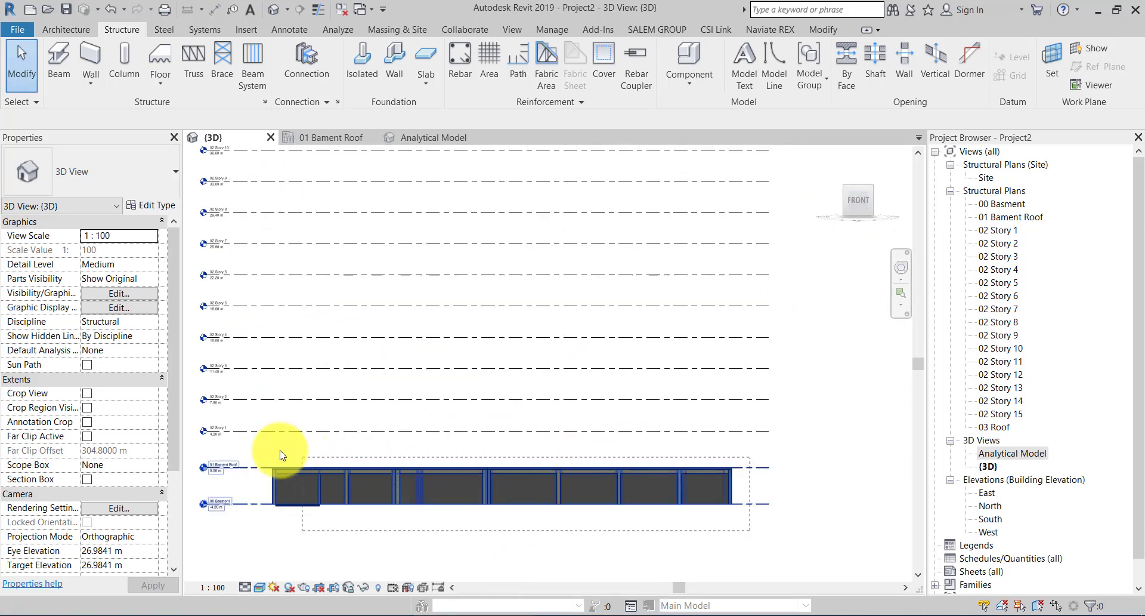
left_click_drag(750, 530, 256, 446)
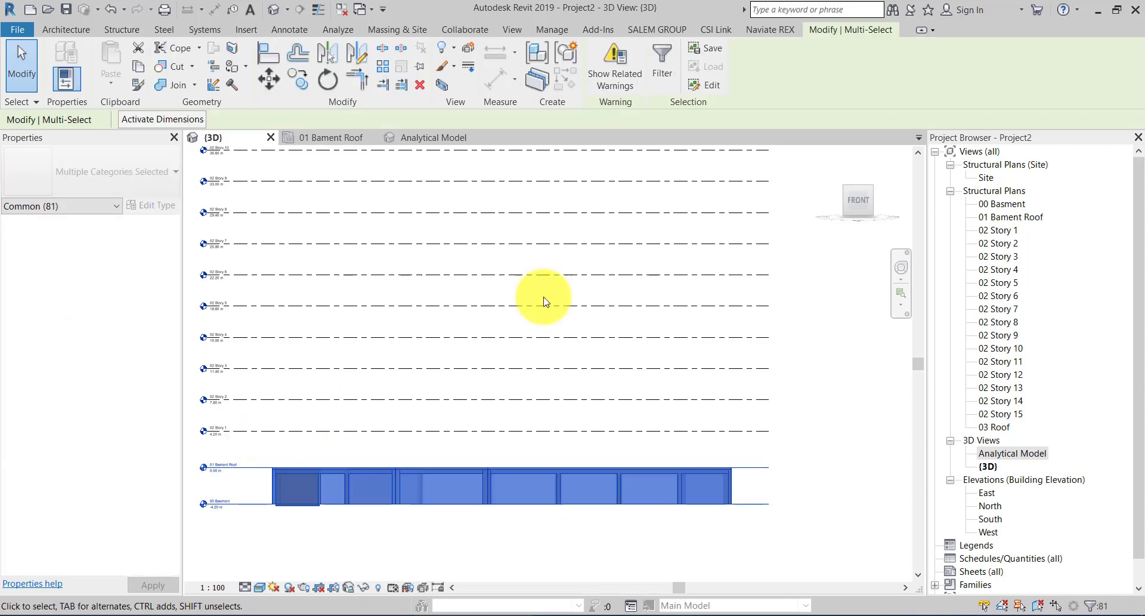
- Filter out Walls and Levels, keeping the 62 floors, shaft, columns and girders
left_click(659, 64)
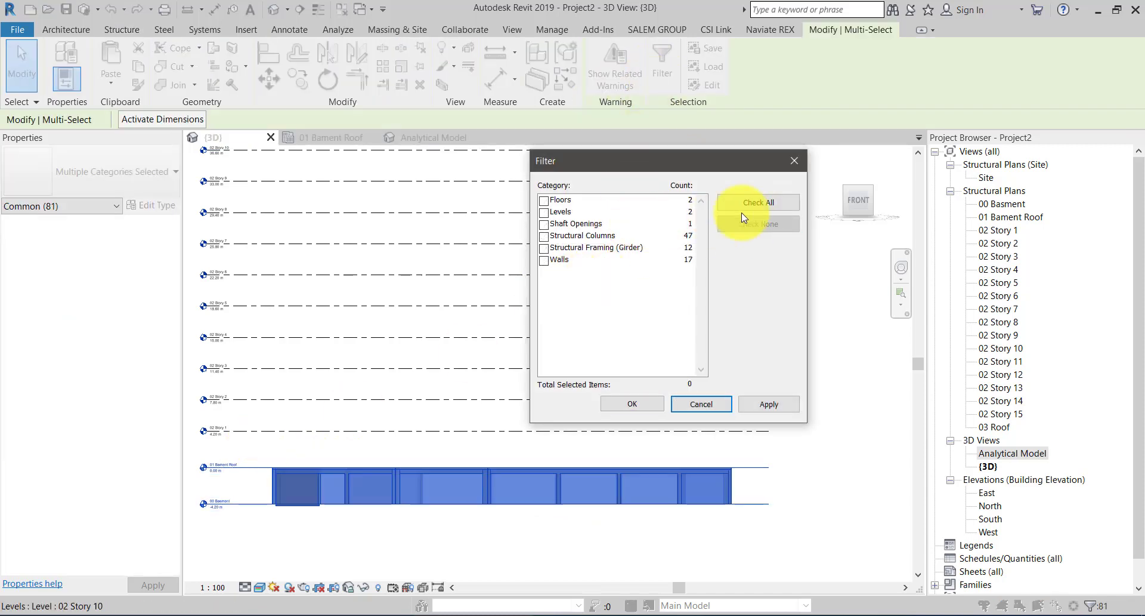
left_click(753, 205)
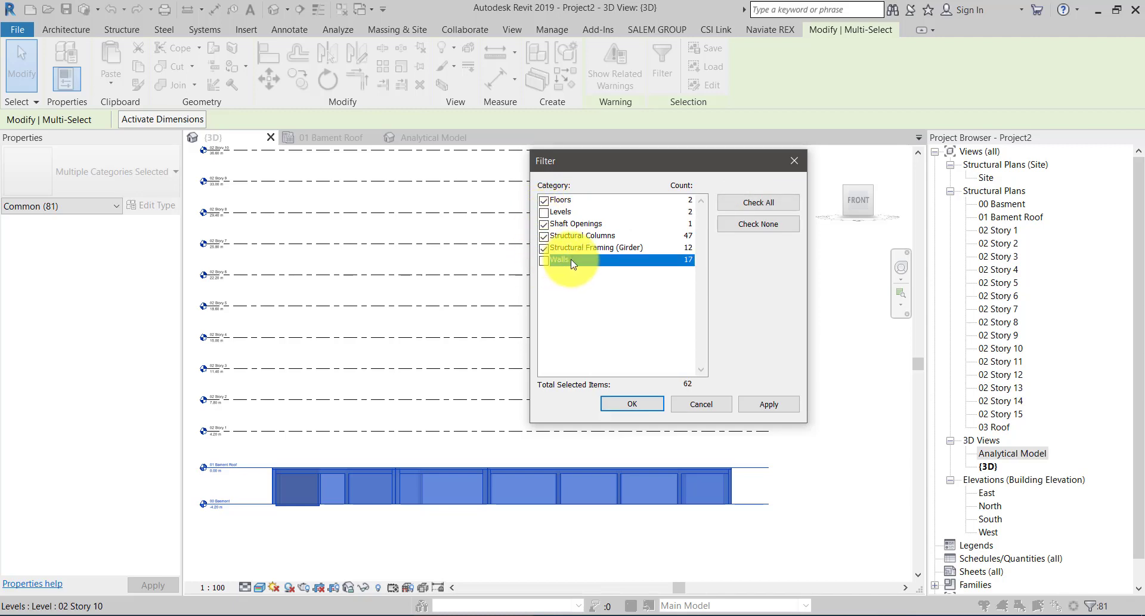
left_click(637, 404)
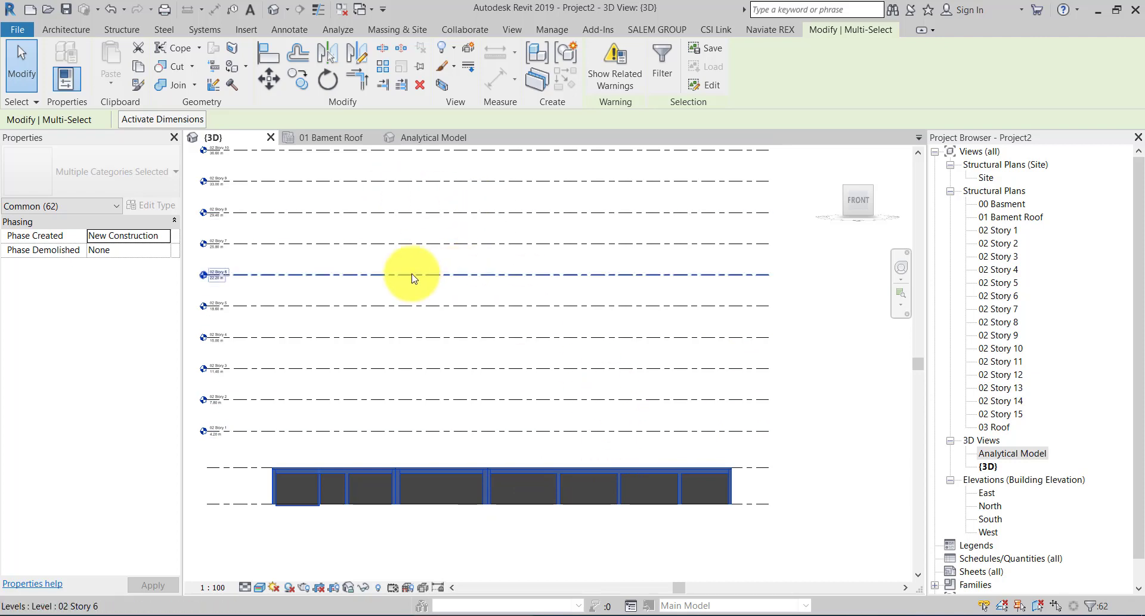
scroll(535, 439, "down", 3)
scroll(547, 424, "down", 2)
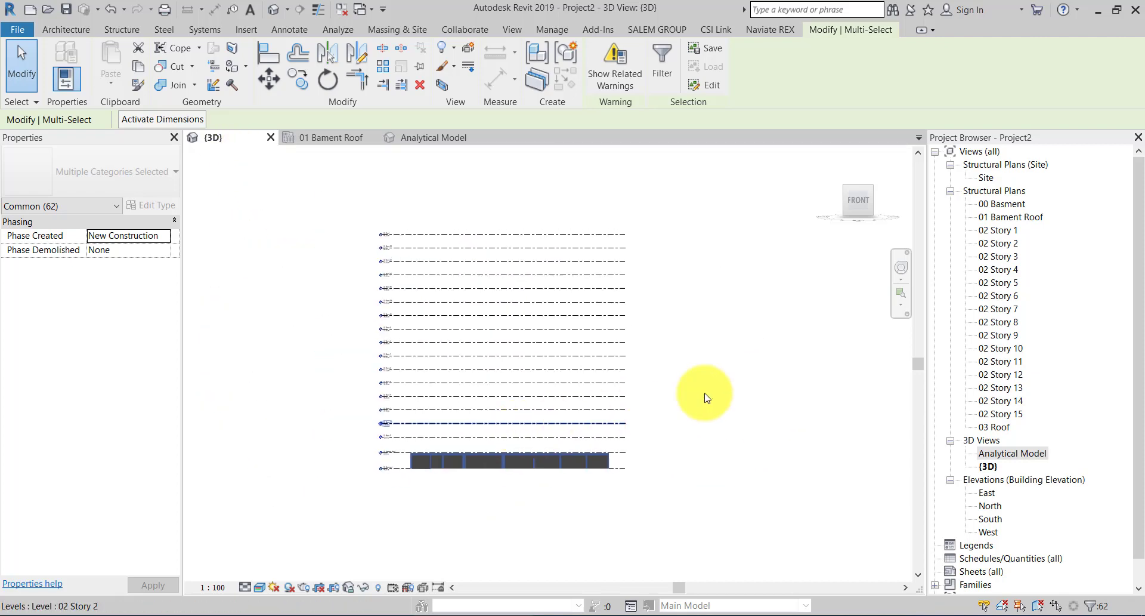
left_click(702, 391)
- Switch between the 03 Roof, 01 Bament Roof and analytical model views
double_click(994, 427)
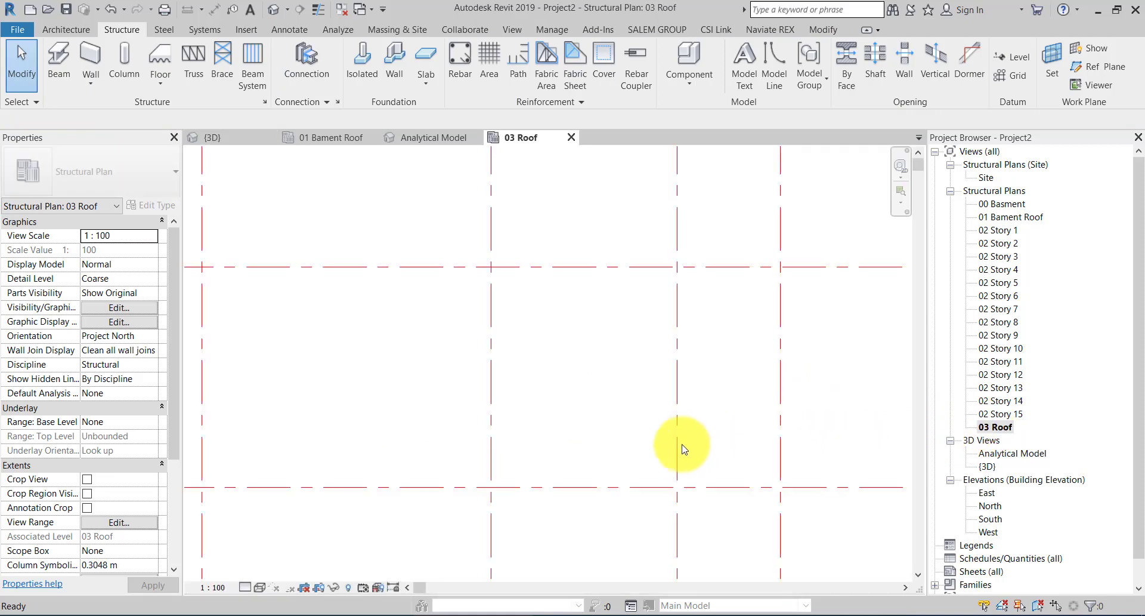
key("Escape")
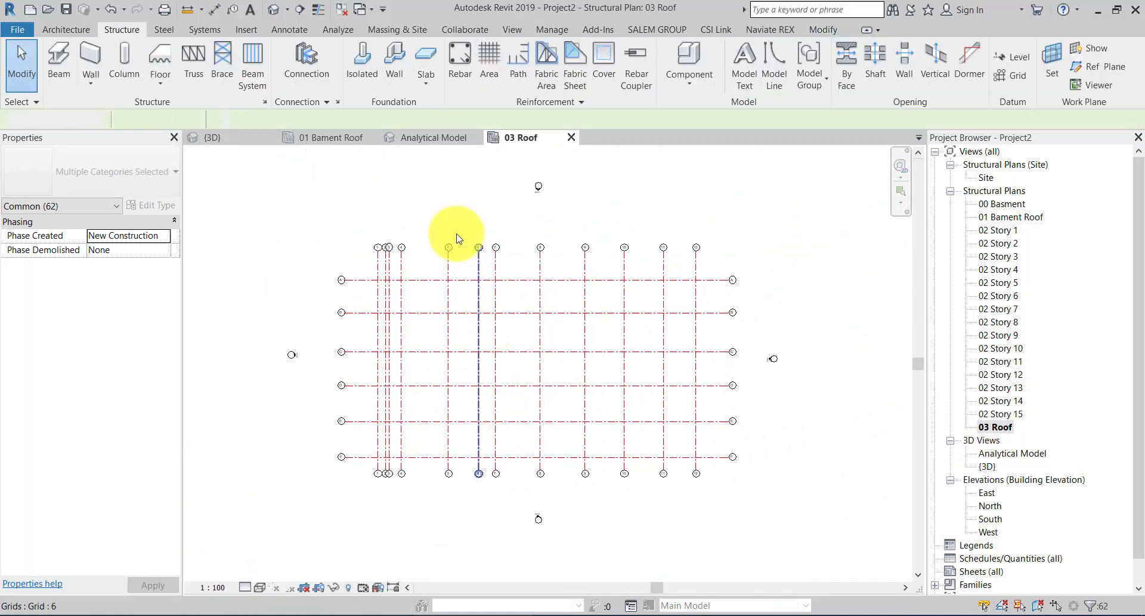
left_click(340, 137)
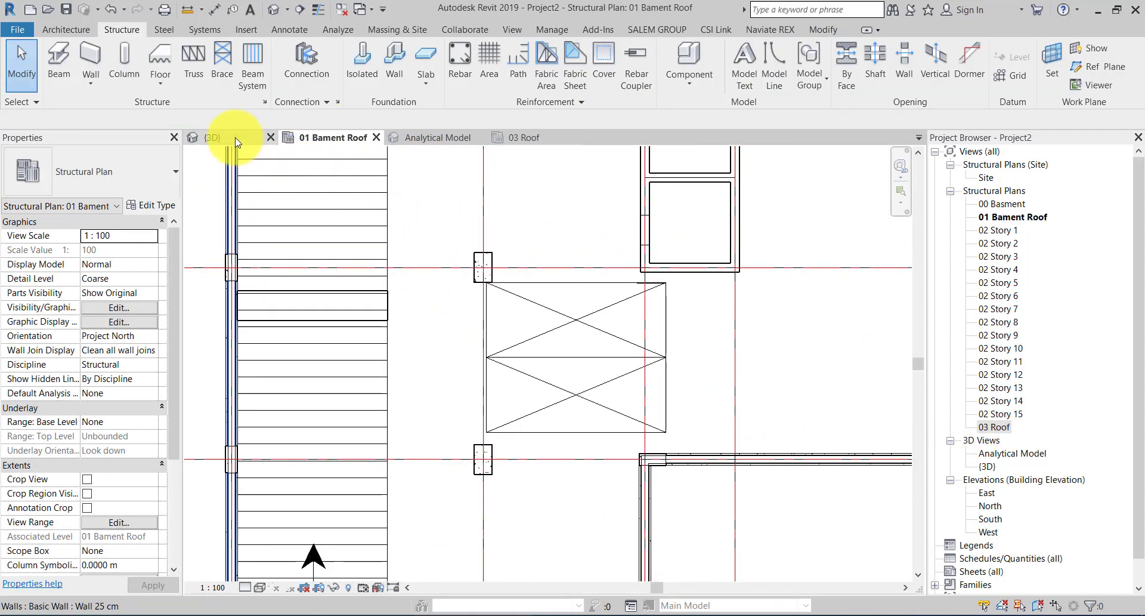
left_click(414, 138)
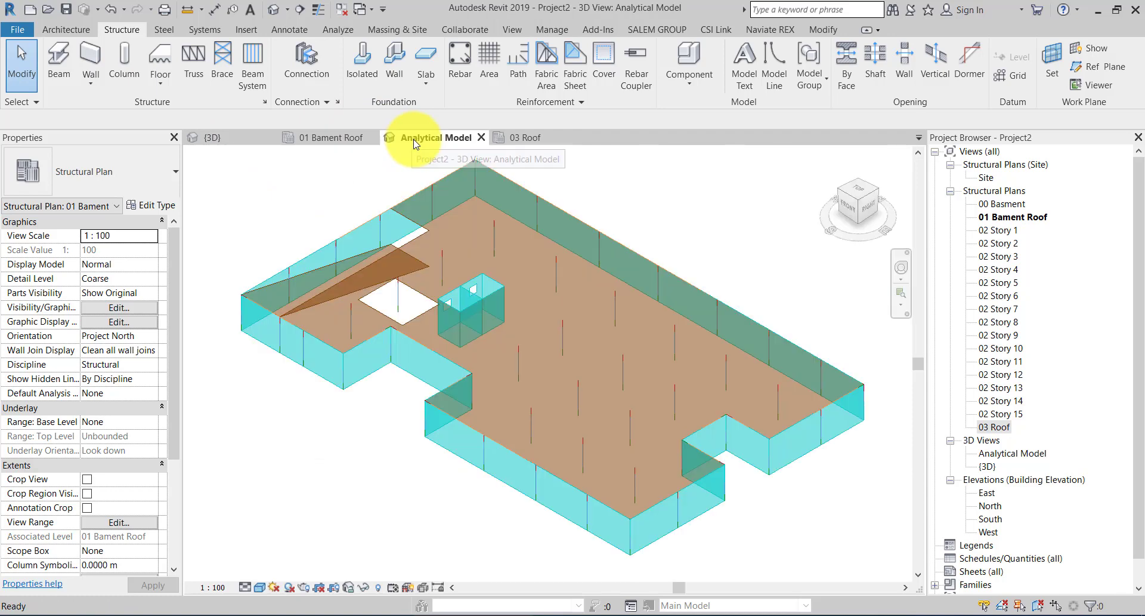
left_click(346, 138)
left_click(525, 139)
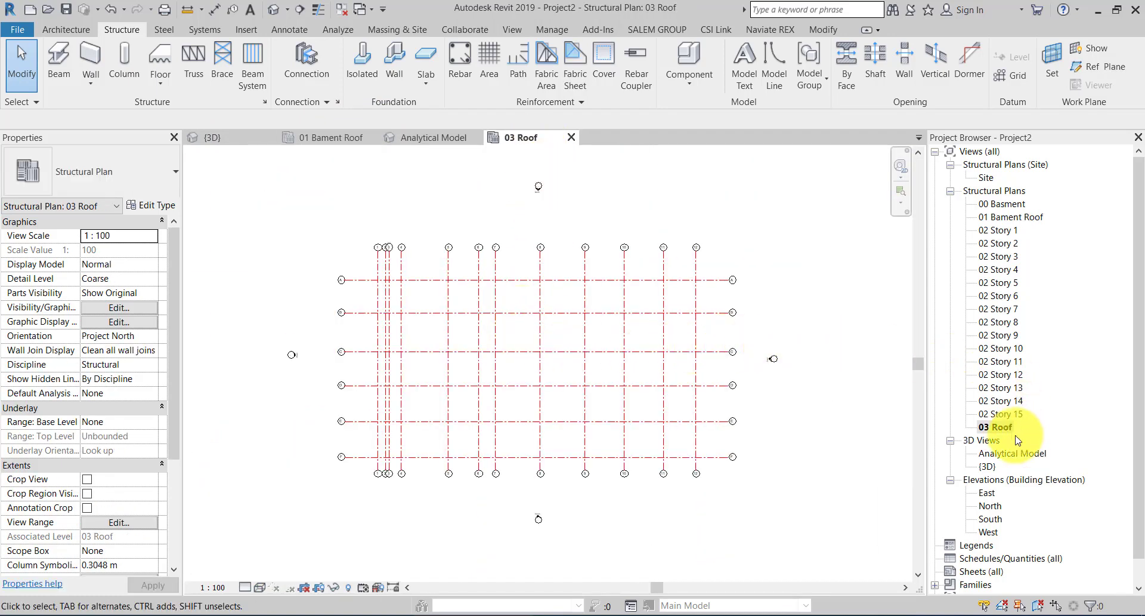
- Open the East elevation, frame the basement levels, and compare with an angled 3D view
double_click(987, 493)
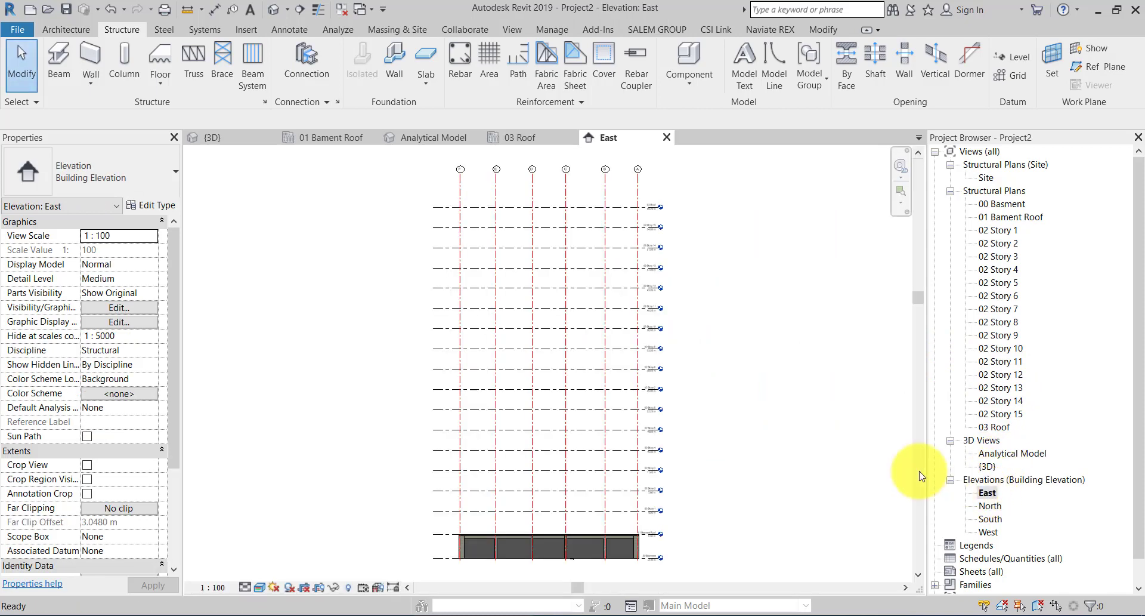
scroll(566, 543, "up", 2)
scroll(585, 421, "up", 2)
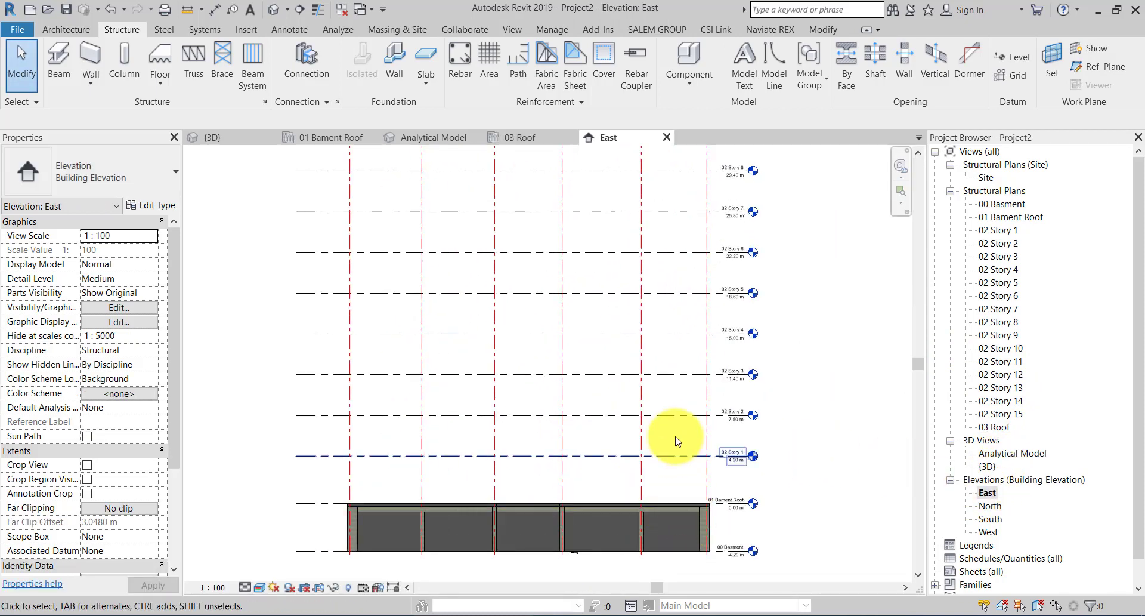
middle_click_drag(674, 439, 674, 411)
left_click(212, 137)
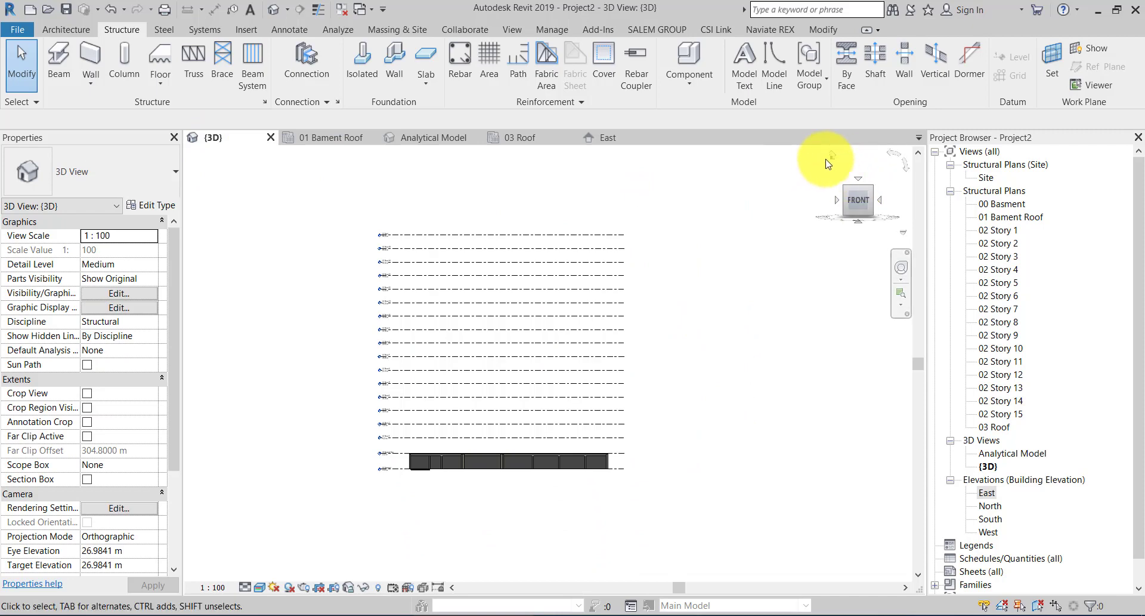
left_click(833, 160)
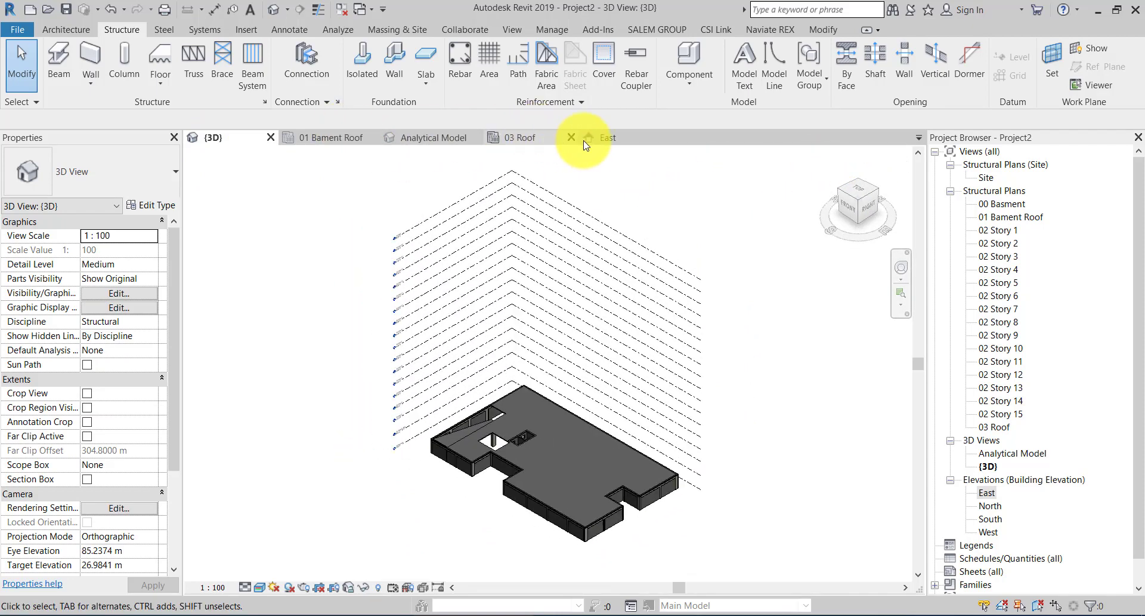
left_click(606, 137)
- Window-select the basement and filter out grids, levels and walls, keeping 62 items
left_click_drag(729, 508, 280, 382)
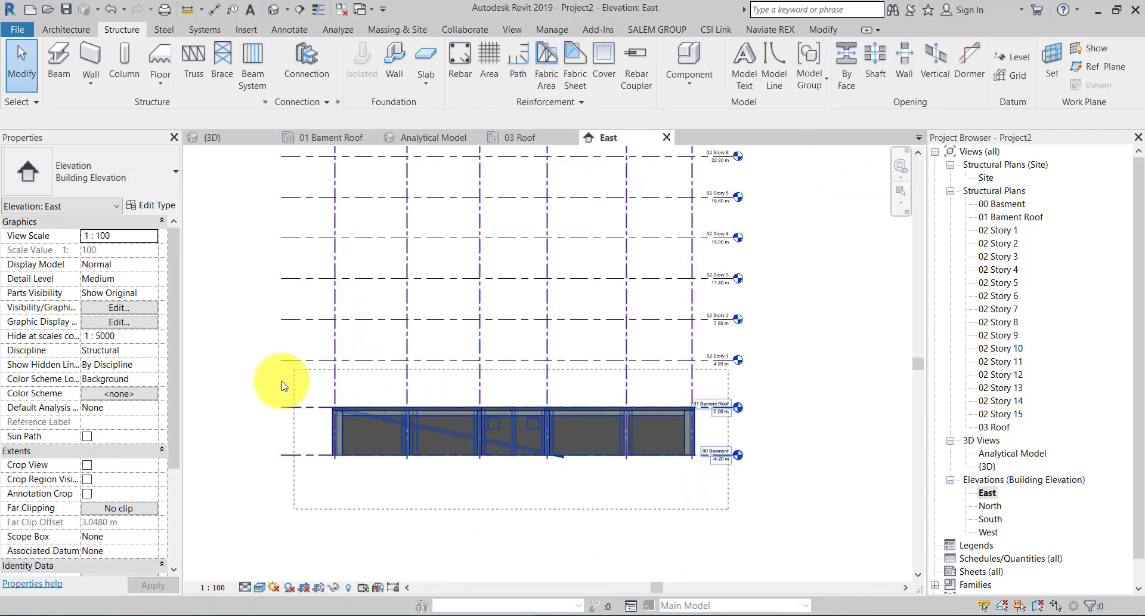
left_click(662, 56)
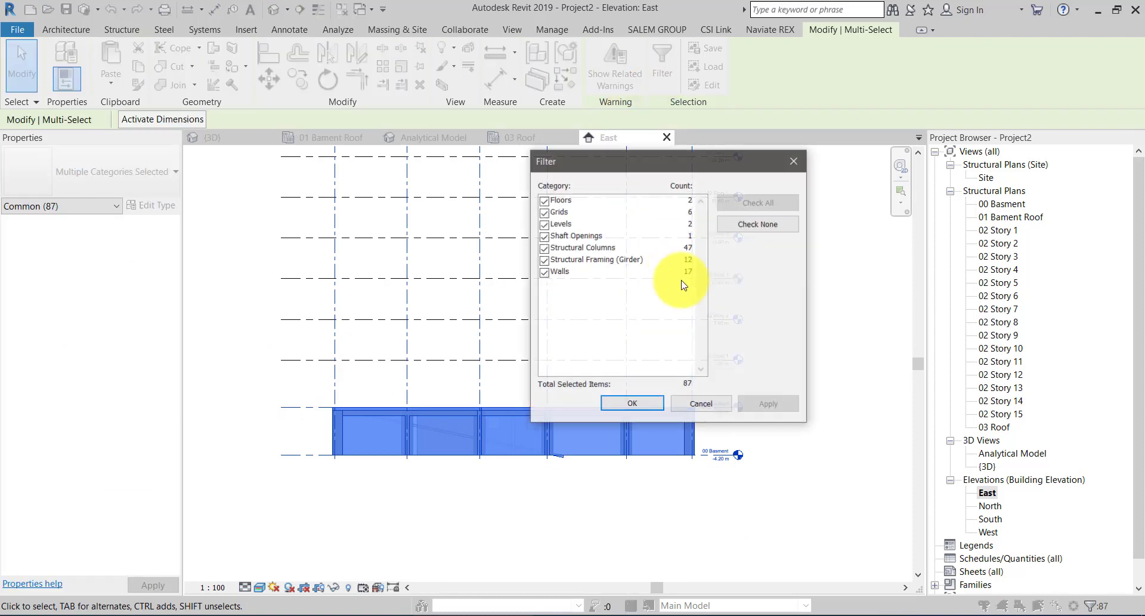
left_click(737, 229)
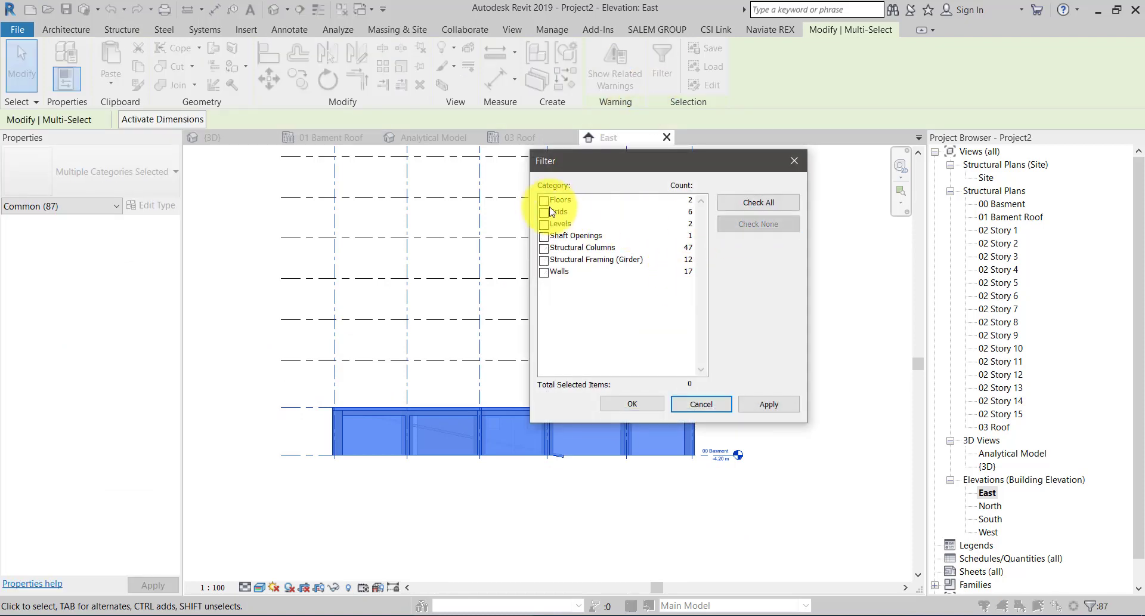
left_click(758, 202)
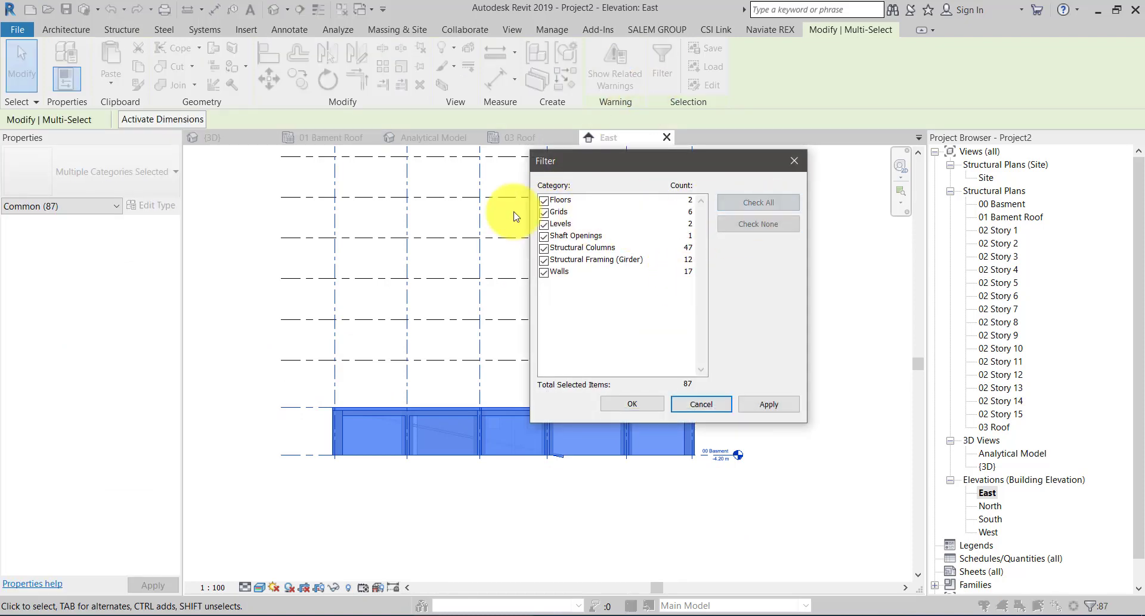
left_click(544, 225)
left_click(544, 273)
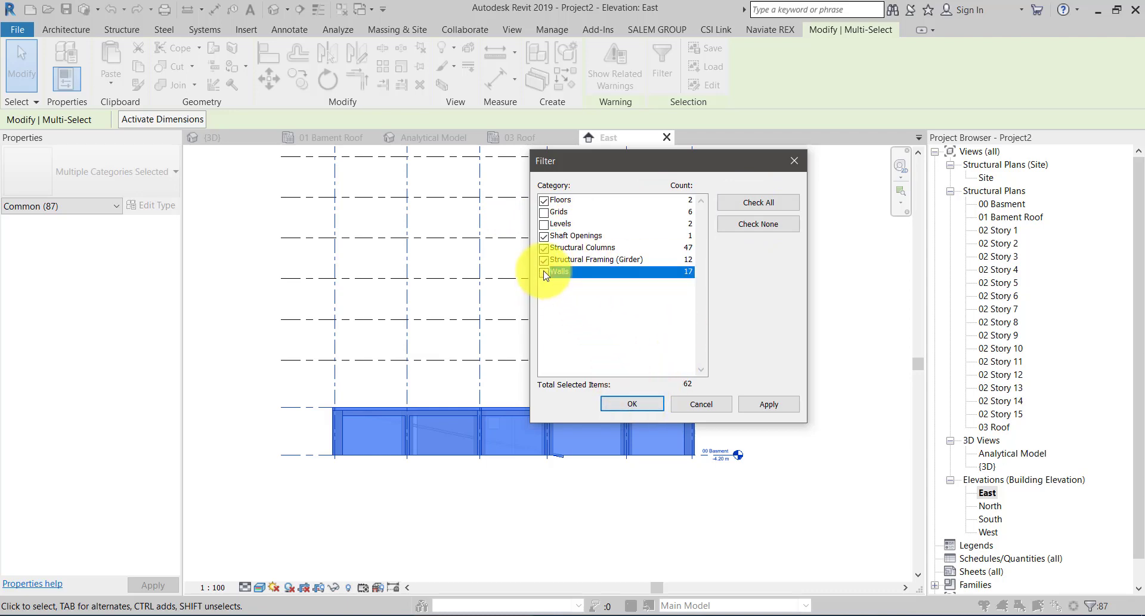
left_click(634, 409)
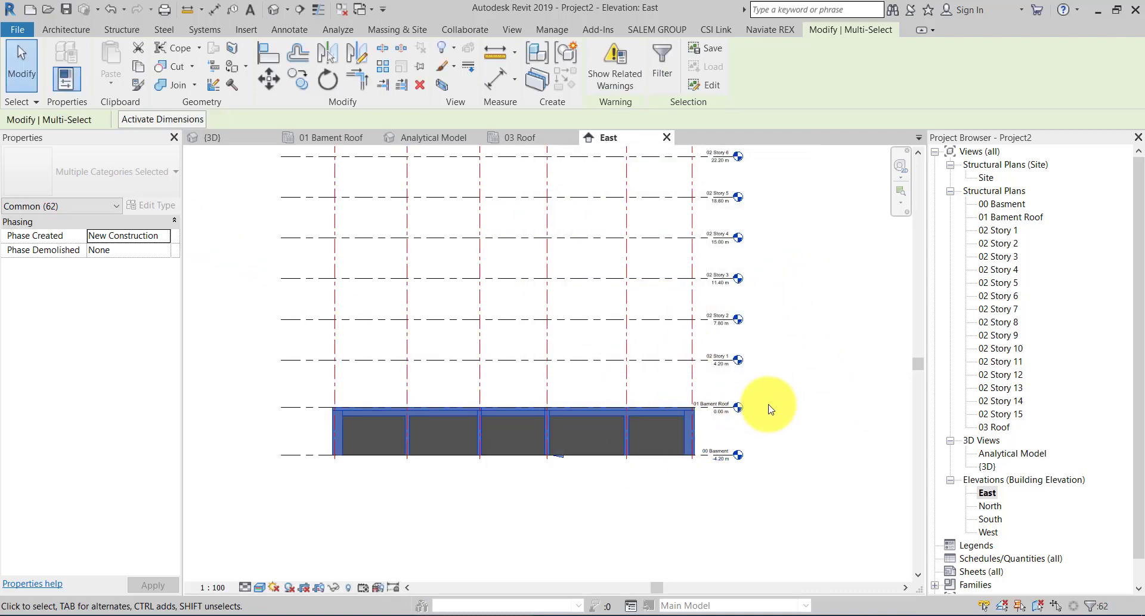
scroll(700, 380, "up", 3)
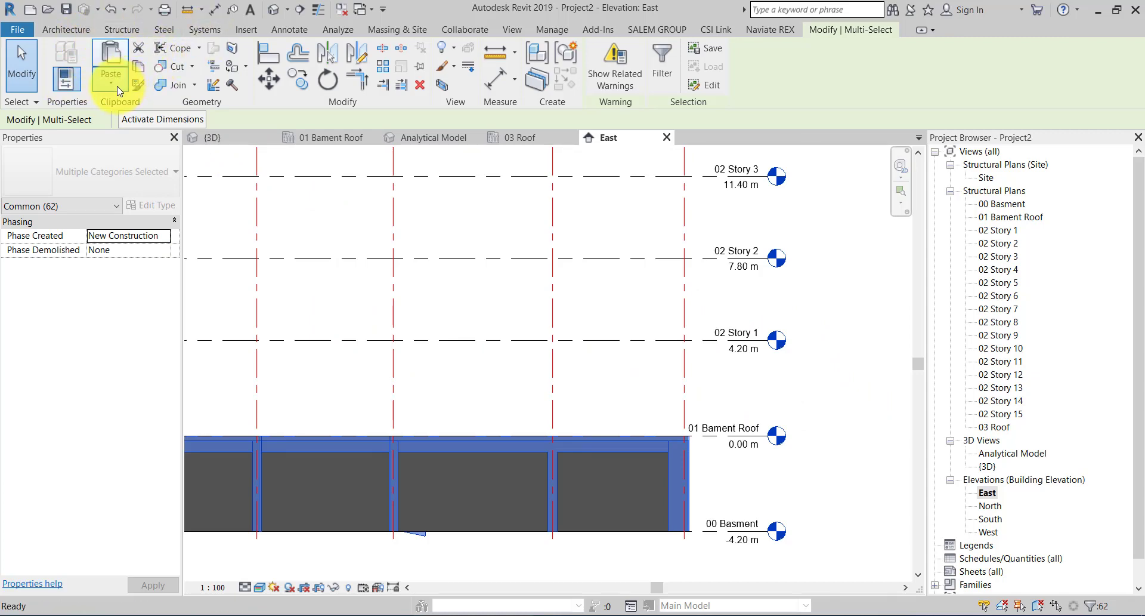
- Paste the selection Aligned to Picked Level at 02 Story 1 as a trial
left_click(111, 81)
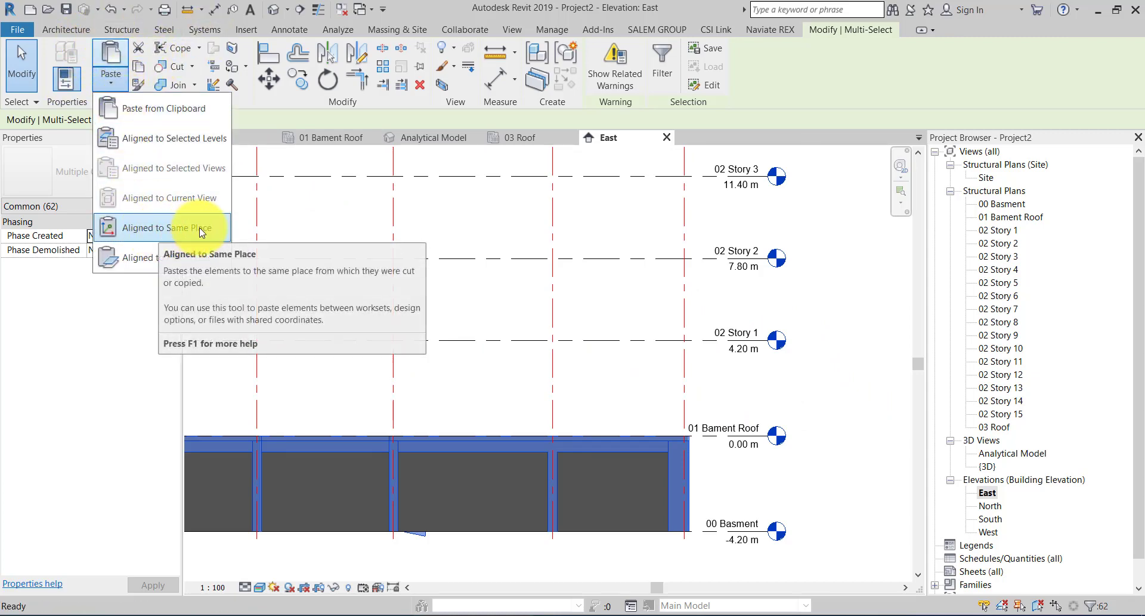
left_click(200, 262)
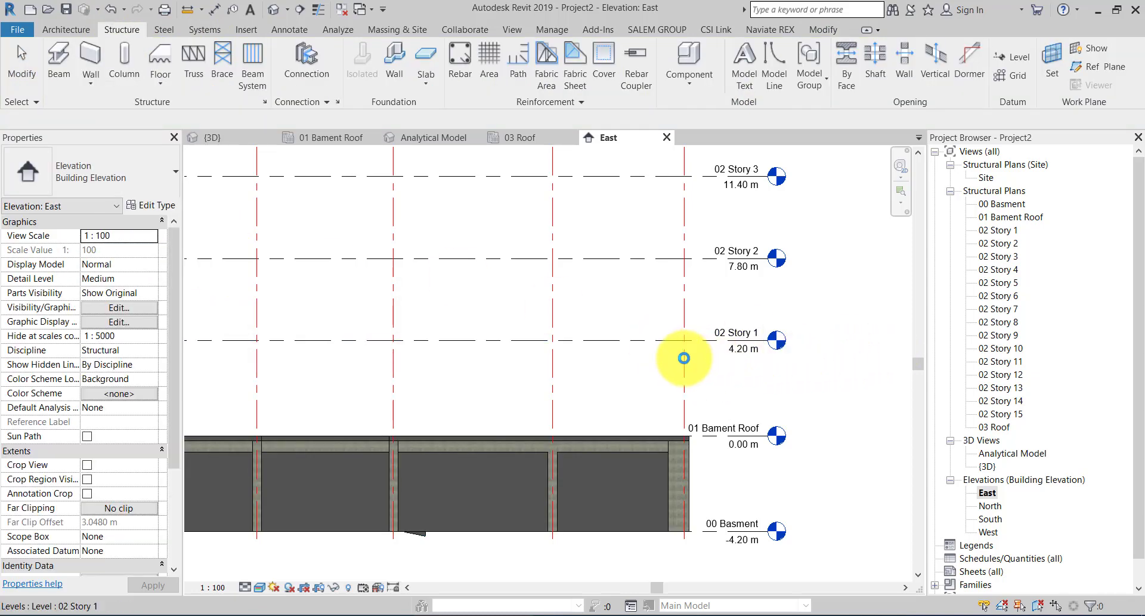
left_click(684, 358)
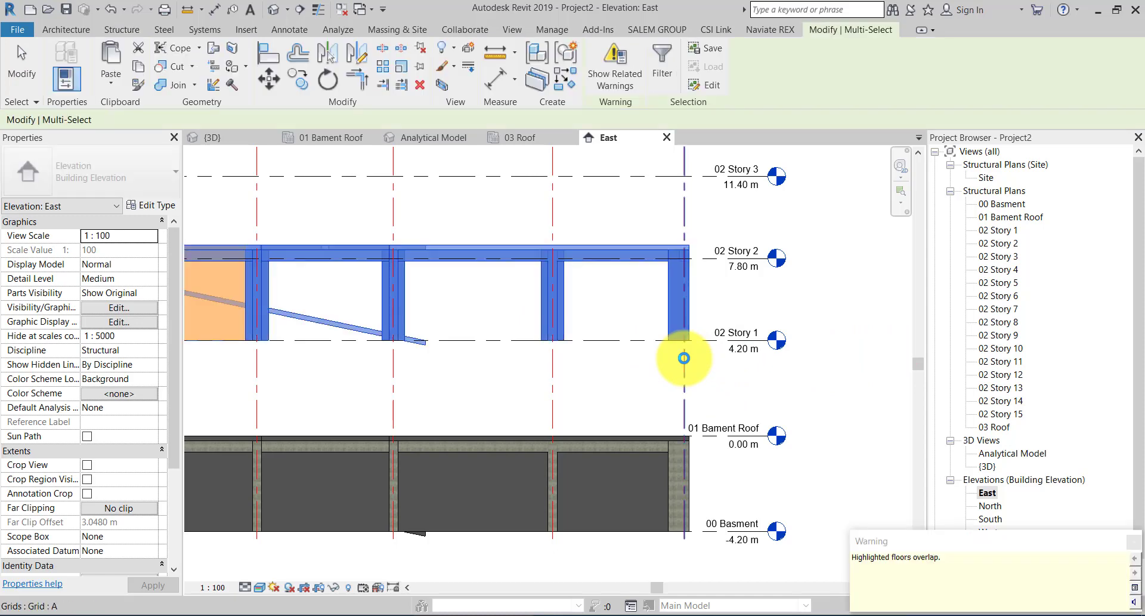
scroll(684, 358, "down", 1)
scroll(680, 364, "down", 1)
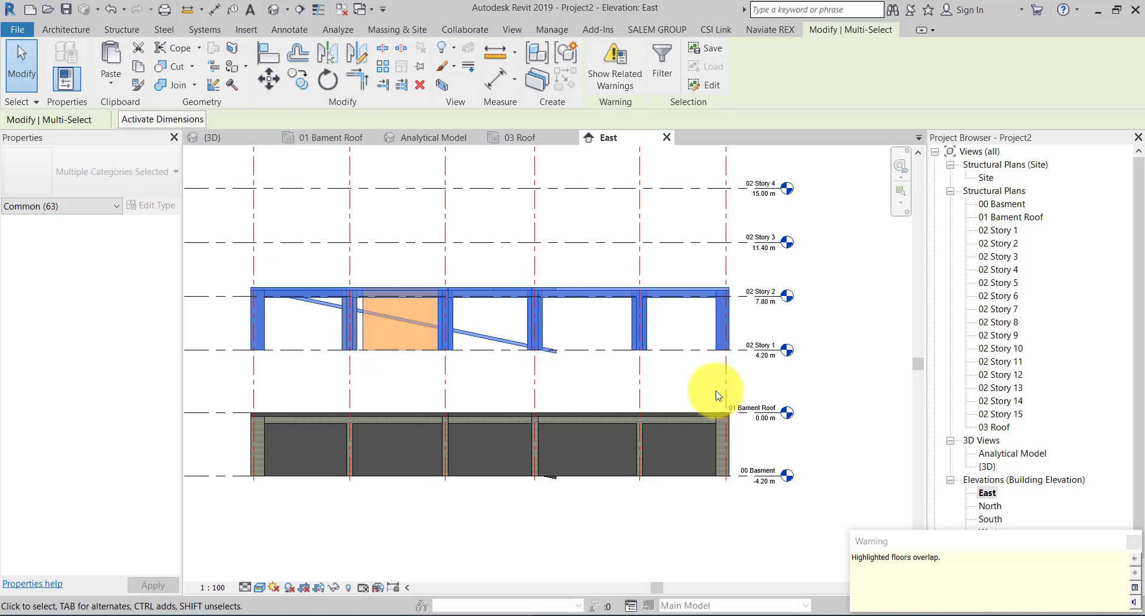
- Undo the trial paste and window-select the basement elements again
key("ctrl+z")
scroll(716, 388, "down", 1)
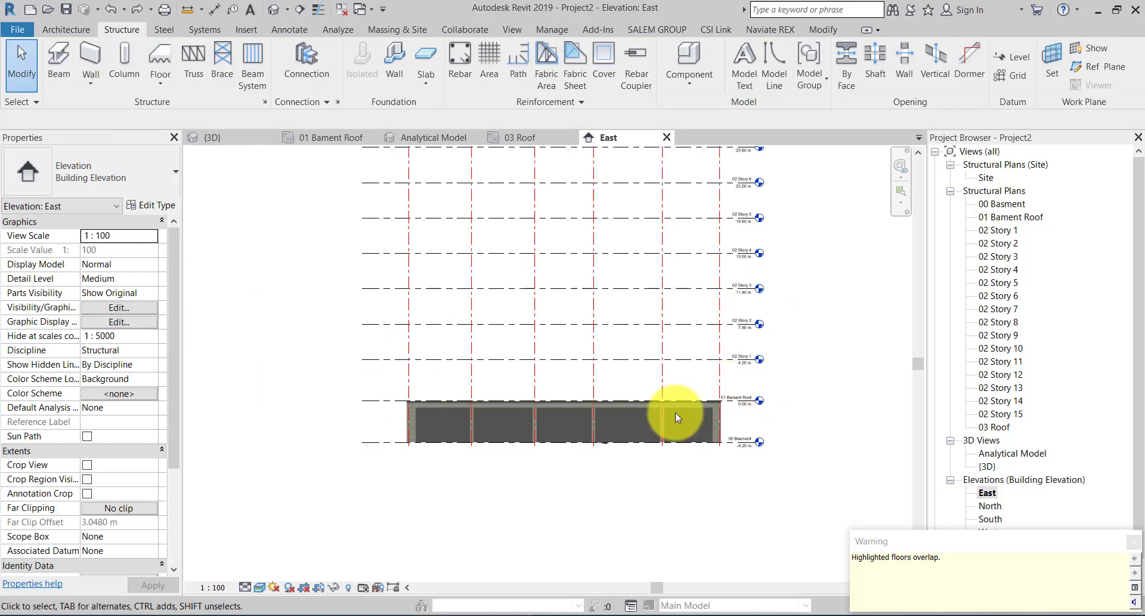
left_click_drag(427, 470, 763, 385)
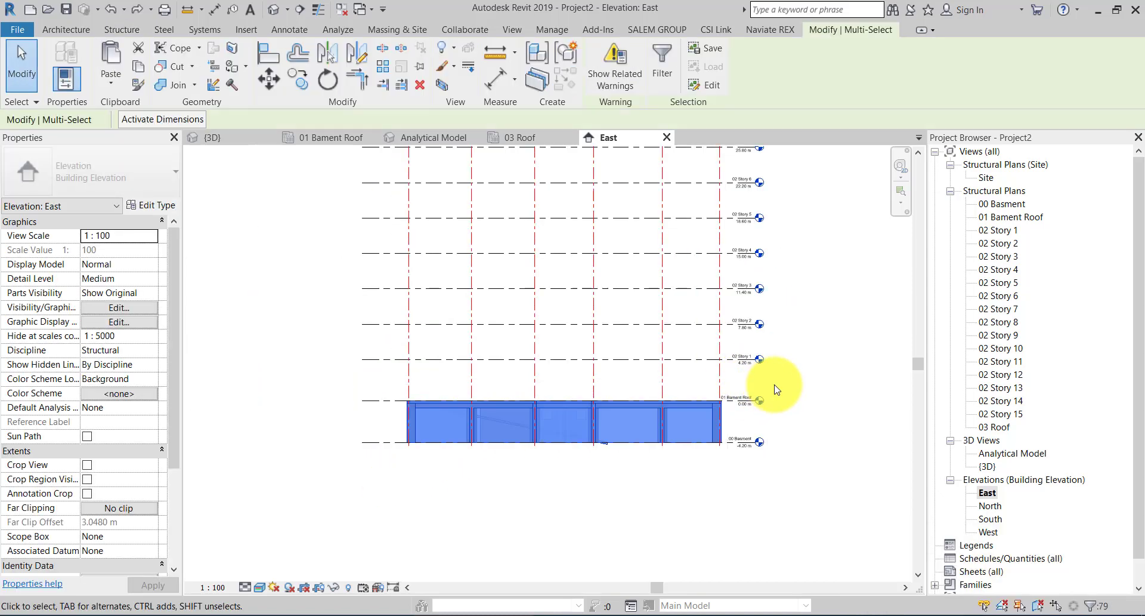
- Filter walls out of the selection, leaving 62 items
left_click(667, 88)
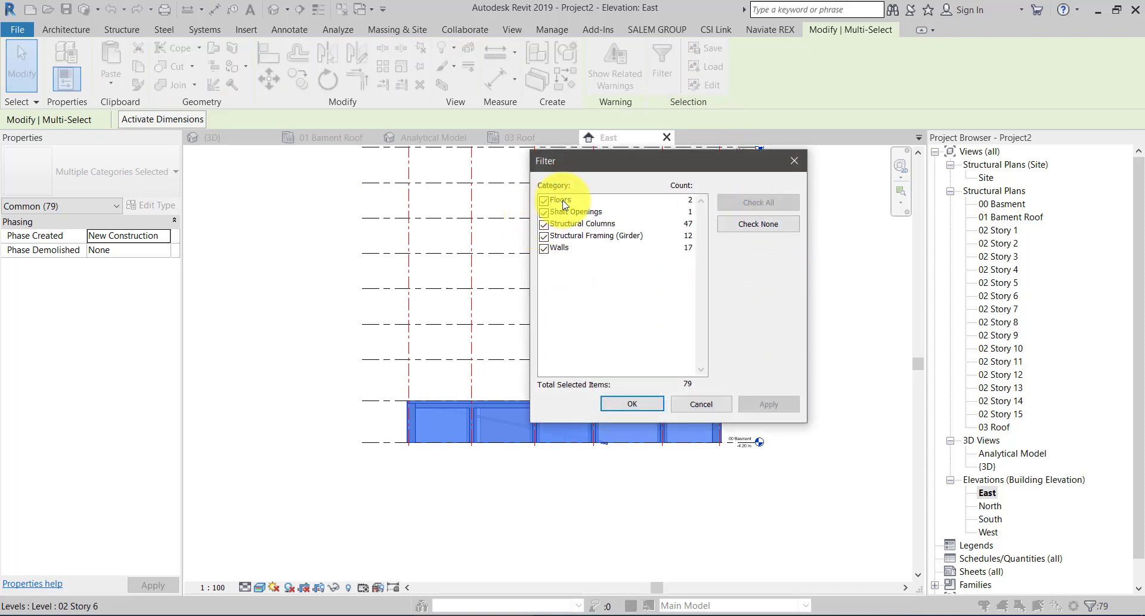
left_click(544, 248)
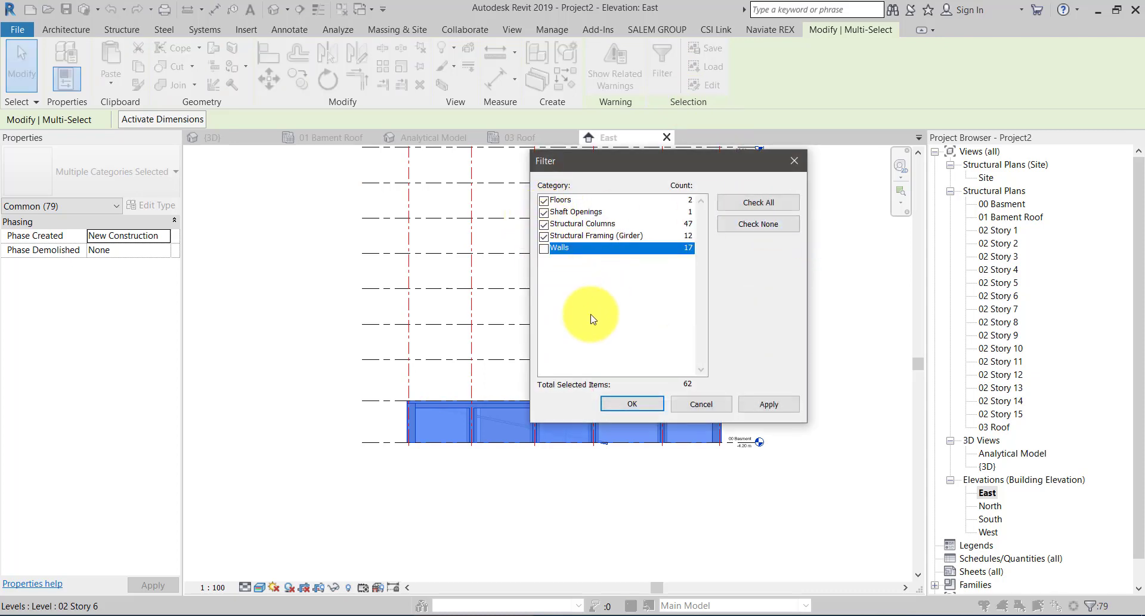
left_click(631, 411)
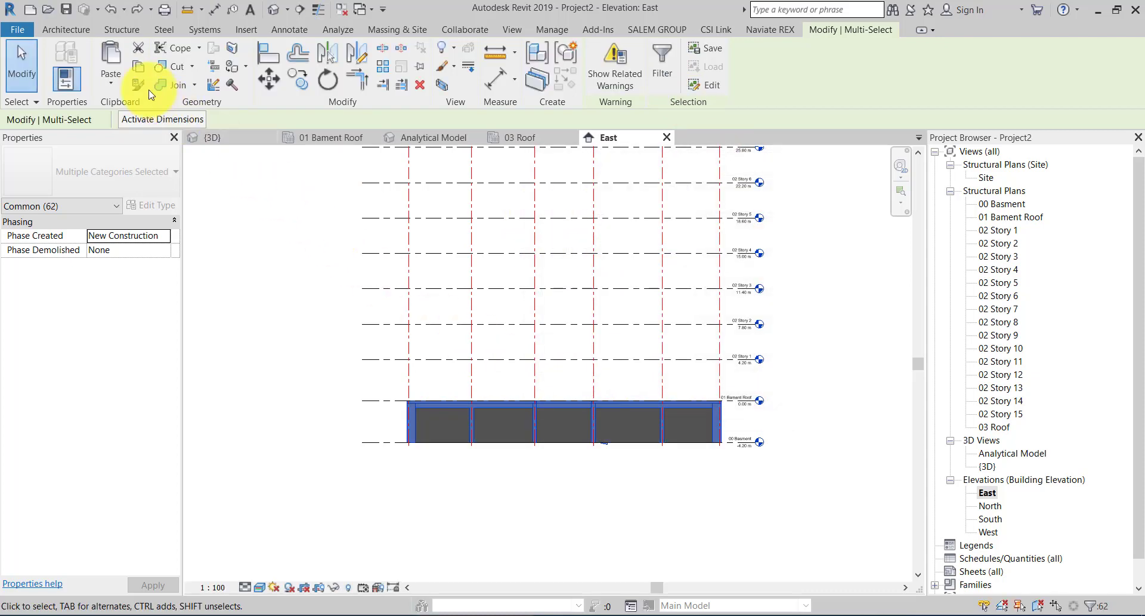
- Paste the selection Aligned to Selected Levels onto 02 Story 1, then deselect
left_click(115, 88)
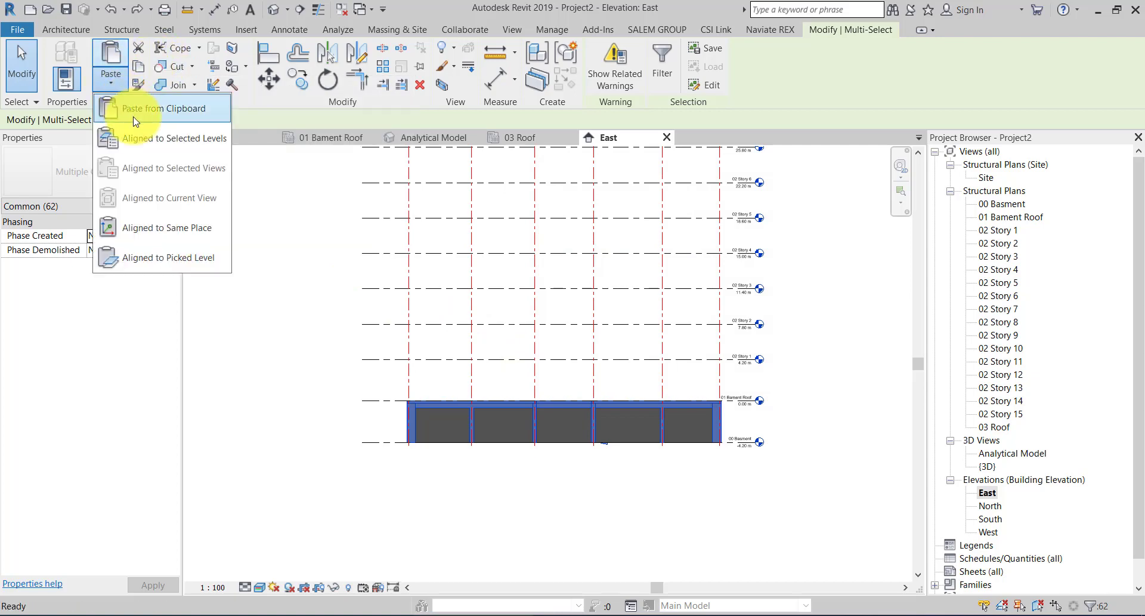
left_click(158, 143)
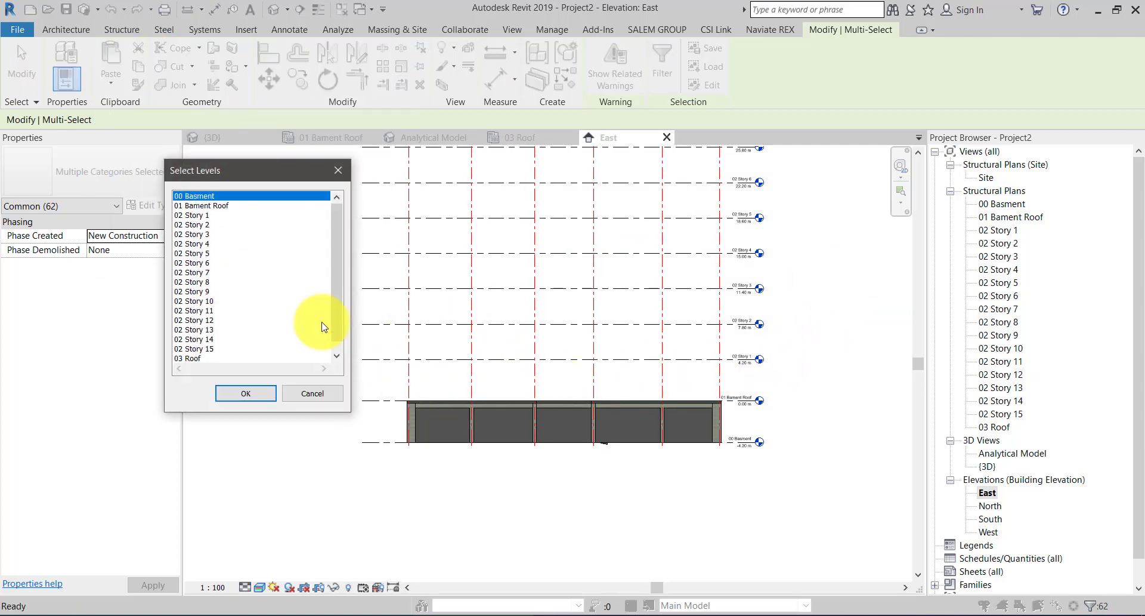
double_click(203, 214)
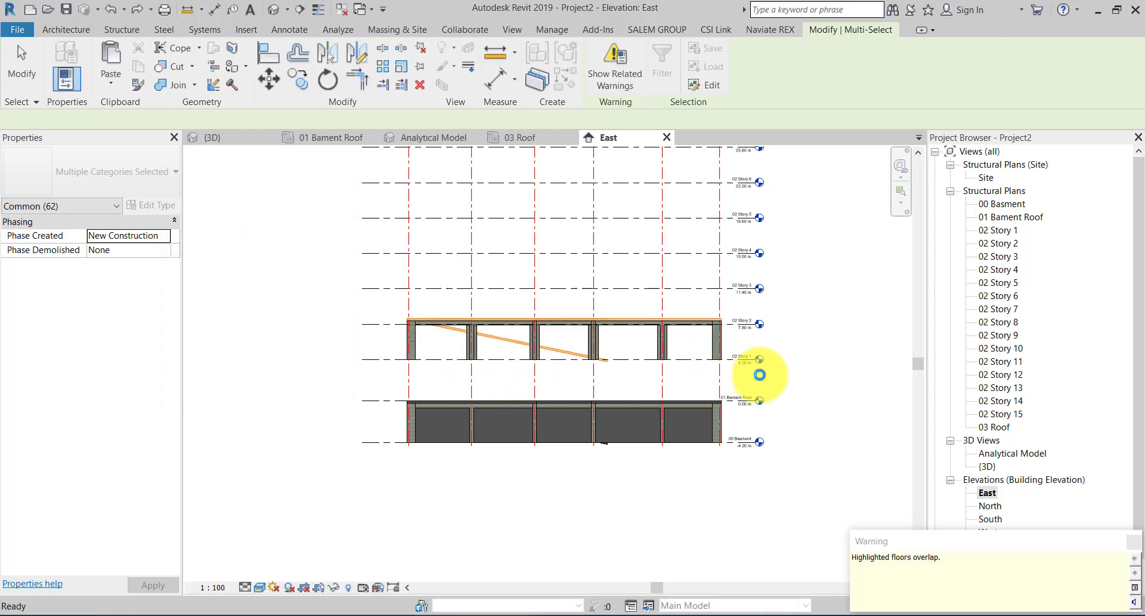
scroll(768, 385, "up", 2)
scroll(471, 383, "up", 1)
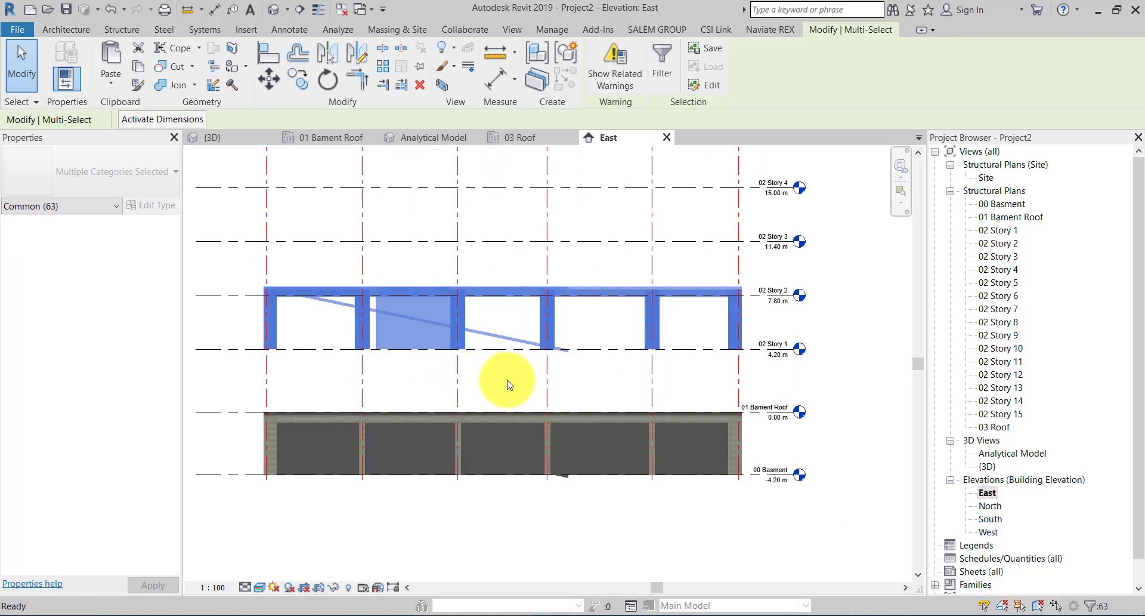
scroll(716, 382, "up", 1)
scroll(740, 393, "up", 1)
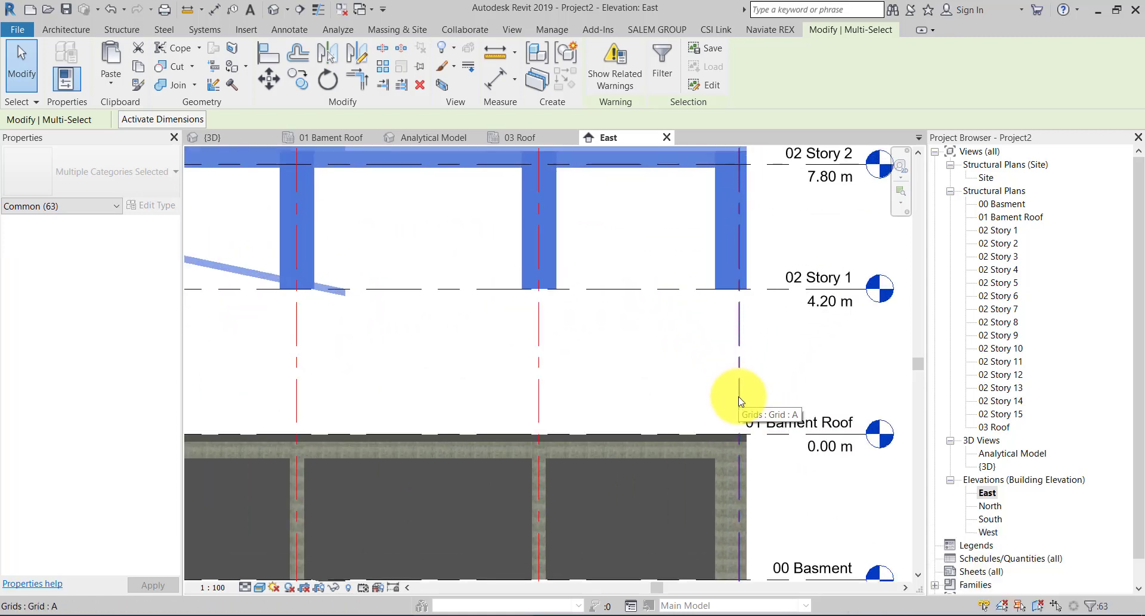
scroll(646, 337, "down", 3)
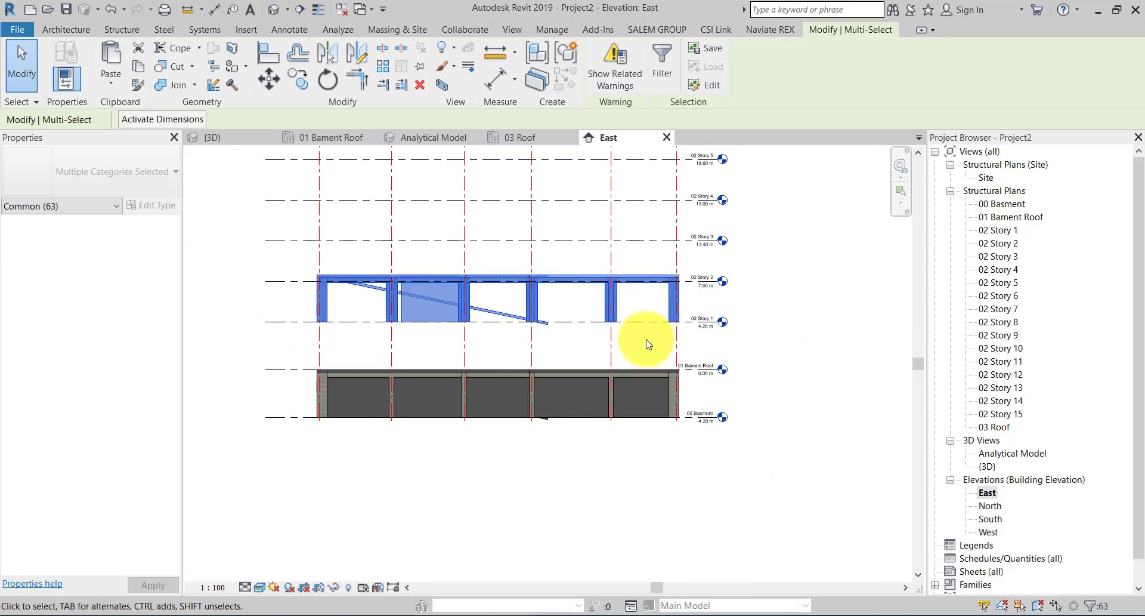
key("Escape")
scroll(686, 364, "down", 1)
- Window-select the basement and filter out grids, keeping 79 elements
left_click_drag(784, 358, 402, 501)
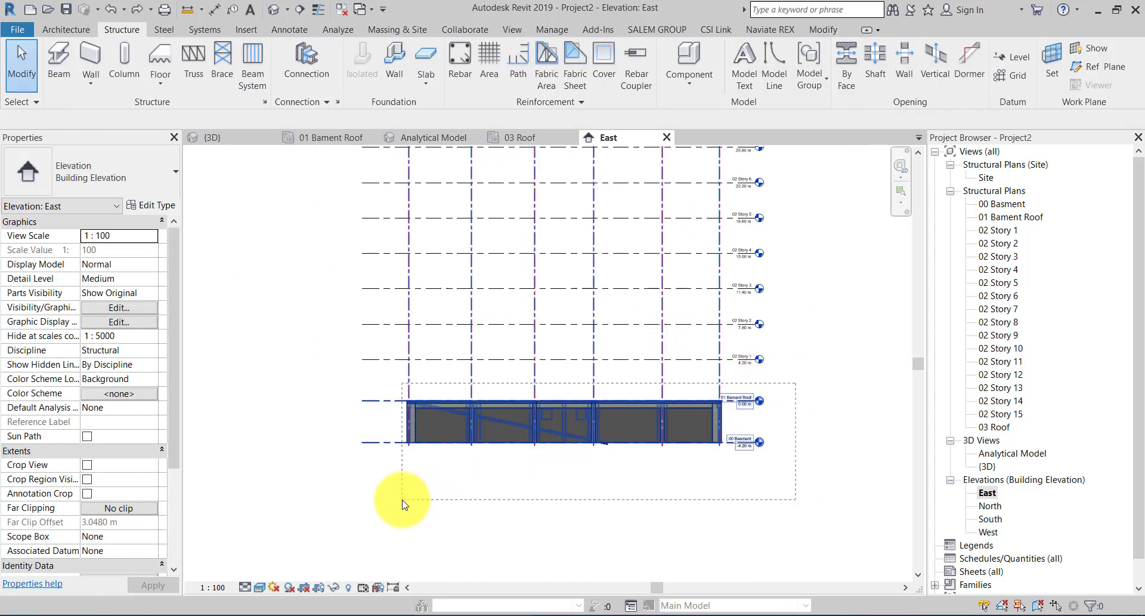
left_click(662, 66)
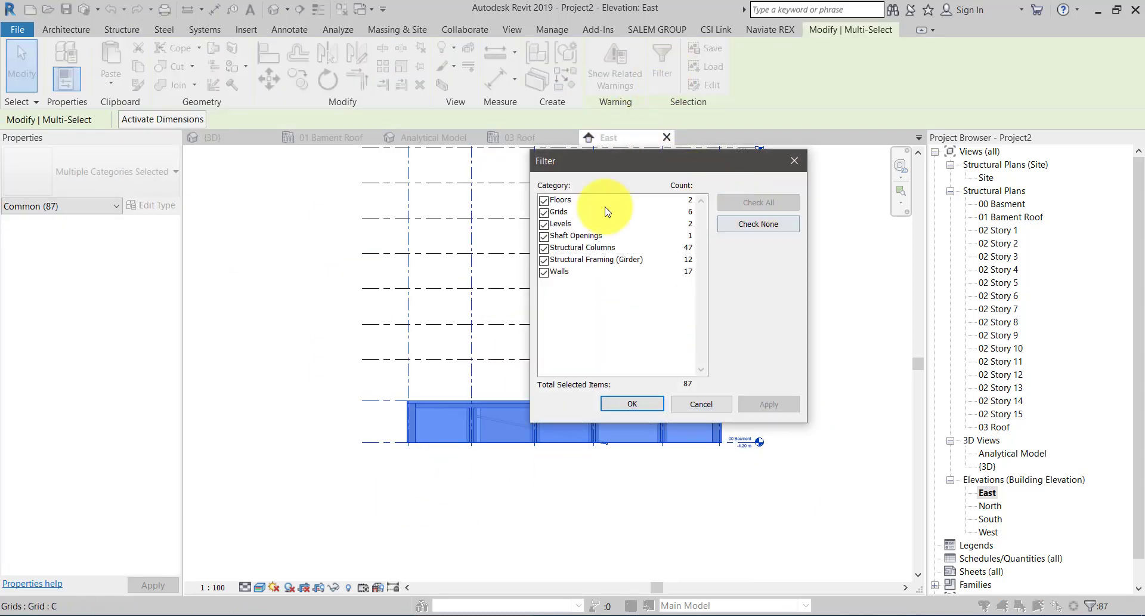
left_click(544, 212)
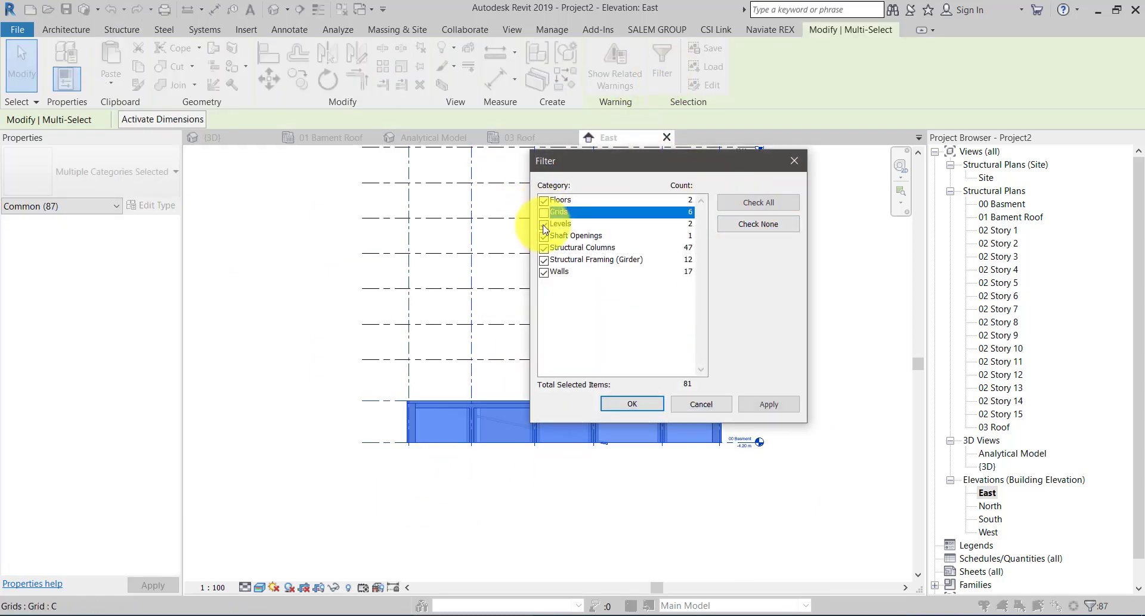
left_click(624, 401)
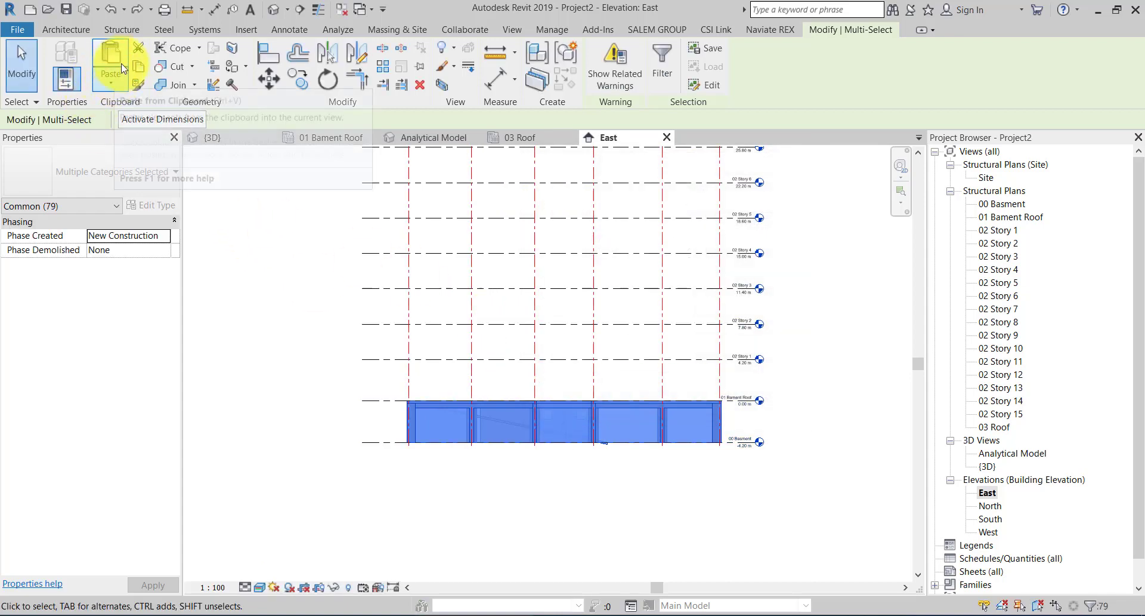
- Paste the 79 elements Aligned to Selected Levels onto 01 Bament Roof
left_click(110, 89)
left_click(149, 143)
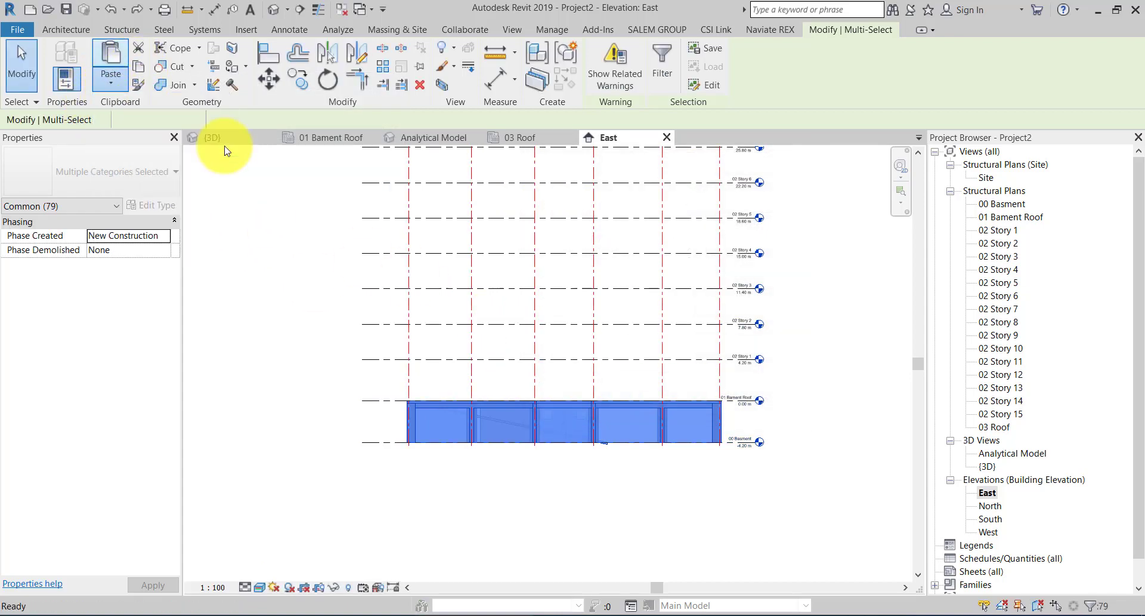
left_click(212, 205)
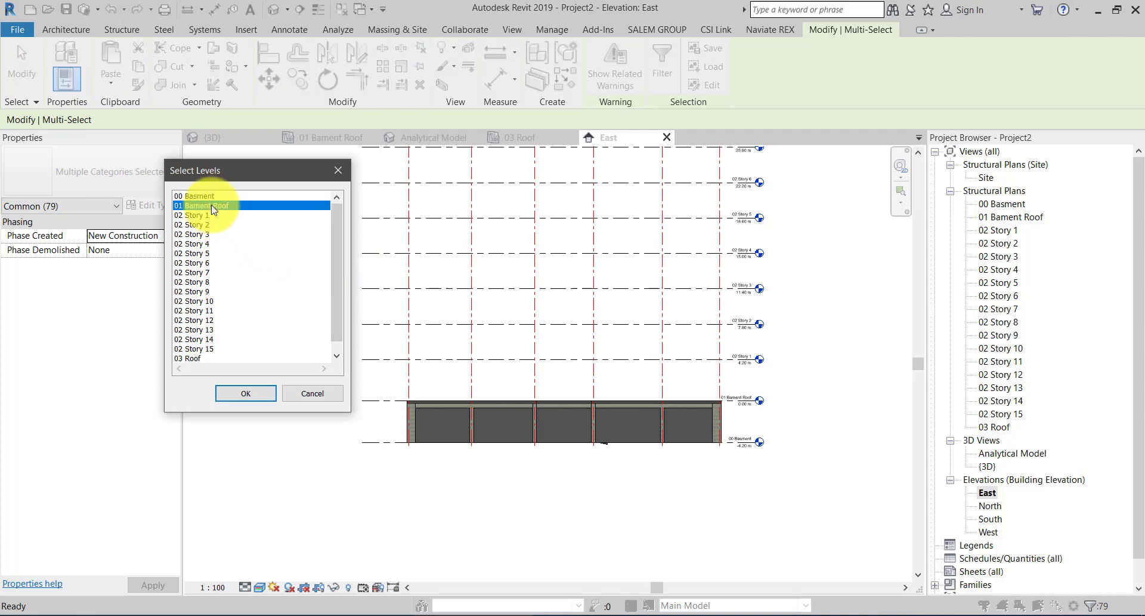
key("Return")
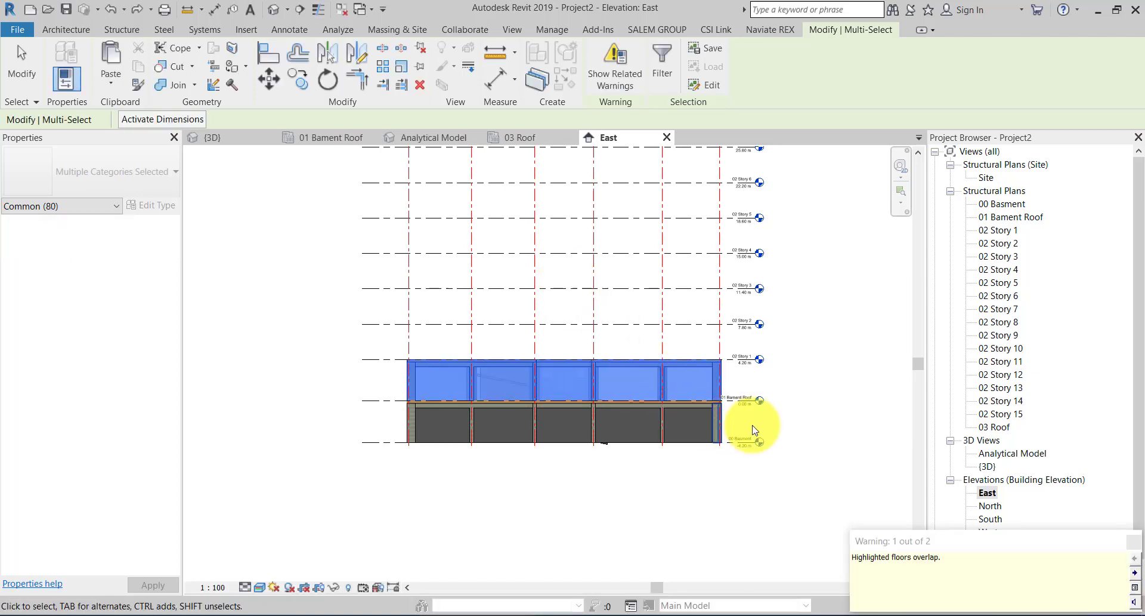
- Deselect, switch to the {3D} view, and show the stacked stories from the FRONT ViewCube face
scroll(597, 421, "up", 2)
left_click(652, 477)
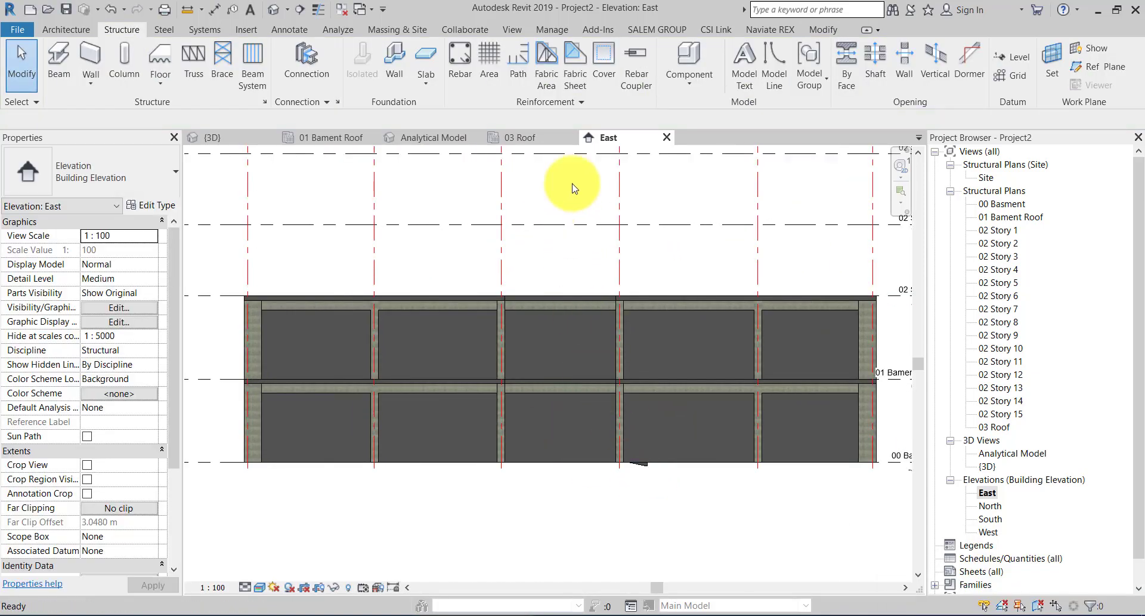
left_click(238, 138)
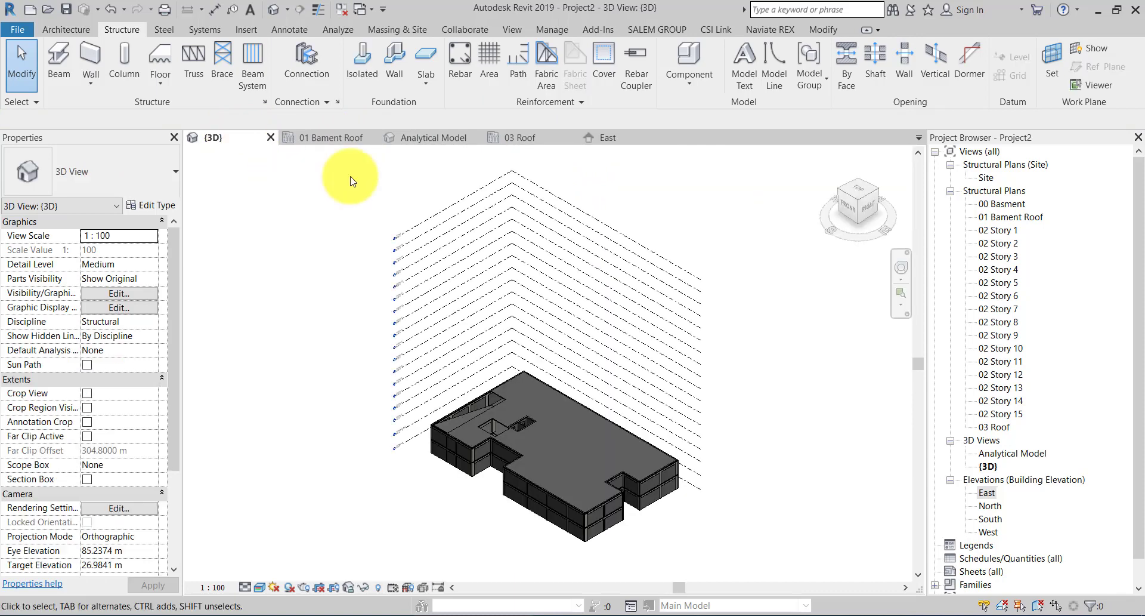
scroll(518, 480, "up", 2)
scroll(520, 456, "up", 2)
scroll(531, 394, "up", 2)
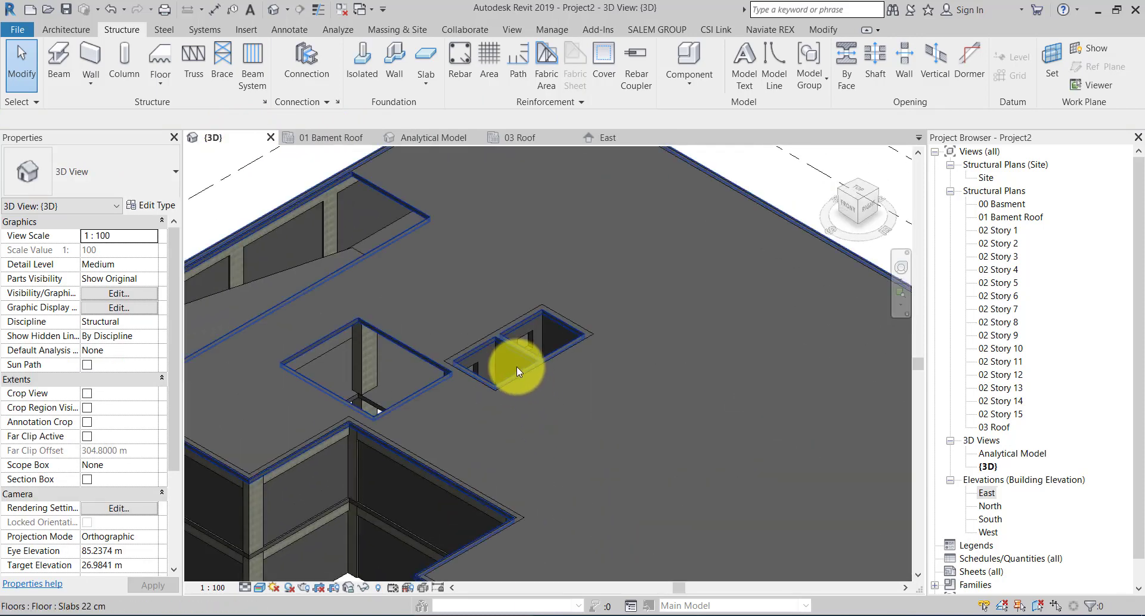
scroll(527, 347, "up", 2)
scroll(530, 348, "down", 3)
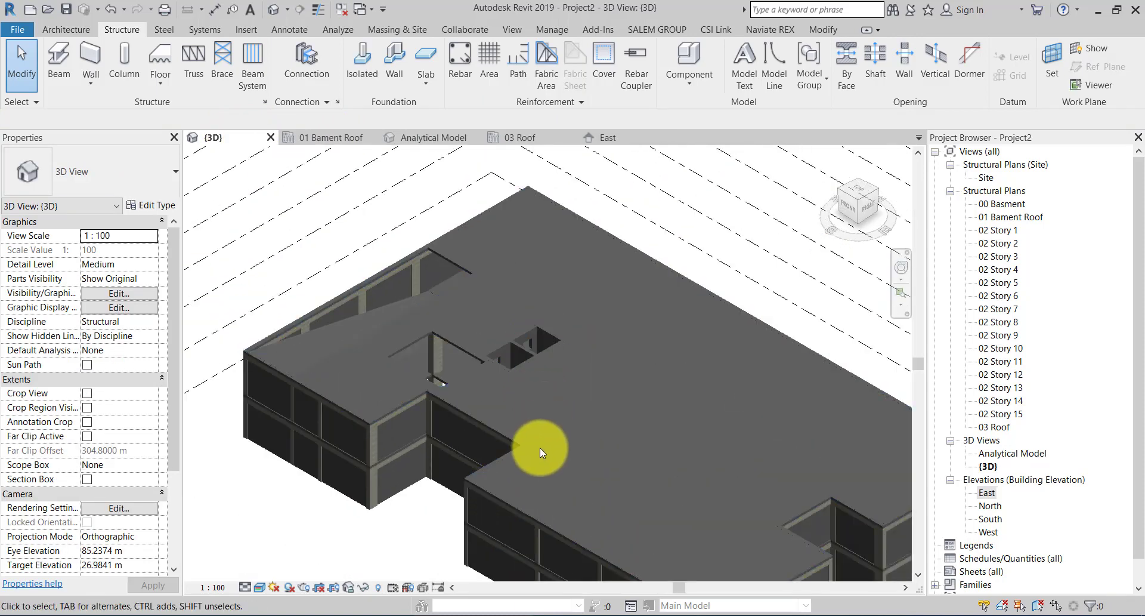
scroll(435, 407, "down", 2)
scroll(537, 450, "down", 2)
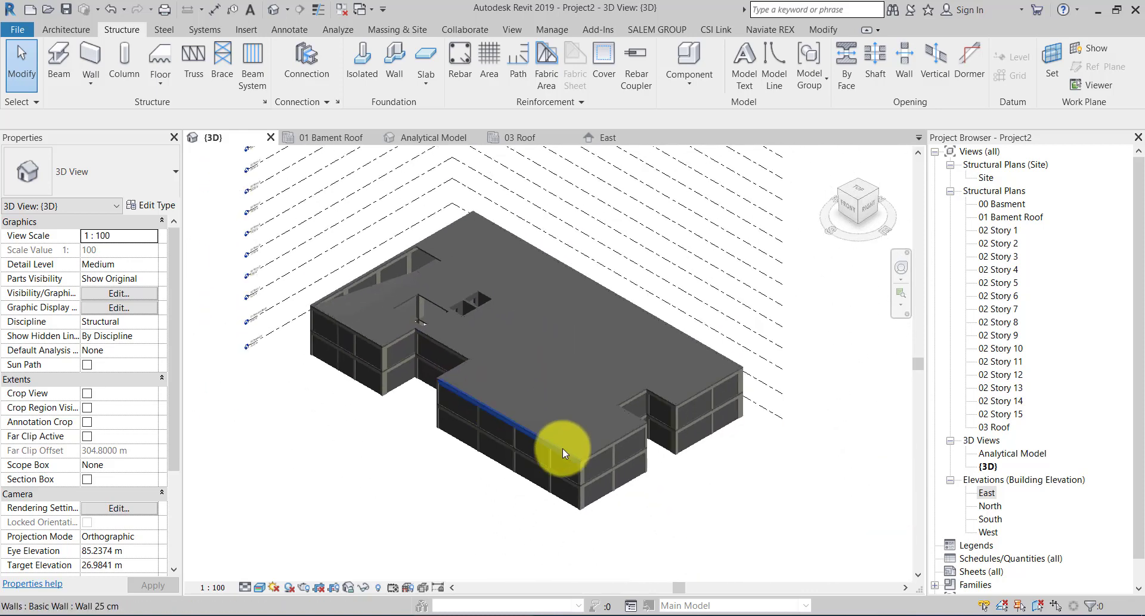
left_click(849, 212)
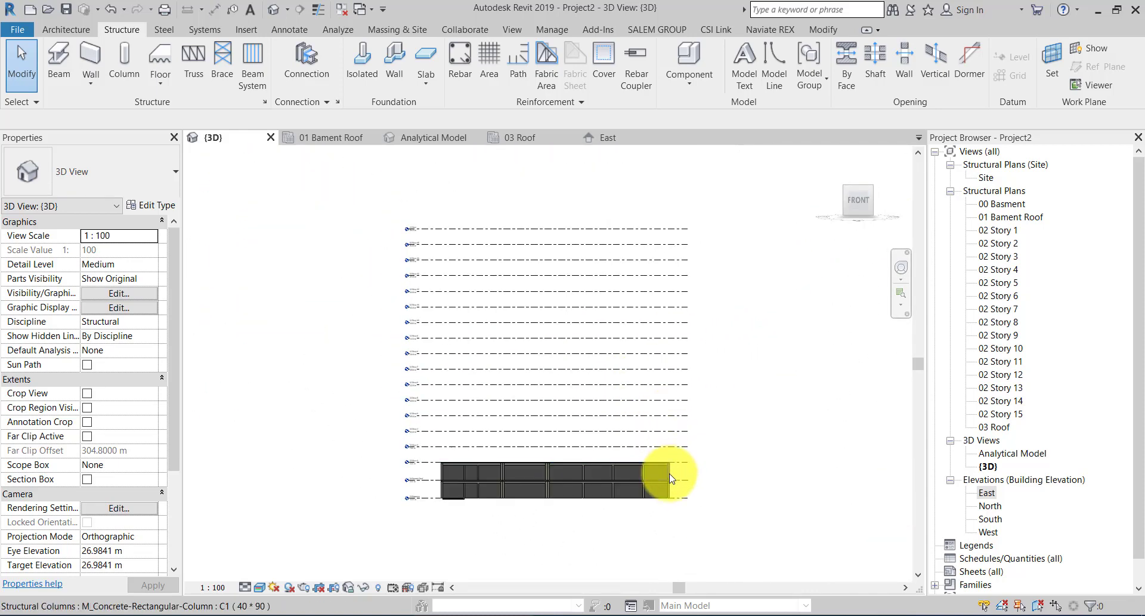
scroll(670, 477, "up", 3)
scroll(634, 474, "down", 2)
scroll(748, 455, "down", 1)
- Select the copied upper story, narrow it to its 17 walls, and delete them
left_click_drag(780, 419, 279, 473)
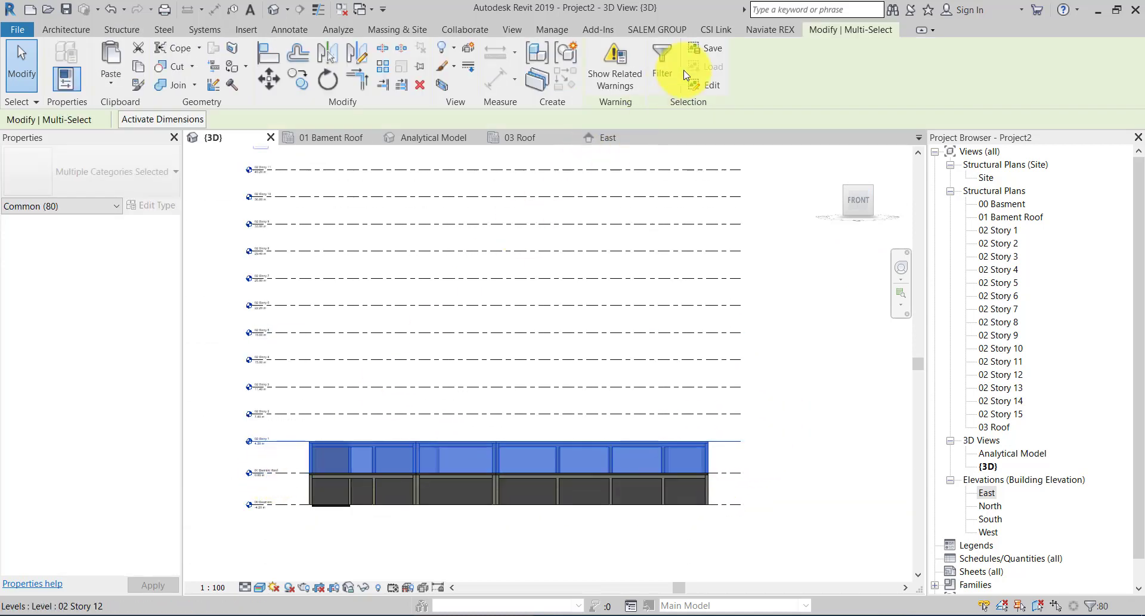
left_click(734, 227)
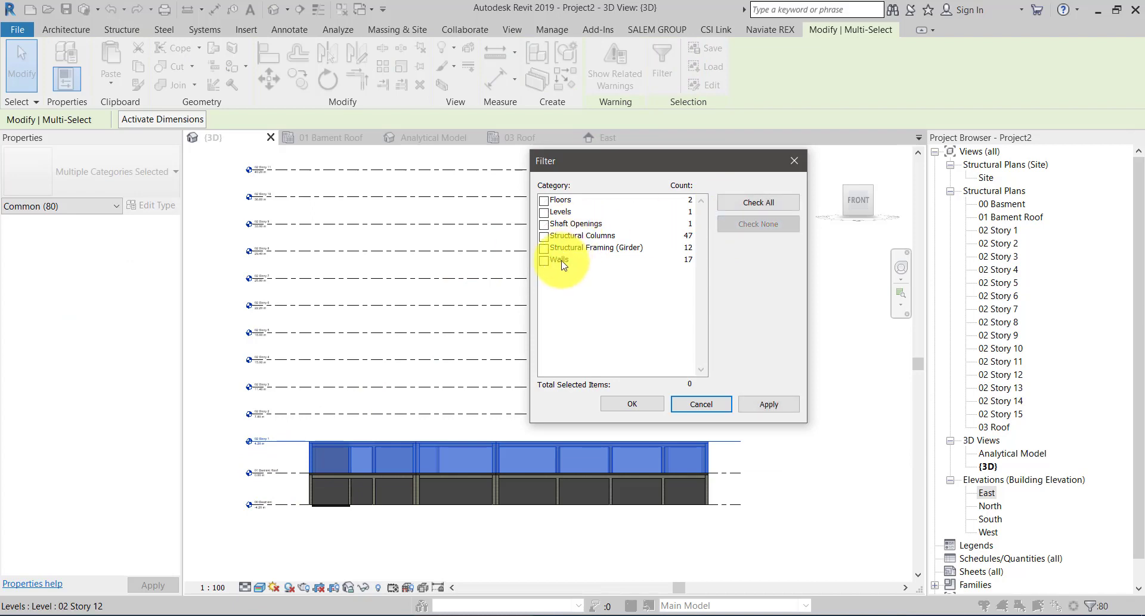
left_click(545, 261)
left_click(633, 404)
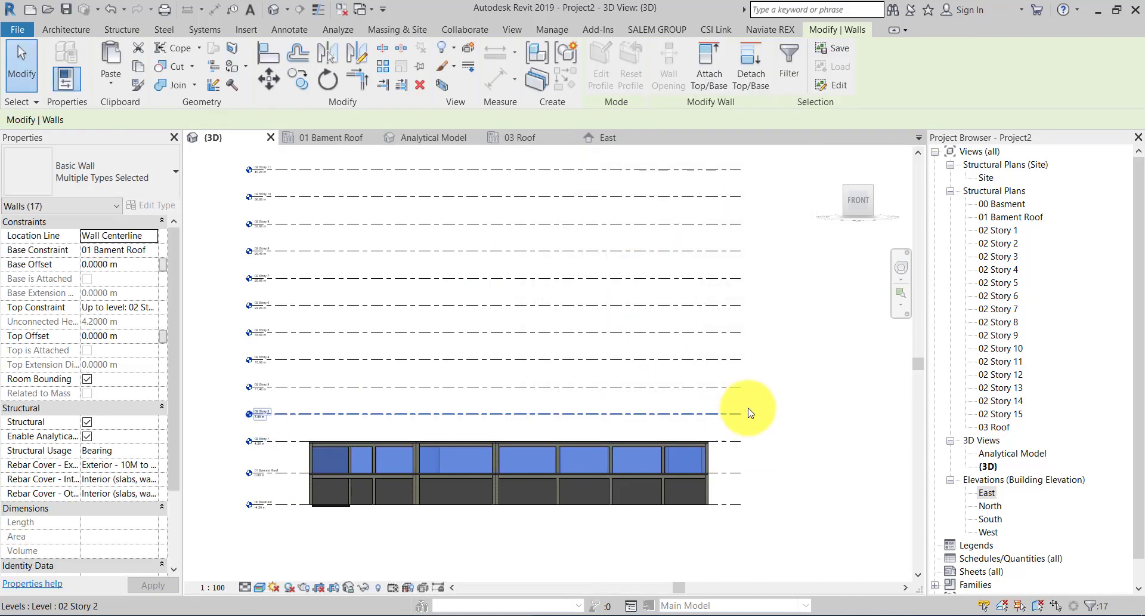
left_click(540, 448)
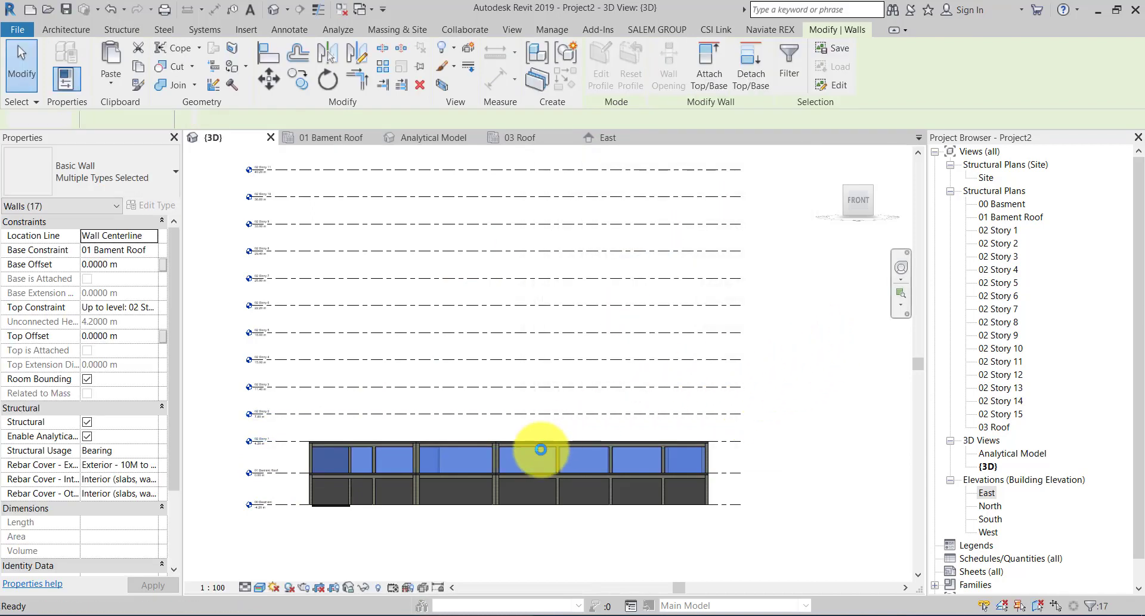
left_click(489, 470)
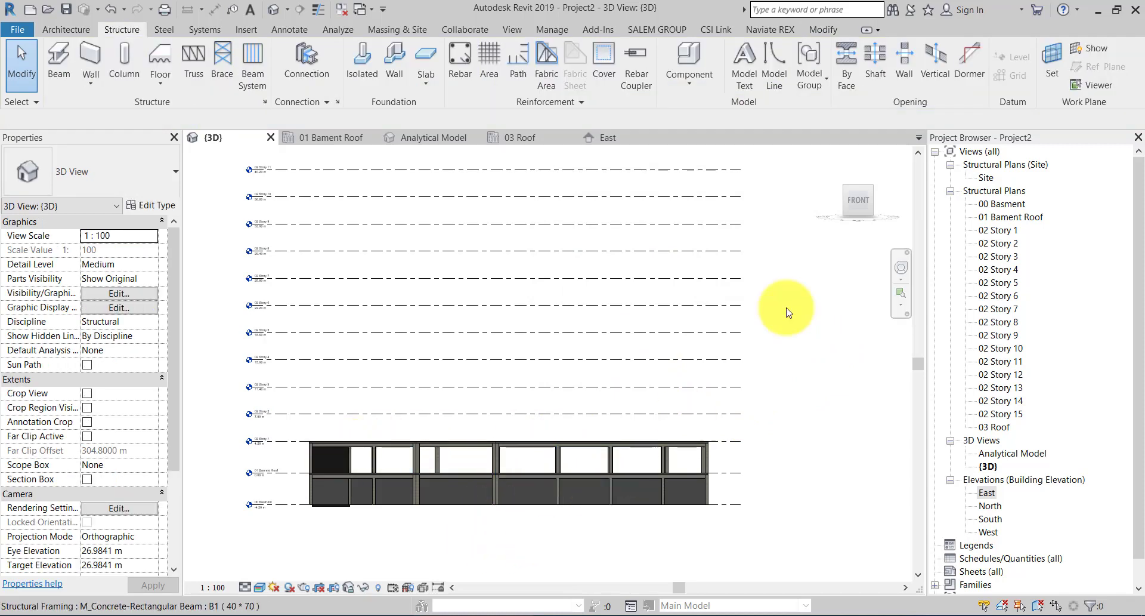
- From the Home view, orbit beneath the model and select the five shaft walls
mouse_move(858, 202)
left_click(833, 157)
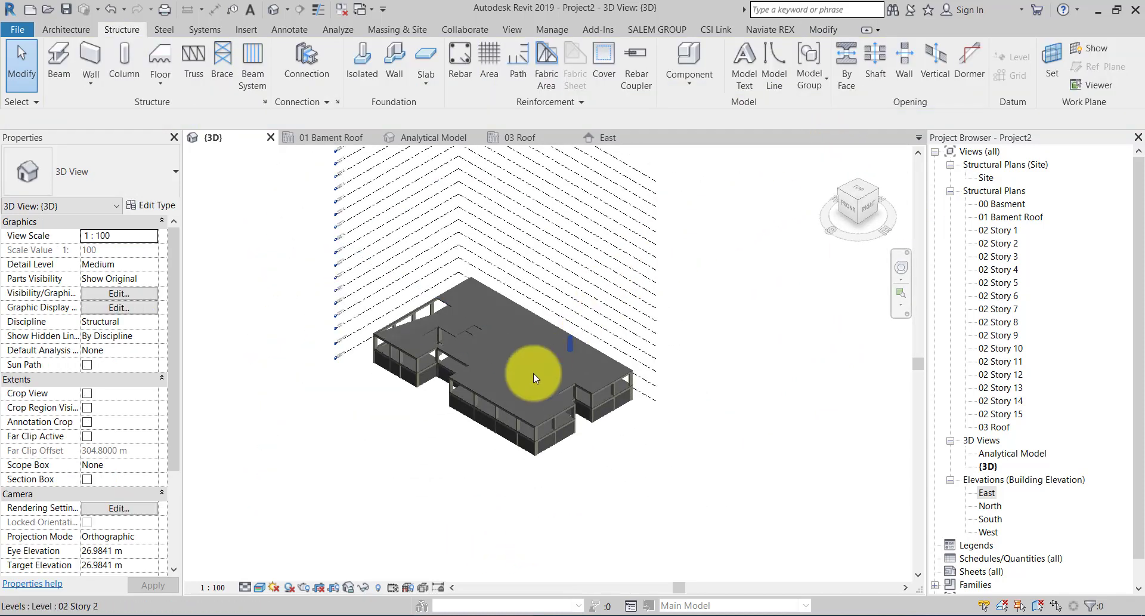
mouse_move(539, 470)
middle_mouse_down("shift")
mouse_move(618, 217)
mouse_move(511, 441)
middle_mouse_up("shift")
scroll(526, 489, "up", 3)
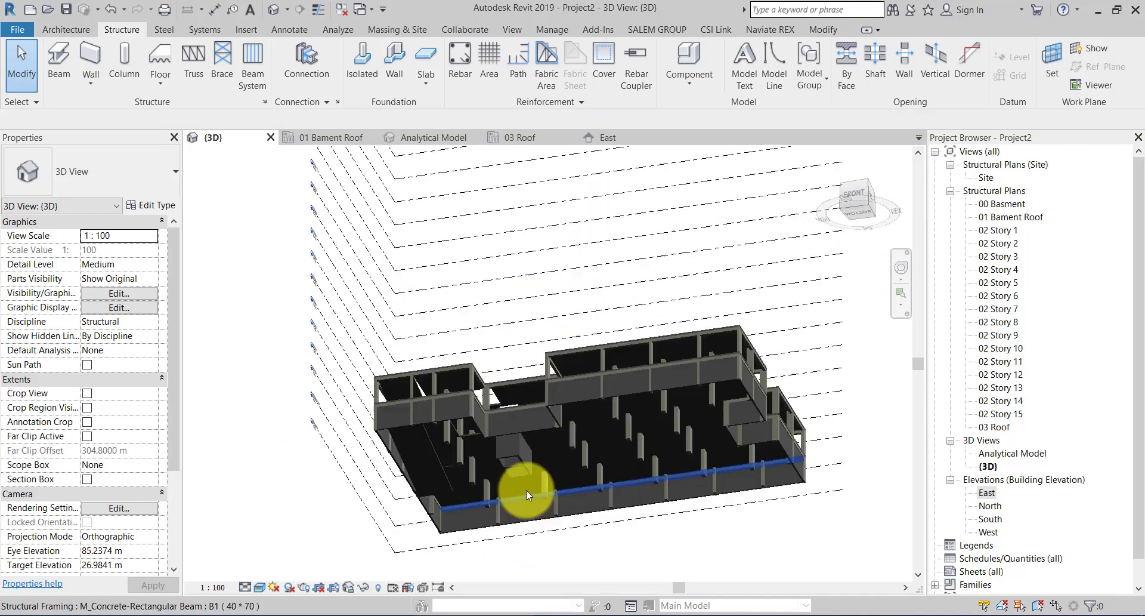
scroll(523, 448, "up", 5)
scroll(524, 448, "up", 3)
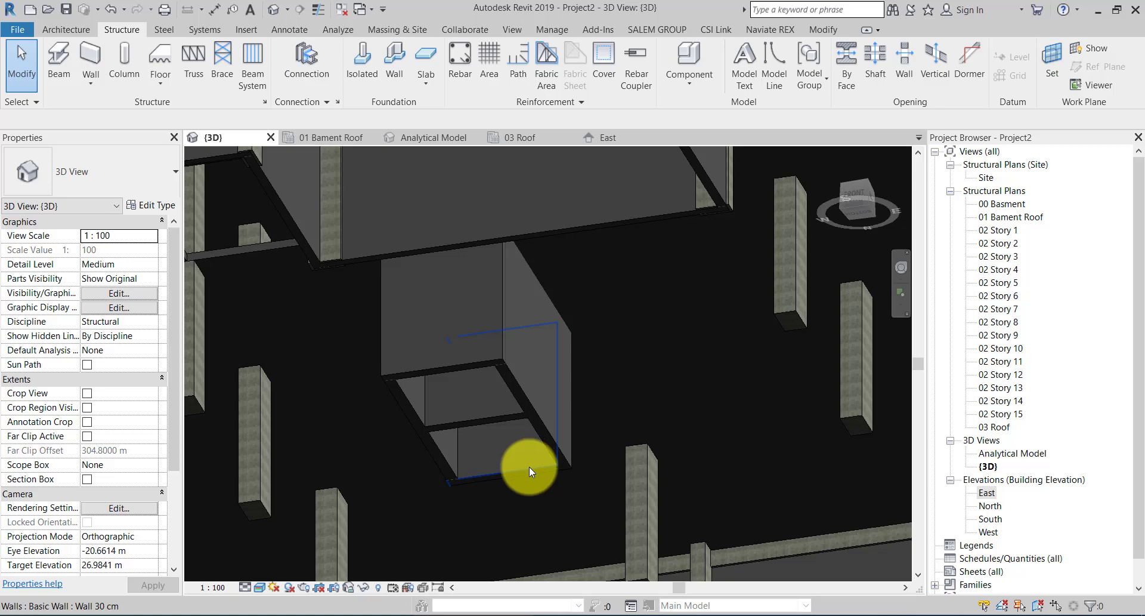
left_click(528, 467)
left_click(495, 380, "ctrl")
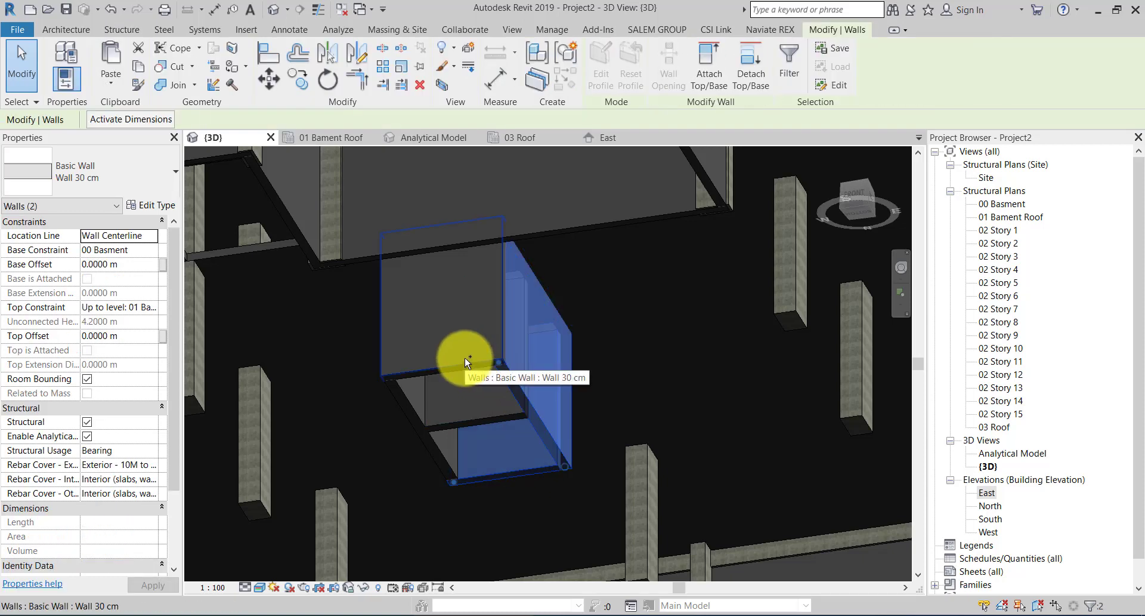
left_click(464, 356, "ctrl")
left_click(439, 420, "ctrl")
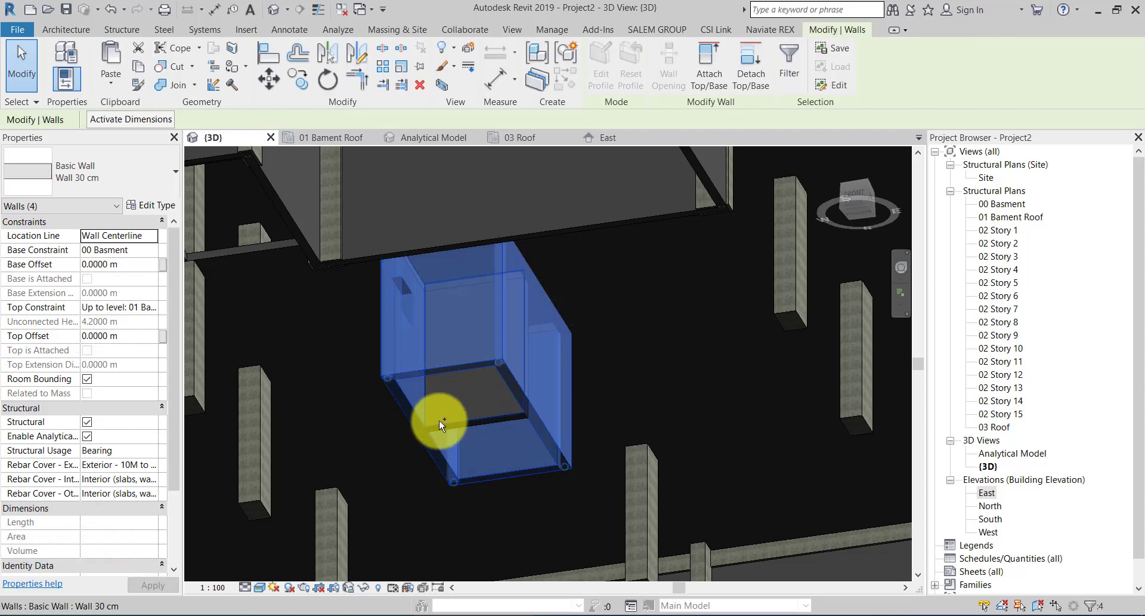
left_click(475, 421, "ctrl")
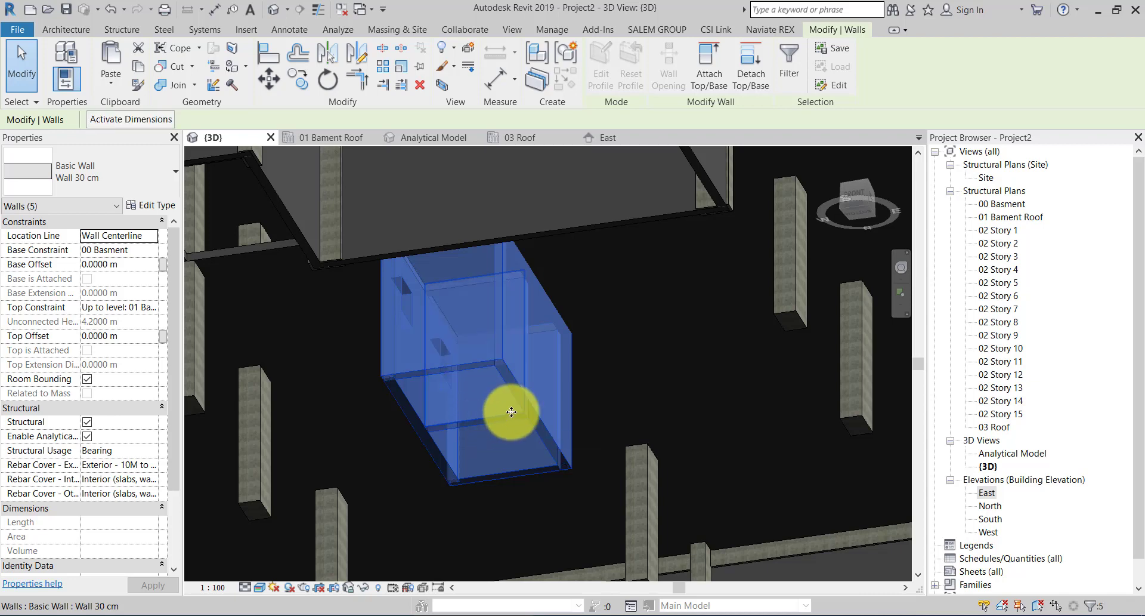
- Paste the five shaft walls Aligned to Selected Levels
left_click(119, 91)
left_click(135, 132)
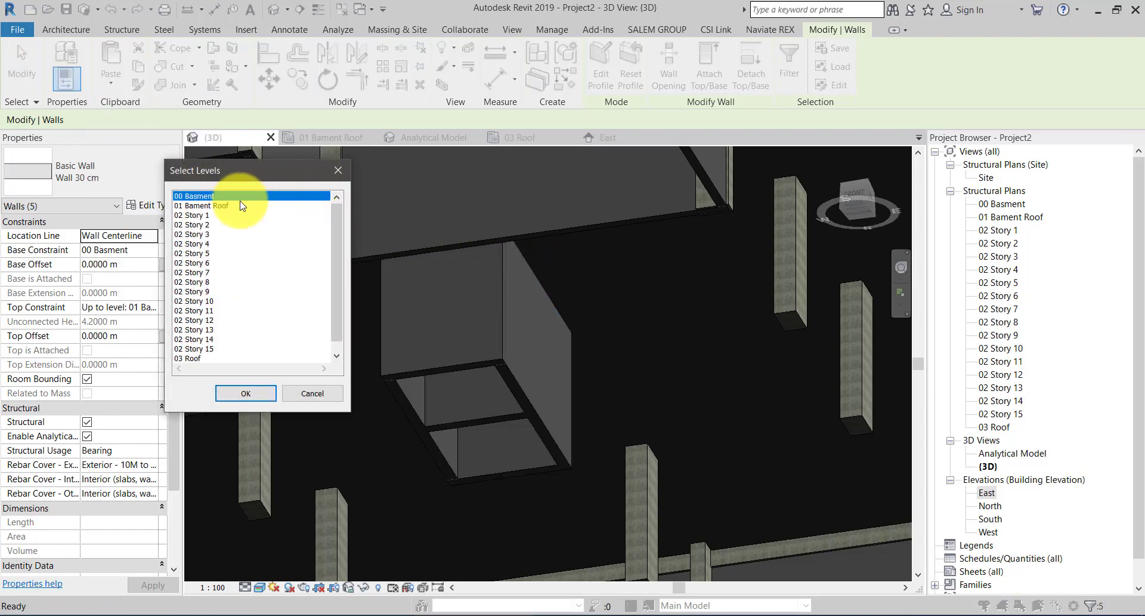
left_click(246, 393)
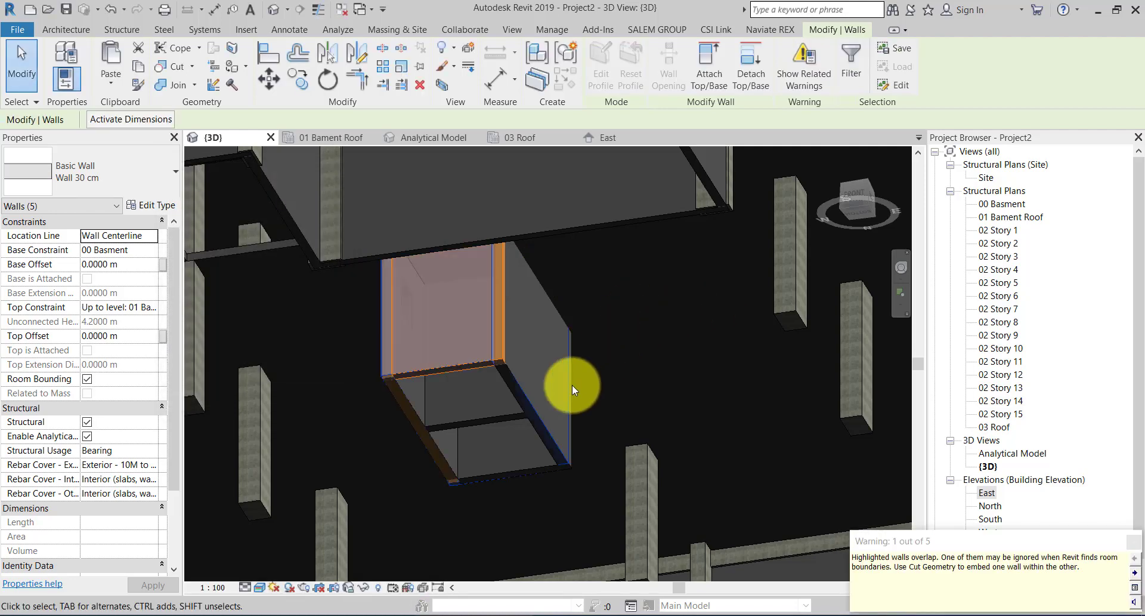
scroll(571, 390, "down", 5)
scroll(511, 485, "down", 3)
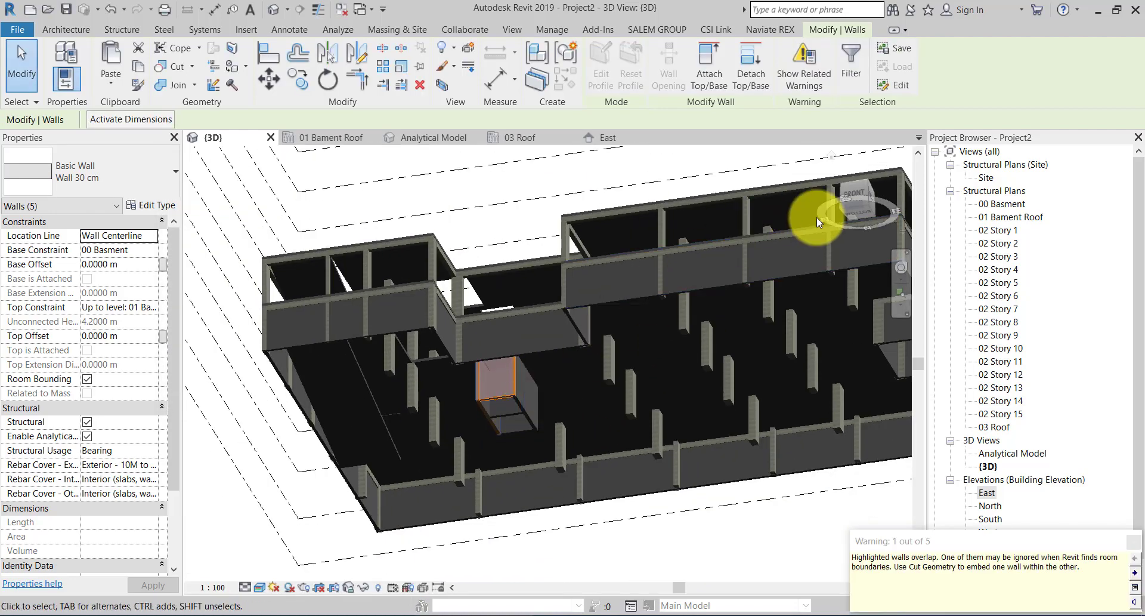
- Review the building from several angles, then reselect the basement shaft walls from above
left_click(834, 161)
scroll(582, 294, "up", 3)
scroll(520, 446, "up", 2)
scroll(520, 446, "up", 3)
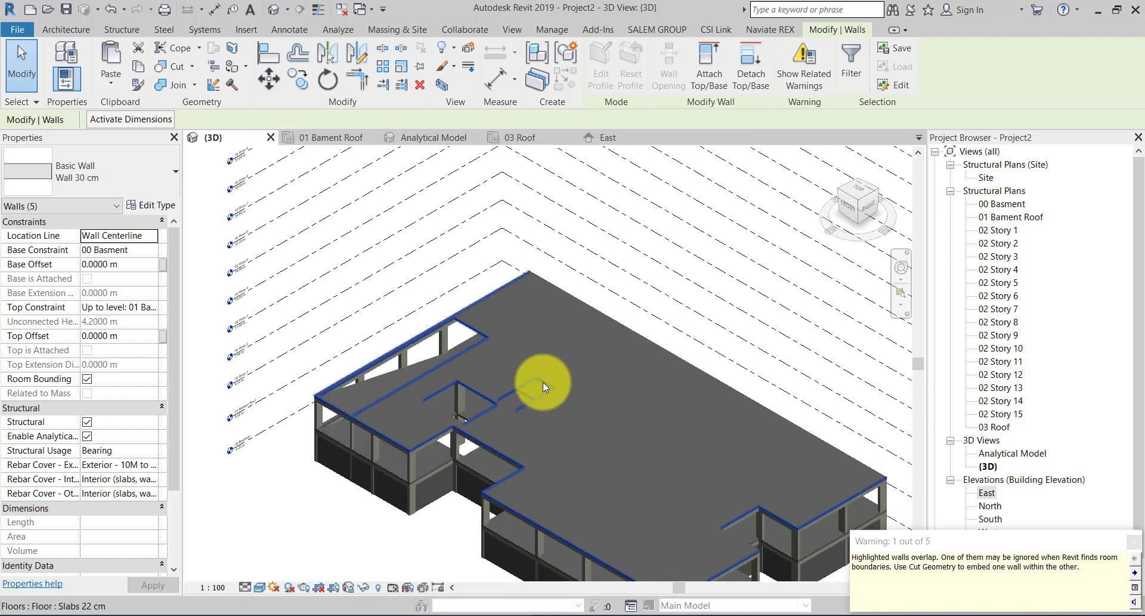
scroll(543, 382, "up", 3)
scroll(493, 420, "up", 2)
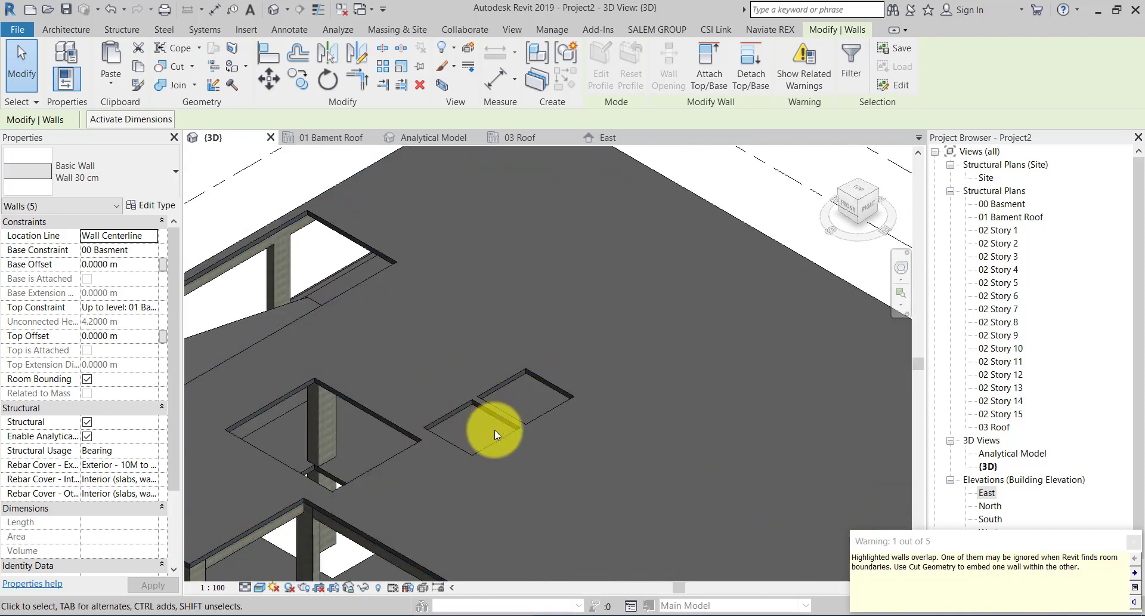
scroll(495, 430, "down", 3)
scroll(493, 404, "down", 2)
scroll(466, 467, "up", 3)
scroll(478, 352, "up", 1)
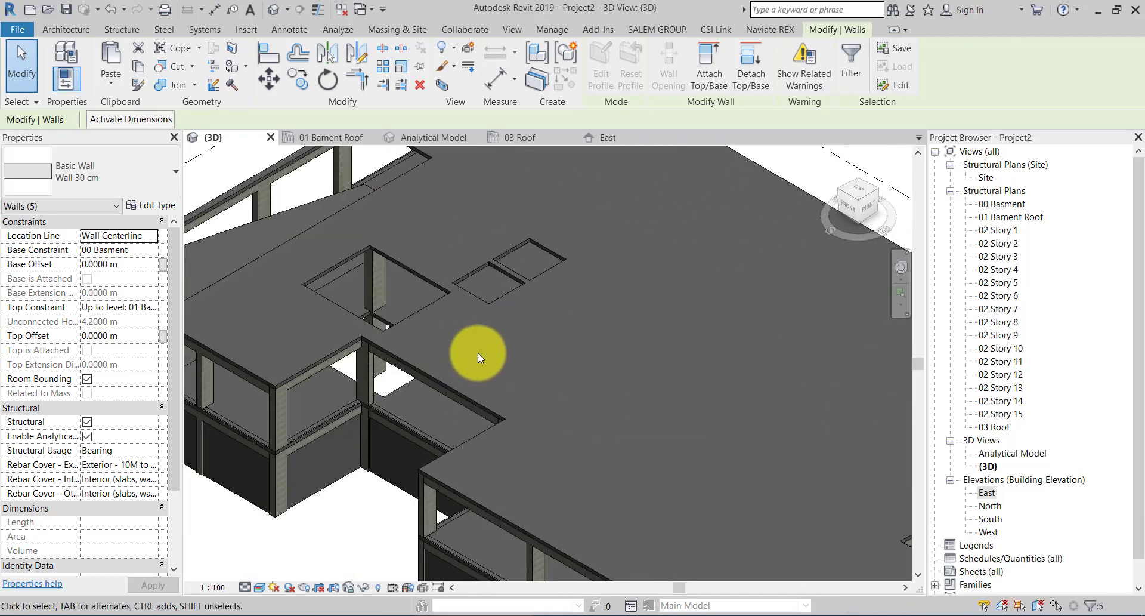
scroll(478, 352, "down", 2)
mouse_move(449, 453)
middle_mouse_down("shift")
mouse_move(511, 332)
mouse_move(535, 321)
mouse_move(525, 324)
mouse_move(524, 358)
middle_mouse_up("shift")
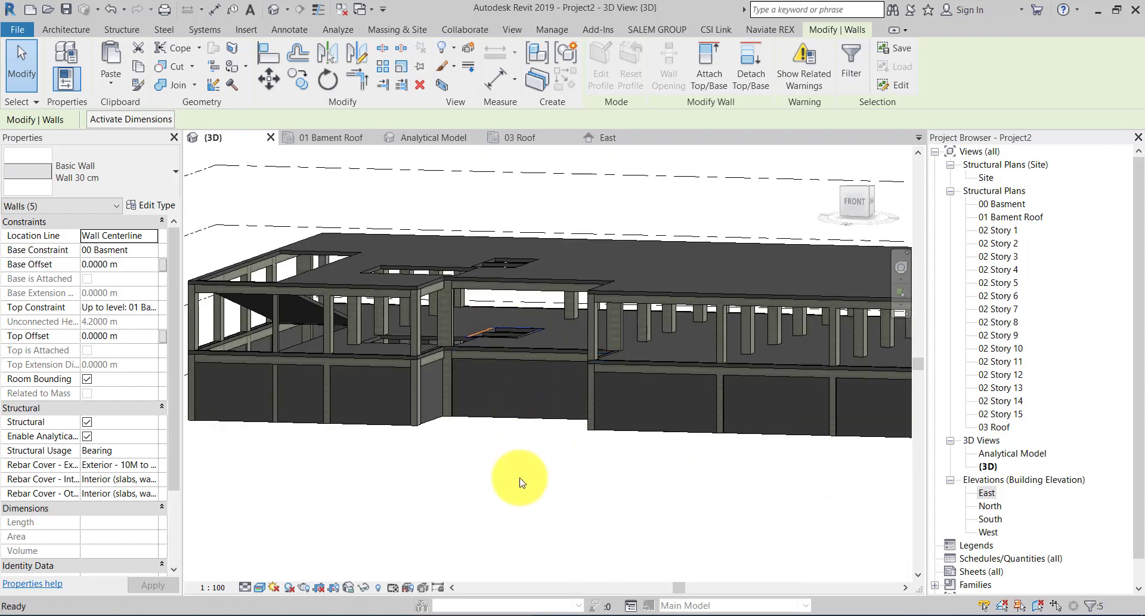
left_click(520, 482)
scroll(515, 460, "down", 3)
scroll(516, 457, "down", 2)
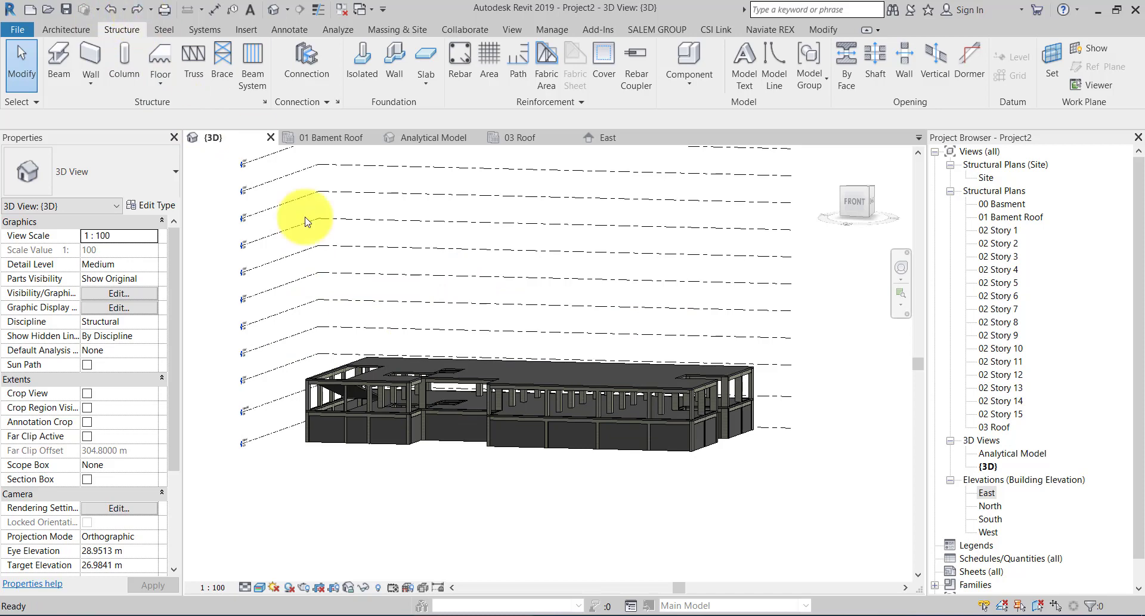
scroll(436, 468, "up", 4)
middle_click_drag(486, 473, 525, 323, "shift")
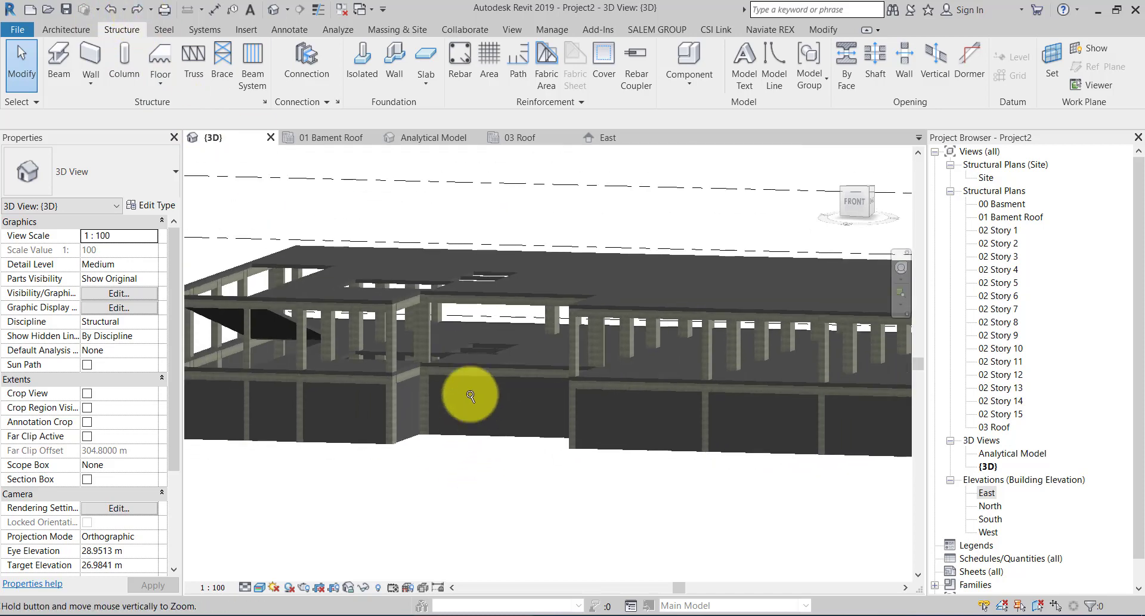
scroll(519, 430, "up", 3)
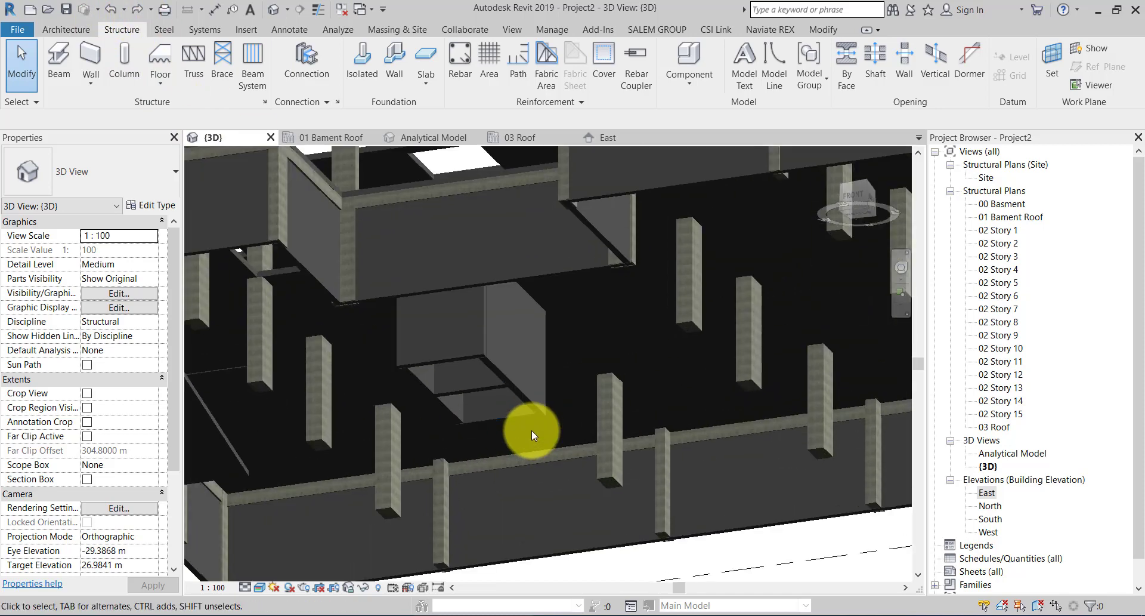
scroll(513, 399, "up", 2)
left_click(501, 349)
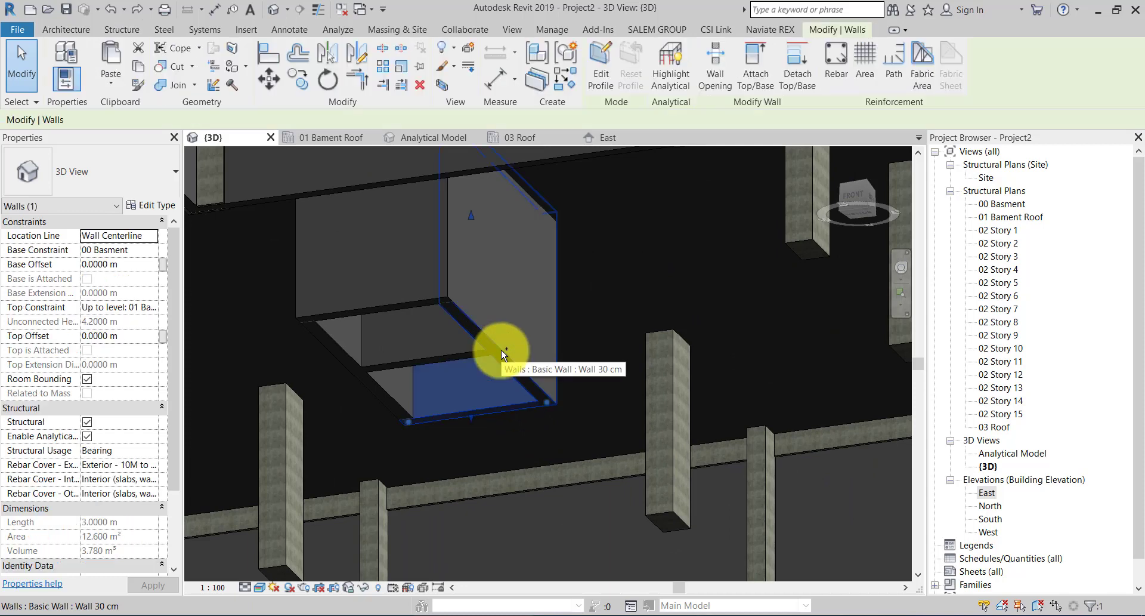
left_click(458, 350, "ctrl")
left_click(449, 352, "ctrl")
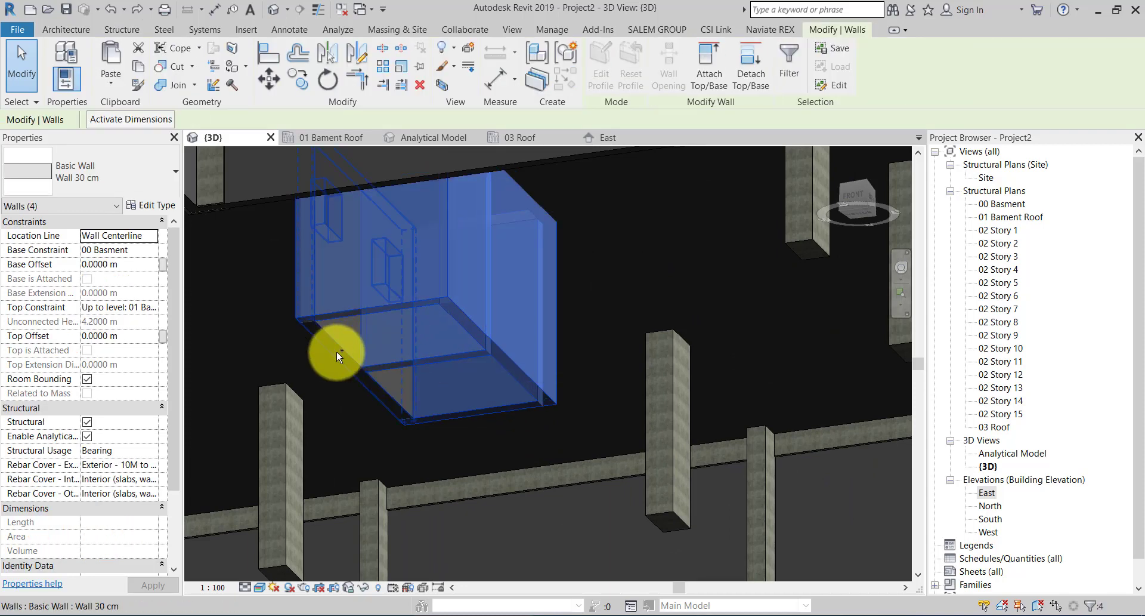
left_click(355, 350, "ctrl")
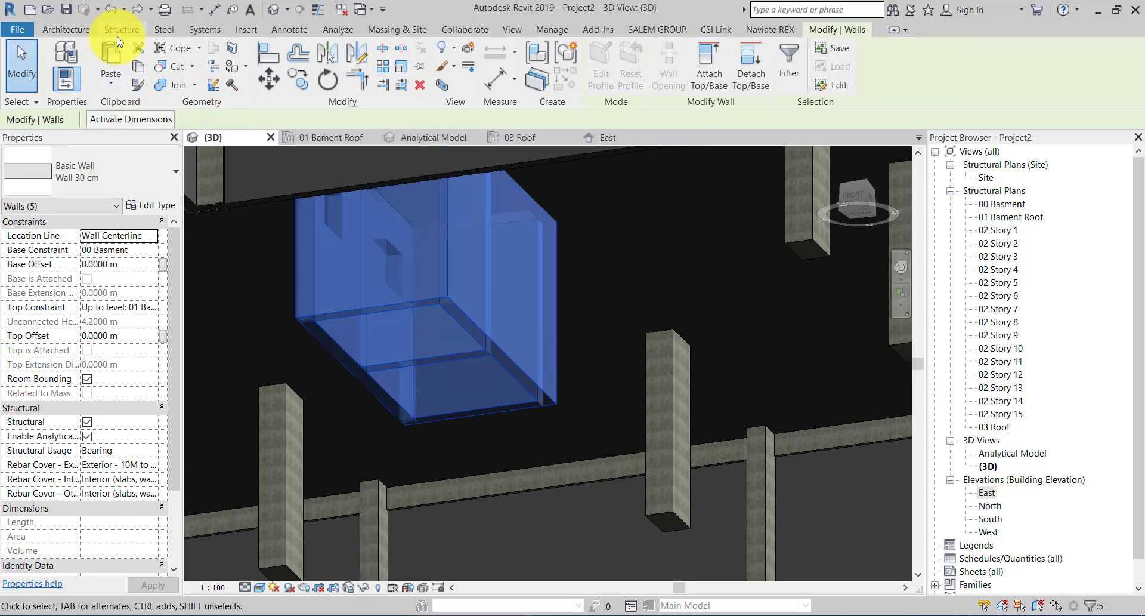
- Paste the reselected shaft walls onto 01 Bament Roof and return to the isometric overview
left_click(124, 87)
left_click(158, 136)
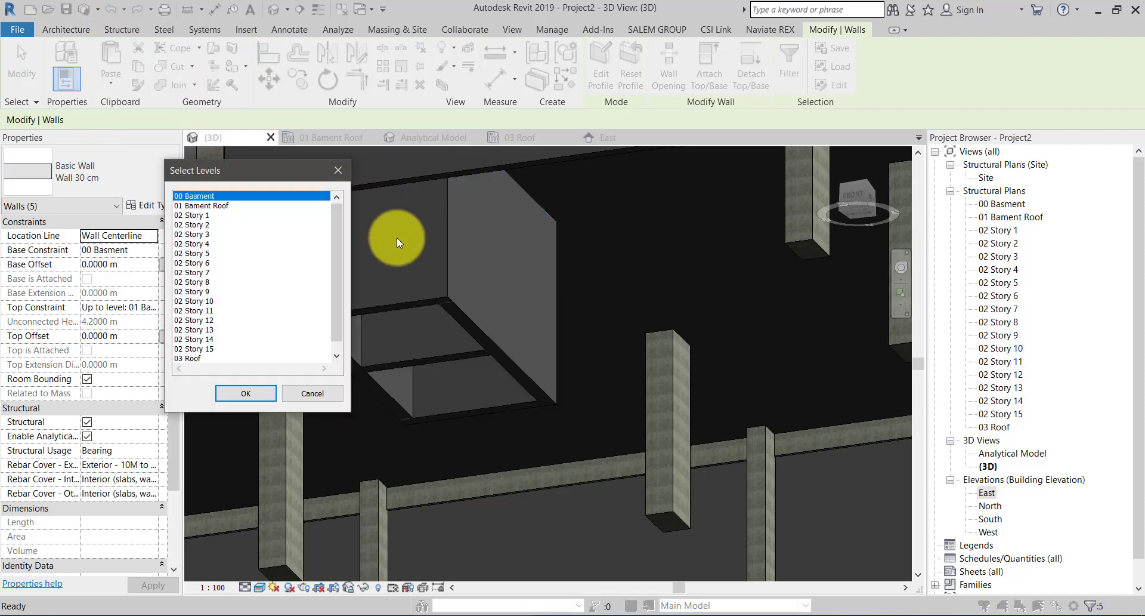
double_click(198, 213)
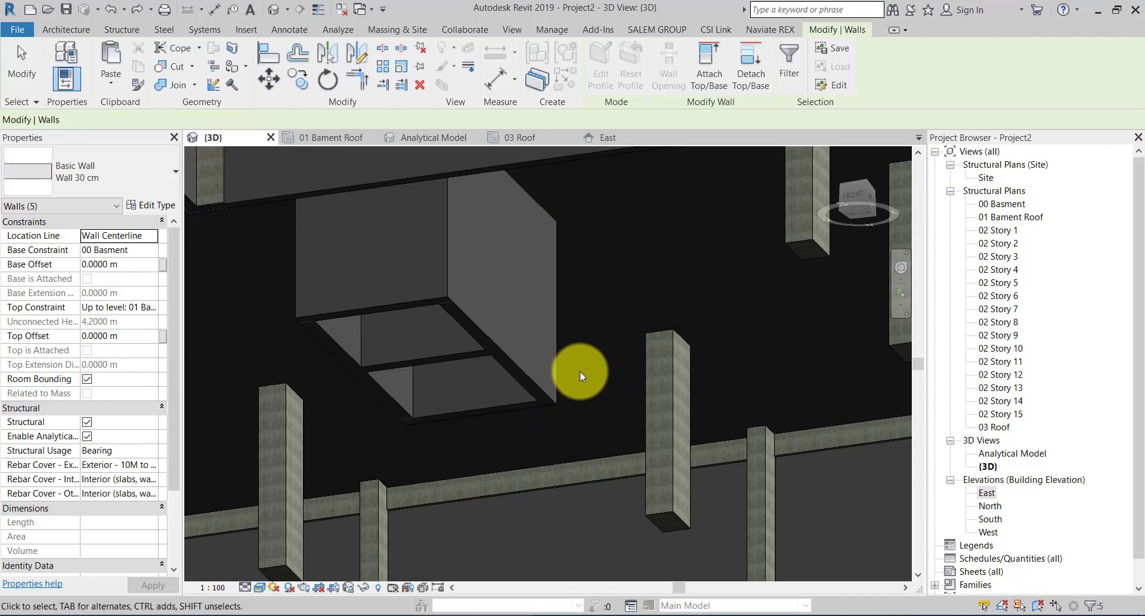
scroll(580, 371, "down", 5)
scroll(567, 311, "up", 5)
scroll(549, 317, "up", 2)
scroll(542, 350, "down", 4)
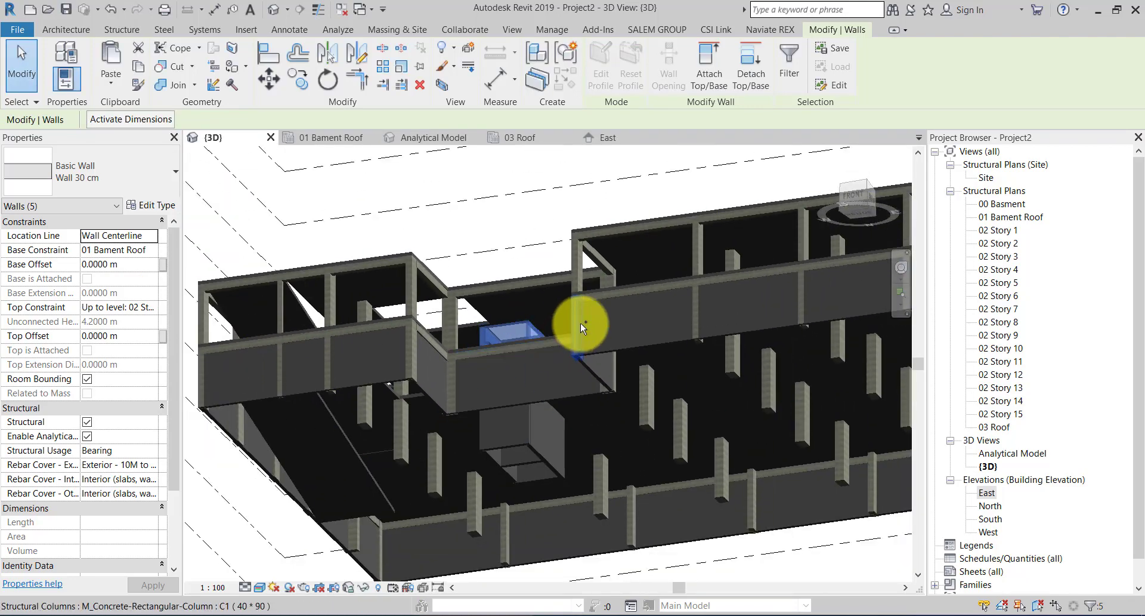
mouse_move(511, 325)
middle_mouse_down("shift")
mouse_move(583, 494)
mouse_move(576, 481)
middle_mouse_up("shift")
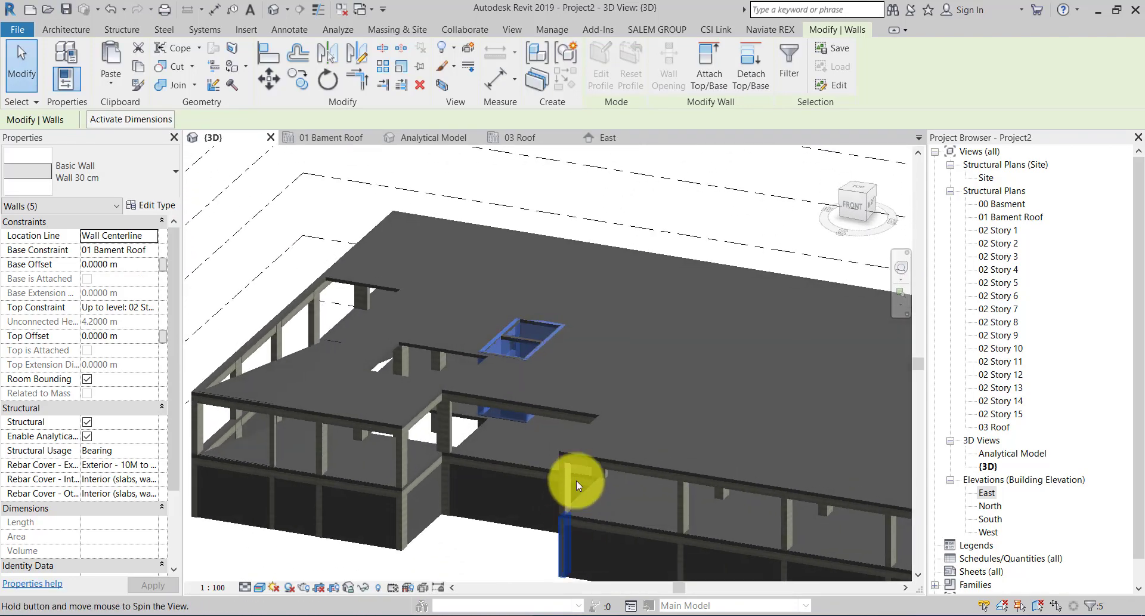
left_click(832, 158)
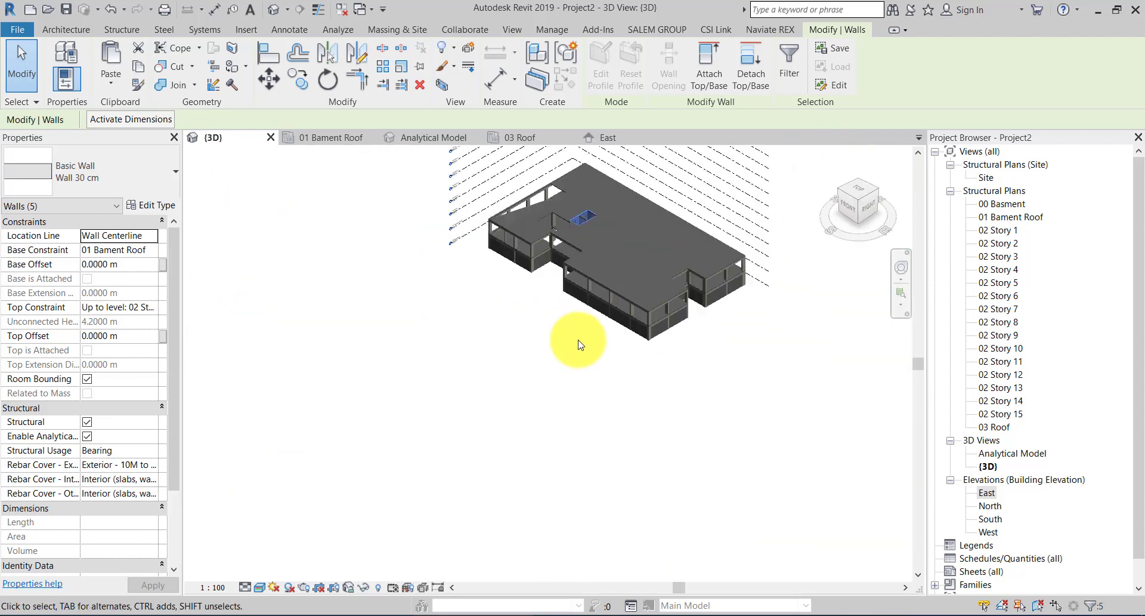
left_click(827, 424)
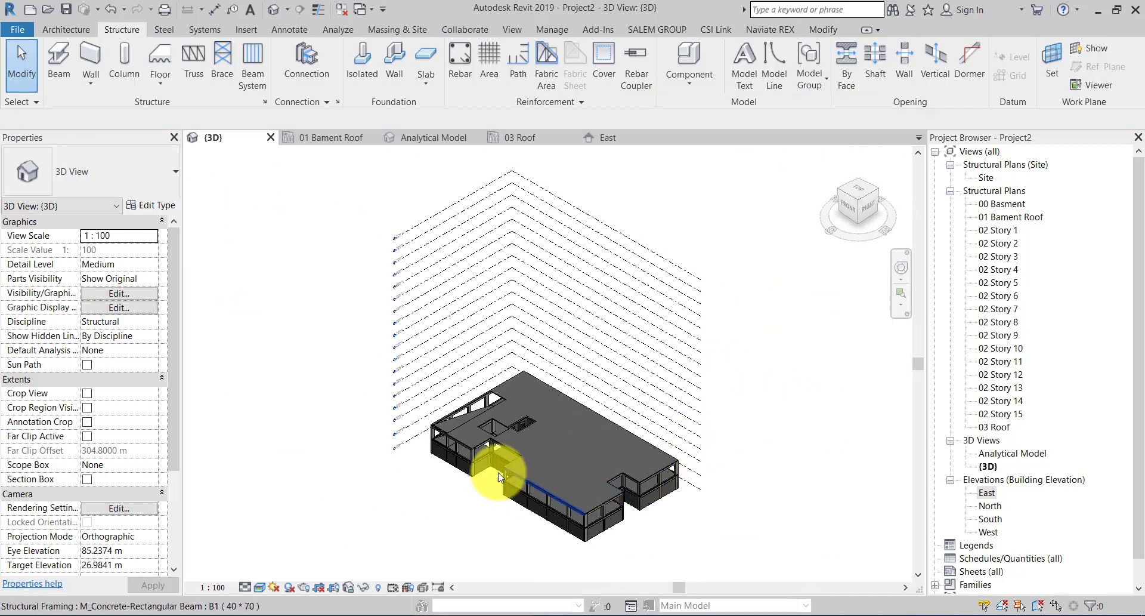
- Inspect the sloped ramp floor in 3D, then open the 02 Story 1 plan and select its slab
scroll(478, 438, "up", 3)
scroll(450, 420, "up", 3)
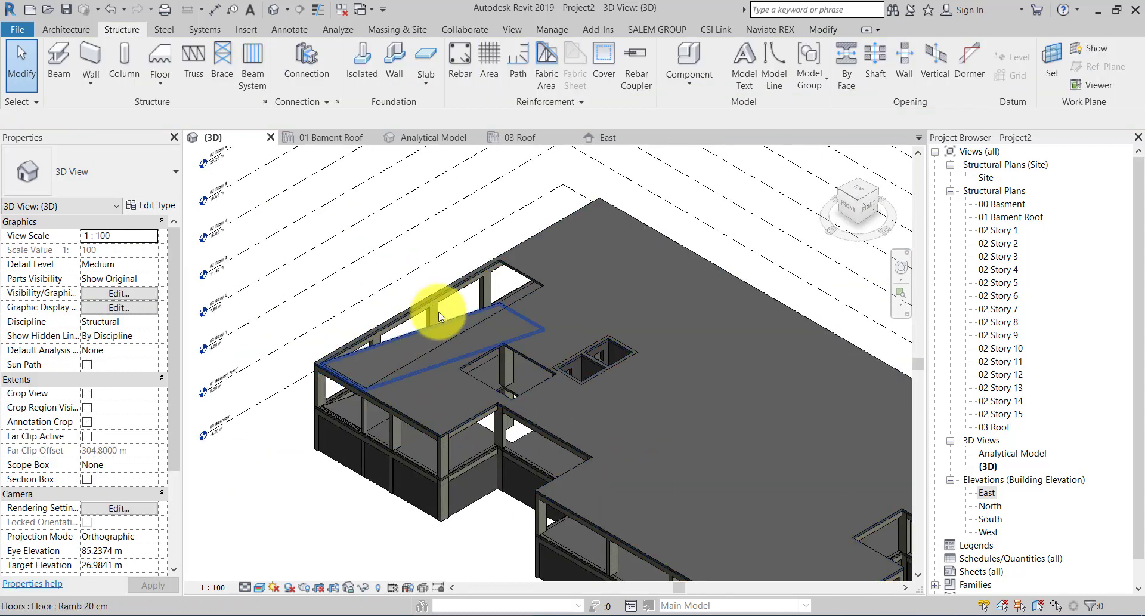
scroll(373, 359, "up", 1)
scroll(374, 359, "up", 2)
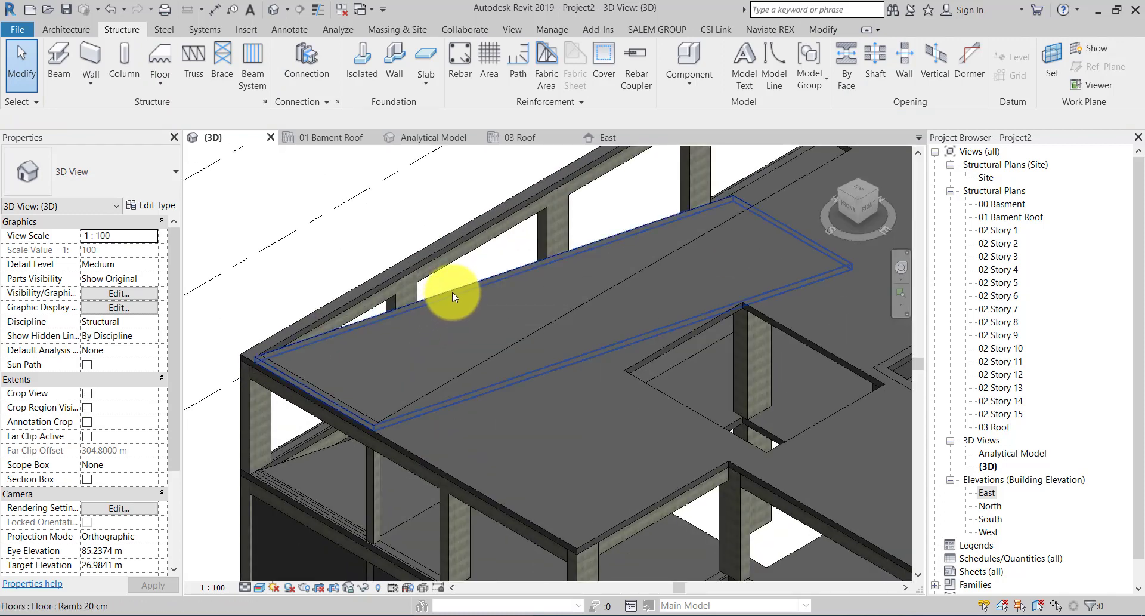
left_click(452, 291)
key("Escape")
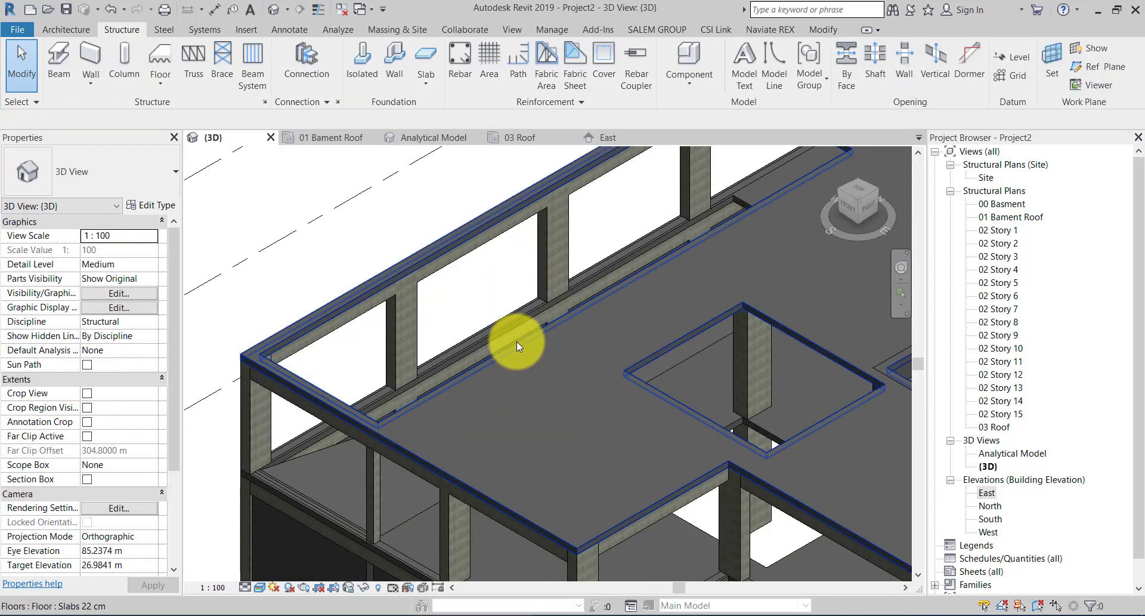
scroll(517, 341, "down", 3)
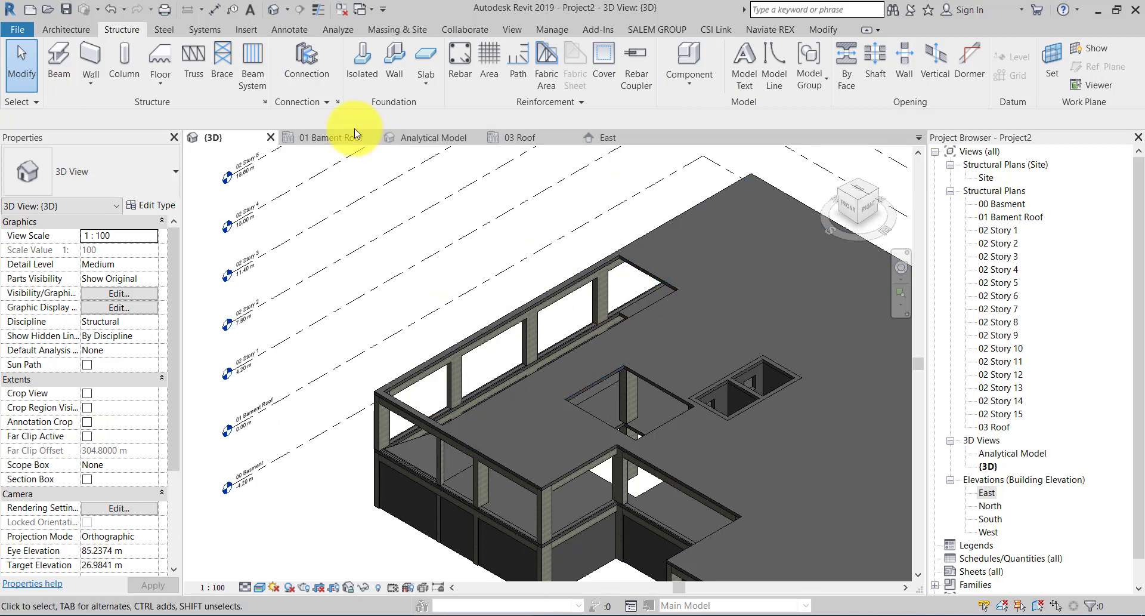
double_click(1002, 232)
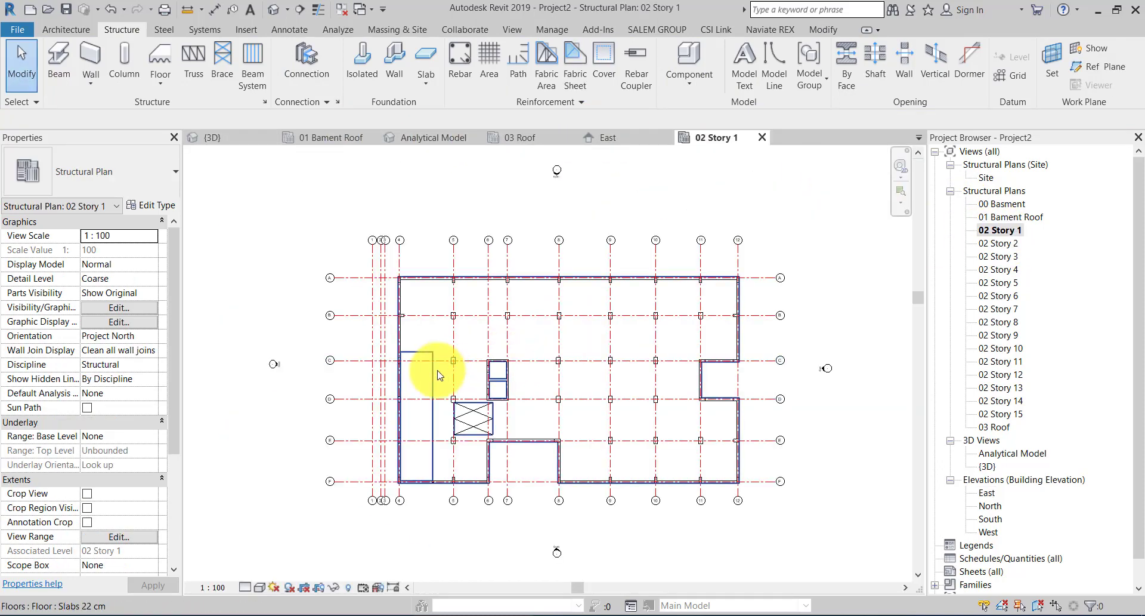
left_click(440, 375)
- In the 02 Story 1 slab sketch, delete the ramp opening lines plus the extra bottom and inner-left lines
left_click(612, 77)
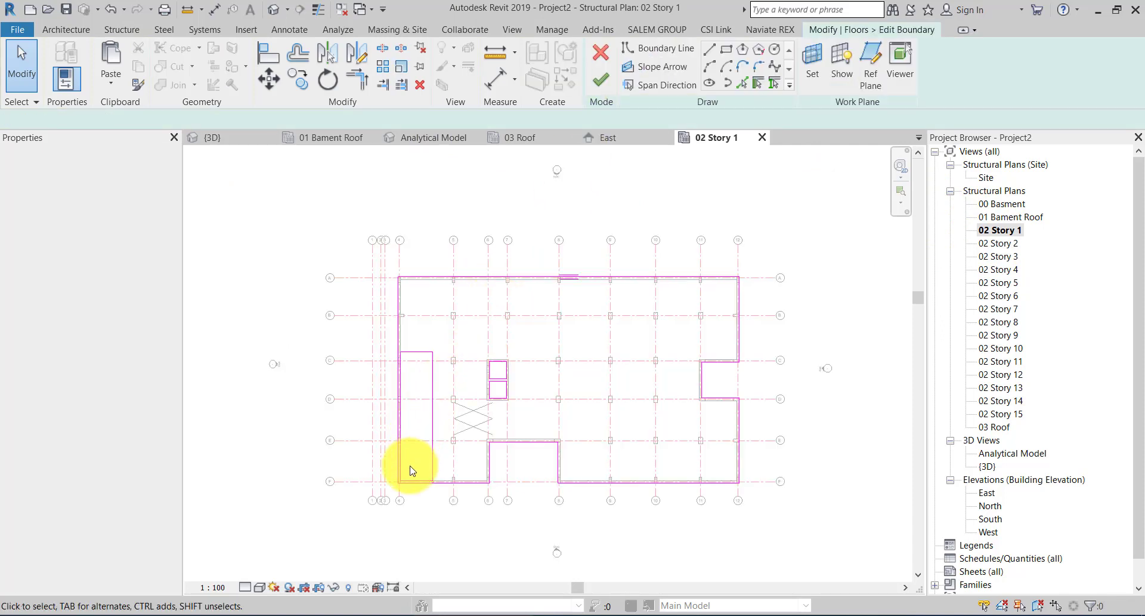
scroll(411, 471, "up", 3)
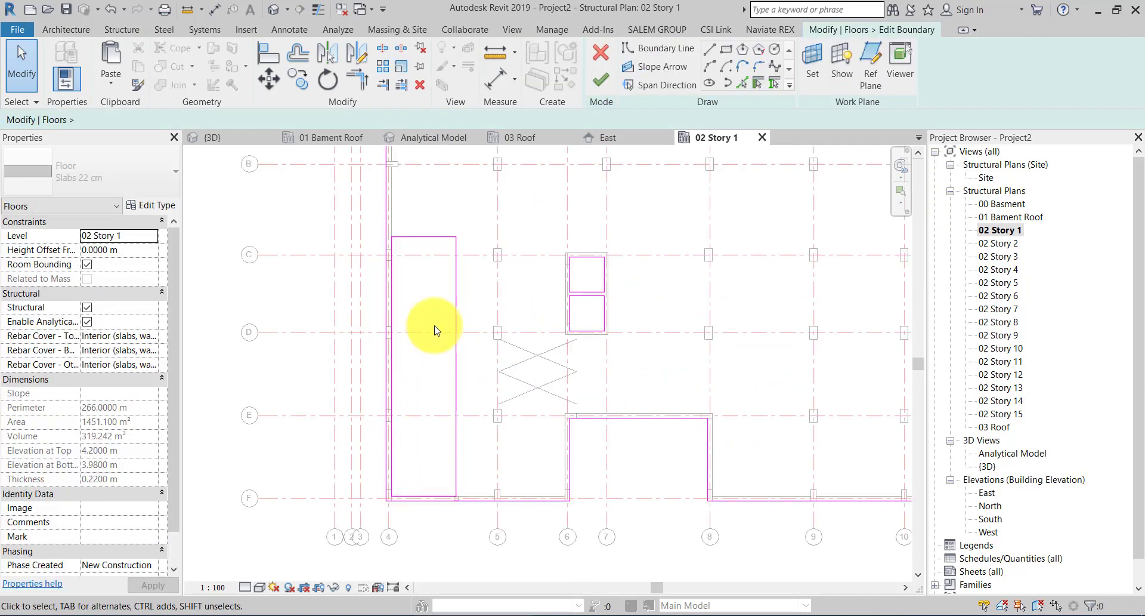
left_click(445, 241)
key("Delete")
scroll(394, 507, "up", 2)
scroll(454, 493, "up", 3)
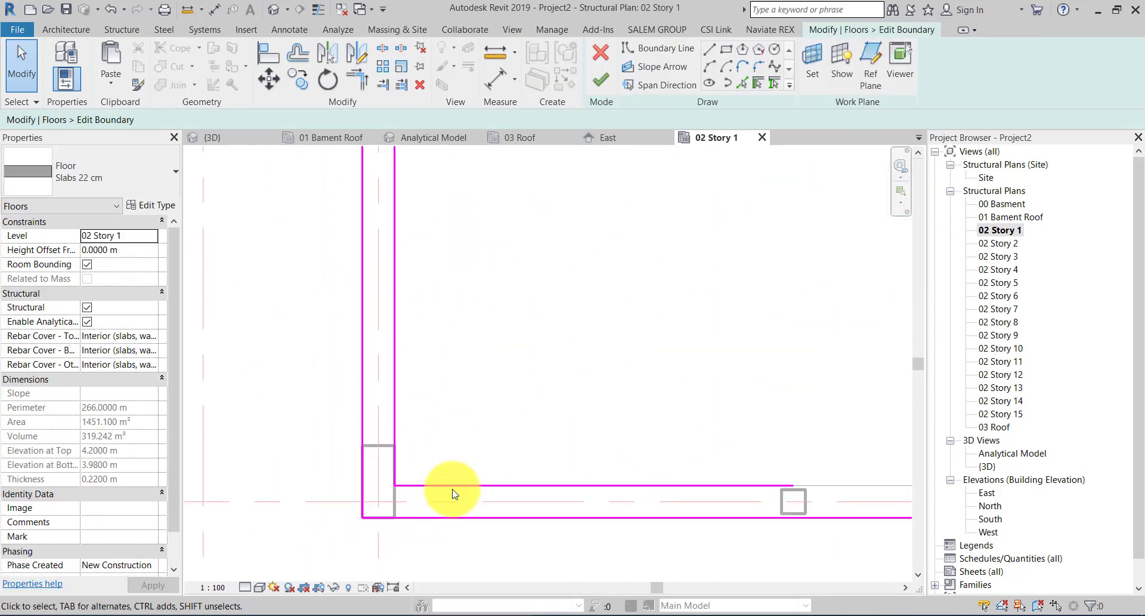
left_click(481, 485)
key("Delete")
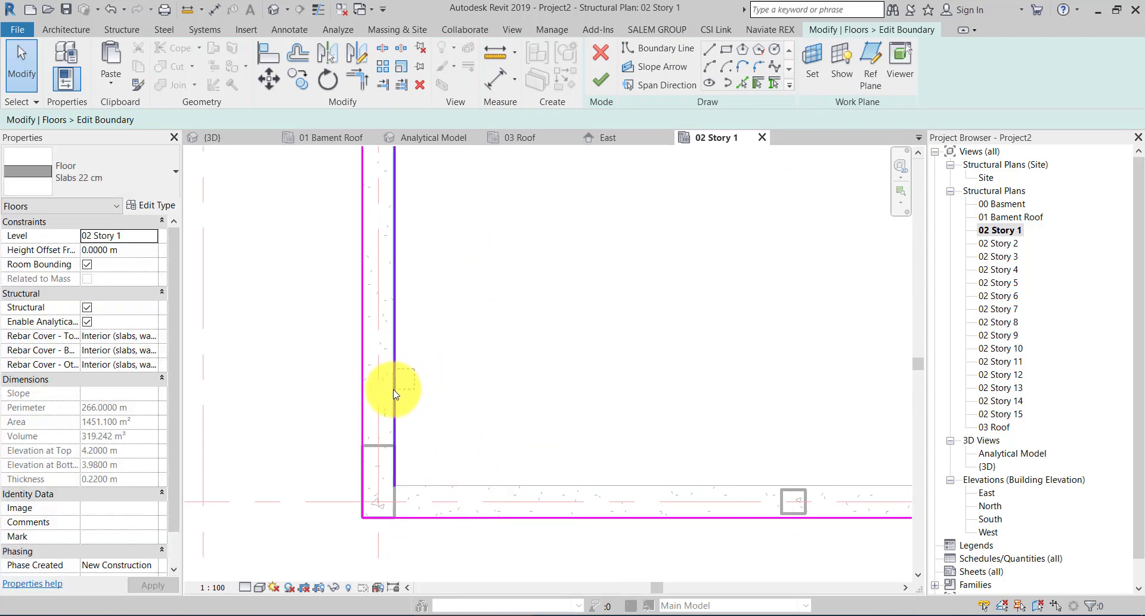
left_click(394, 393)
key("Delete")
scroll(439, 388, "down", 3)
middle_click_drag(439, 388, 539, 409)
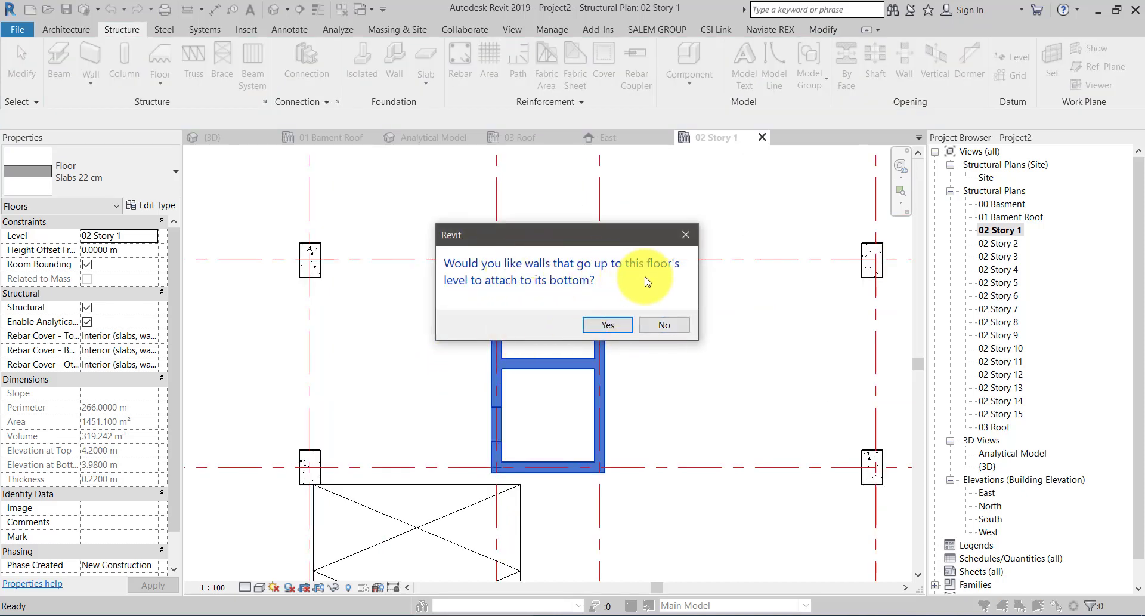
- Finish the boundary edit and answer the wall-attach prompt, giving a 1551.1 m² slab
left_click(650, 325)
scroll(457, 364, "down", 3)
scroll(477, 393, "down", 2)
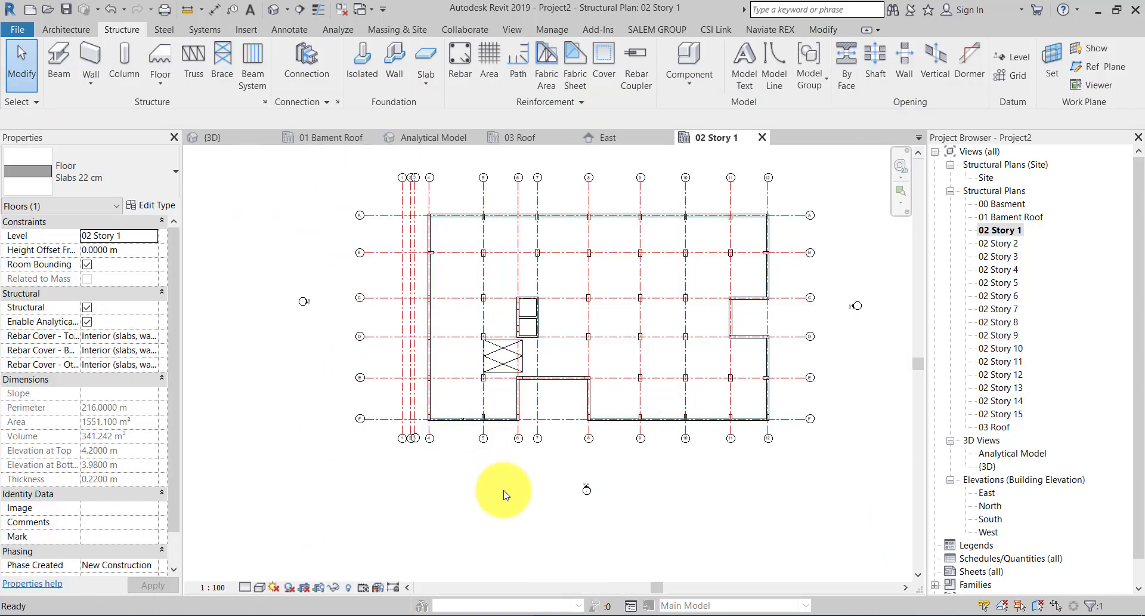
left_click(504, 494)
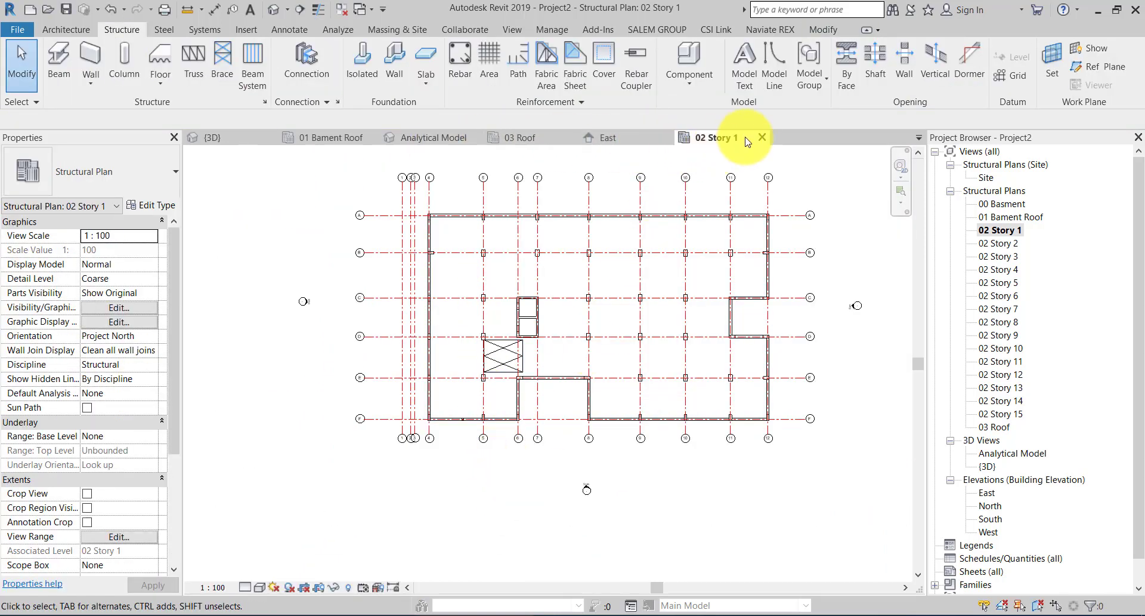
- Close the 02 Story 1 plan and zoom into the 3D model to check a column's levels
left_click(762, 139)
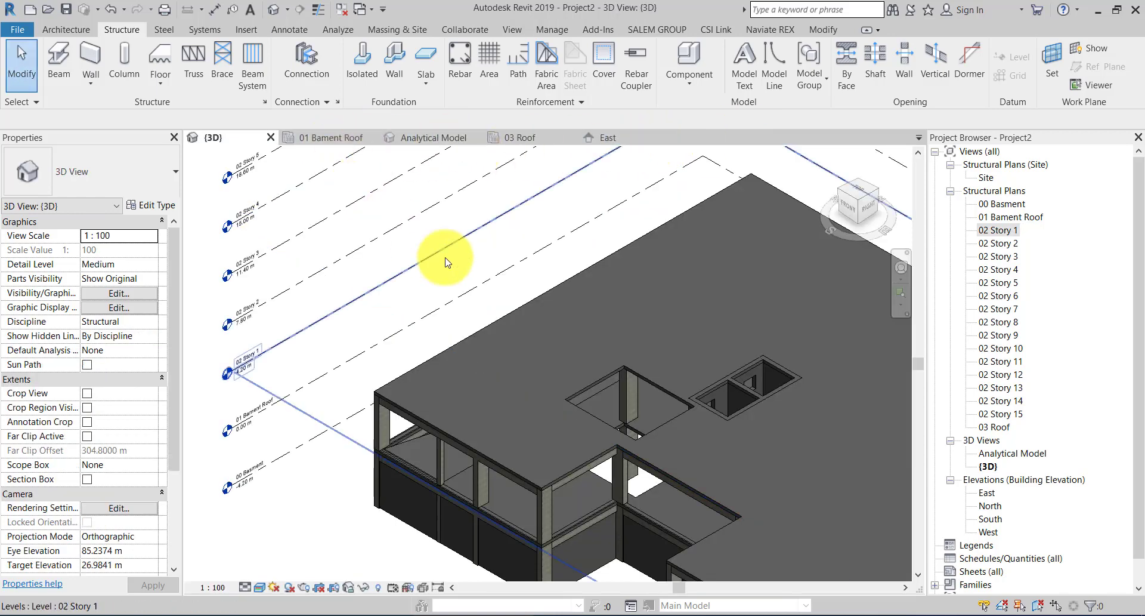
mouse_move(447, 256)
middle_mouse_down()
mouse_move(525, 367)
mouse_move(603, 396)
mouse_move(524, 364)
mouse_move(524, 394)
mouse_move(586, 250)
mouse_move(639, 297)
mouse_move(621, 333)
mouse_move(538, 334)
mouse_move(519, 358)
mouse_move(519, 271)
mouse_move(614, 263)
mouse_move(666, 284)
mouse_move(654, 266)
mouse_move(626, 299)
middle_mouse_up()
scroll(266, 368, "up", 3)
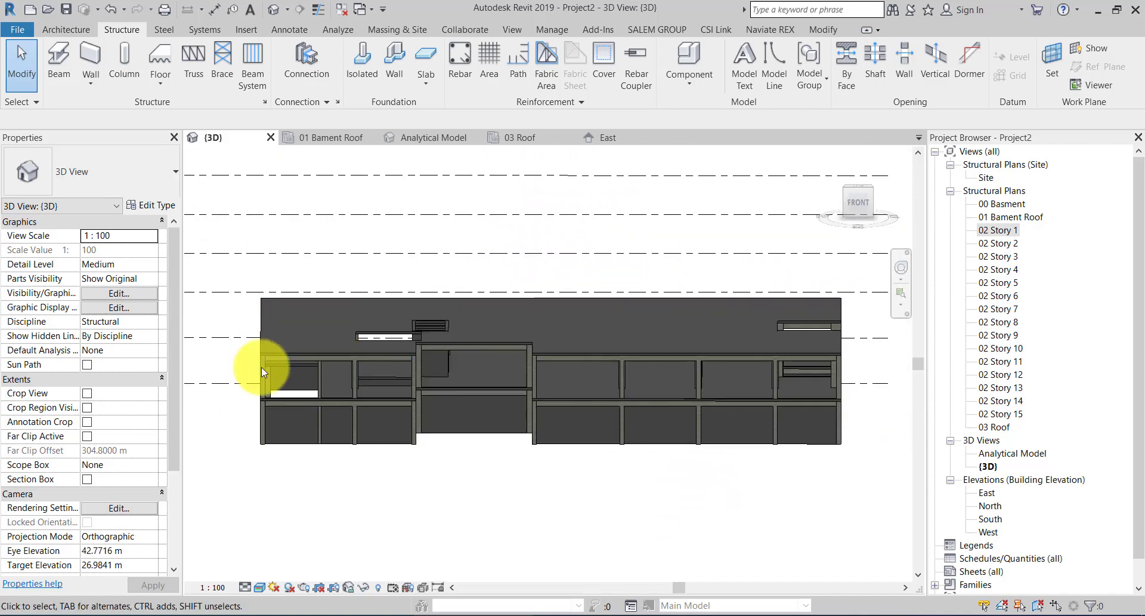
scroll(283, 346, "up", 3)
scroll(282, 346, "up", 3)
left_click(349, 362)
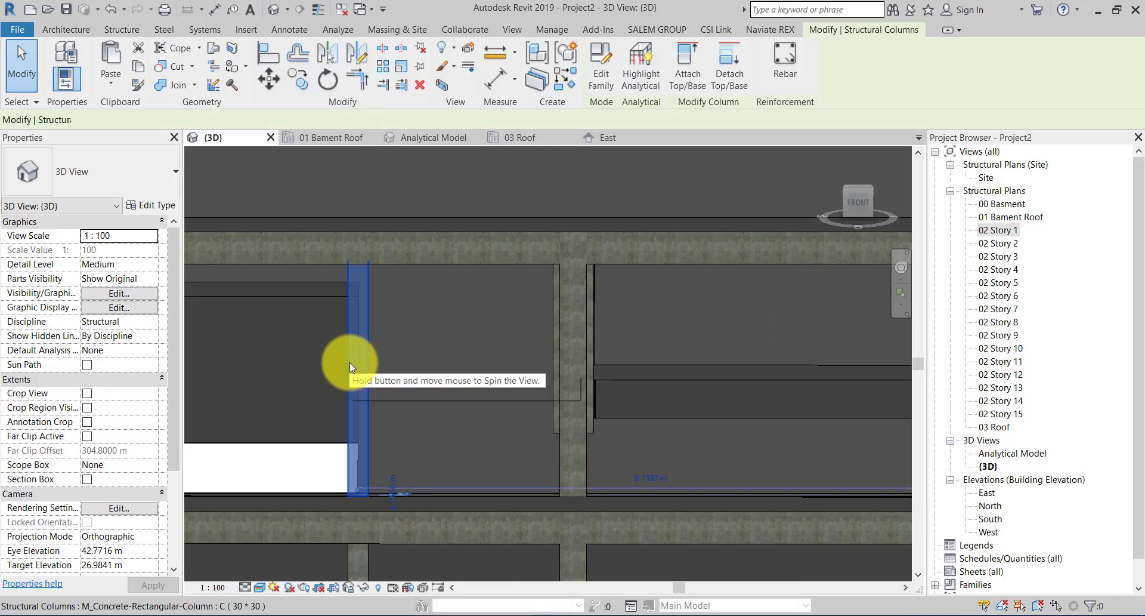
scroll(381, 477, "down", 3)
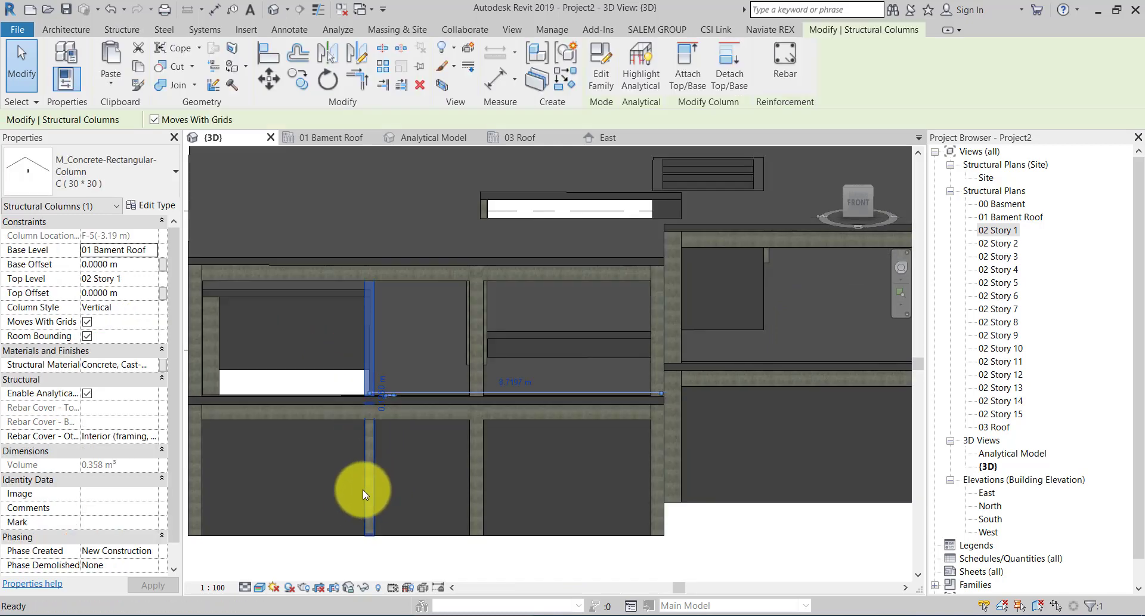
key("Escape")
- Orbit to front and top-down angles, then reset the 3D view to Home
mouse_move(372, 436)
middle_mouse_down("shift")
mouse_move(460, 422)
mouse_move(416, 391)
mouse_move(476, 404)
mouse_move(445, 480)
mouse_move(421, 491)
middle_mouse_up("shift")
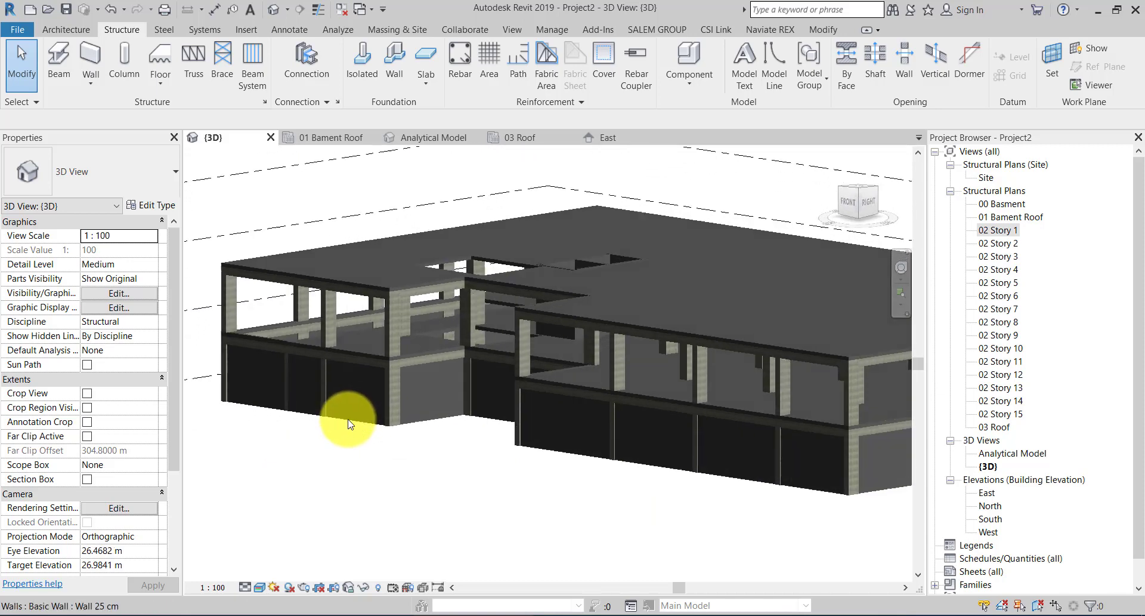
middle_click_drag(797, 228, 832, 167, "shift")
left_click(831, 156)
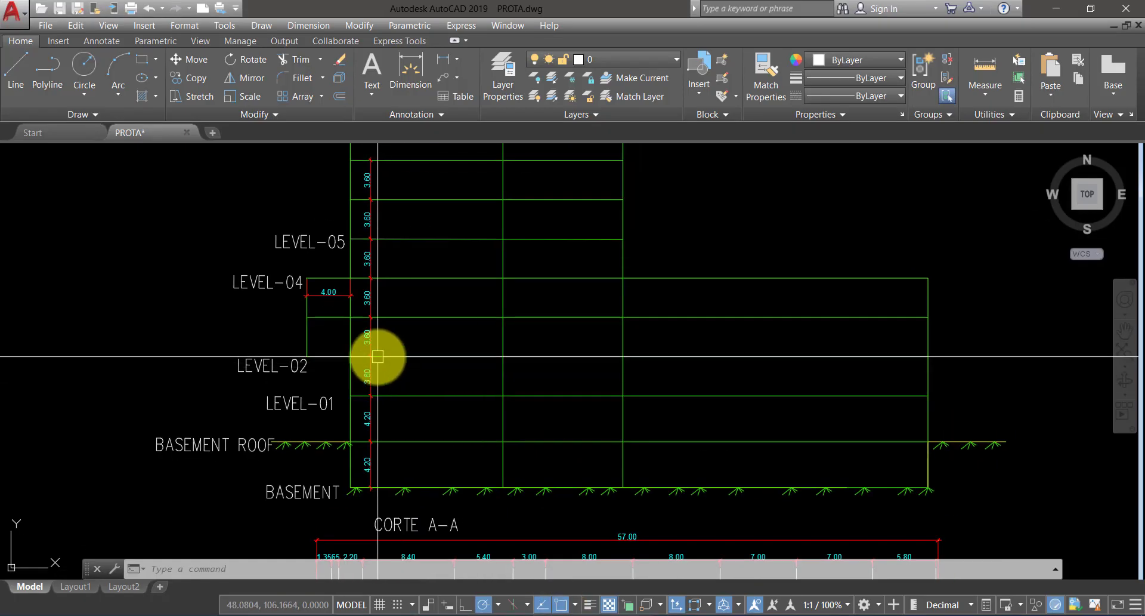
scroll(307, 364, "up", 2)
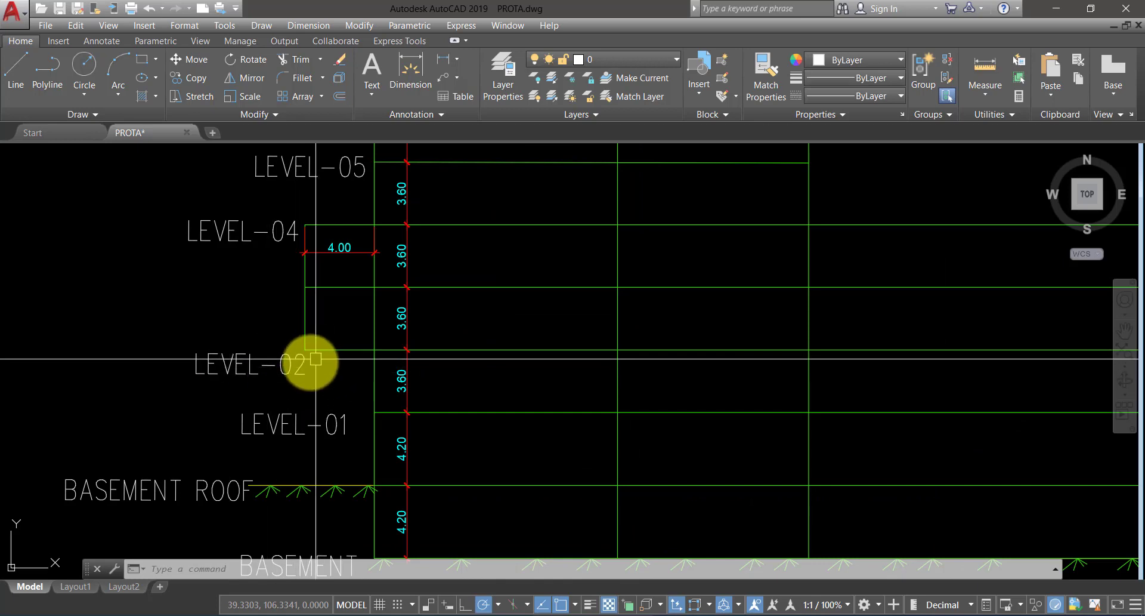
scroll(312, 362, "down", 2)
scroll(327, 287, "down", 2)
scroll(522, 404, "down", 3)
scroll(411, 461, "up", 2)
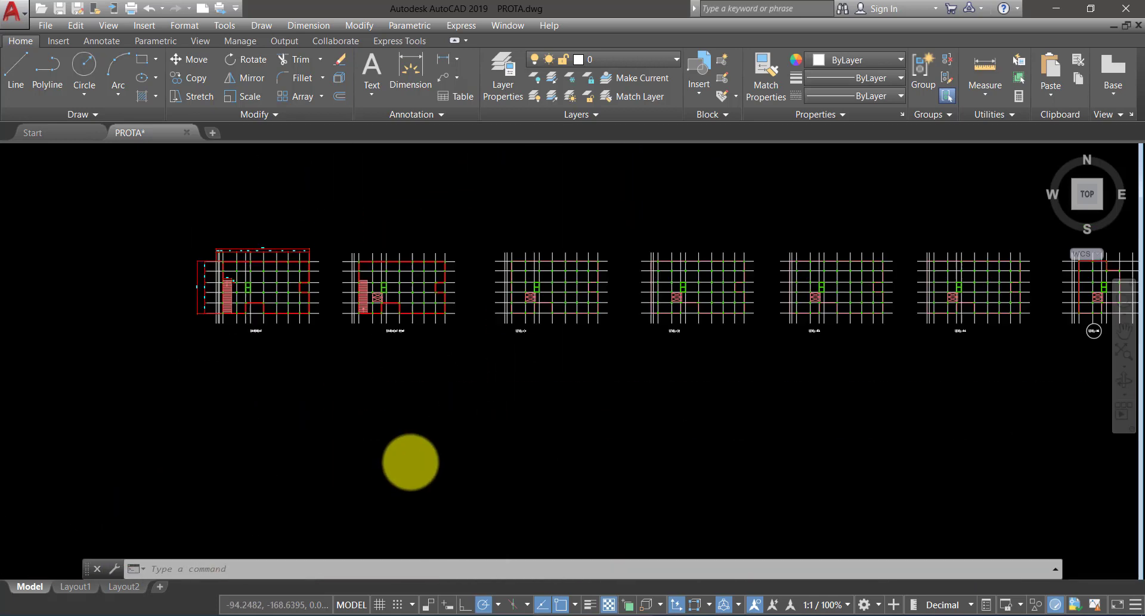
scroll(514, 470, "up", 1)
scroll(417, 383, "up", 2)
scroll(443, 409, "up", 1)
scroll(650, 373, "down", 2)
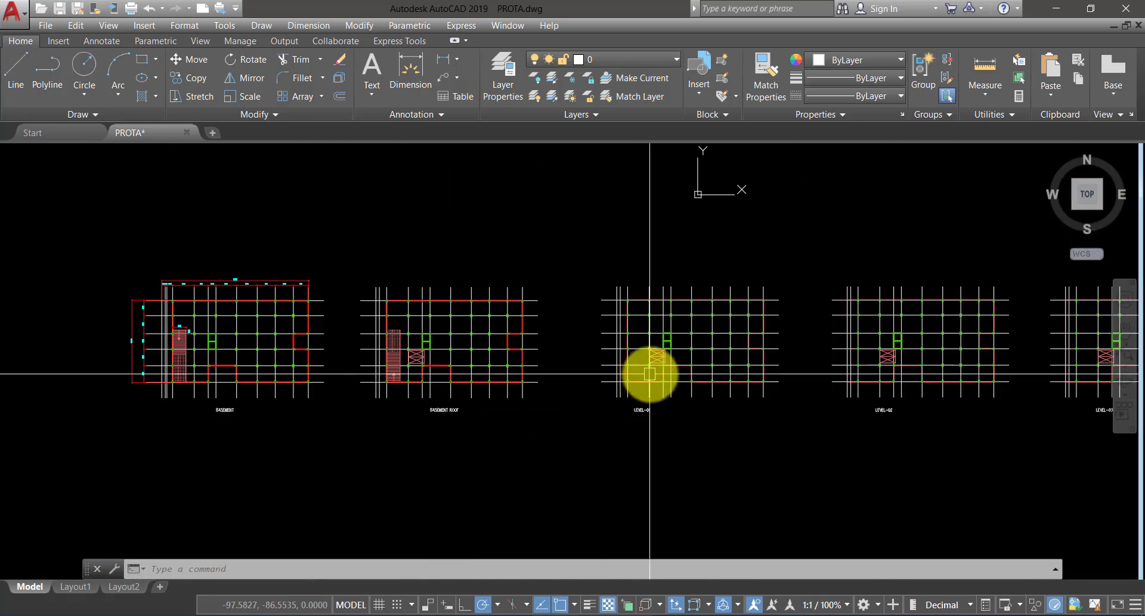
scroll(662, 394, "up", 5)
scroll(448, 460, "down", 1)
scroll(447, 345, "down", 1)
scroll(507, 367, "up", 2)
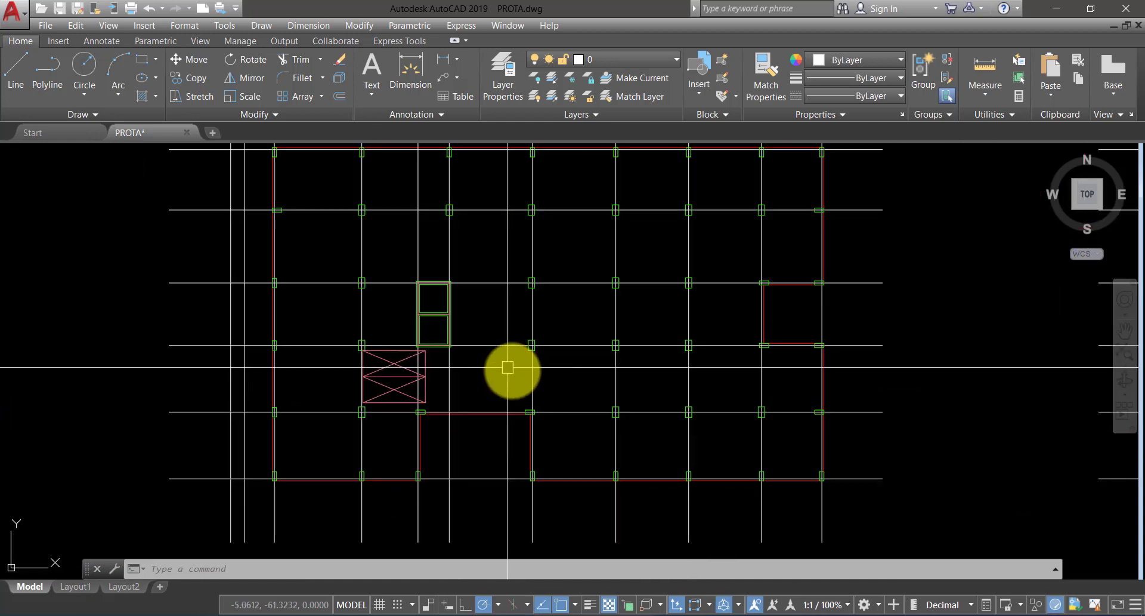
scroll(508, 367, "down", 1)
mouse_move(765, 468)
middle_mouse_down()
mouse_move(732, 458)
mouse_move(599, 468)
middle_mouse_up()
middle_click_drag(754, 366, 621, 376)
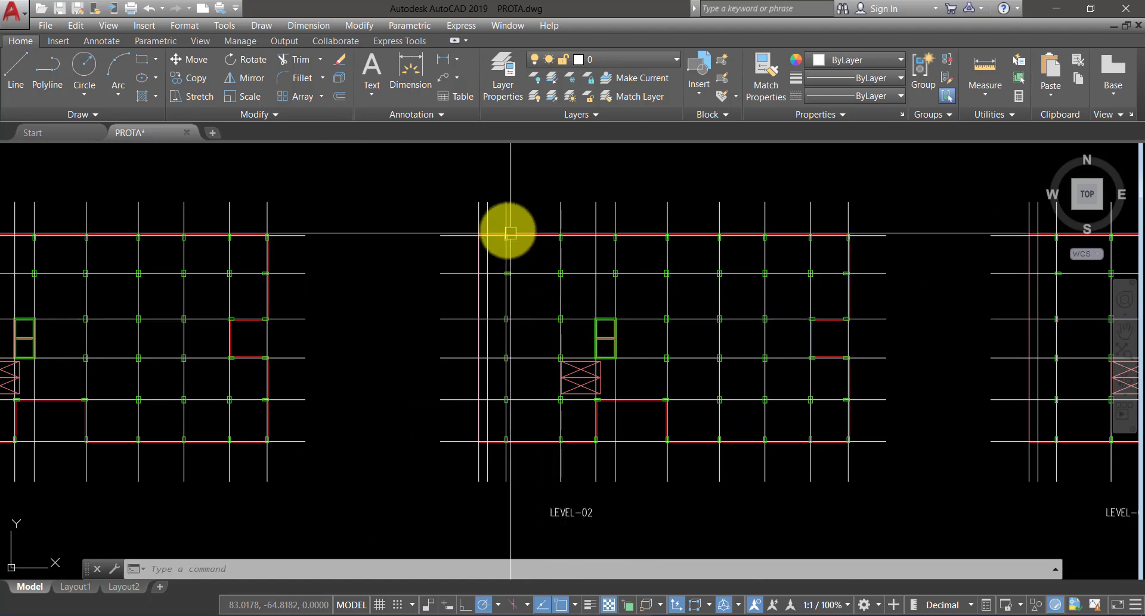
scroll(510, 232, "up", 5)
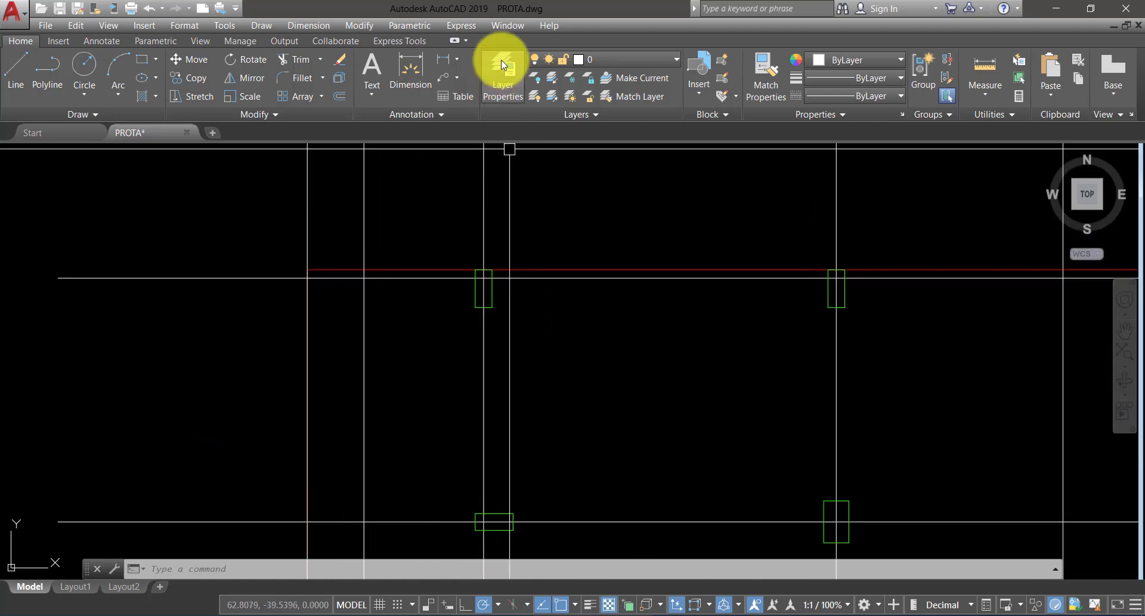
- Add a 4.20 linear dimension from the LEVEL-02 slab corner to the grid line
left_click(437, 56)
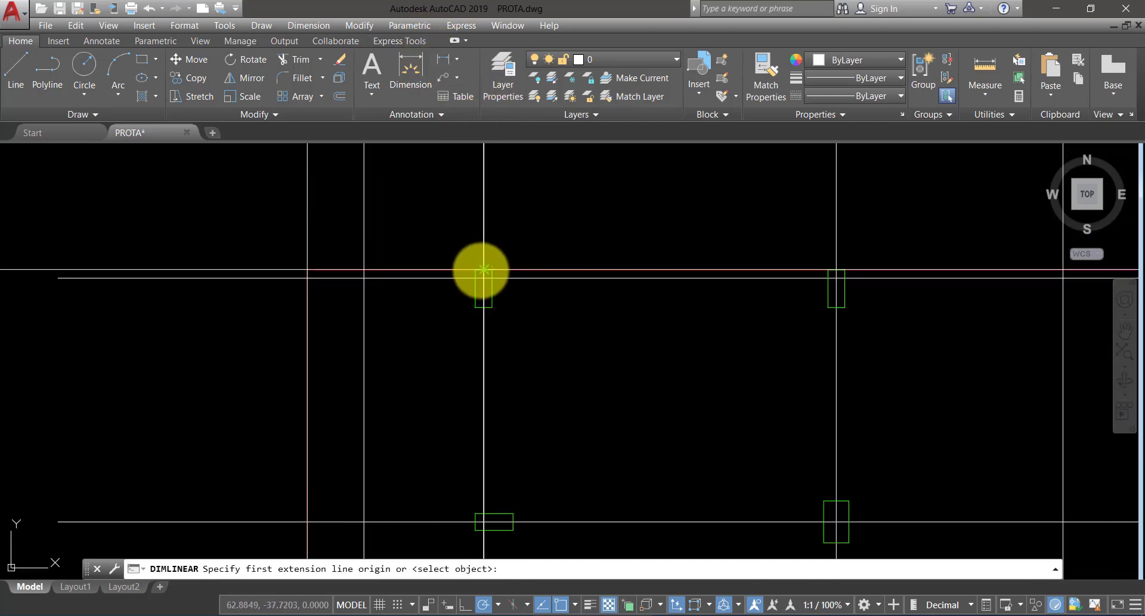
left_click(483, 270)
left_click(307, 270)
left_click(363, 228)
scroll(386, 237, "down", 3)
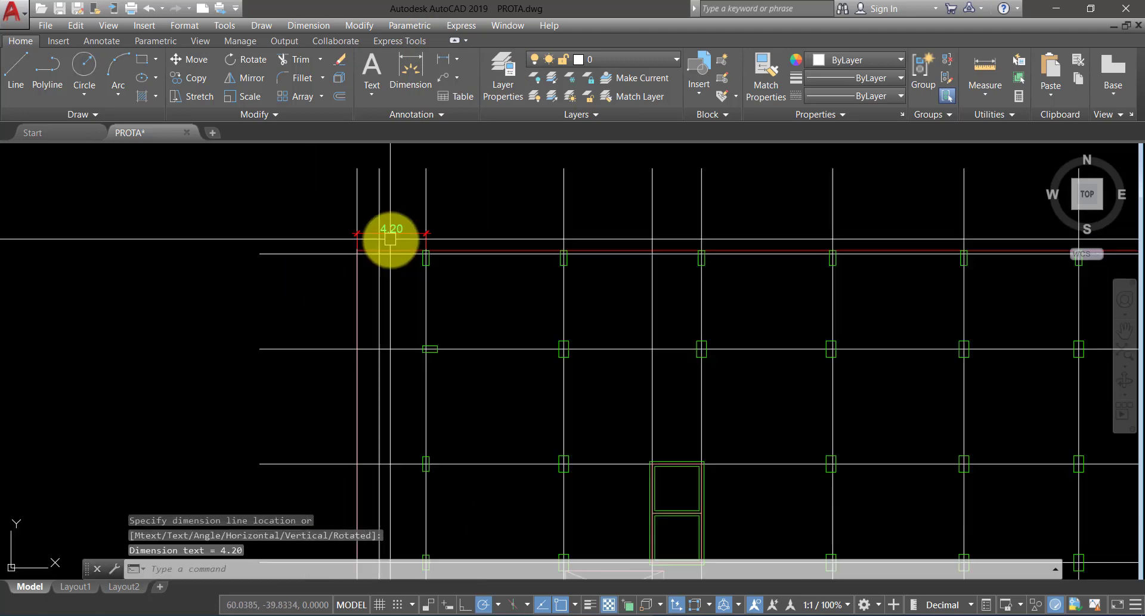
scroll(422, 245, "up", 2)
scroll(394, 244, "up", 2)
key("Escape")
key("Escape")
key("Escape")
- Zoom and pan through the row of other level plans to review them
scroll(418, 287, "down", 3)
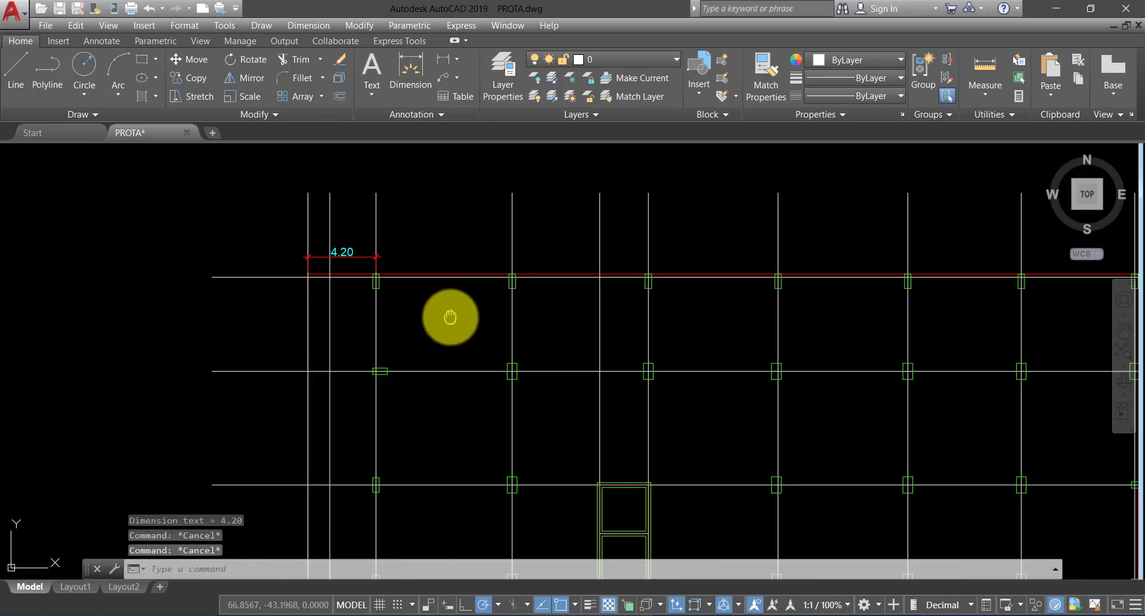
scroll(409, 281, "down", 1)
scroll(417, 258, "down", 5)
scroll(695, 289, "up", 2)
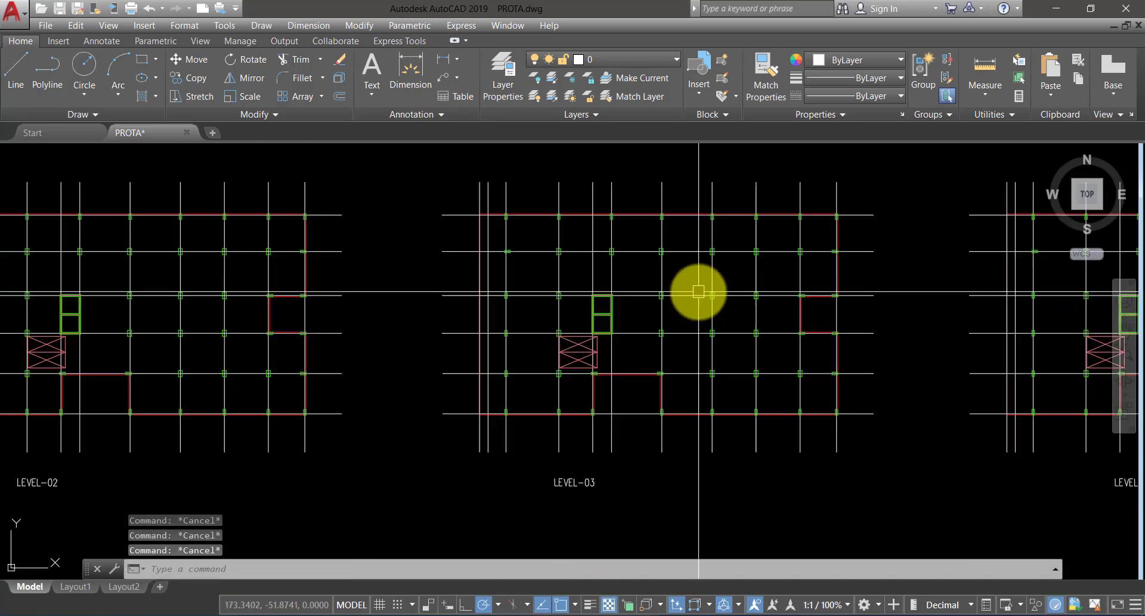
scroll(659, 316, "up", 2)
scroll(599, 298, "up", 1)
scroll(560, 358, "up", 3)
scroll(656, 403, "down", 7)
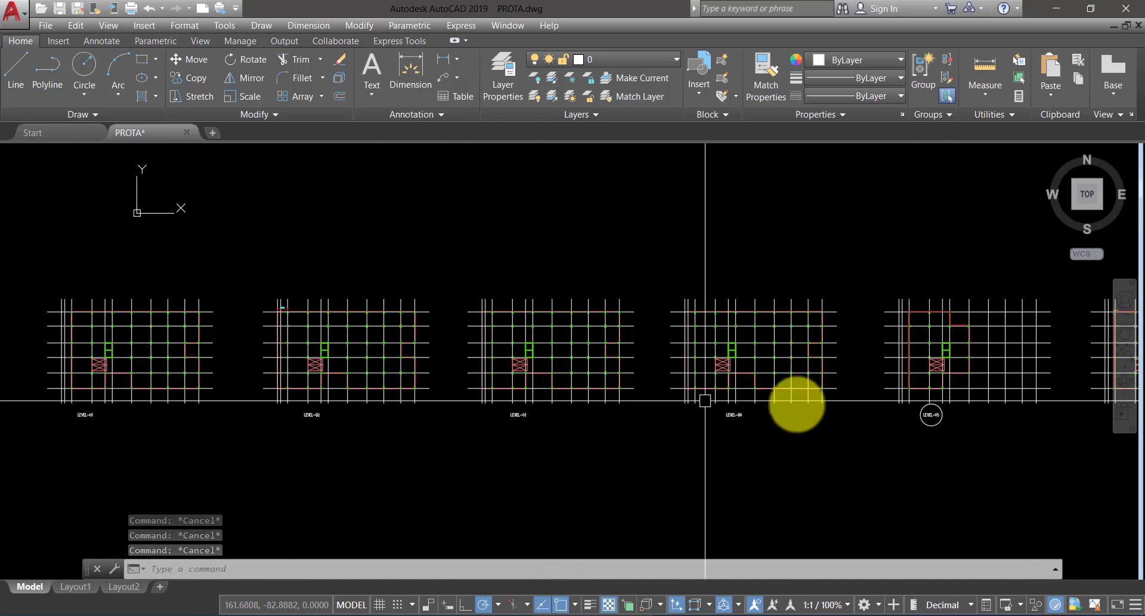
scroll(740, 411, "up", 4)
scroll(537, 453, "up", 2)
scroll(511, 467, "down", 4)
scroll(583, 327, "up", 3)
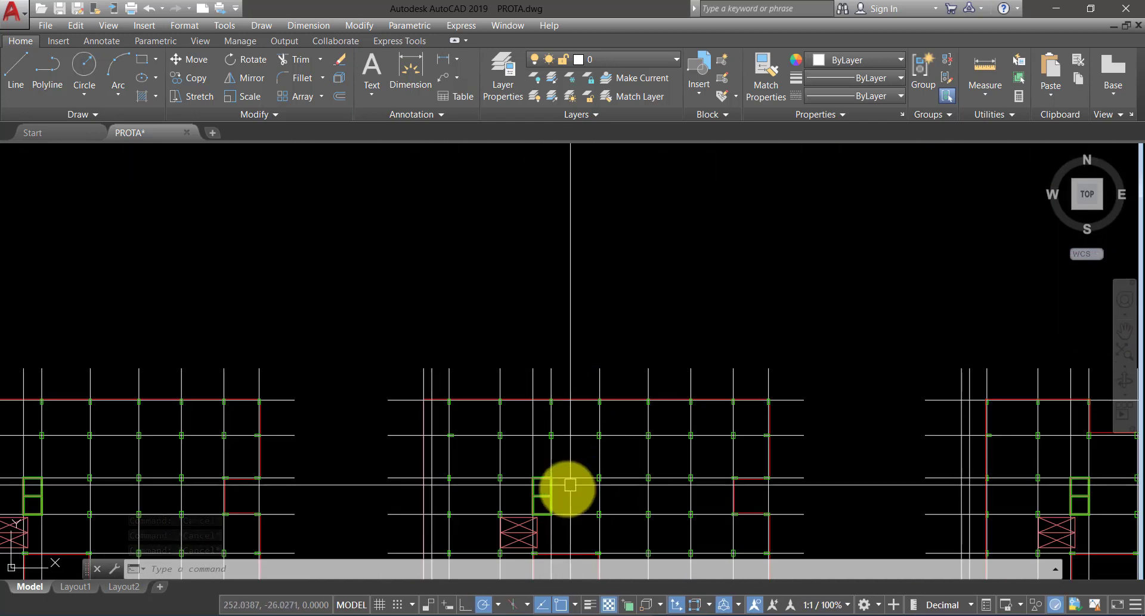
scroll(565, 486, "up", 2)
scroll(767, 324, "down", 3)
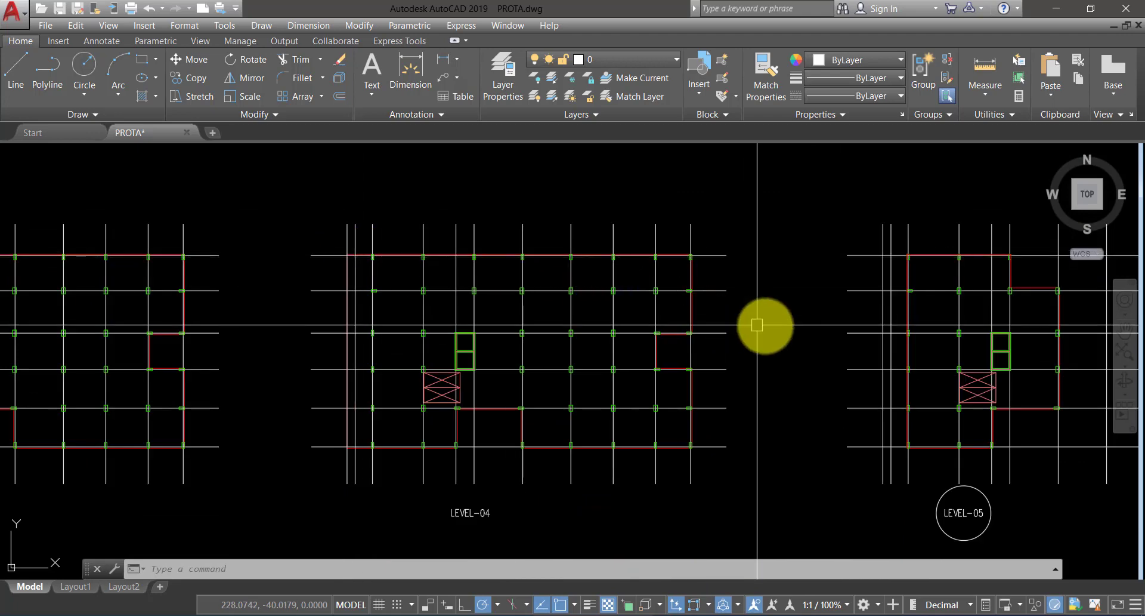
scroll(639, 287, "down", 2)
scroll(622, 297, "down", 5)
middle_click_drag(621, 297, 614, 365)
scroll(513, 373, "up", 2)
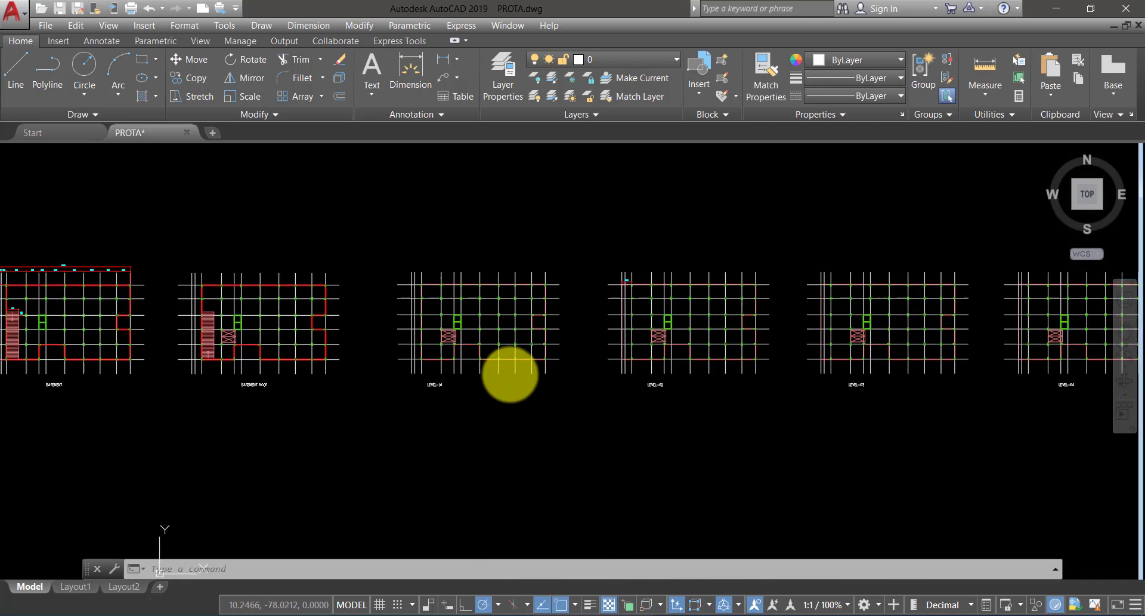
scroll(471, 367, "up", 3)
key("Escape")
scroll(480, 358, "up", 2)
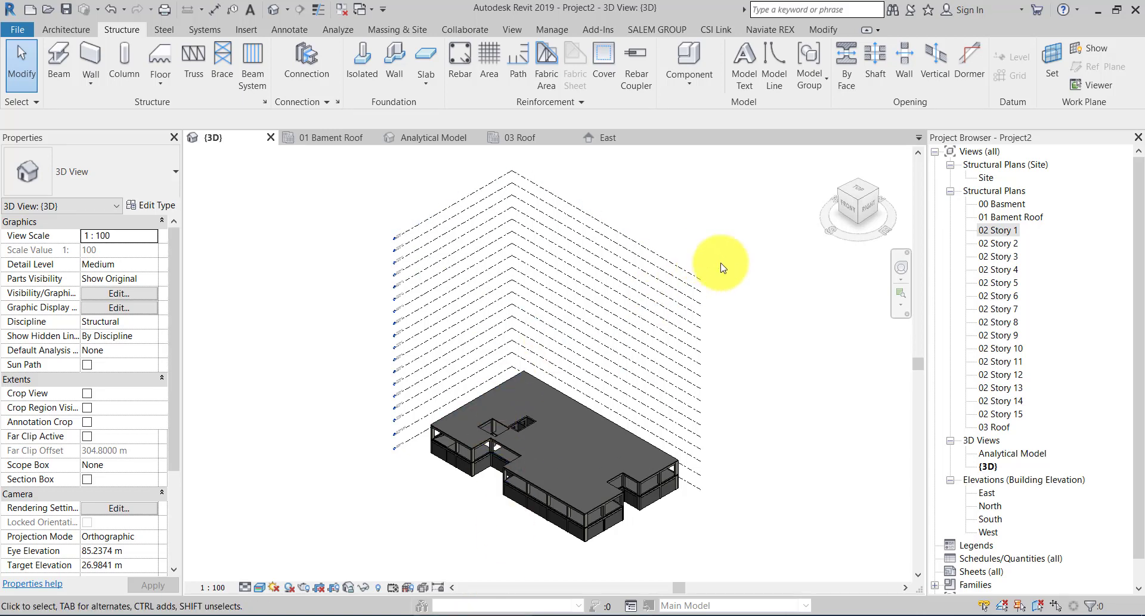
- In the East elevation, select the Story 1 elements, filtering out levels and grids
left_click(597, 137)
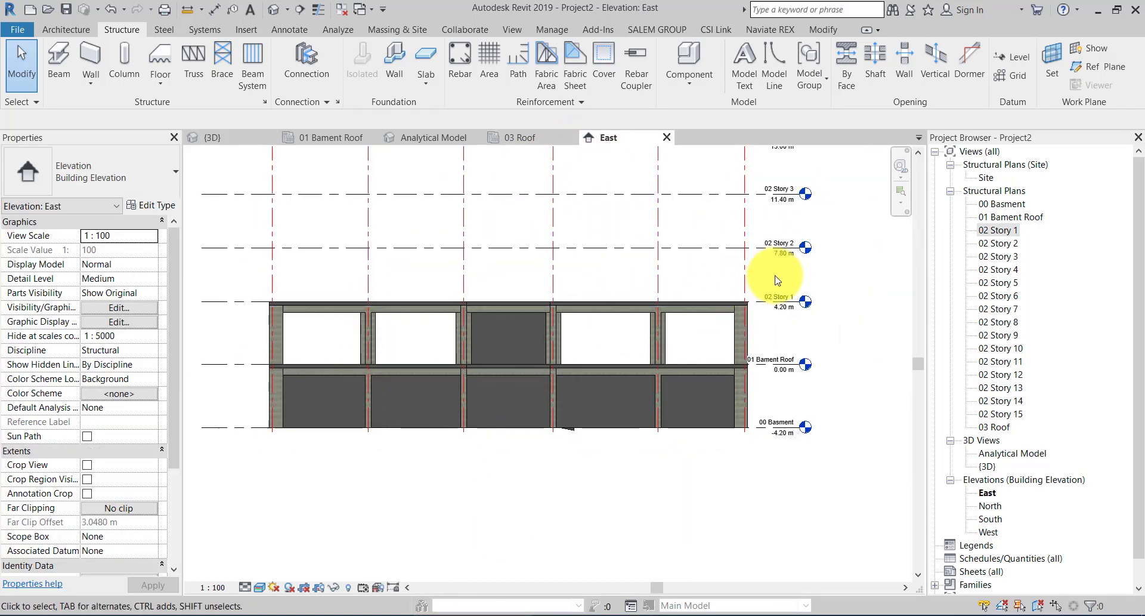
left_click_drag(777, 273, 249, 334)
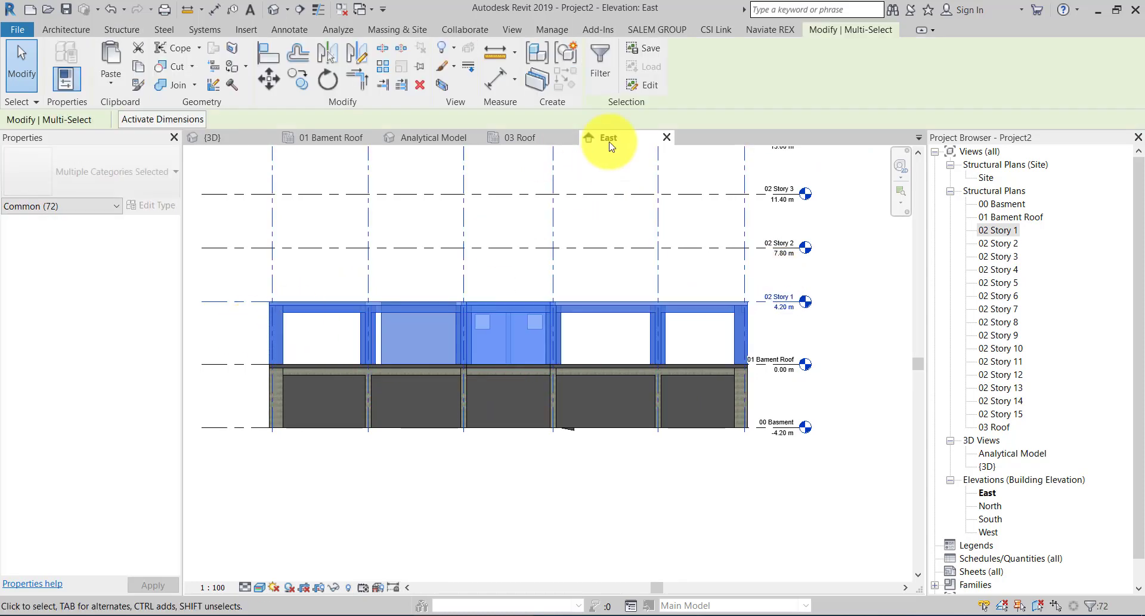
left_click(600, 88)
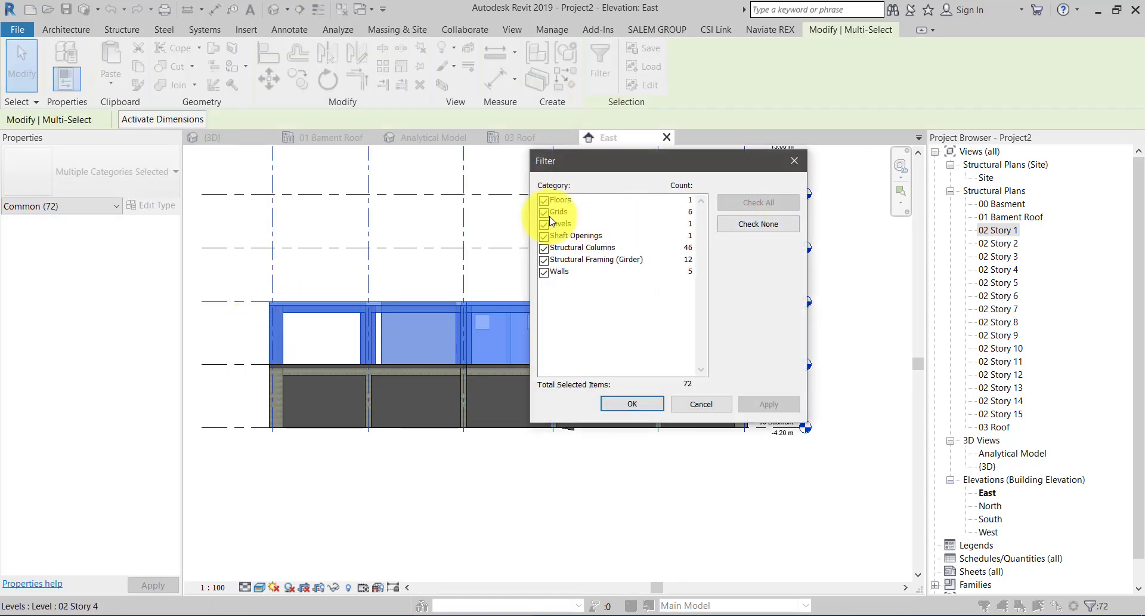
left_click(620, 406)
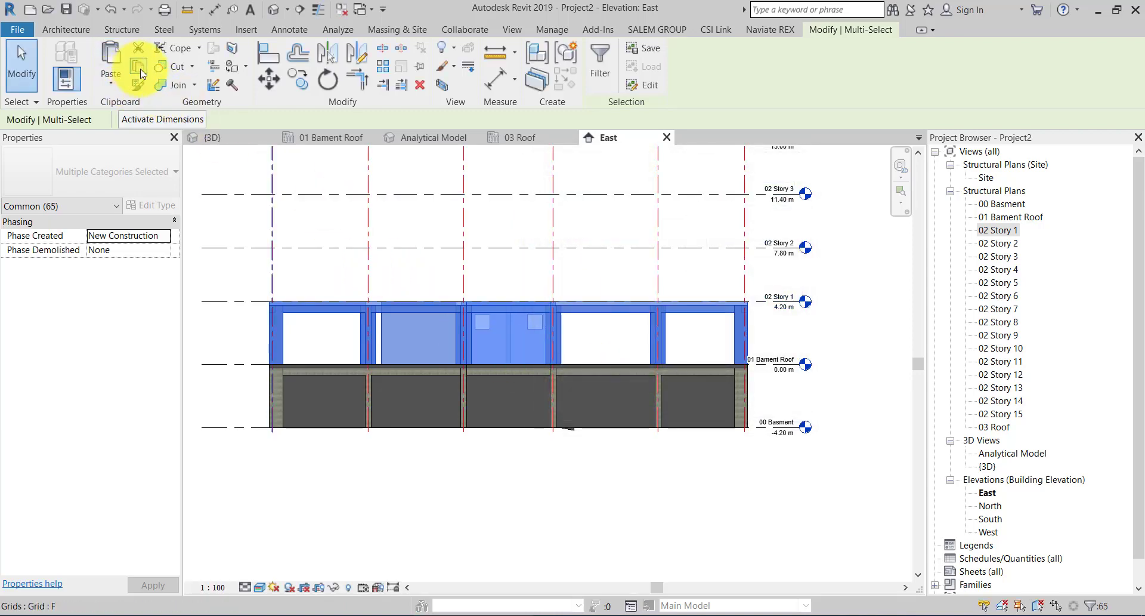
- Paste them aligned to level 02 Story 2, then undo the misplaced paste
left_click(110, 87)
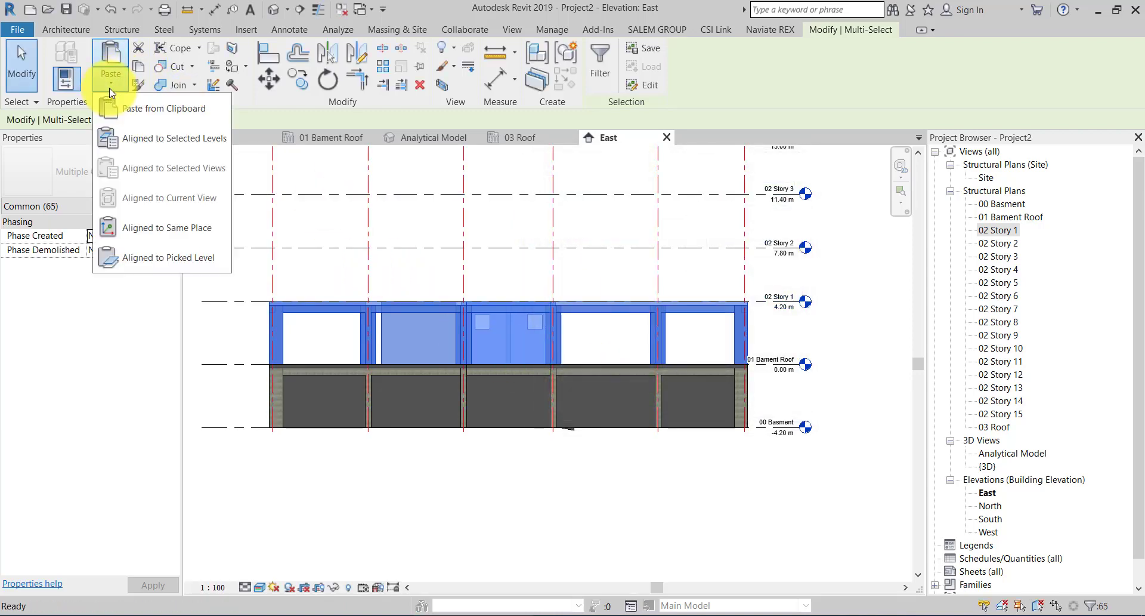
left_click(137, 138)
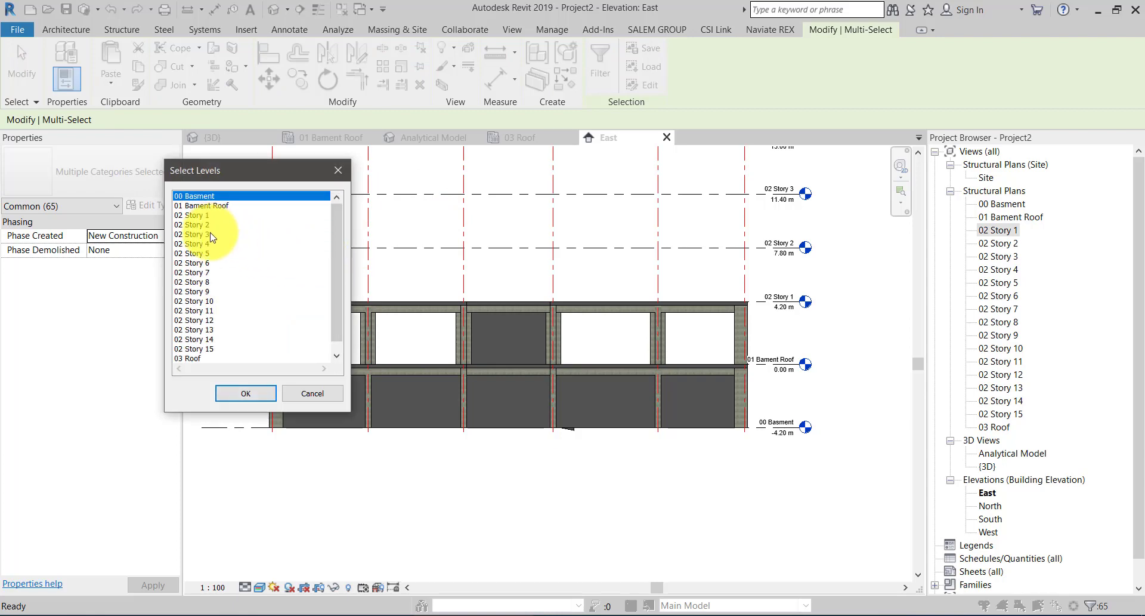
double_click(210, 225)
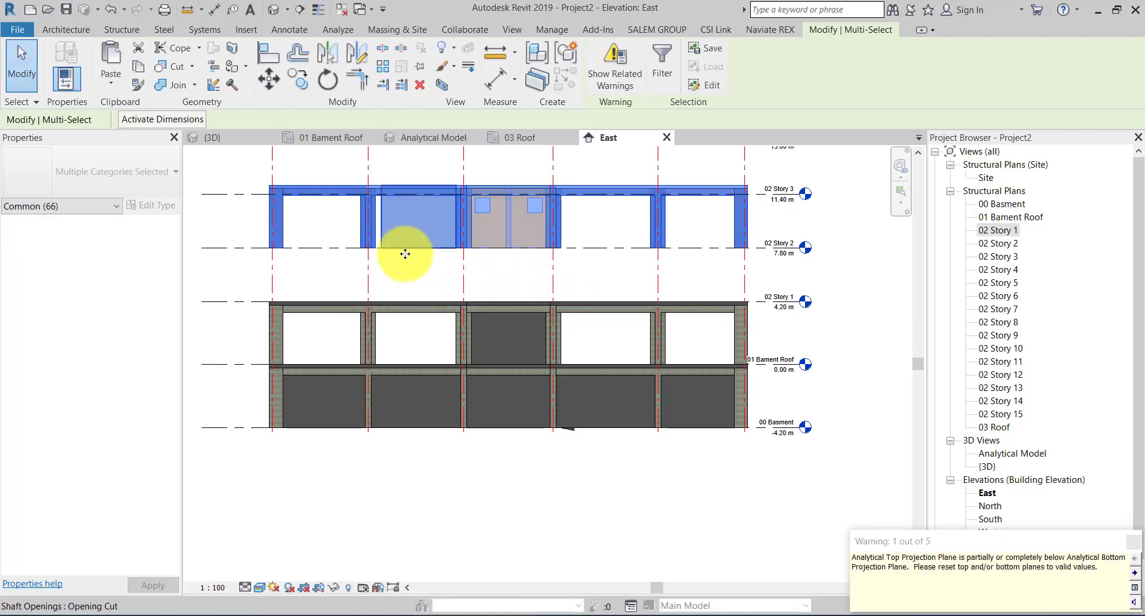
key("ctrl+z")
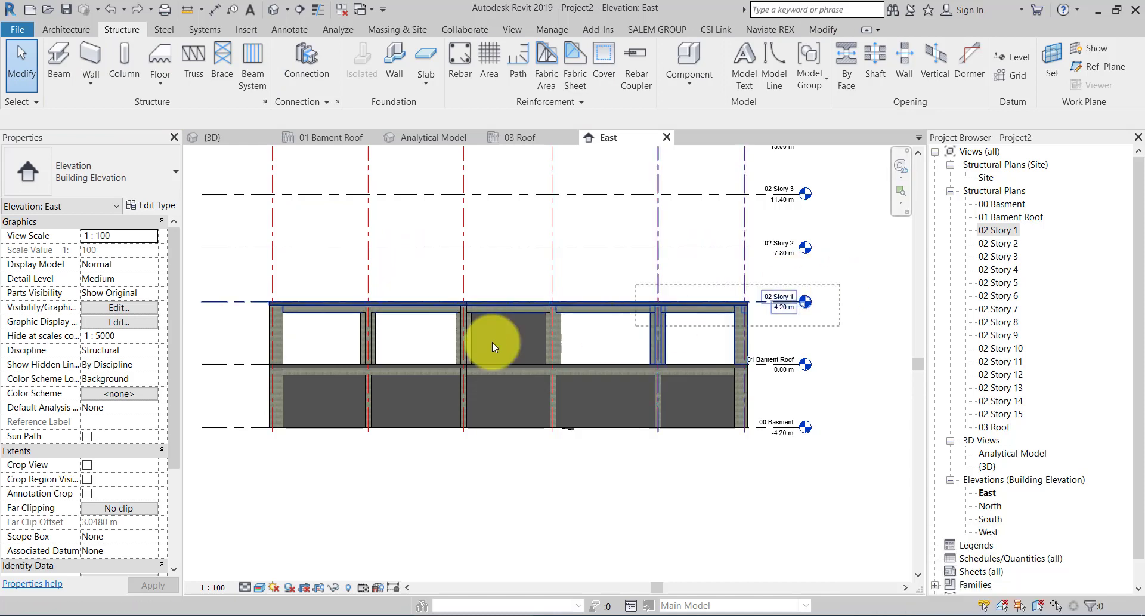
- Paste the Story 1 elements, minus levels and grids, aligned to 02 Story 1, then open 02 Story 2
left_click_drag(232, 353, 232, 352)
left_click(600, 65)
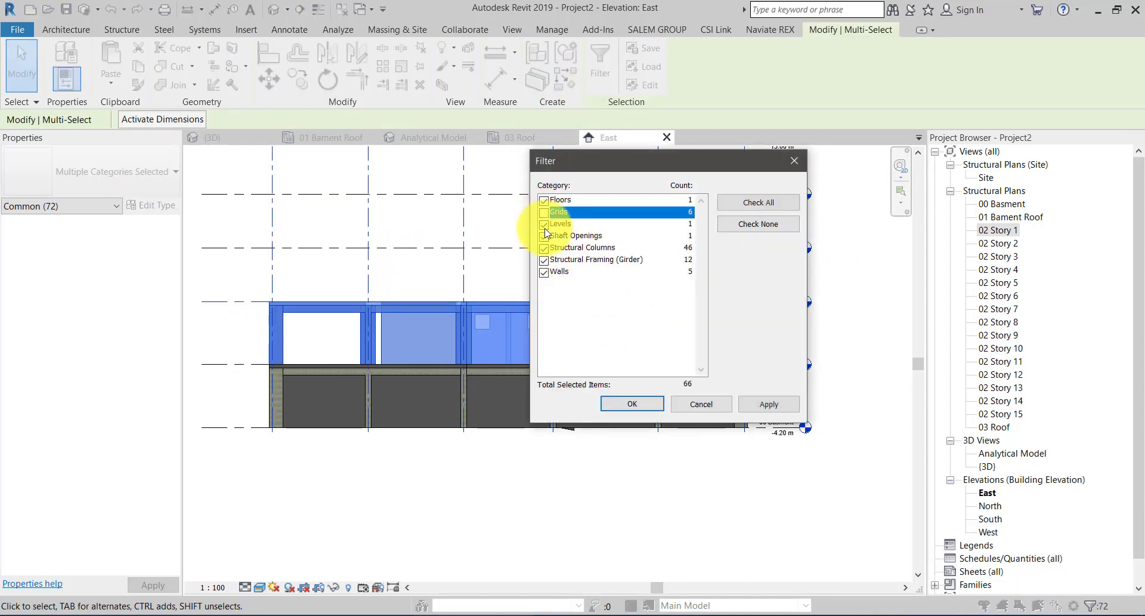
left_click(616, 406)
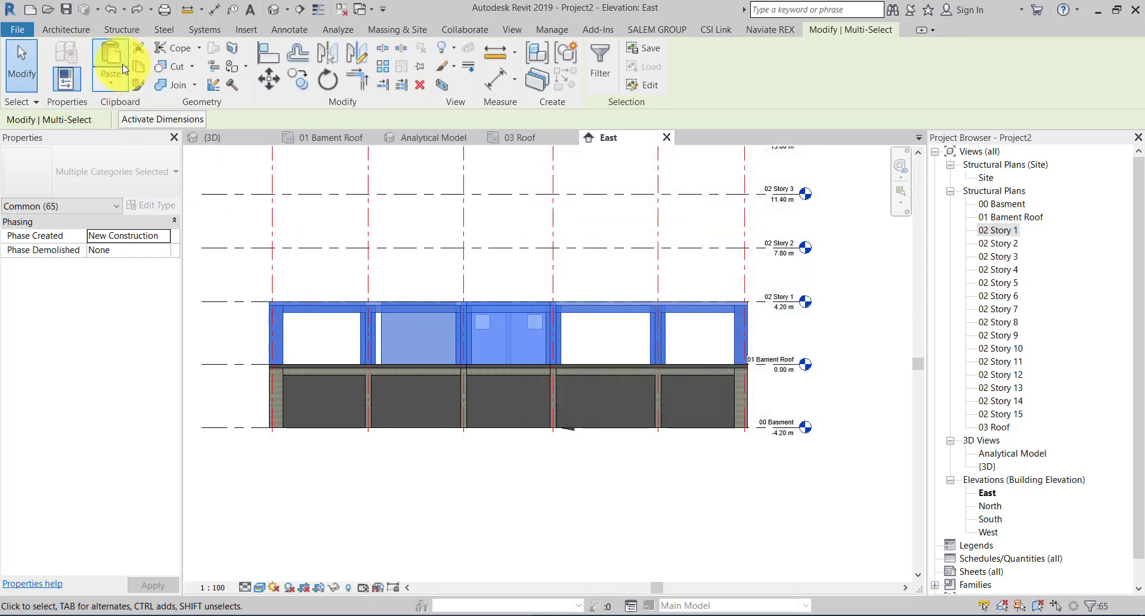
left_click(110, 83)
left_click(128, 105)
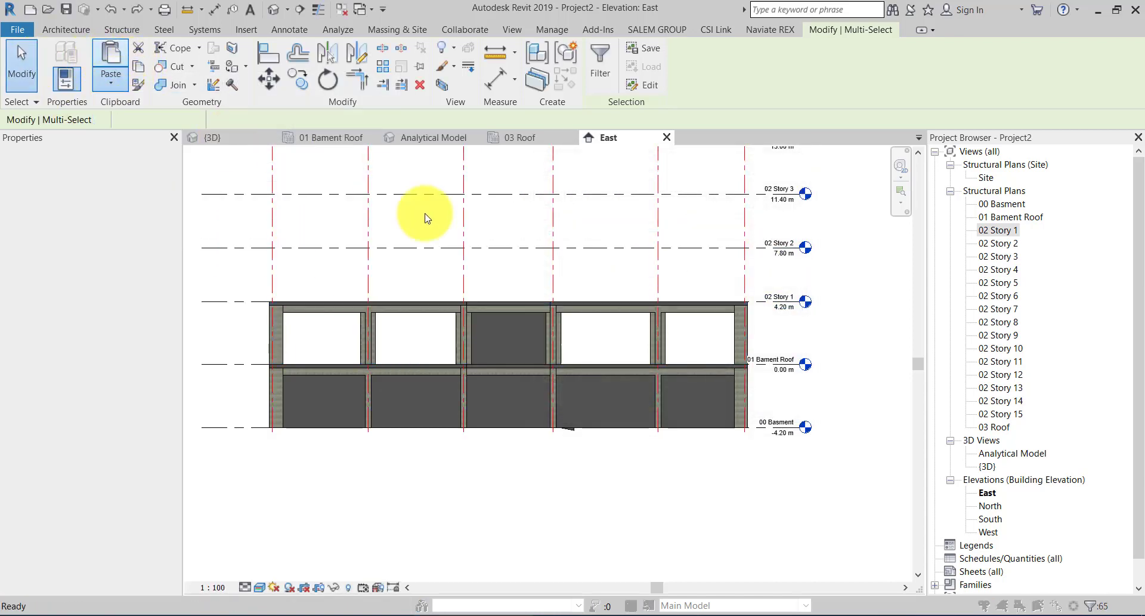
double_click(209, 216)
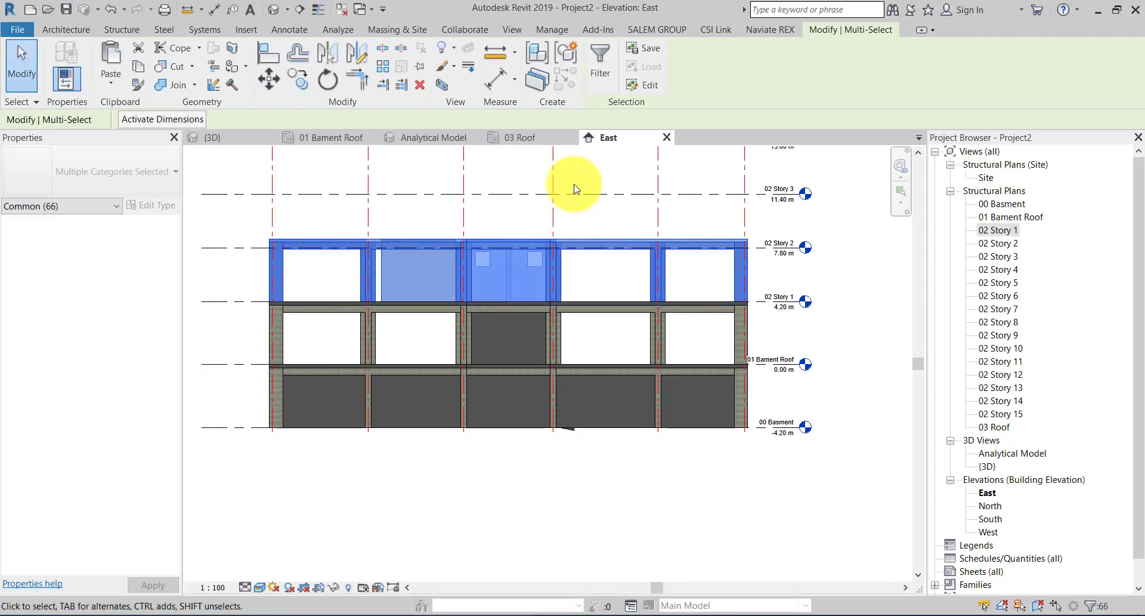
double_click(1007, 244)
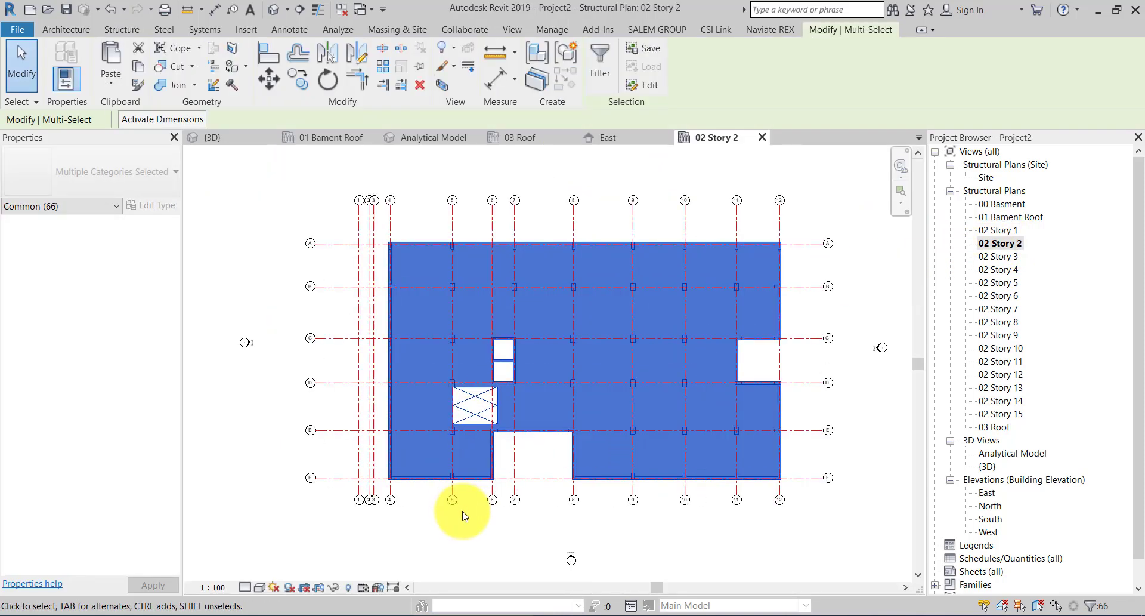
- Select only the pasted Story 2 floor slab using the selection filter
left_click(465, 516)
scroll(465, 516, "up", 2)
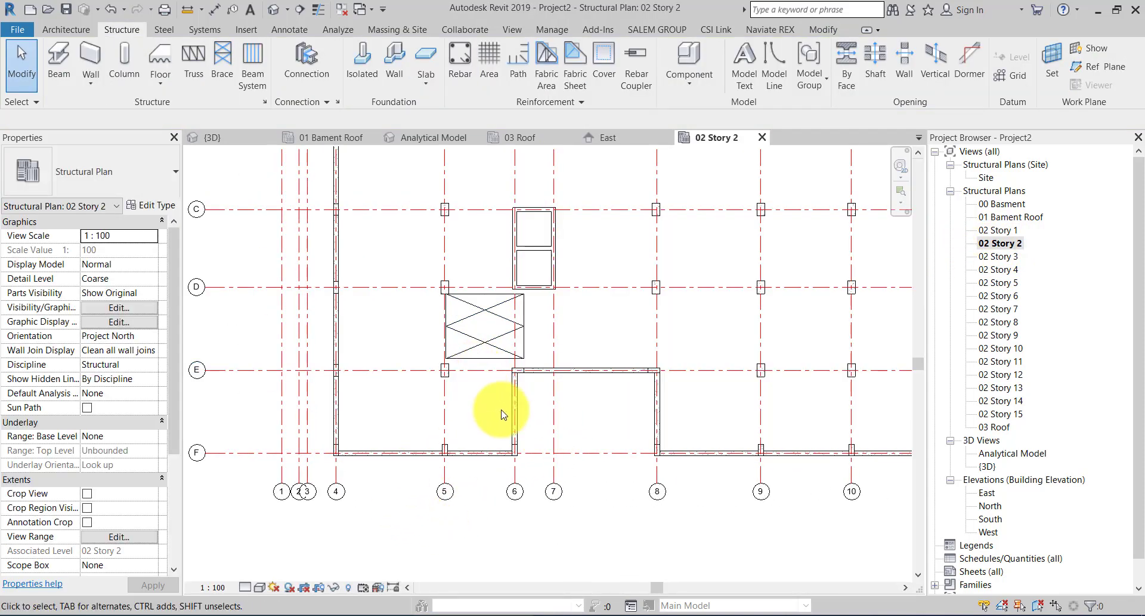
scroll(573, 480, "down", 2)
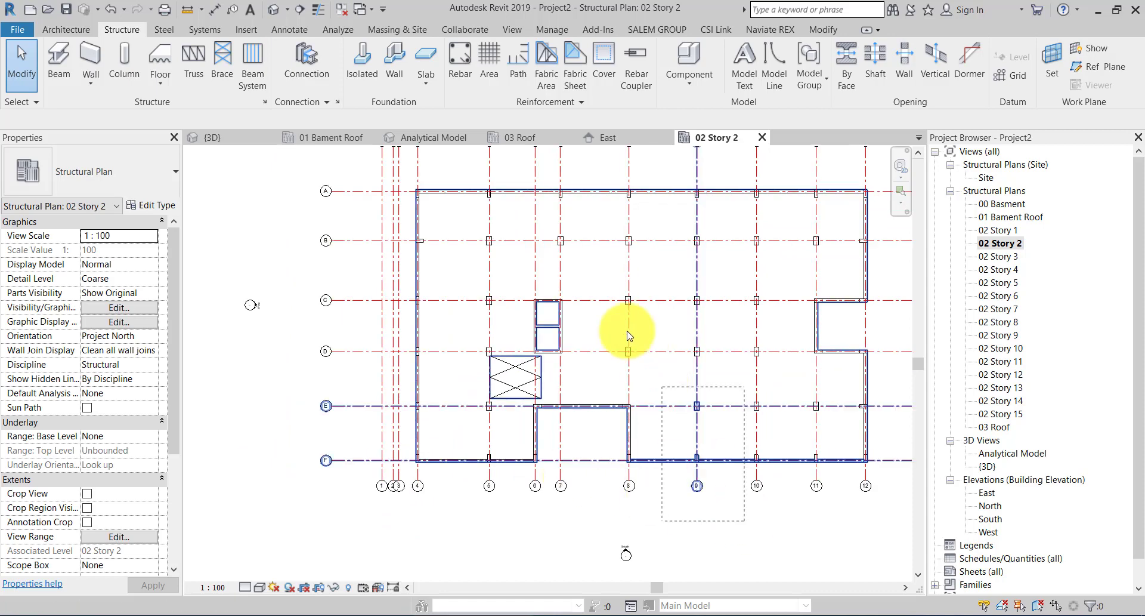
left_click(605, 307)
left_click(605, 66)
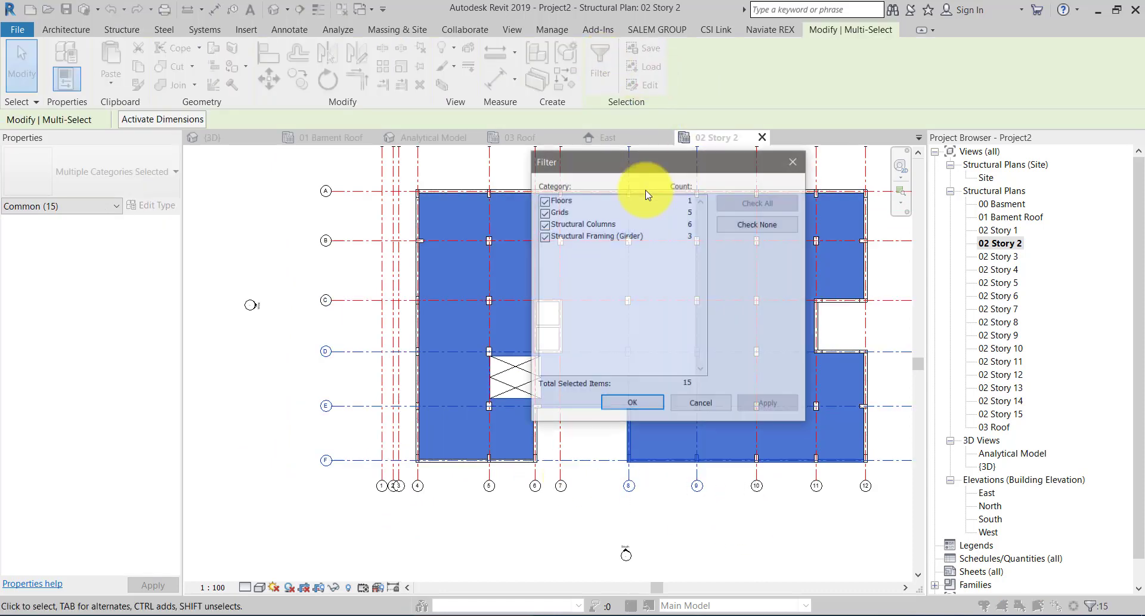
left_click(756, 223)
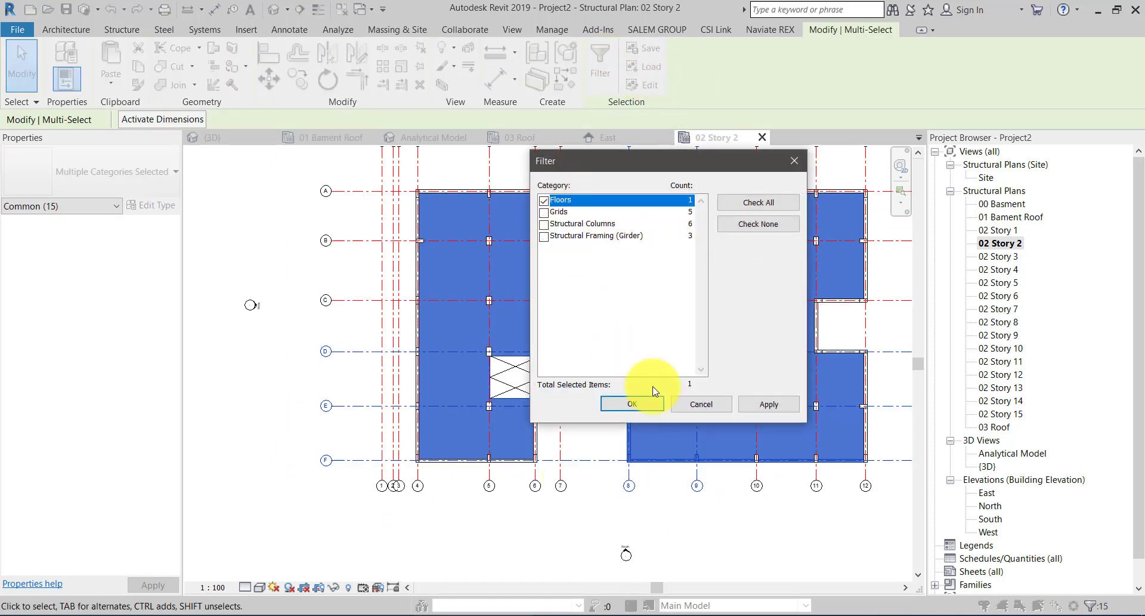
left_click(654, 400)
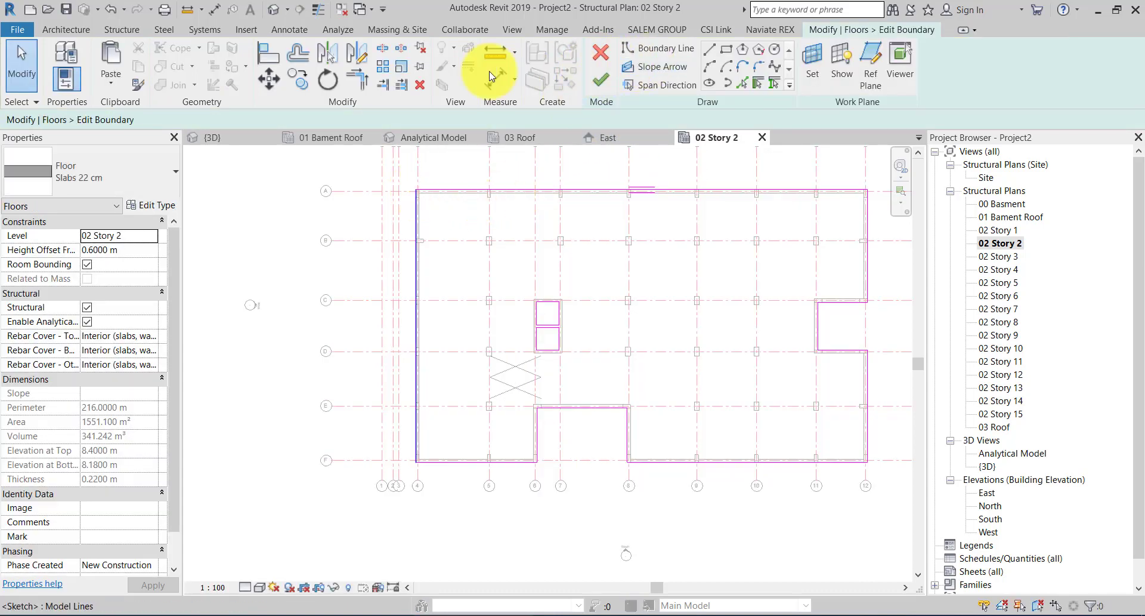
- Align the slab's left boundary line to grid line 1 with AL
key("a")
key("l")
scroll(421, 204, "up", 3)
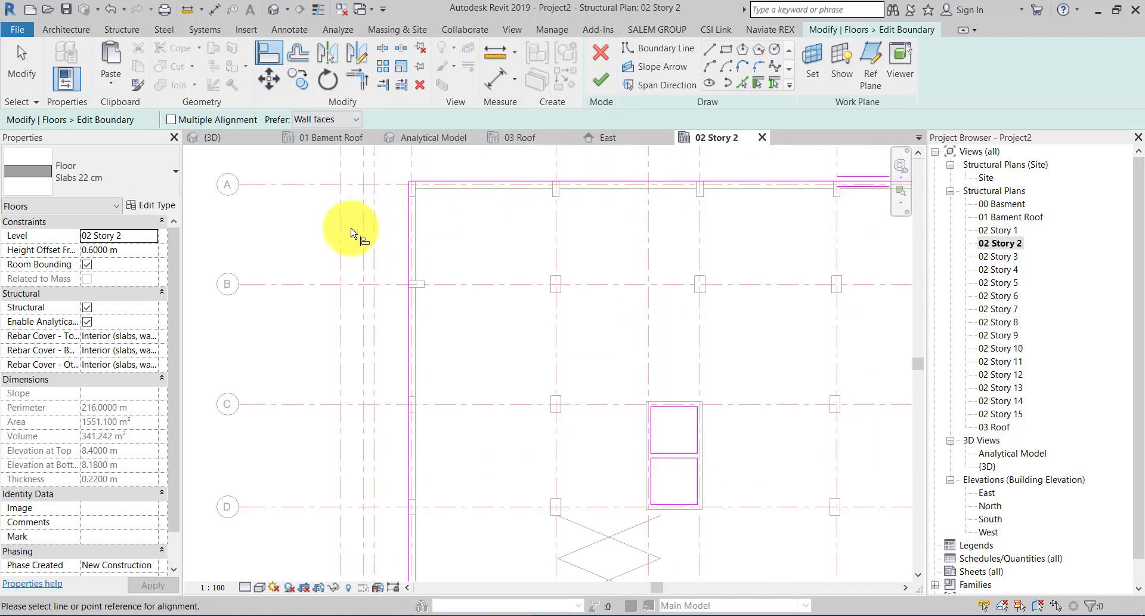
left_click(339, 240)
left_click(405, 242)
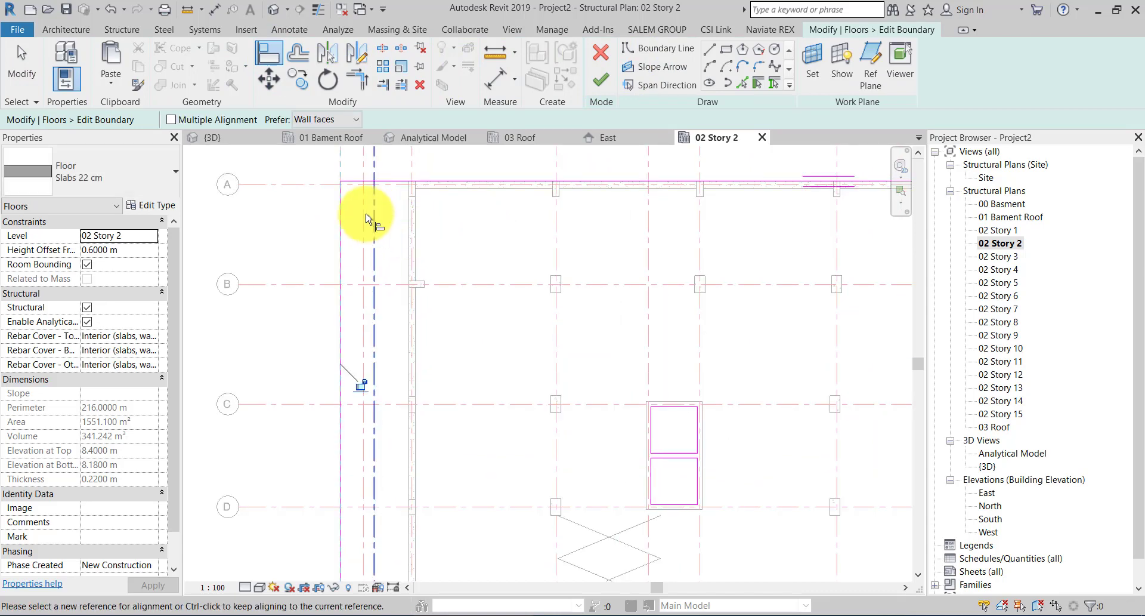
scroll(372, 225, "down", 2)
scroll(379, 243, "down", 2)
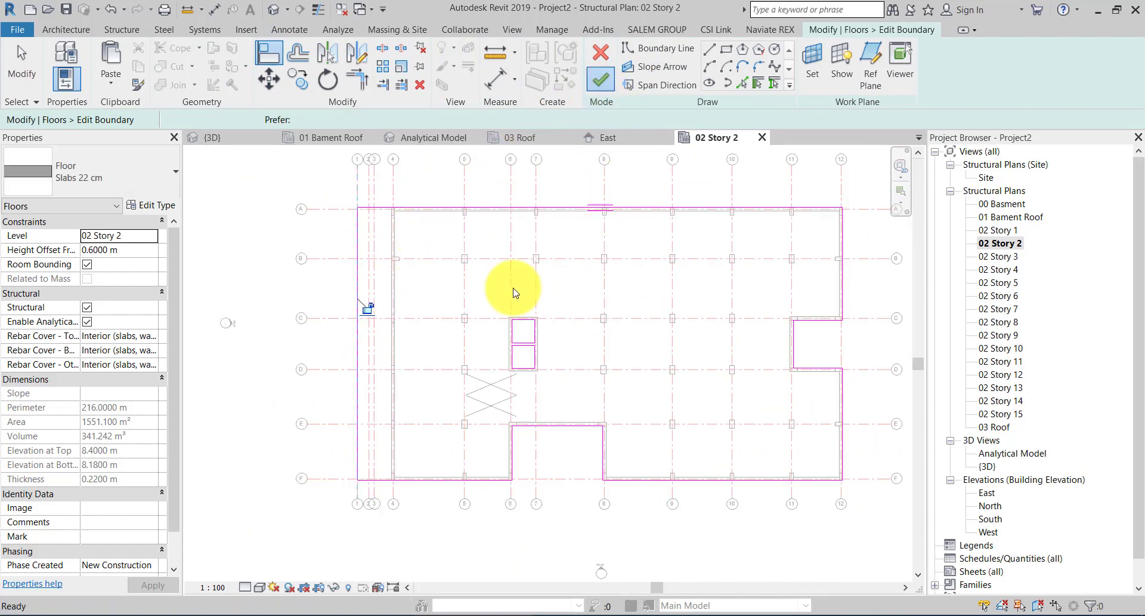
- Finish the floor sketch, declining to attach walls, and deselect the slab
key("Return")
scroll(514, 293, "up", 5)
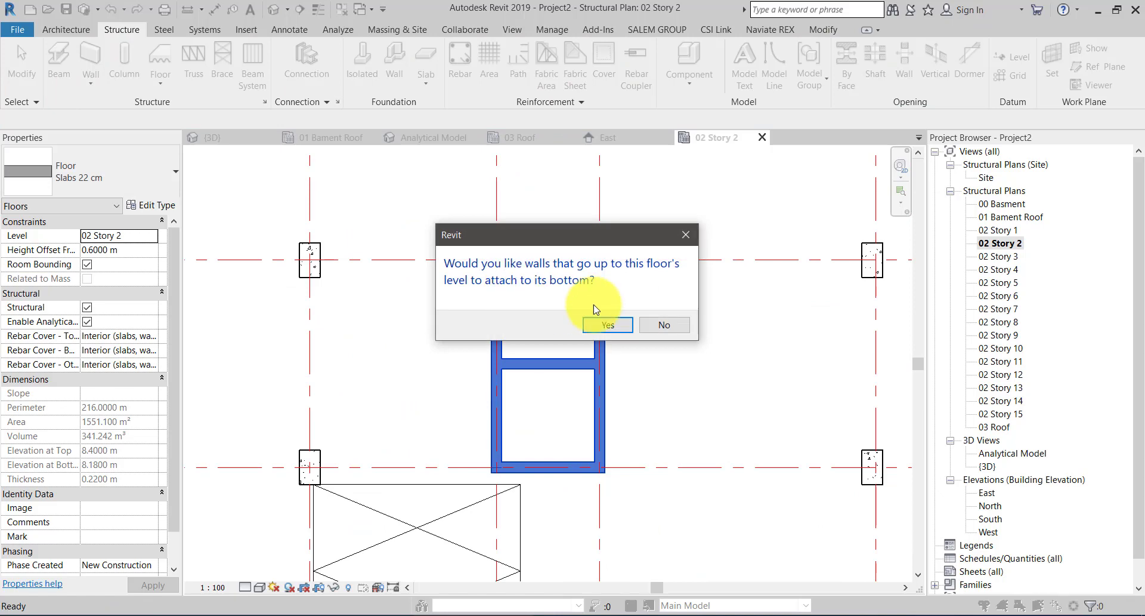
left_click(652, 324)
scroll(518, 312, "down", 5)
left_click(459, 535)
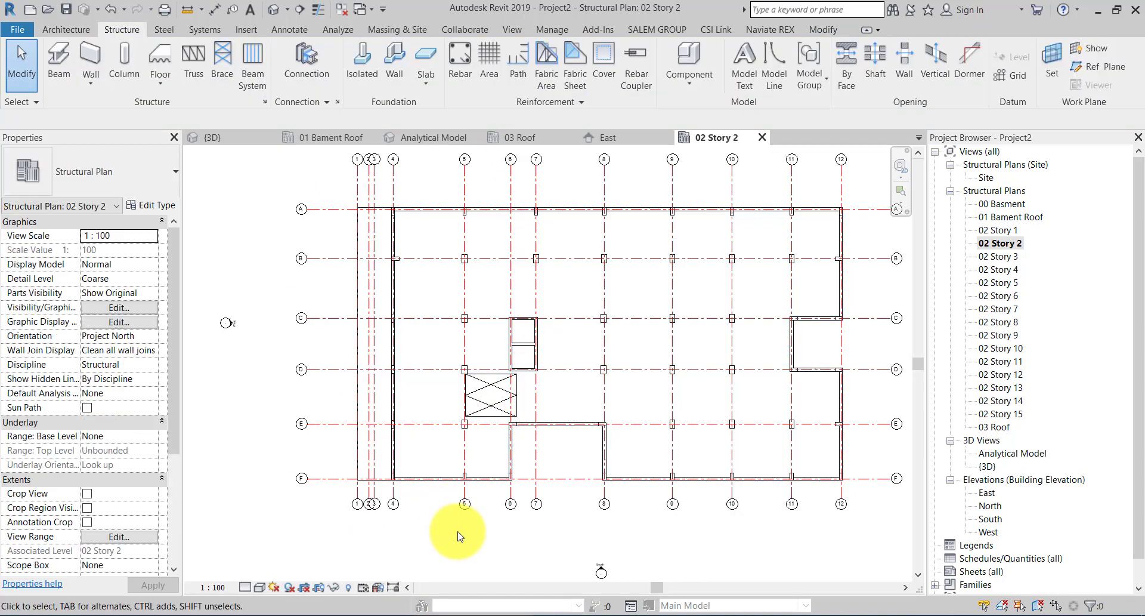
scroll(442, 379, "down", 2)
scroll(455, 376, "down", 1)
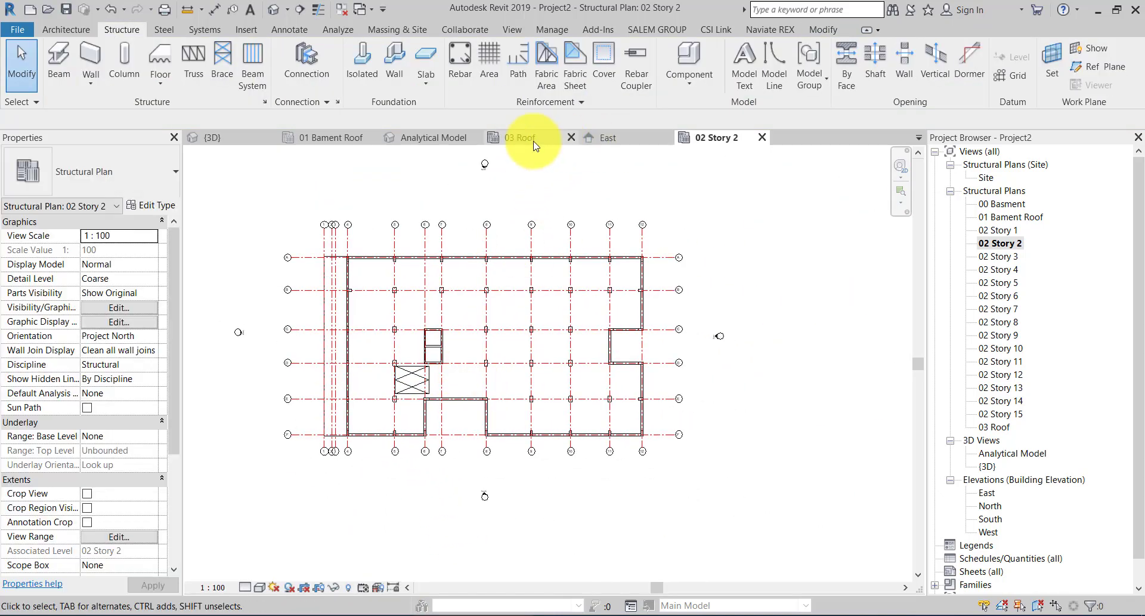
- Orbit the 3D view to inspect the new Story 2 floor, then reset it to Home
left_click(248, 138)
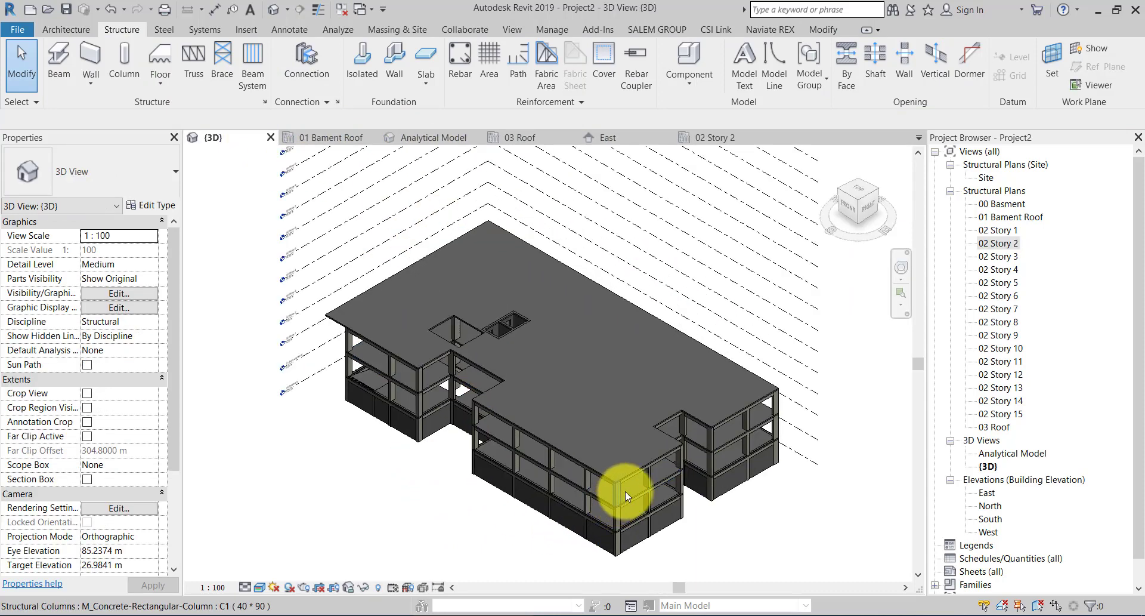
mouse_move(625, 491)
middle_mouse_down("shift")
mouse_move(780, 369)
mouse_move(661, 444)
mouse_move(688, 437)
middle_mouse_up("shift")
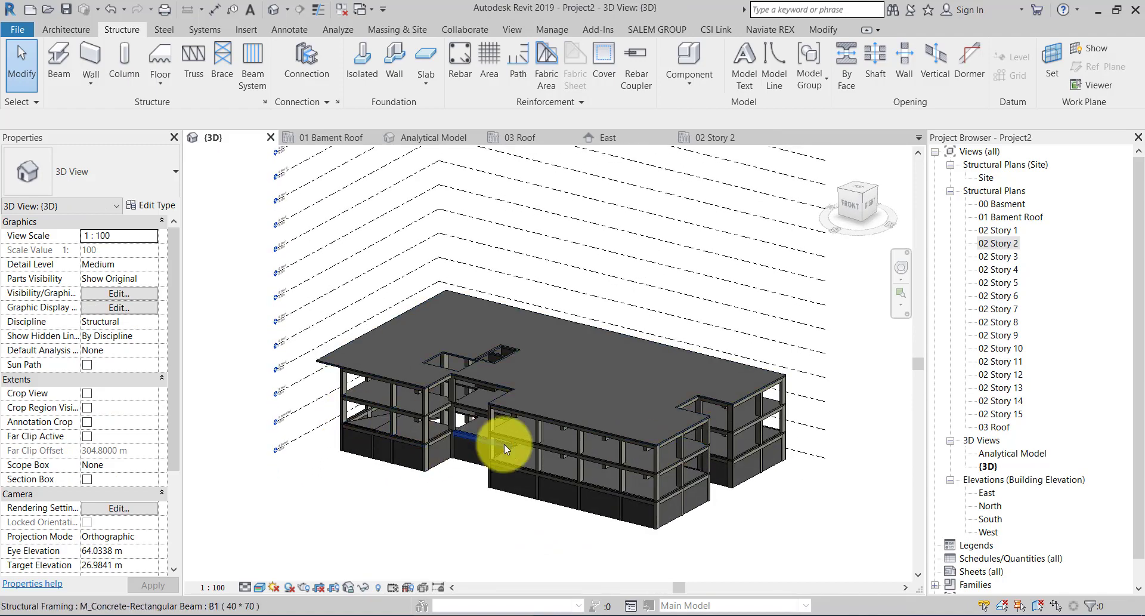
middle_click_drag(510, 433, 446, 334, "shift")
scroll(599, 472, "up", 2)
mouse_move(599, 471)
middle_mouse_down("shift")
mouse_move(606, 487)
mouse_move(621, 471)
middle_mouse_up("shift")
left_click(830, 157)
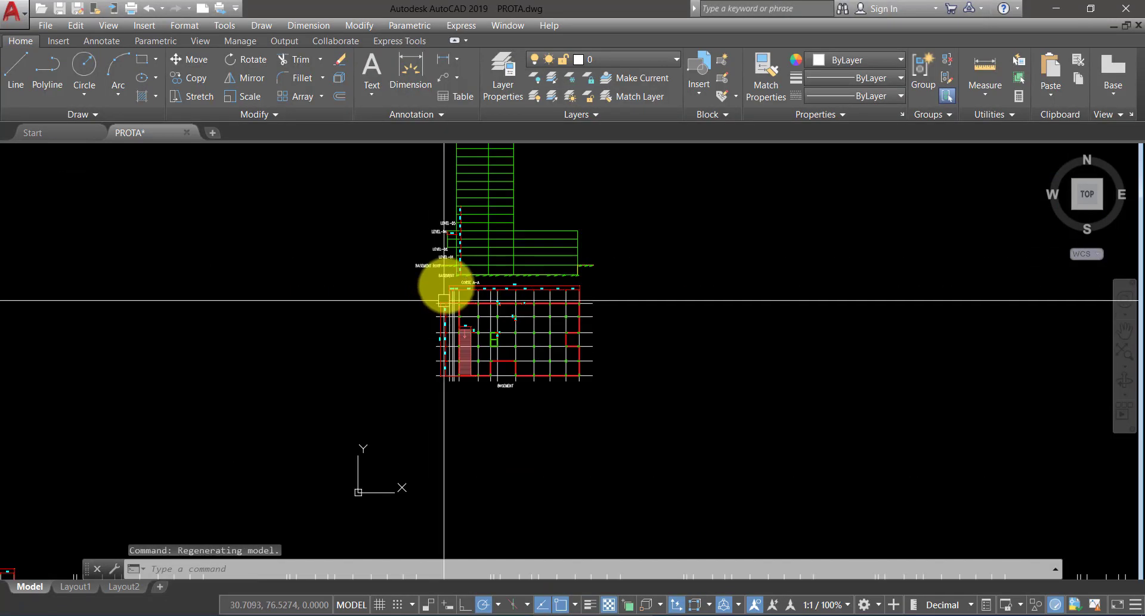
- Check the level heights in AutoCAD, then return to the Revit 3D view
scroll(444, 300, "up", 3)
scroll(455, 289, "up", 1)
scroll(486, 282, "up", 3)
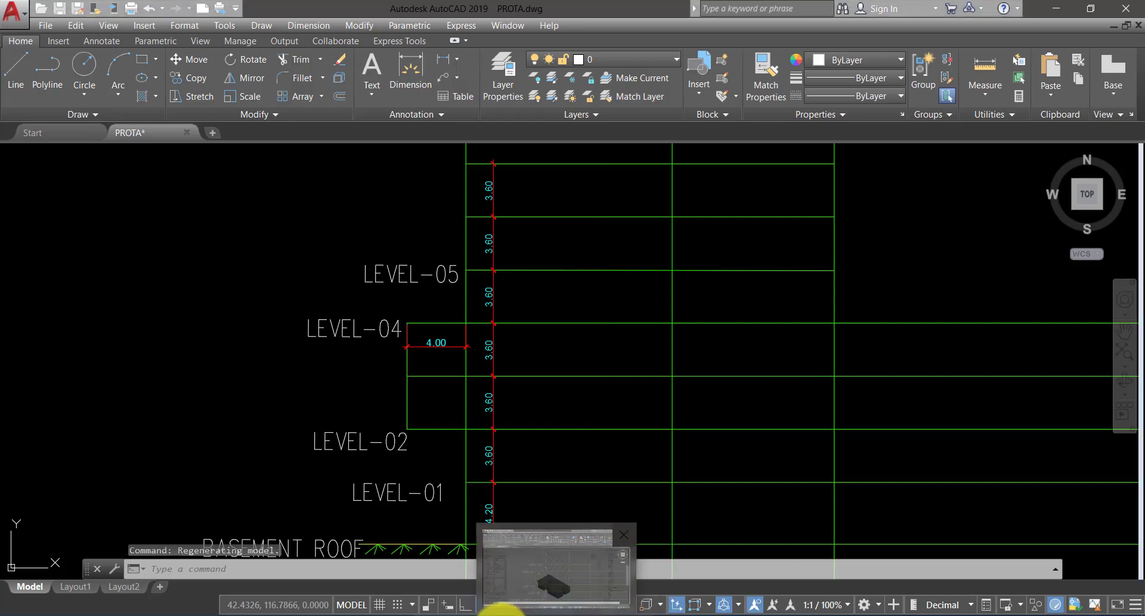
left_click(499, 608)
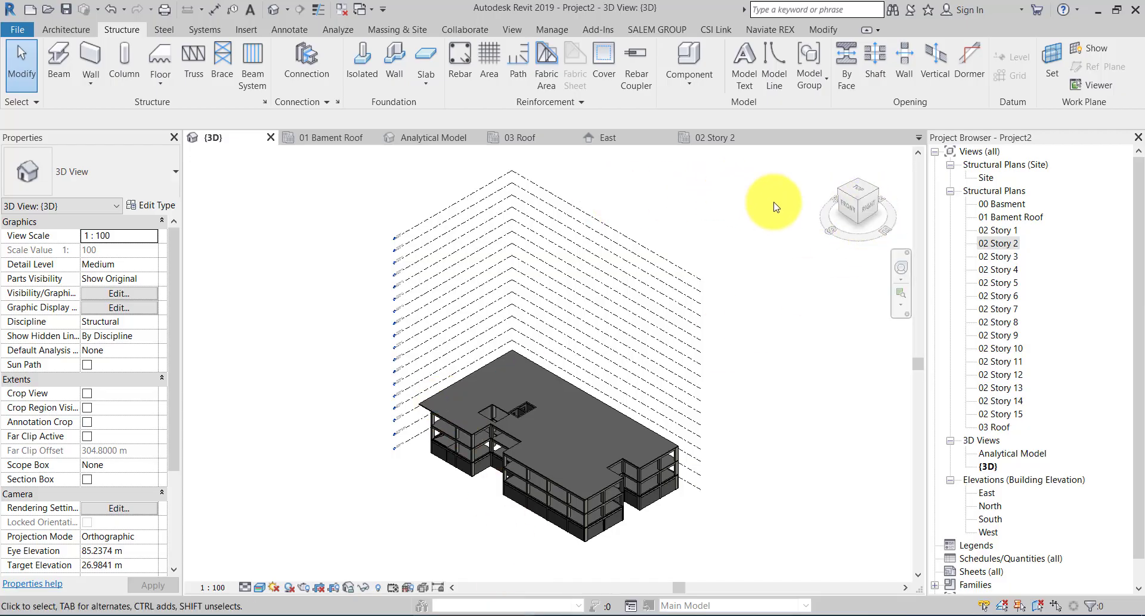
- In the Front 3D view, crossing-select the Story 2 elements and filter out the level lines
mouse_move(857, 204)
left_click(852, 213)
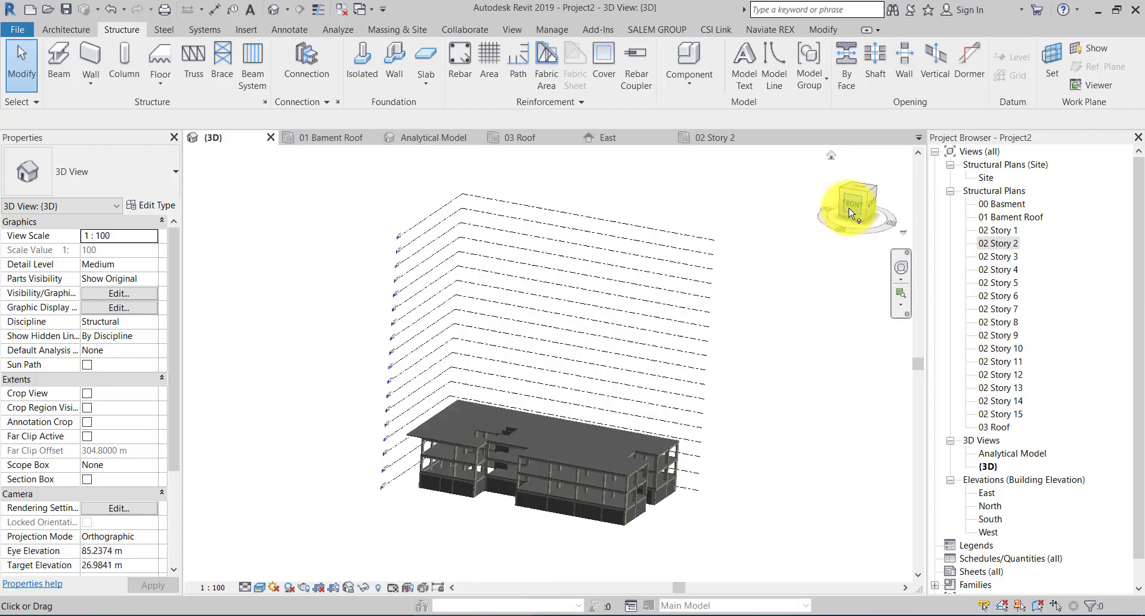
left_click_drag(734, 429, 513, 471)
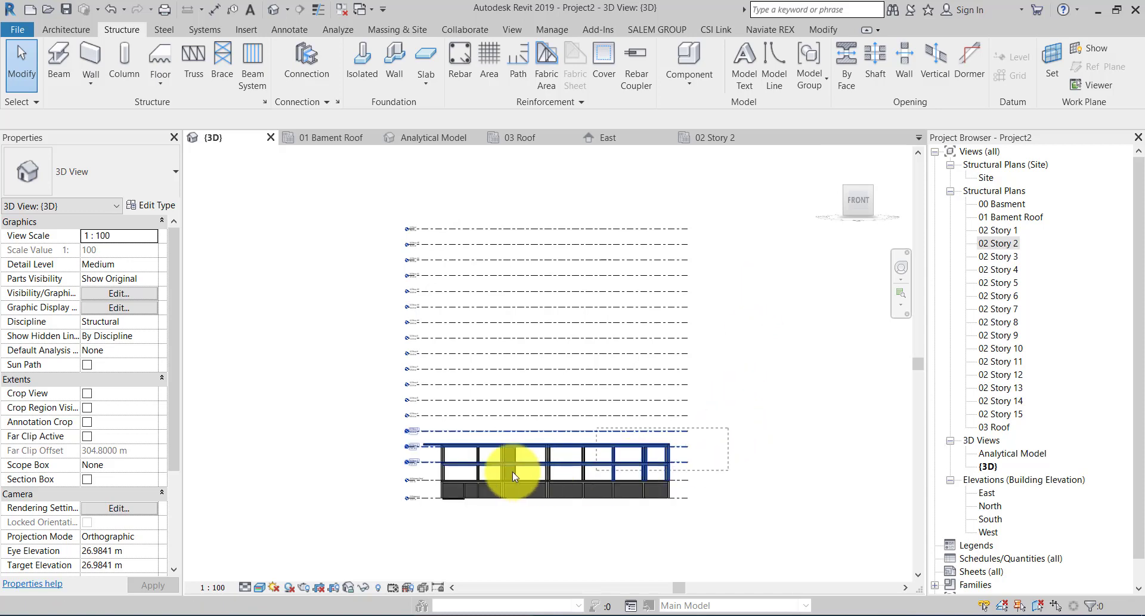
left_click_drag(418, 446, 389, 455)
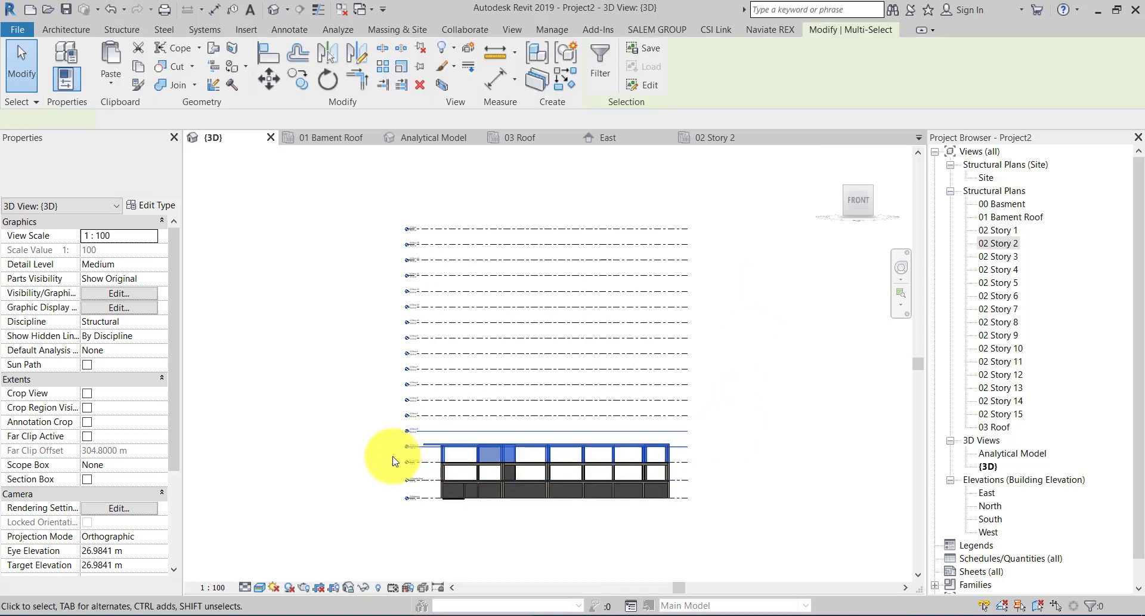
left_click(603, 73)
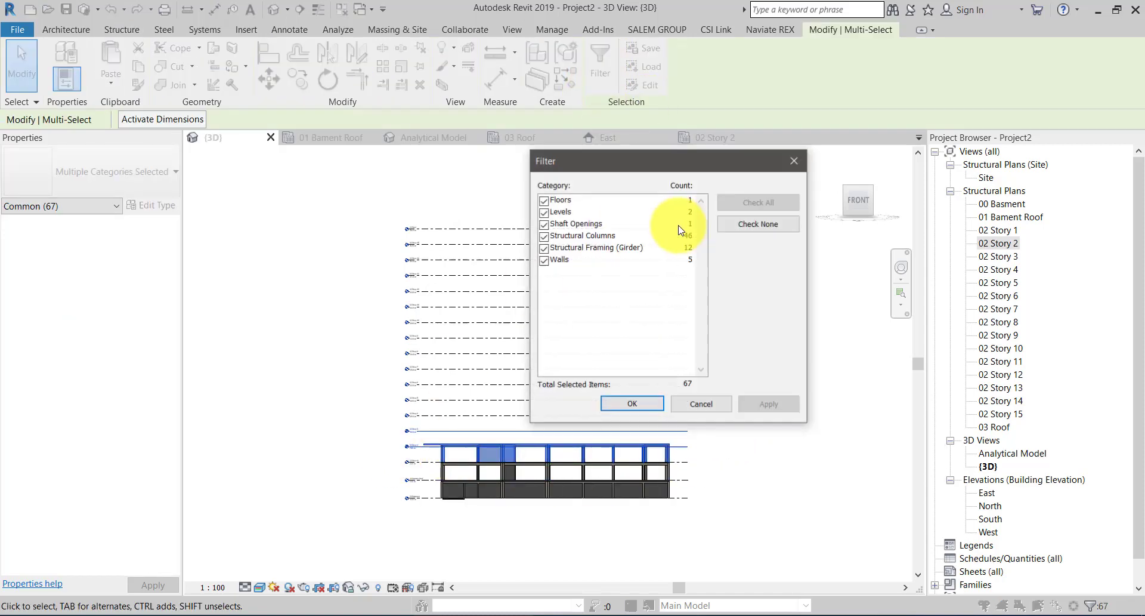
left_click(739, 223)
left_click(750, 203)
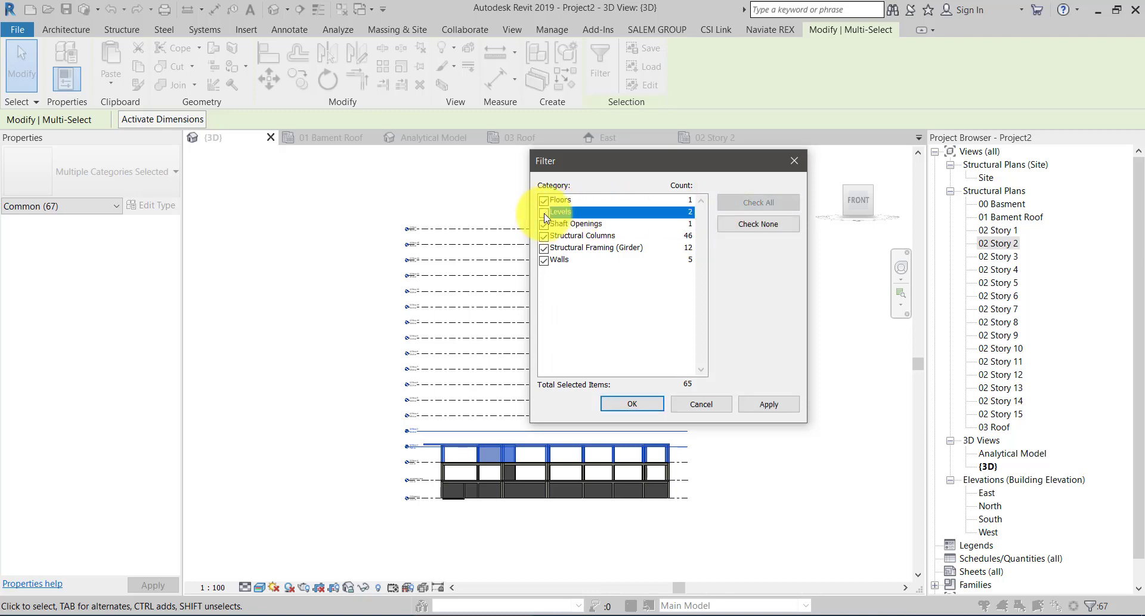
left_click(643, 398)
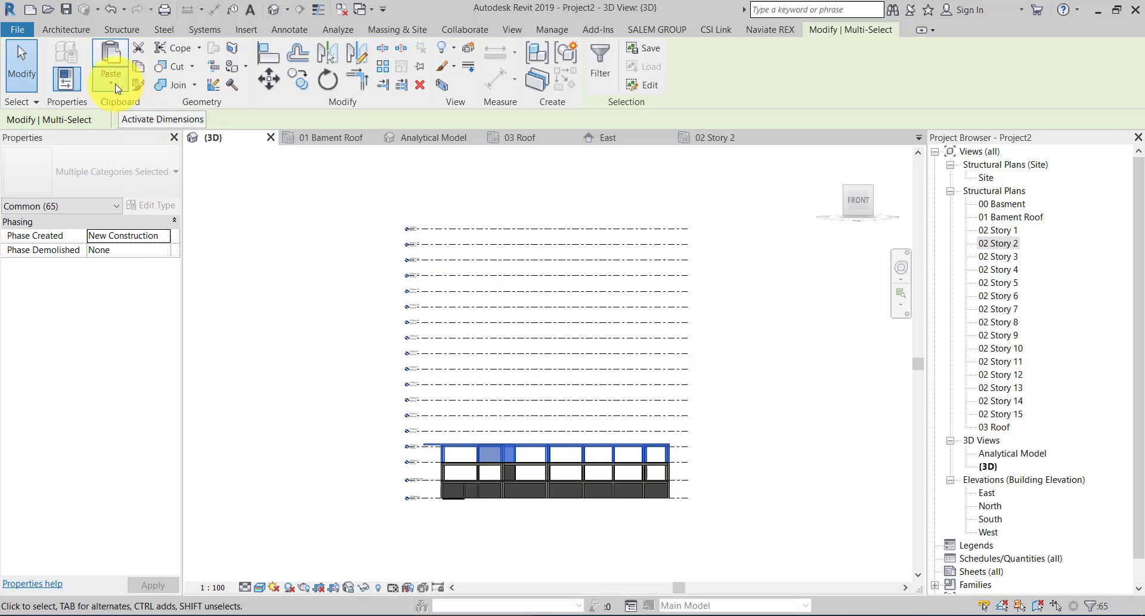
- Paste the 65 elements aligned to the selected levels 02 Story 2 and 3
left_click(107, 90)
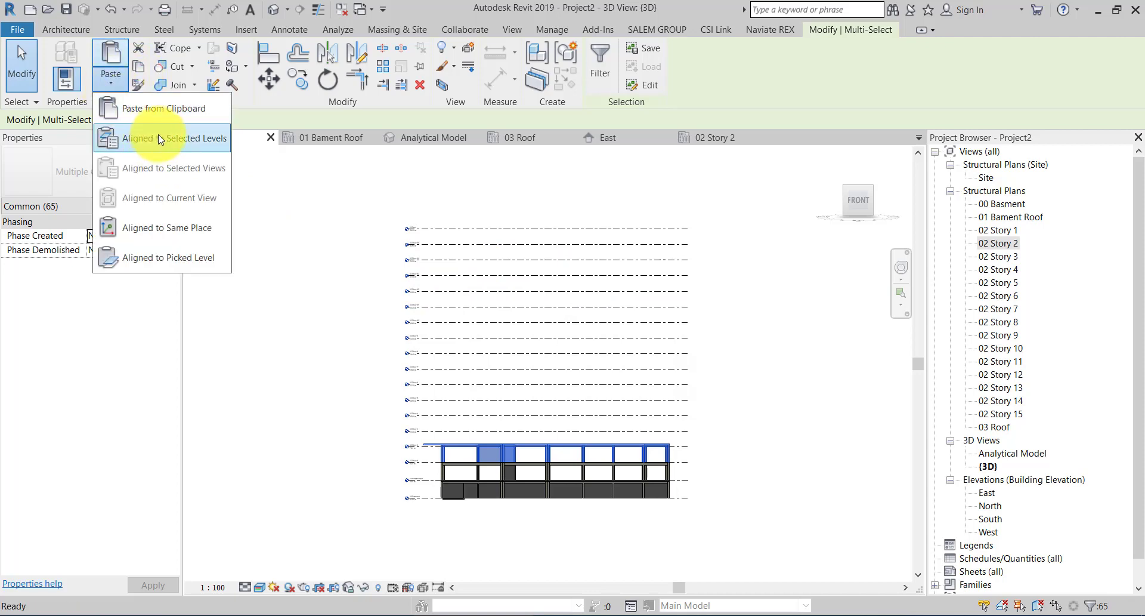
left_click(159, 136)
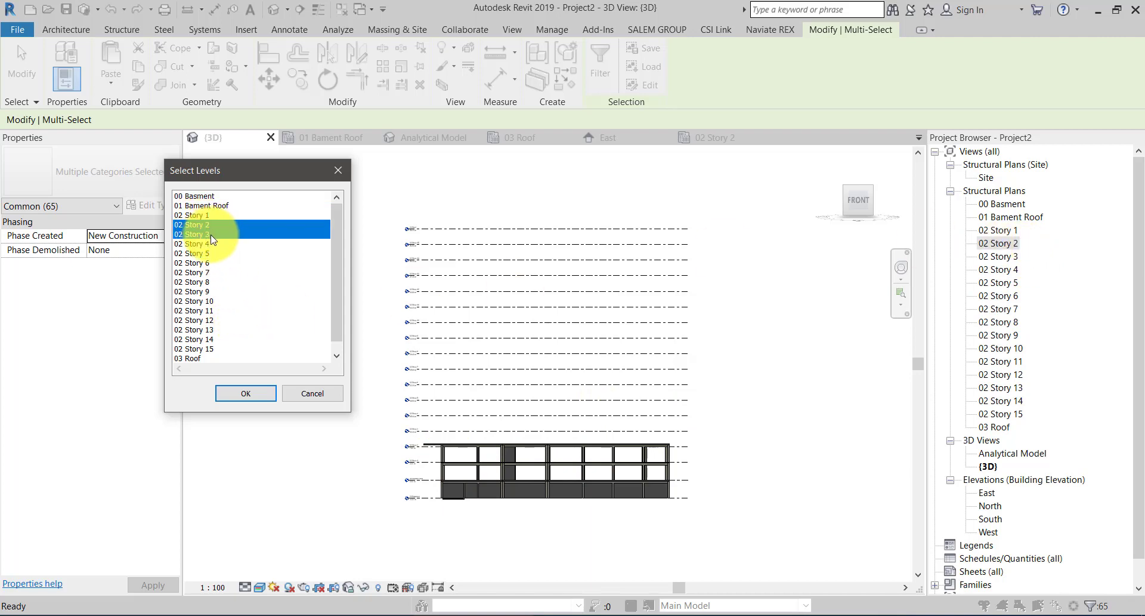
left_click(248, 395)
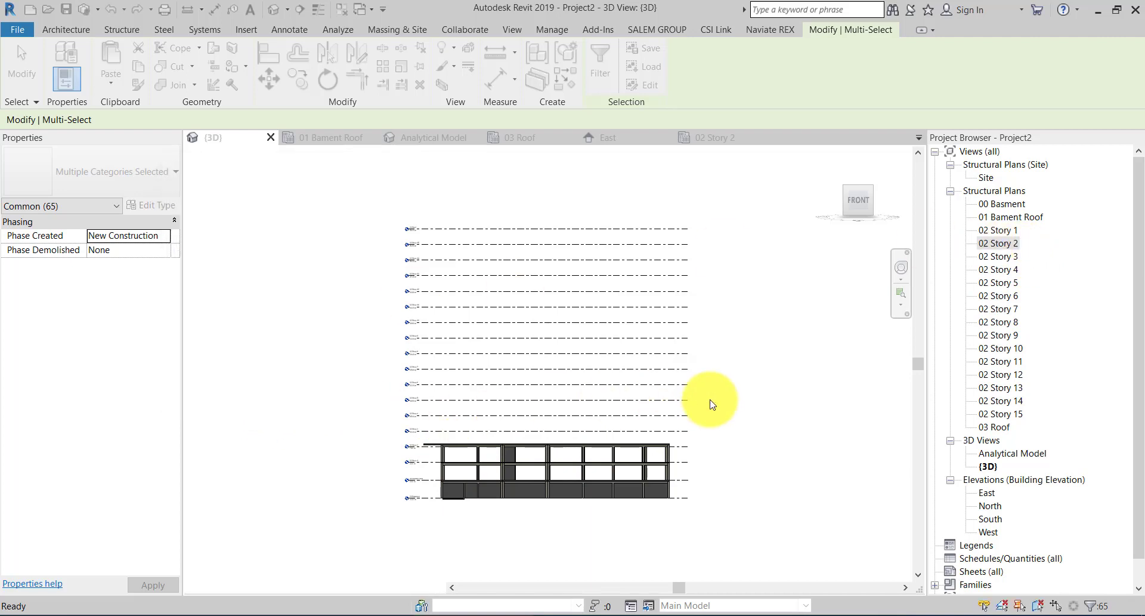
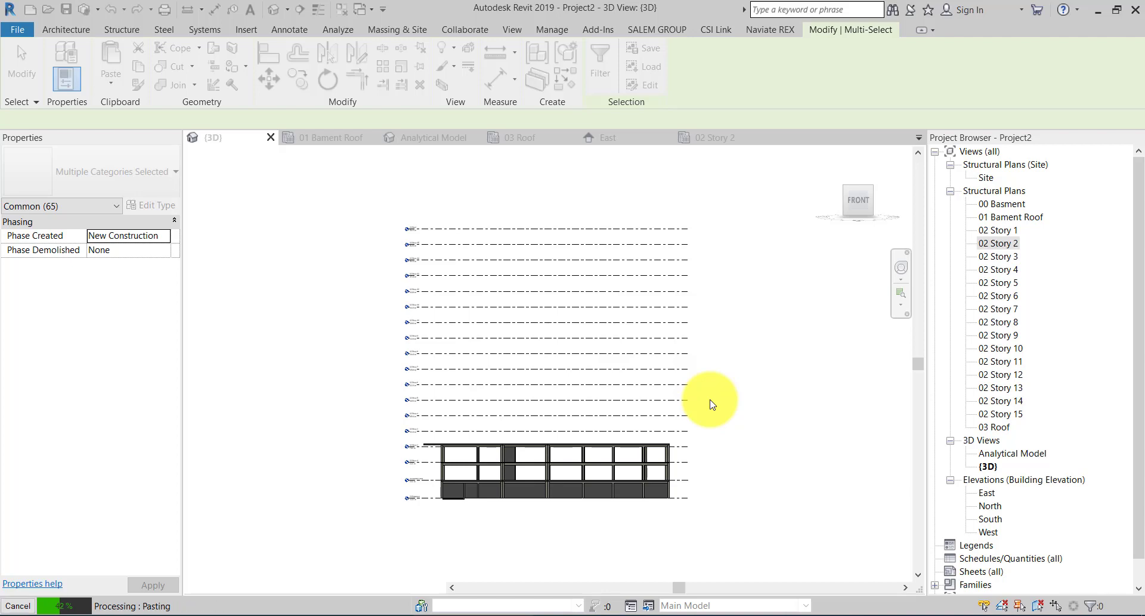
- Deselect the newly pasted floors and recentre the view on the whole building
left_click(801, 424)
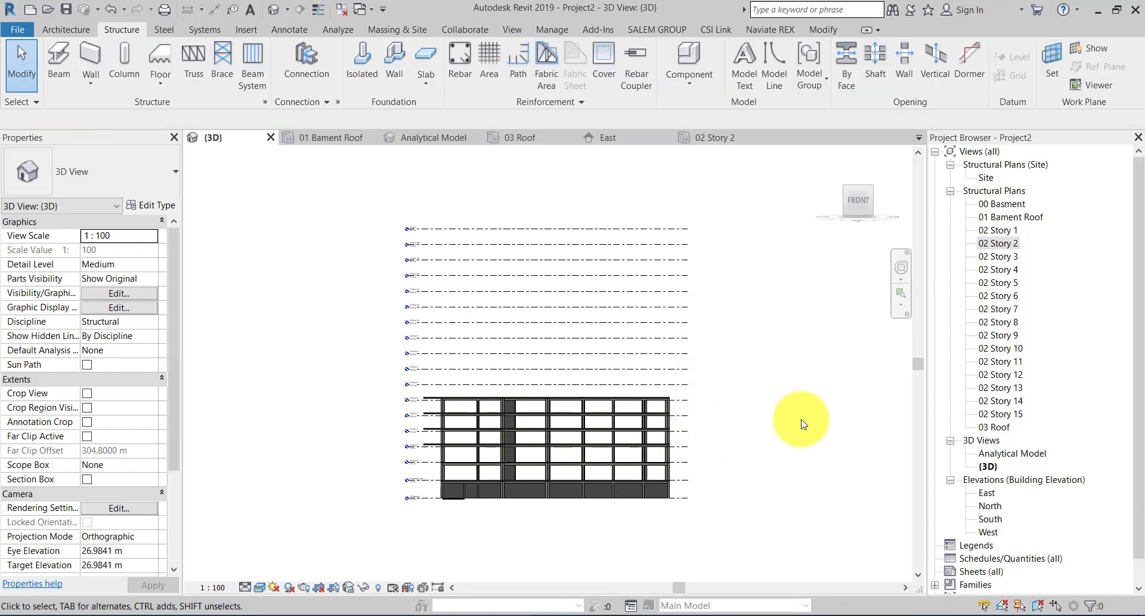
scroll(532, 472, "up", 4)
scroll(335, 463, "up", 2)
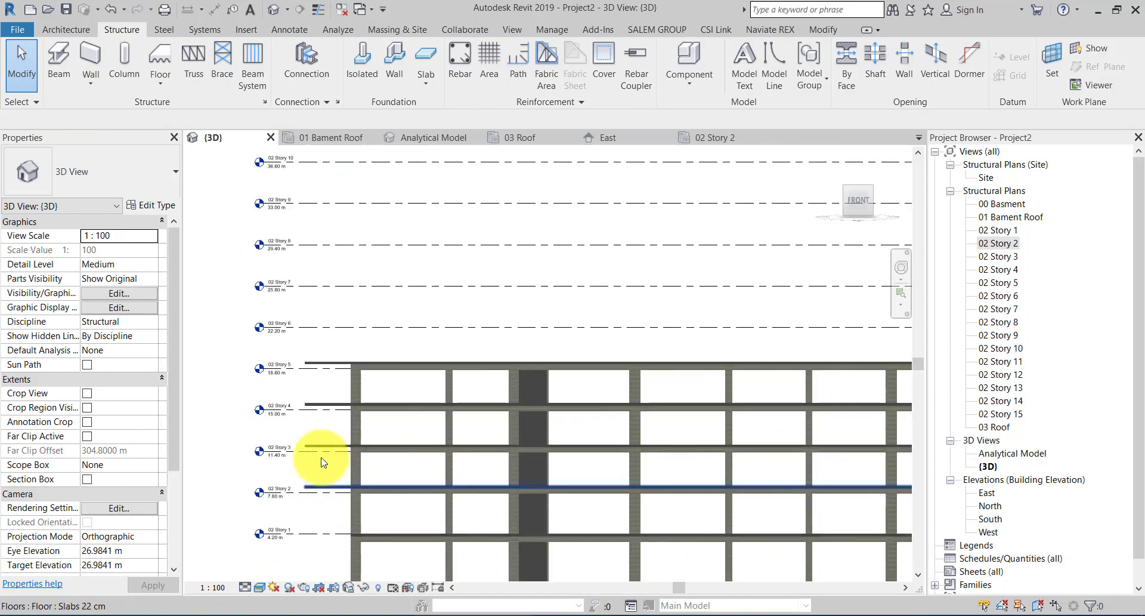
scroll(327, 370, "down", 2)
middle_click_drag(547, 342, 434, 337)
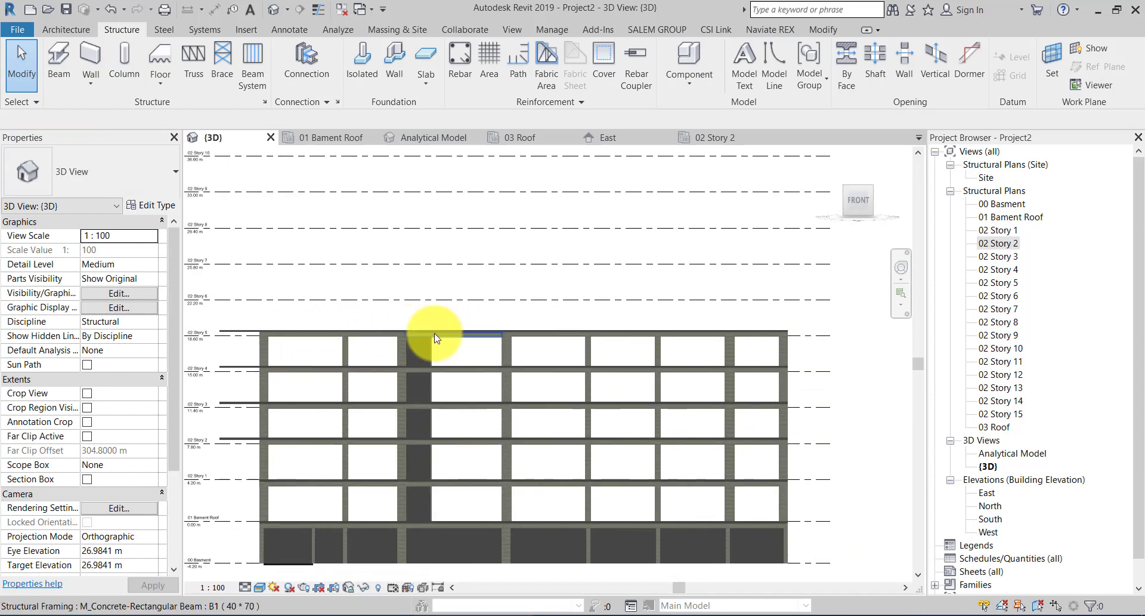
scroll(417, 340, "down", 1)
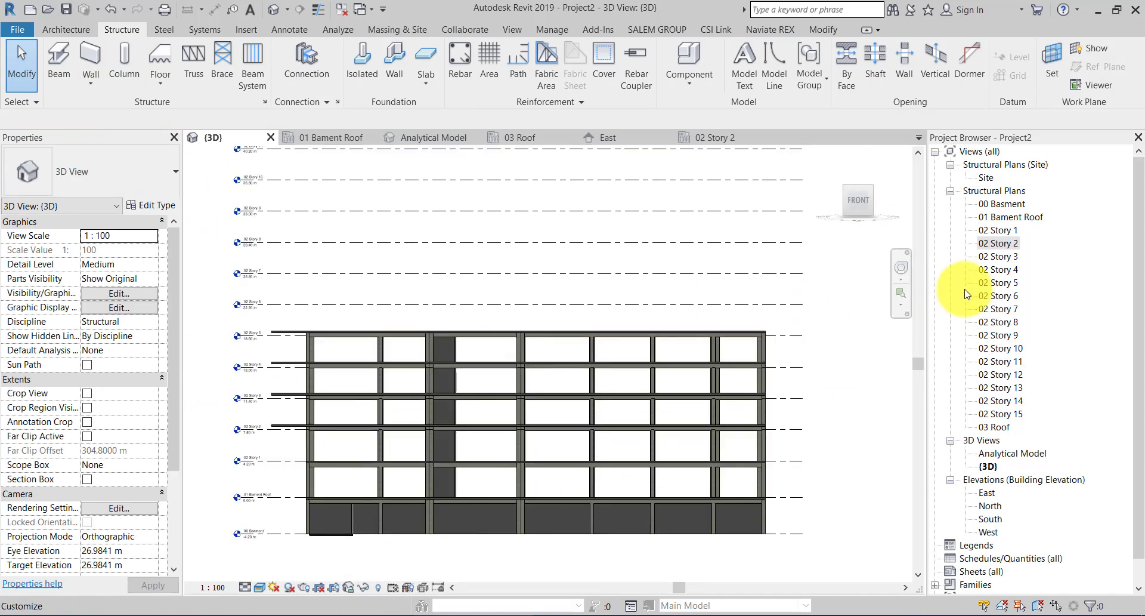
- Open the 02 Story 4 structural plan and select its floor slab
double_click(1008, 269)
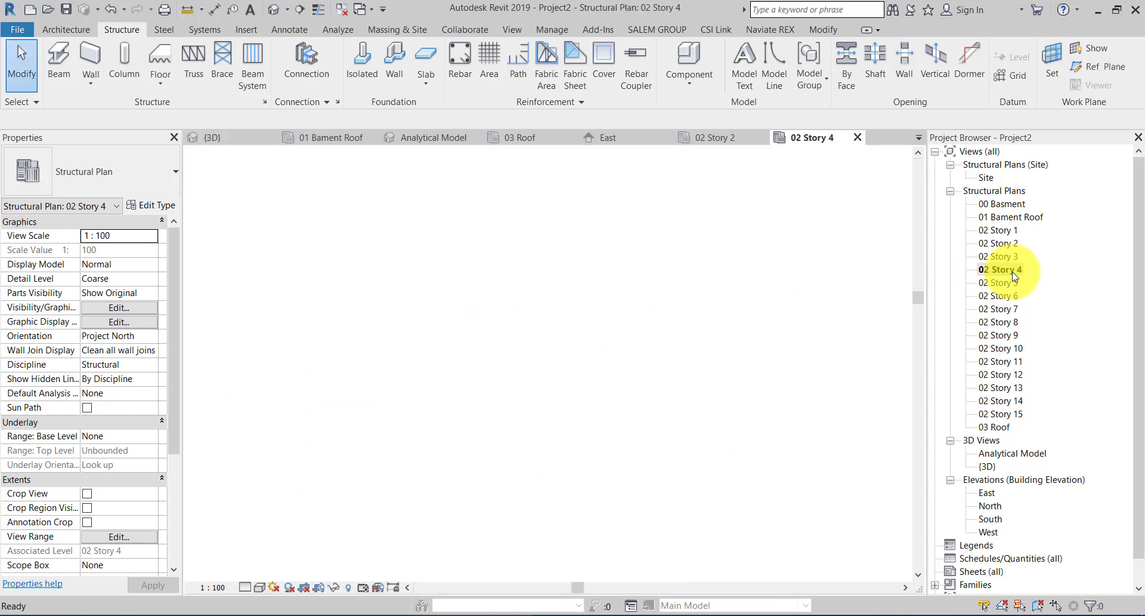
scroll(381, 335, "up", 3)
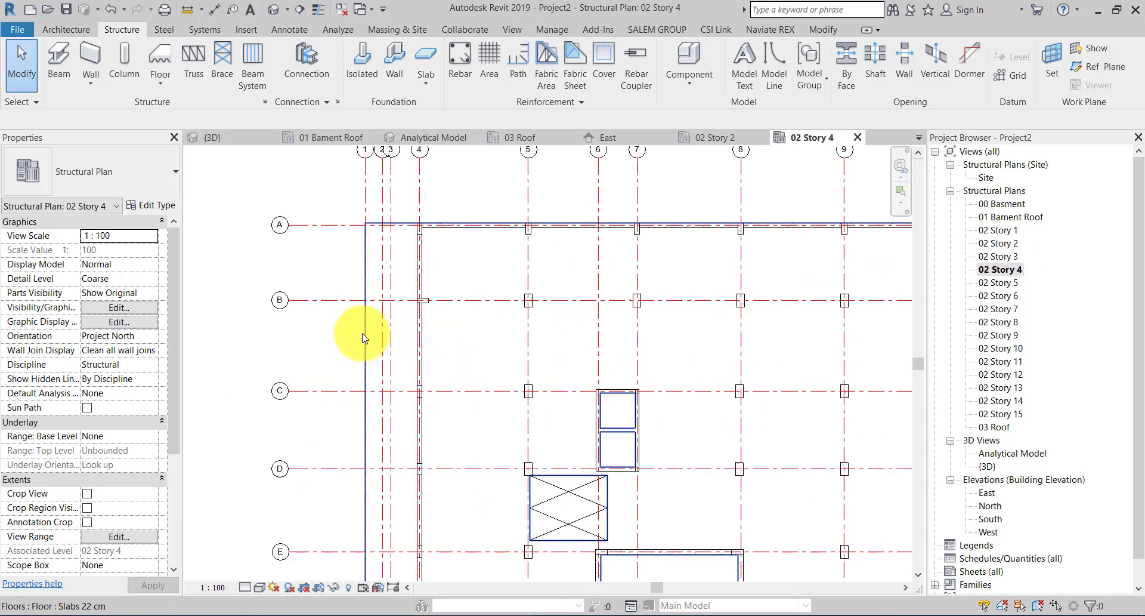
left_click(388, 343)
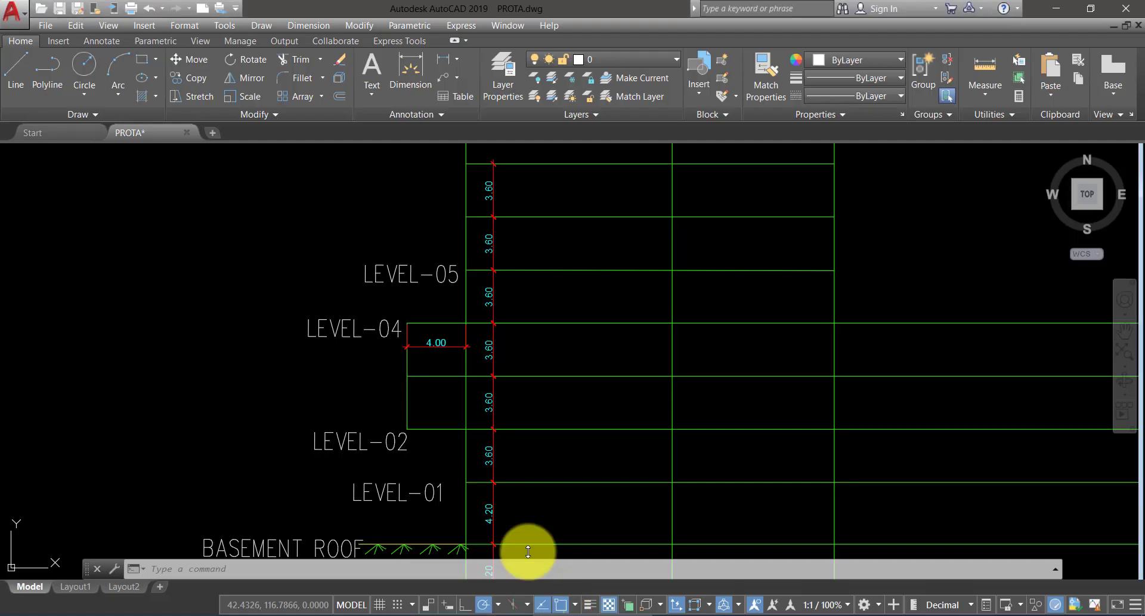
middle_click_drag(466, 331, 437, 321)
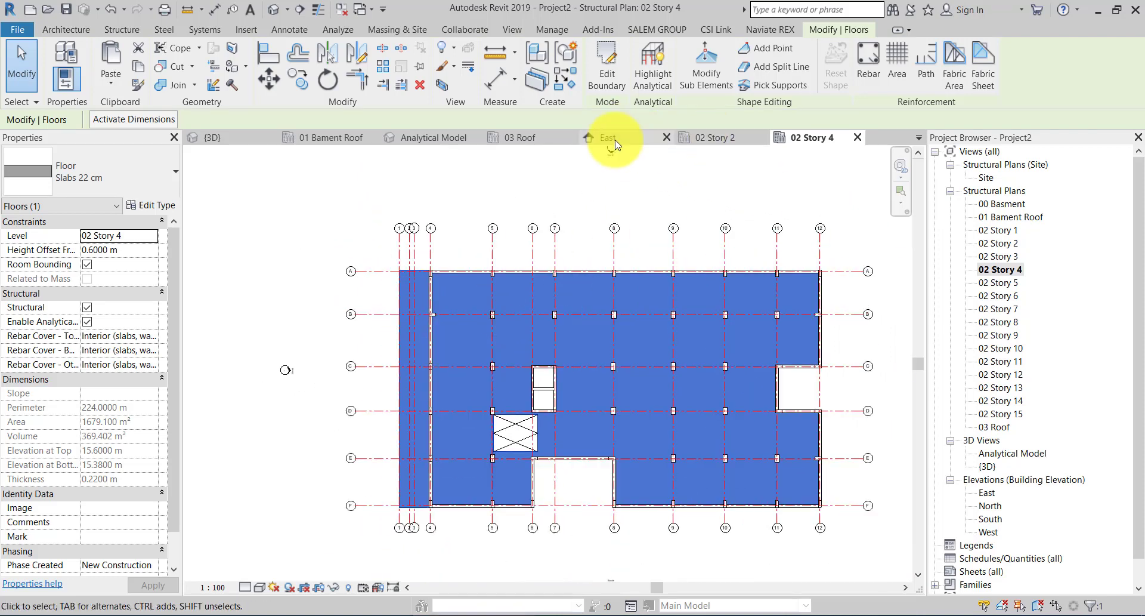
- Check the upper stories in the East elevation and then the 3D view
left_click(601, 136)
middle_click_drag(332, 361, 356, 475)
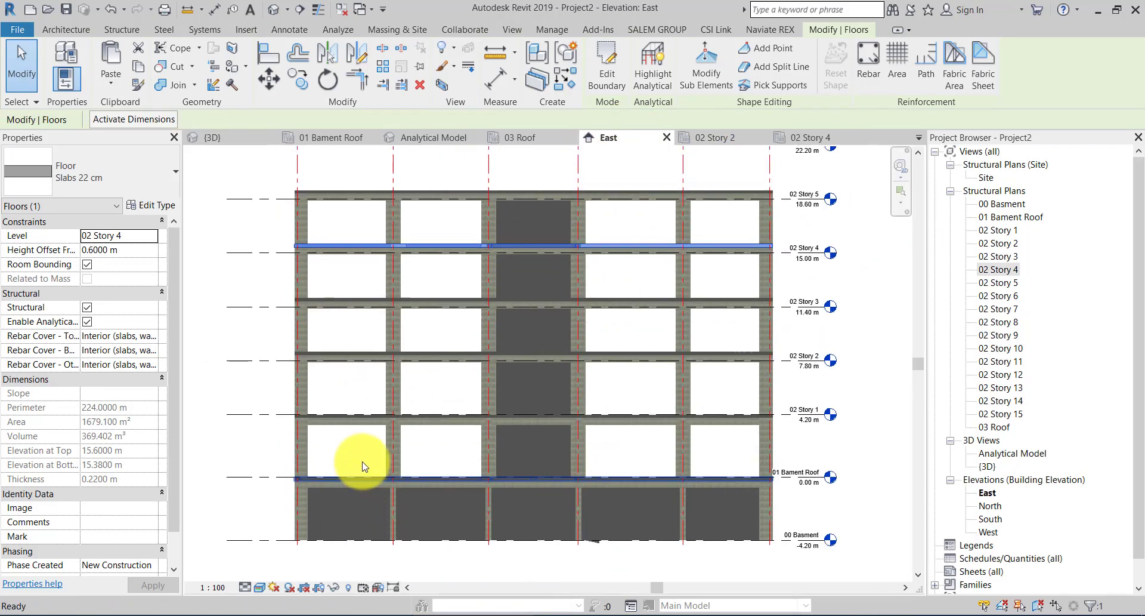
scroll(497, 323, "down", 3)
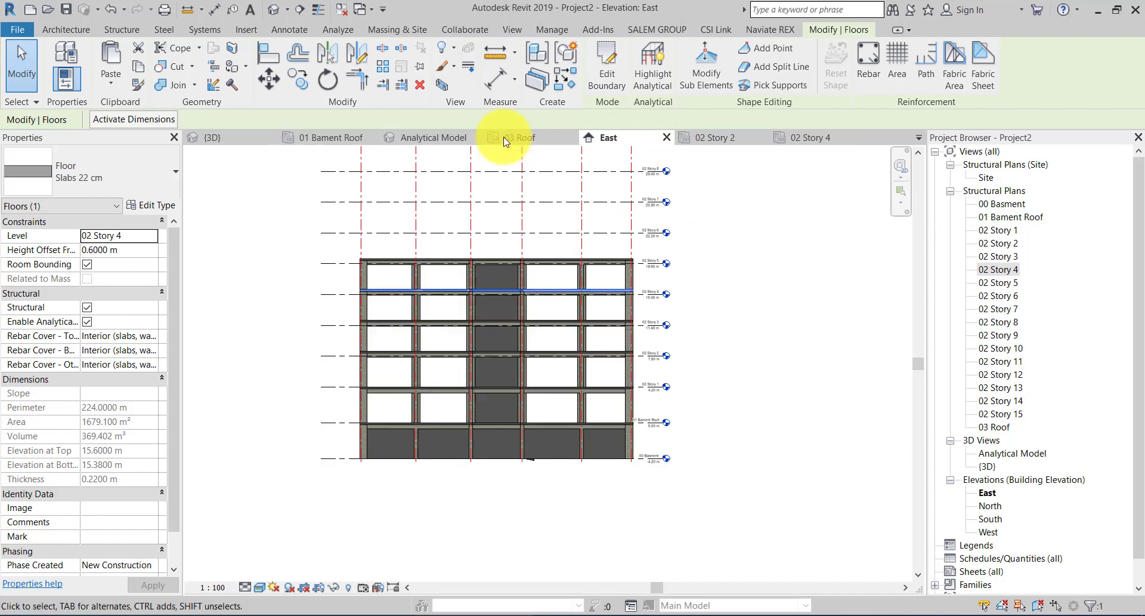
left_click(239, 137)
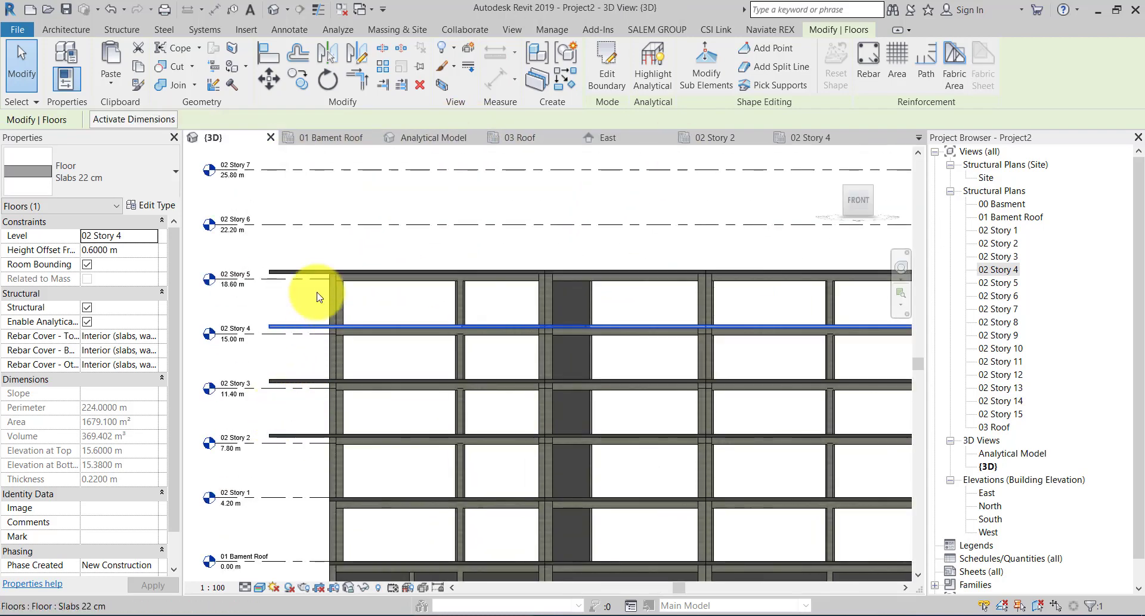
- On 02 Story 4, edit the floor boundary and align its left sketch line to the beam edge
left_click(808, 137)
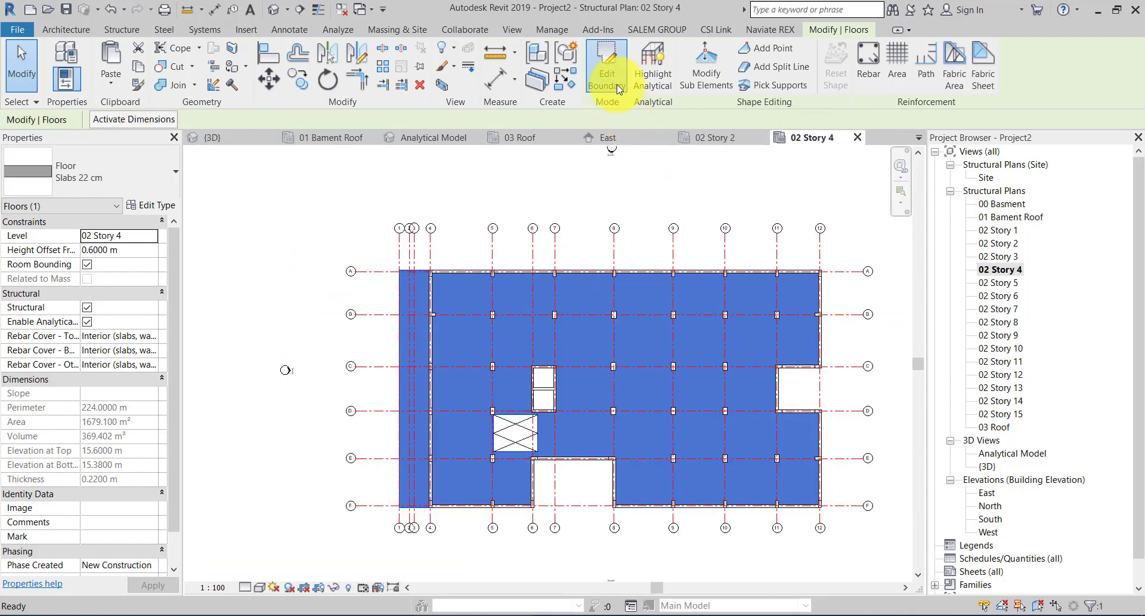
left_click(617, 87)
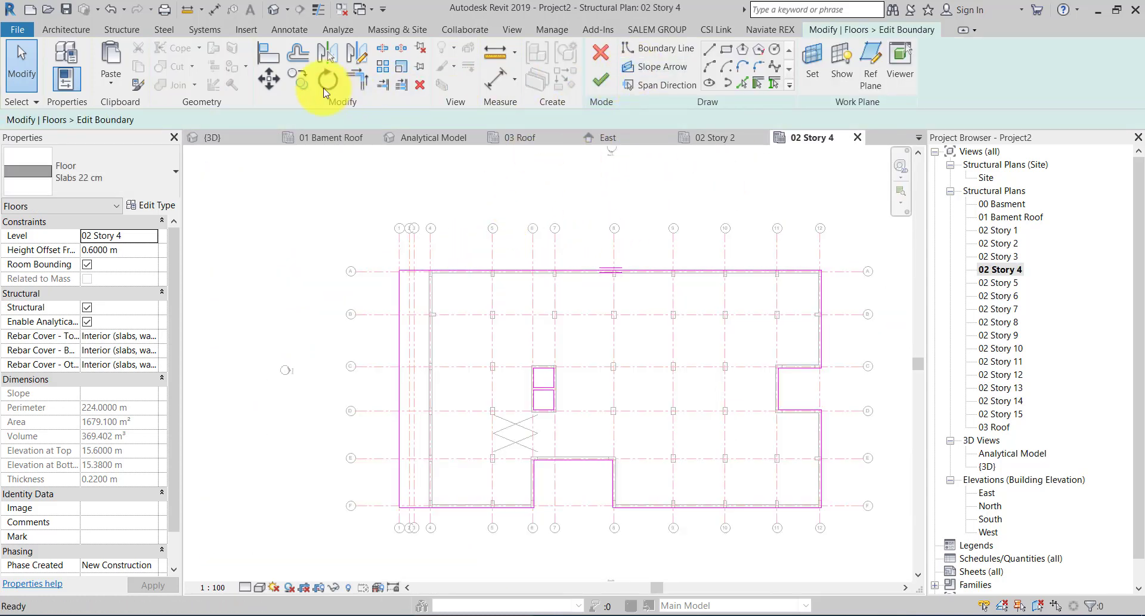
left_click(261, 67)
scroll(417, 320, "up", 3)
scroll(453, 358, "up", 2)
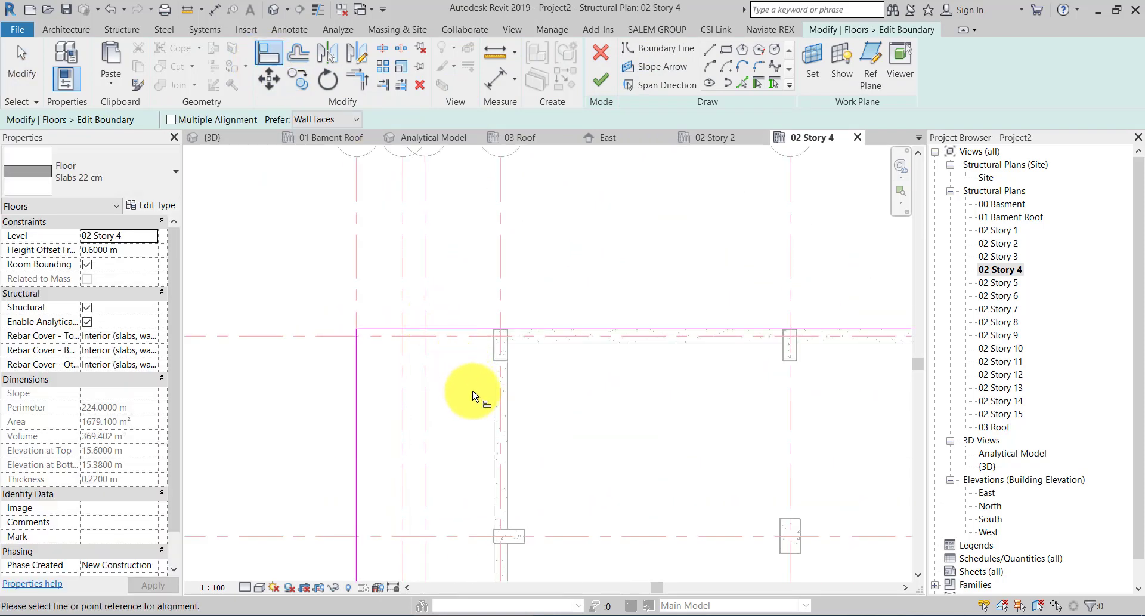
scroll(477, 394, "up", 2)
left_click(503, 394)
left_click(295, 396)
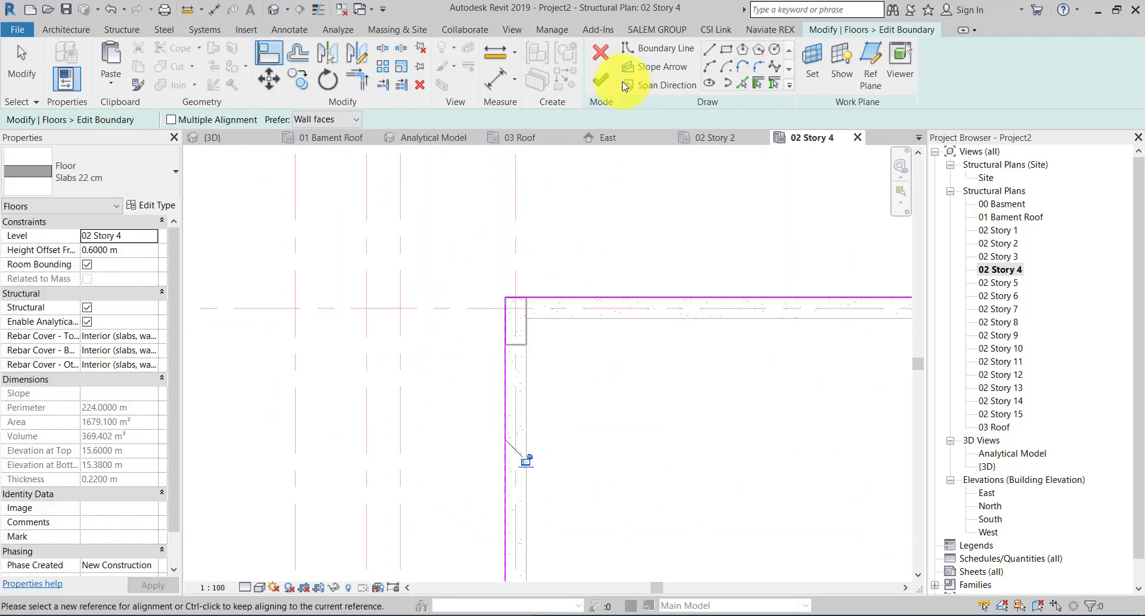
key("Escape")
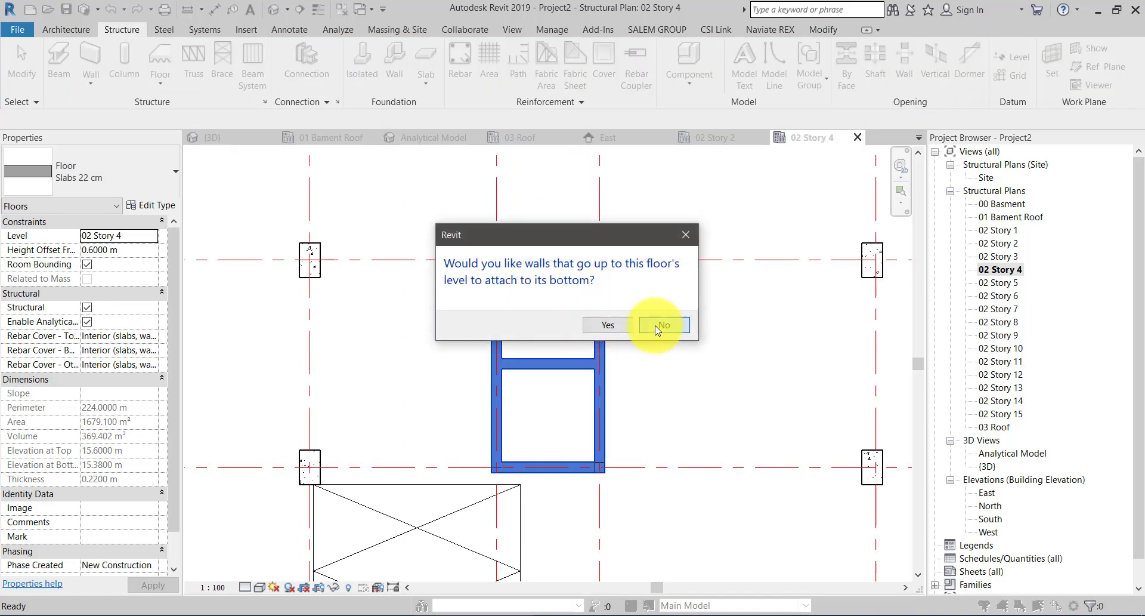
- Finish the floor edit, declining to attach walls to the floor's bottom
left_click(662, 324)
scroll(478, 295, "down", 4)
scroll(549, 326, "down", 2)
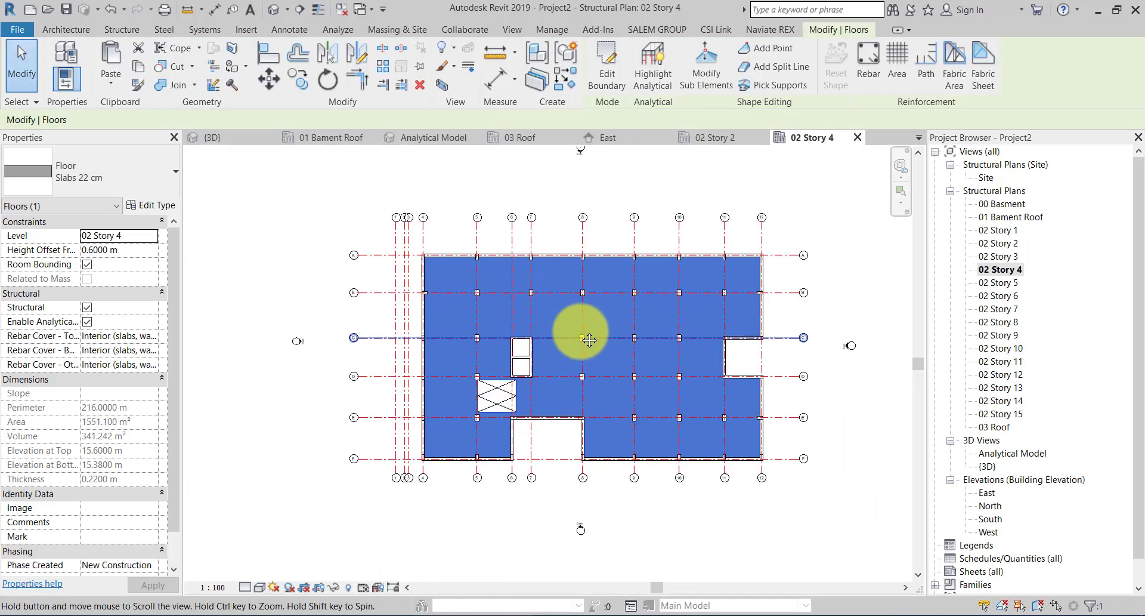
middle_click_drag(590, 339, 571, 333)
- In the 3D view, undo the finished edit and the edge alignment, leaving the sketch unchanged
left_click(246, 138)
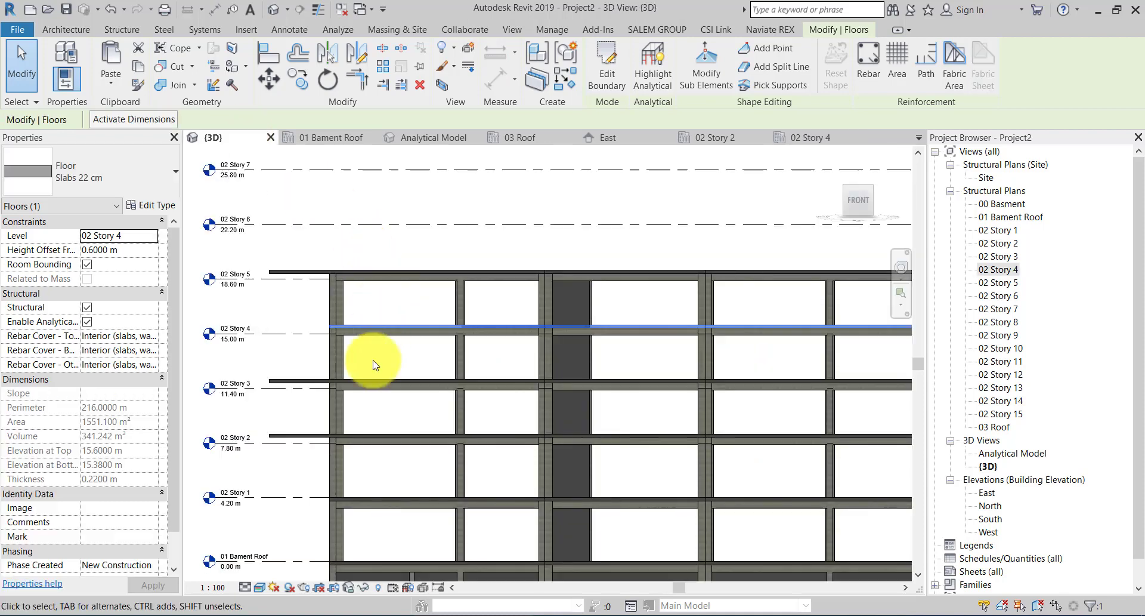
scroll(344, 357, "down", 1)
scroll(348, 353, "down", 1)
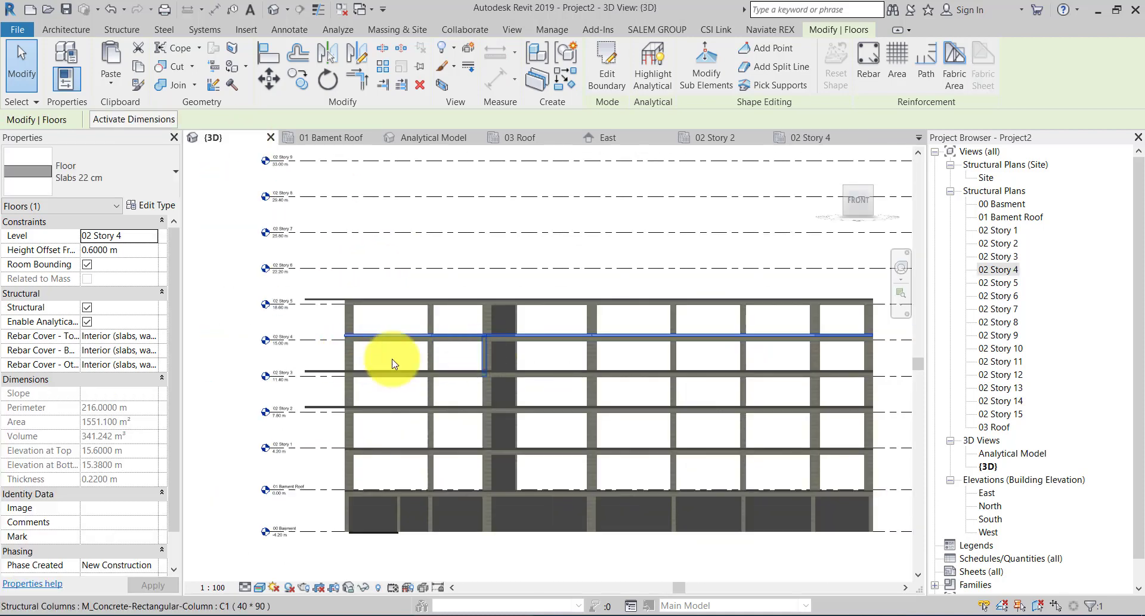
scroll(298, 351, "down", 1)
scroll(292, 349, "up", 1)
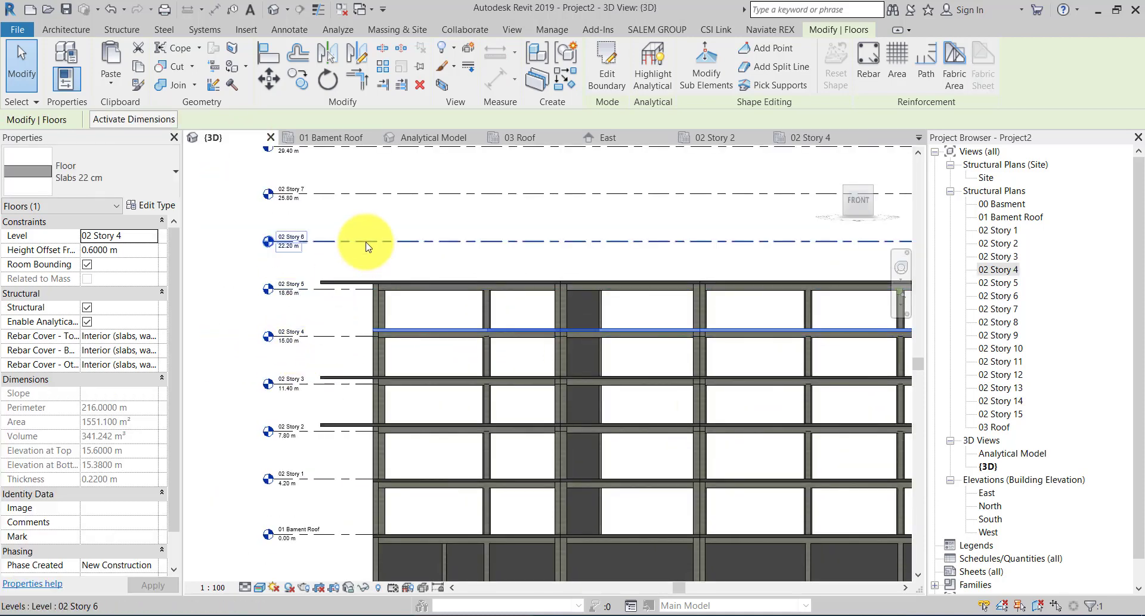
left_click(112, 12)
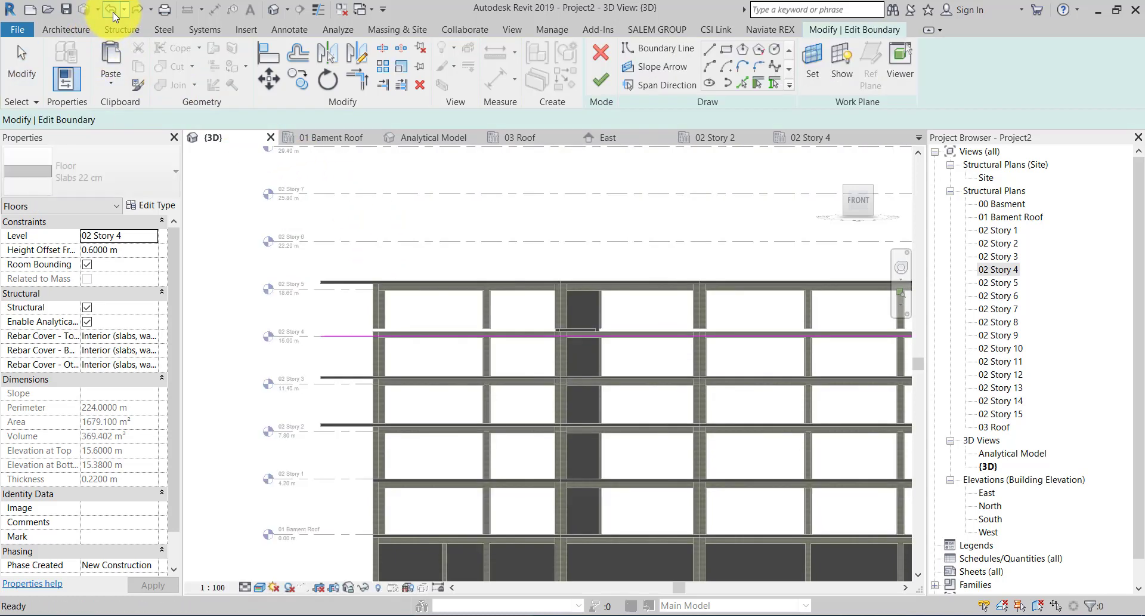
left_click(113, 12)
left_click(345, 242)
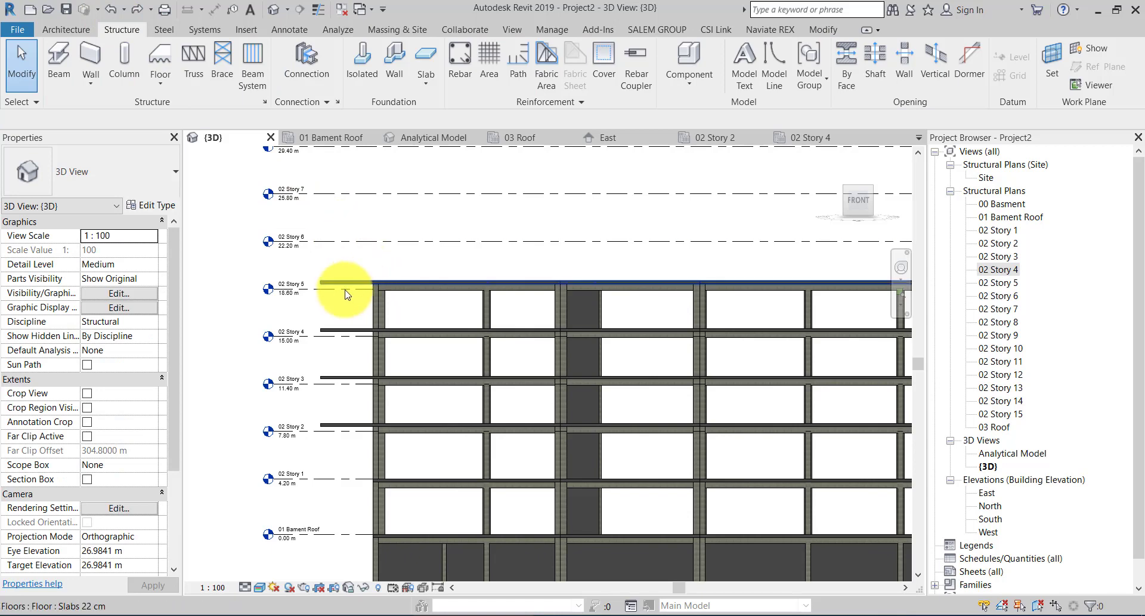
- On the 02 Story 5 plan, align the slab's left boundary line to the beam face
double_click(1000, 282)
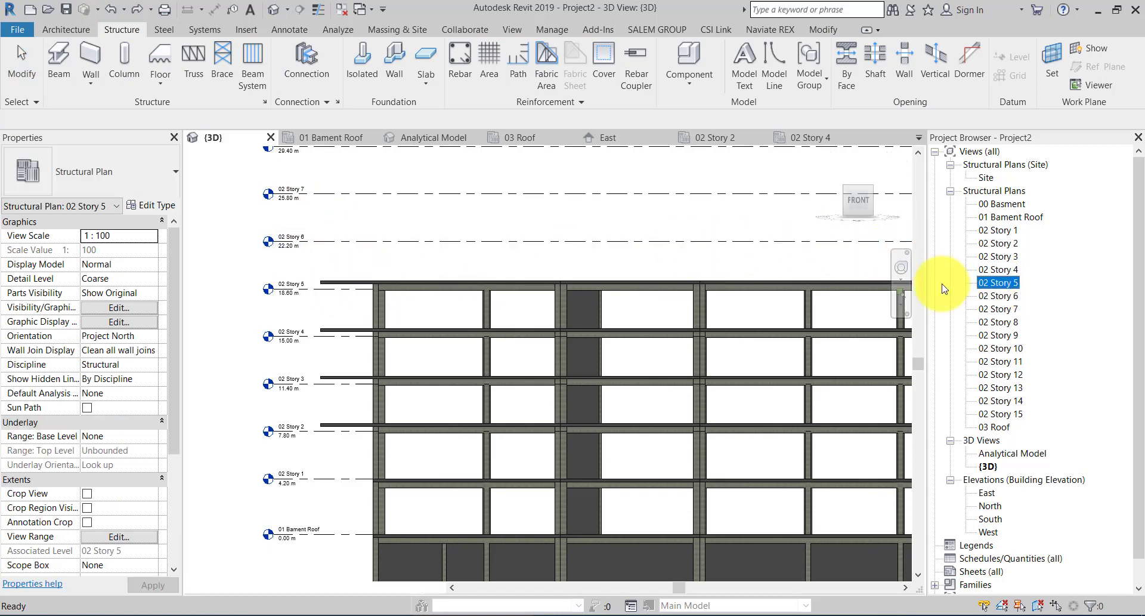
left_click(371, 303)
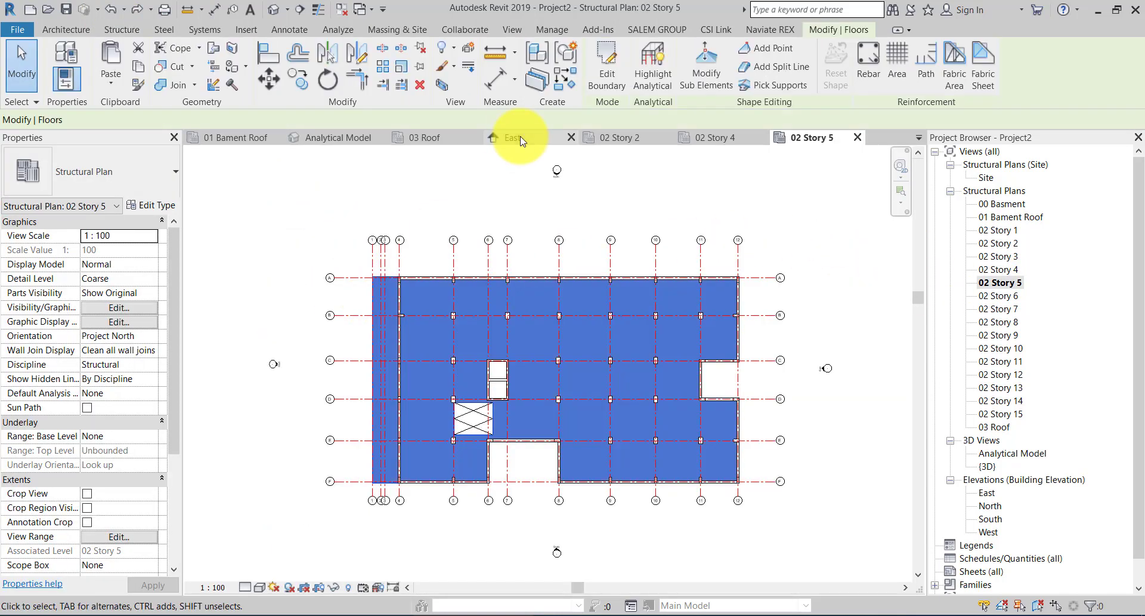
left_click(570, 74)
left_click(268, 53)
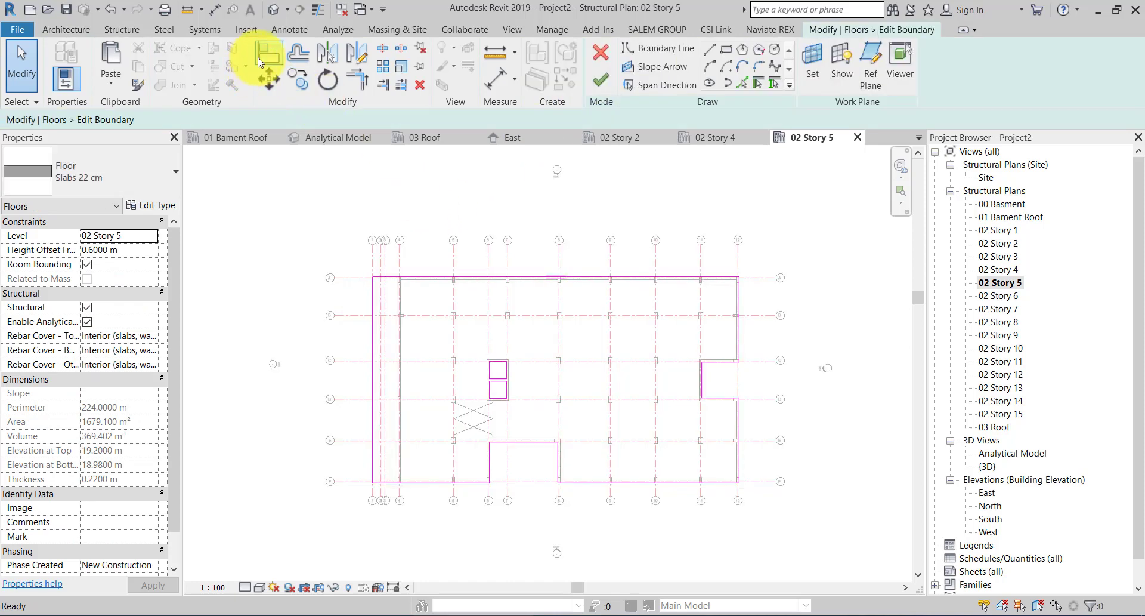
scroll(358, 302, "up", 3)
scroll(478, 295, "up", 2)
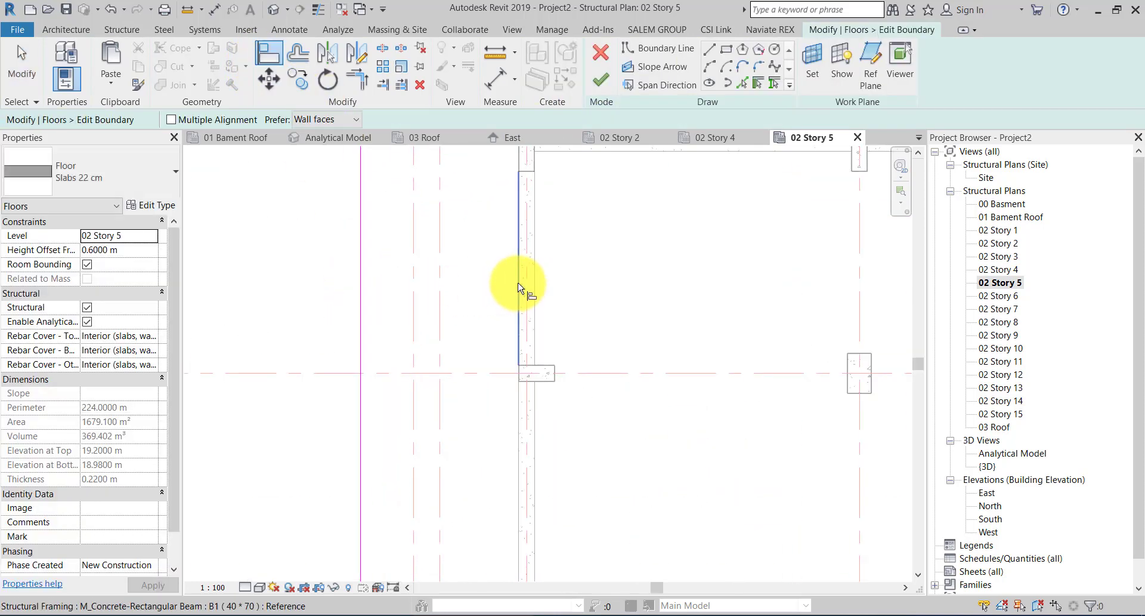
left_click(518, 286)
left_click(361, 298)
- Finish the slab boundary edit, declining to attach walls to the floor's bottom
scroll(370, 299, "down", 3)
scroll(378, 327, "down", 2)
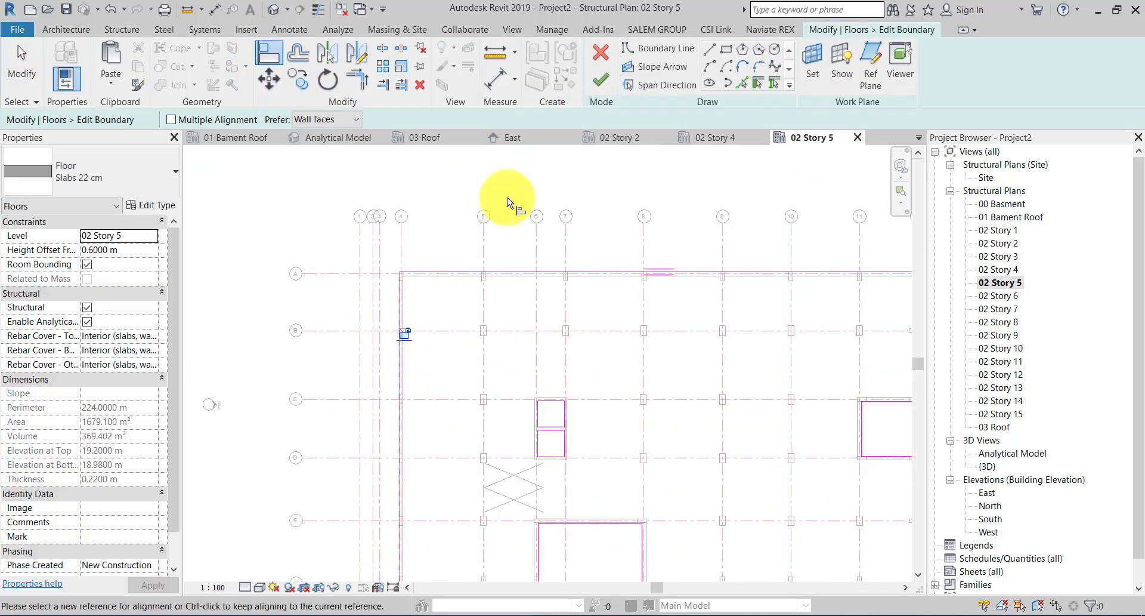
left_click(603, 81)
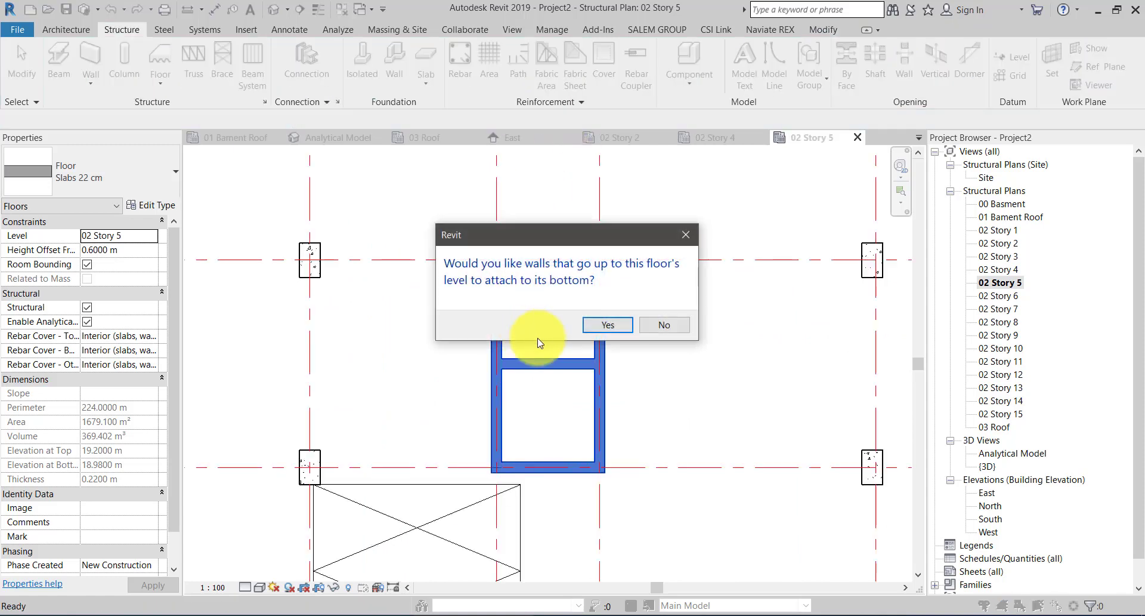
left_click(664, 325)
scroll(440, 235, "down", 4)
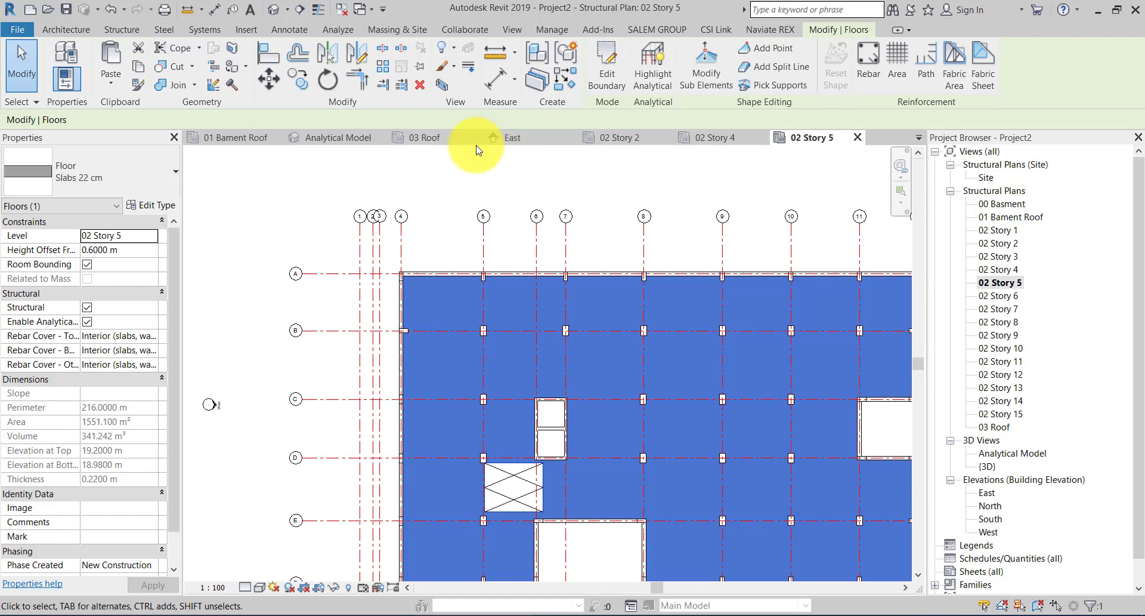
- Close the 02 Story 5 plan and clear the floor selection in the 3D view
left_click(857, 139)
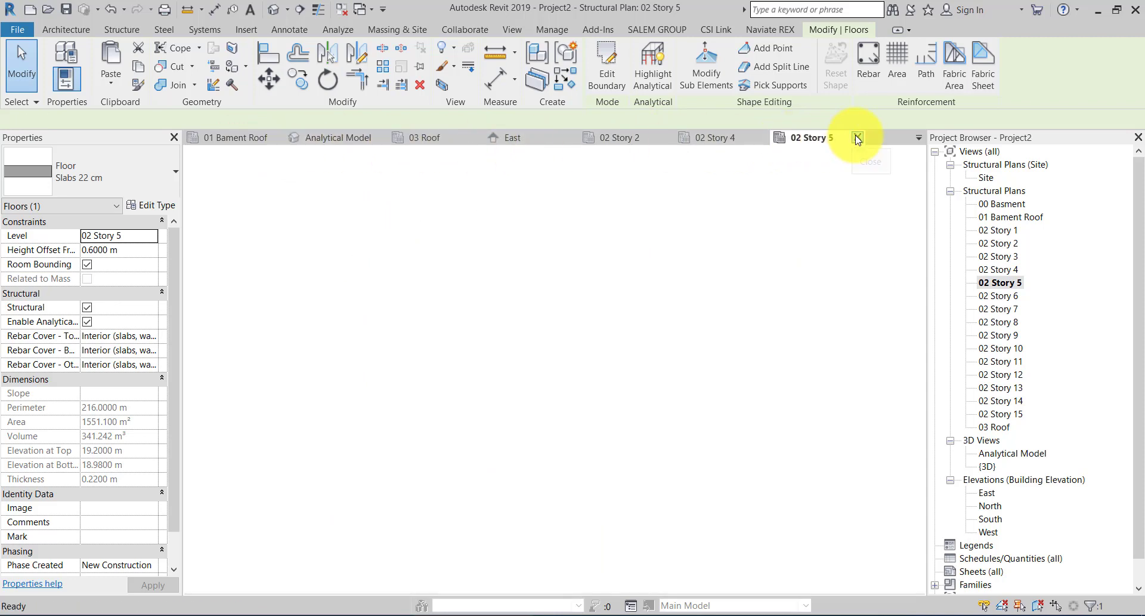
left_click(351, 223)
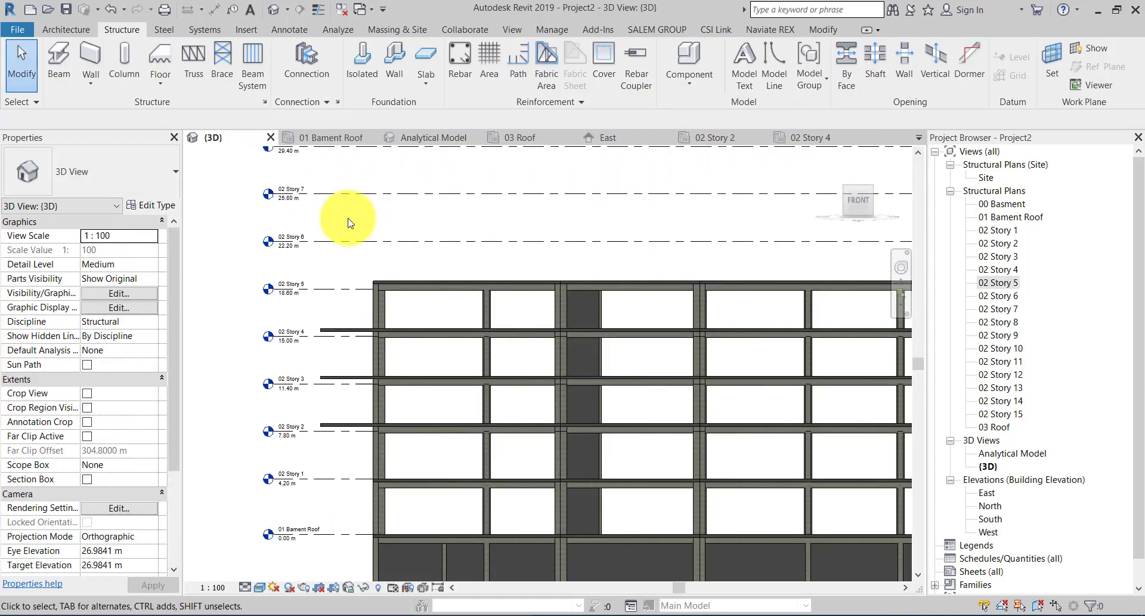
scroll(376, 274, "down", 3)
scroll(299, 281, "up", 2)
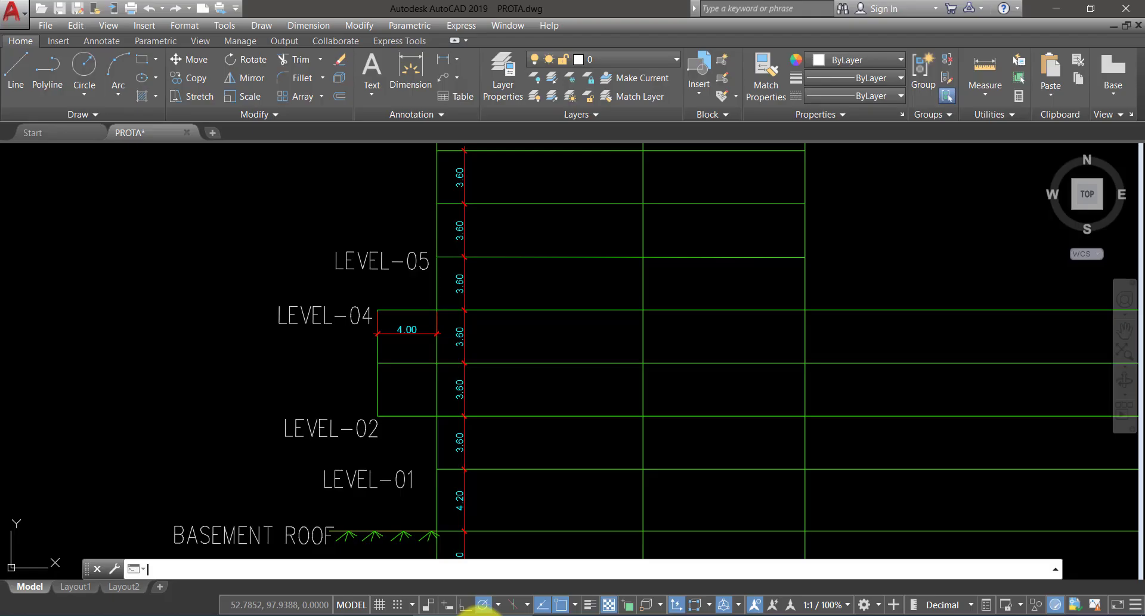
- Zoom and pan the AutoCAD drawing to centre the LEVEL-05 plan, then cancel any pending command
scroll(422, 408, "down", 5)
scroll(376, 396, "down", 3)
scroll(449, 449, "up", 10)
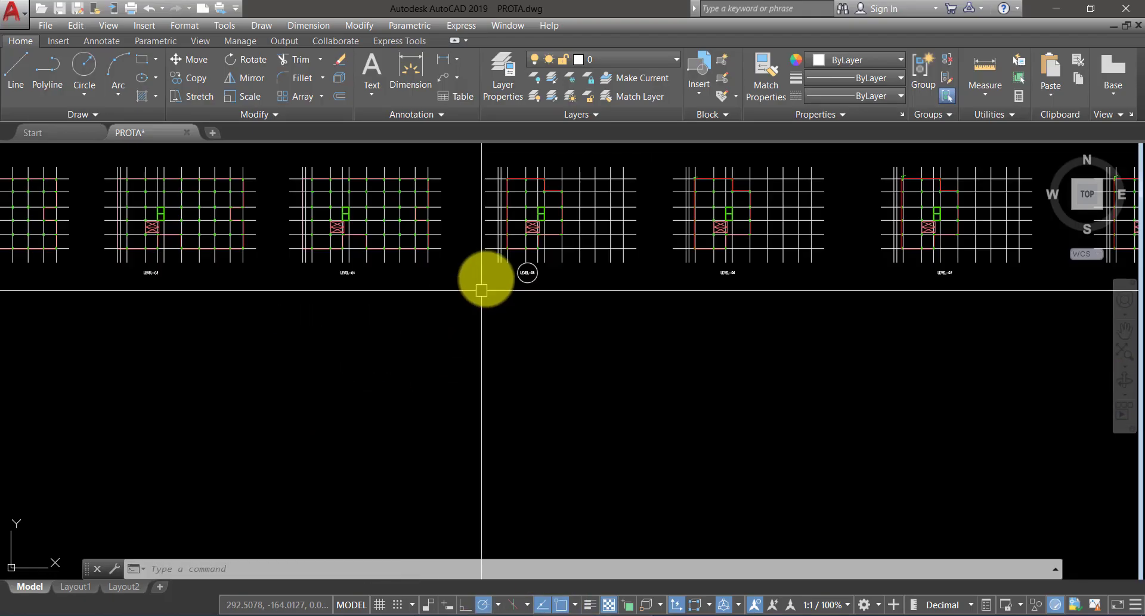
scroll(486, 281, "up", 8)
scroll(575, 384, "down", 5)
scroll(554, 417, "up", 1)
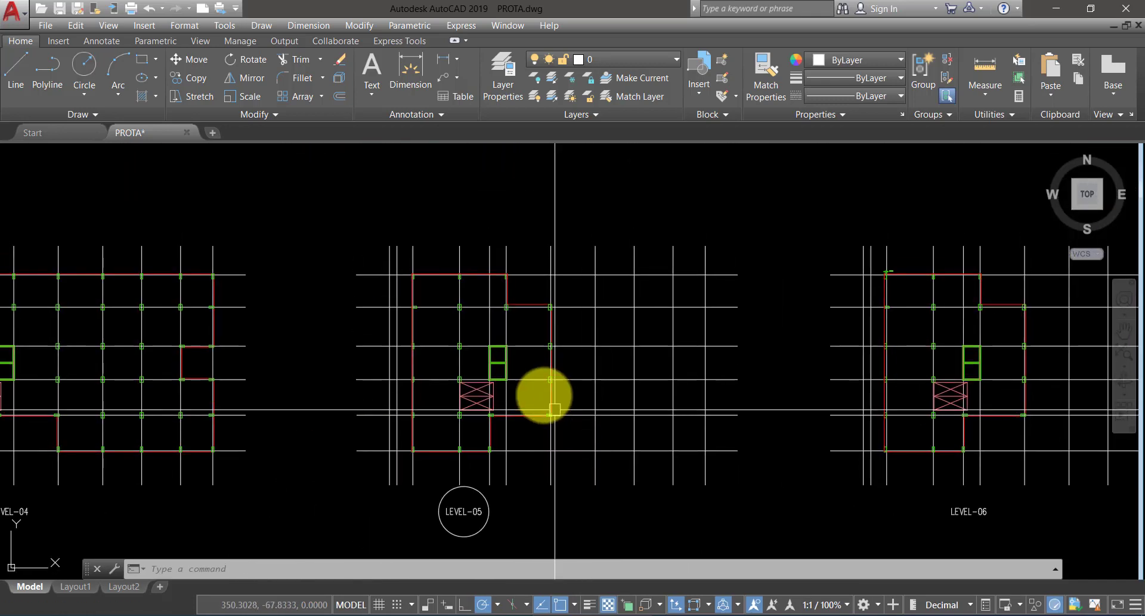
scroll(547, 388, "up", 2)
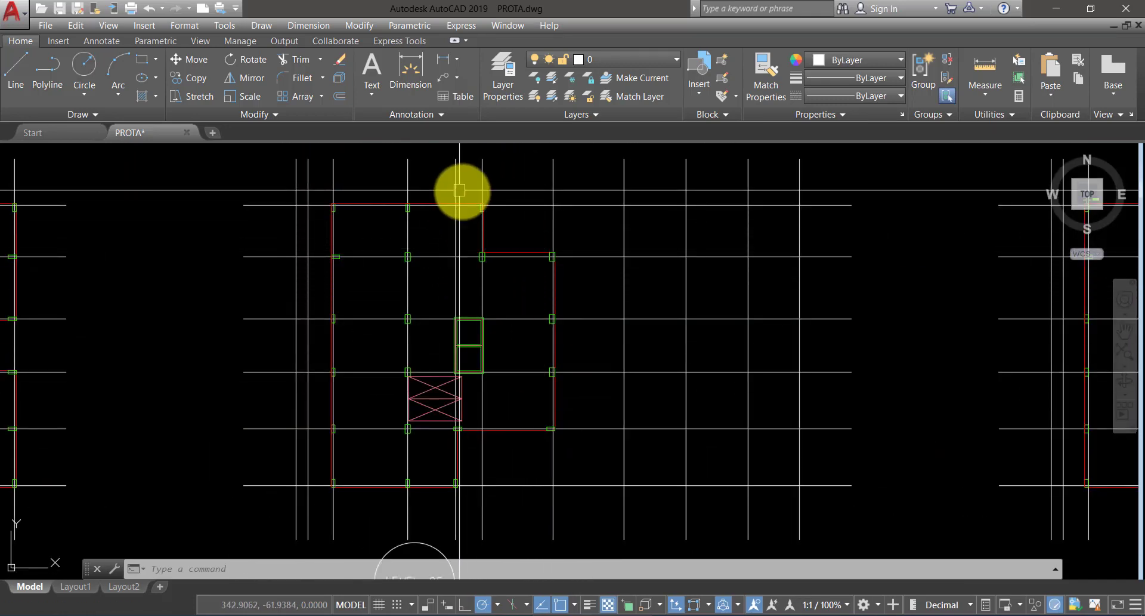
scroll(546, 388, "down", 2)
middle_click_drag(546, 389, 530, 362)
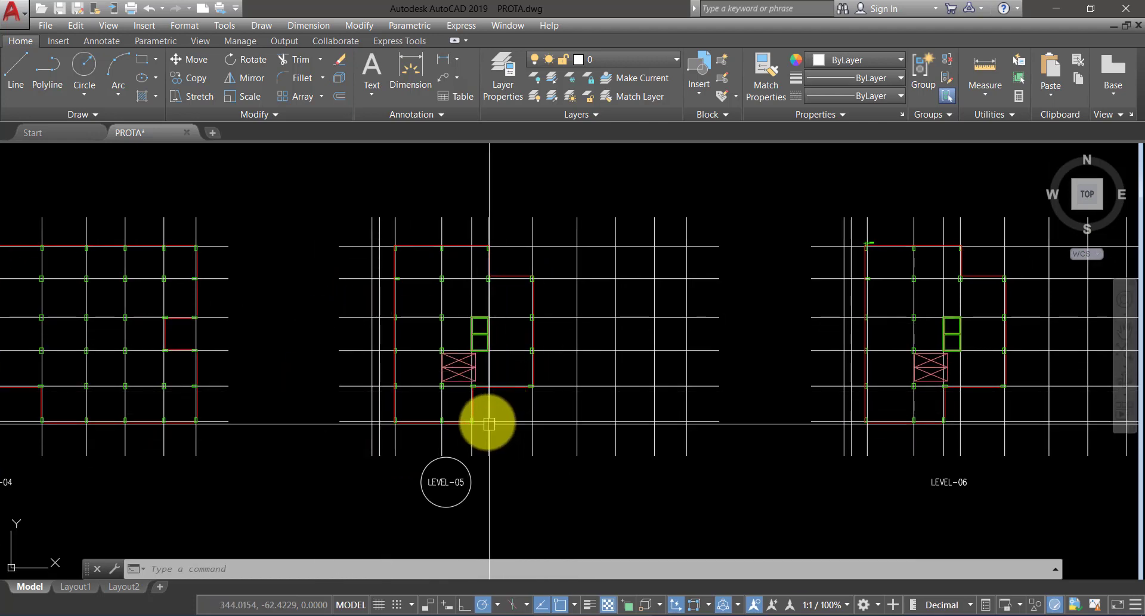
scroll(525, 410, "down", 5)
scroll(545, 406, "up", 4)
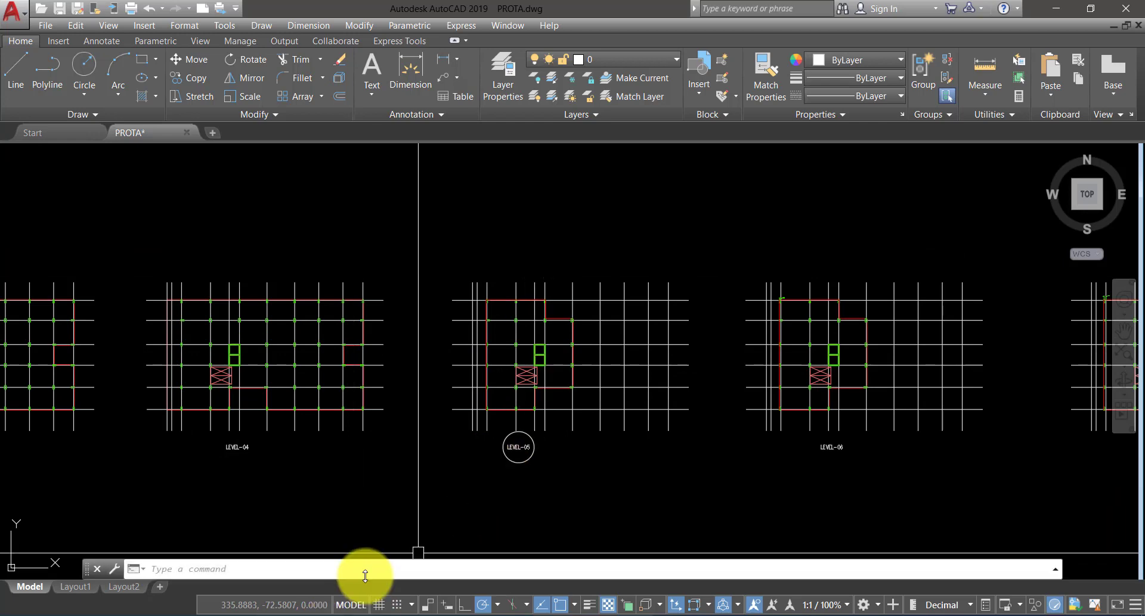
scroll(552, 404, "up", 2)
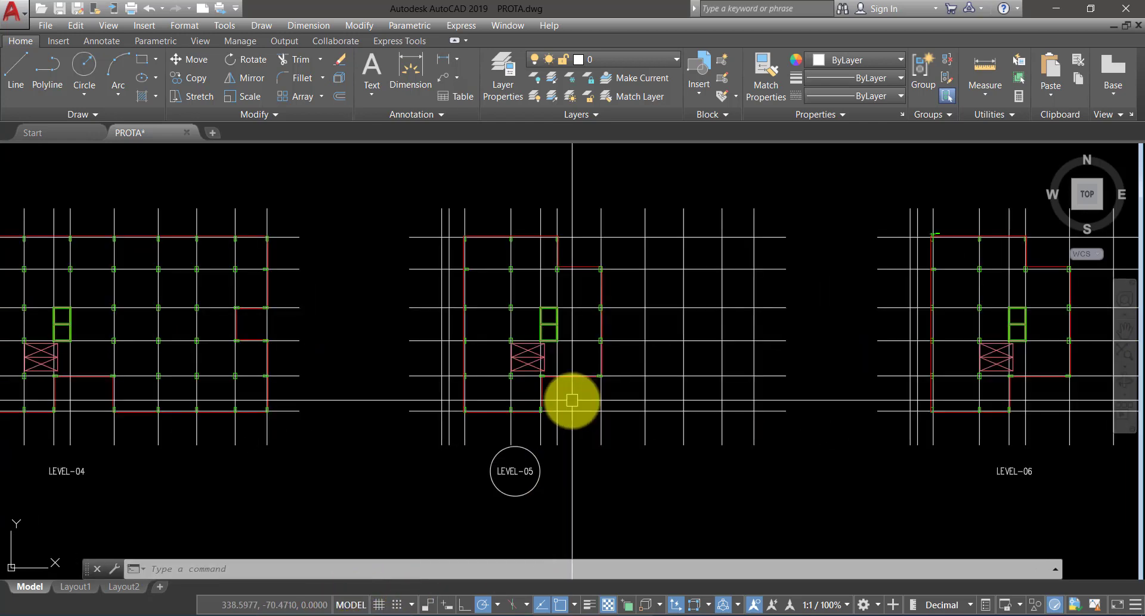
key("Escape")
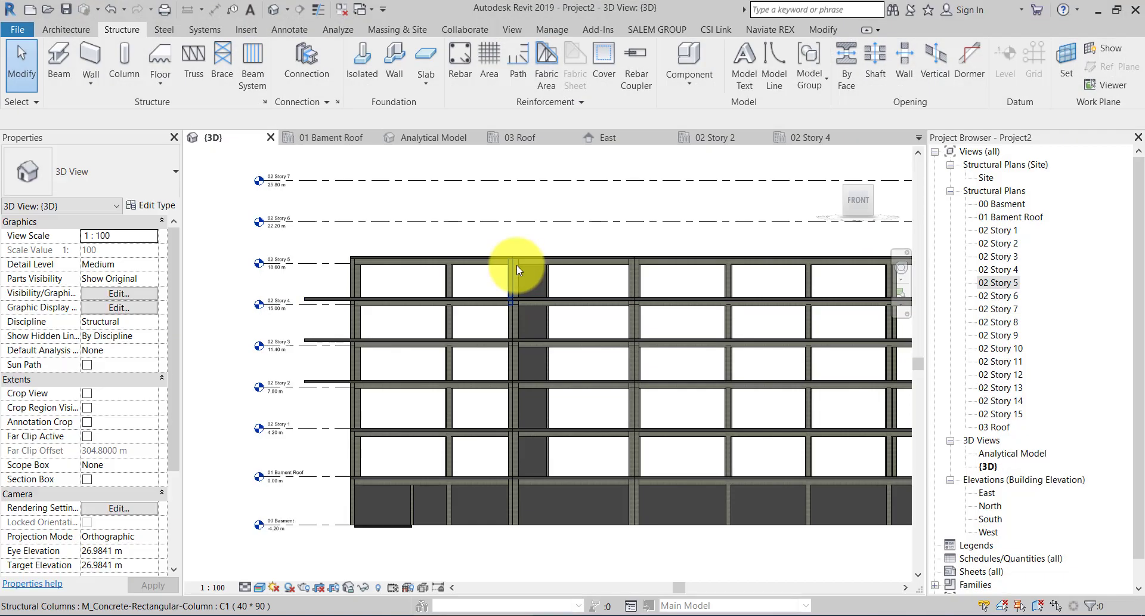
- Open 02 Story 5, close the East and 02 Story 2 tabs, and recentre the plan
scroll(402, 222, "up", 1)
scroll(327, 291, "up", 1)
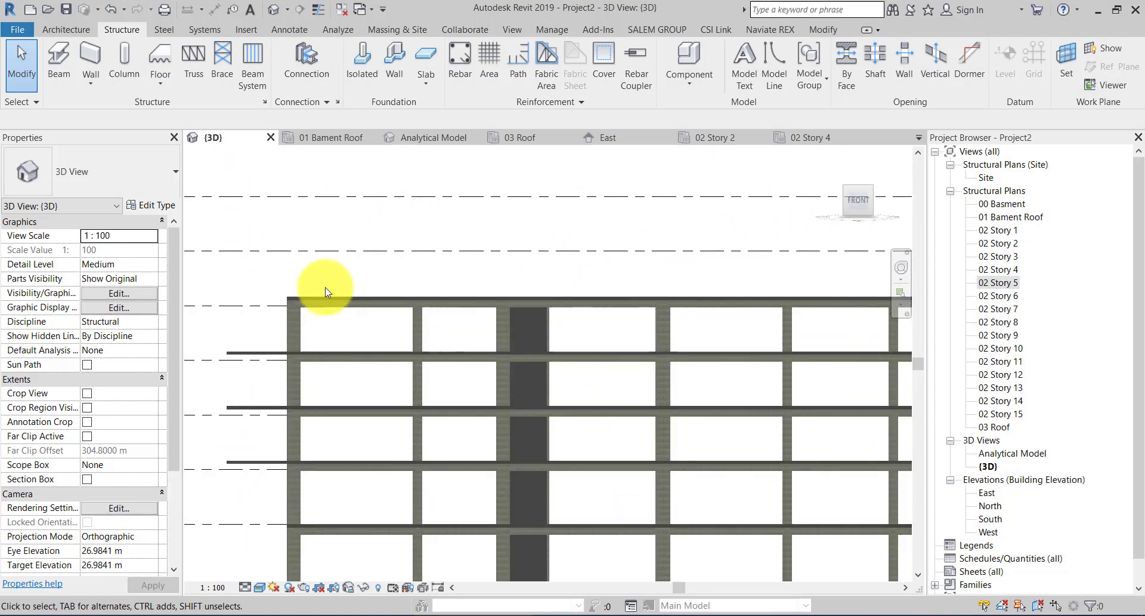
middle_click_drag(325, 291, 486, 312)
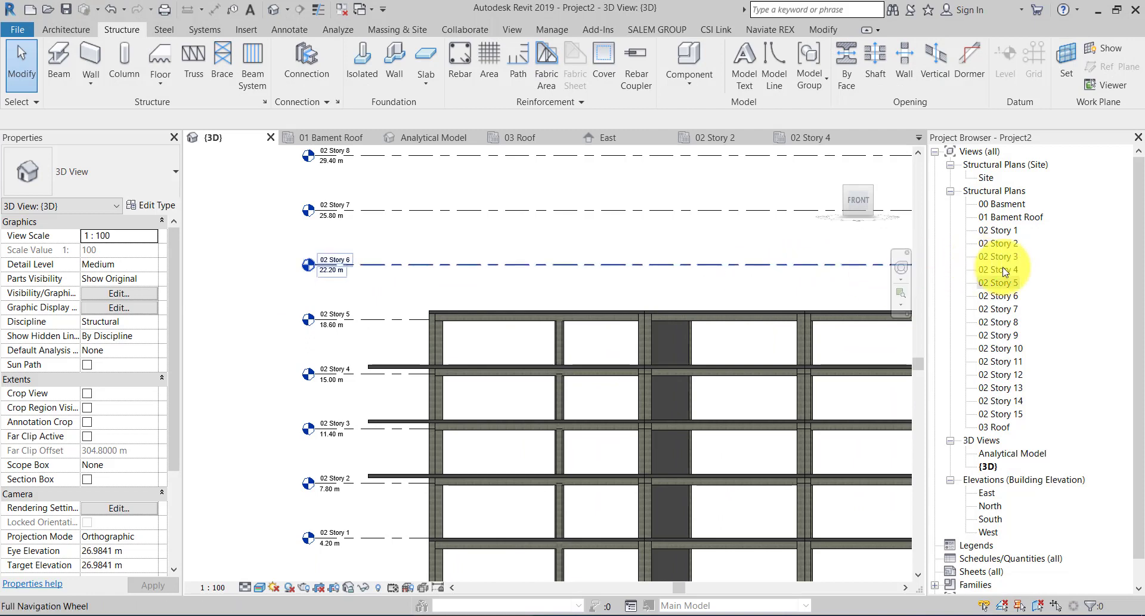
double_click(1004, 282)
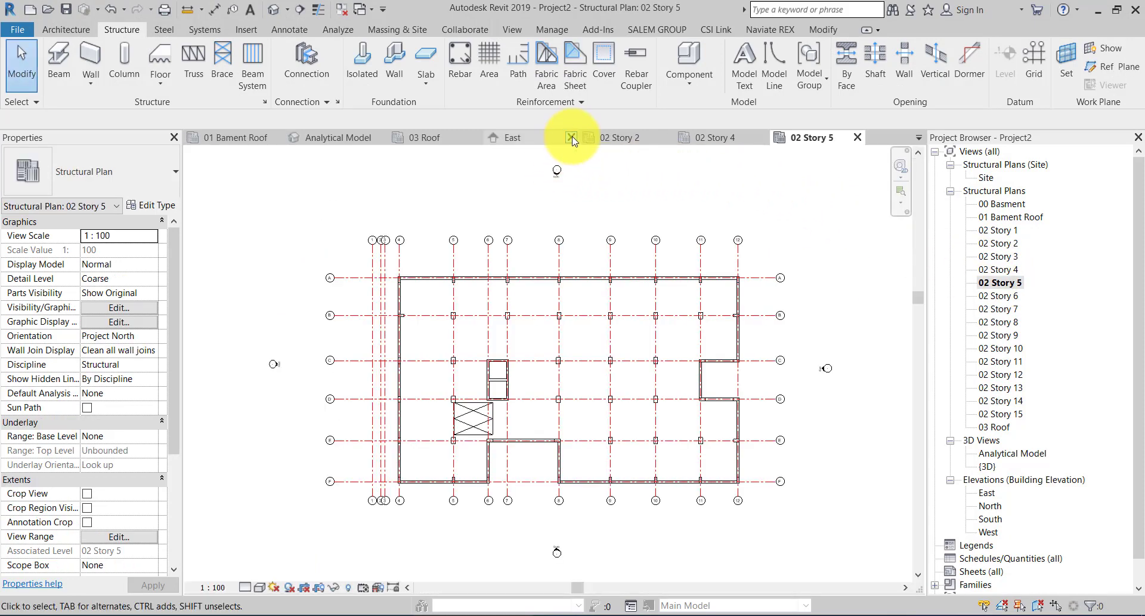
left_click(573, 137)
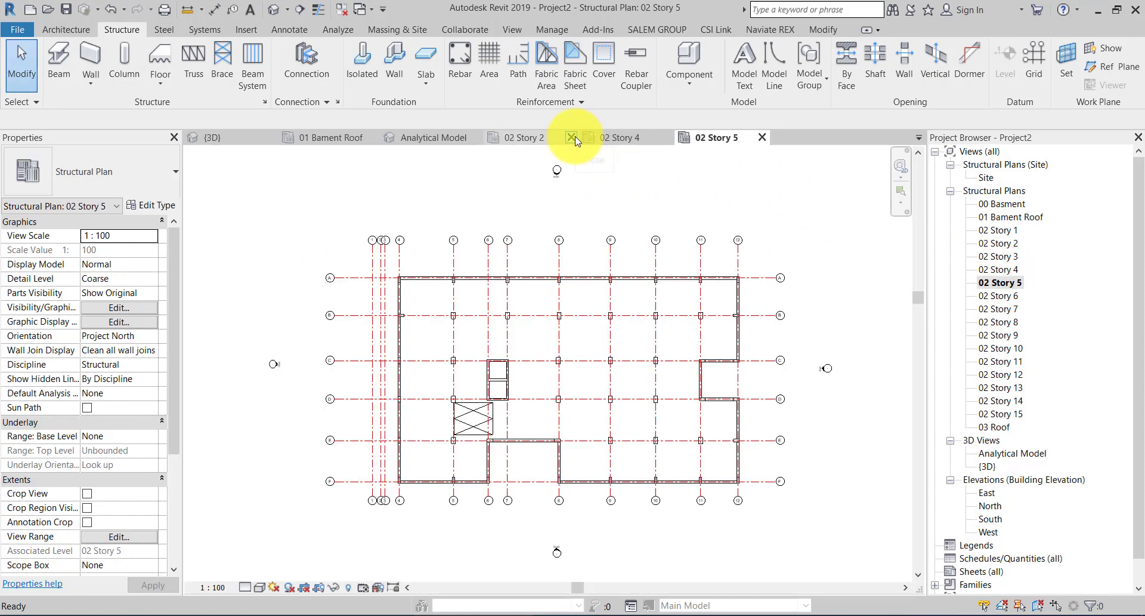
left_click(573, 137)
middle_click_drag(650, 325, 632, 312)
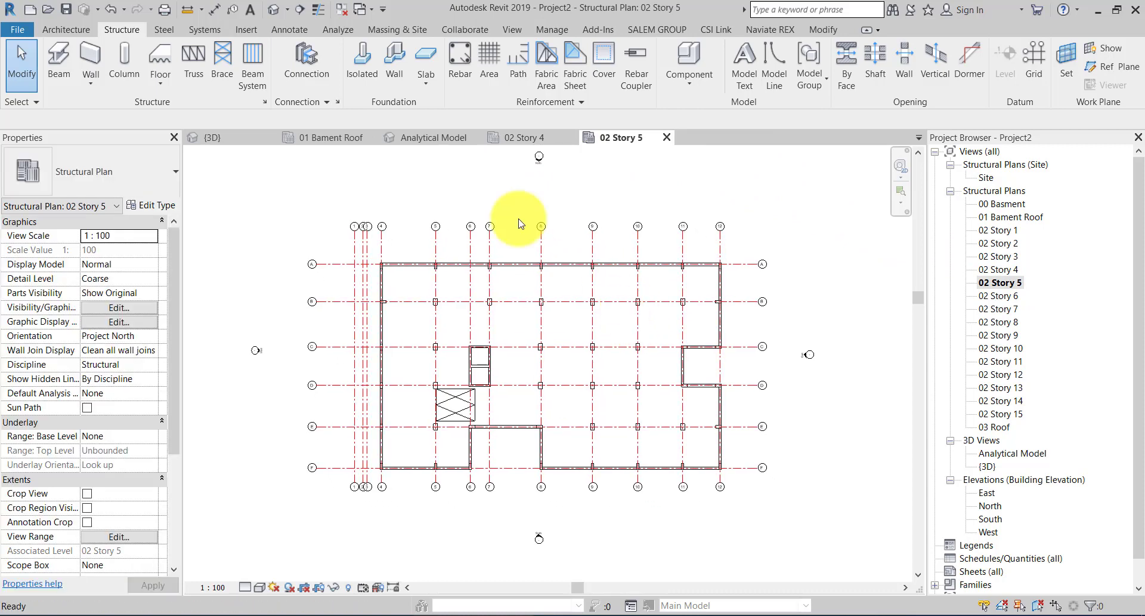
left_click(173, 31)
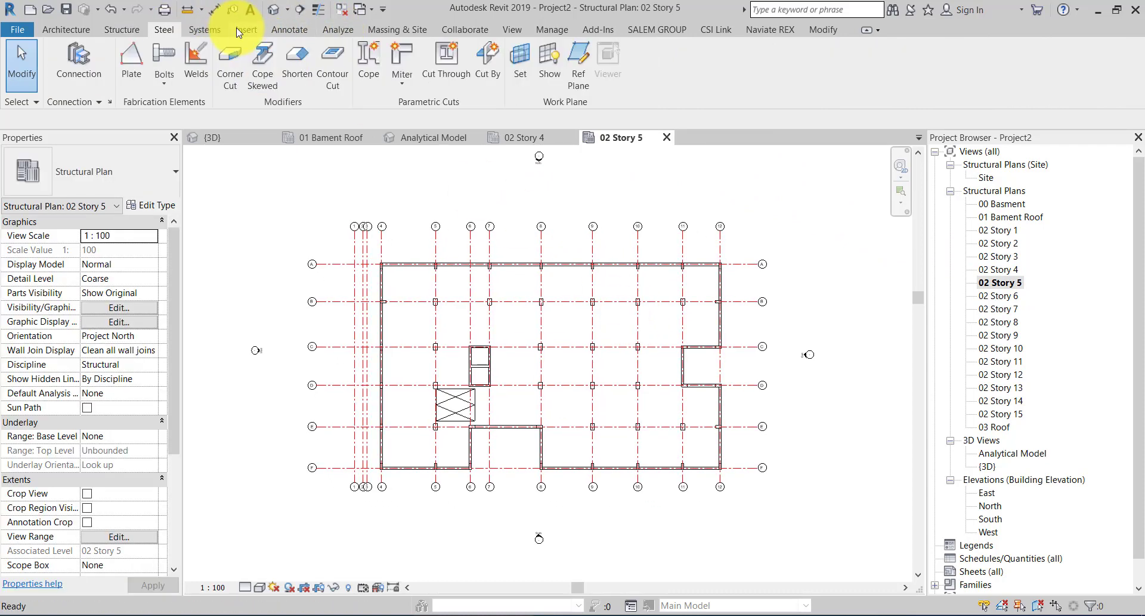
left_click(237, 36)
left_click(126, 74)
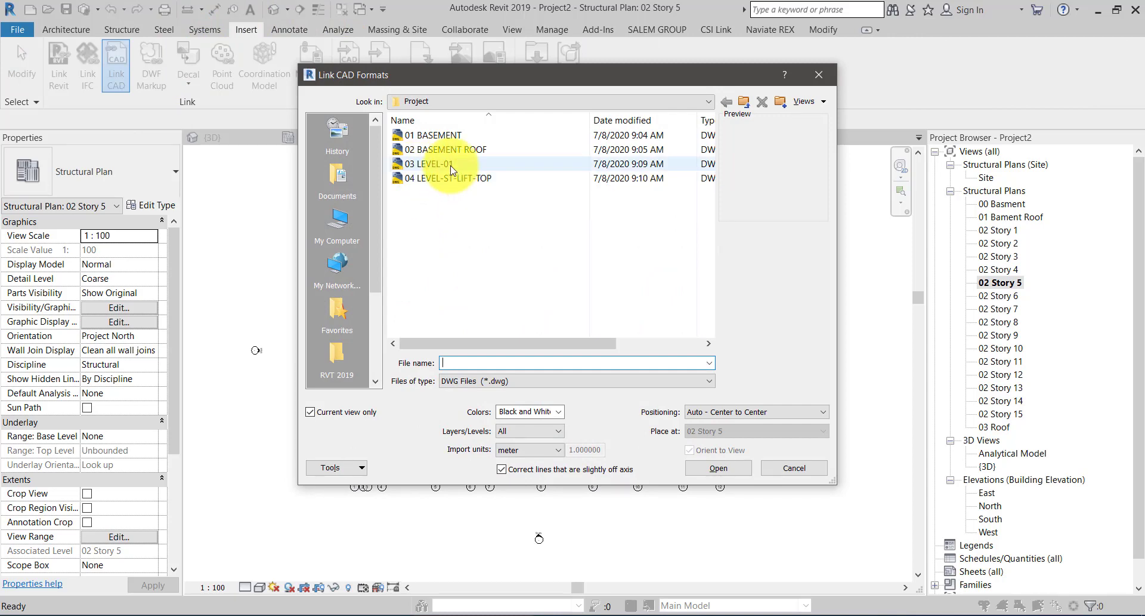
left_click(452, 160)
left_click(454, 151)
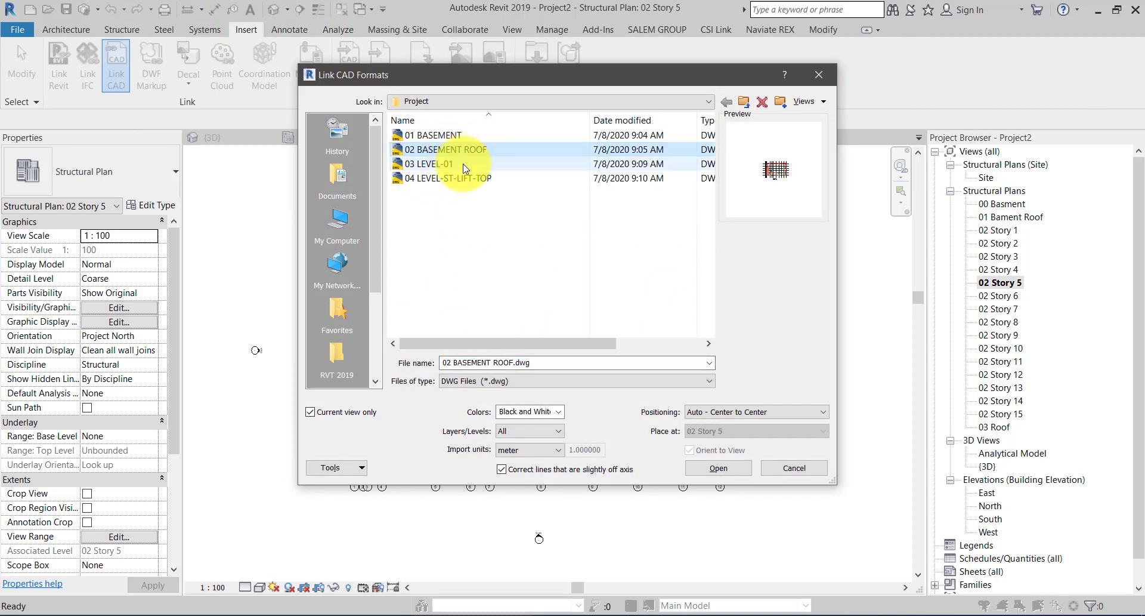
left_click(442, 135)
left_click(719, 468)
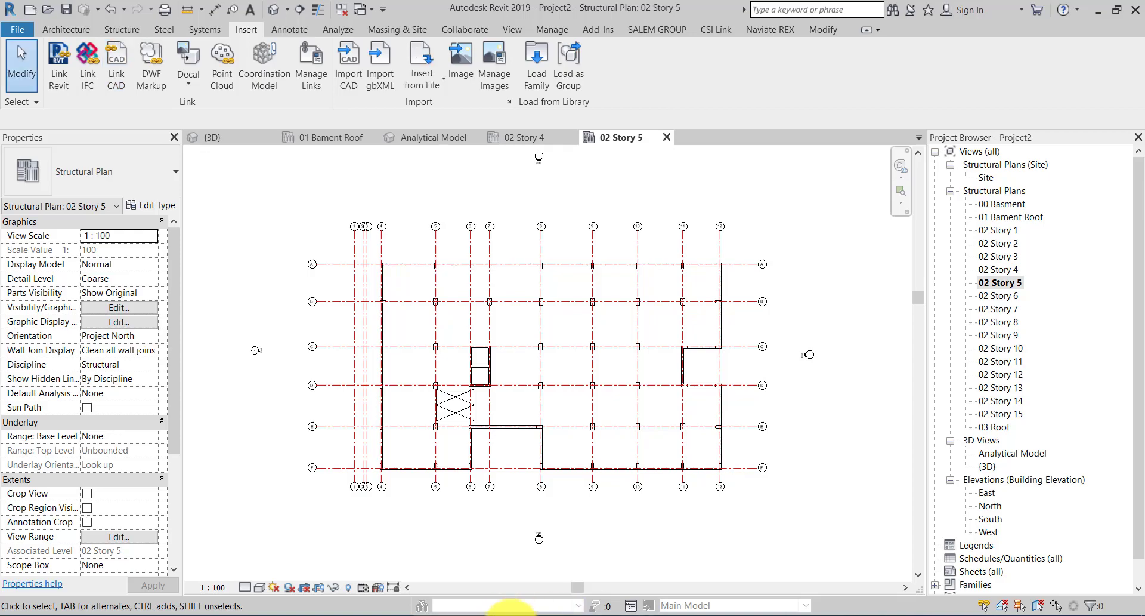
- Run WBLOCK in AutoCAD and window-select the 61 objects of the LEVEL-05 plan
left_click(435, 608)
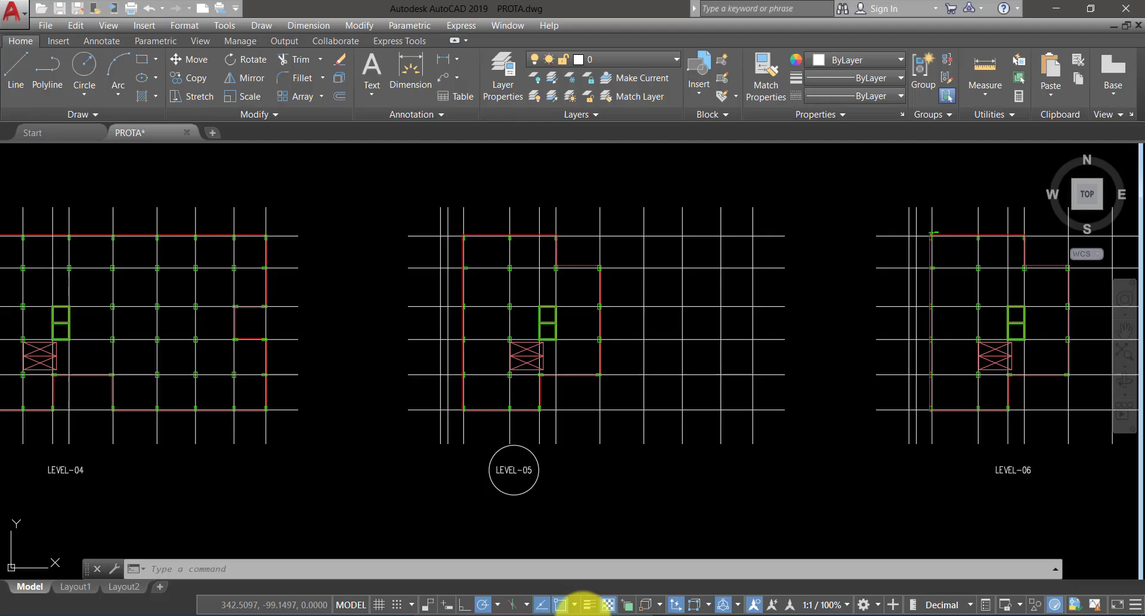
type("w")
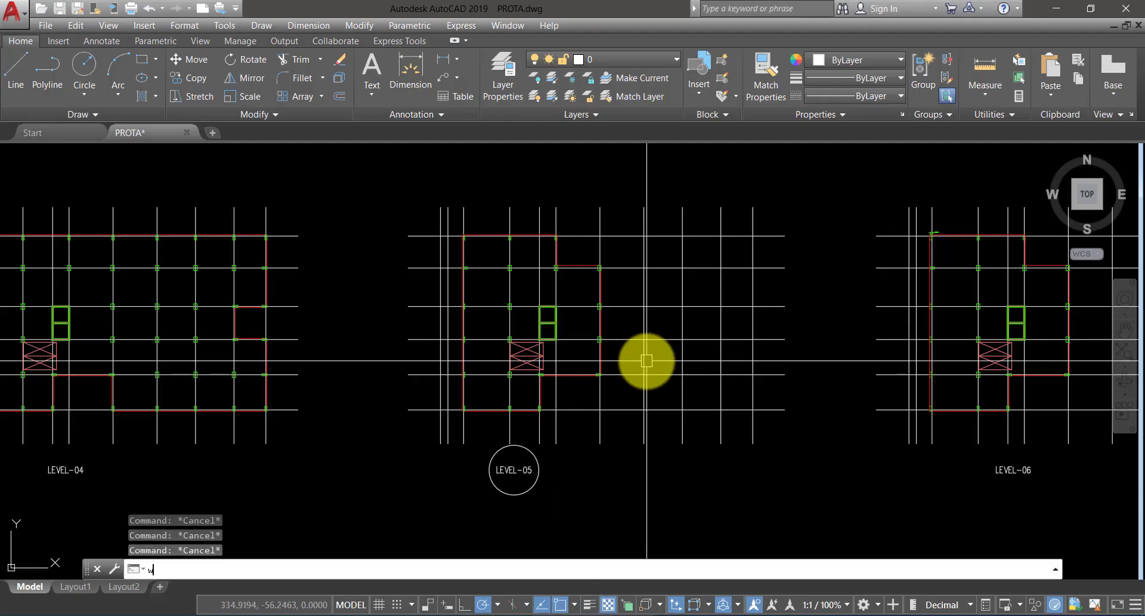
type("b")
key("Return")
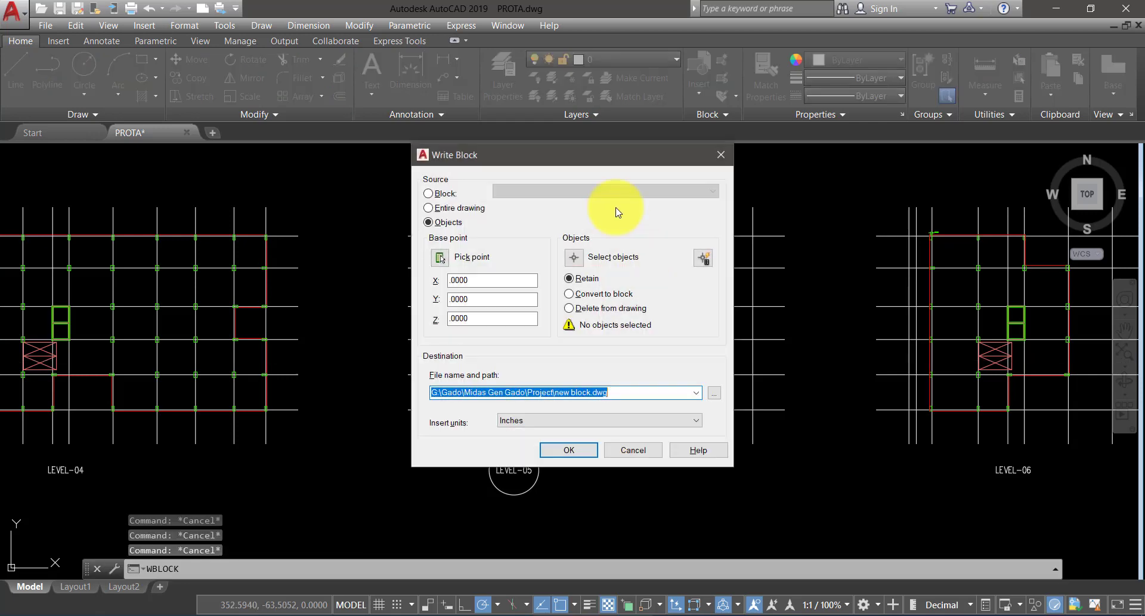
left_click(576, 257)
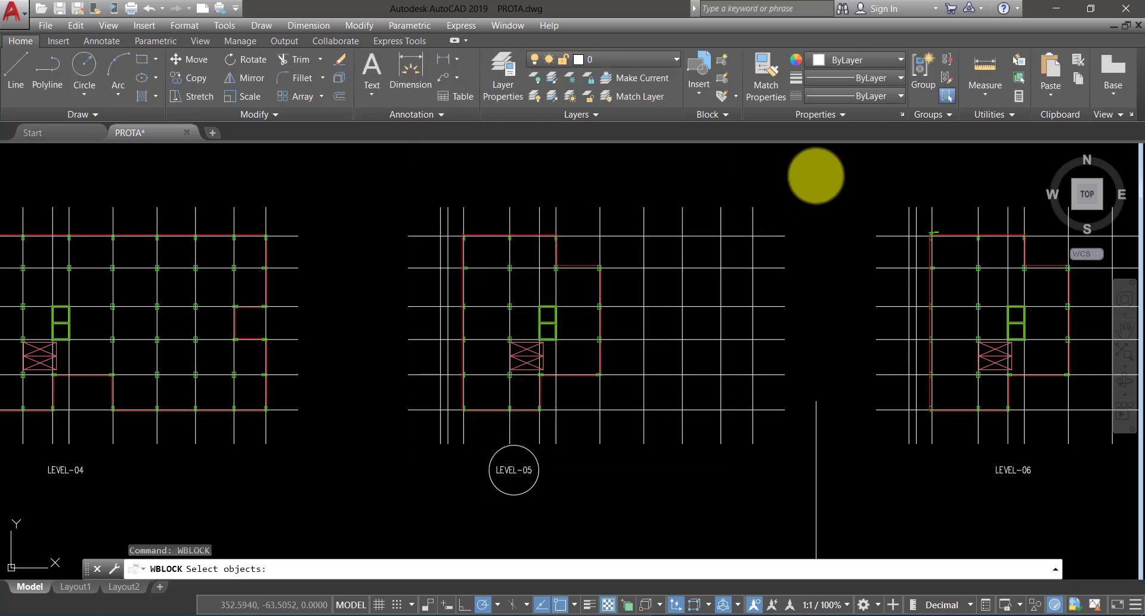
left_click(816, 175)
left_click(374, 465)
key("Return")
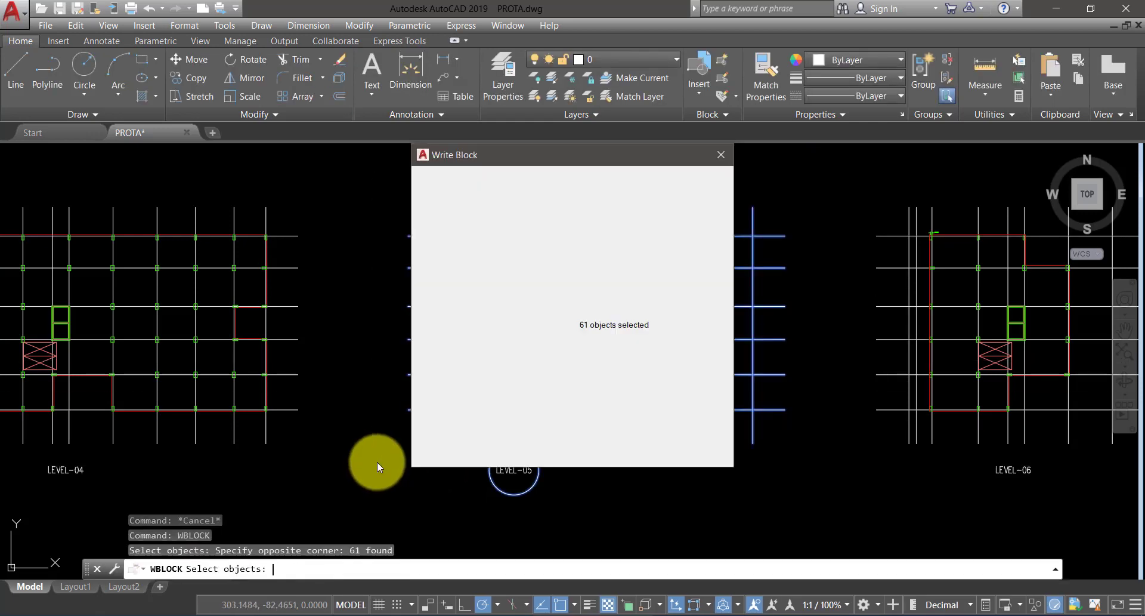
- Set insert units to Meters and save the export as Story 5.dwg in the Project folder
left_click(677, 420)
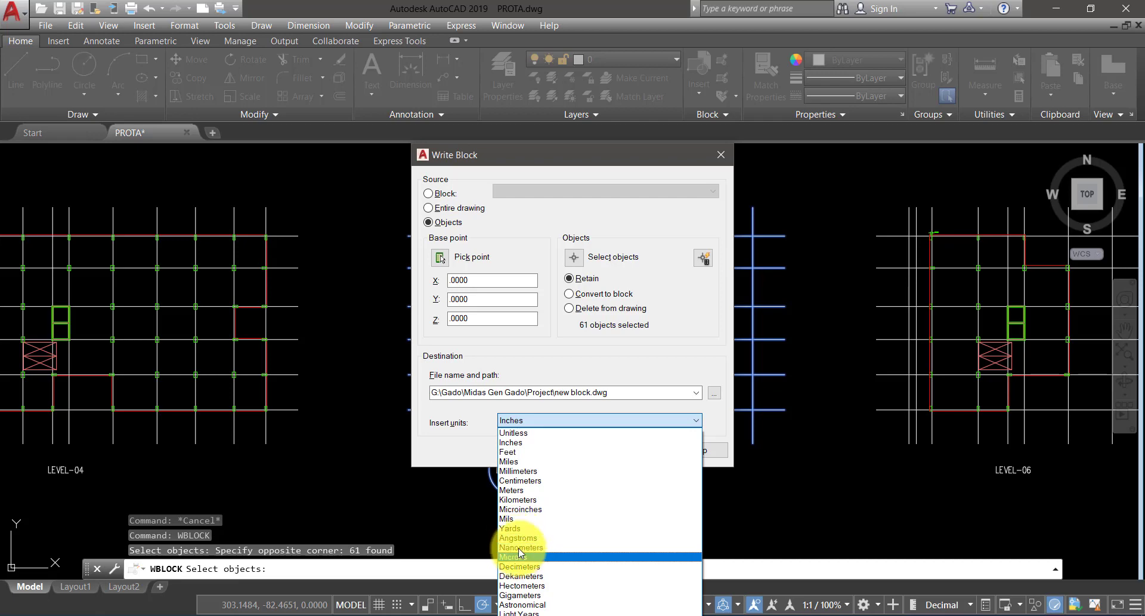
left_click(517, 489)
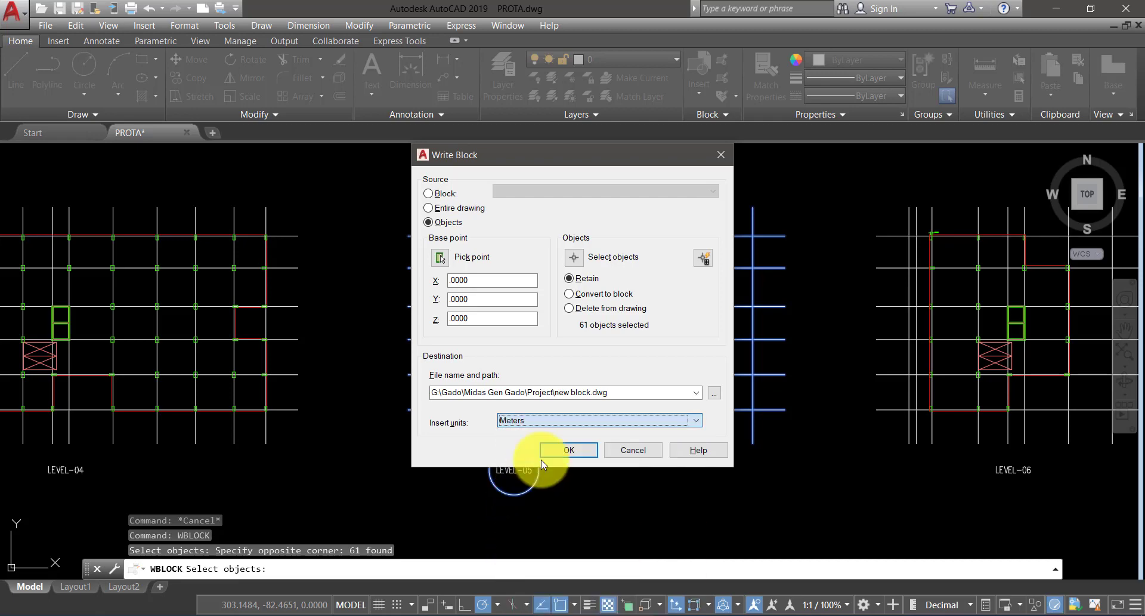
left_click(715, 393)
type("Story 5")
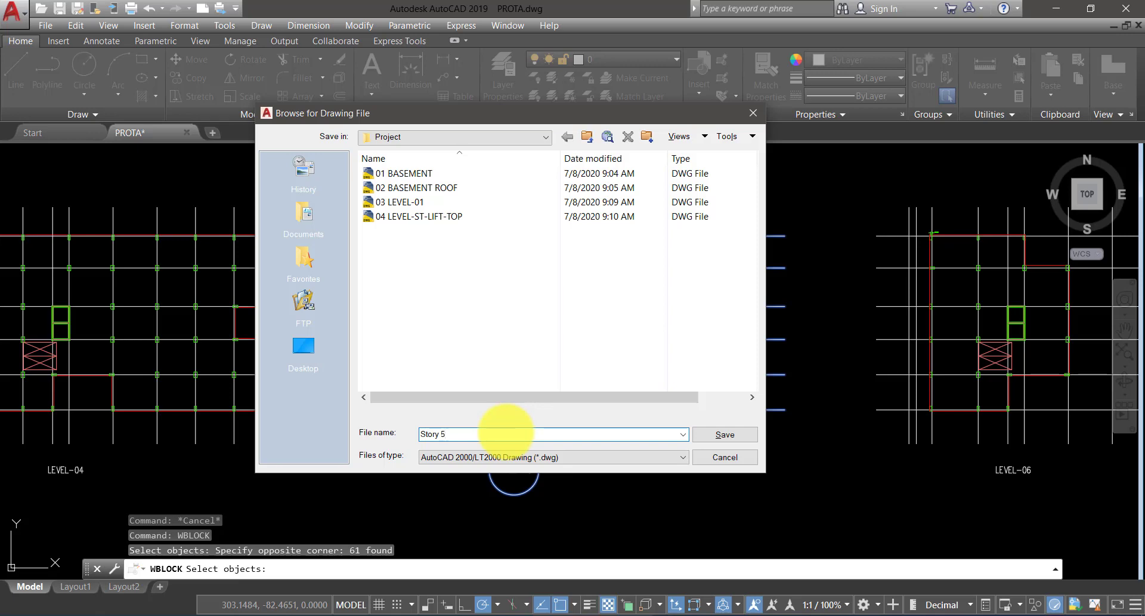
left_click(732, 439)
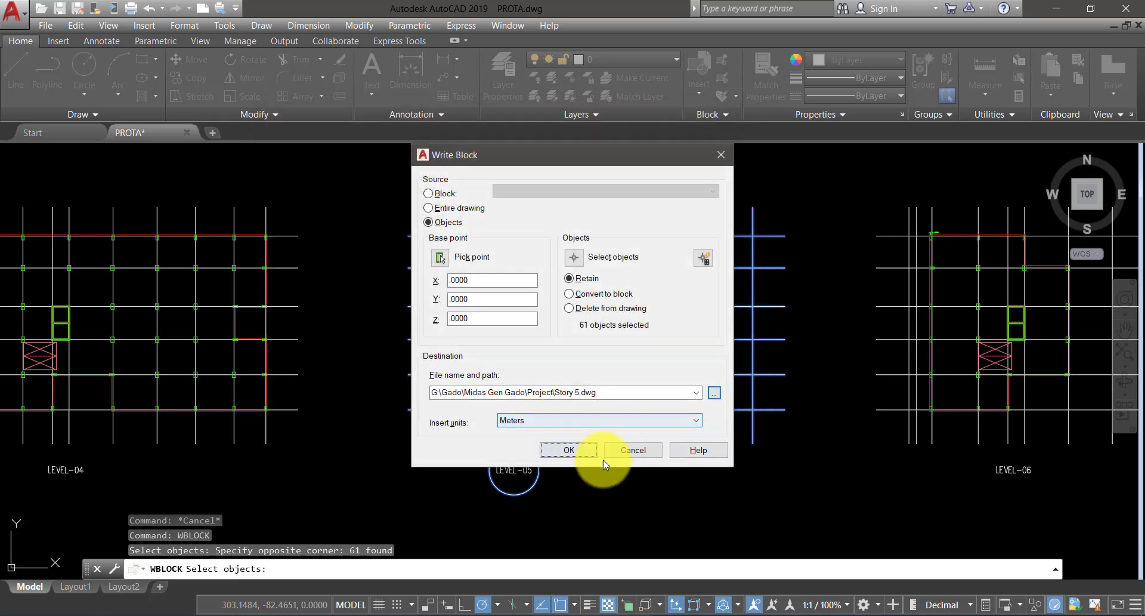
left_click(584, 453)
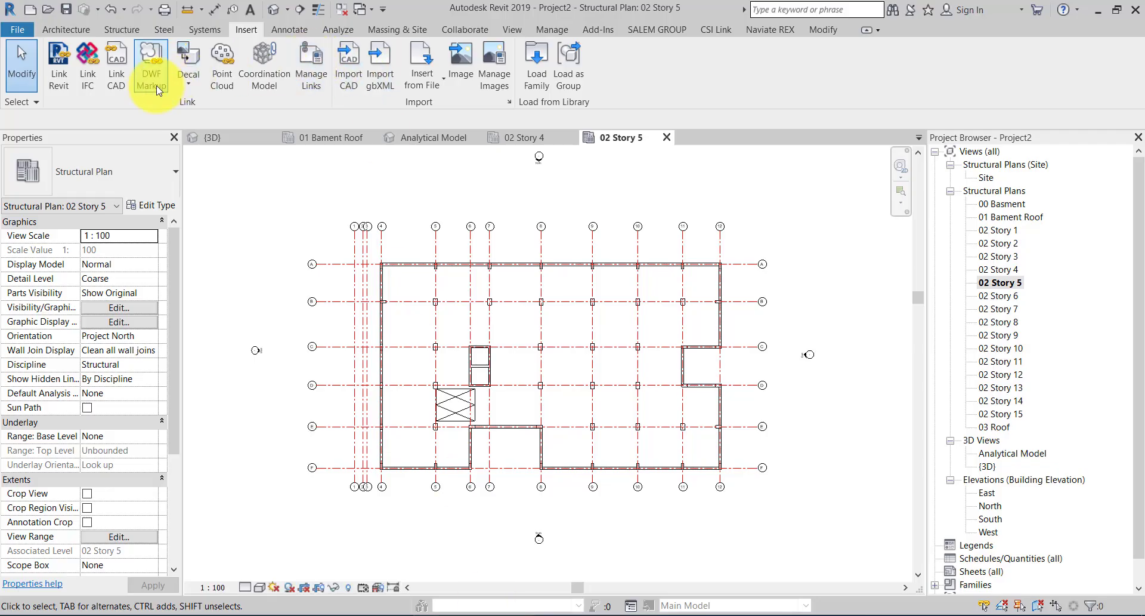
- Bring the Story 5 drawing into the 02 Story 5 plan
left_click(117, 69)
left_click(424, 192)
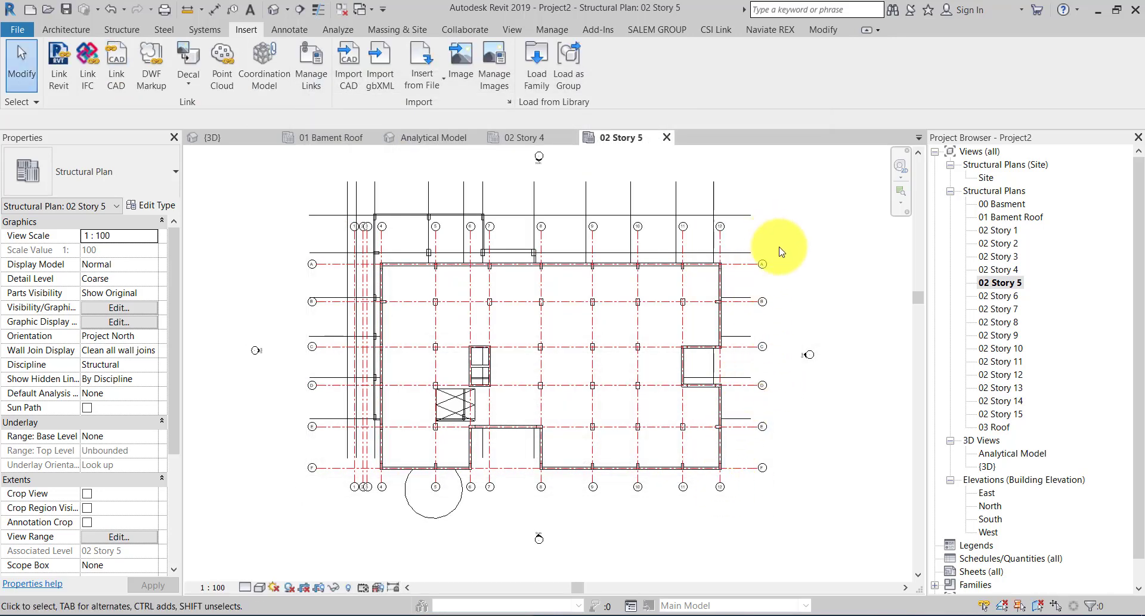
scroll(773, 203, "up", 1)
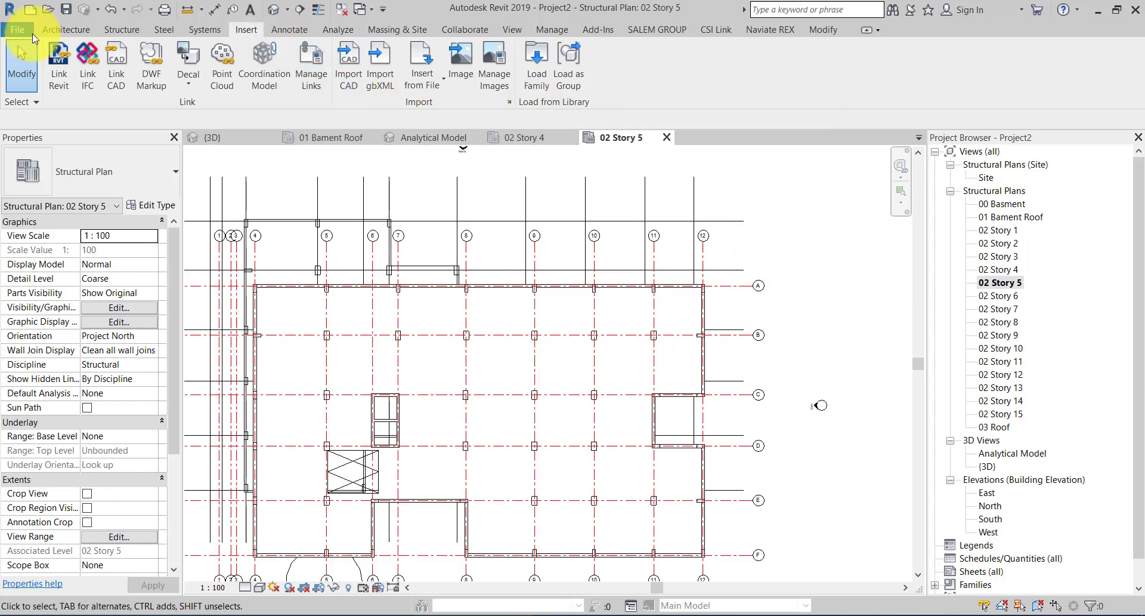
- Try aligning the imported drawing to grid 12, then cancel the alignment
left_click(129, 31)
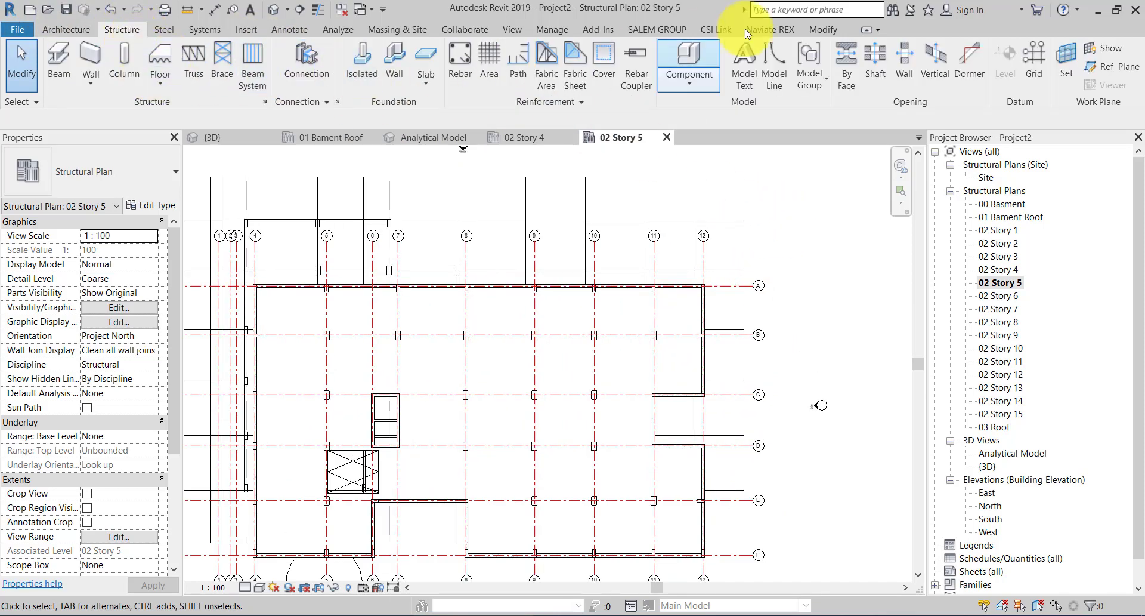
left_click(817, 24)
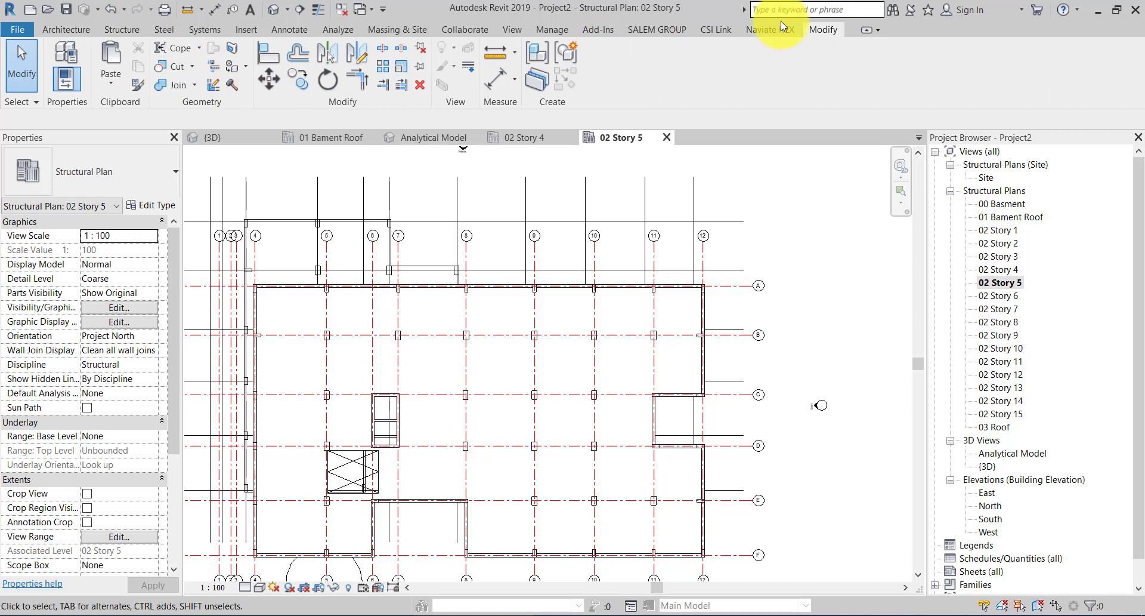
left_click(268, 60)
scroll(733, 234, "up", 2)
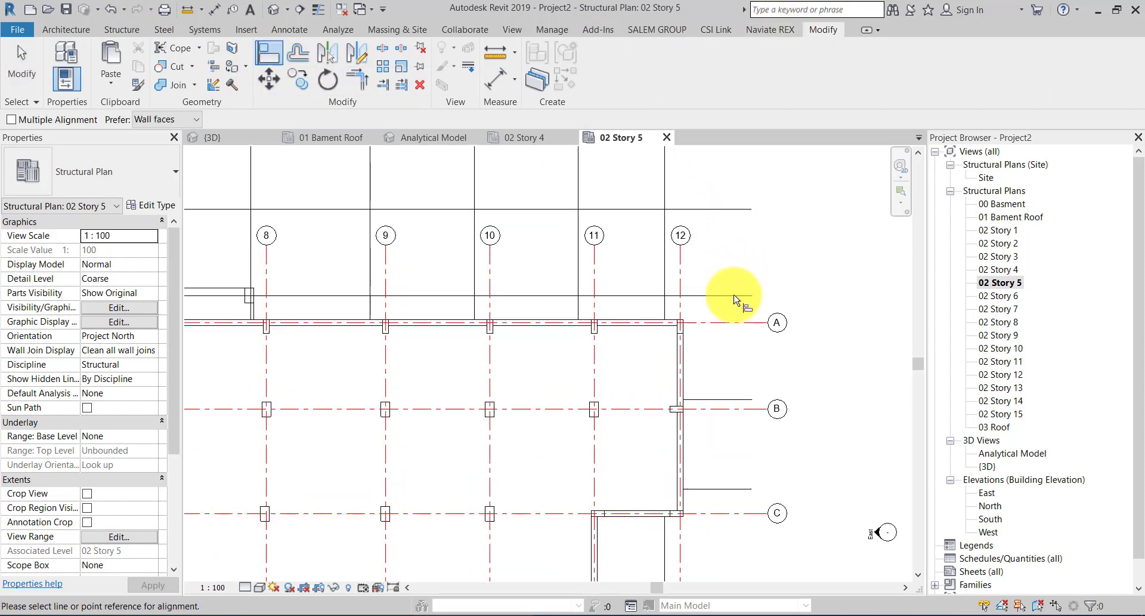
left_click(726, 212)
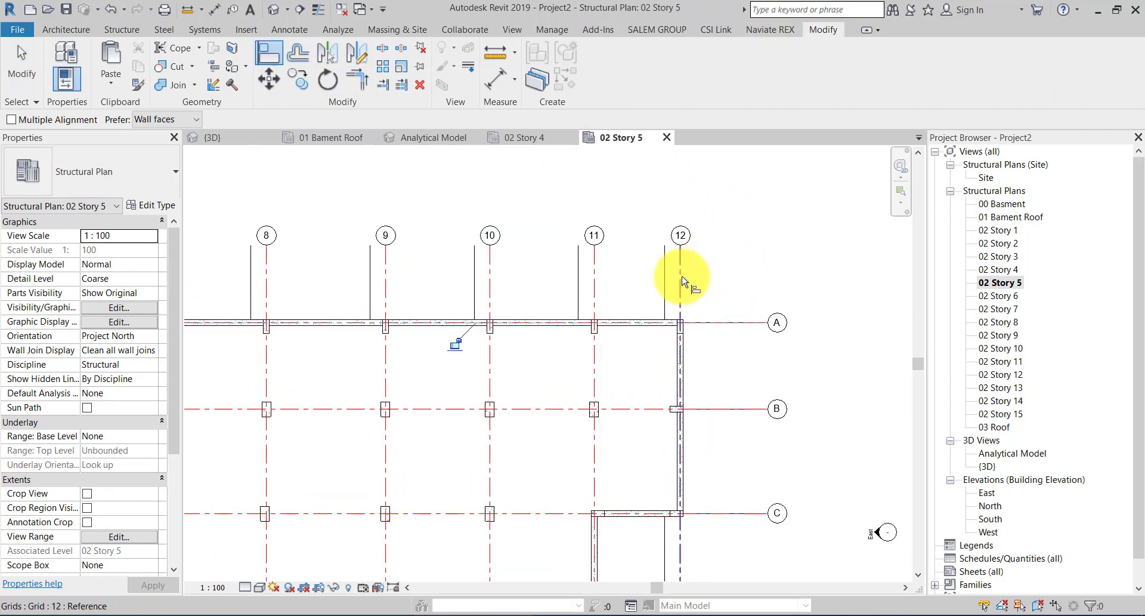
scroll(683, 280, "down", 4)
key("Escape")
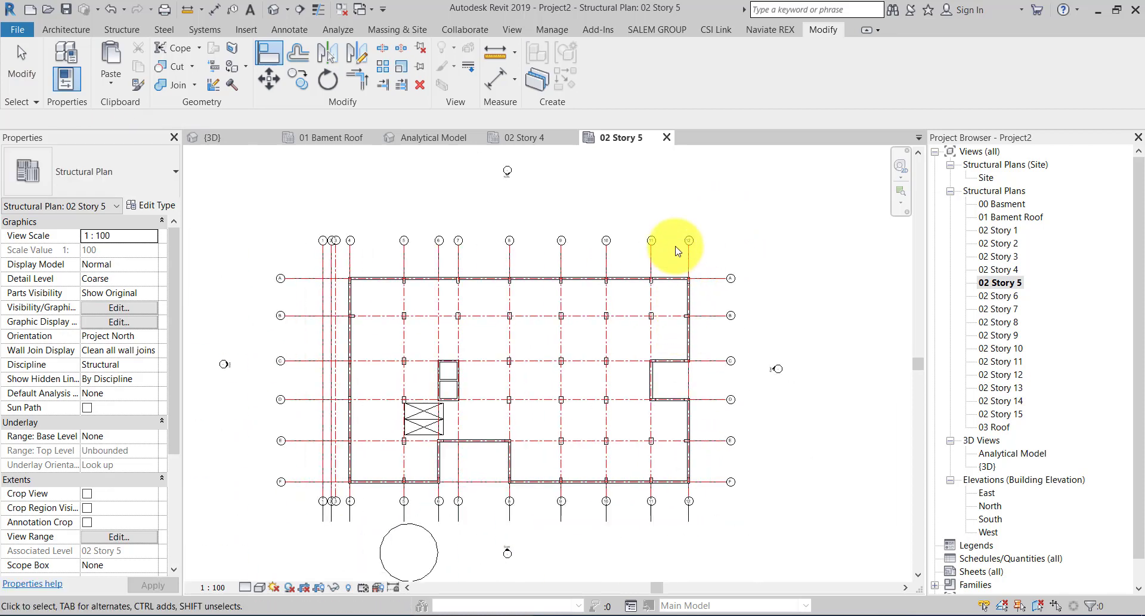
scroll(511, 433, "up", 2)
mouse_move(557, 455)
middle_mouse_down()
mouse_move(615, 471)
mouse_move(501, 449)
mouse_move(526, 422)
middle_mouse_up()
scroll(607, 487, "down", 2)
- Set the imported Story 5 drawing's Draw Layer to Foreground in Properties
left_click(441, 499)
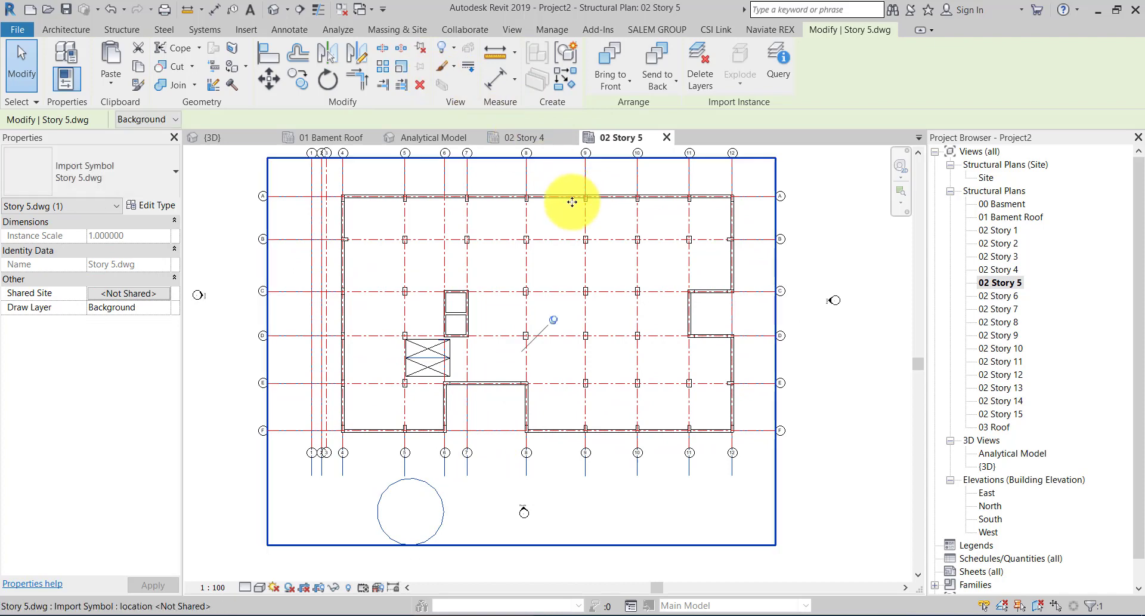
key("Escape")
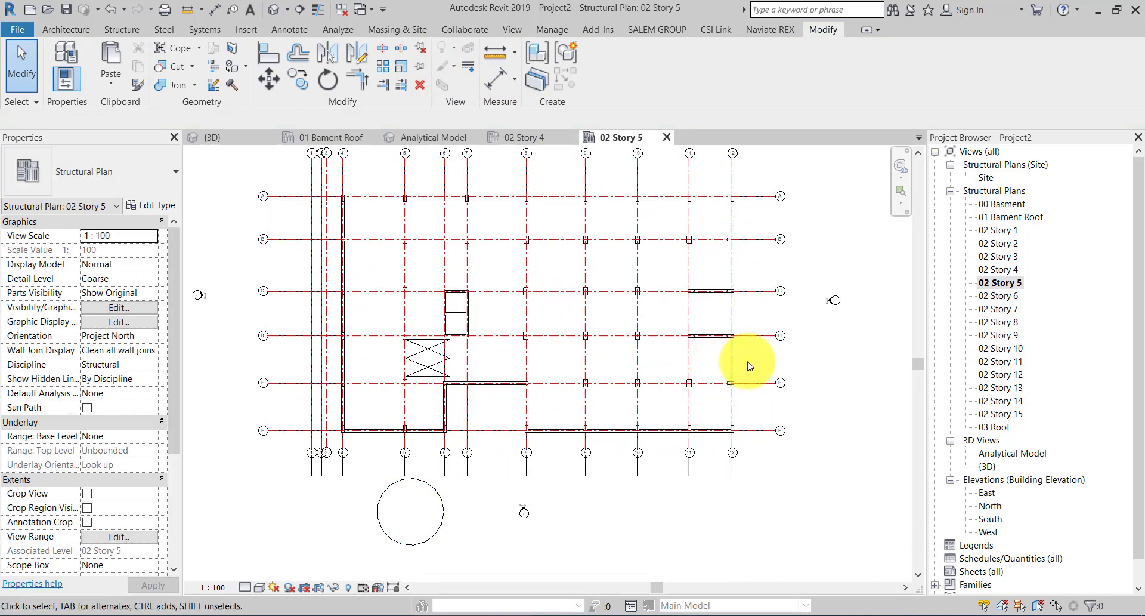
scroll(585, 371, "down", 1)
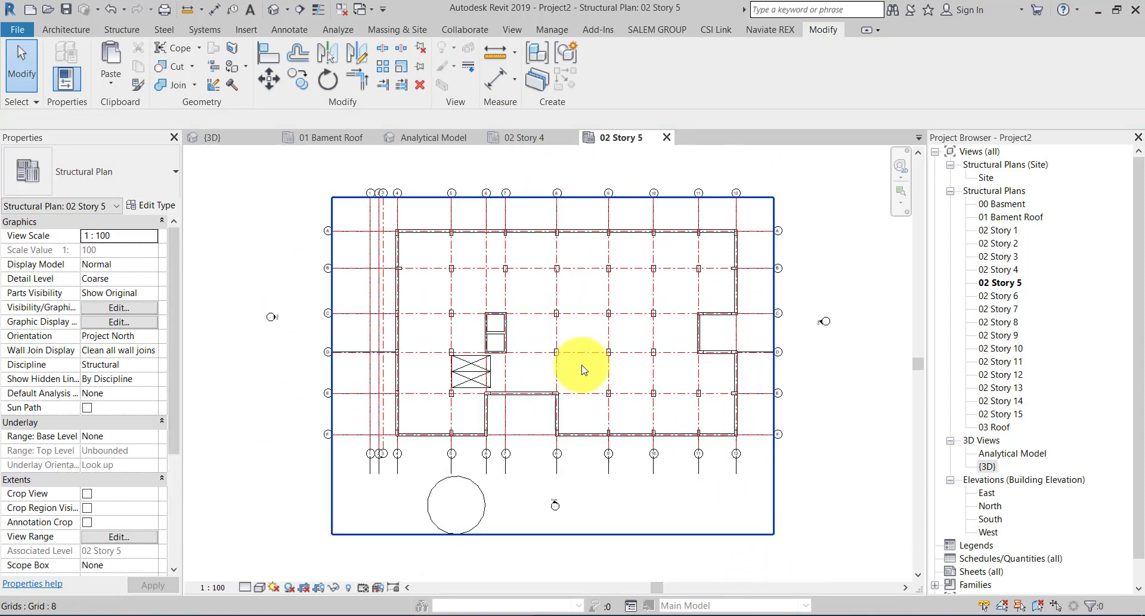
middle_click_drag(601, 364, 596, 388)
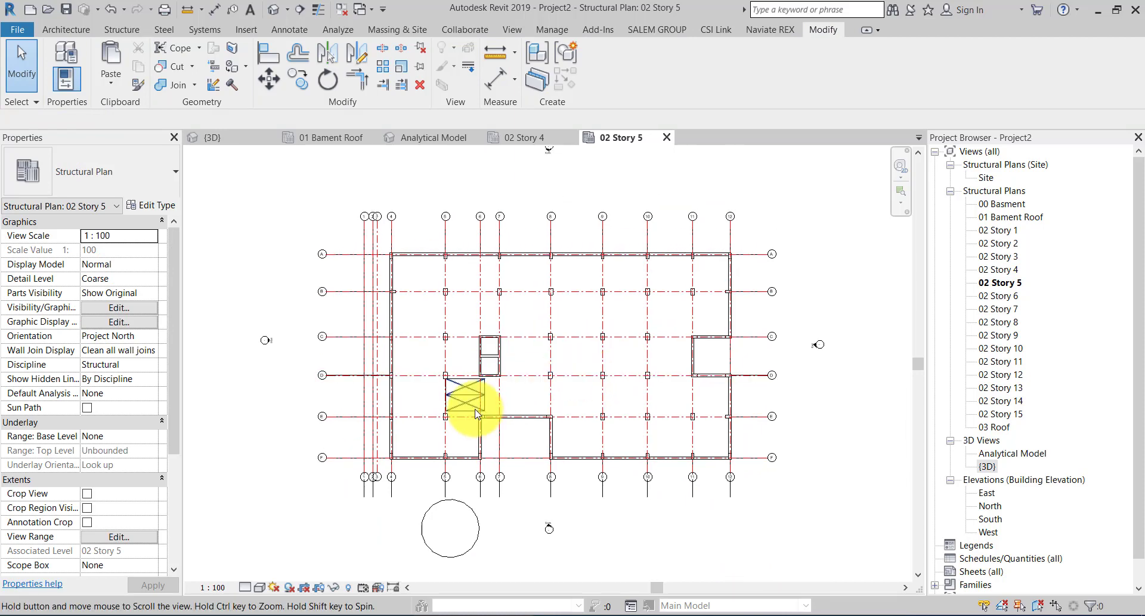
left_click(493, 508)
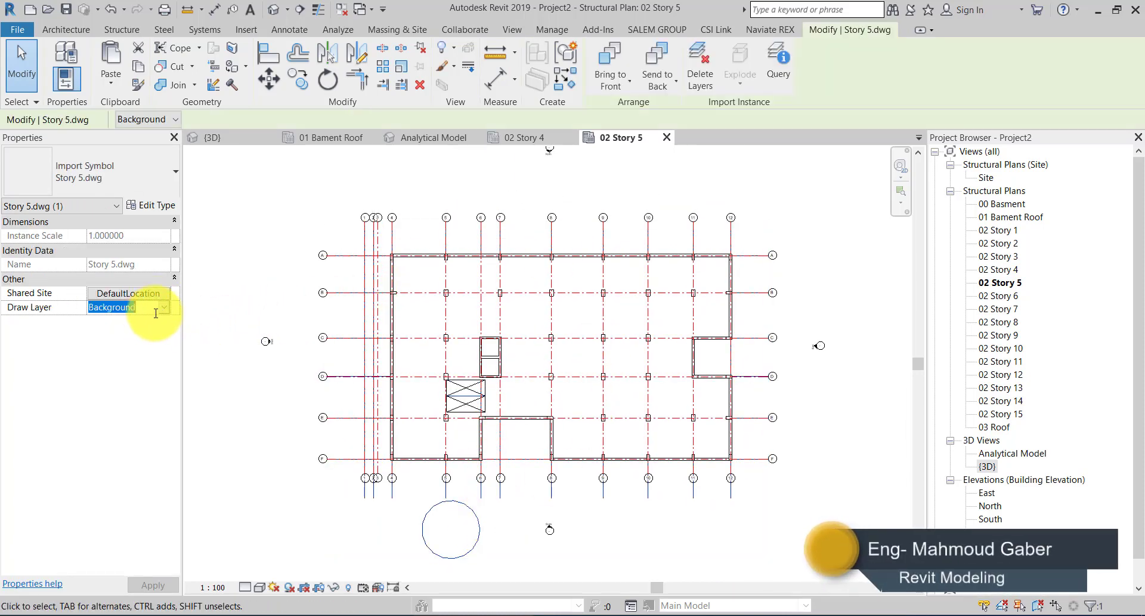
left_click(121, 333)
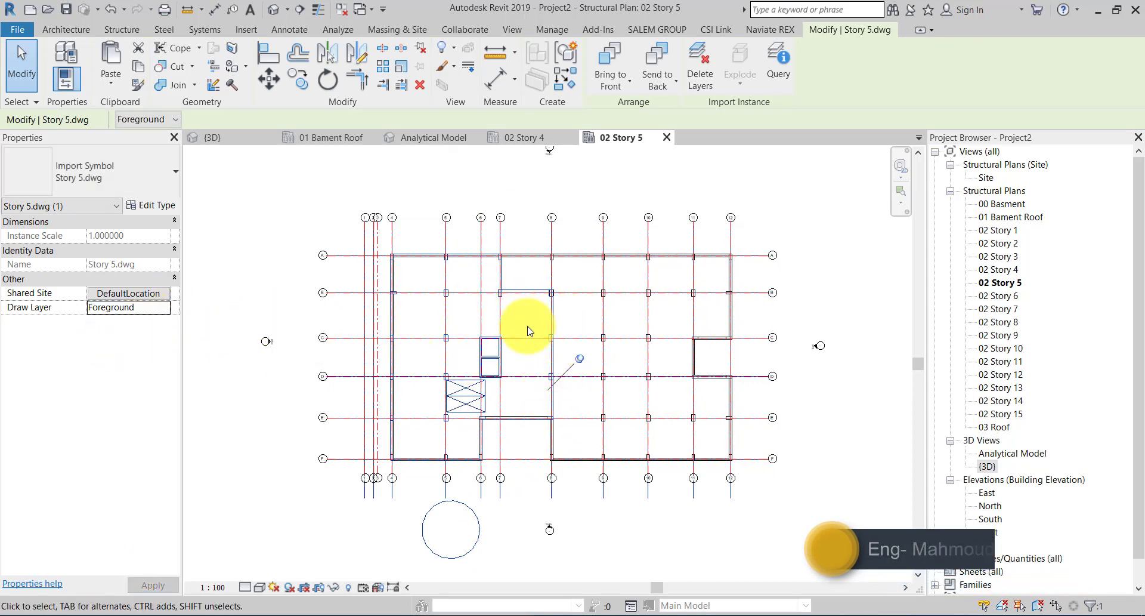
key("Escape")
scroll(549, 312, "up", 3)
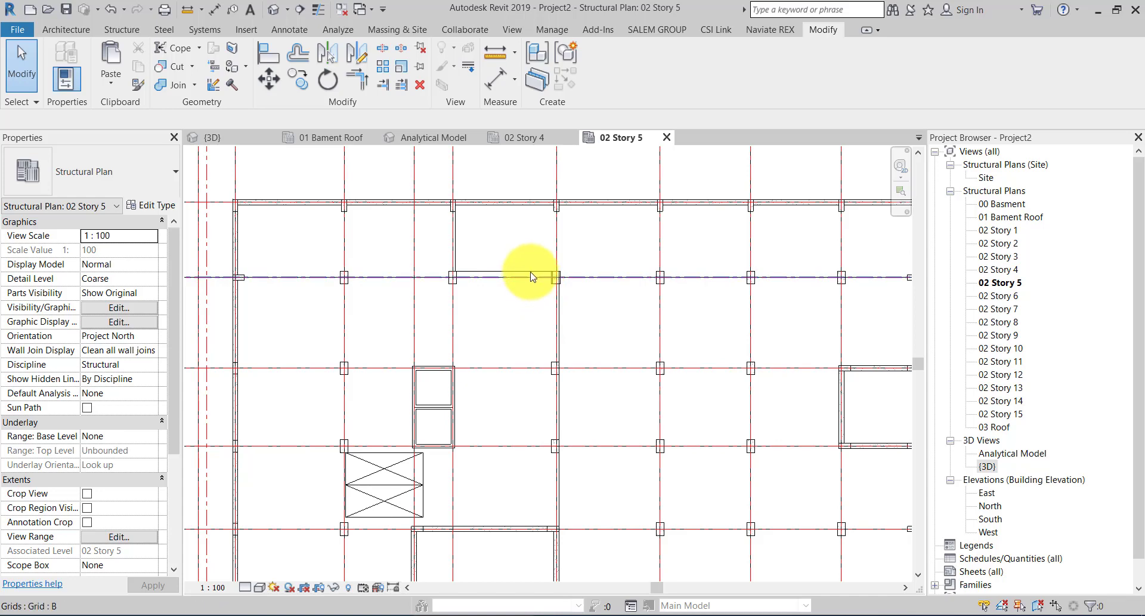
scroll(527, 278, "down", 1)
scroll(576, 327, "down", 1)
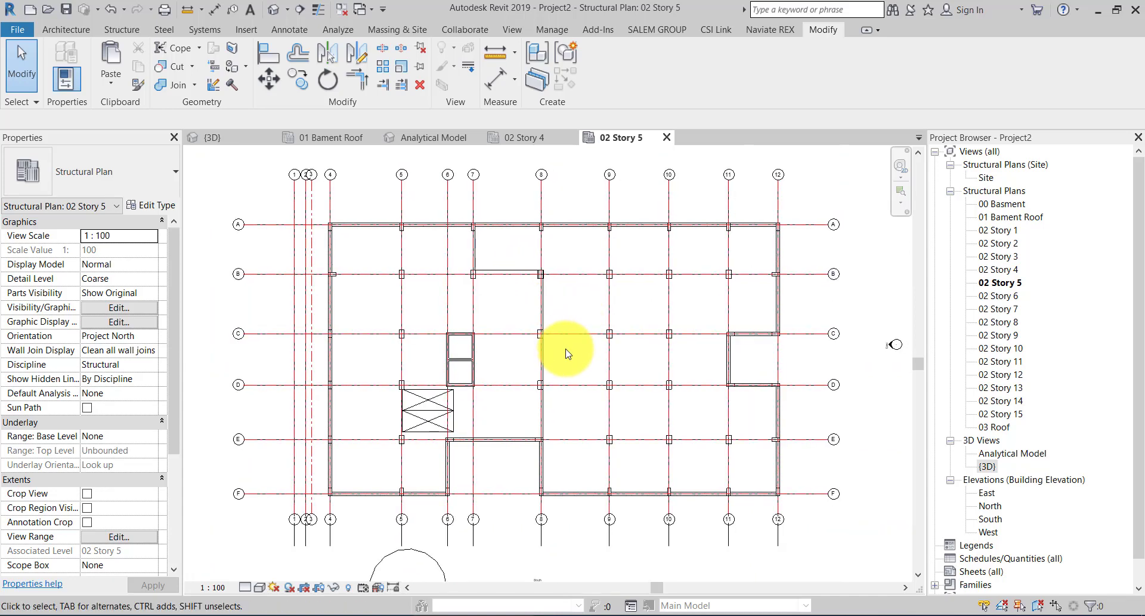
- Filter a window selection down to Floors only, then choose Edit Boundary for the Story 5 slab
left_click(749, 474)
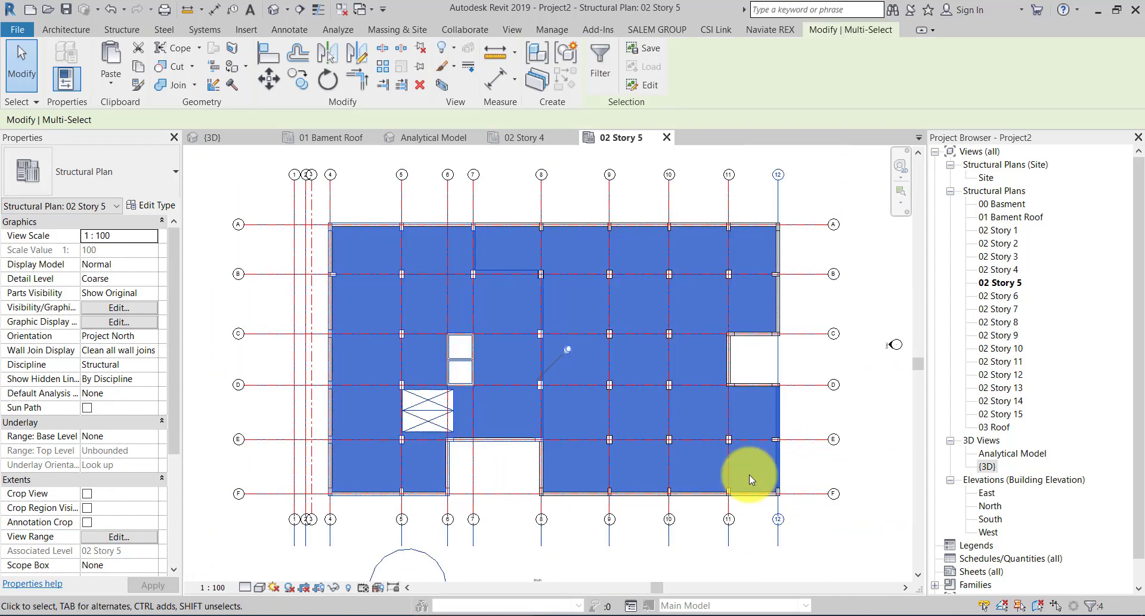
left_click(600, 84)
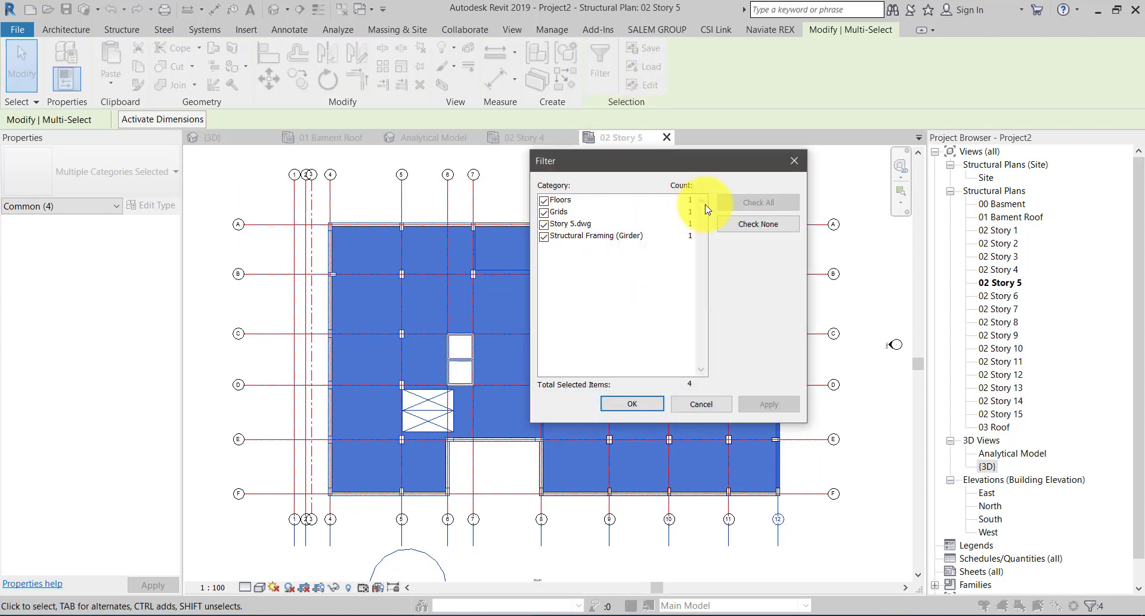
left_click(544, 201)
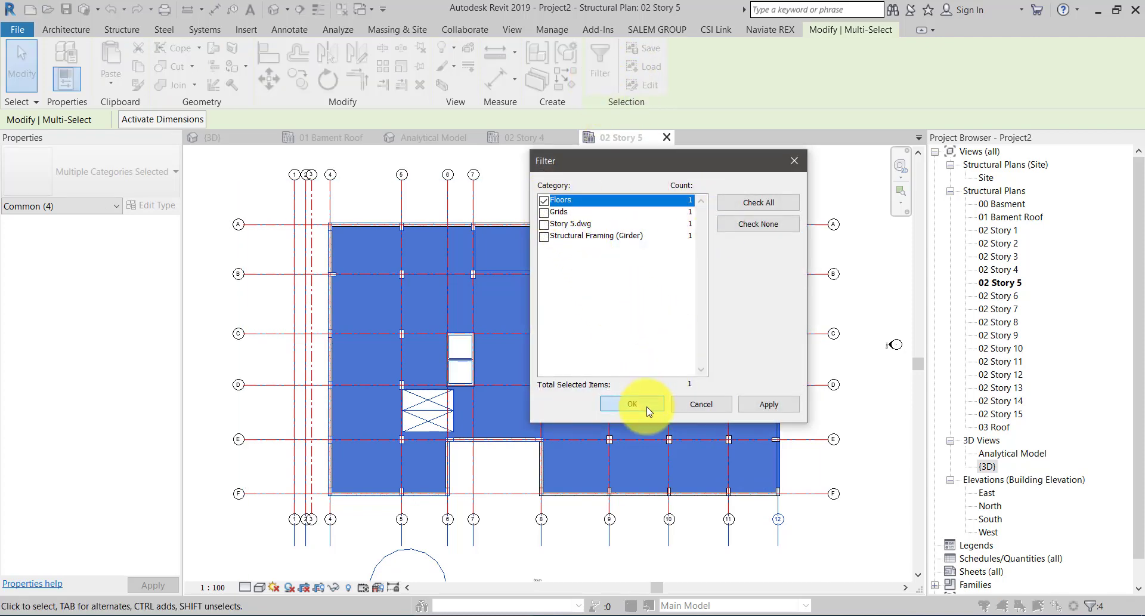
left_click(649, 410)
scroll(644, 281, "up", 1)
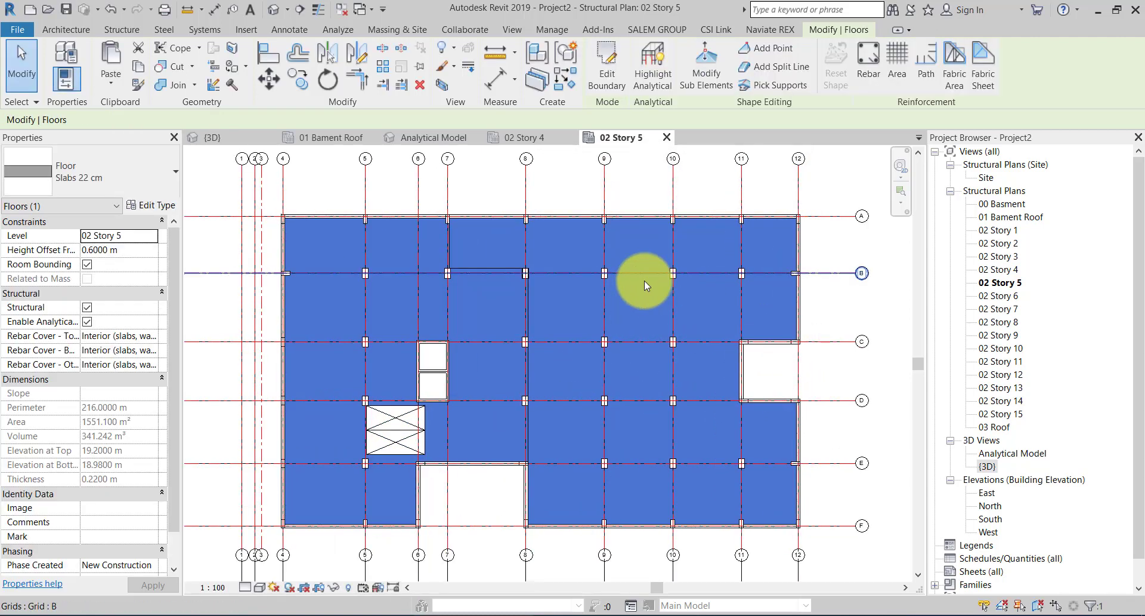
left_click(607, 81)
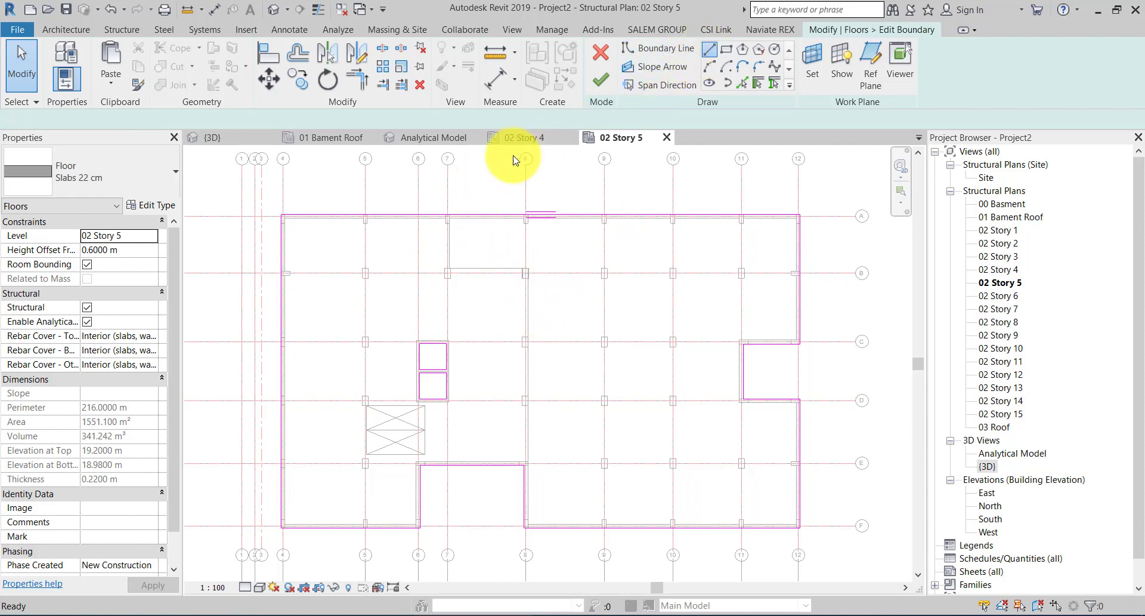
- Add three slab boundary lines by picking the drawing's vertical and horizontal lines around the lift core
left_click(658, 47)
left_click(743, 84)
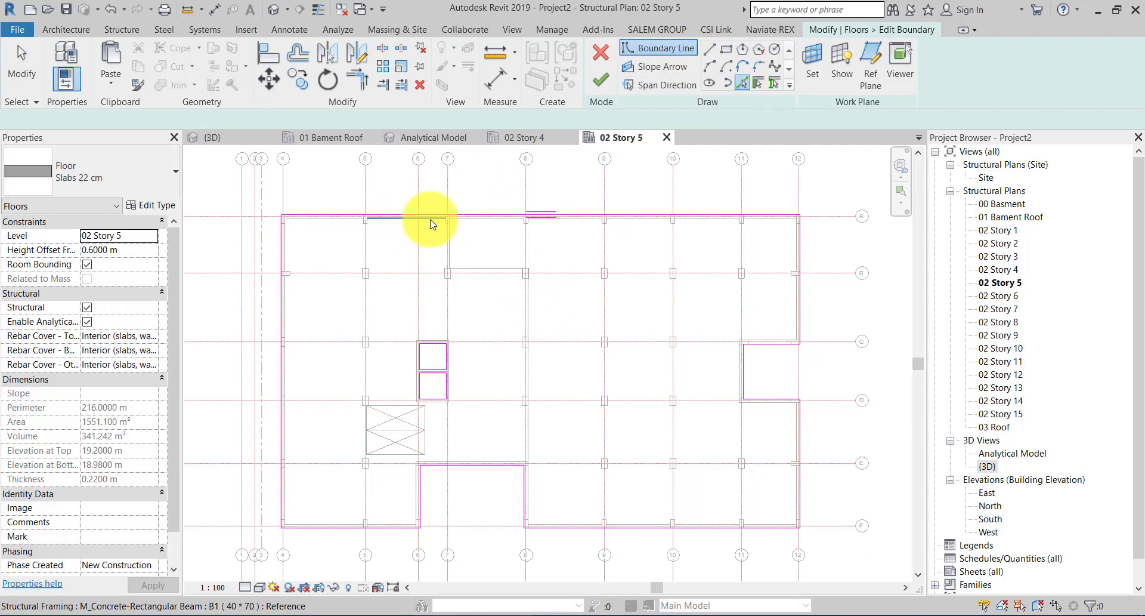
scroll(467, 260, "up", 3)
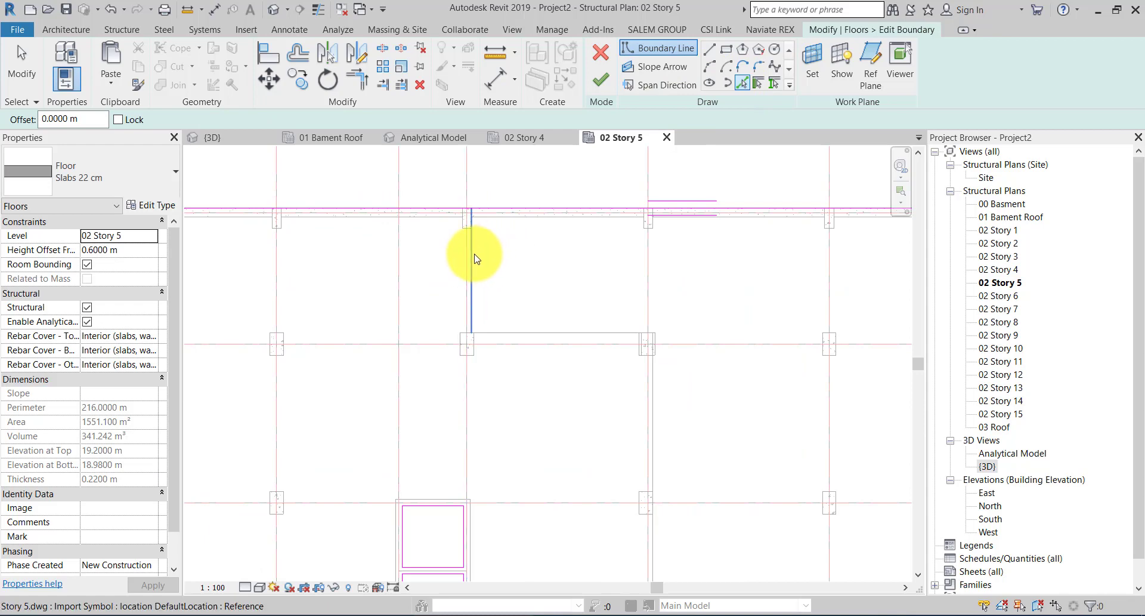
left_click(476, 258)
left_click(540, 337)
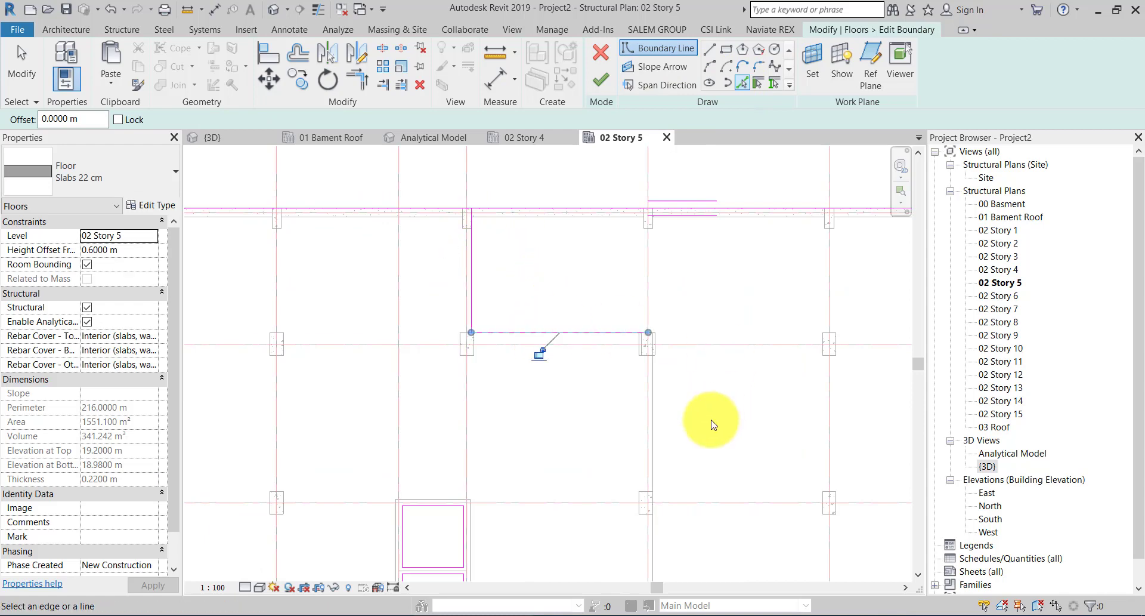
left_click(658, 424)
scroll(652, 440, "down", 2)
scroll(670, 468, "down", 2)
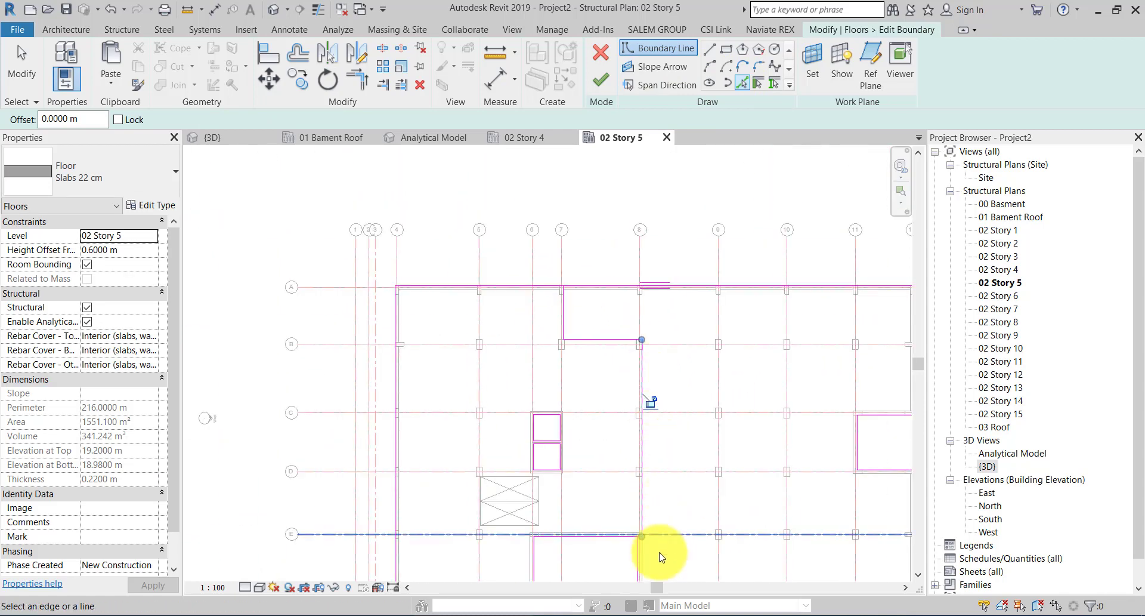
scroll(626, 414, "up", 2)
scroll(602, 379, "up", 3)
scroll(558, 319, "up", 3)
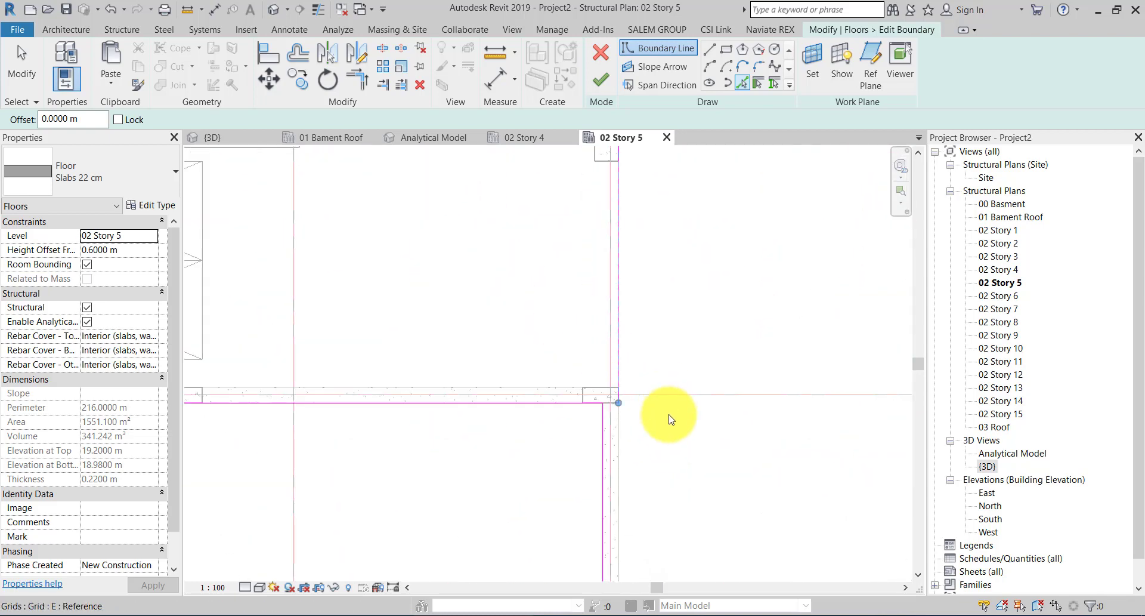
scroll(657, 361, "down", 2)
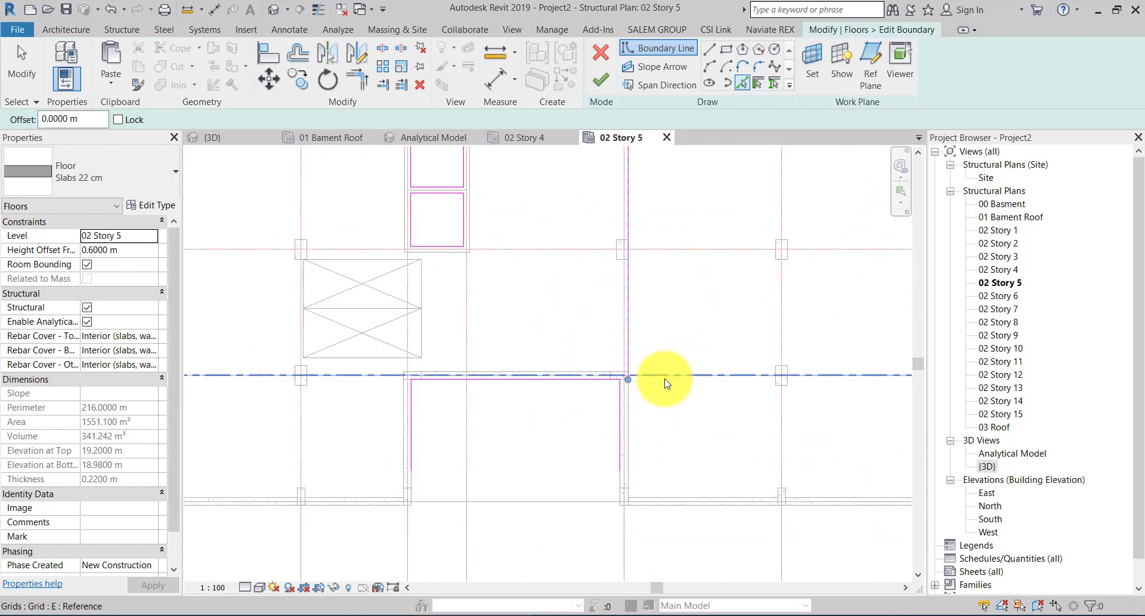
scroll(559, 411, "down", 1)
scroll(559, 411, "up", 3)
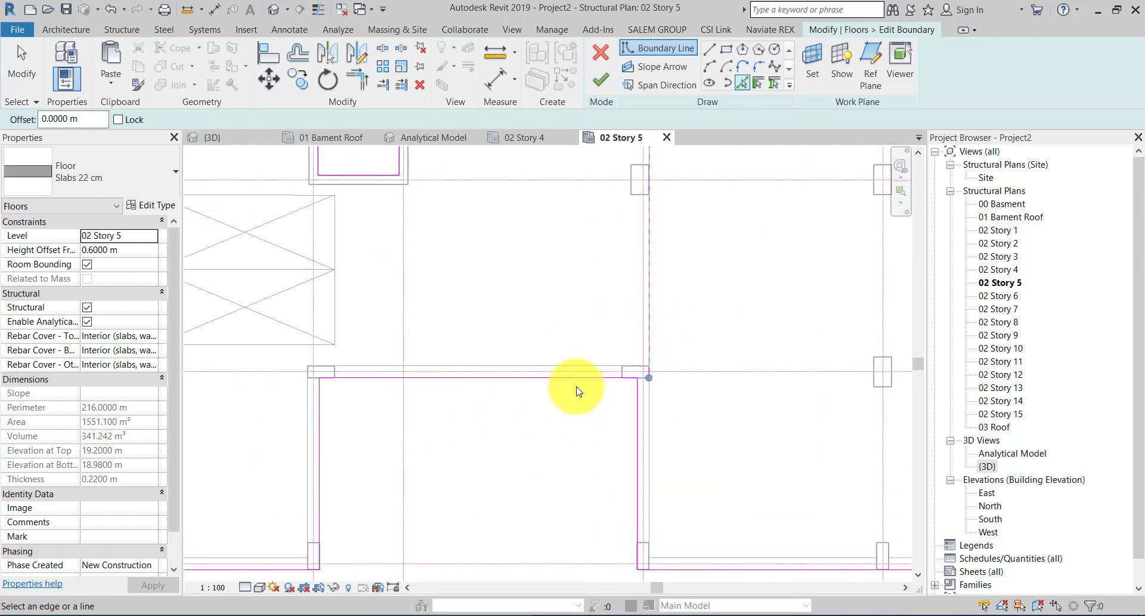
key("Escape")
key("Escape")
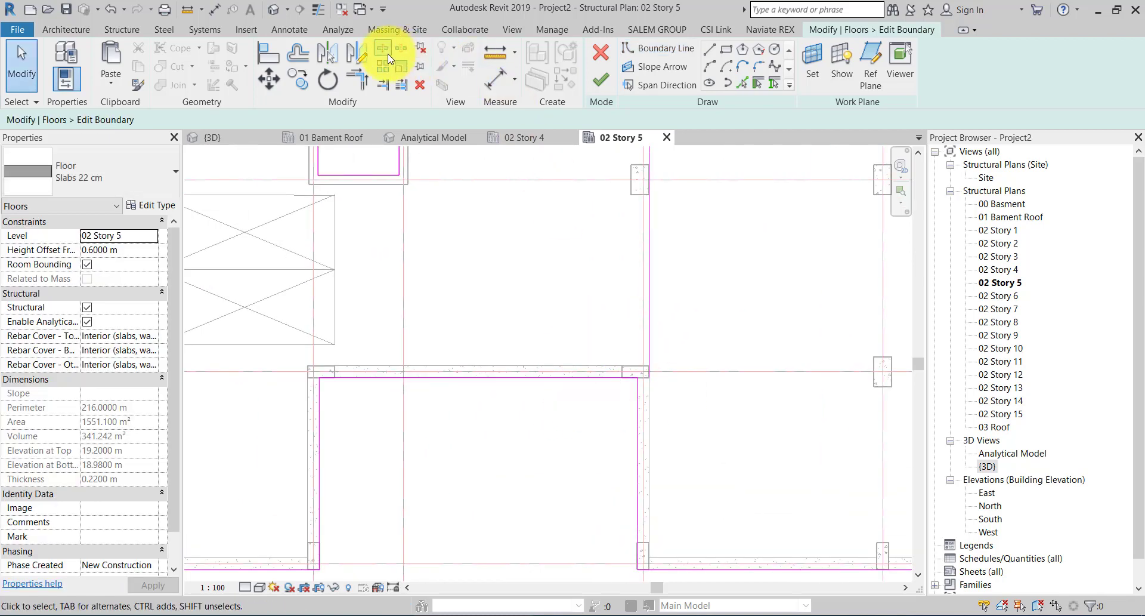
- Trim the new boundary lines into clean corners with Trim/Extend to Corner, including at grid 8
left_click(363, 82)
left_click(544, 377)
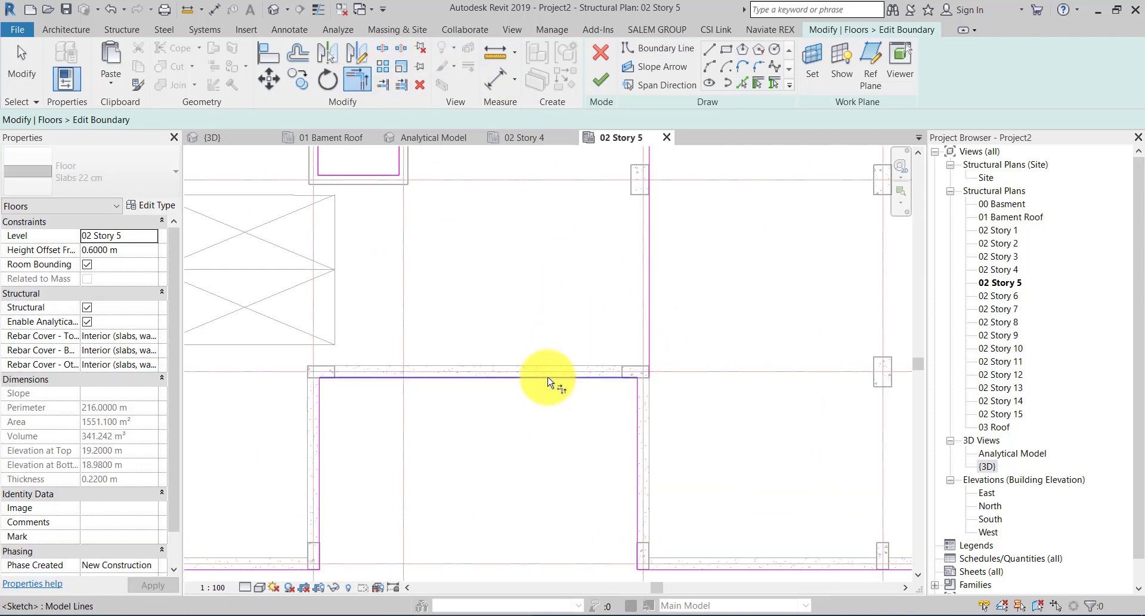
left_click(651, 326)
scroll(575, 460, "down", 2)
scroll(621, 294, "down", 2)
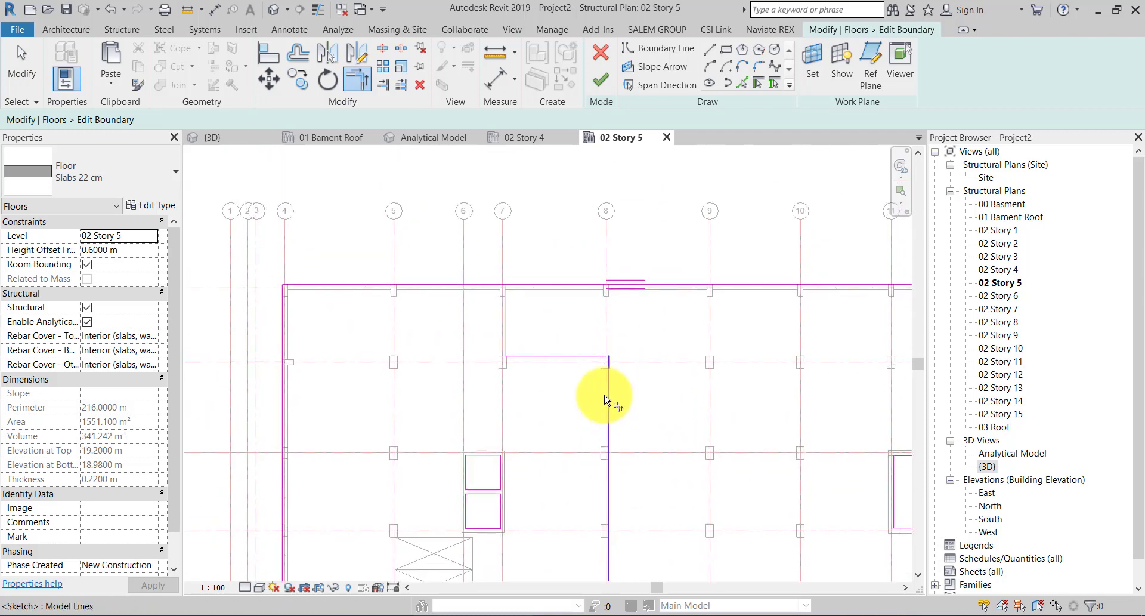
left_click(605, 399)
left_click(552, 357)
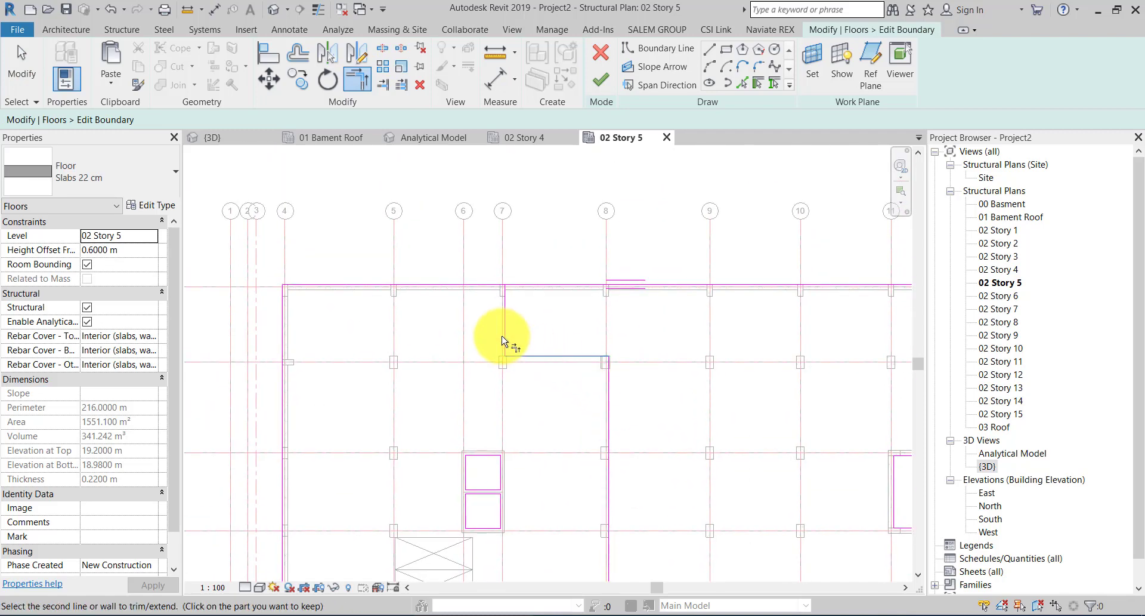
scroll(505, 331, "up", 2)
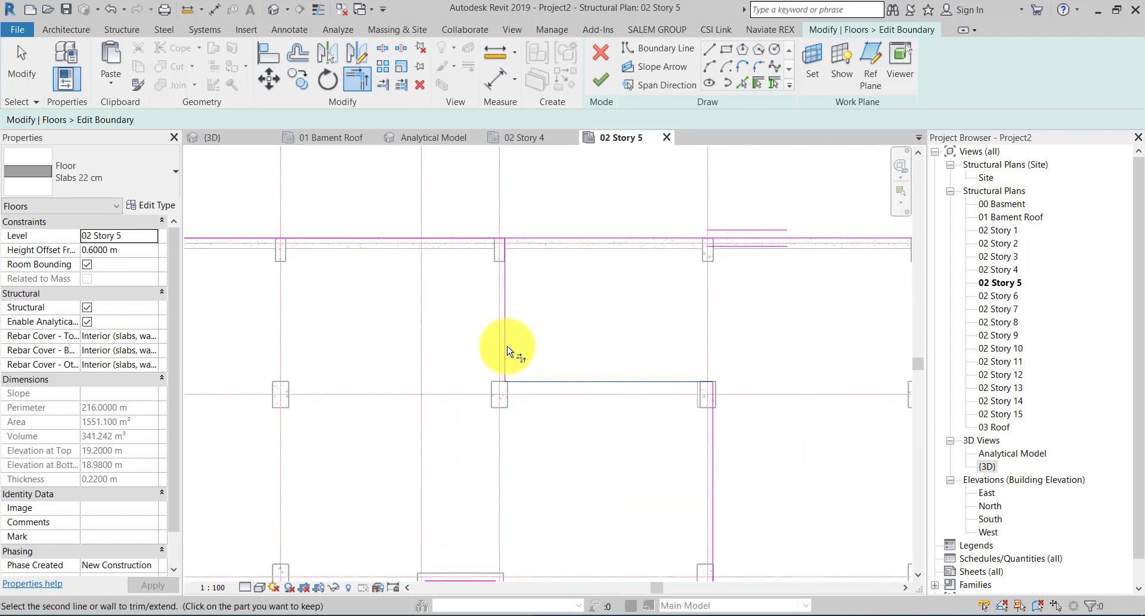
key("Escape")
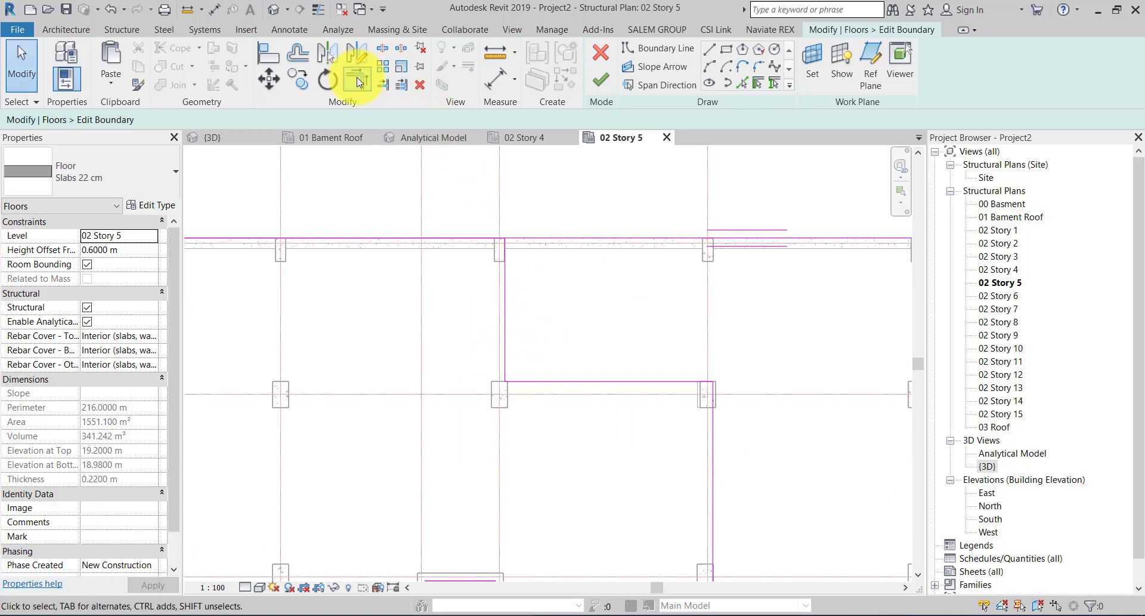
left_click(360, 82)
left_click(505, 286)
left_click(465, 238)
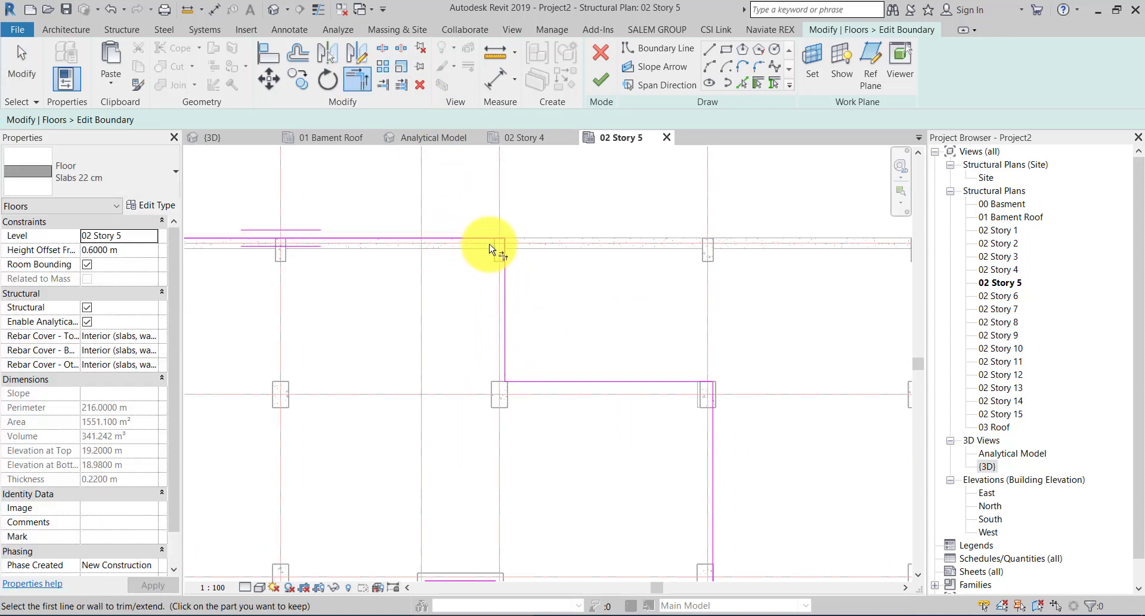
scroll(490, 249, "down", 2)
middle_click_drag(583, 366, 541, 440)
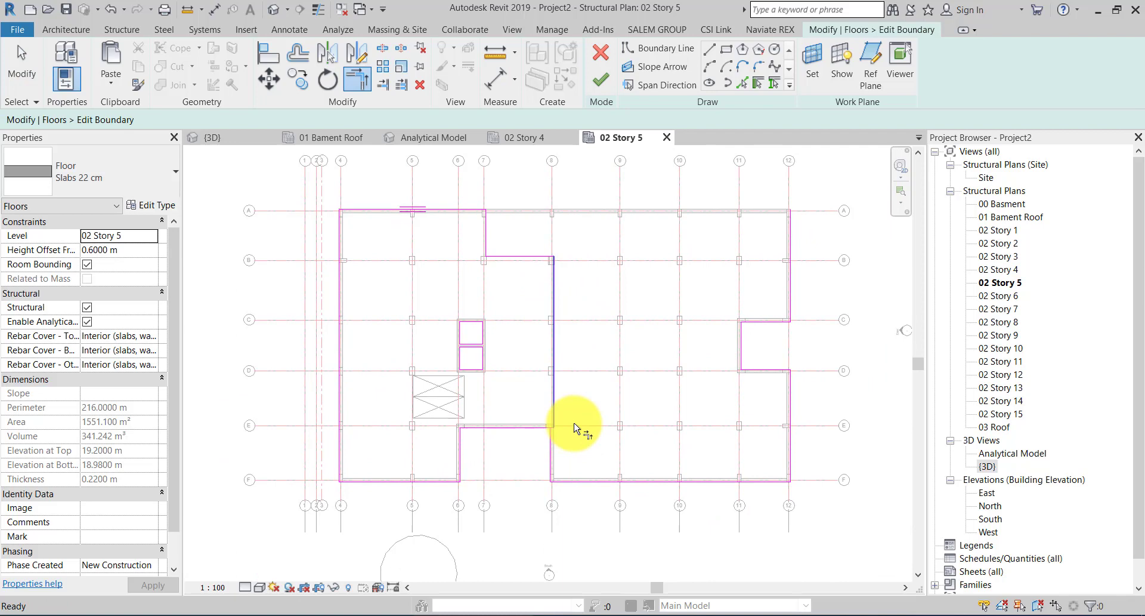
key("Escape")
- Delete the short vertical and right-side boundary lines, then finish the 647.420 m² slab without attaching walls
left_click(539, 425)
key("Delete")
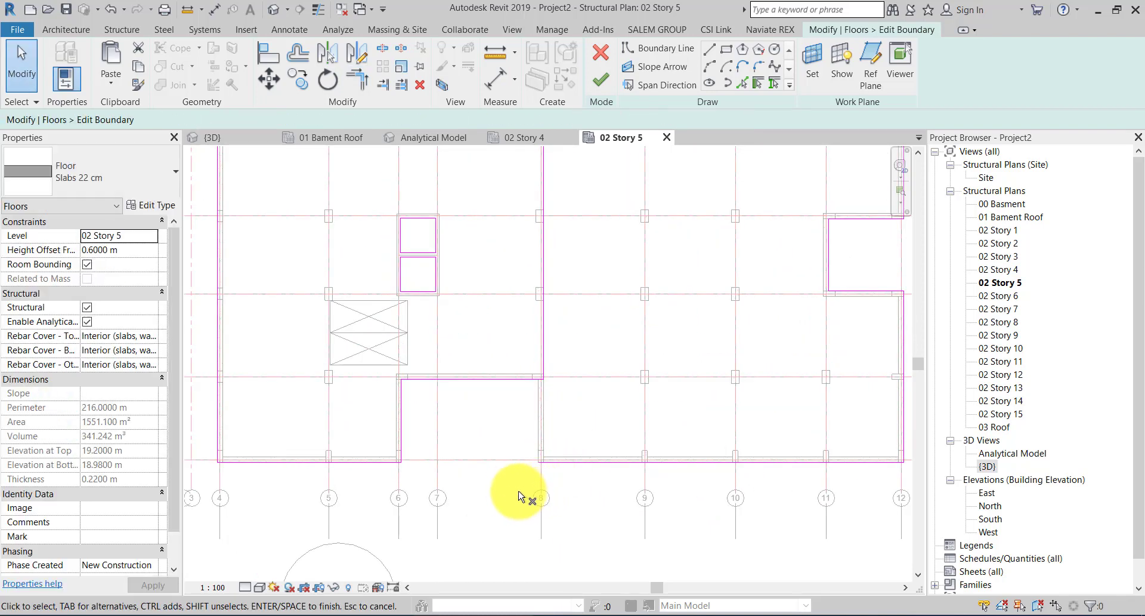
scroll(513, 489, "down", 1)
scroll(486, 474, "down", 1)
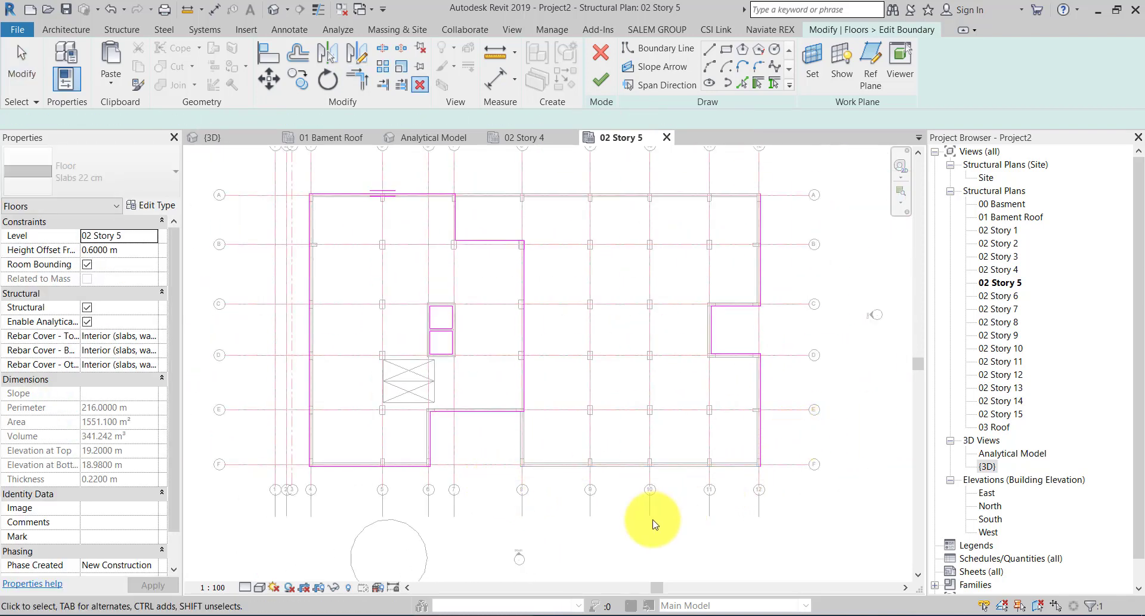
left_click_drag(653, 523, 818, 205)
key("Delete")
scroll(608, 174, "up", 2)
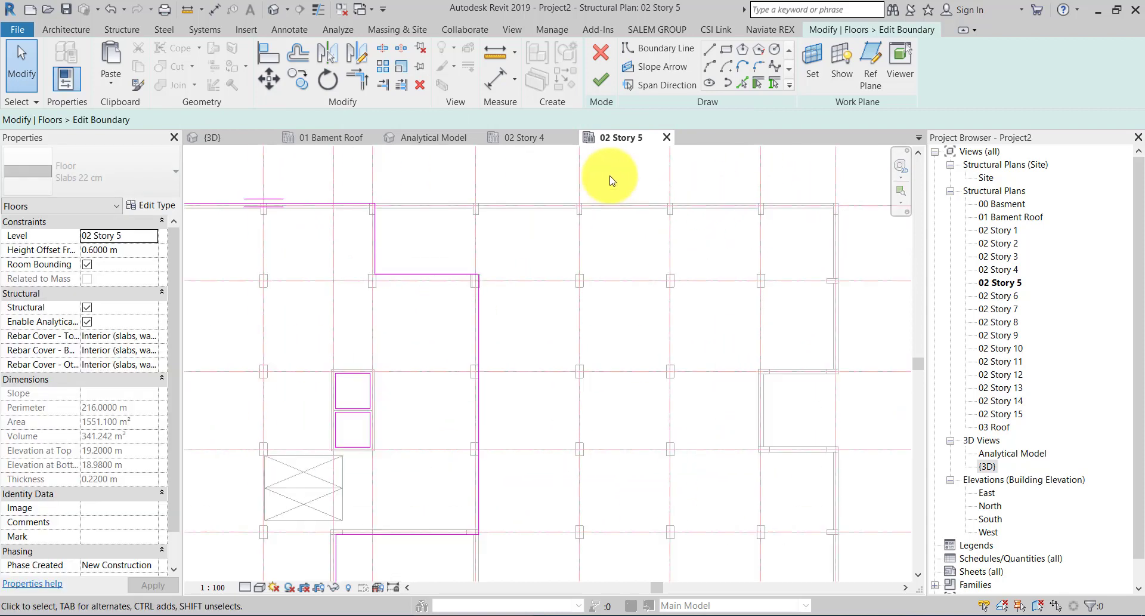
scroll(600, 256, "up", 1)
scroll(544, 213, "down", 1)
scroll(557, 276, "down", 1)
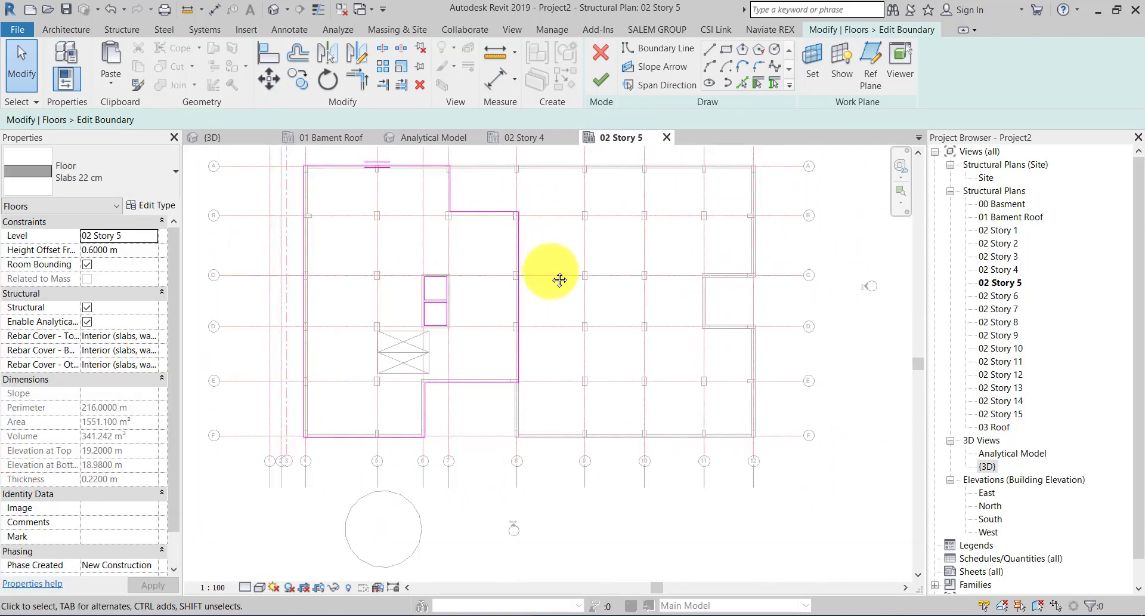
scroll(567, 332, "down", 1)
scroll(578, 348, "down", 1)
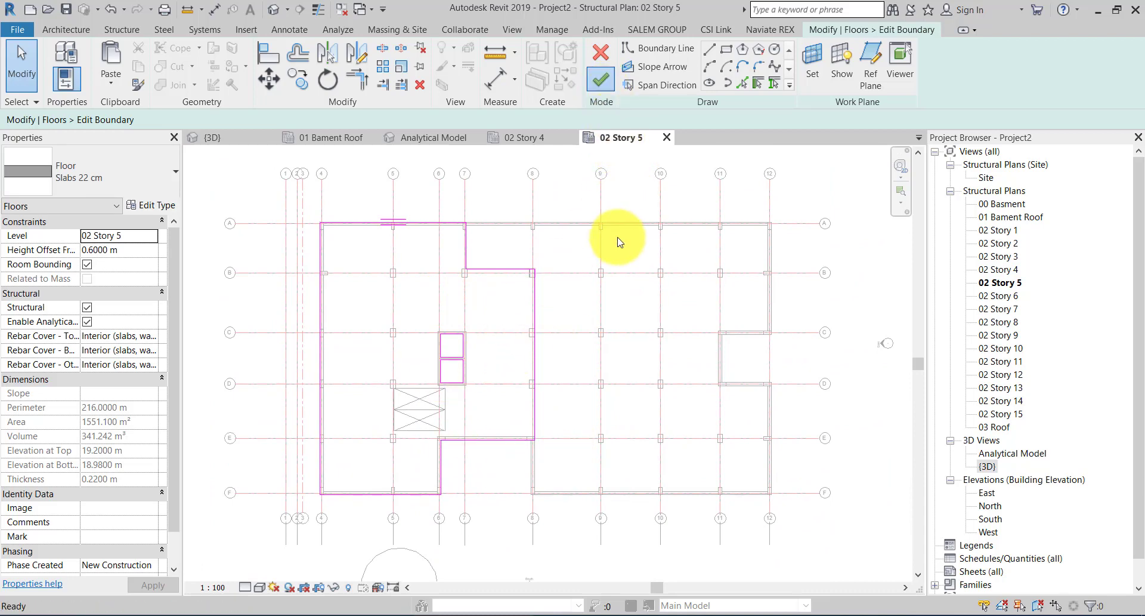
key("Return")
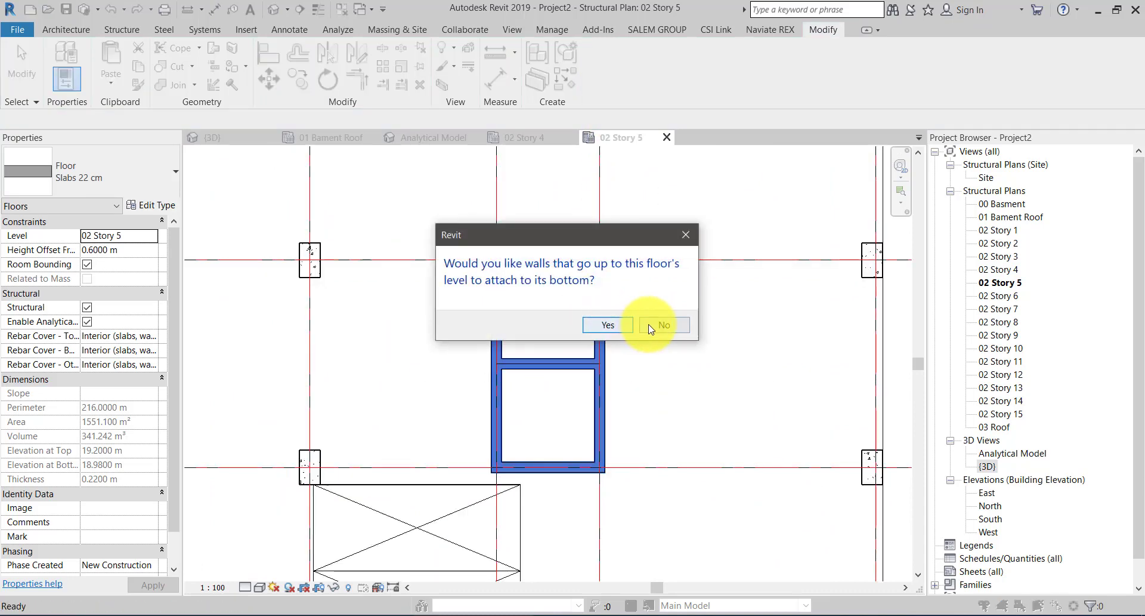
left_click(663, 325)
- Select the right-wing walls and columns, grid F walls 8–12 and grid 8 E–F beam, then delete them
scroll(649, 358, "down", 2)
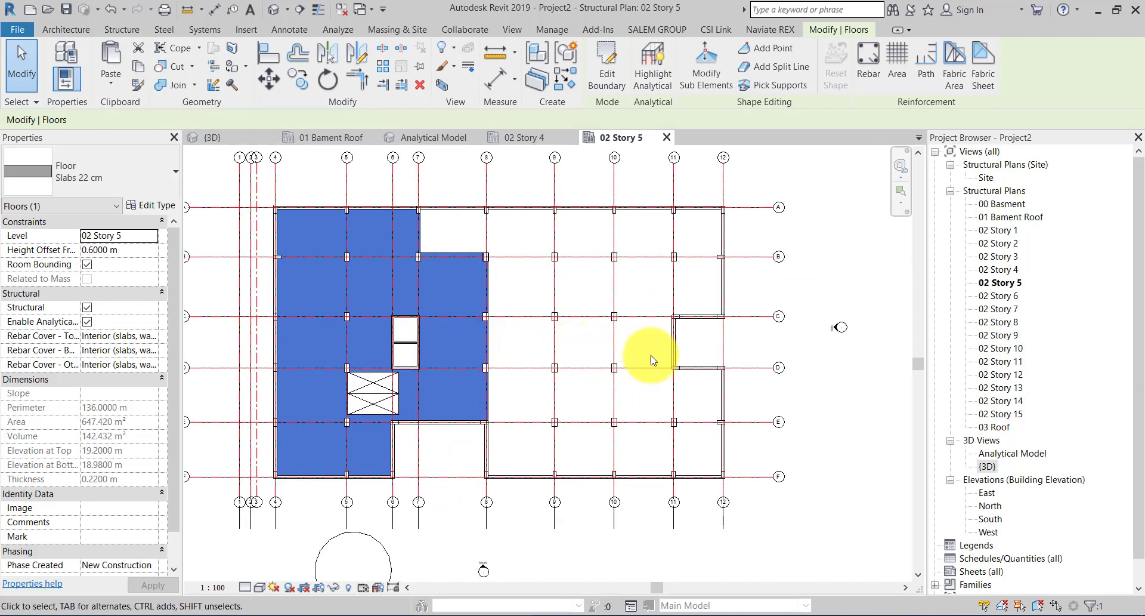
scroll(663, 384, "up", 2)
middle_click_drag(662, 383, 531, 281)
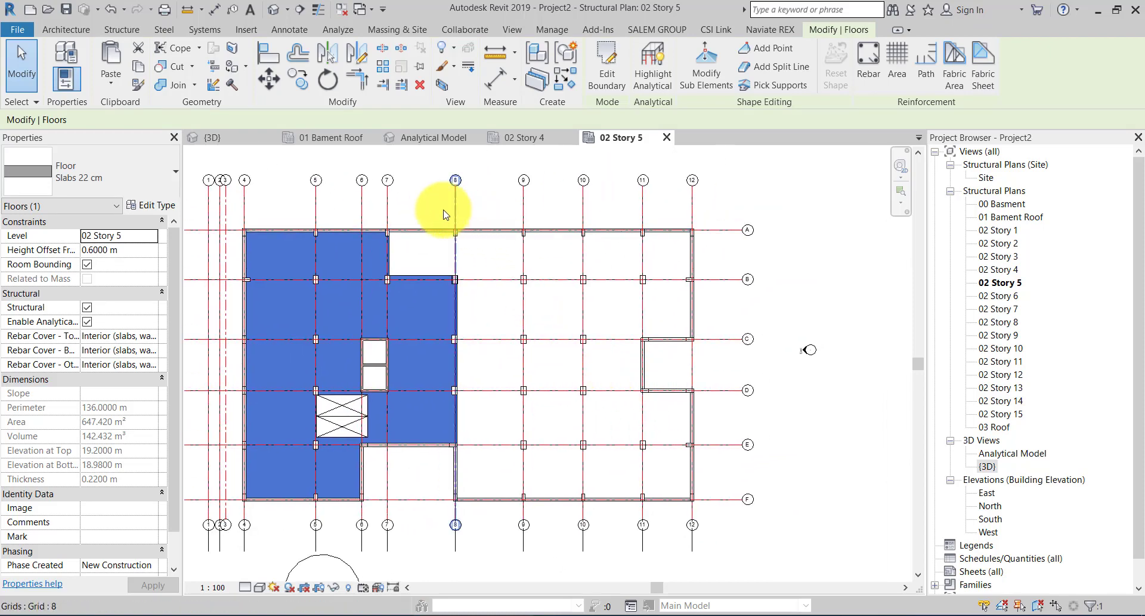
left_click_drag(435, 207, 719, 257)
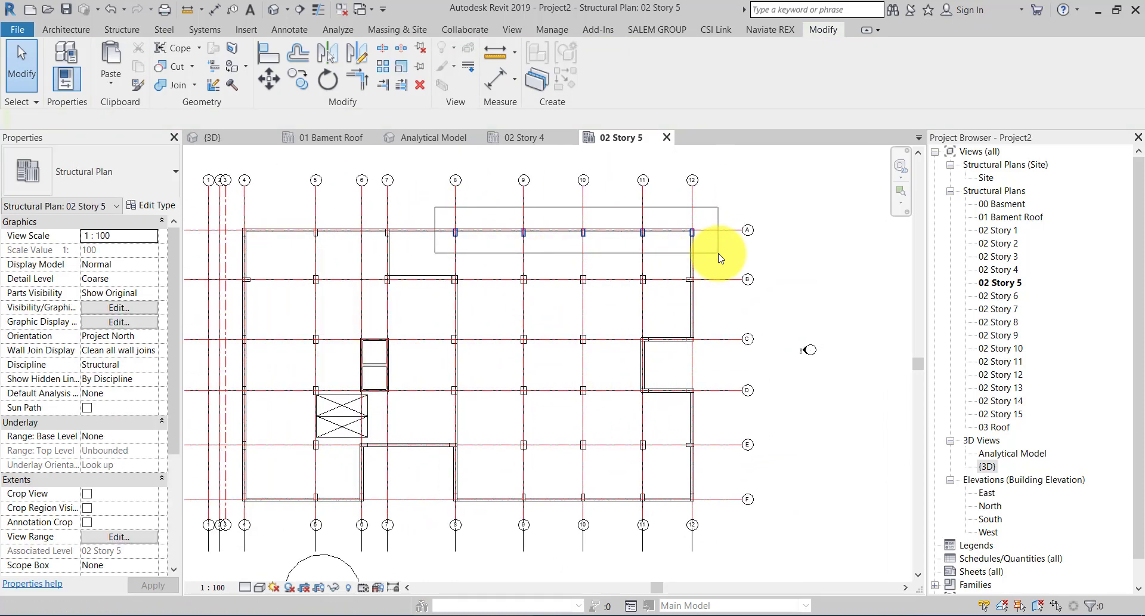
mouse_move(720, 258)
left_mouse_down()
mouse_move(485, 217)
mouse_move(744, 523)
left_mouse_up()
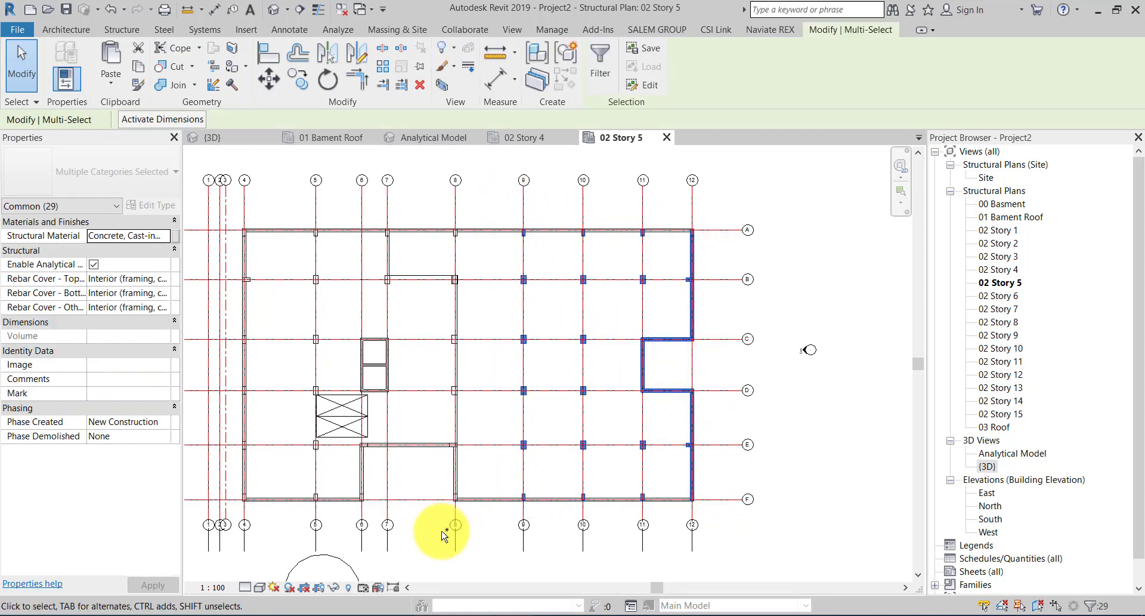
left_click_drag(442, 532, 789, 474, "ctrl")
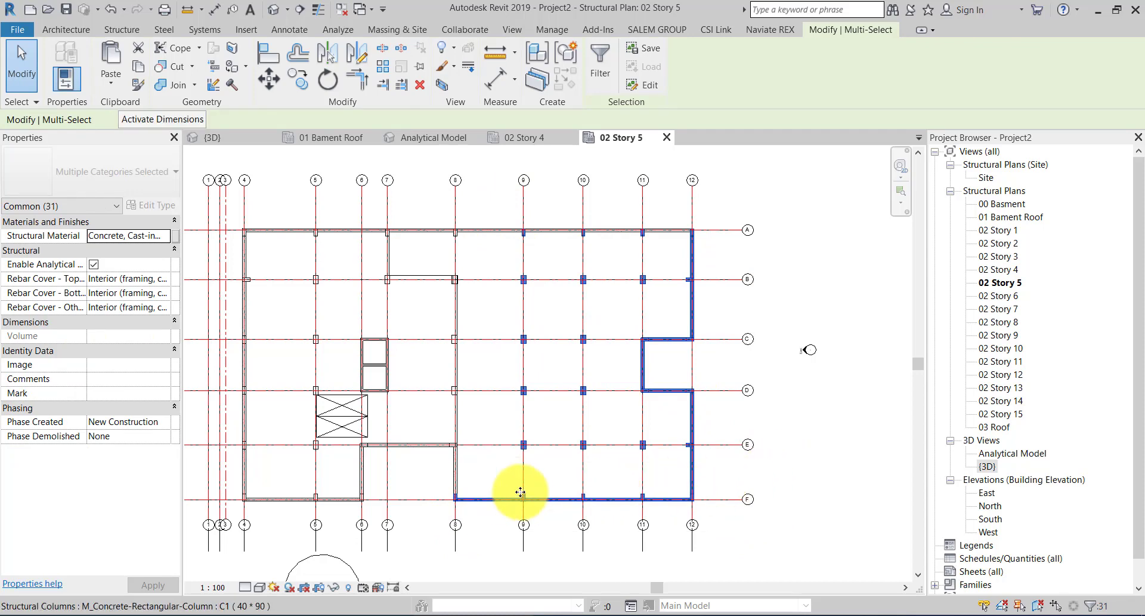
left_click(468, 475, "ctrl")
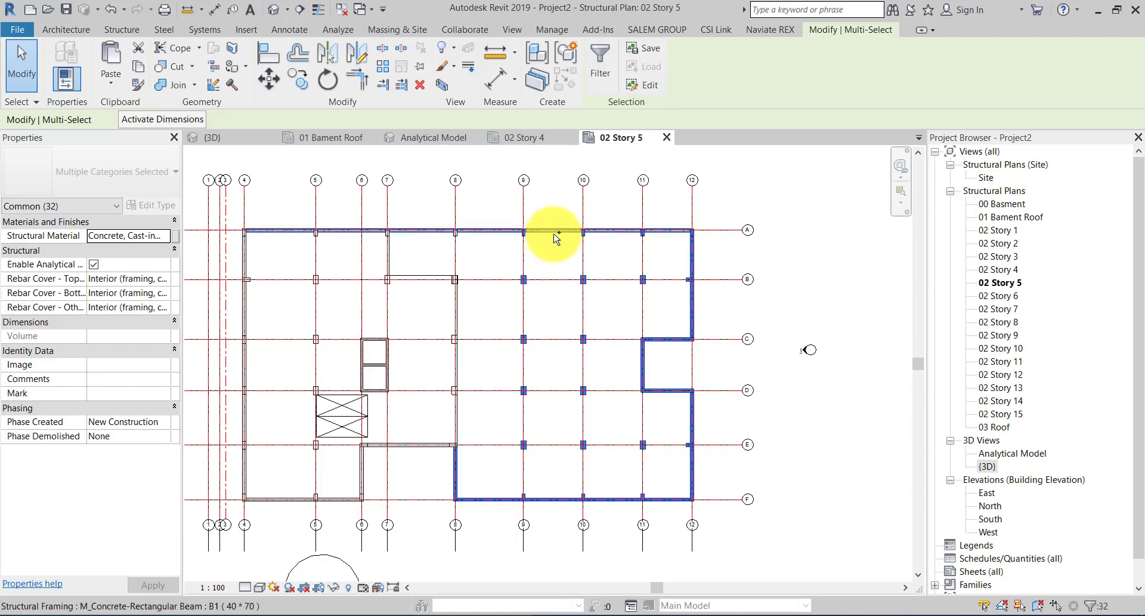
left_click(778, 355)
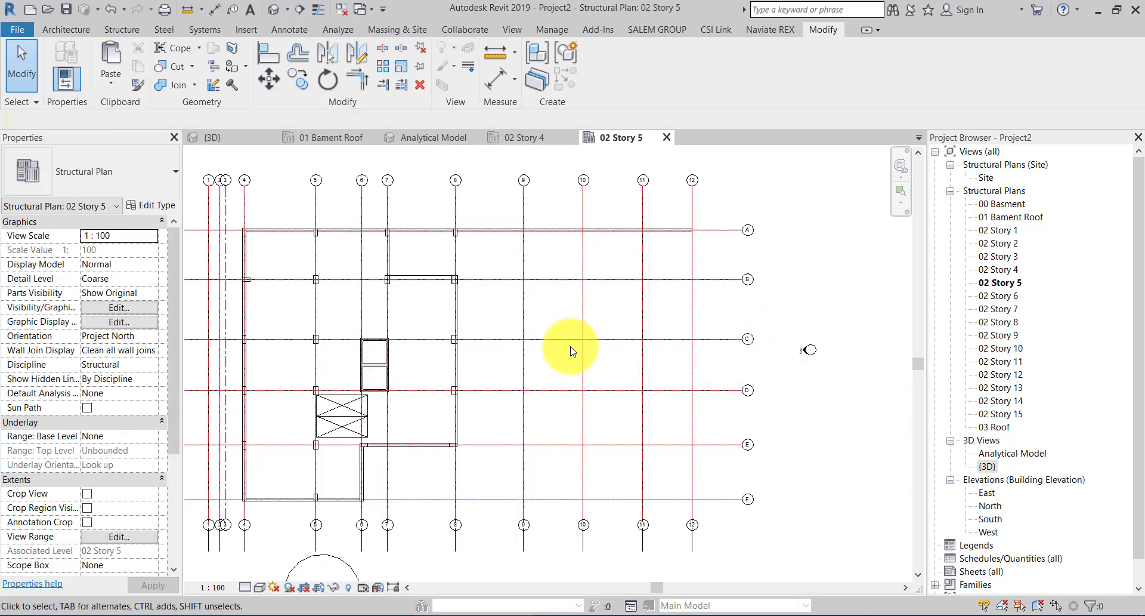
- Pull the grid A beam's end back from grid 12 to grid 8
left_click(567, 232)
scroll(680, 215, "up", 3)
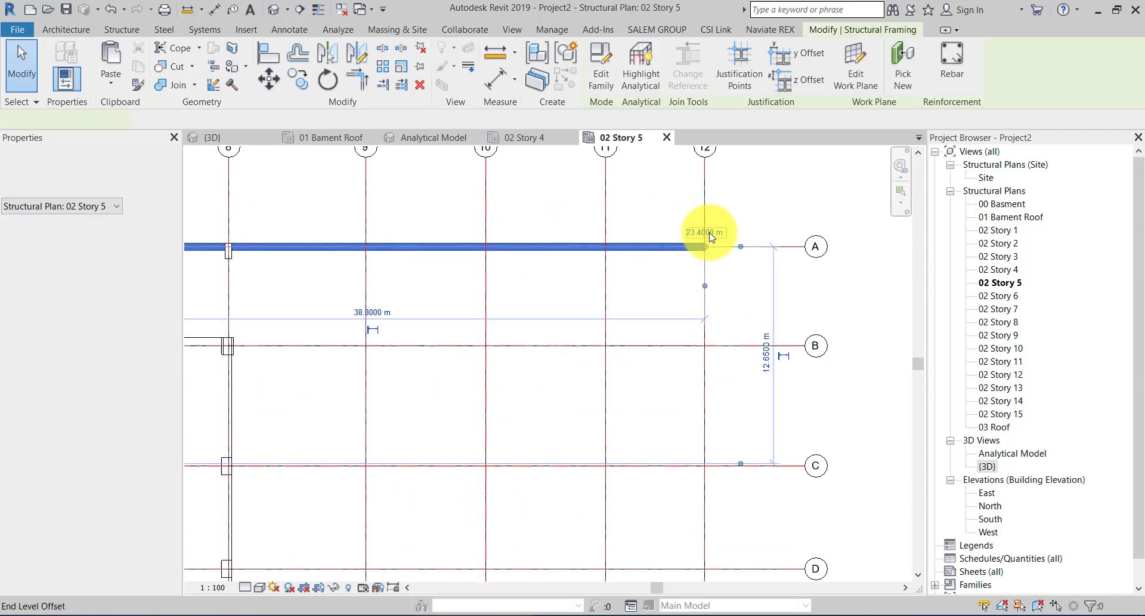
left_click_drag(706, 249, 230, 246)
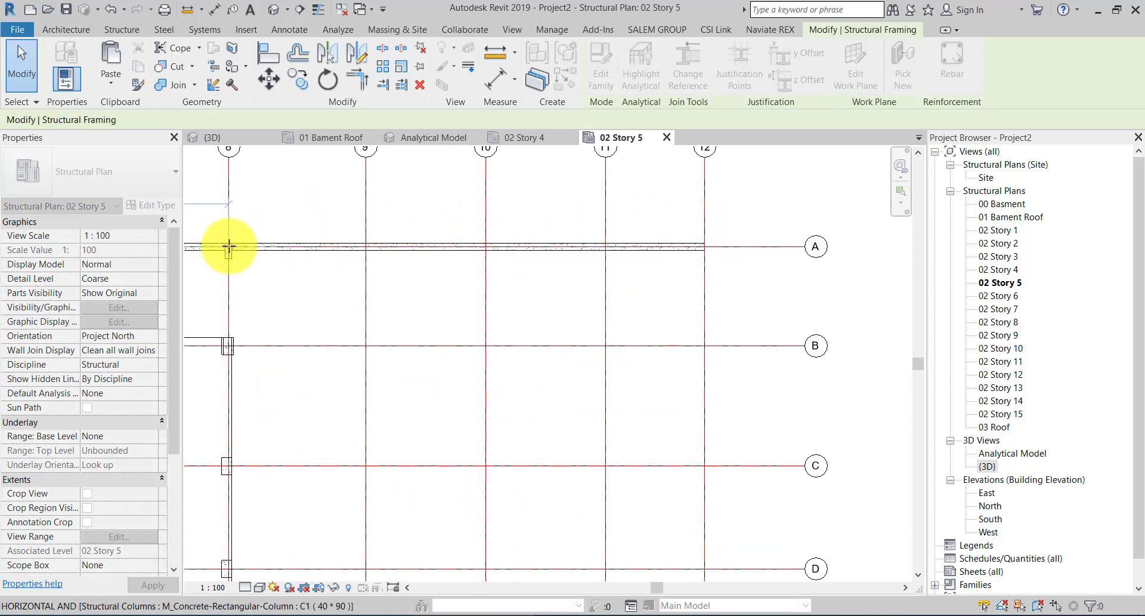
key("Escape")
scroll(545, 306, "down", 3)
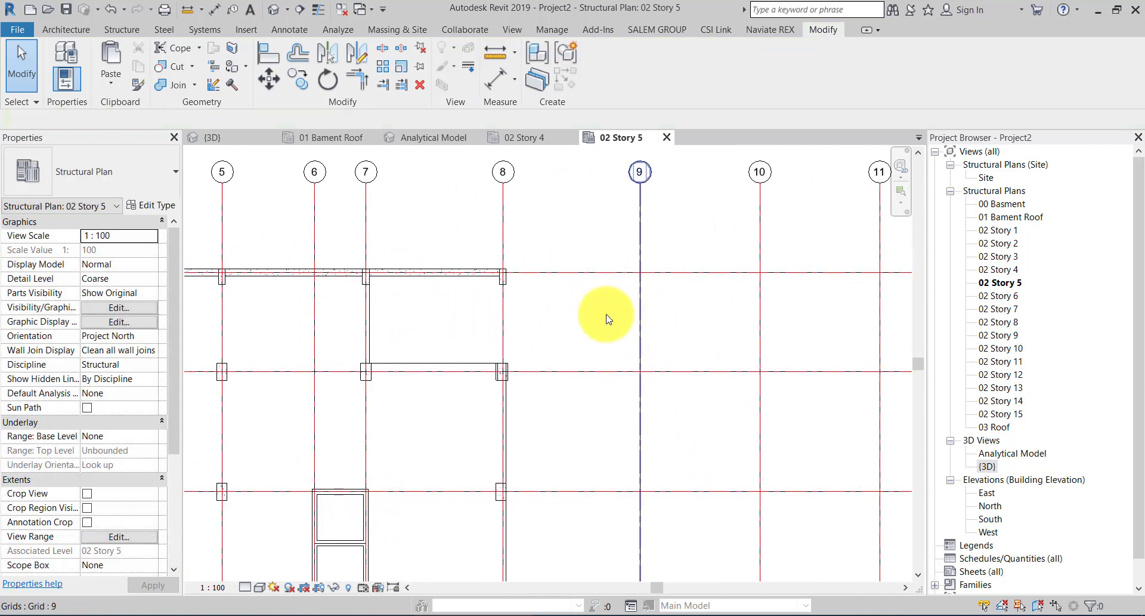
scroll(607, 318, "up", 1)
scroll(602, 312, "up", 2)
scroll(542, 325, "up", 2)
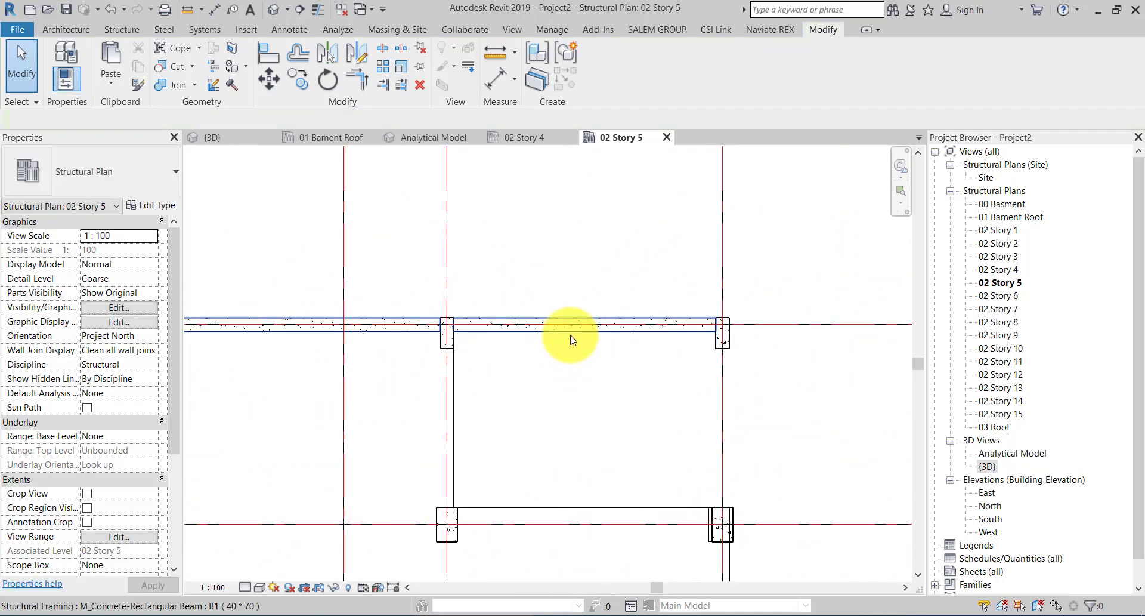
- Shorten the next beam so it stops at its column
left_click(620, 334)
mouse_move(785, 322)
left_mouse_down()
mouse_move(445, 331)
mouse_move(519, 365)
left_mouse_up()
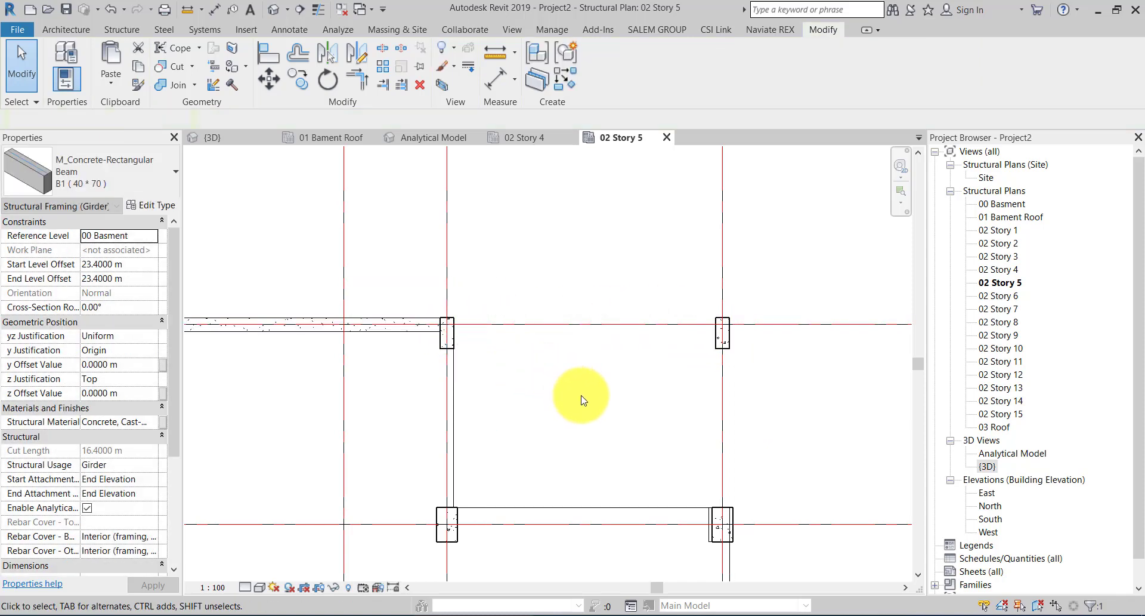
left_click_drag(592, 409, 792, 255)
left_click(581, 250)
scroll(583, 252, "down", 3)
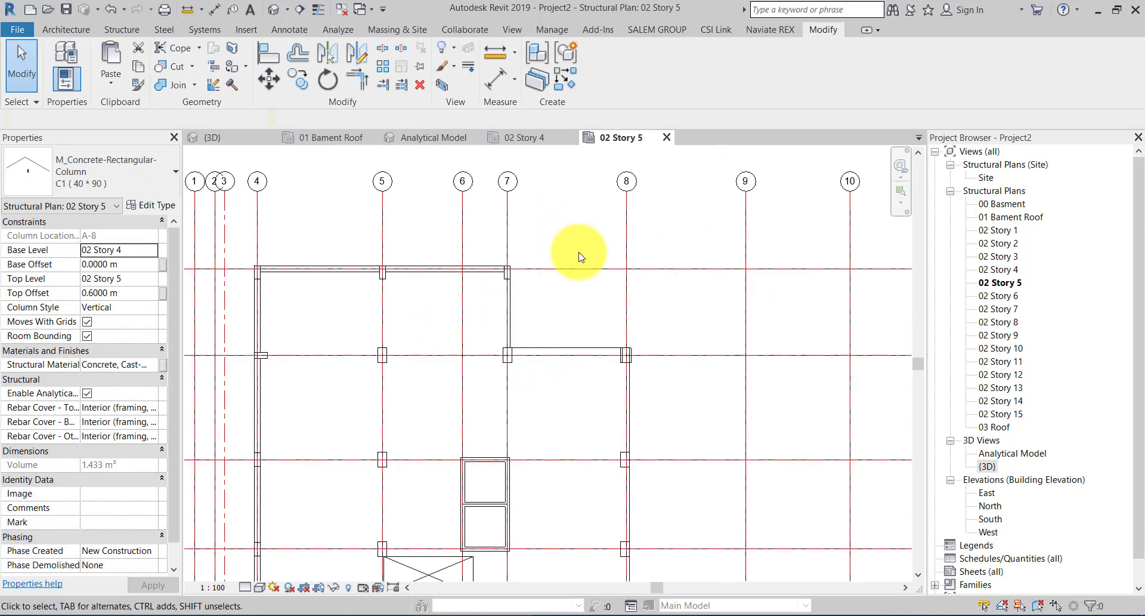
scroll(677, 312, "down", 1)
mouse_move(678, 312)
middle_mouse_down()
mouse_move(589, 332)
mouse_move(566, 349)
mouse_move(582, 365)
mouse_move(500, 337)
middle_mouse_up()
scroll(500, 338, "down", 1)
middle_click_drag(516, 383, 545, 480)
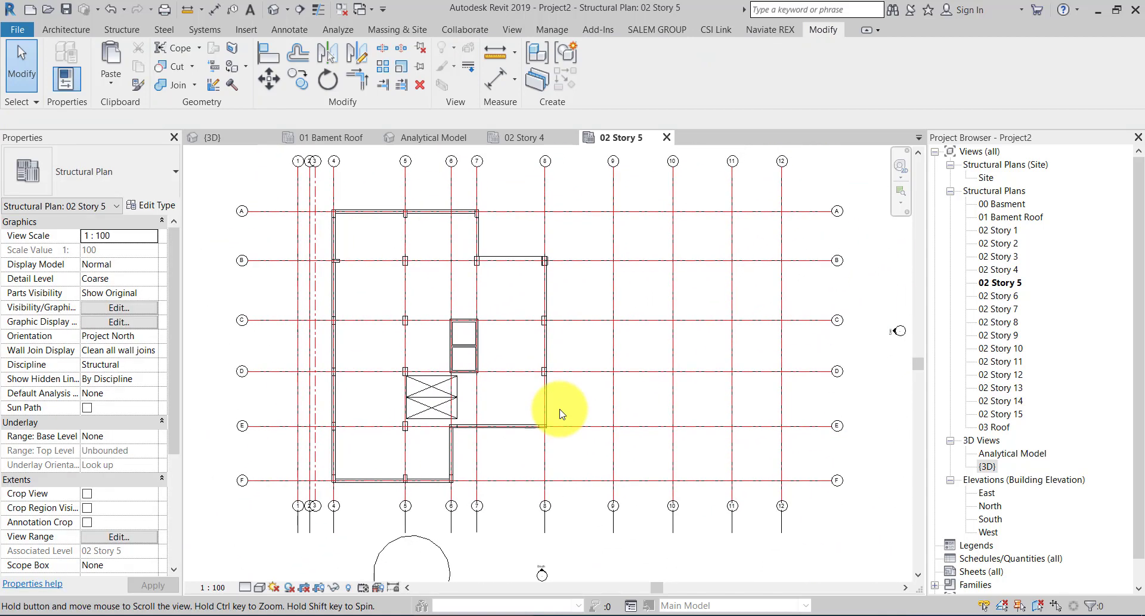
scroll(545, 481, "down", 1)
left_click(254, 143)
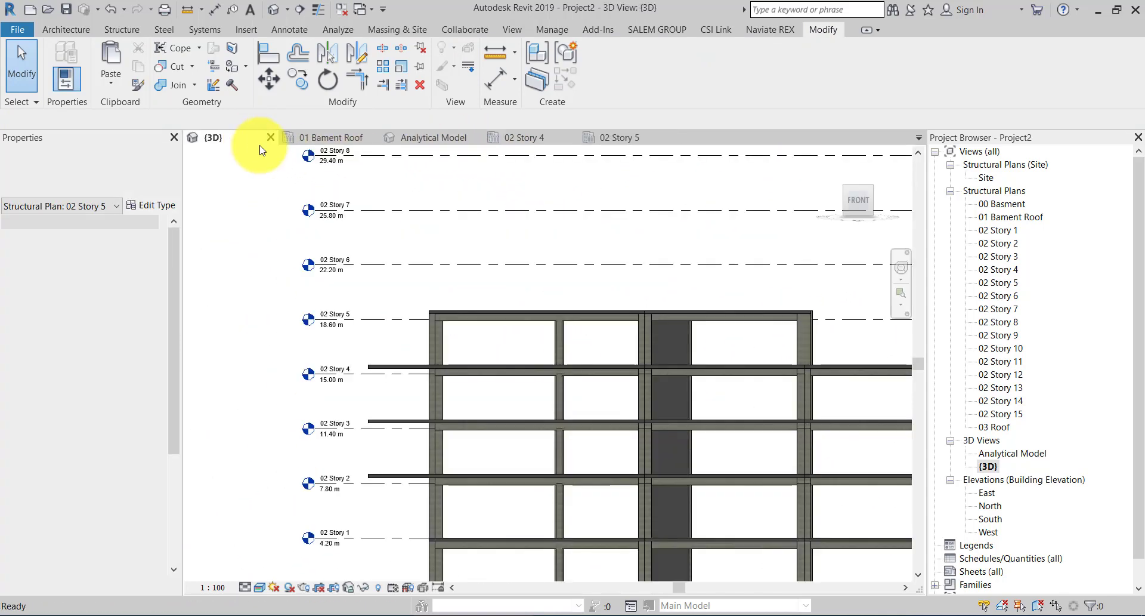
scroll(517, 307, "down", 2)
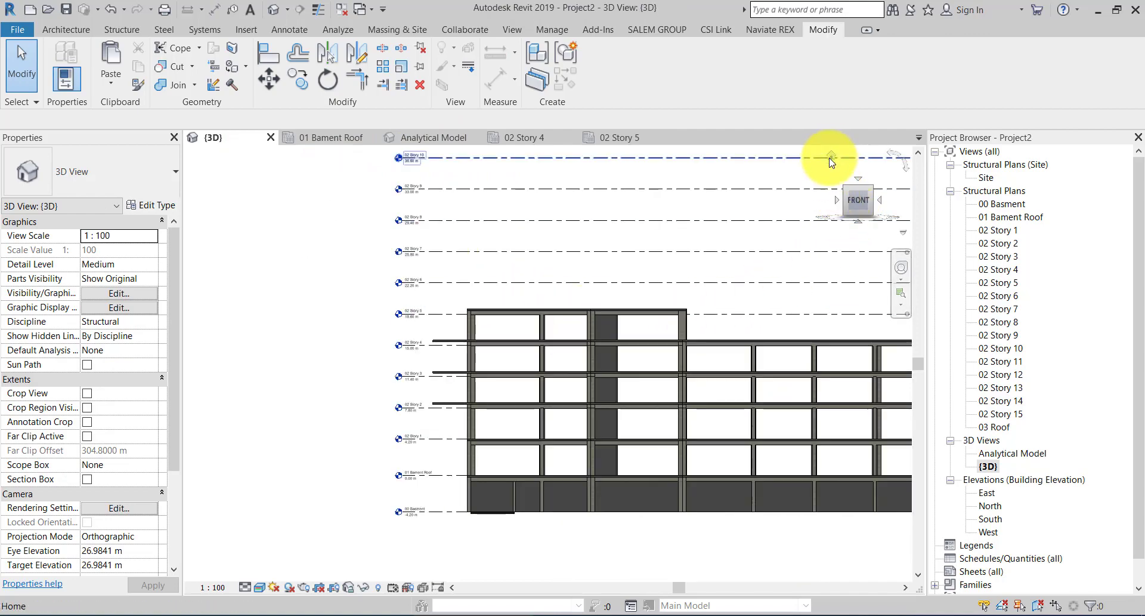
left_click(827, 160)
scroll(549, 421, "up", 2)
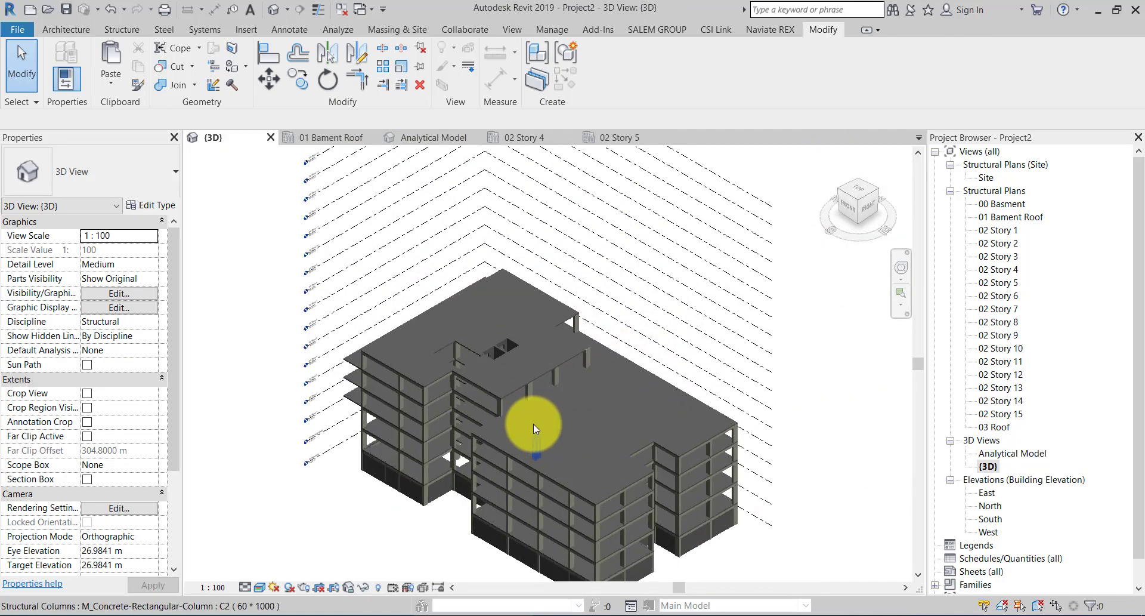
scroll(463, 350, "up", 3)
scroll(463, 349, "up", 3)
scroll(518, 480, "up", 2)
scroll(518, 479, "up", 1)
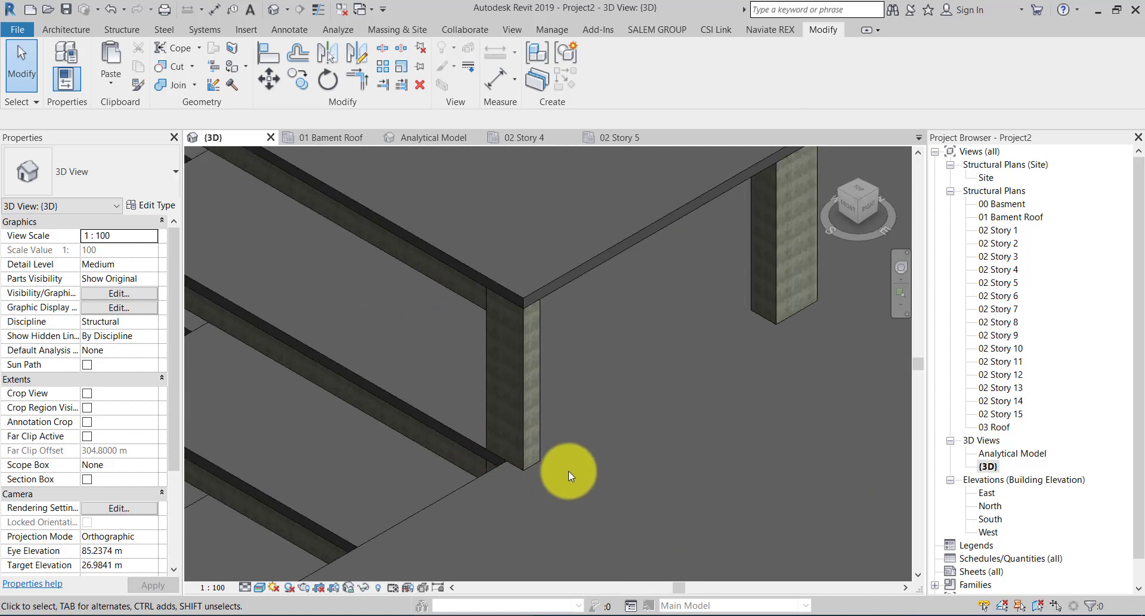
scroll(576, 454, "down", 5)
scroll(595, 362, "down", 2)
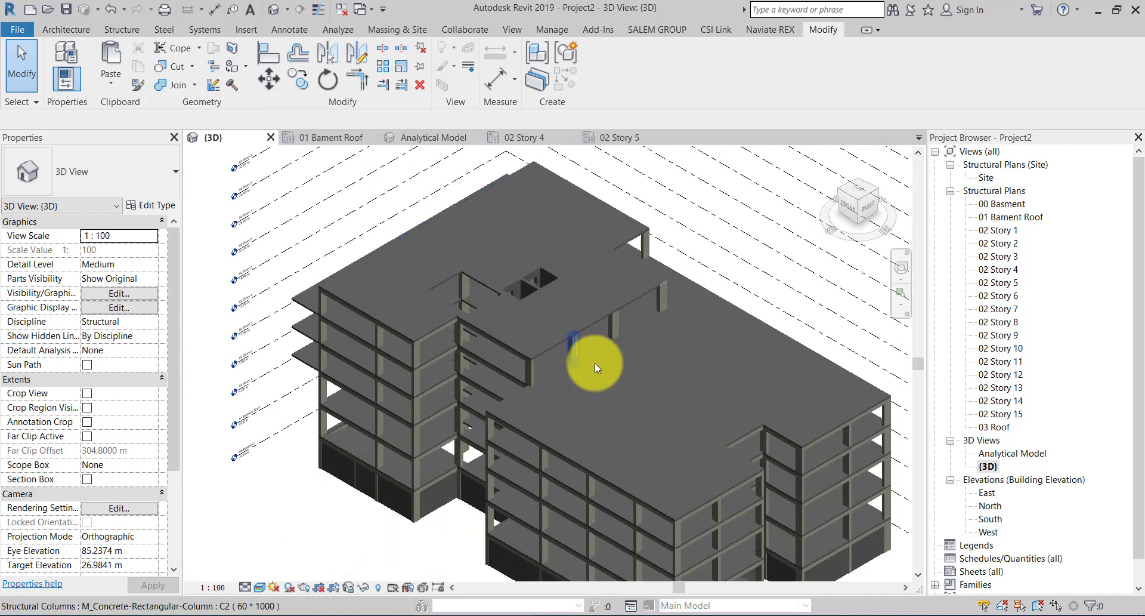
left_click(832, 156)
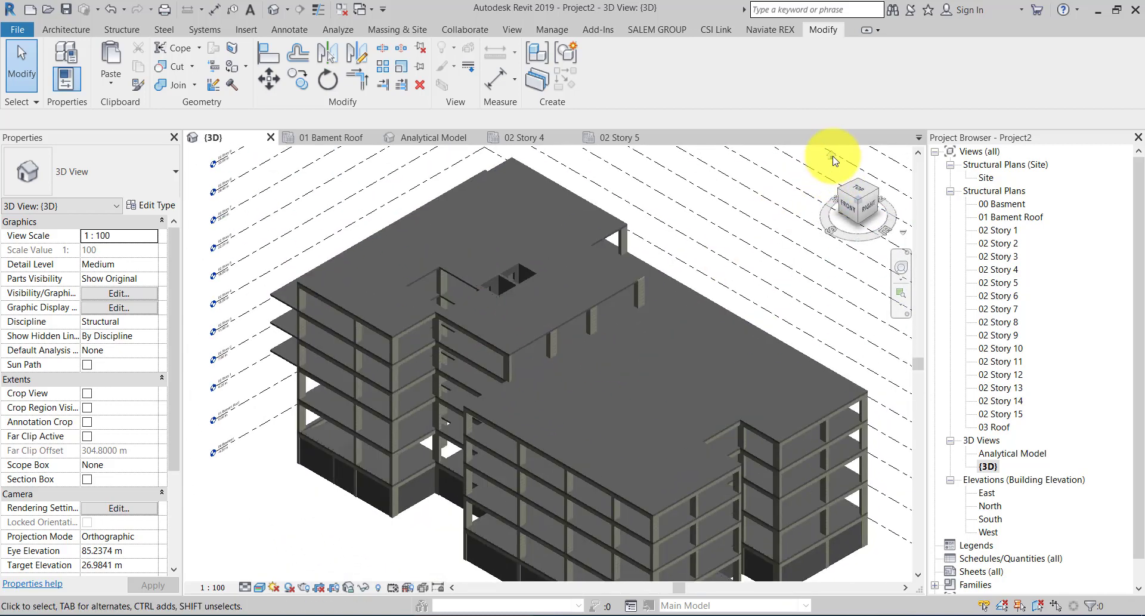
left_click(629, 136)
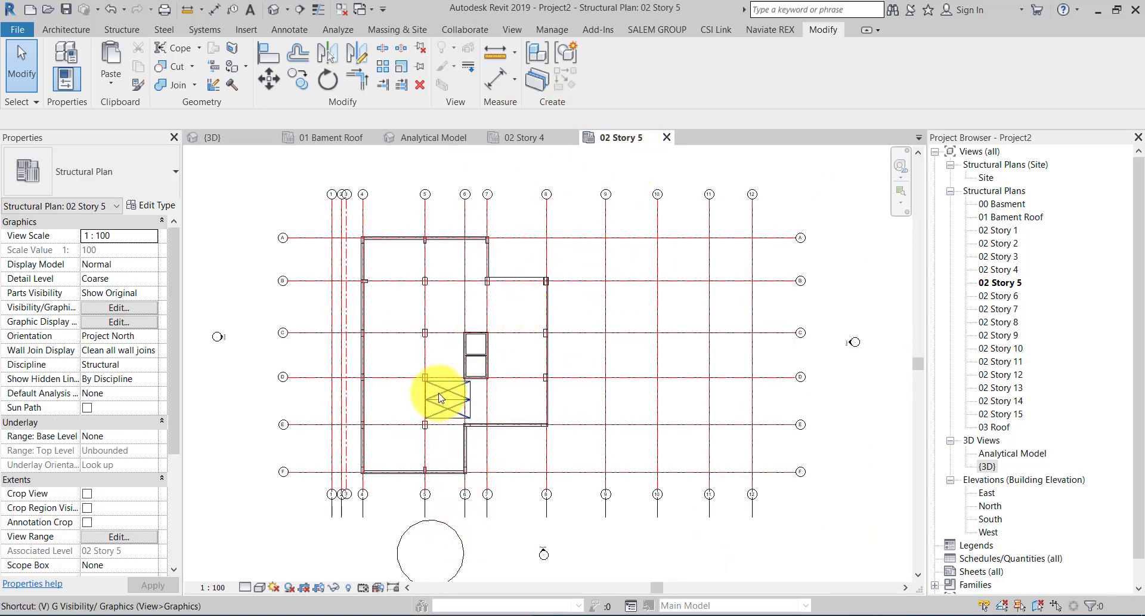
- Turn off Imports in Families in the plan's Visibility/Graphics settings
key("g")
left_click(725, 100)
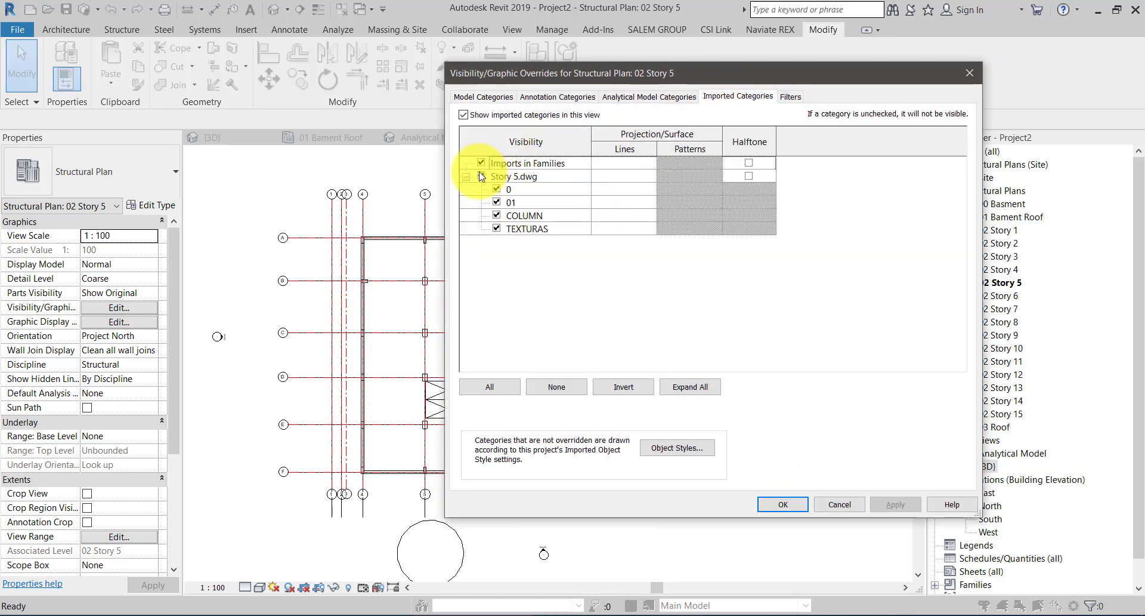
left_click(876, 508)
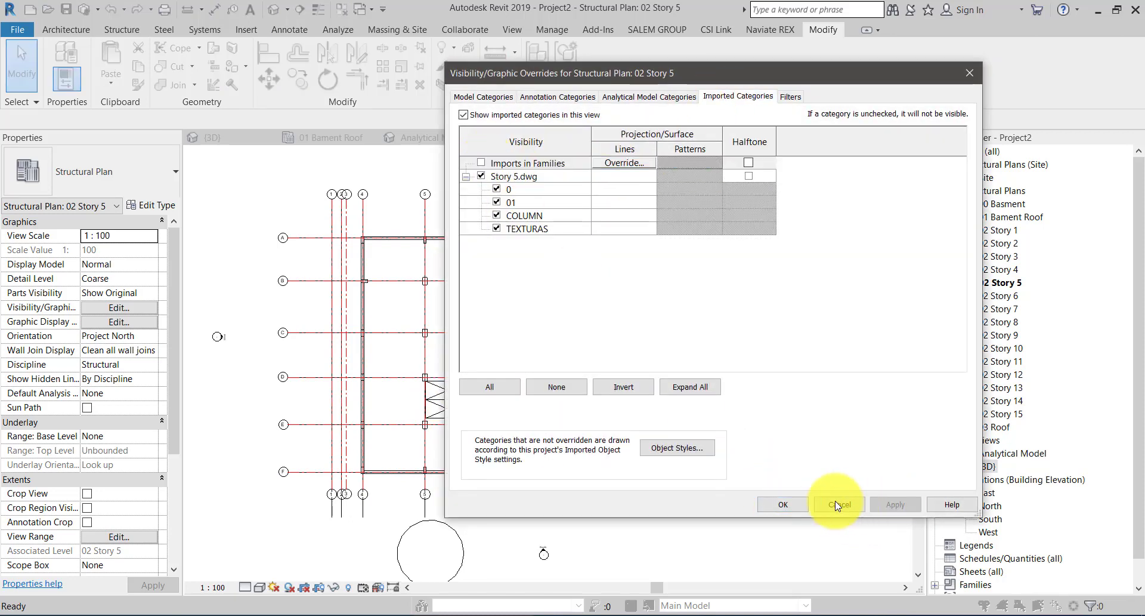
left_click(783, 506)
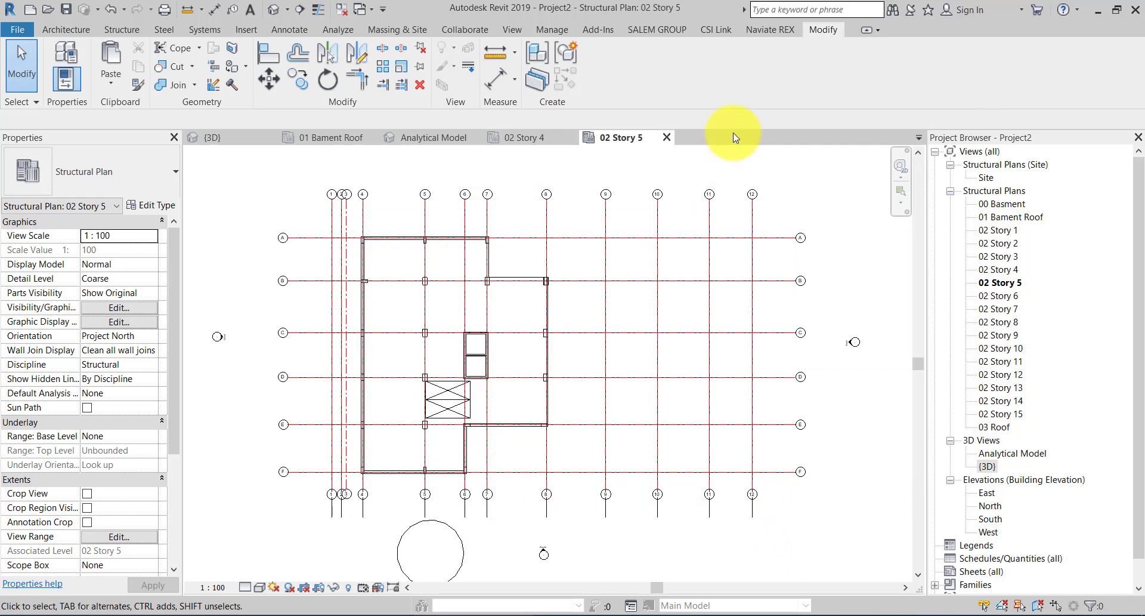
- Uncheck Story 5.dwg under Imported Categories, apply, and return to the 3D view
key("v")
key("g")
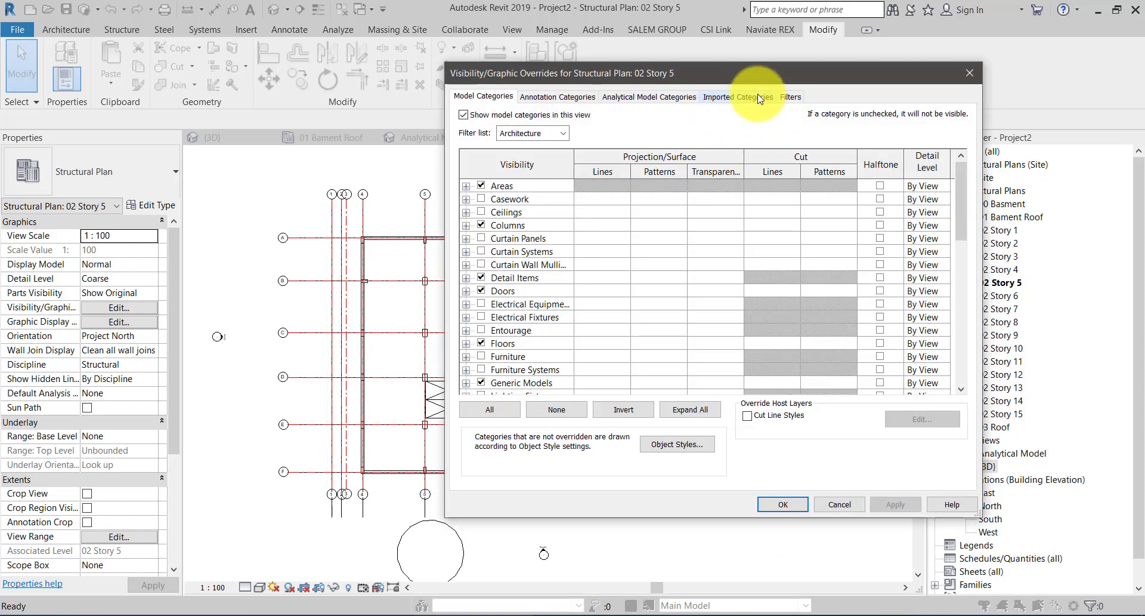
left_click(738, 96)
left_click(482, 177)
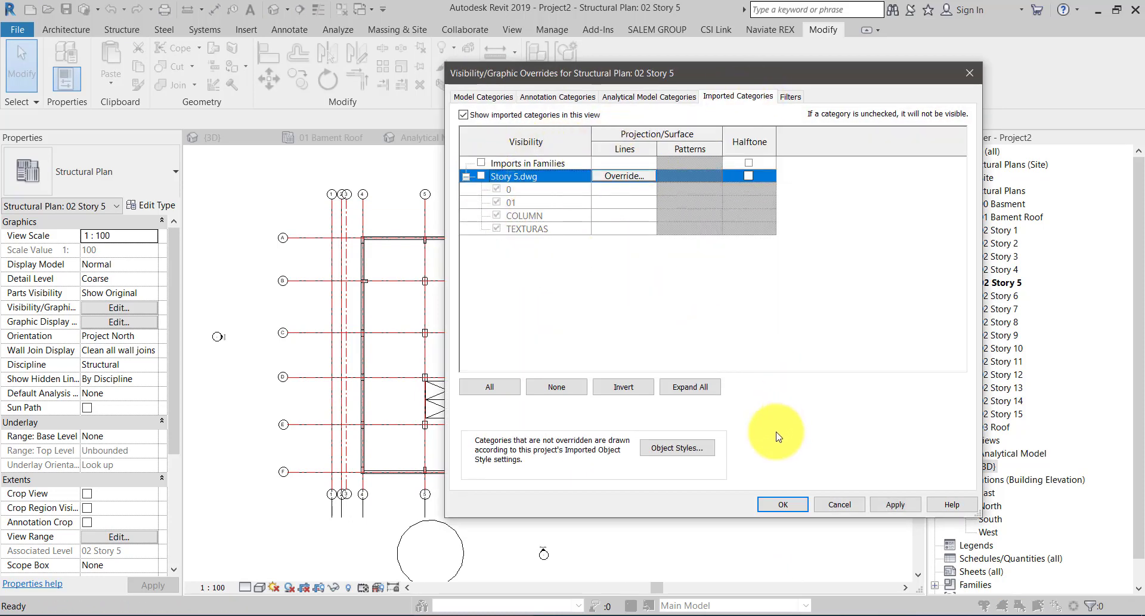
left_click(896, 505)
left_click(783, 504)
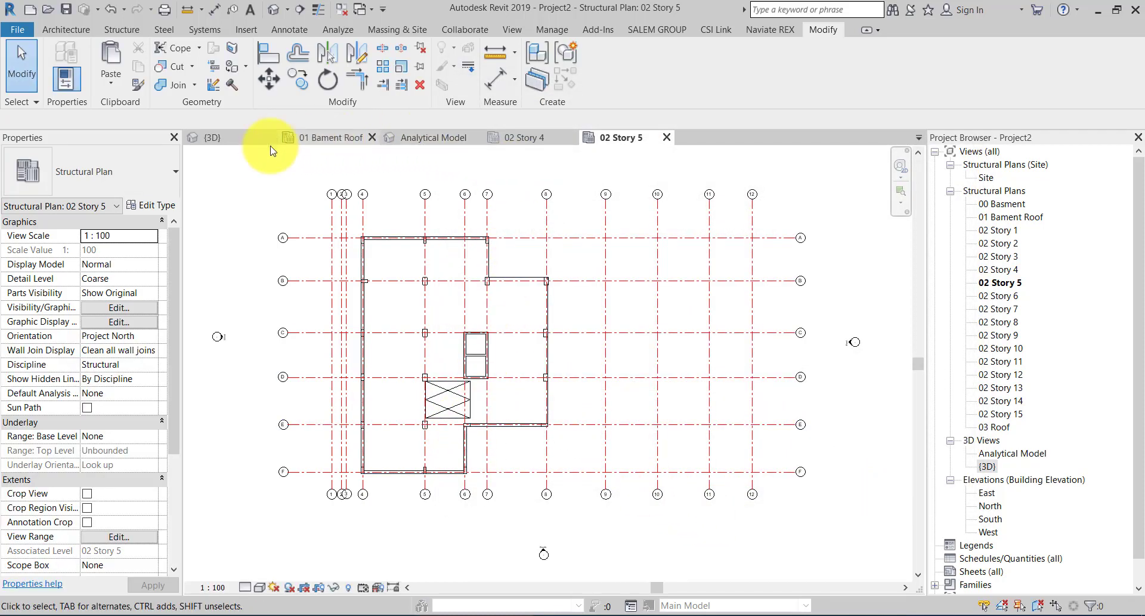
left_click(215, 138)
- Orbit the 3D model to inspect the upper slab, then restore the home view
scroll(539, 386, "up", 4)
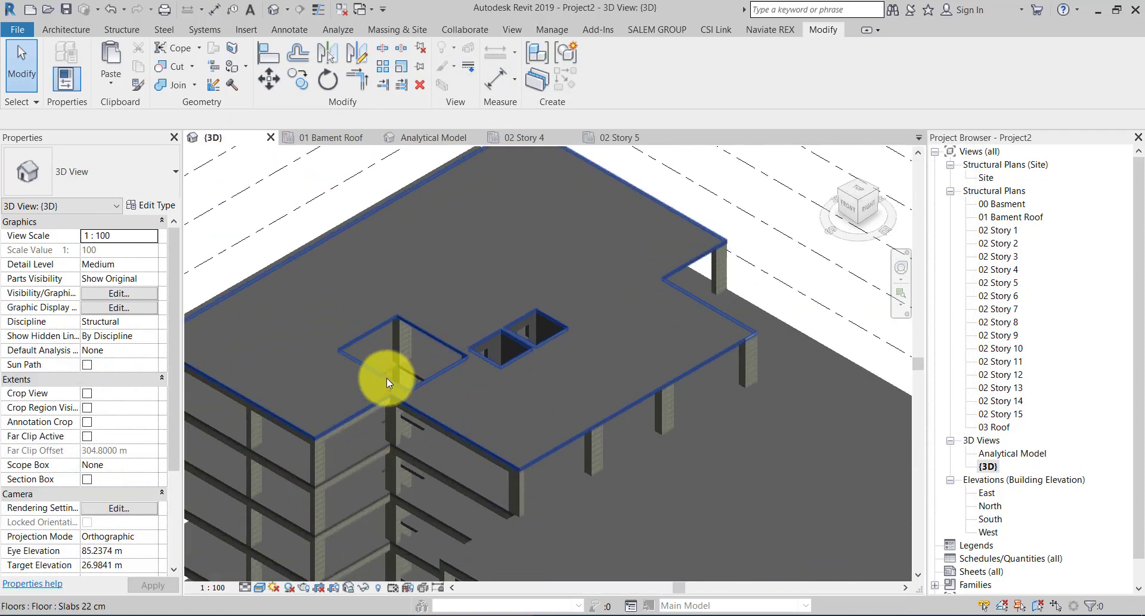
mouse_move(542, 299)
middle_mouse_down("shift")
mouse_move(563, 377)
mouse_move(568, 549)
mouse_move(634, 332)
mouse_move(622, 241)
mouse_move(660, 255)
mouse_move(537, 263)
middle_mouse_up("shift")
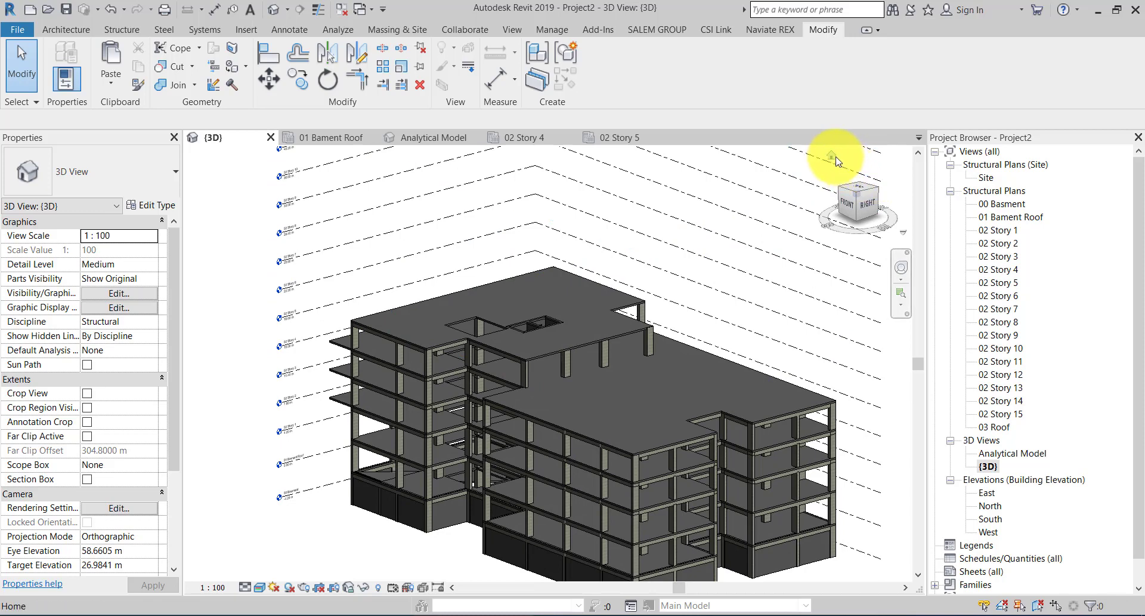
left_click(834, 157)
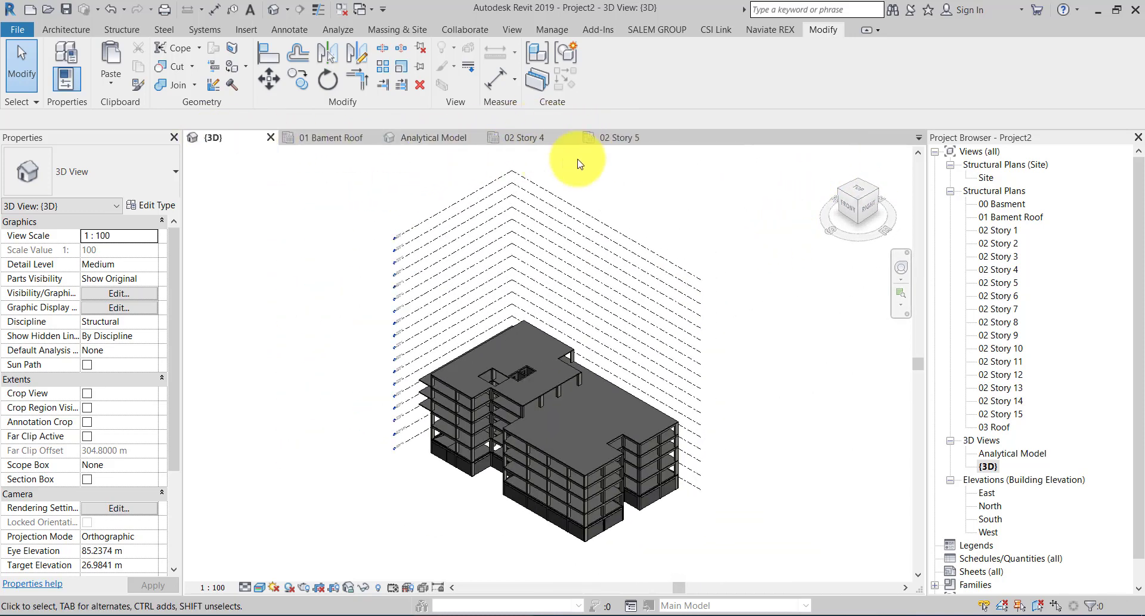
- Open the East and North elevations and crossing-select the top storey's elements
double_click(987, 494)
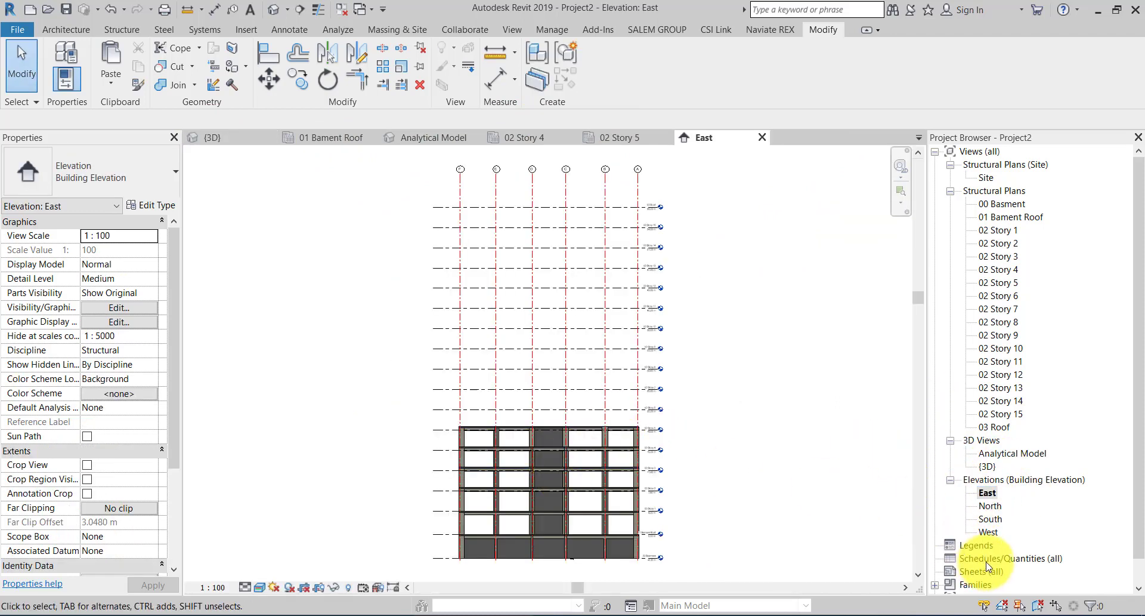
double_click(986, 506)
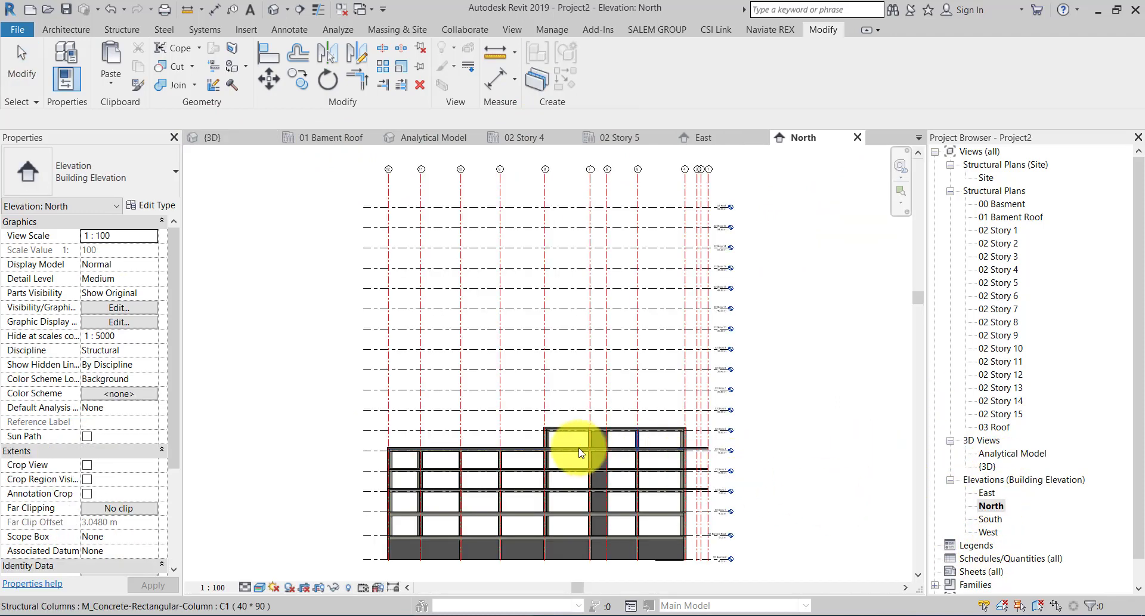
scroll(684, 441, "up", 2)
left_click_drag(828, 390, 367, 454)
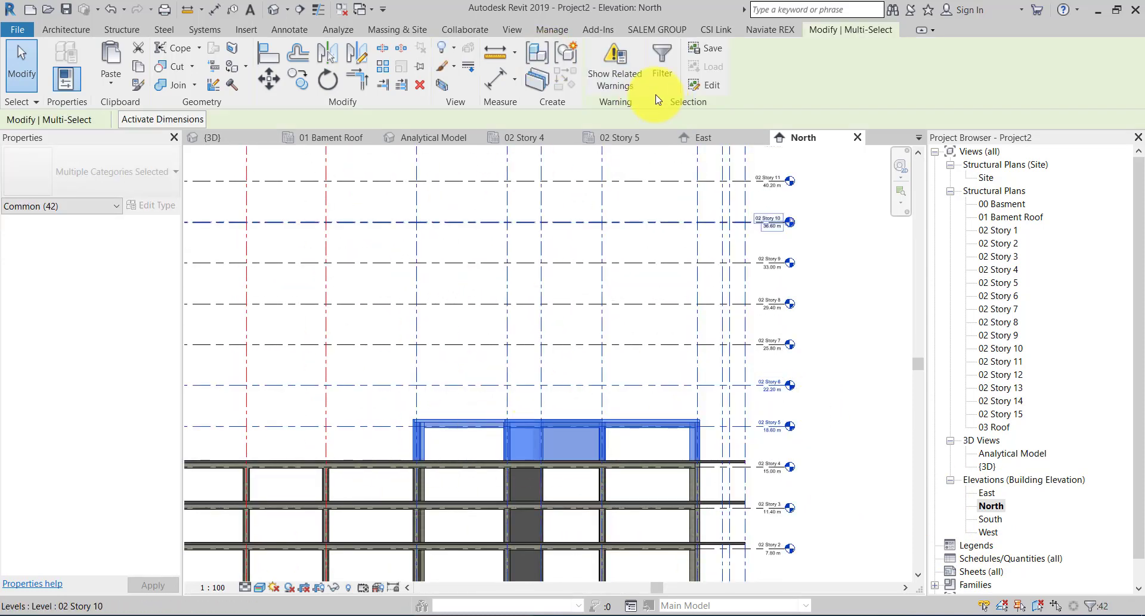
- Filter levels out of the selection and copy it, then abandon the first aligned paste
left_click(662, 69)
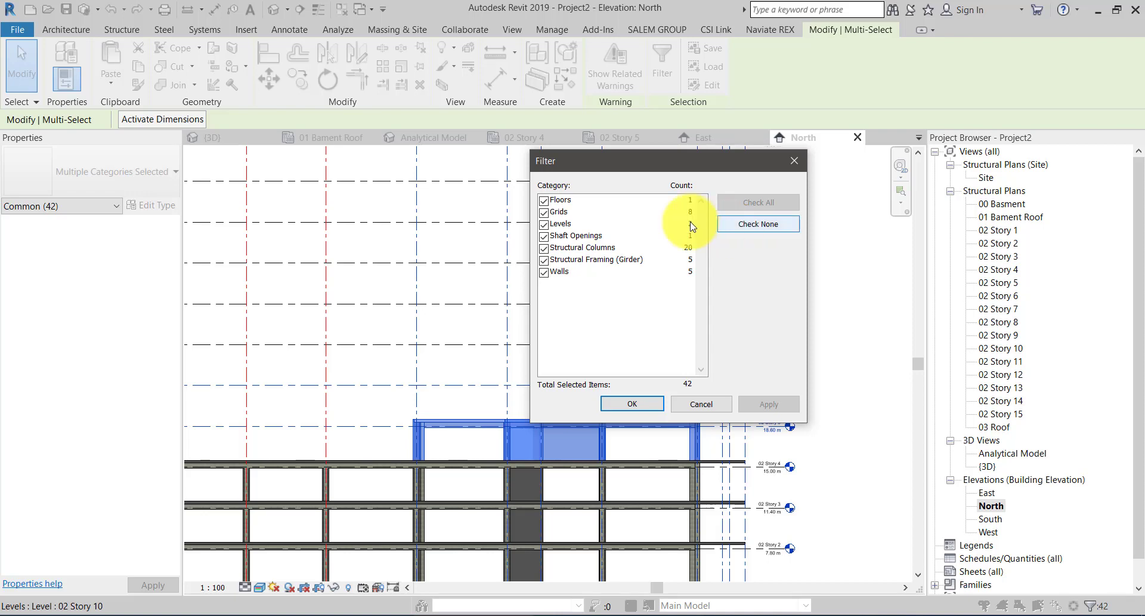
left_click(544, 225)
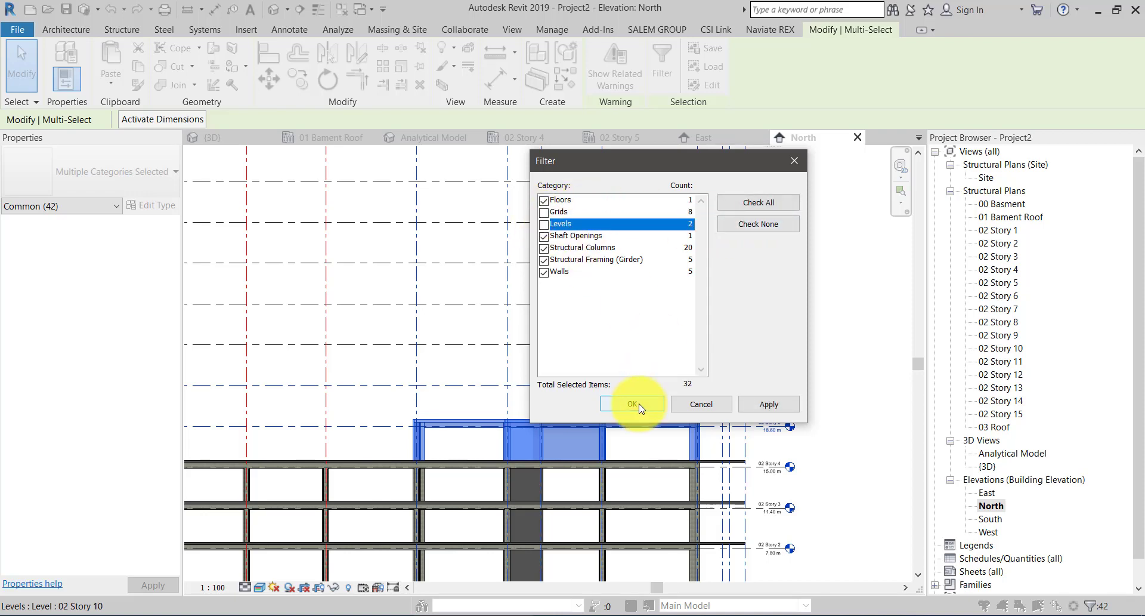
left_click(633, 404)
scroll(708, 343, "down", 2)
scroll(686, 460, "down", 2)
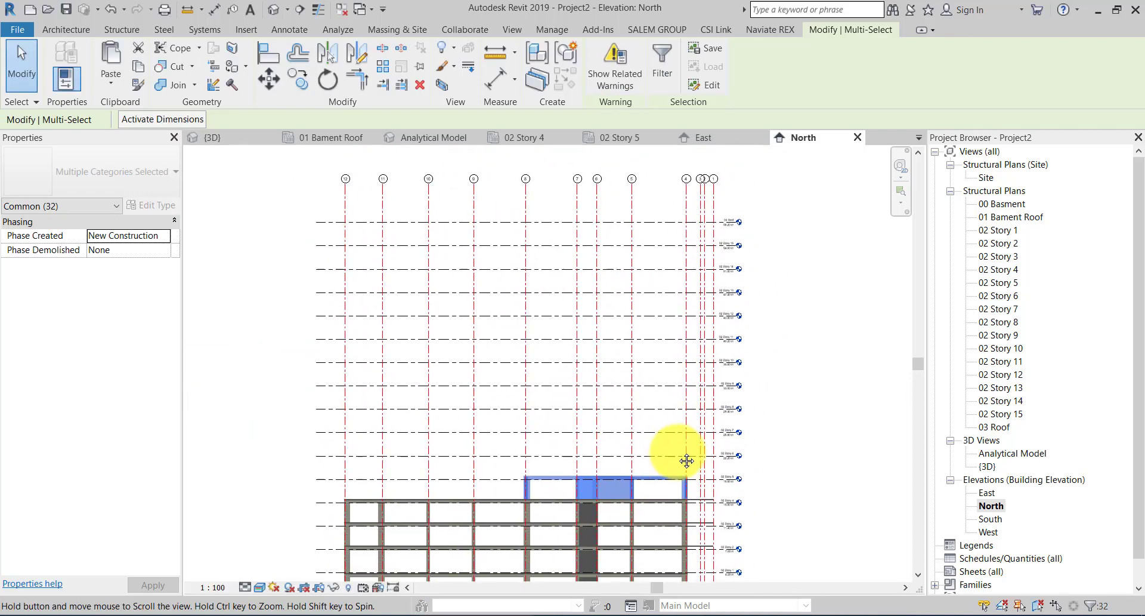
scroll(706, 322, "down", 1)
scroll(704, 322, "up", 5)
scroll(707, 319, "up", 1)
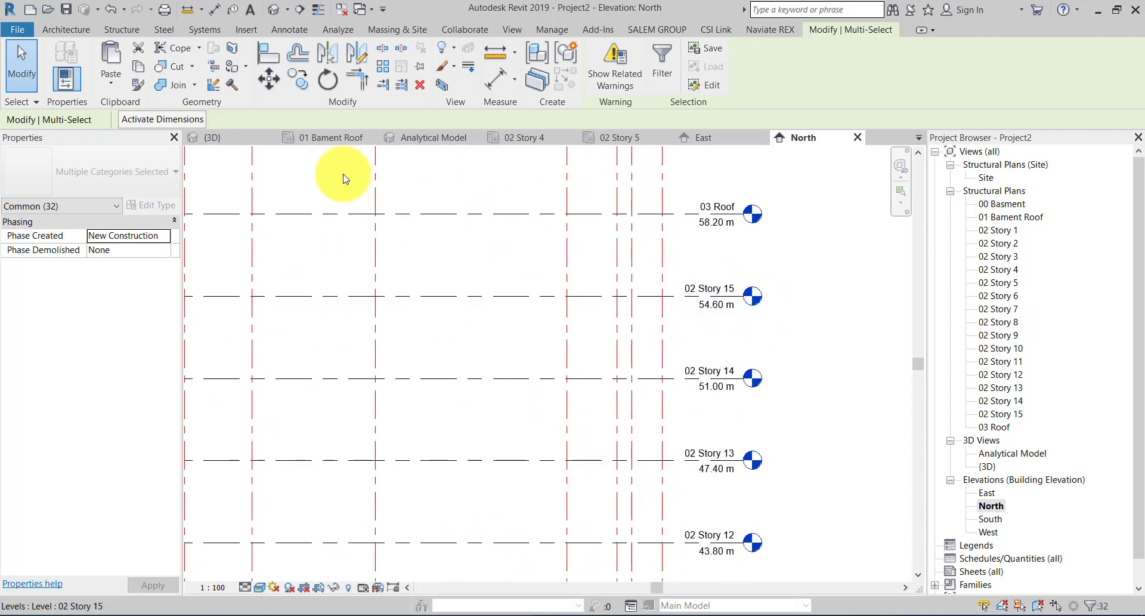
left_click(135, 70)
left_click(111, 83)
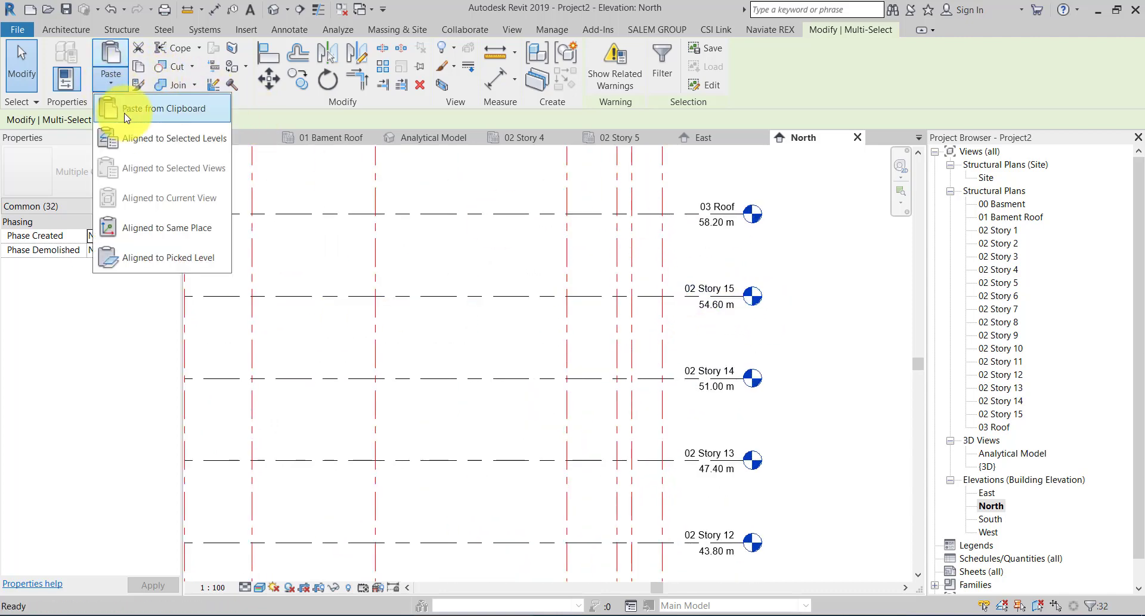
left_click(145, 138)
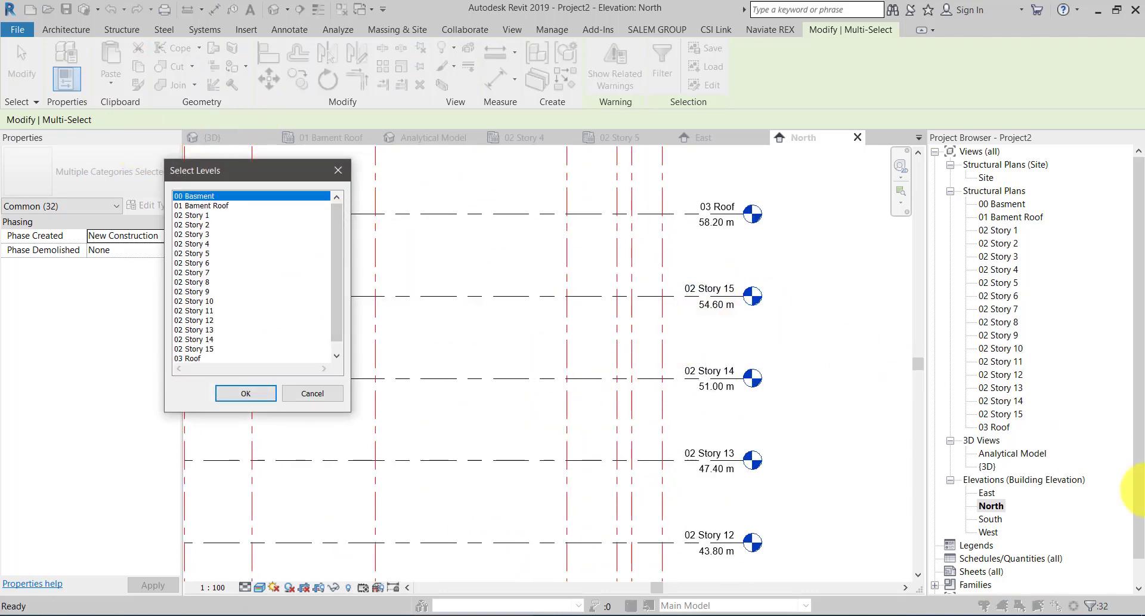
key("Escape")
key("Escape")
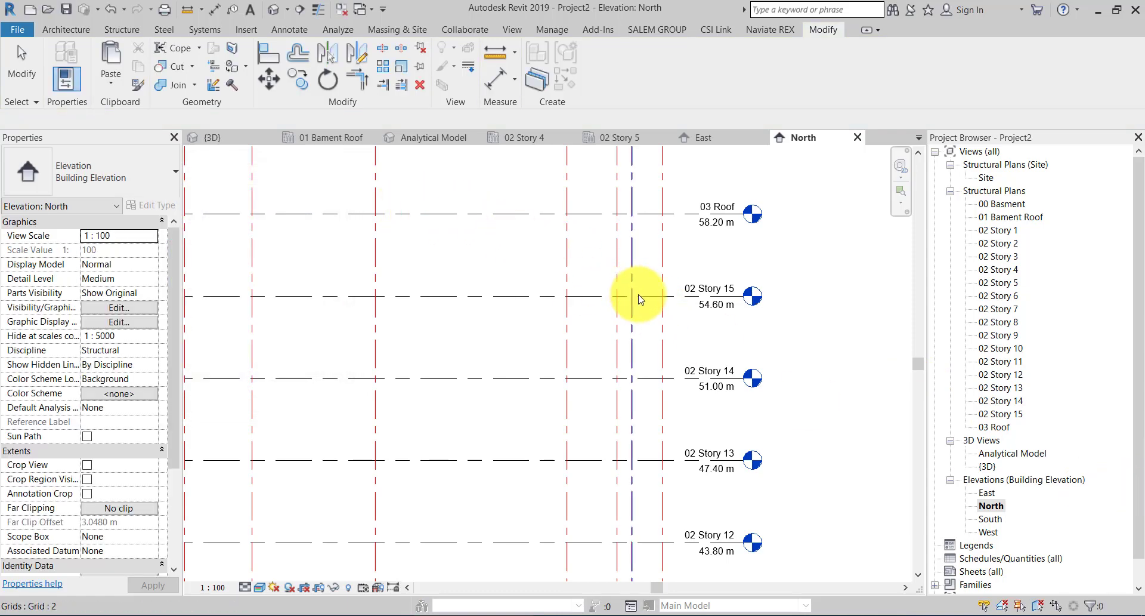
- Reselect the top storey without levels, copy it, and paste aligned to 02 Story 5 through 02 Story 15
scroll(639, 292, "down", 5)
scroll(652, 281, "up", 2)
scroll(695, 358, "up", 2)
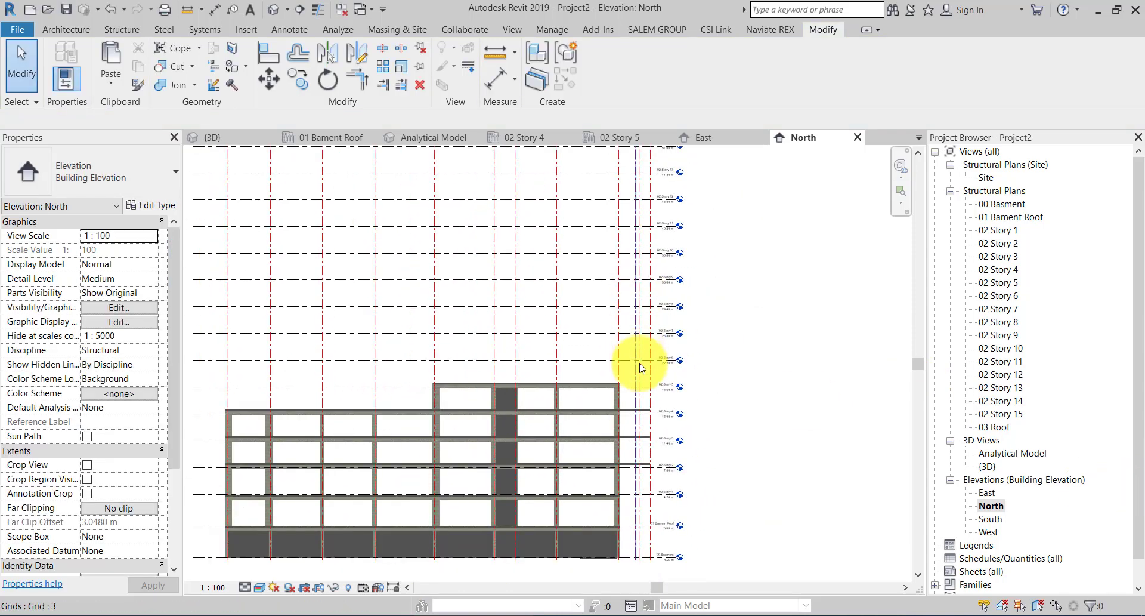
scroll(721, 454, "up", 3)
scroll(723, 478, "down", 3)
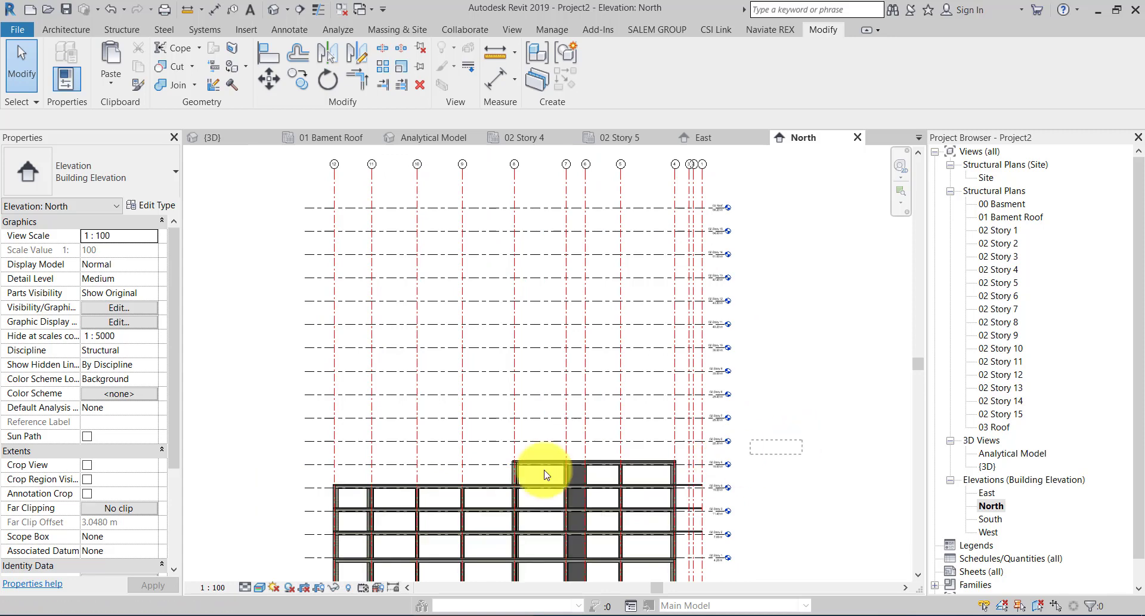
left_click_drag(723, 460, 472, 464)
left_click(658, 51)
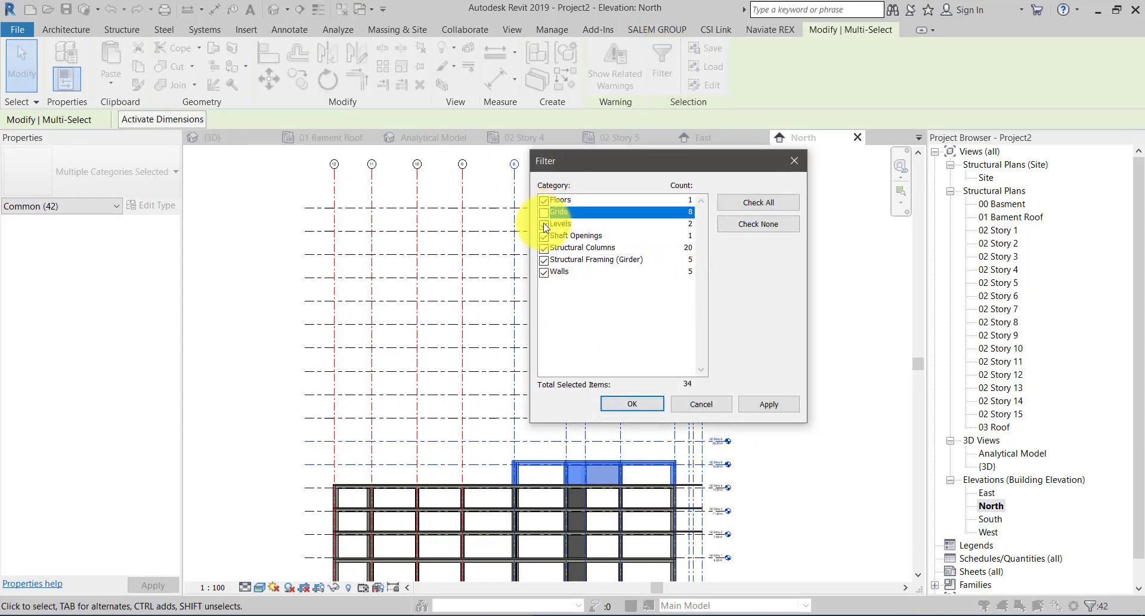
left_click(544, 224)
left_click(640, 403)
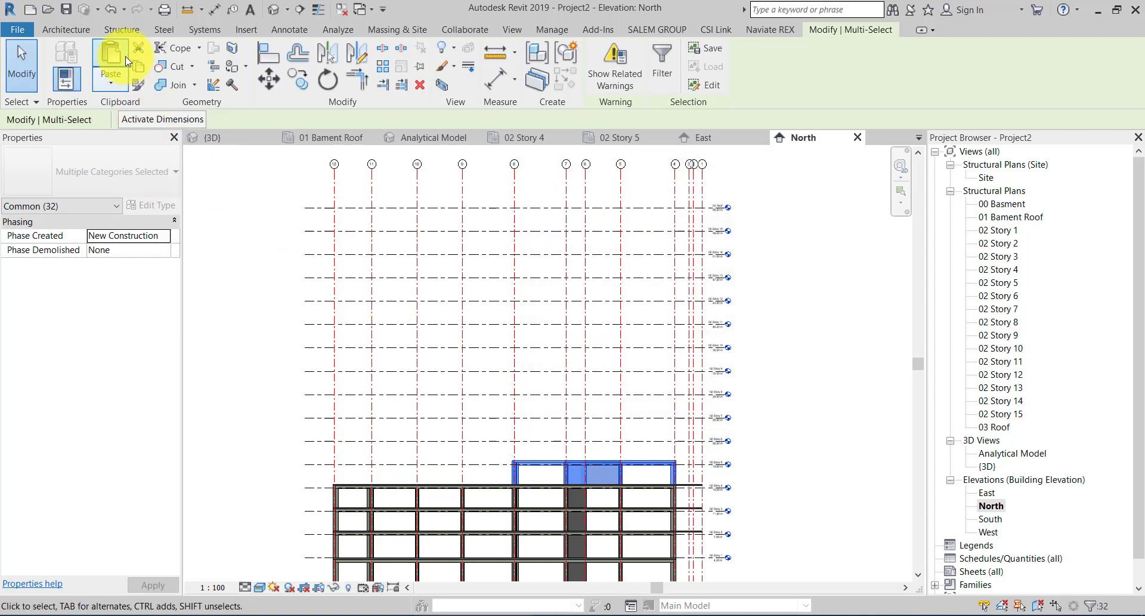
left_click(146, 71)
left_click(113, 90)
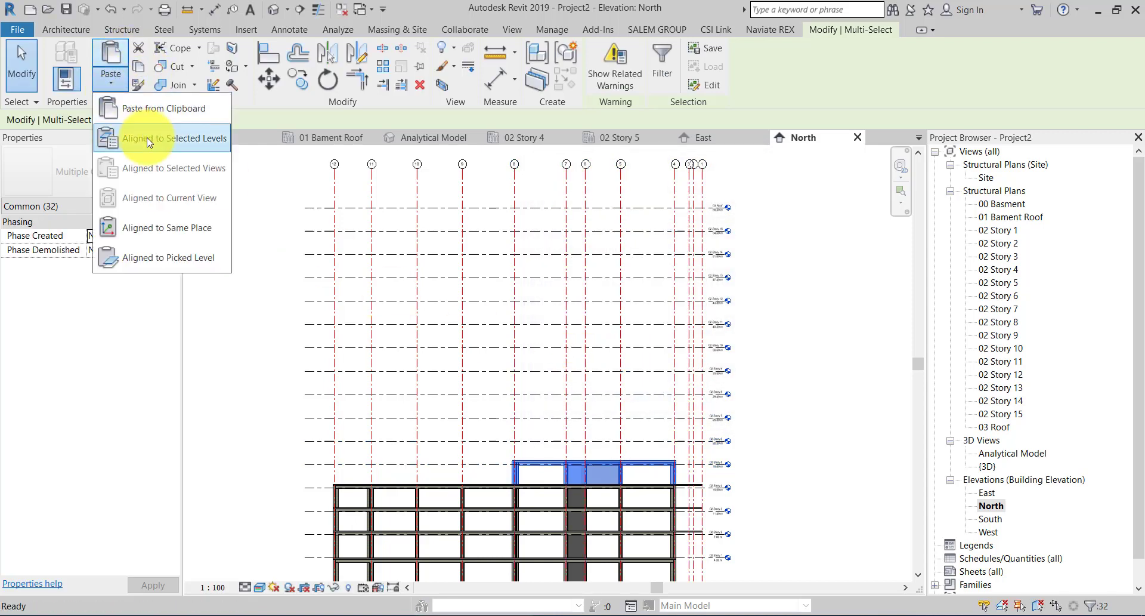
left_click(104, 136)
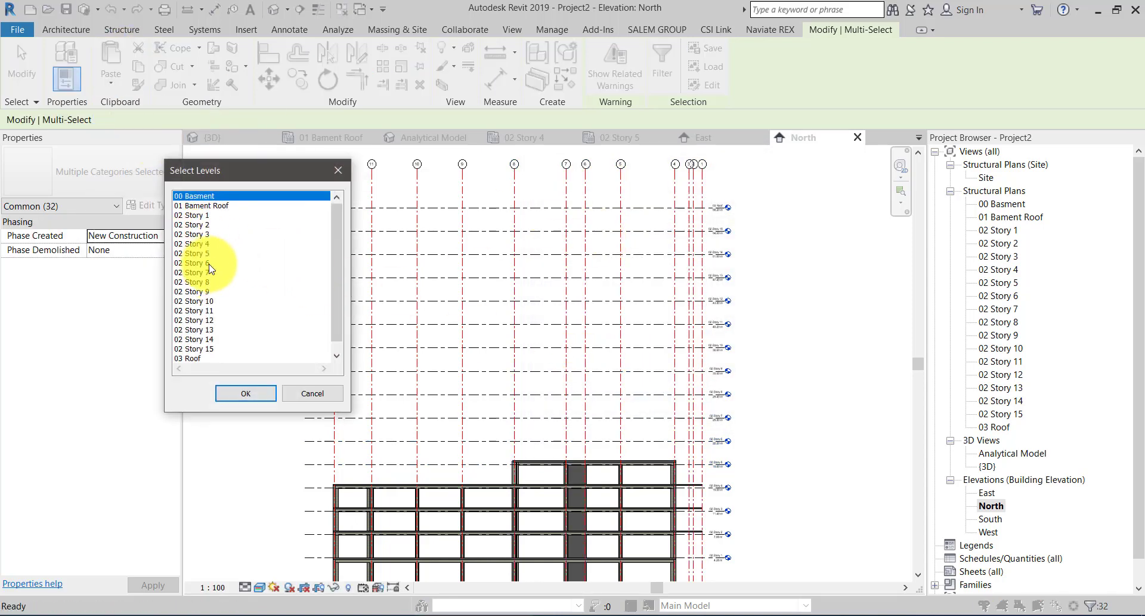
left_click_drag(209, 253, 222, 348)
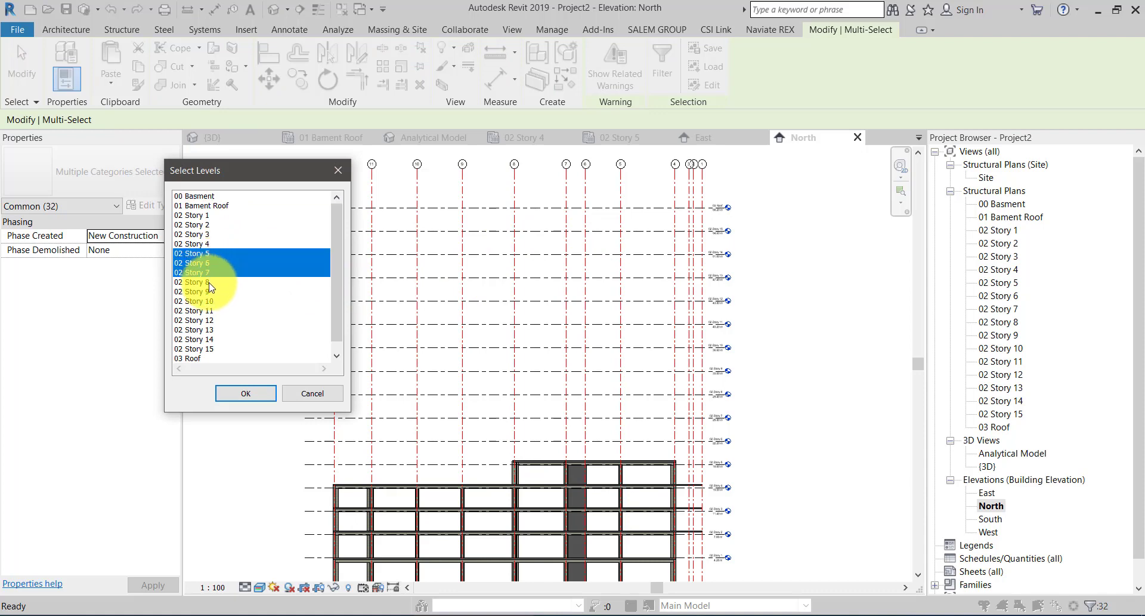
left_click(255, 398)
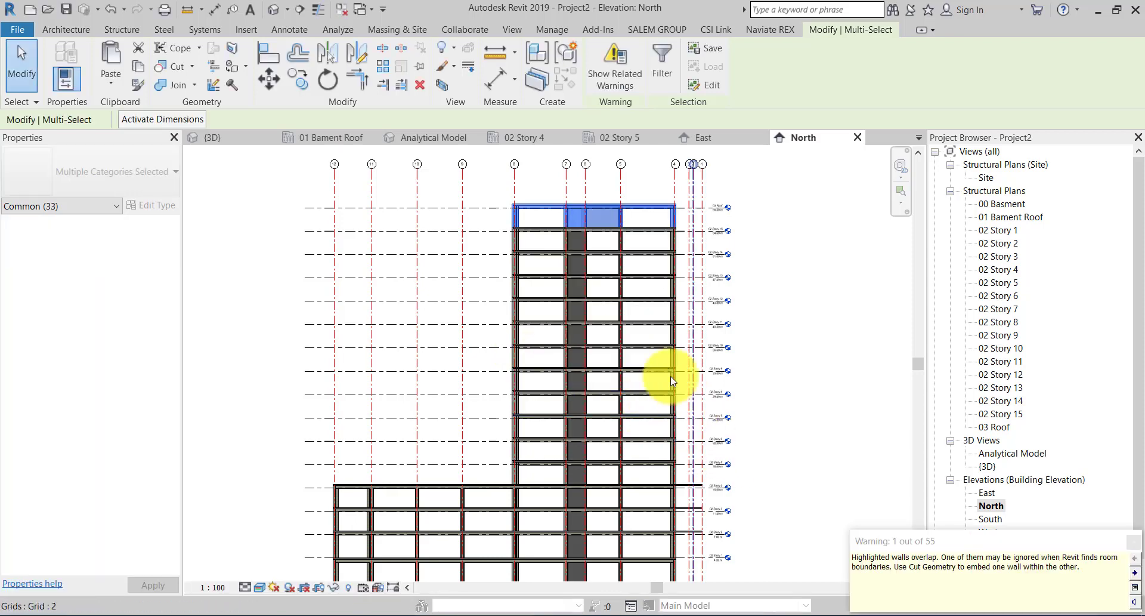
- Dismiss the warning, zoom out on the North elevation, then close the North and East views
left_click(762, 248)
scroll(620, 268, "down", 1)
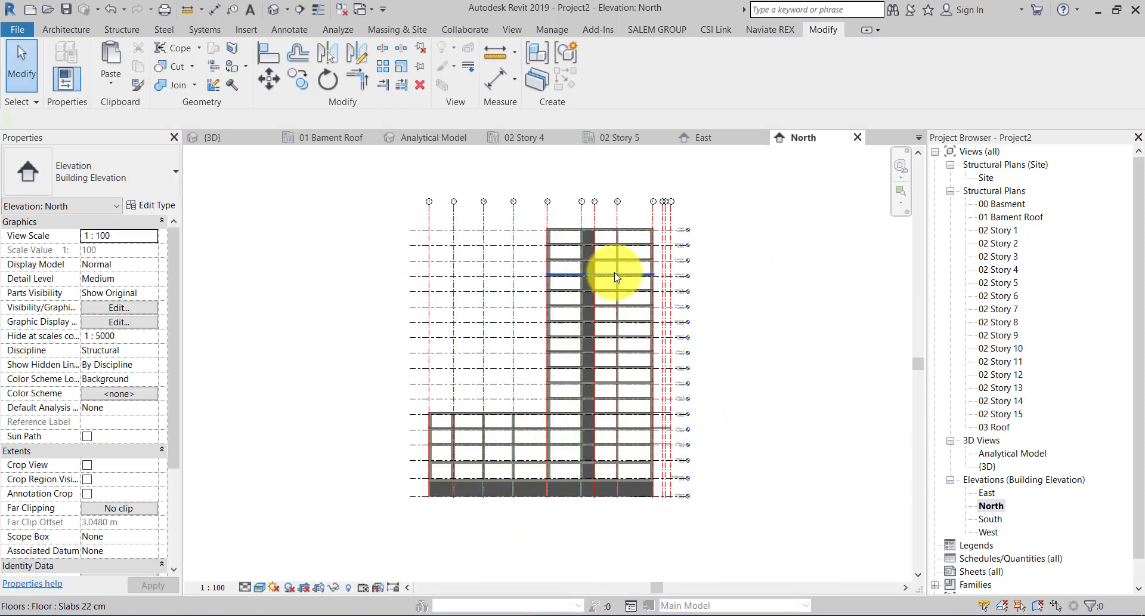
scroll(649, 236, "down", 1)
scroll(648, 236, "up", 1)
scroll(660, 215, "up", 2)
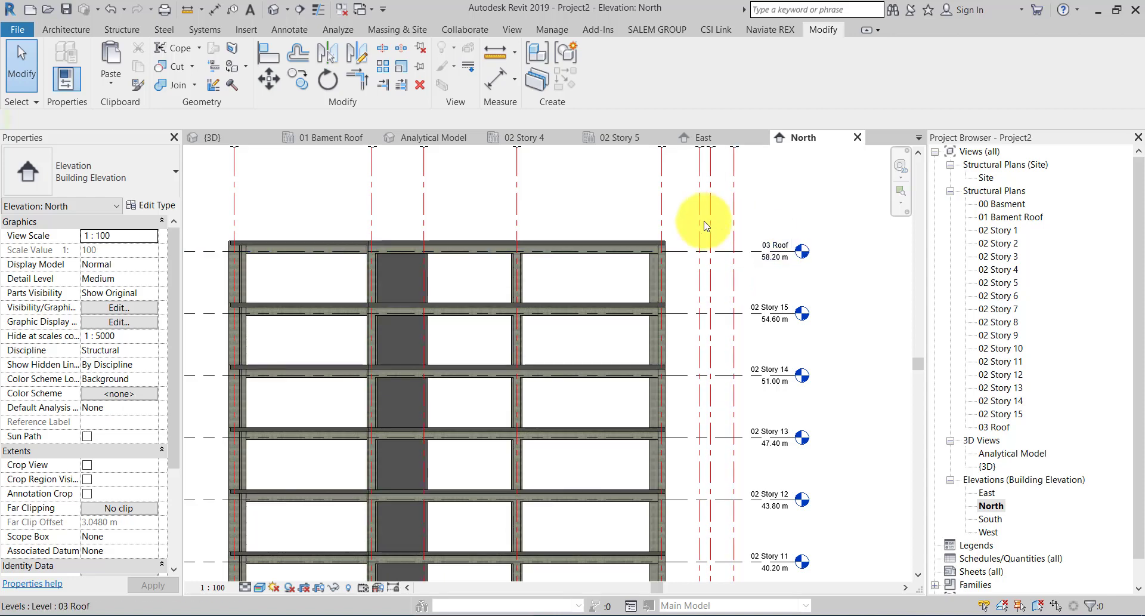
left_click_drag(687, 227, 680, 237)
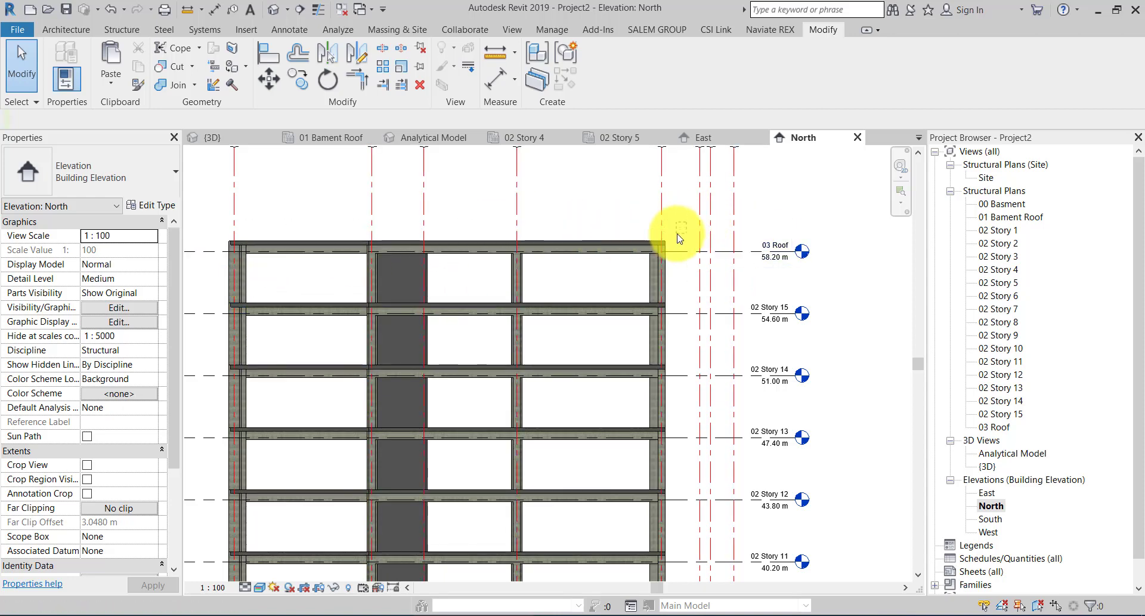
scroll(583, 263, "down", 1)
scroll(582, 263, "down", 1)
scroll(588, 276, "down", 1)
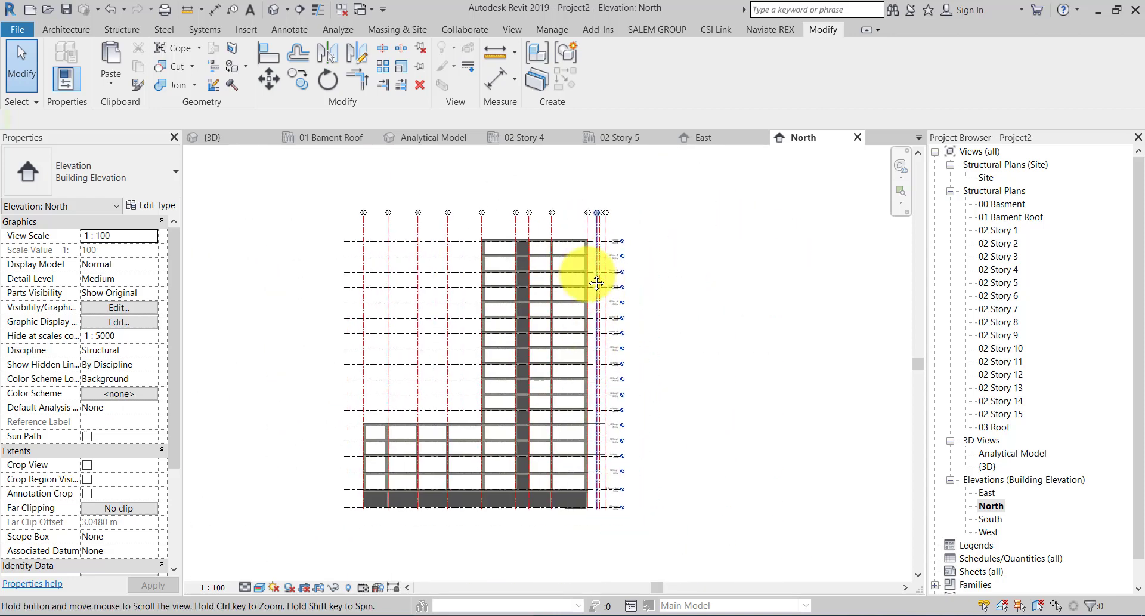
left_click(857, 137)
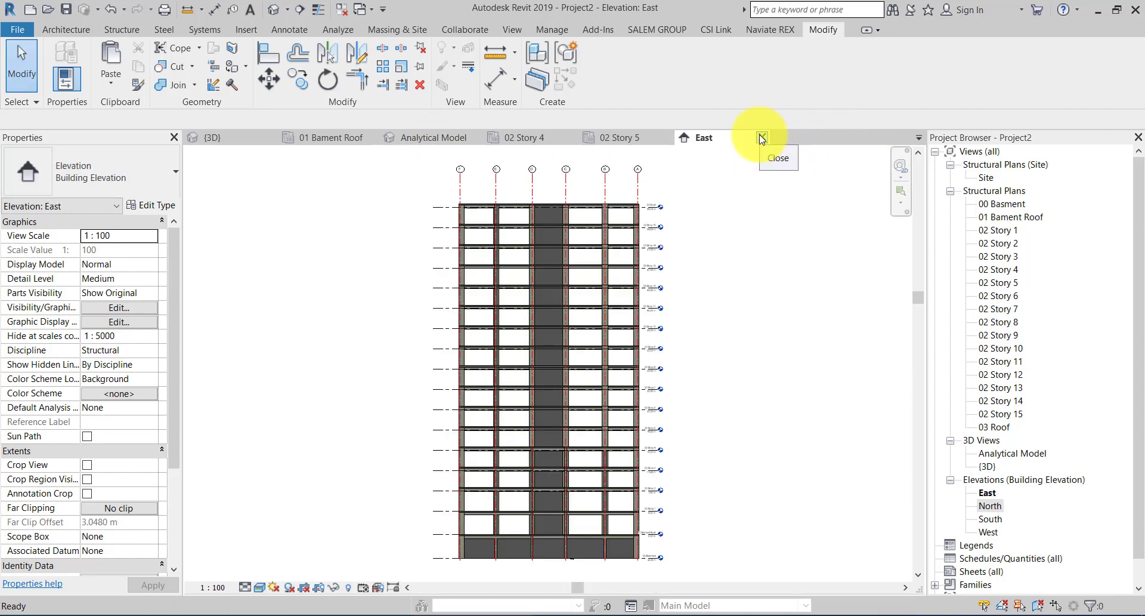
left_click(762, 138)
middle_click_drag(555, 310, 524, 350)
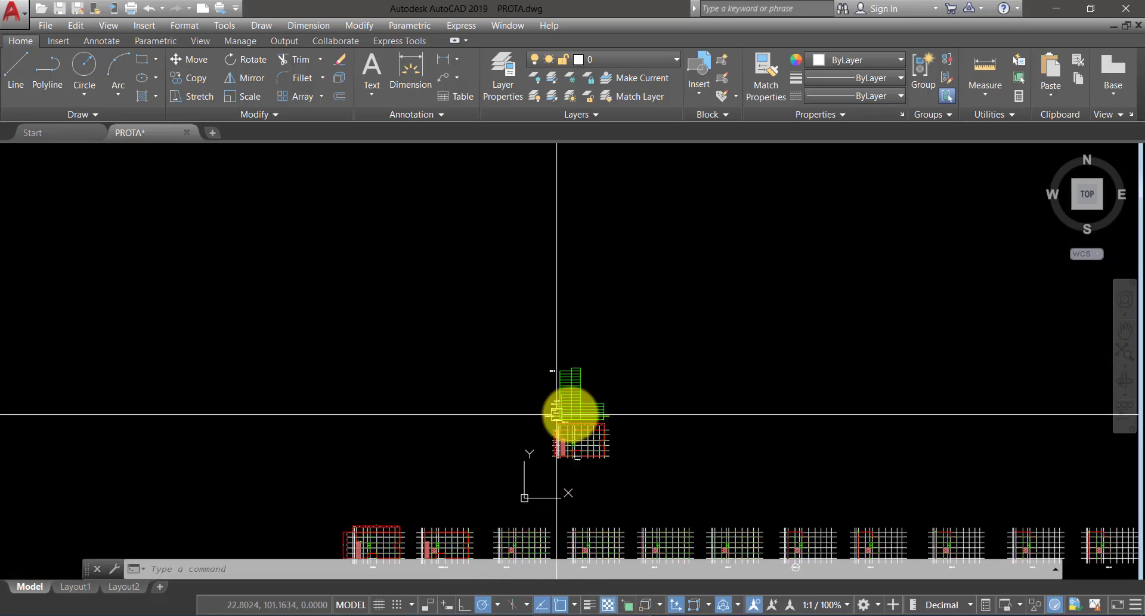
- Zoom across PROTA.dwg's row of plans to the LEVEL-ST-LIFT-TOP lift core drawing
scroll(512, 261, "up", 3)
scroll(601, 225, "up", 4)
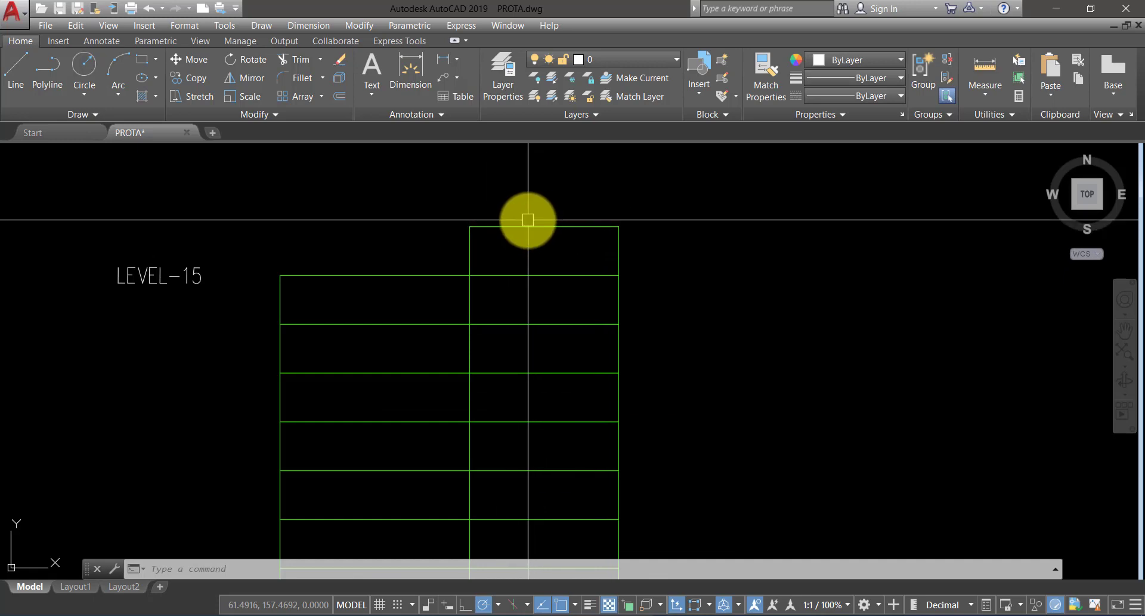
scroll(525, 222, "down", 10)
scroll(526, 222, "down", 1)
scroll(943, 289, "up", 4)
scroll(787, 483, "up", 2)
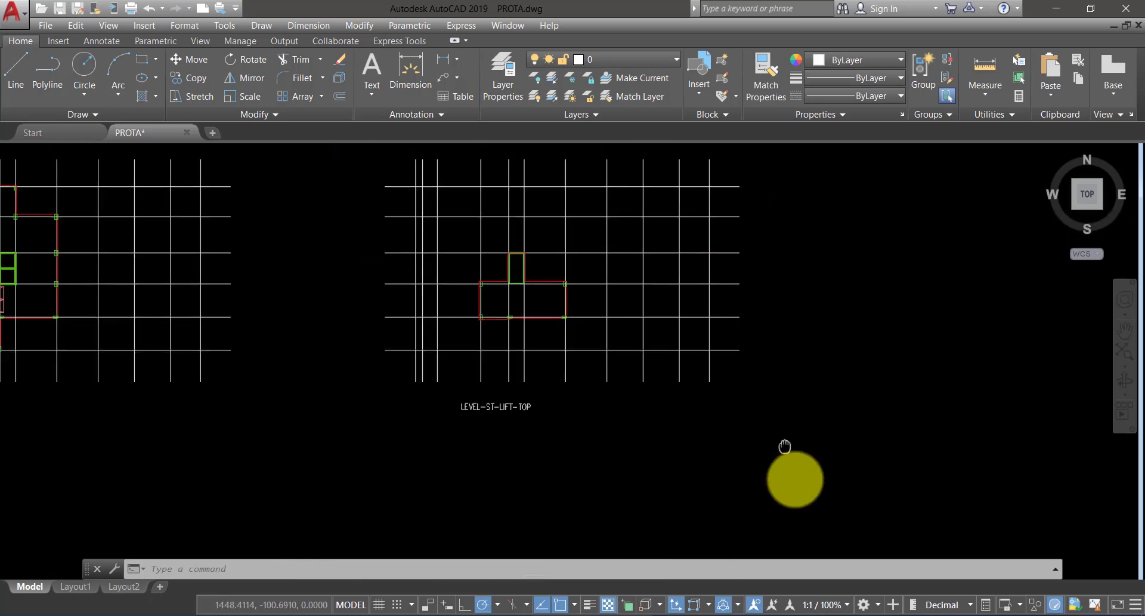
scroll(550, 345, "up", 2)
scroll(550, 345, "up", 2)
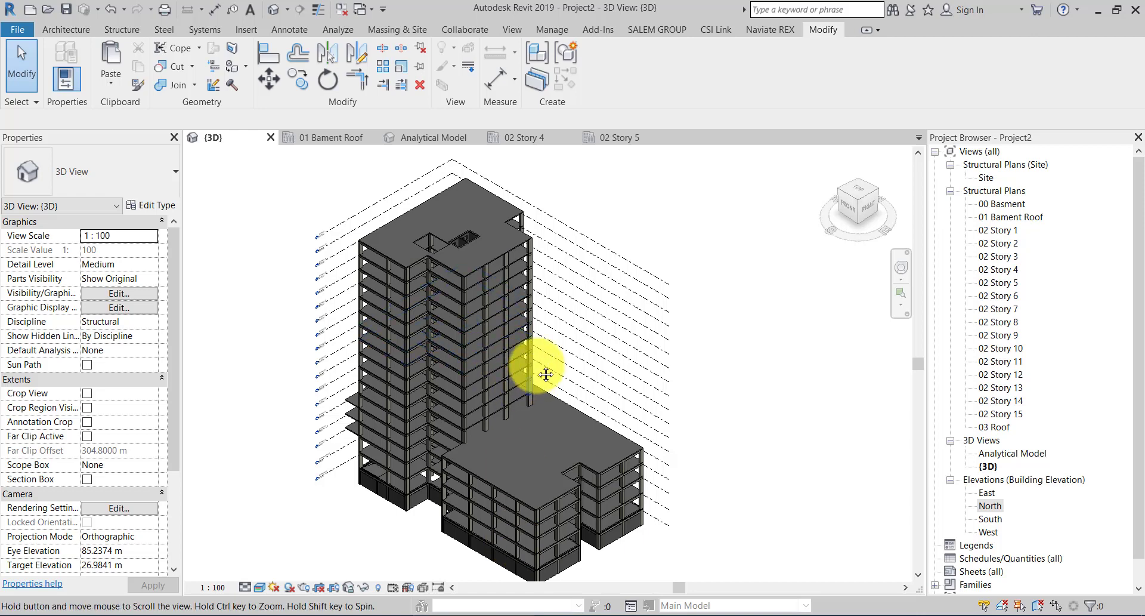
- Switch to the Analytical Model 3D view, orbit it, then return to the home isometric view
middle_click_drag(545, 375, 537, 351, "shift")
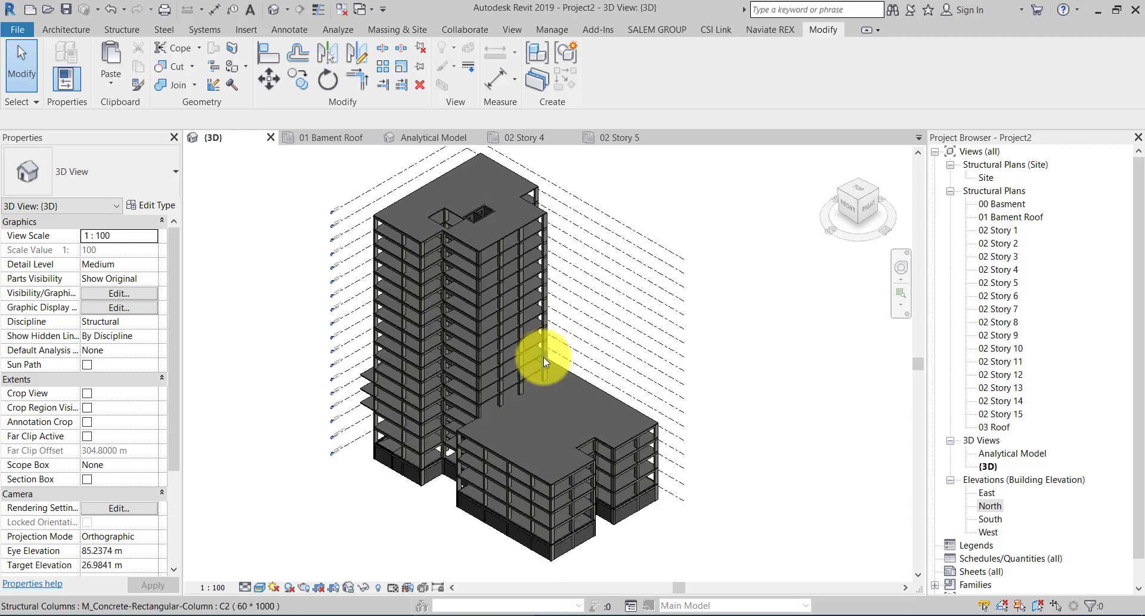
left_click(418, 137)
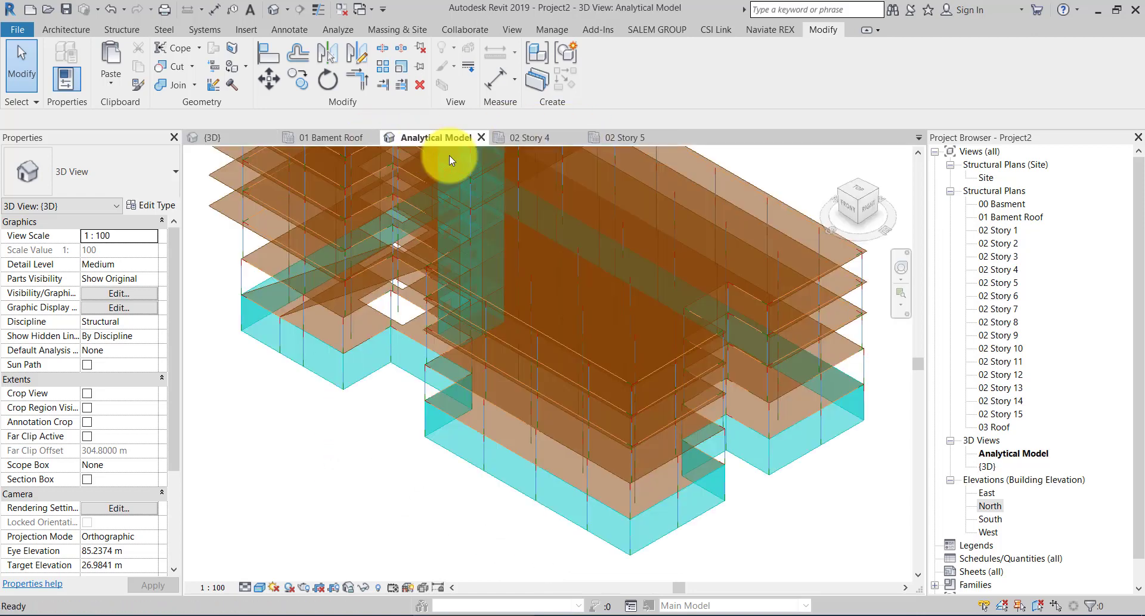
scroll(524, 465, "down", 2)
scroll(531, 382, "down", 3)
scroll(472, 393, "up", 5)
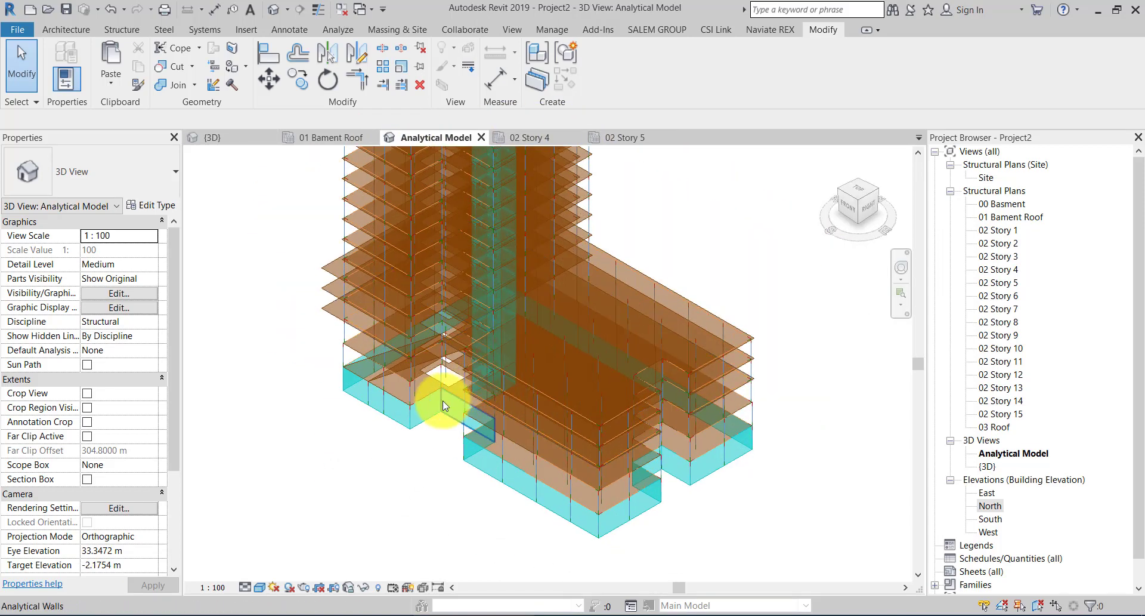
mouse_move(477, 428)
middle_mouse_down("shift")
mouse_move(529, 299)
mouse_move(511, 289)
mouse_move(459, 315)
mouse_move(486, 370)
mouse_move(503, 256)
mouse_move(581, 341)
mouse_move(519, 289)
mouse_move(557, 242)
mouse_move(670, 294)
mouse_move(644, 292)
mouse_move(617, 249)
mouse_move(677, 238)
mouse_move(739, 281)
mouse_move(694, 311)
middle_mouse_up("shift")
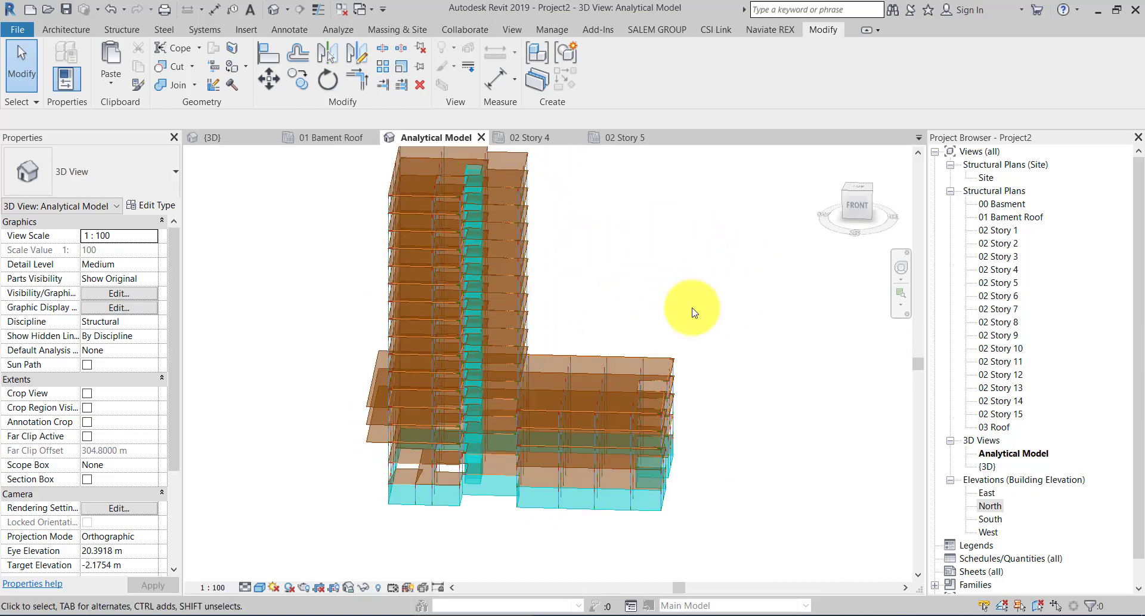
mouse_move(857, 207)
left_click(833, 158)
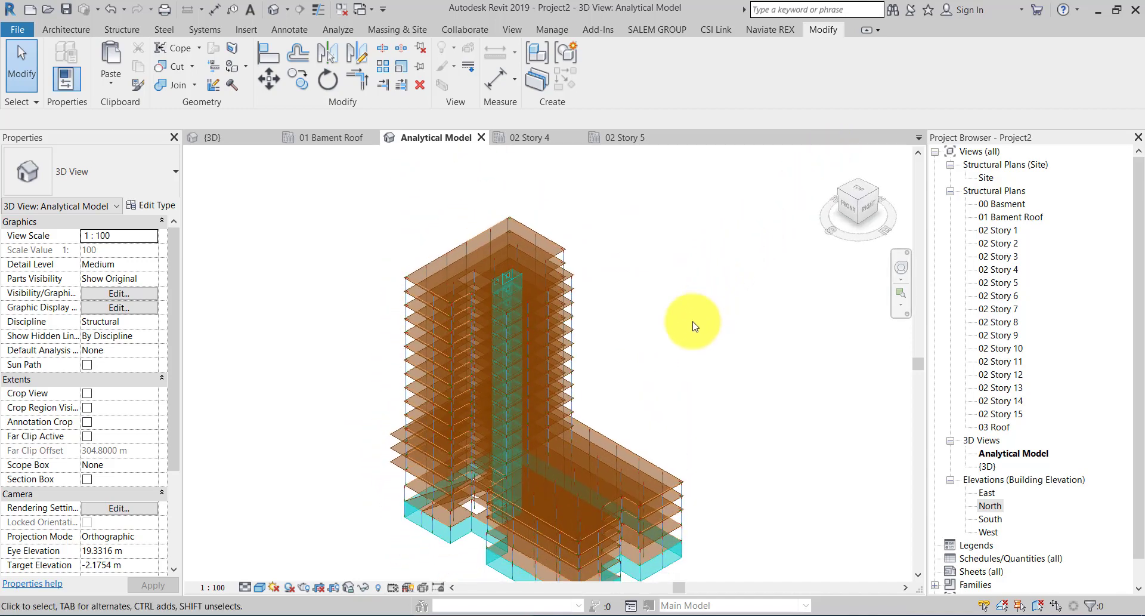
- Open the 03 Roof plan and link 04 LEVEL-ST-LIFT-TOP.dwg, accepting another instance and dismissing the warning
left_click(624, 137)
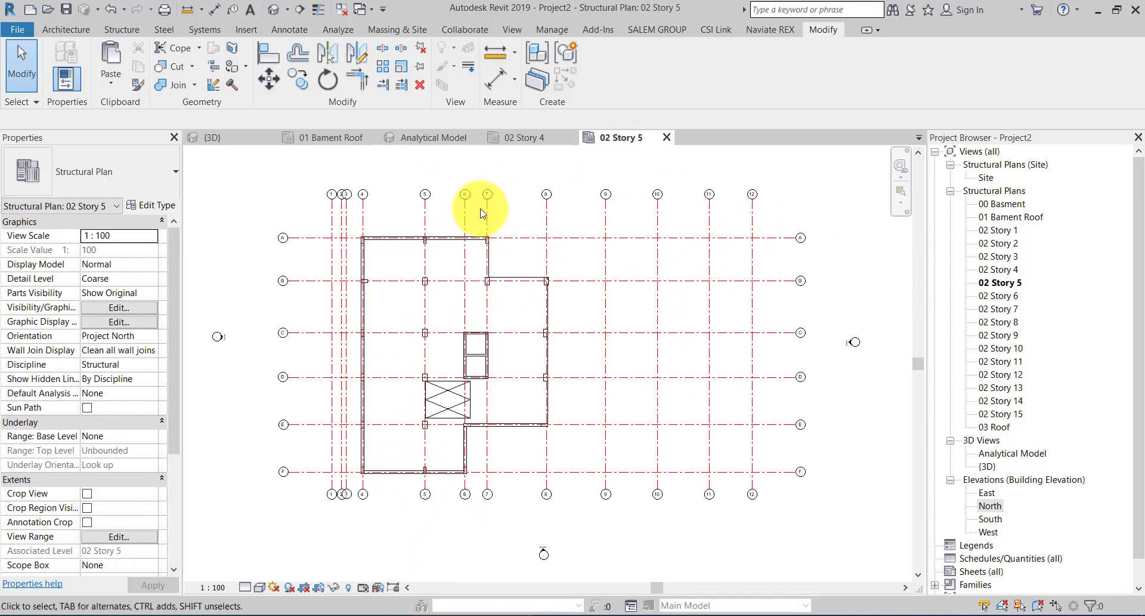
double_click(994, 427)
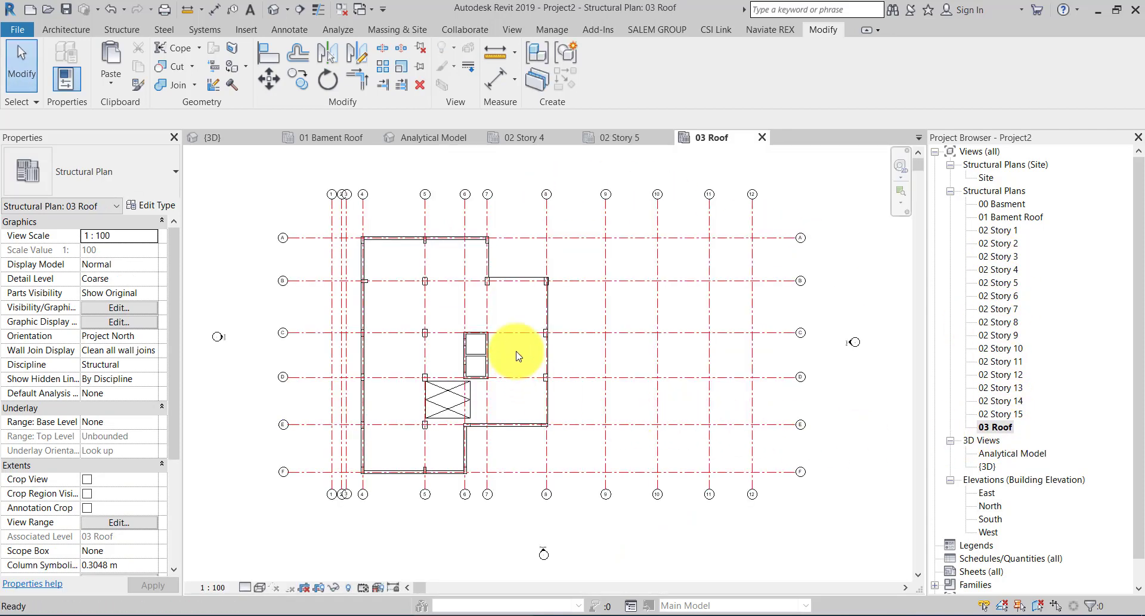
left_click(244, 30)
left_click(122, 88)
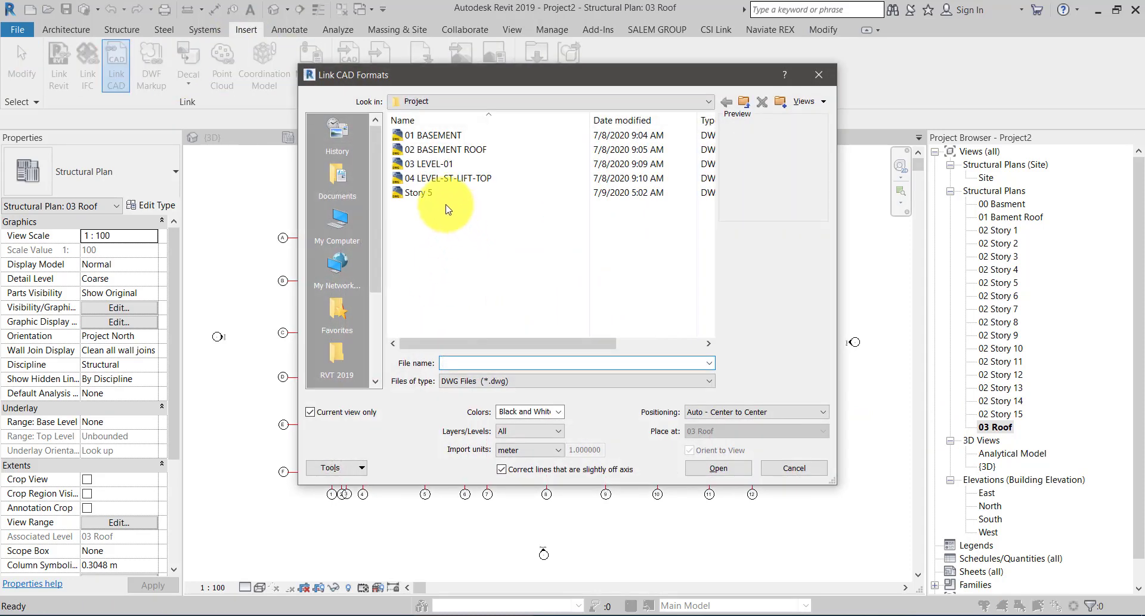
left_click(436, 178)
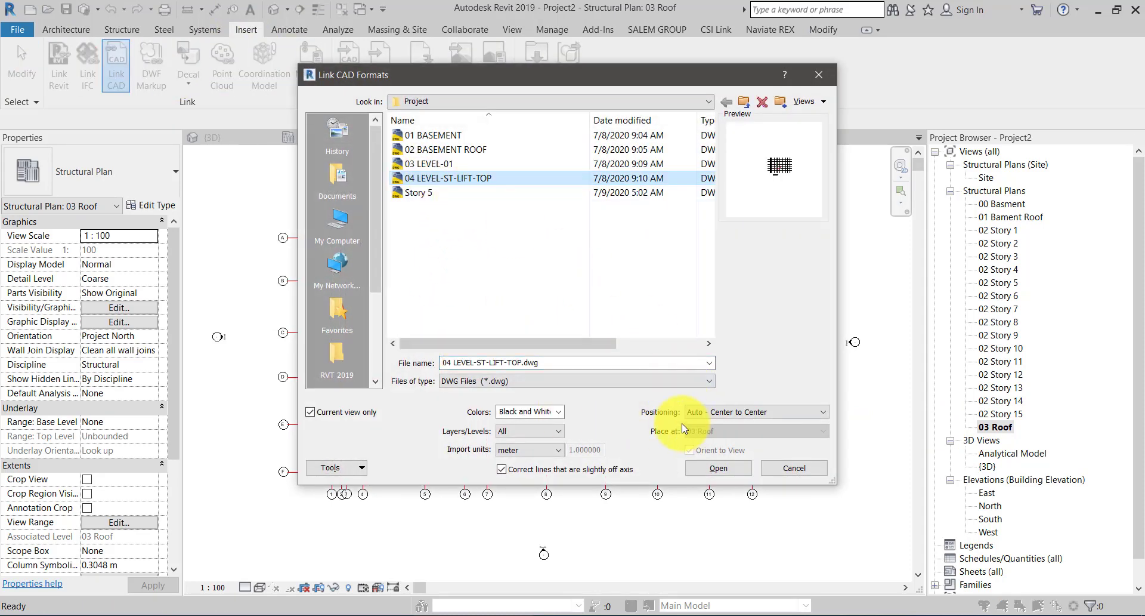
double_click(452, 185)
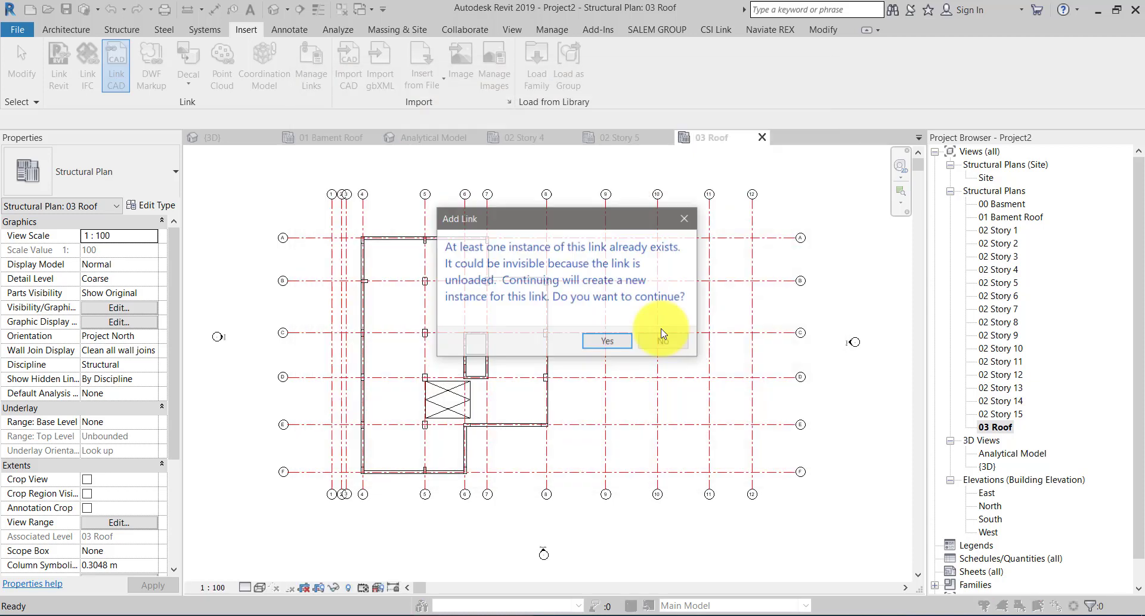
left_click(608, 342)
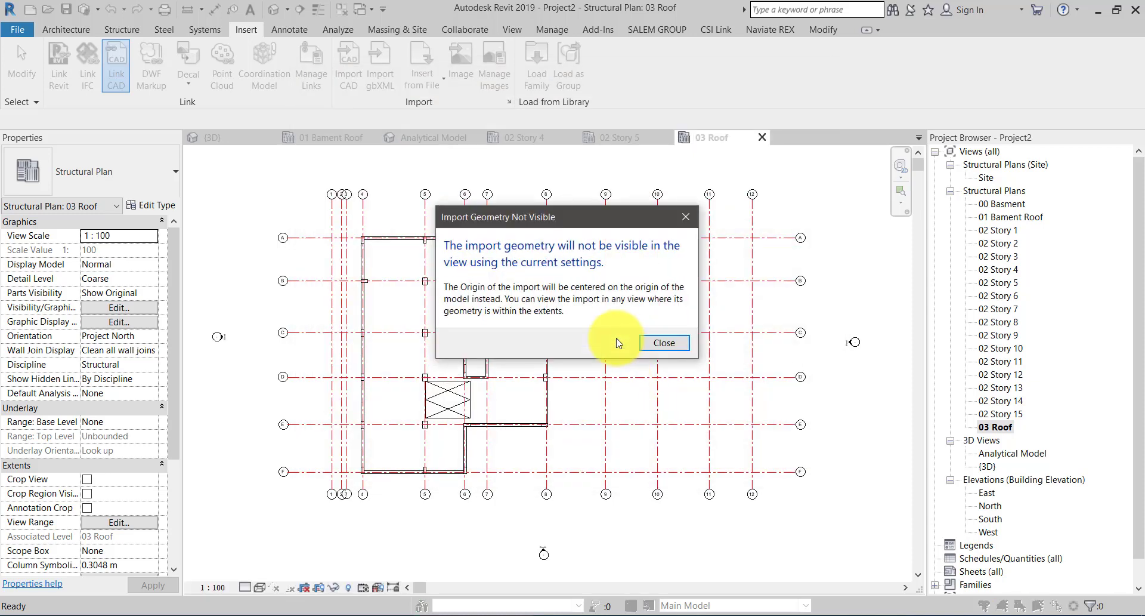
left_click(666, 344)
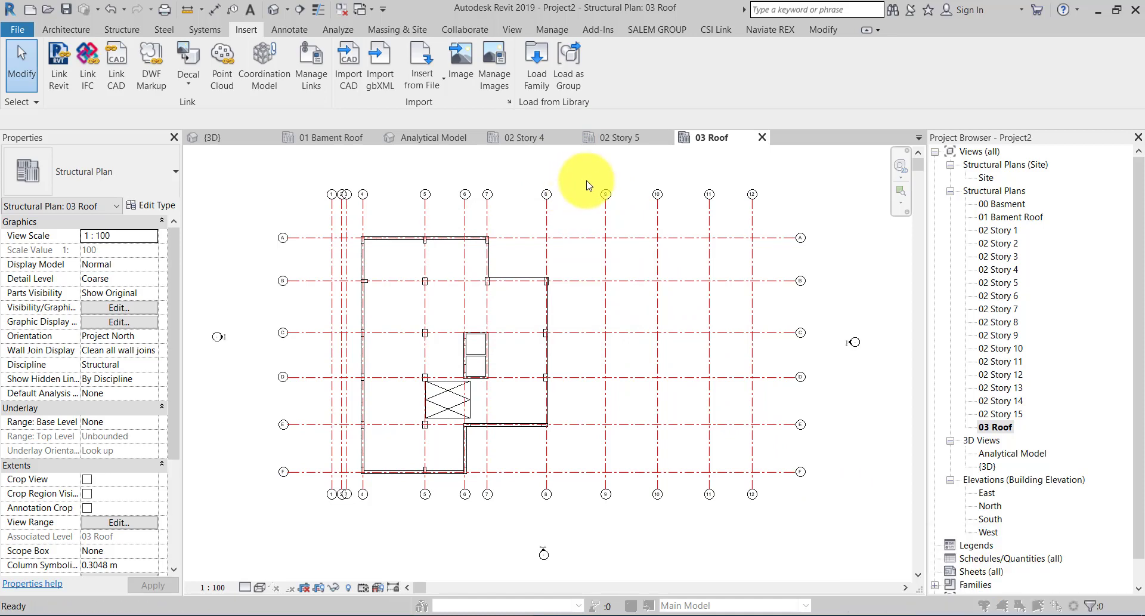
- Via VV, turn on 04 LEVEL-ST-LIFT-TOP under Imported Categories and apply
key("v")
key("v")
left_click(738, 96)
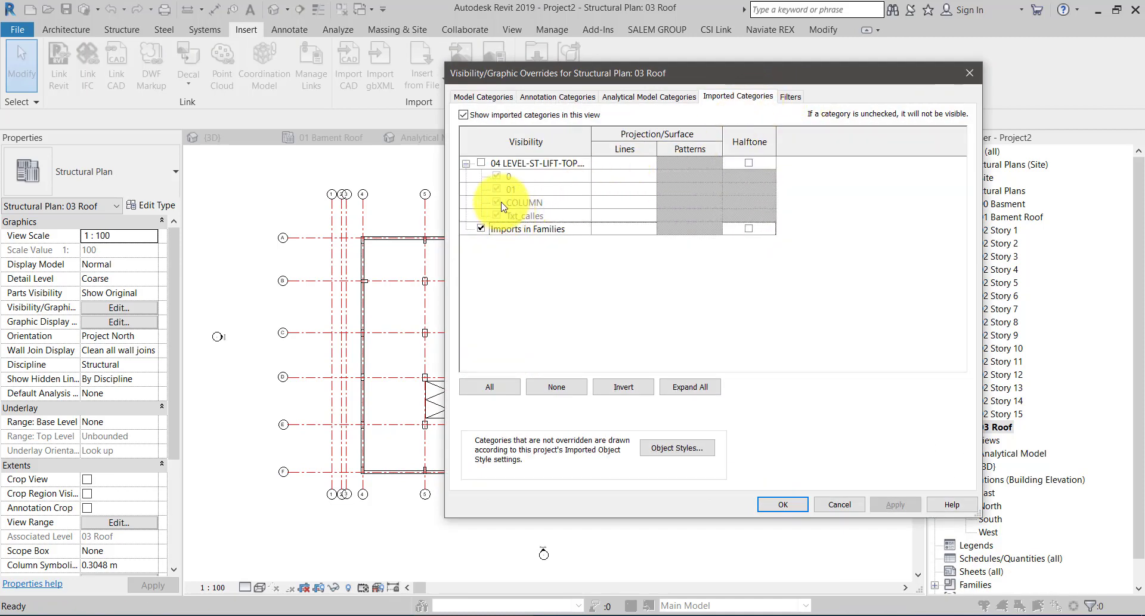
left_click(482, 163)
left_click(898, 504)
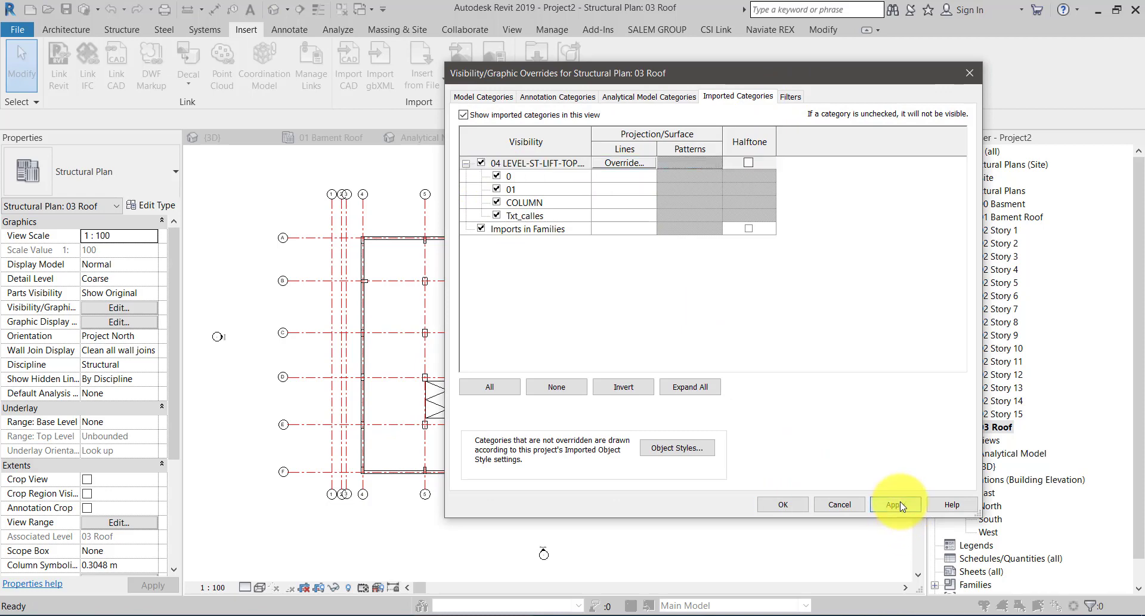
left_click(783, 505)
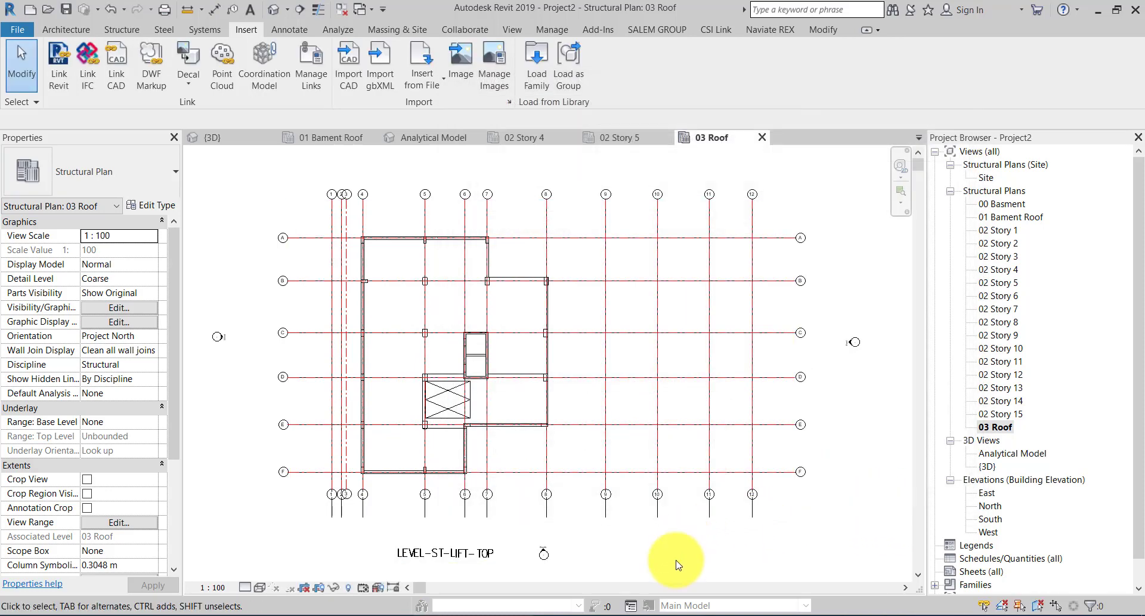
- Set the linked LEVEL-ST-LIFT-TOP drawing's Draw Layer to Foreground
left_click(477, 560)
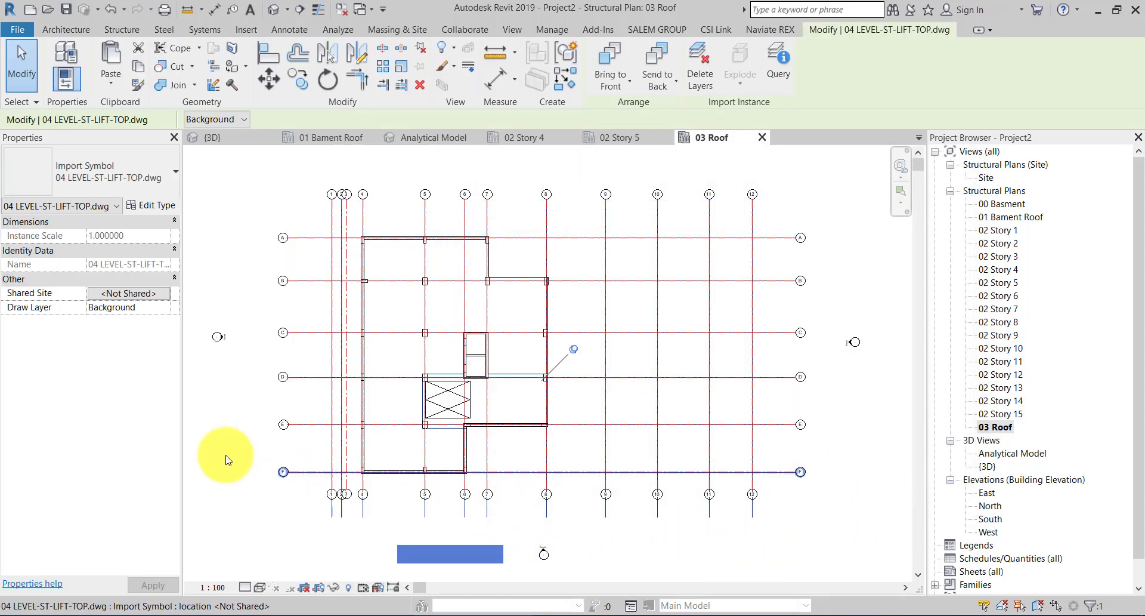
left_click(164, 310)
left_click(113, 329)
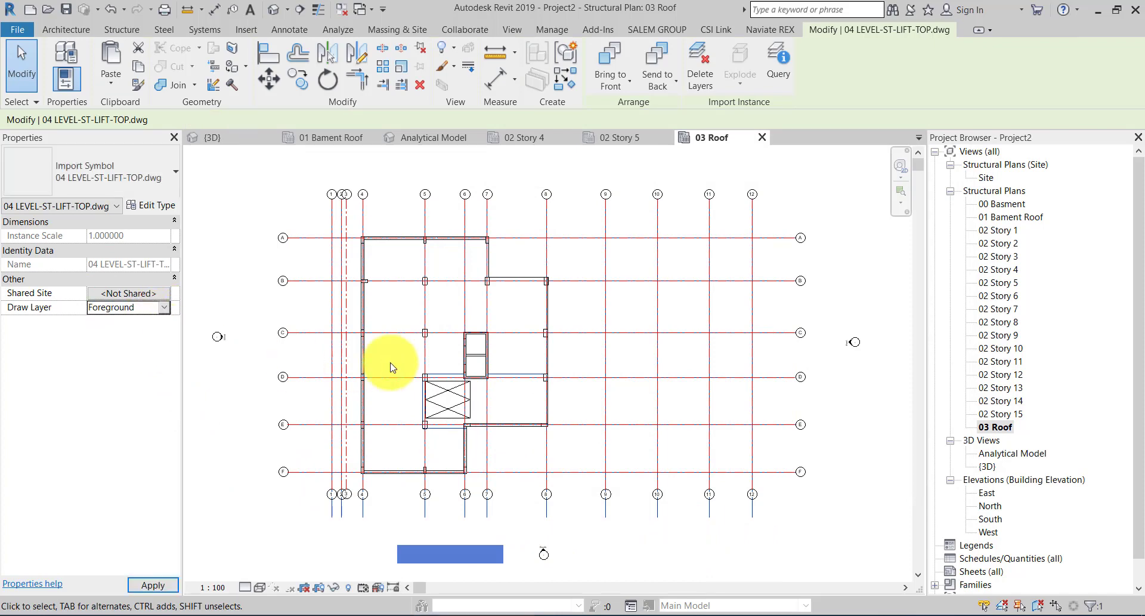
left_click(519, 485)
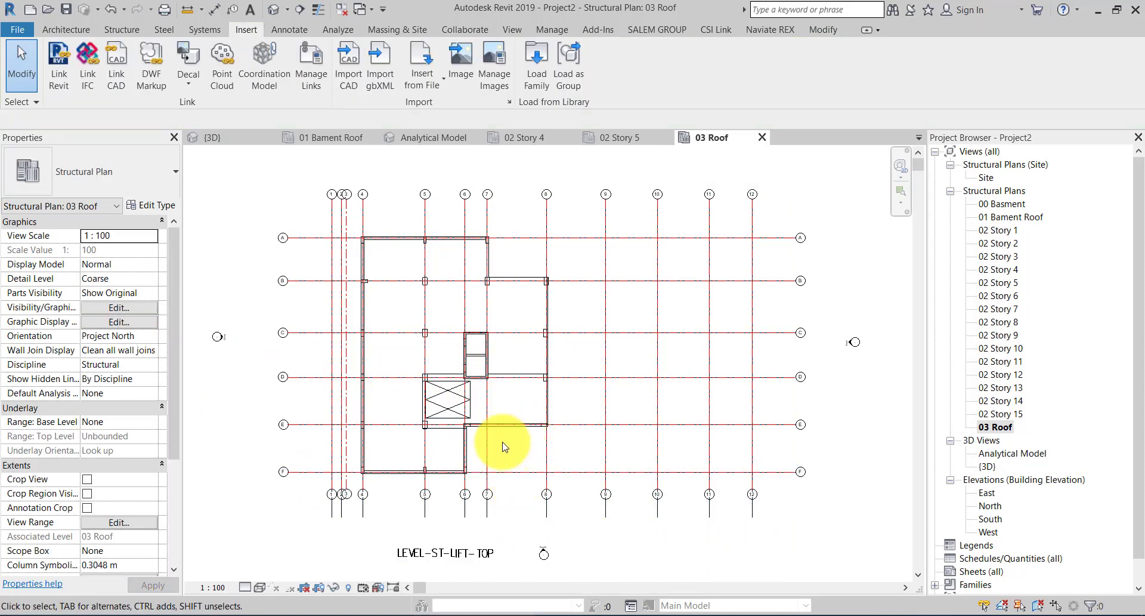
scroll(503, 446, "up", 2)
scroll(537, 320, "up", 2)
scroll(542, 333, "up", 1)
left_click(547, 334)
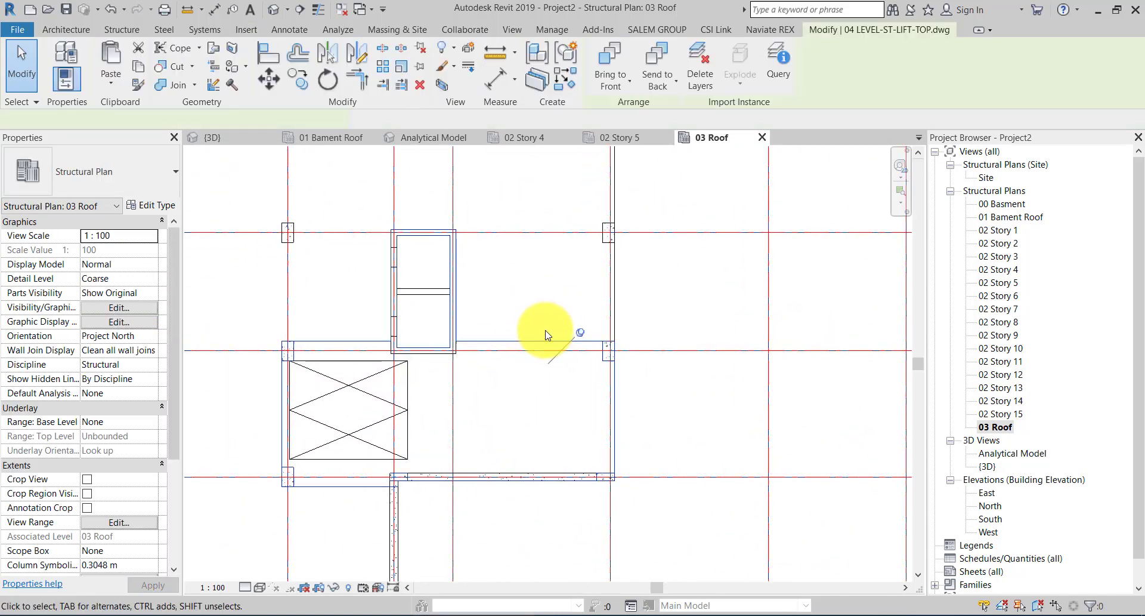
scroll(544, 322, "down", 3)
scroll(512, 388, "down", 2)
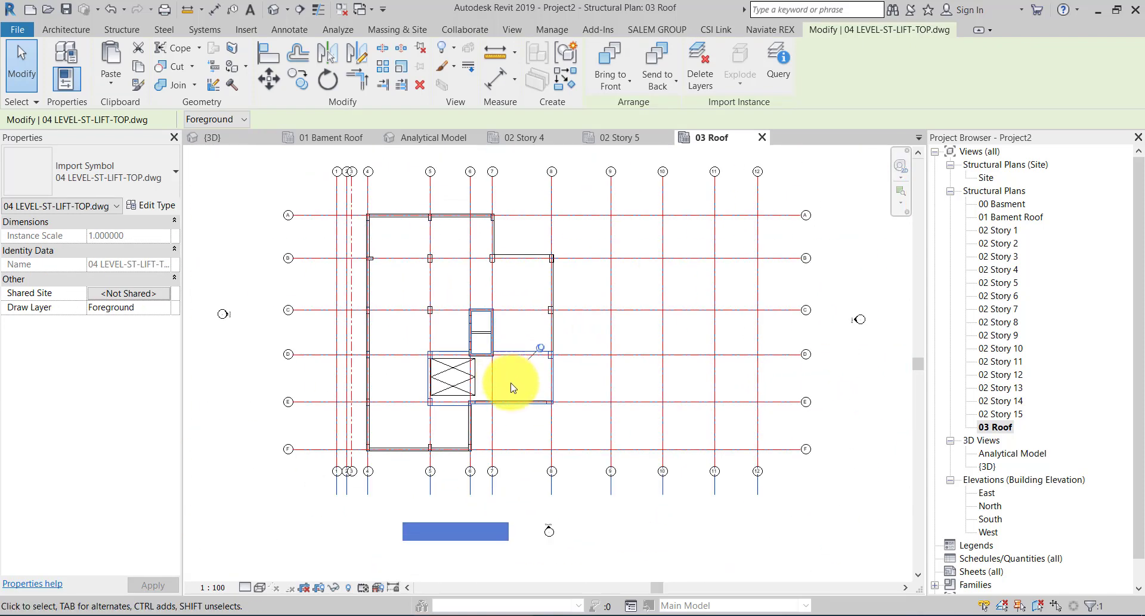
scroll(512, 388, "up", 2)
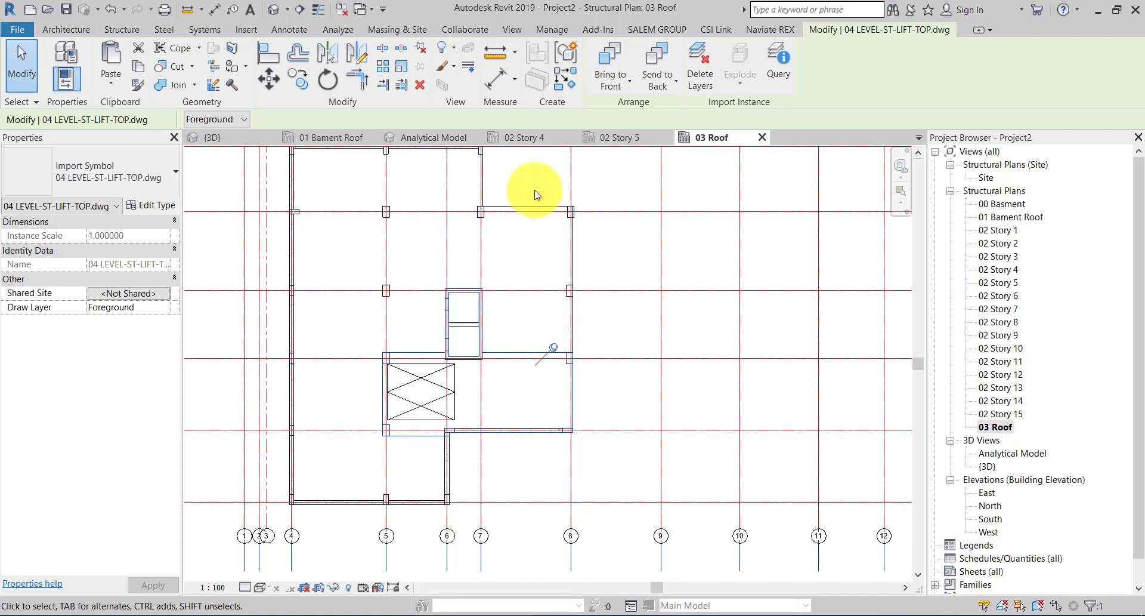
- Enter the 22 cm roof slab's boundary edit, cancel it without changes, and deselect the floor
left_click(532, 208)
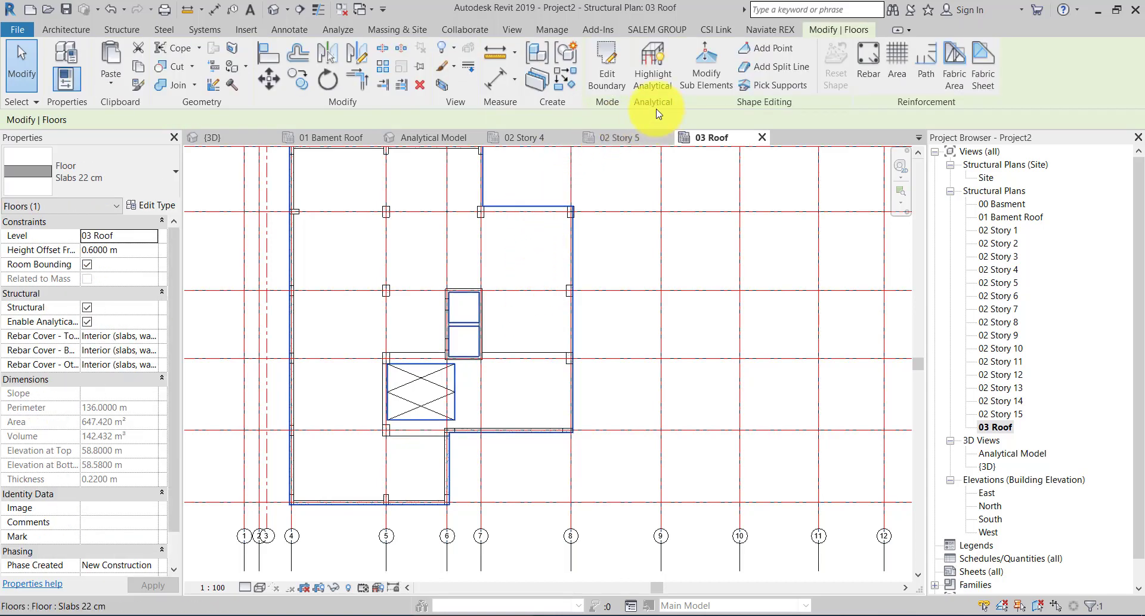
left_click(619, 76)
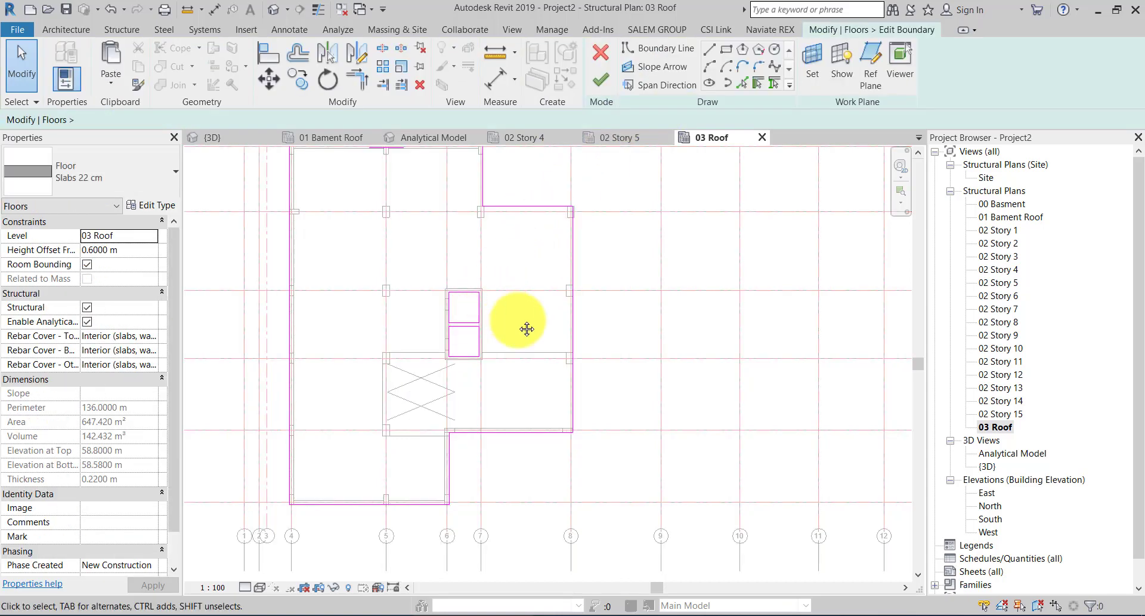
scroll(478, 463, "down", 1)
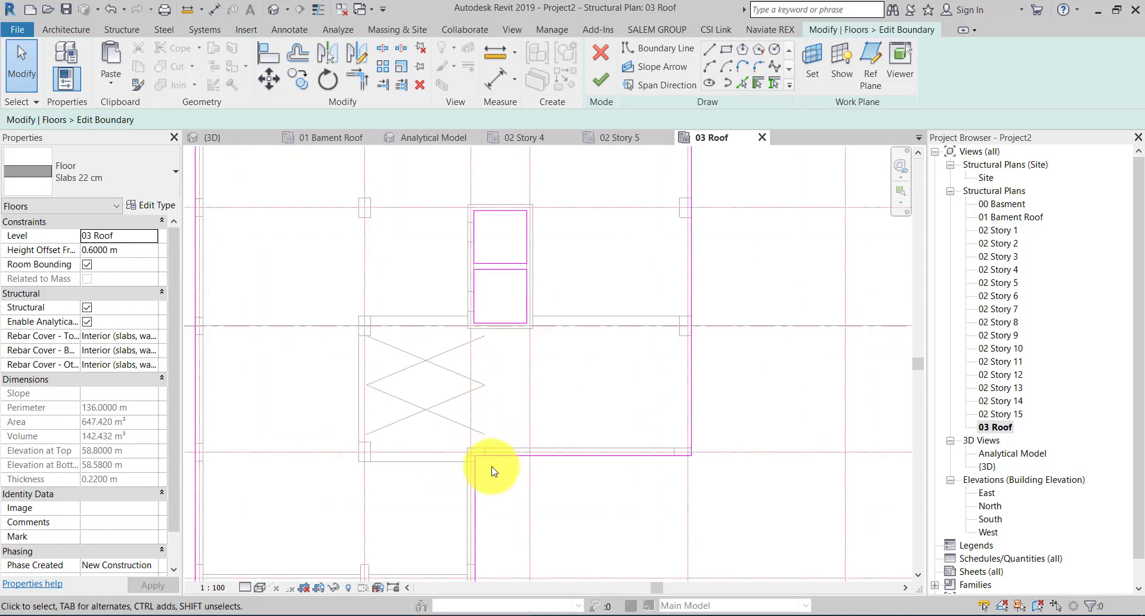
scroll(500, 457, "down", 1)
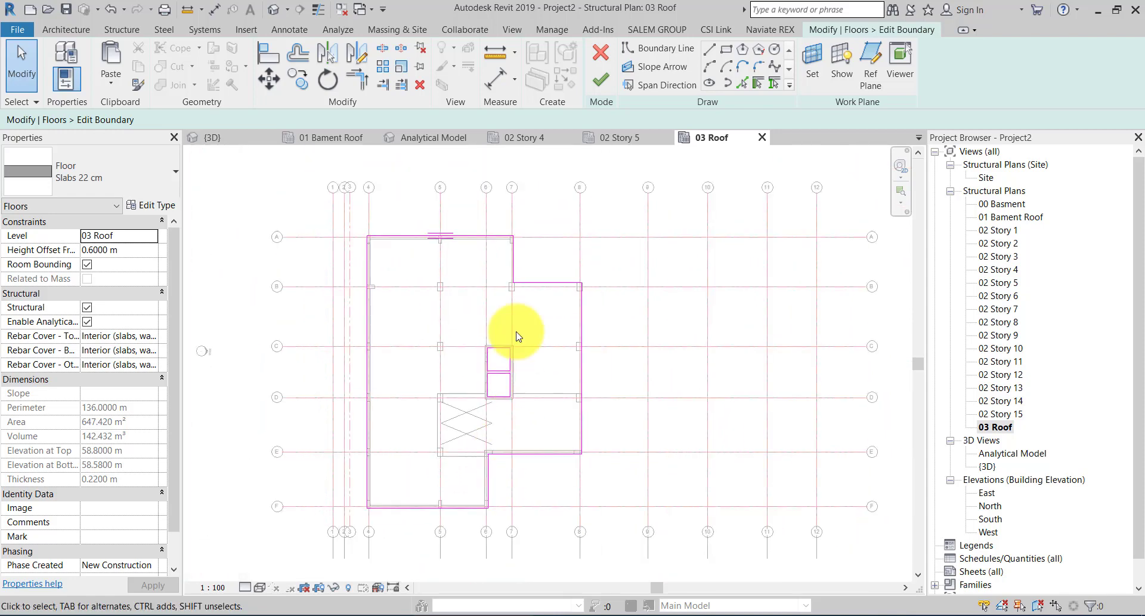
left_click(603, 55)
scroll(507, 334, "up", 1)
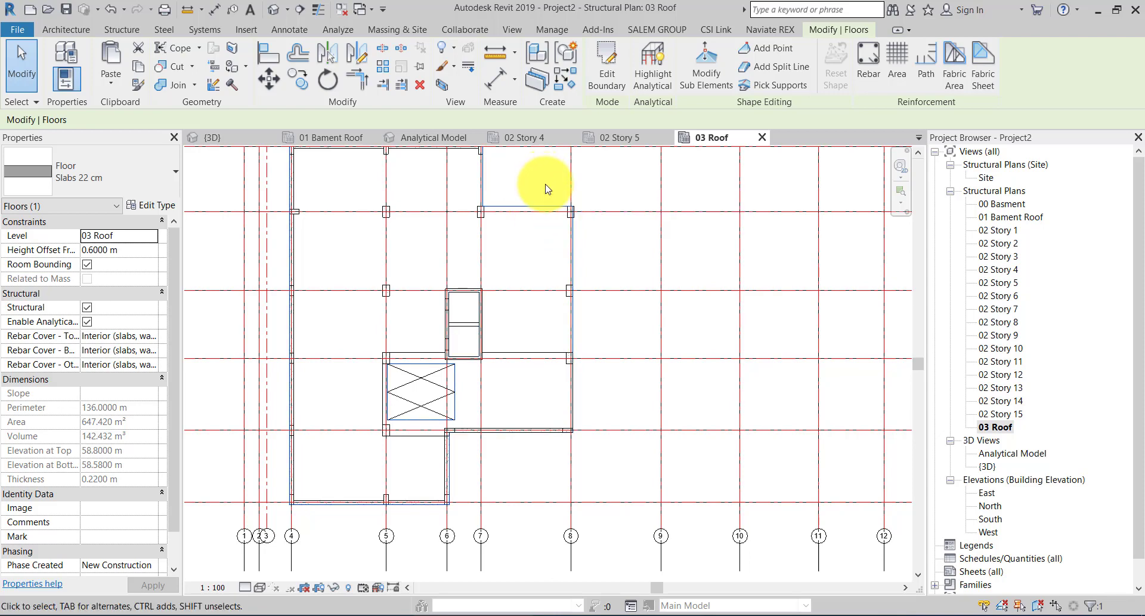
key("Escape")
- Delete the outer roof beams along grid A and the left edge
middle_click_drag(473, 403, 505, 454)
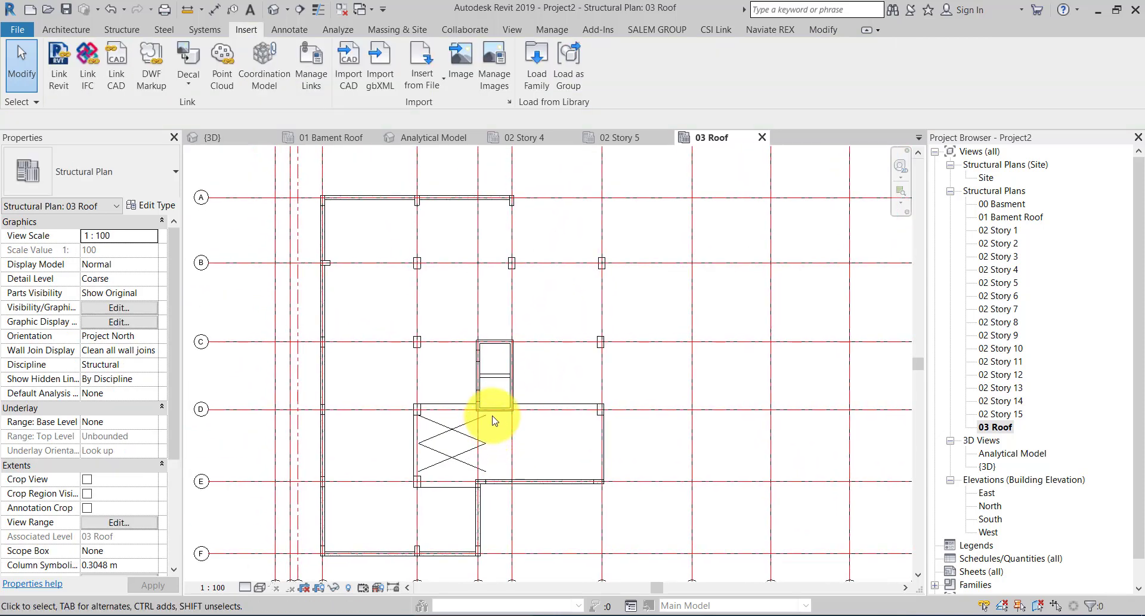
left_click_drag(309, 180, 570, 233)
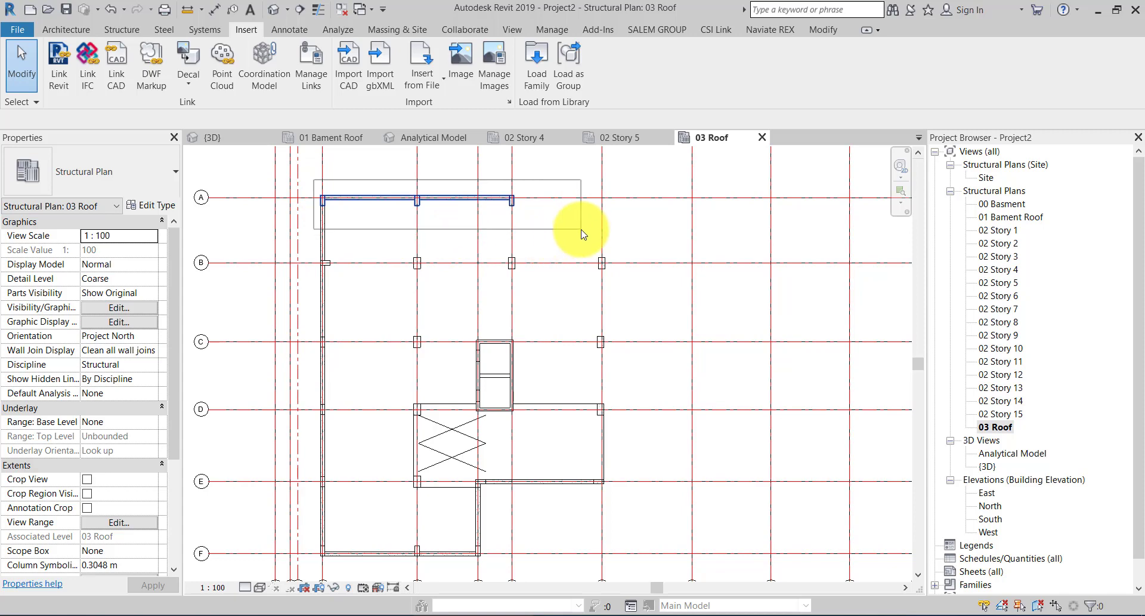
mouse_move(305, 183)
left_mouse_down("ctrl")
mouse_move(379, 525)
mouse_move(371, 570)
left_mouse_up("ctrl")
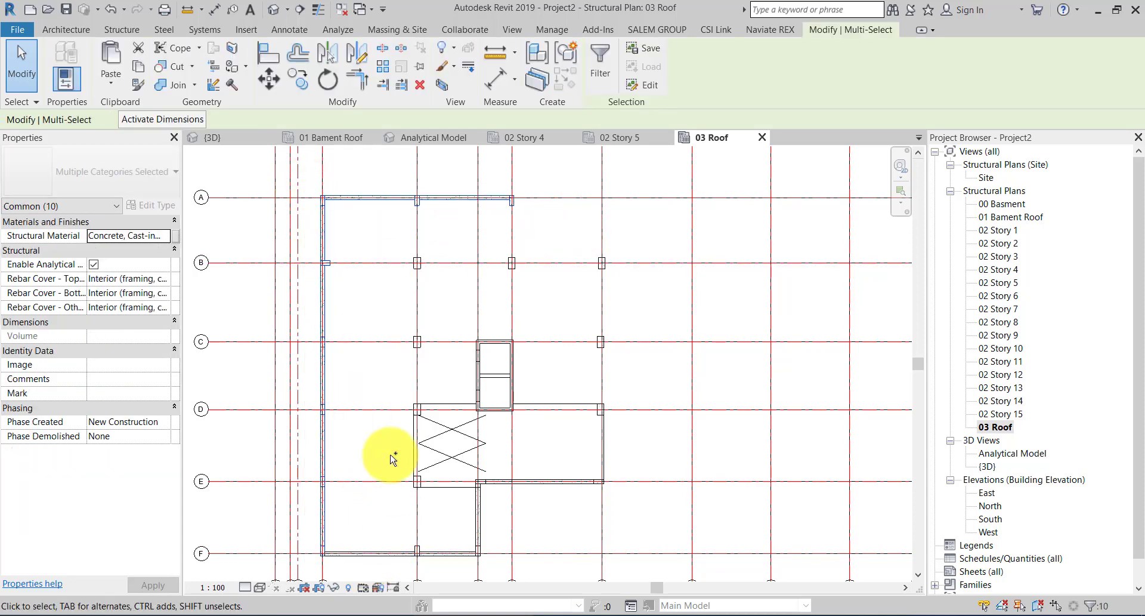
left_click(376, 465)
- Remove the beams along grid F and the grid-6 beam between E and F
middle_click_drag(376, 465, 328, 397)
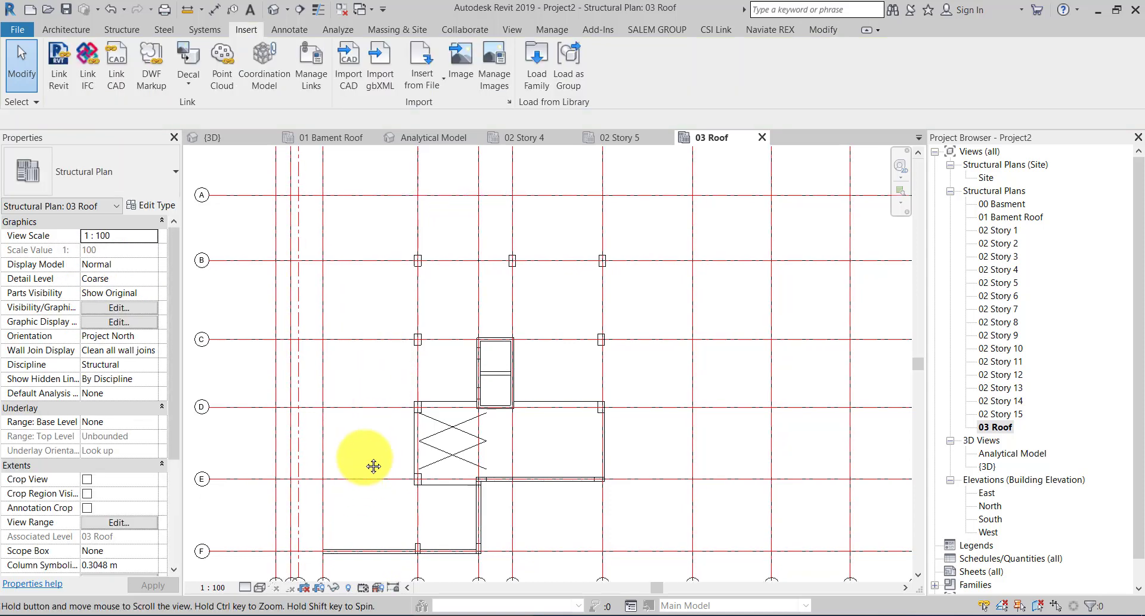
mouse_move(340, 389)
left_mouse_down()
mouse_move(537, 438)
mouse_move(516, 422)
mouse_move(533, 335)
left_mouse_up()
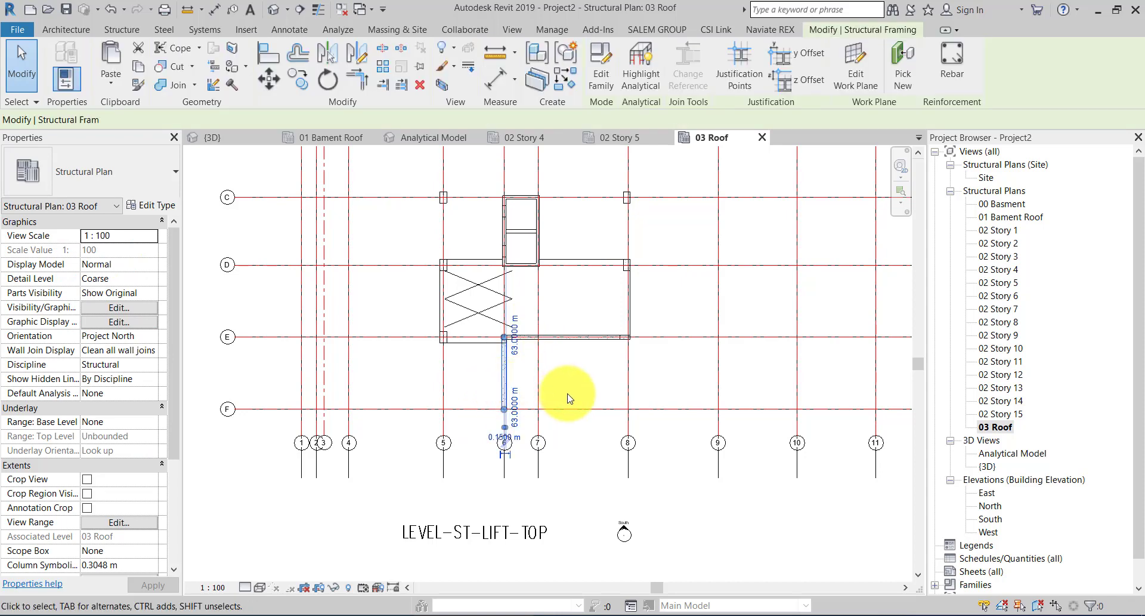
left_click(513, 384)
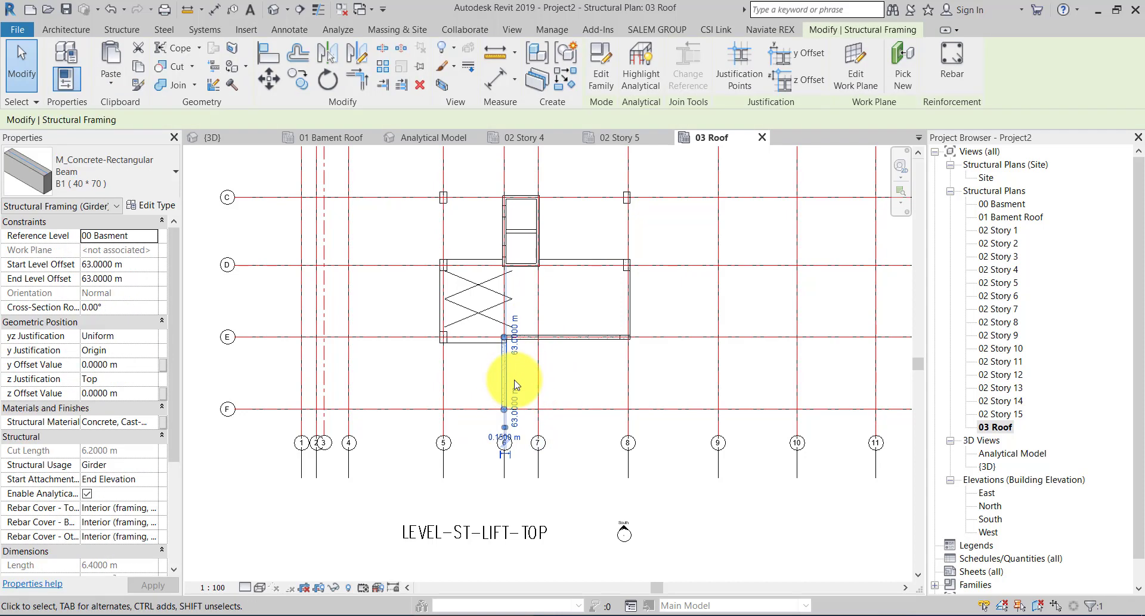
key("Escape")
- Delete the columns on grids B and C
middle_click_drag(567, 366, 580, 470)
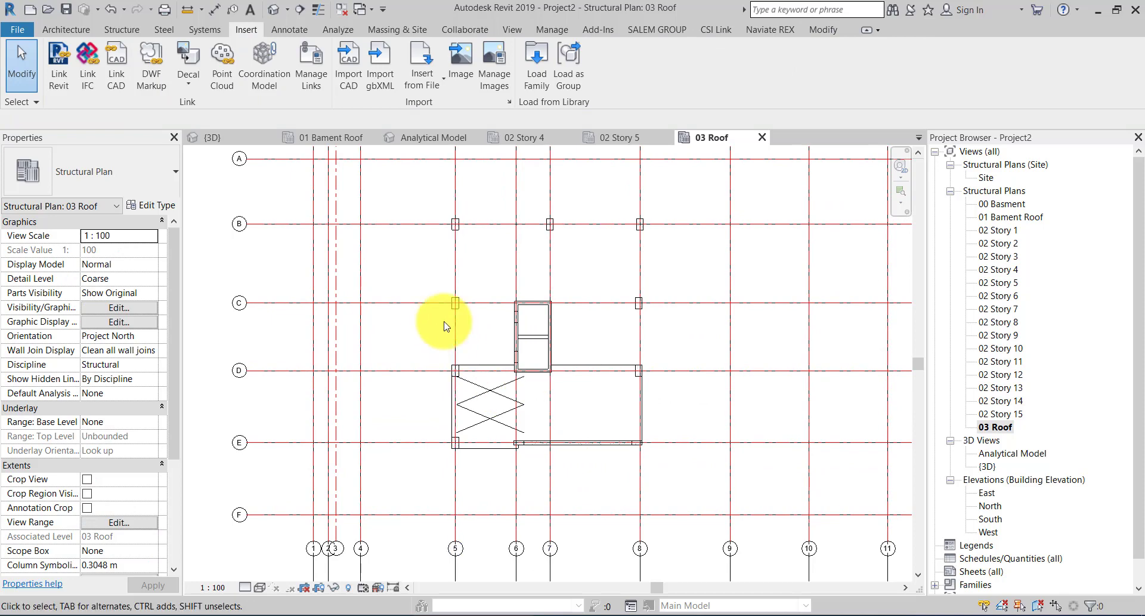
mouse_move(432, 330)
left_mouse_down()
mouse_move(494, 202)
mouse_move(660, 298)
left_mouse_up()
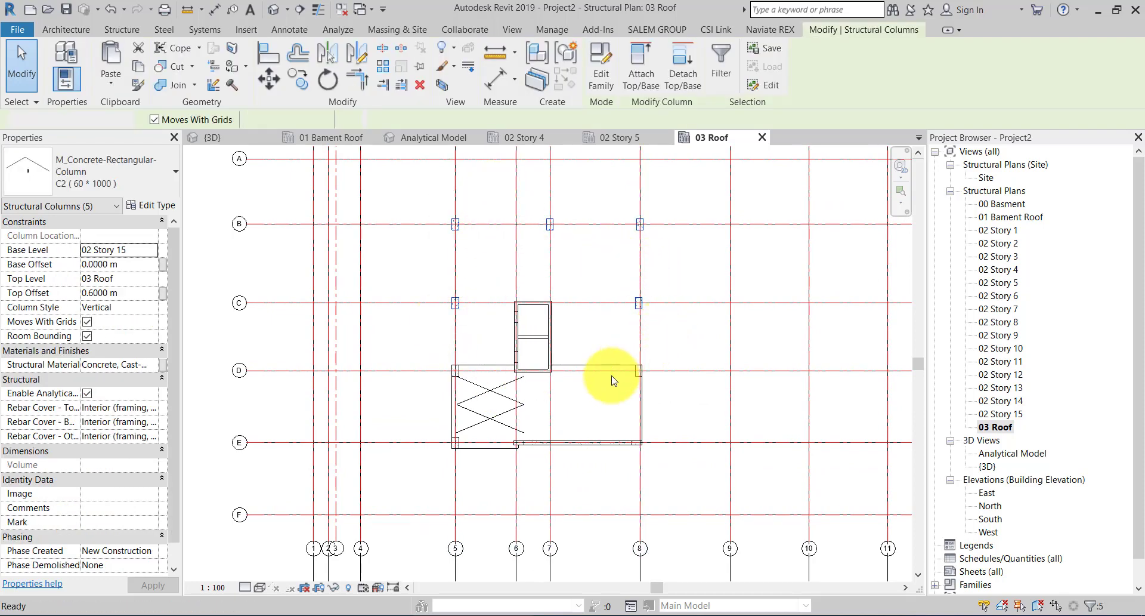
key("Delete")
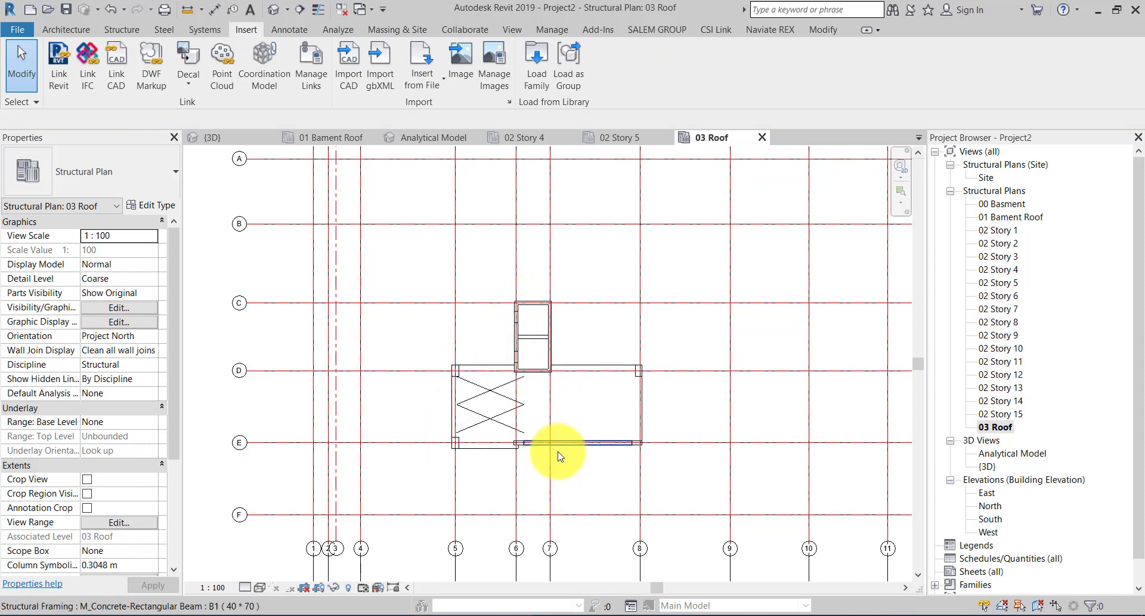
scroll(601, 456, "up", 2)
scroll(600, 457, "up", 1)
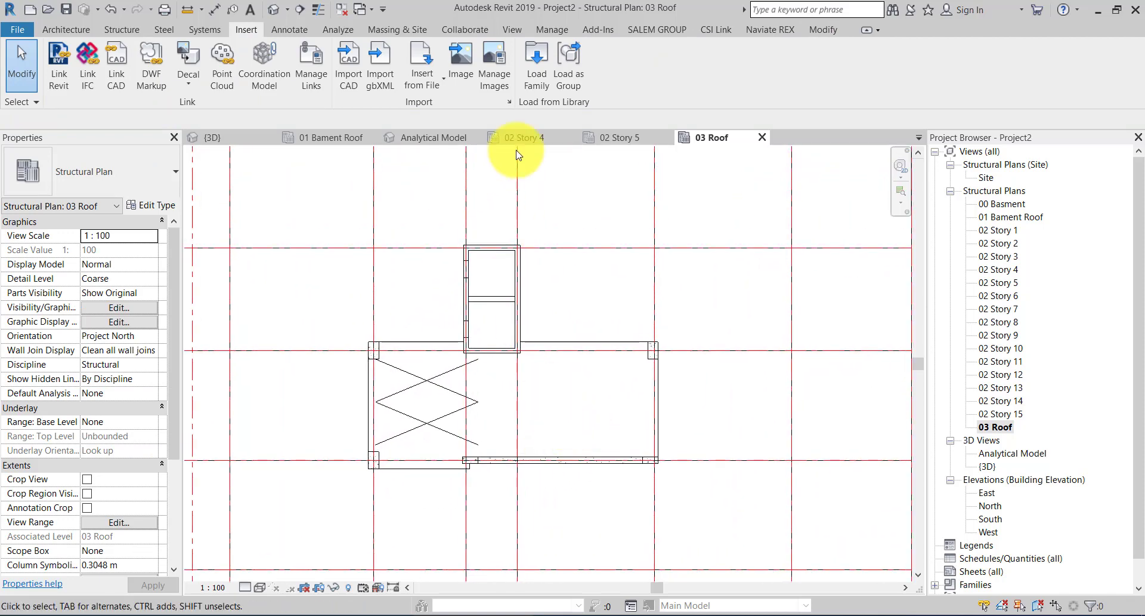
- Start a structural floor and pick the lift's left wall and the shaft's top, left and bottom edges
left_click(121, 29)
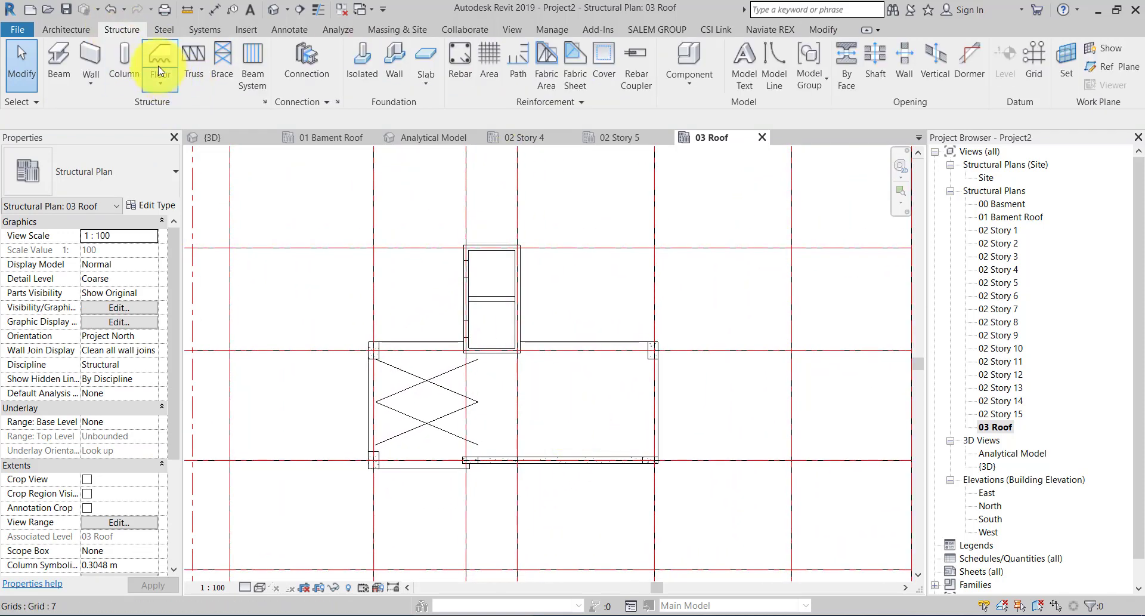
left_click(160, 71)
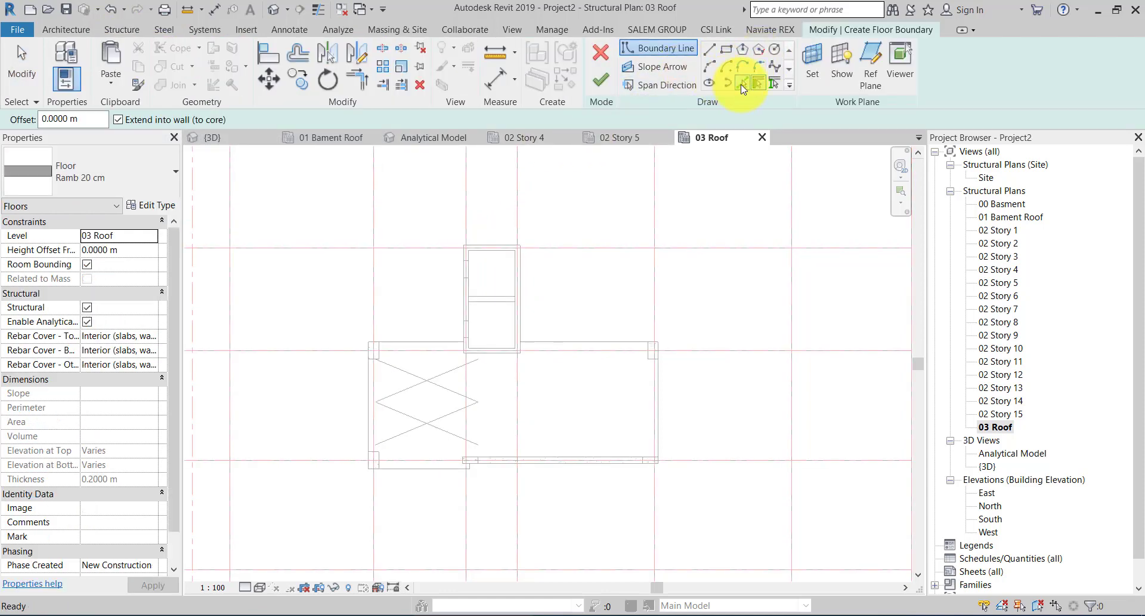
left_click(460, 282)
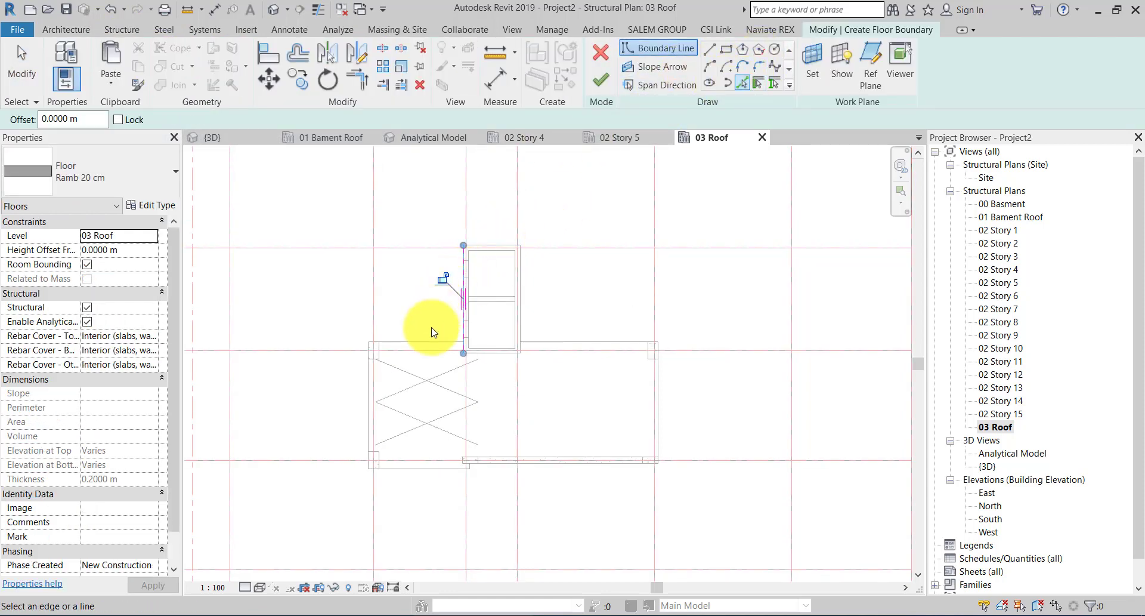
left_click(416, 342)
left_click(369, 396)
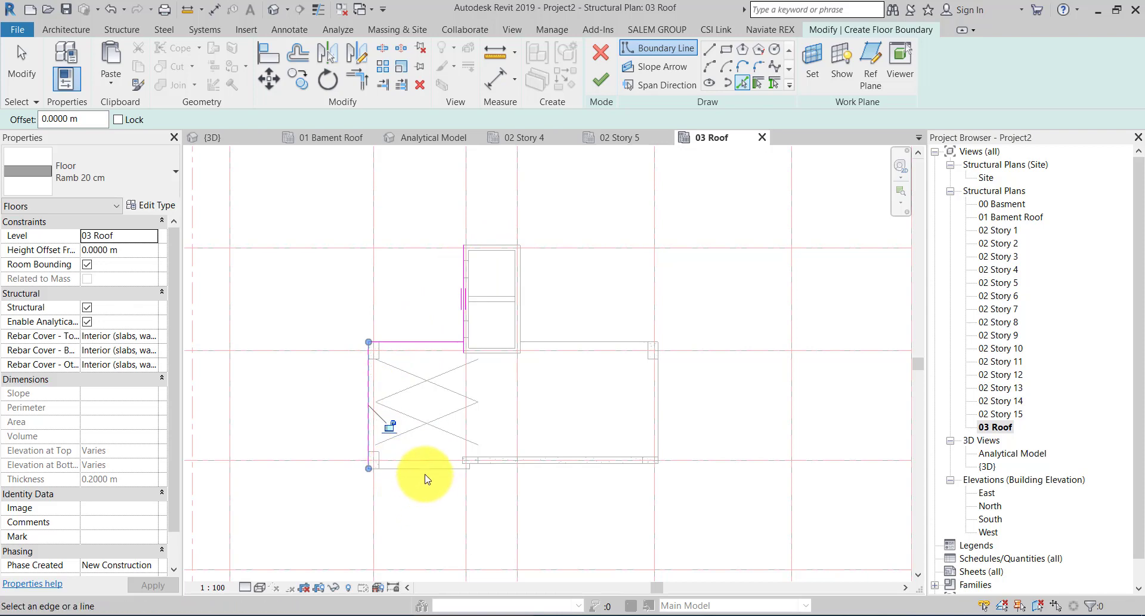
left_click(427, 472)
scroll(465, 477, "up", 3)
scroll(418, 445, "up", 2)
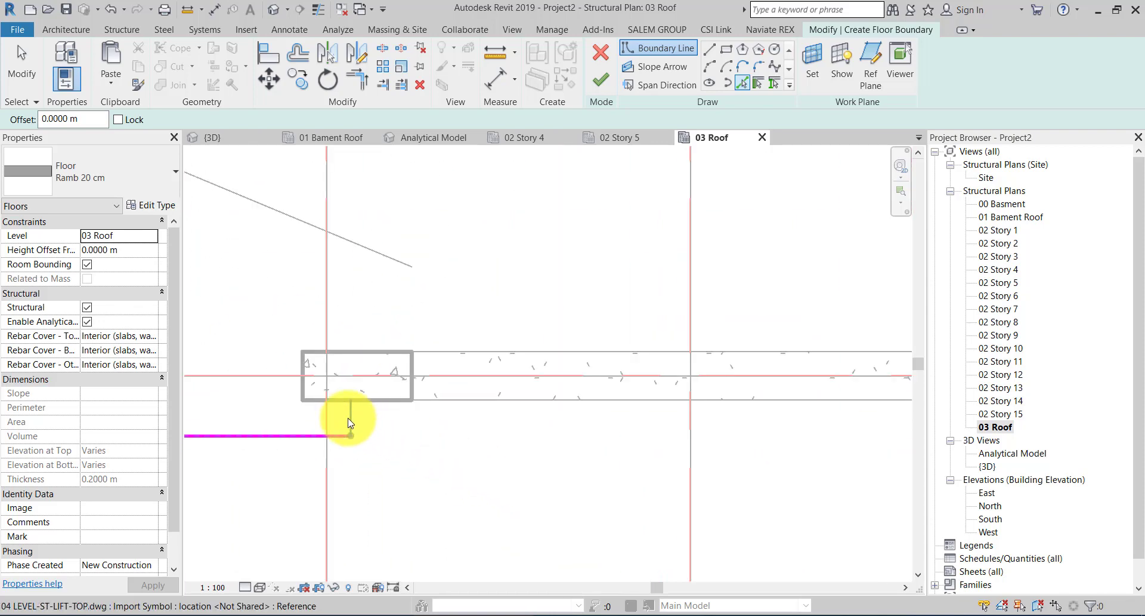
- Pick the remaining boundary: lower-left edge, grid E beam edge, right grid line, framing edge, lift's right and top walls
left_click(350, 422)
left_click(466, 409)
scroll(442, 444, "down", 2)
scroll(553, 435, "down", 2)
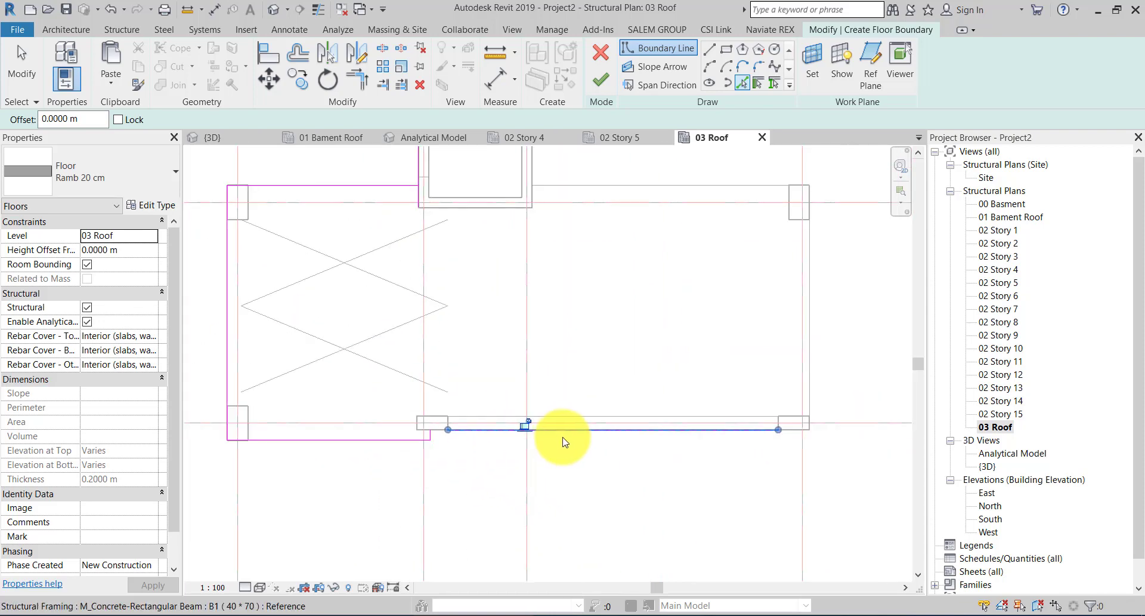
scroll(656, 394, "down", 1)
left_click(727, 359)
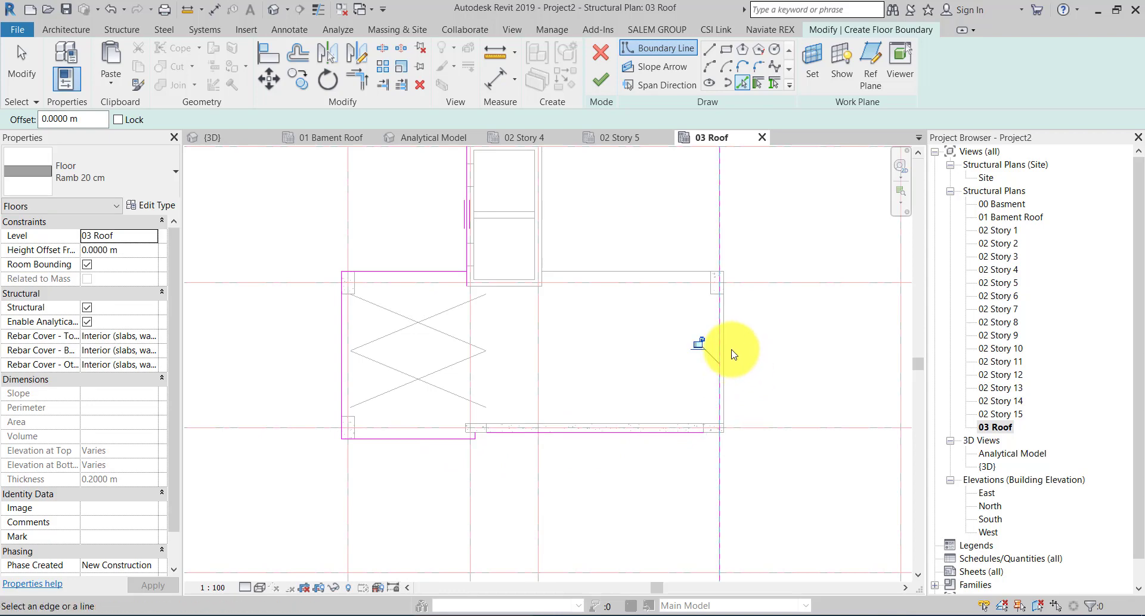
left_click(723, 349)
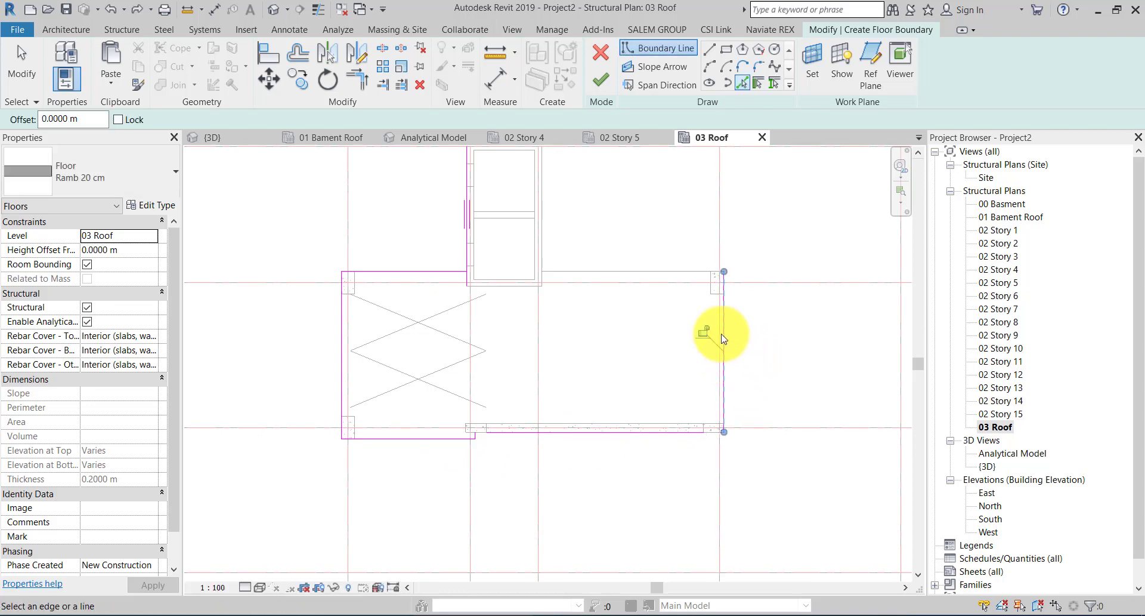
left_click(539, 233)
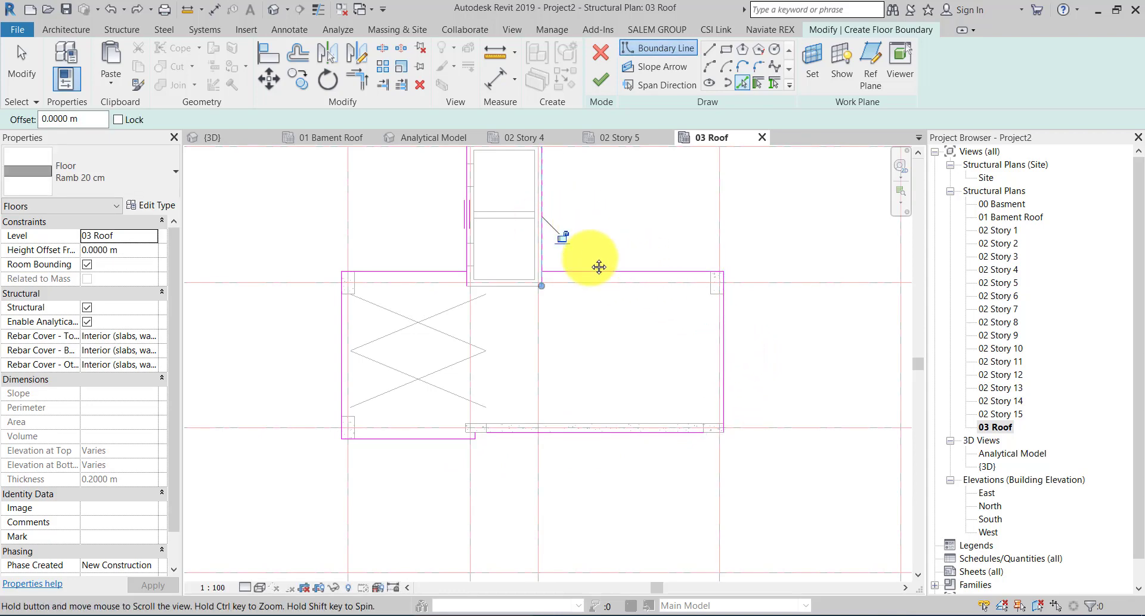
middle_click_drag(589, 264, 544, 287)
left_click(530, 300)
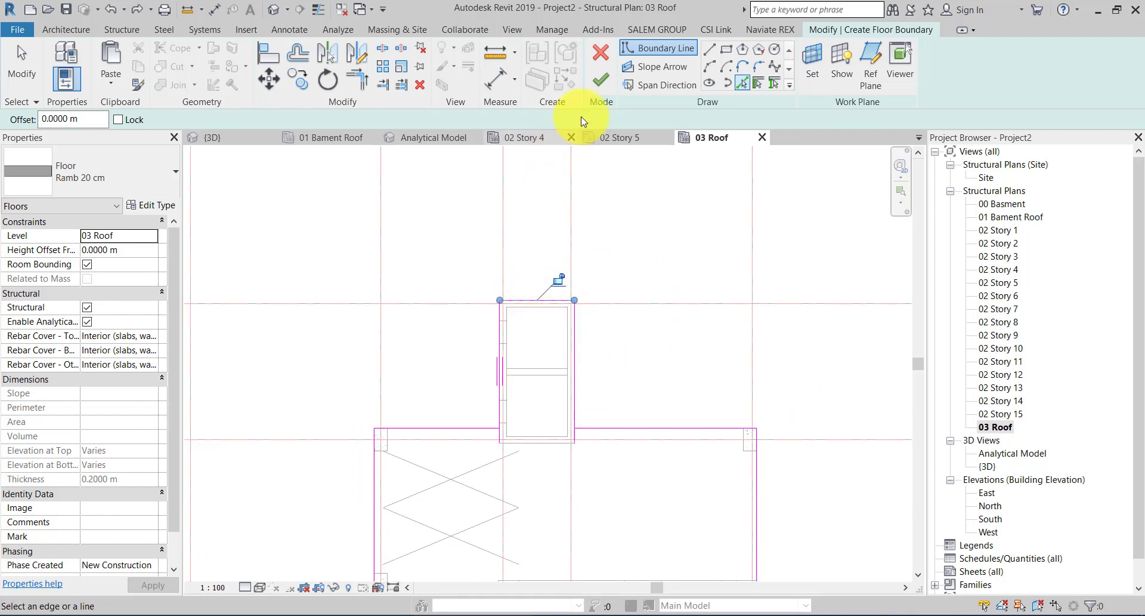
- Trim/Extend to Corner the left-top and bottom boundary line corners of the slab sketch
left_click(358, 81)
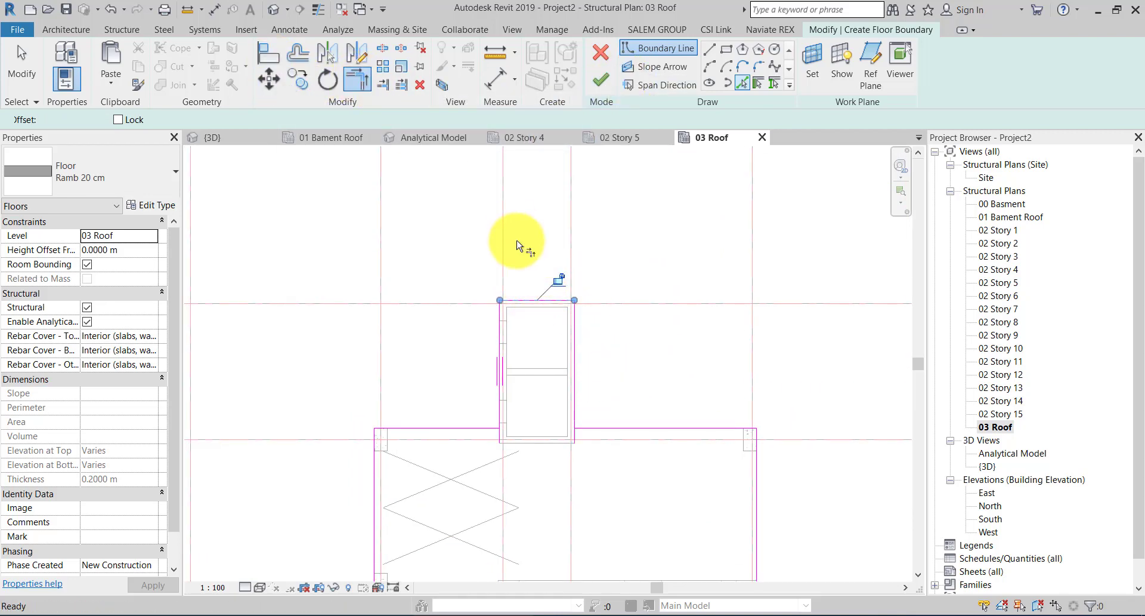
scroll(520, 334, "up", 3)
scroll(513, 360, "down", 2)
scroll(491, 357, "up", 1)
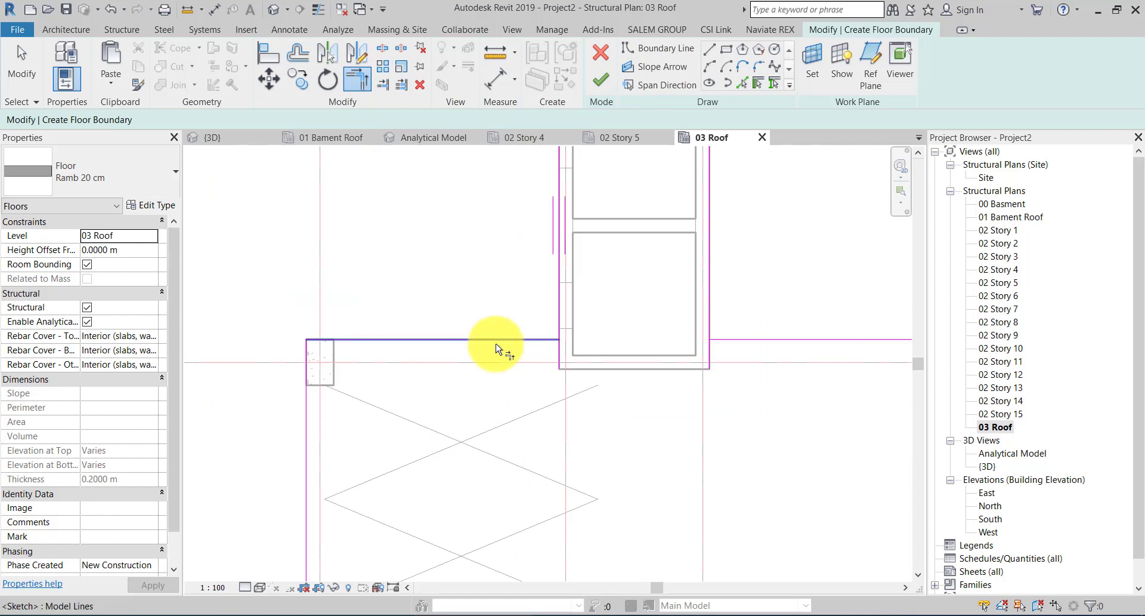
scroll(537, 322, "up", 1)
left_click(409, 340)
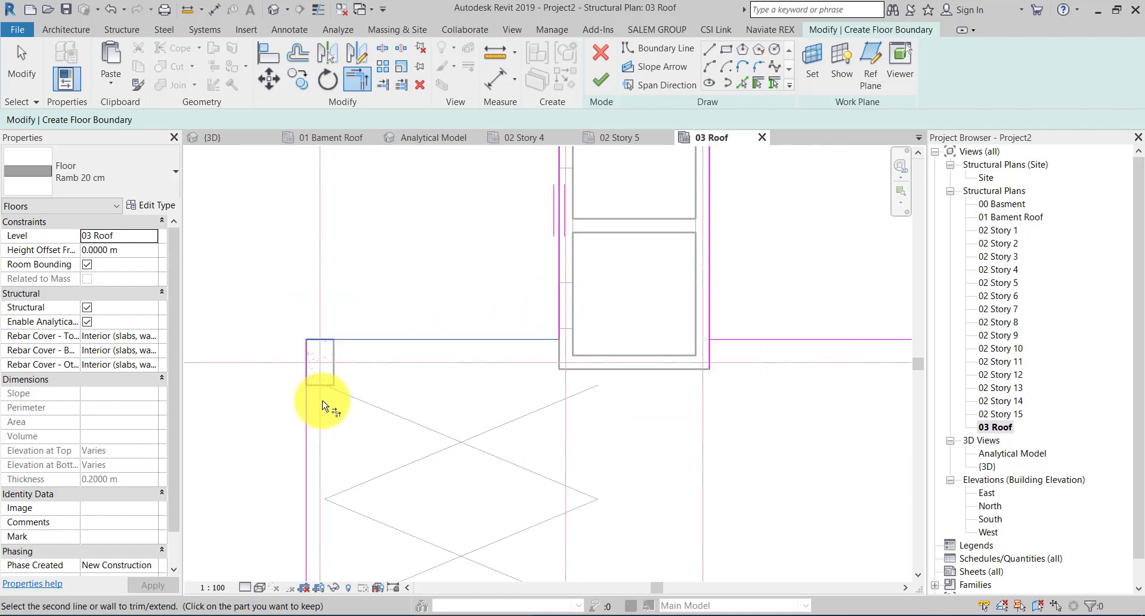
scroll(357, 453, "down", 3)
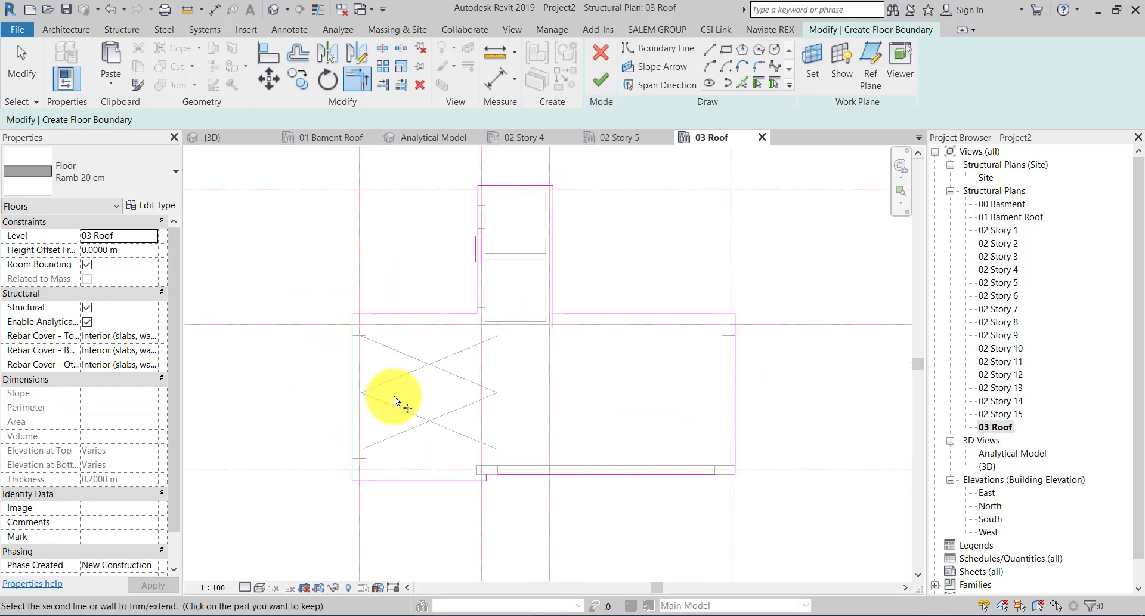
scroll(396, 483, "up", 3)
left_click(410, 490)
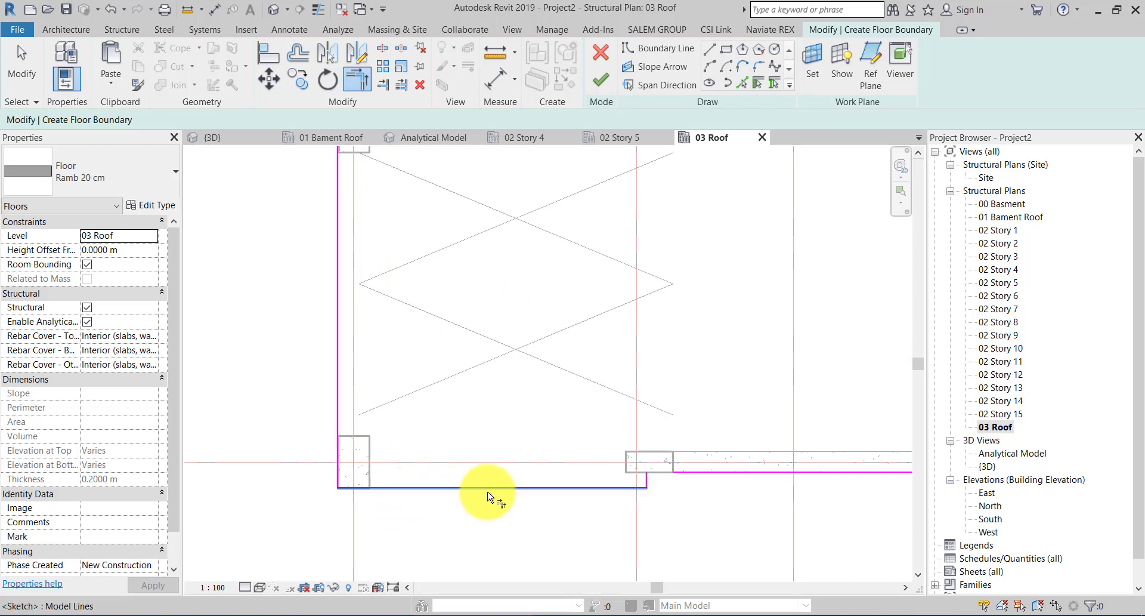
left_click(488, 497)
scroll(662, 489, "up", 3)
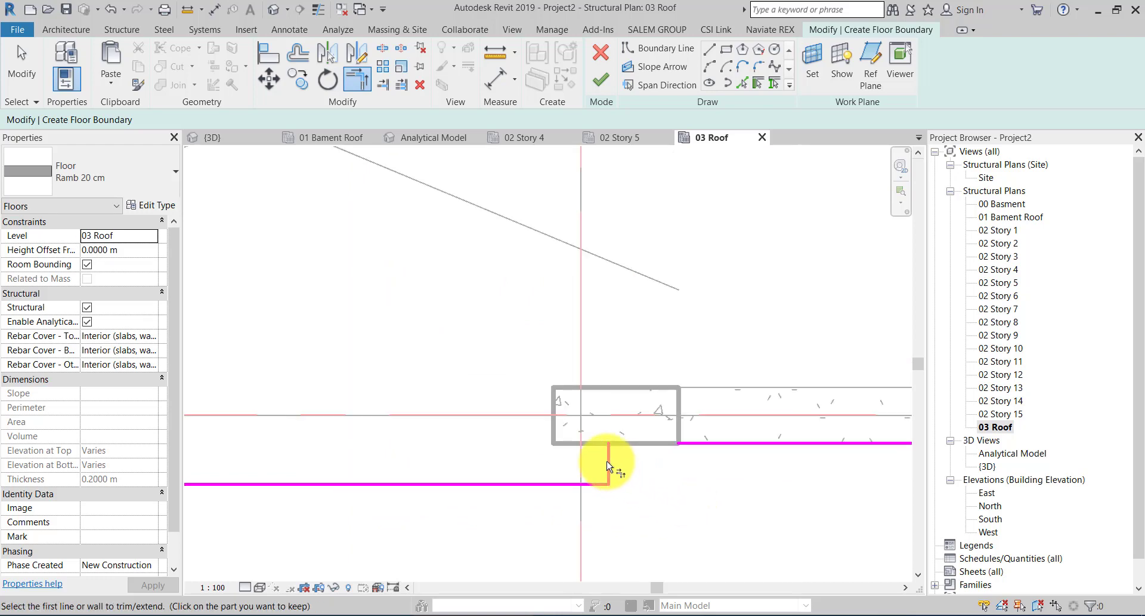
left_click(620, 464)
- Trim the remaining right-side and vertical-to-horizontal corners into a closed outline
left_click(690, 447)
scroll(597, 445, "down", 3)
scroll(468, 440, "up", 2)
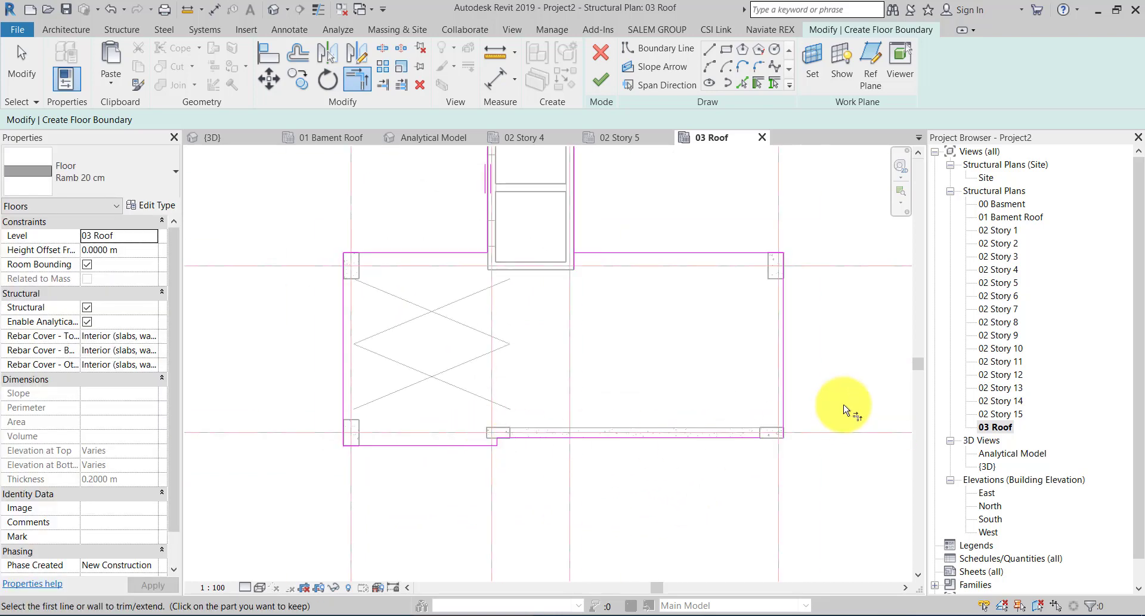
scroll(776, 441, "up", 2)
left_click(609, 480)
left_click(618, 480)
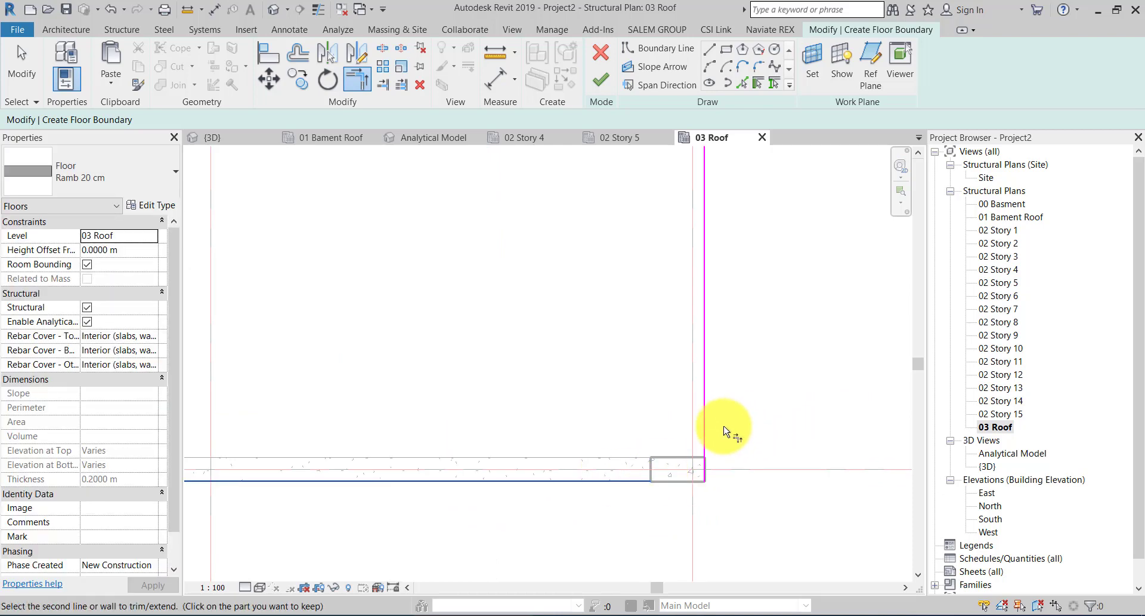
left_click(705, 427)
scroll(716, 418, "down", 3)
scroll(746, 382, "up", 3)
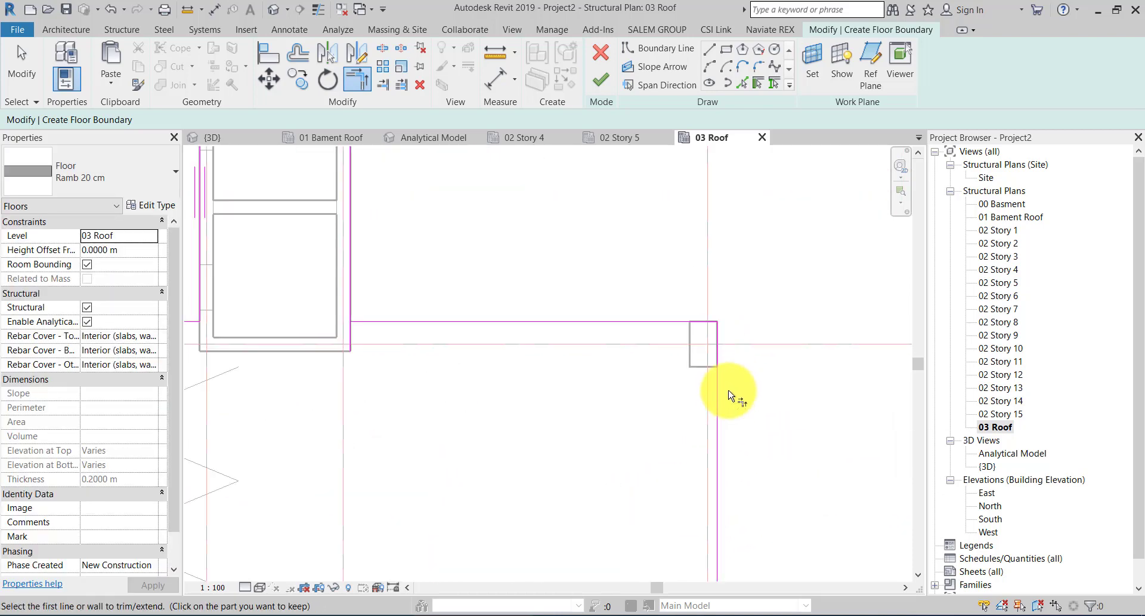
left_click(718, 397)
left_click(639, 325)
scroll(668, 370, "down", 3)
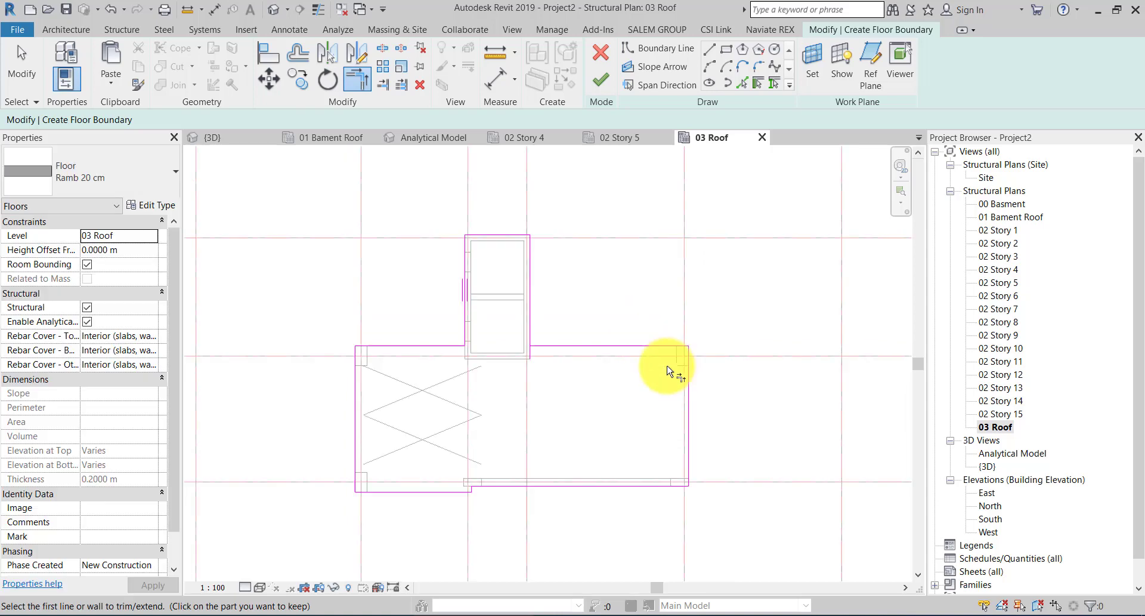
scroll(550, 346, "up", 2)
scroll(548, 370, "up", 1)
left_click(515, 357)
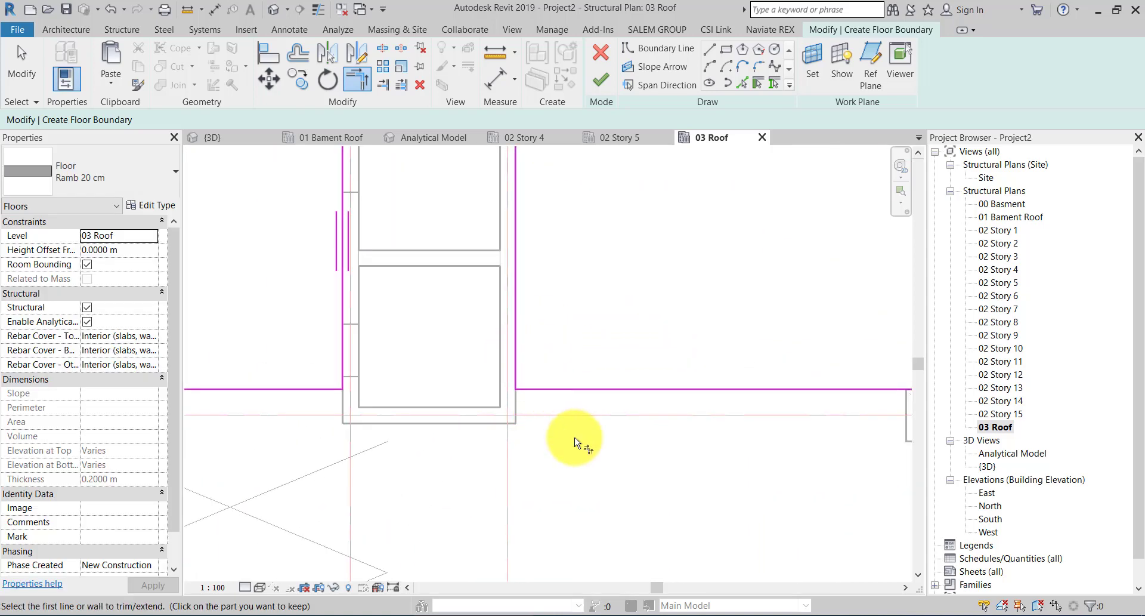
scroll(578, 444, "down", 3)
scroll(501, 343, "up", 2)
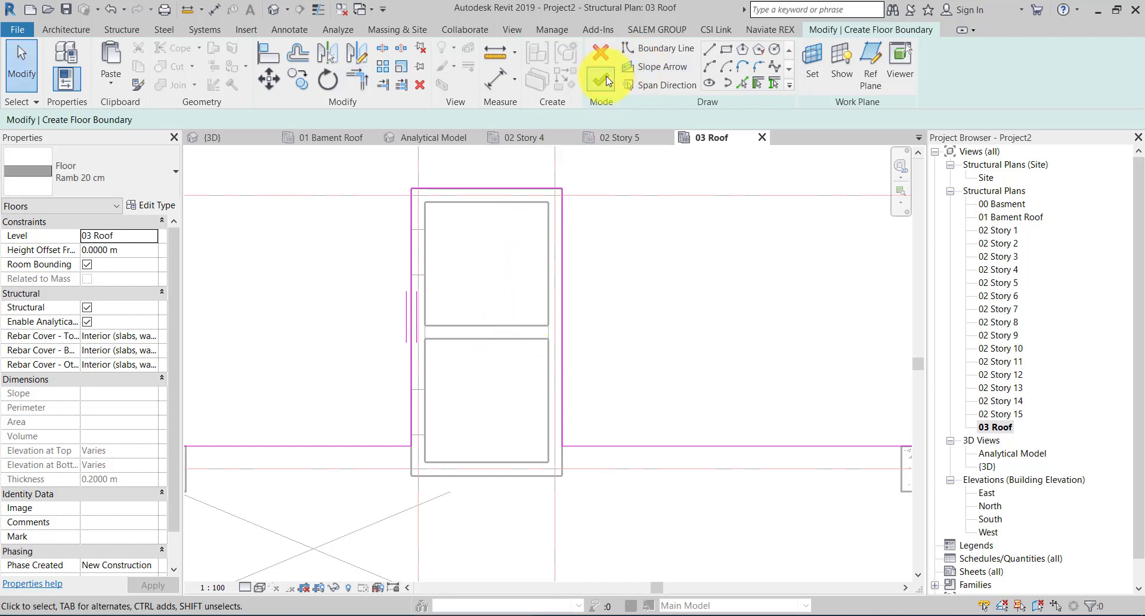
- Finish the Ramb 20 cm slab sketch (110.366 m²) and answer the attach-walls prompt
left_click(614, 95)
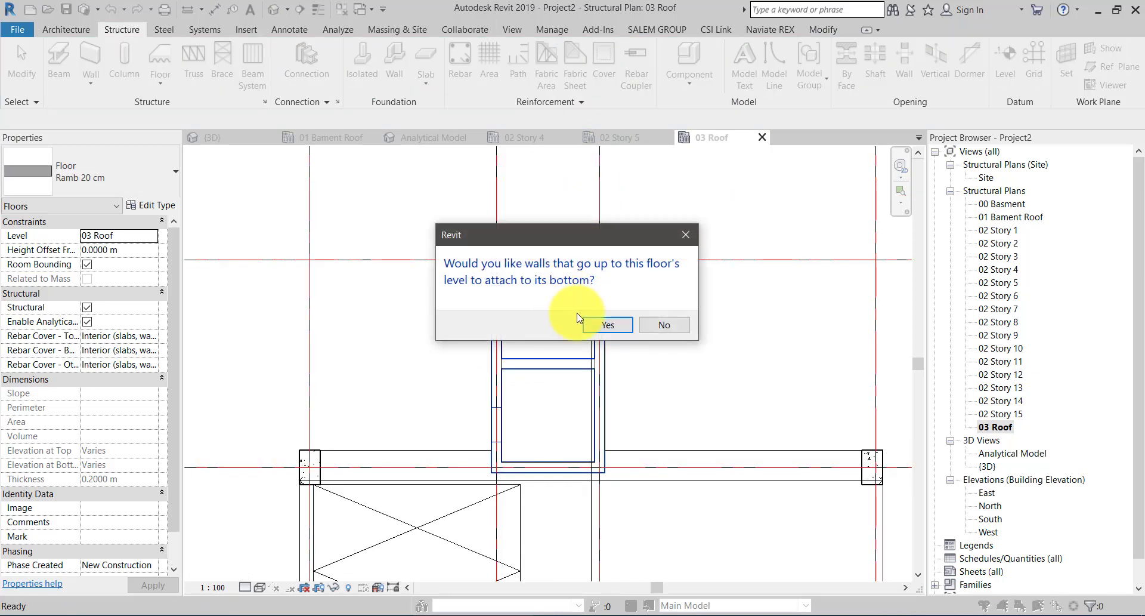
left_click(654, 322)
scroll(594, 340, "up", 2)
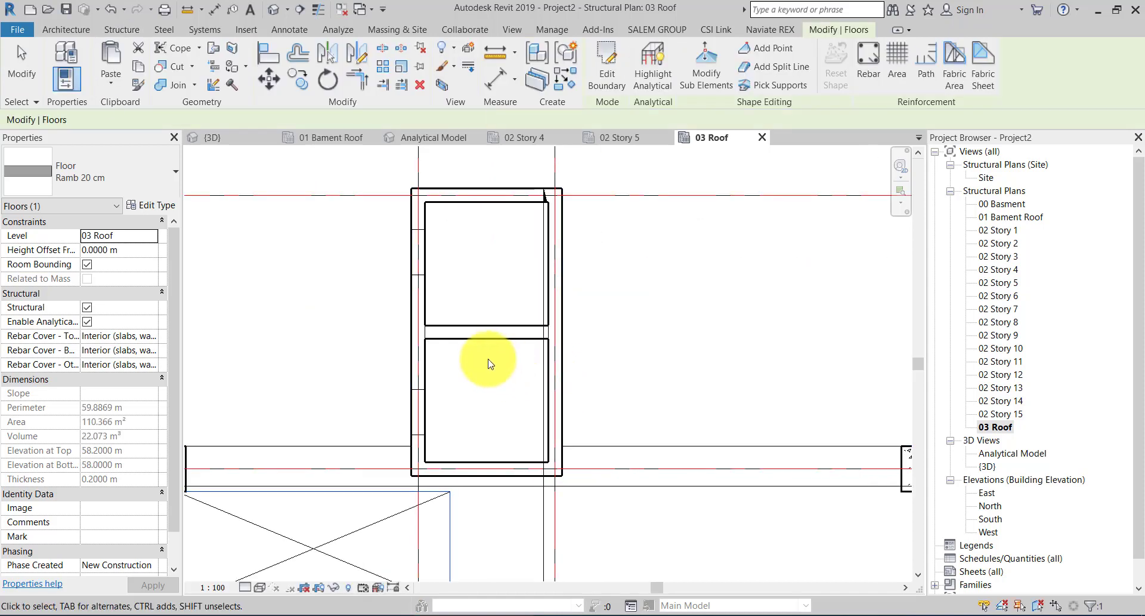
key("Escape")
- Check the lift core's middle wall against the AutoCAD plan, then select the shaft opening
left_click(488, 325)
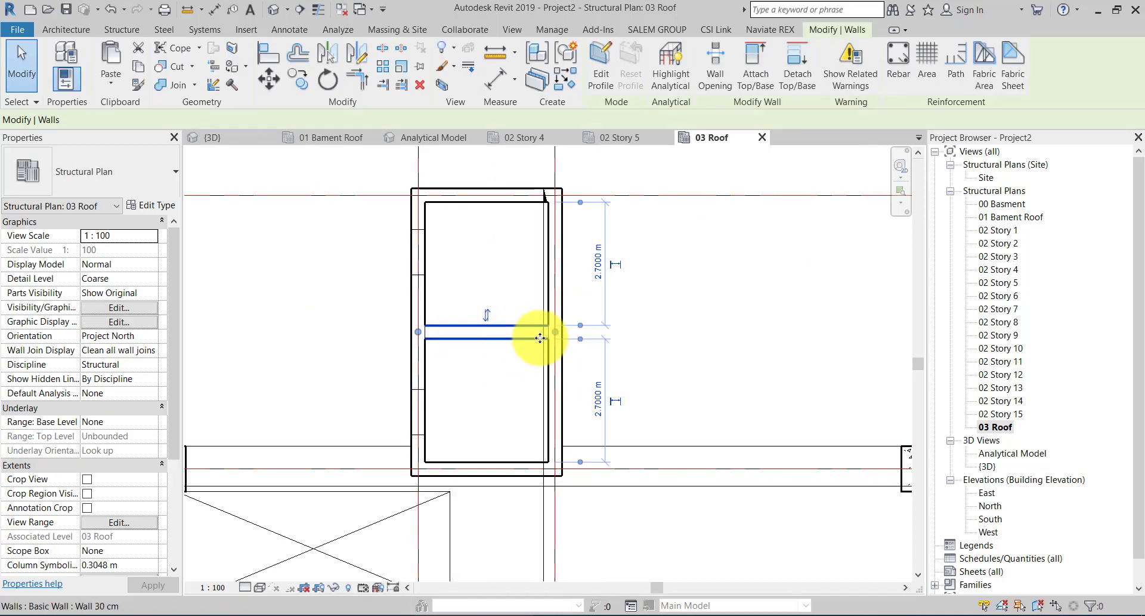
scroll(503, 348, "up", 5)
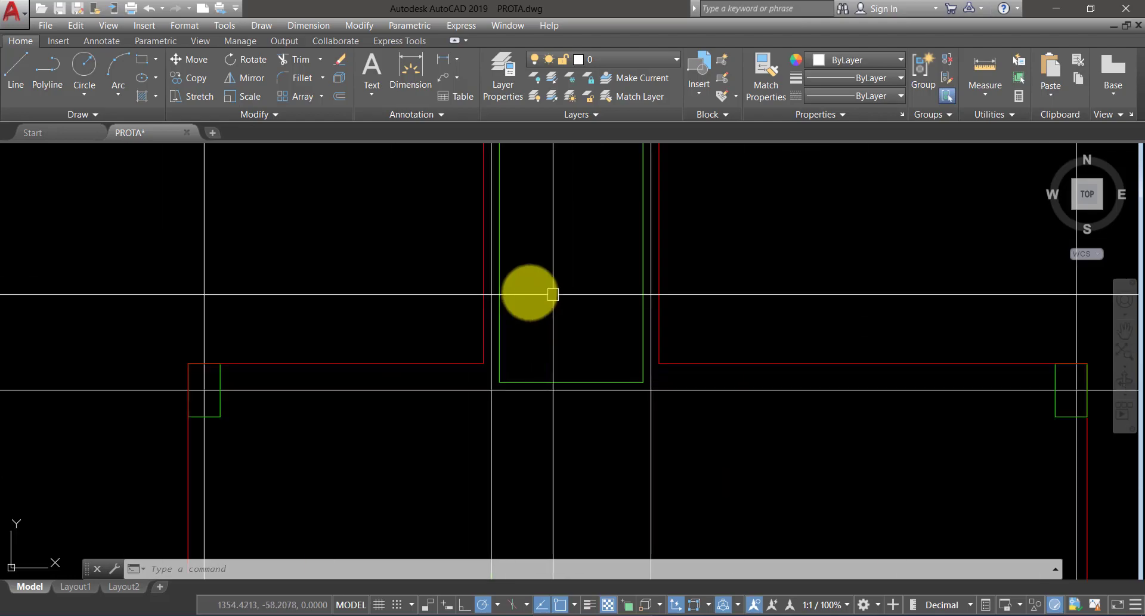
scroll(537, 418, "down", 2)
scroll(566, 529, "down", 2)
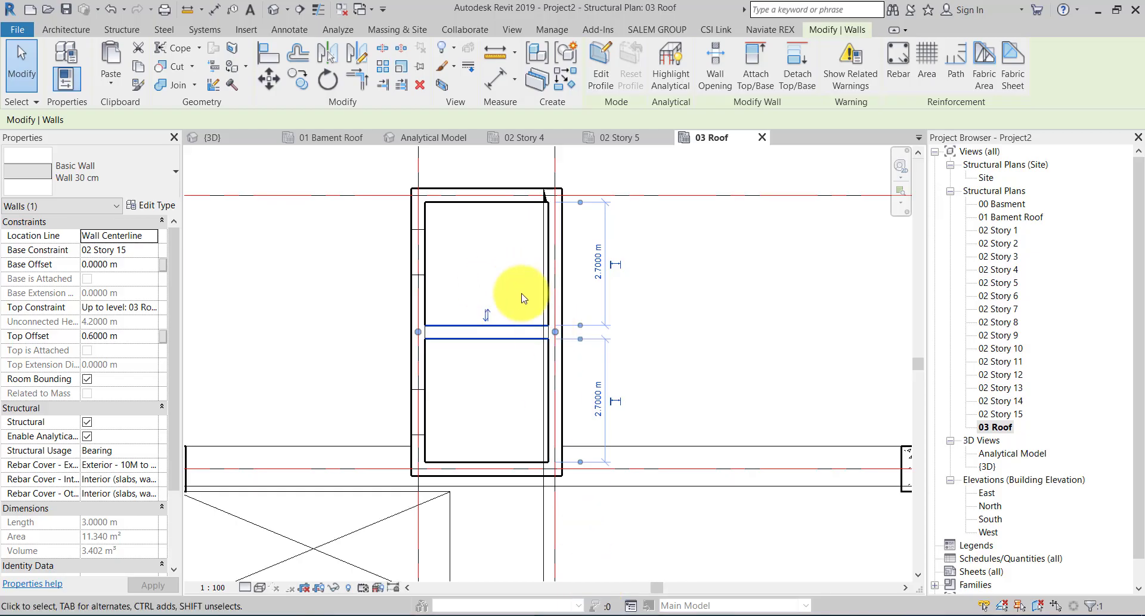
key("Escape")
scroll(511, 312, "down", 4)
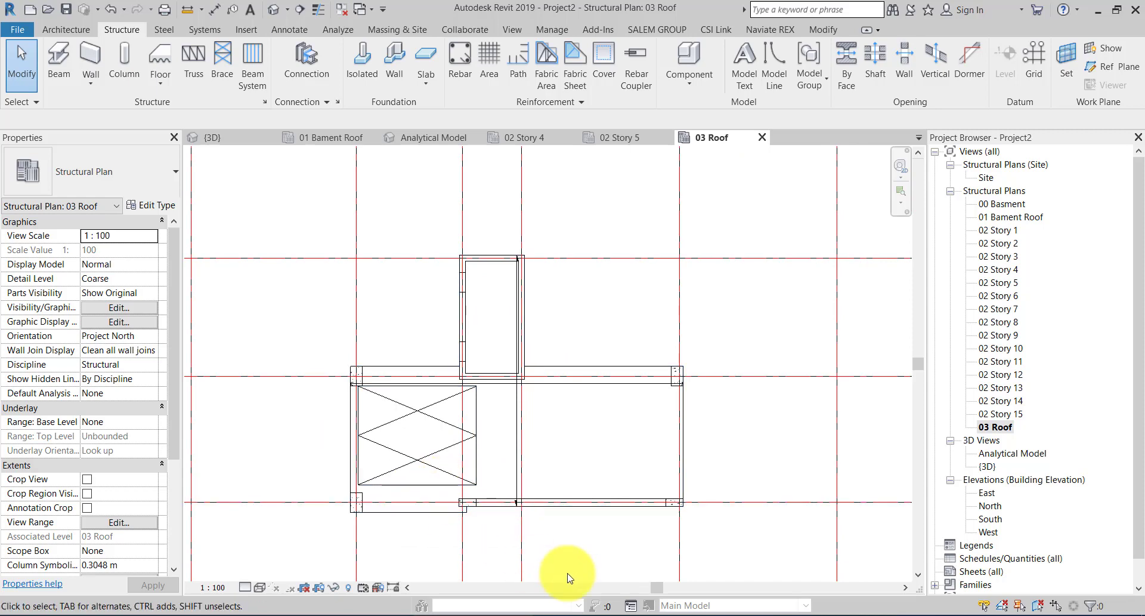
left_click(621, 609)
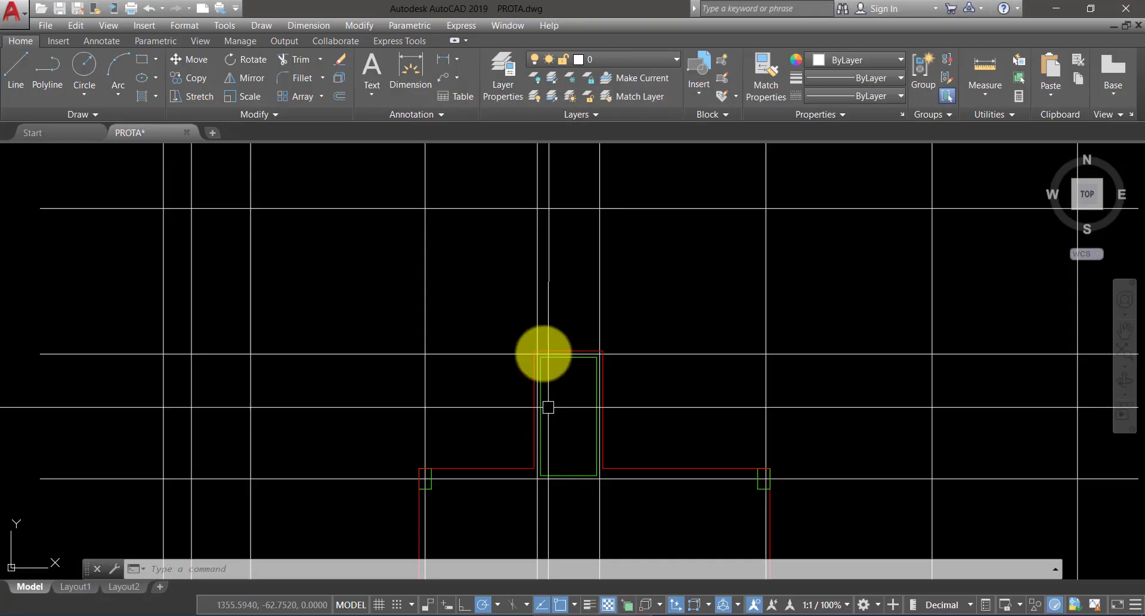
left_click(605, 606)
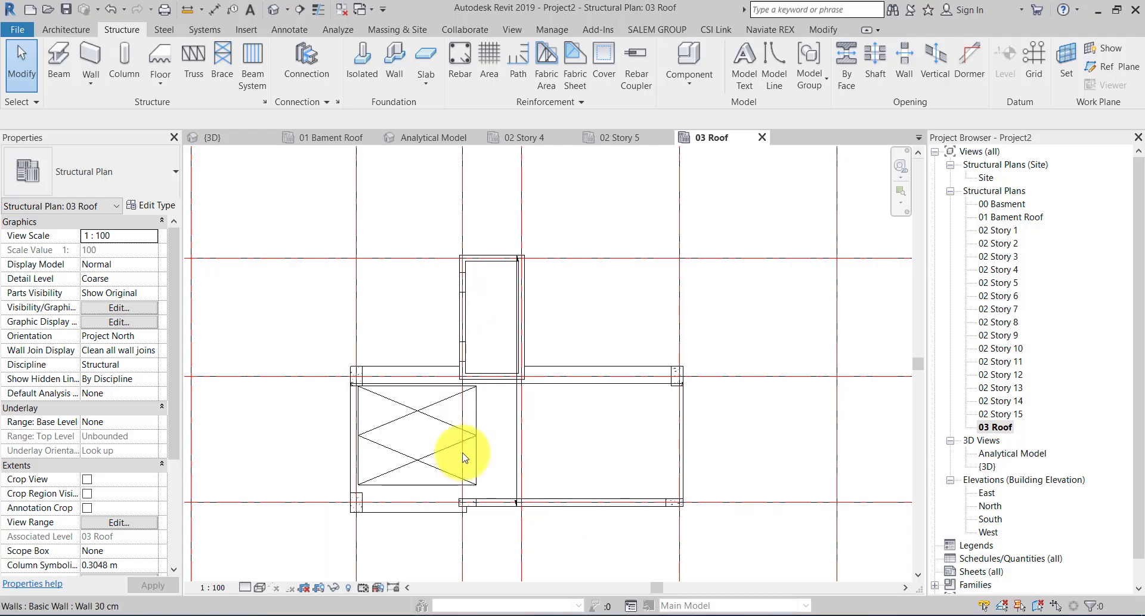
left_click(423, 448)
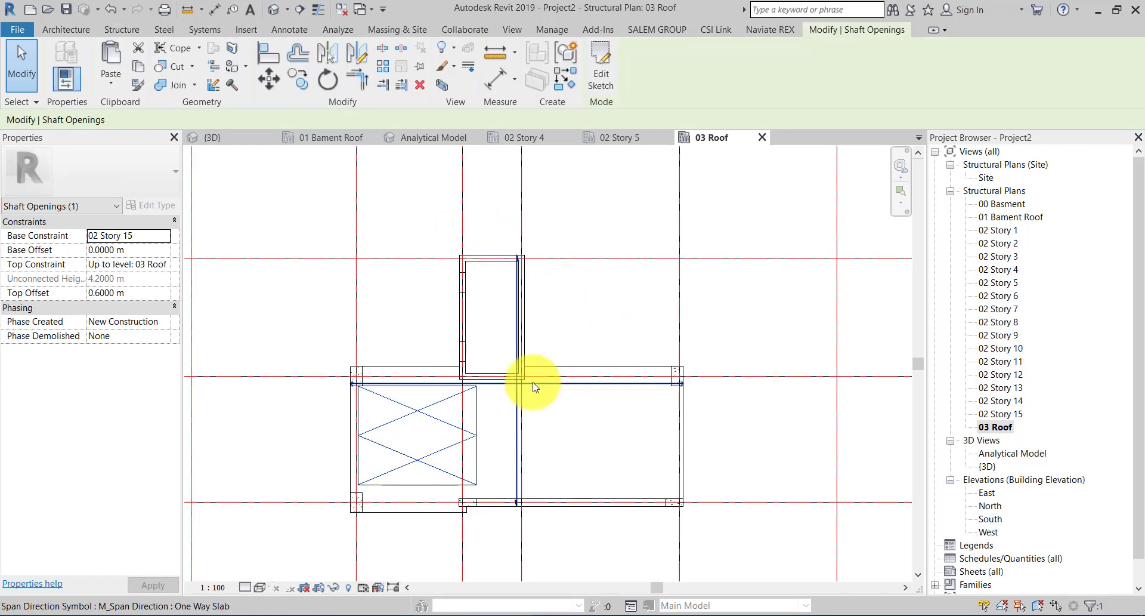
- Select the Ramb 20 cm roof slab and enter its boundary edit mode
key("Escape")
scroll(500, 416, "up", 4)
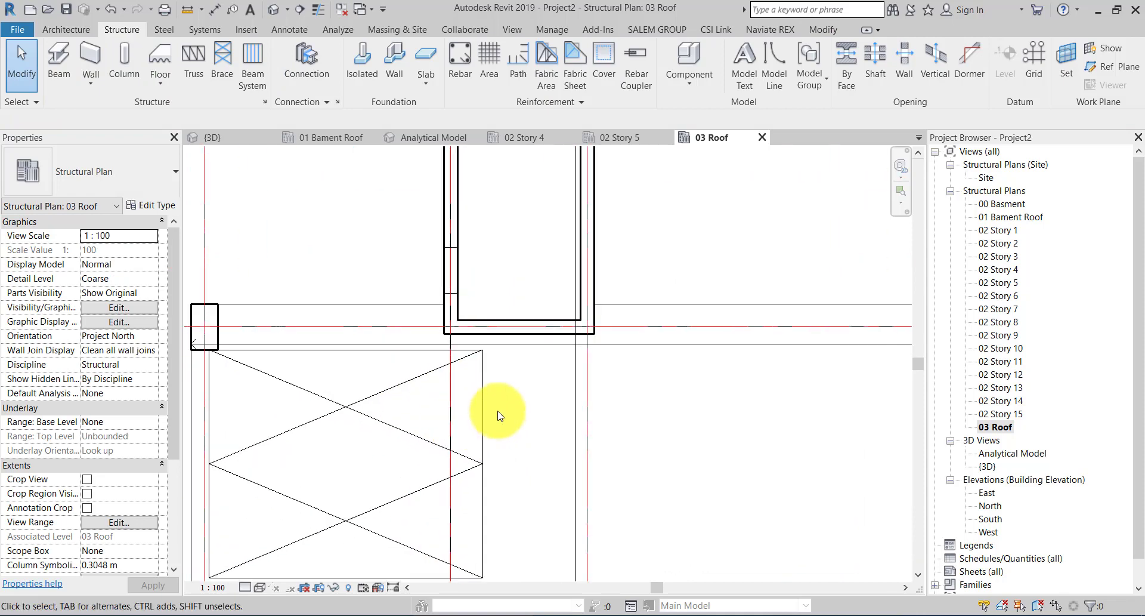
scroll(507, 344, "down", 2)
scroll(456, 410, "down", 1)
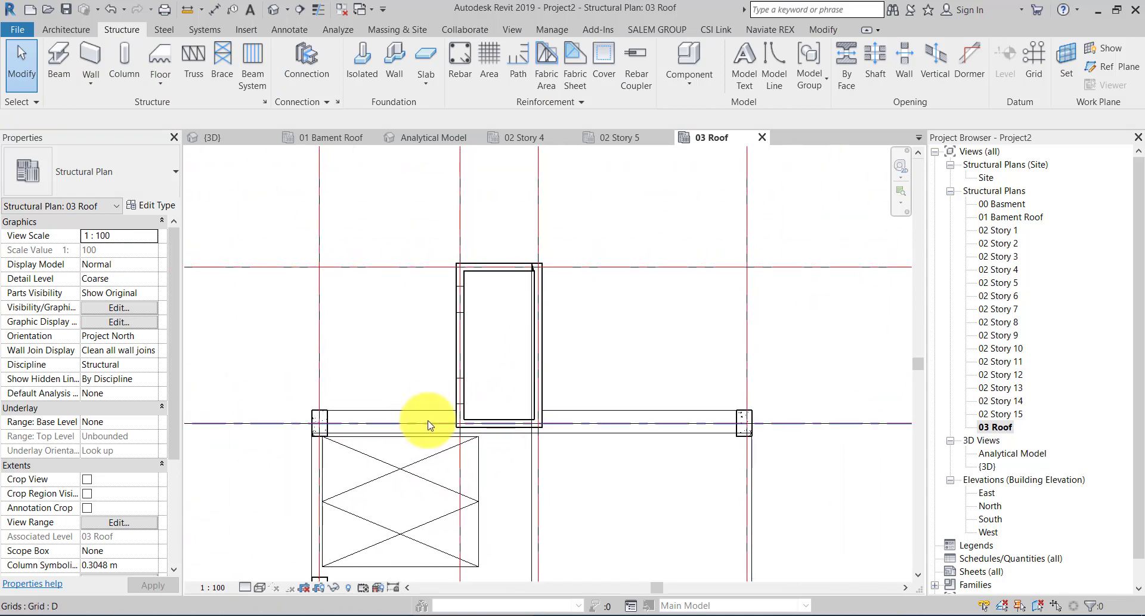
left_click(427, 413)
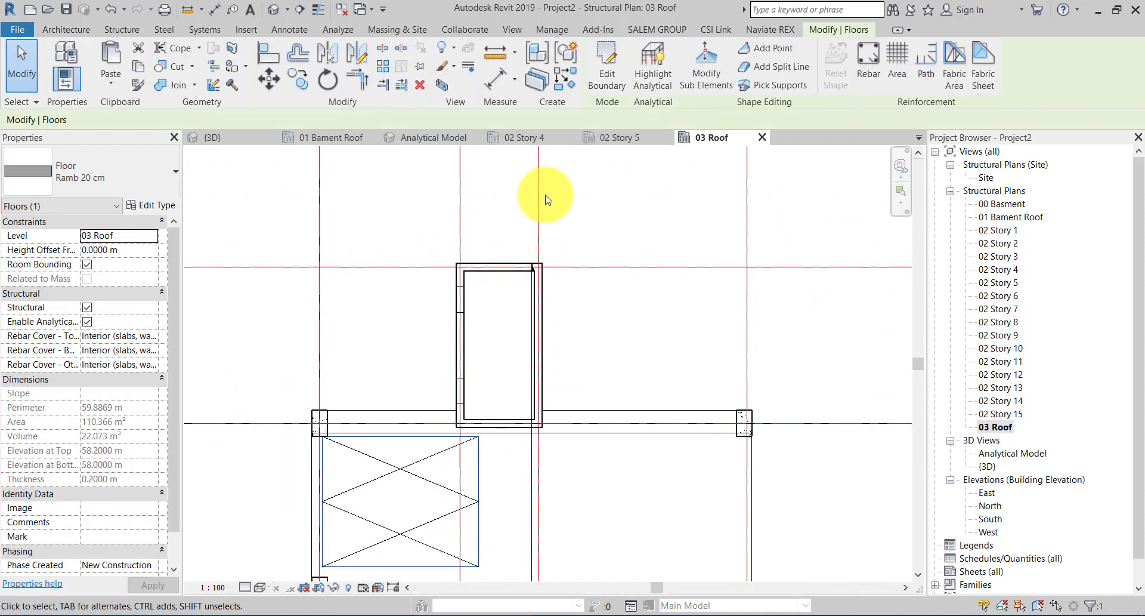
left_click(604, 89)
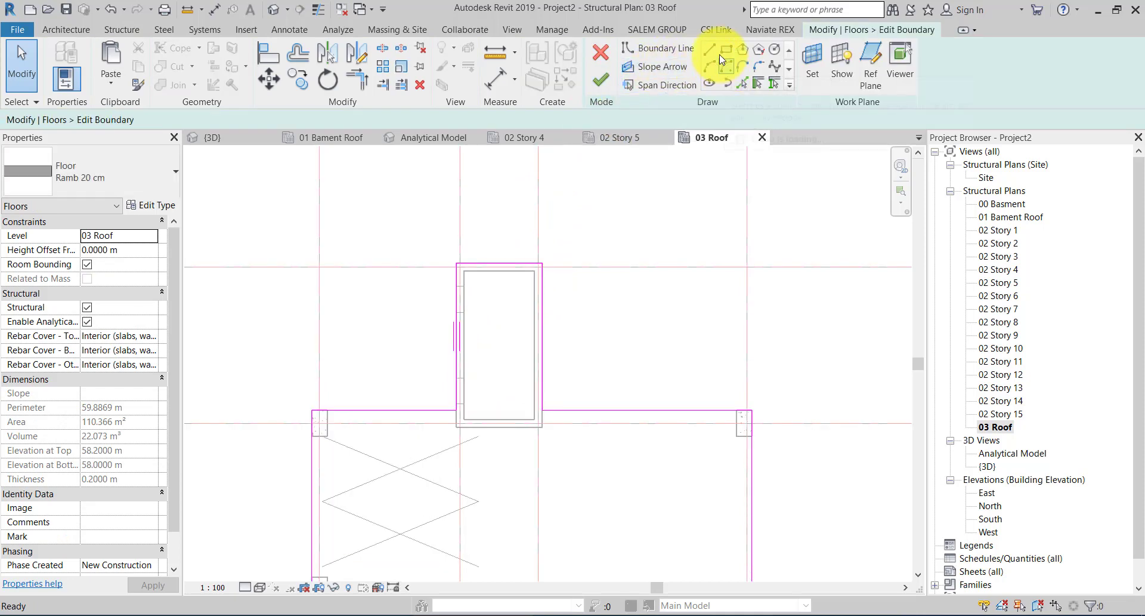
- Draw a rectangle inside the lift core and finish without attaching walls, leaving 94.976 m²
scroll(512, 234, "up", 1)
scroll(486, 273, "up", 2)
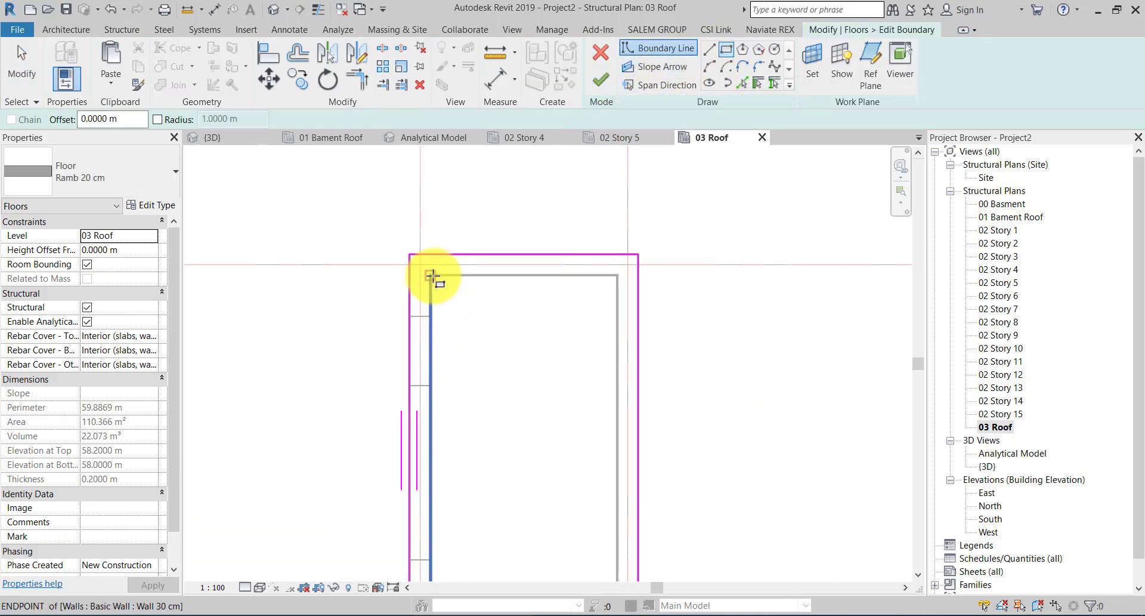
left_click(440, 279)
scroll(448, 286, "down", 1)
scroll(535, 518, "up", 1)
scroll(573, 519, "up", 2)
left_click(566, 513)
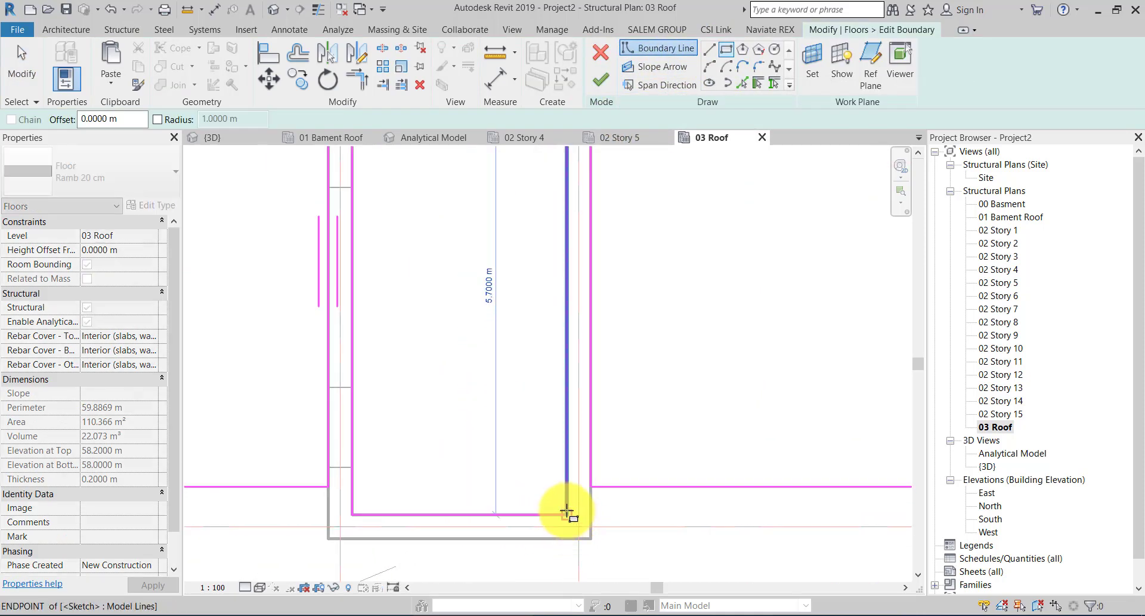
left_click(601, 79)
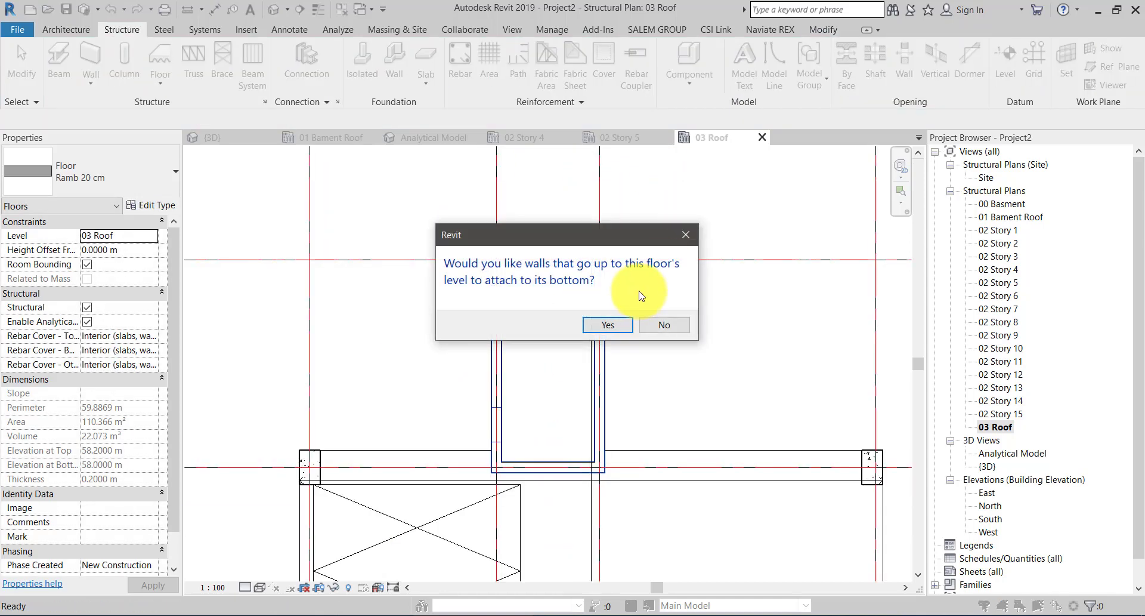
left_click(660, 325)
scroll(529, 258, "up", 2)
scroll(544, 299, "down", 2)
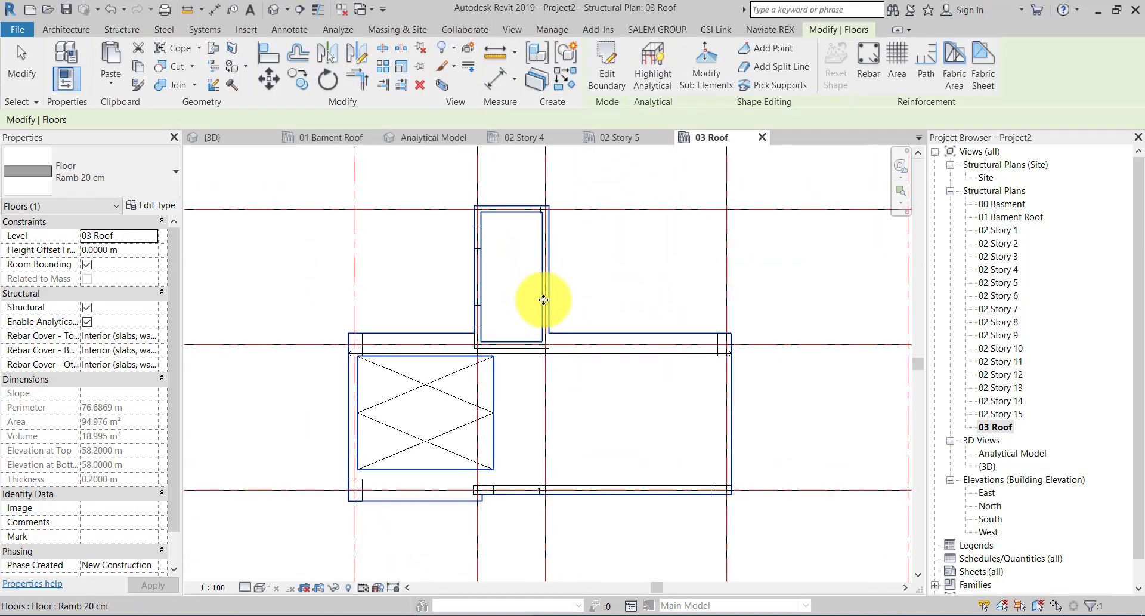
- In the {3D} view, select the shaft opening and keep its Base Constraint at 02 Story 15
left_click(237, 144)
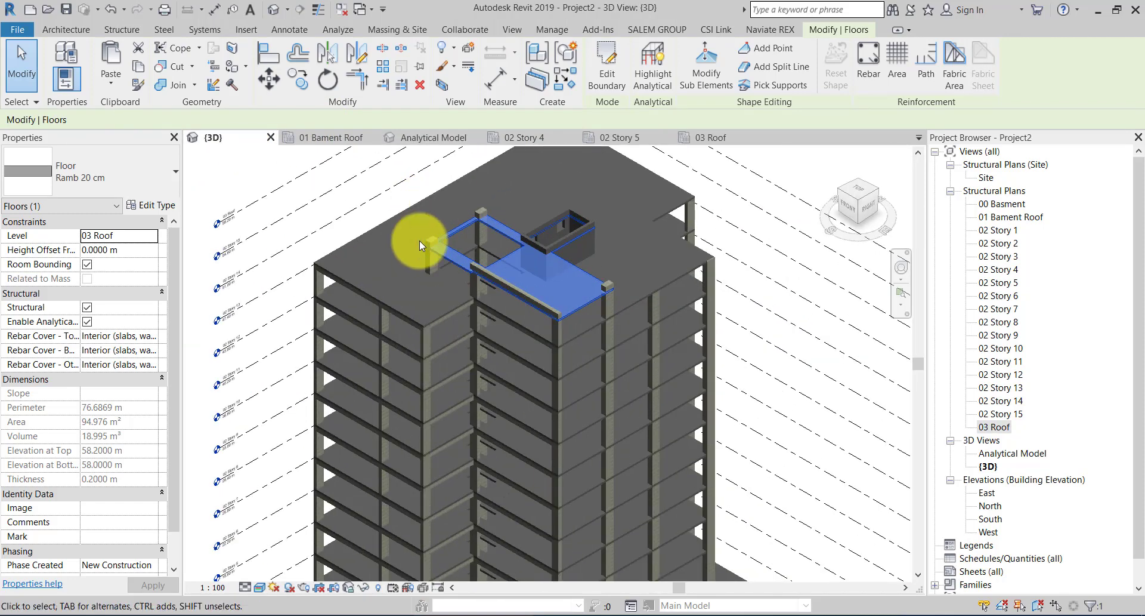
left_click(467, 282)
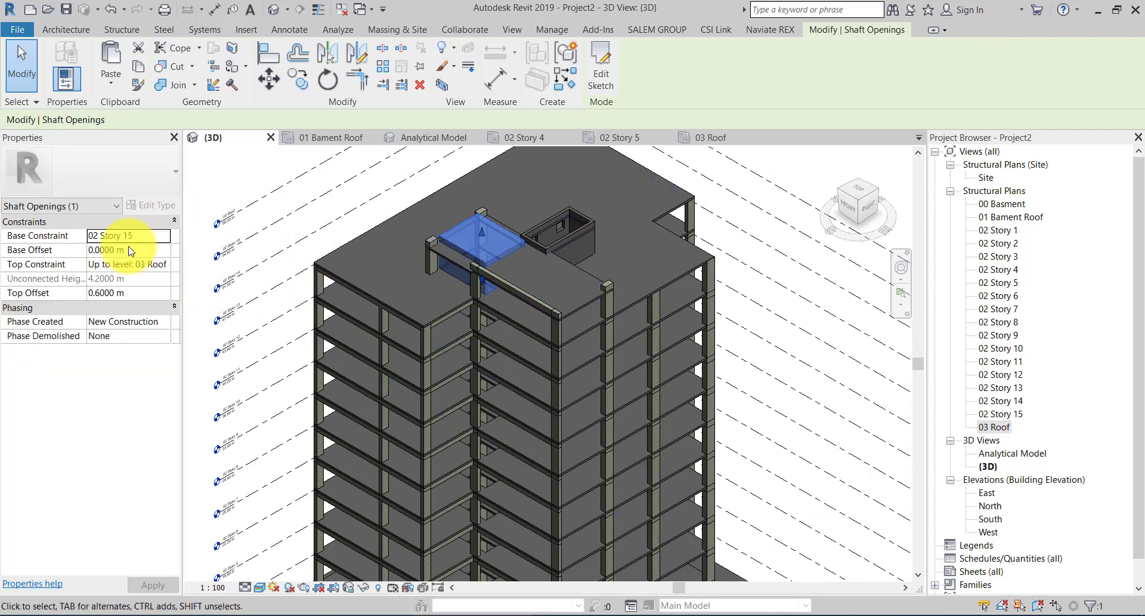
left_click(166, 236)
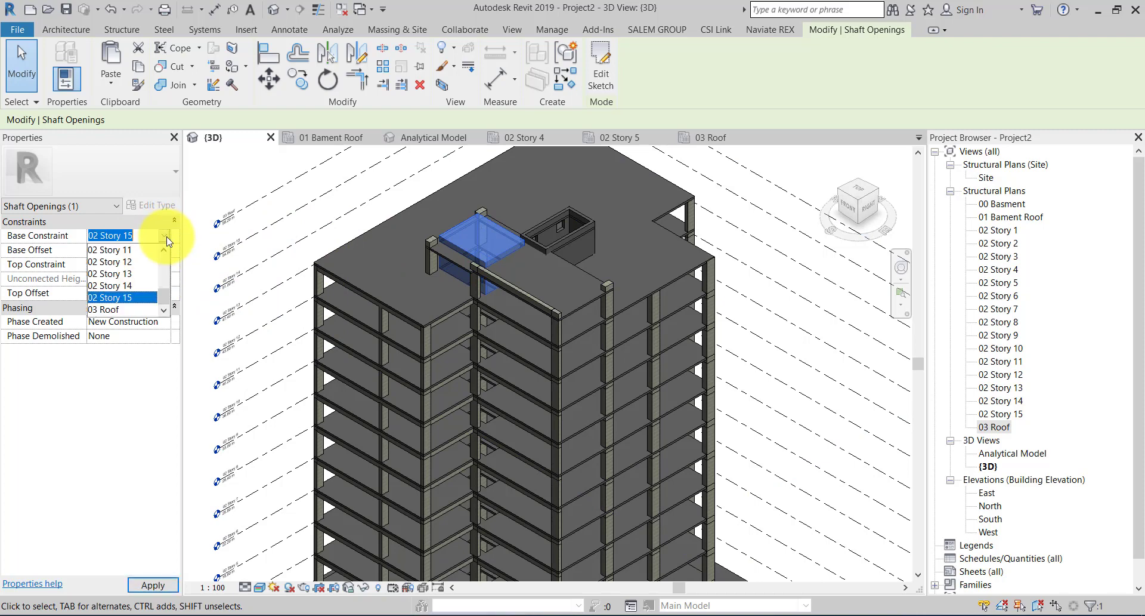
left_click(166, 236)
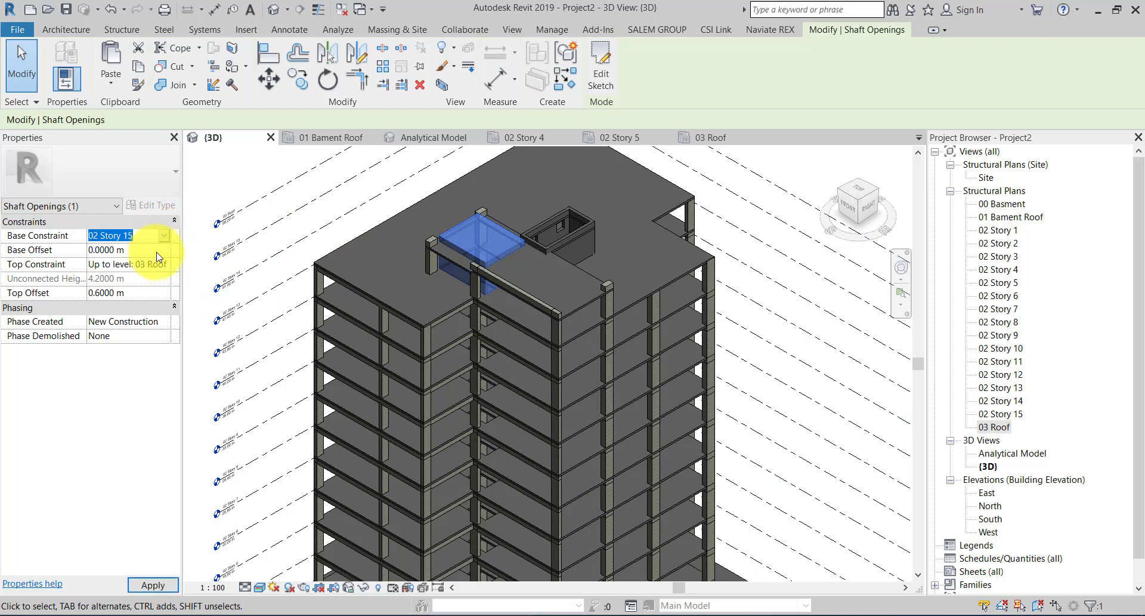
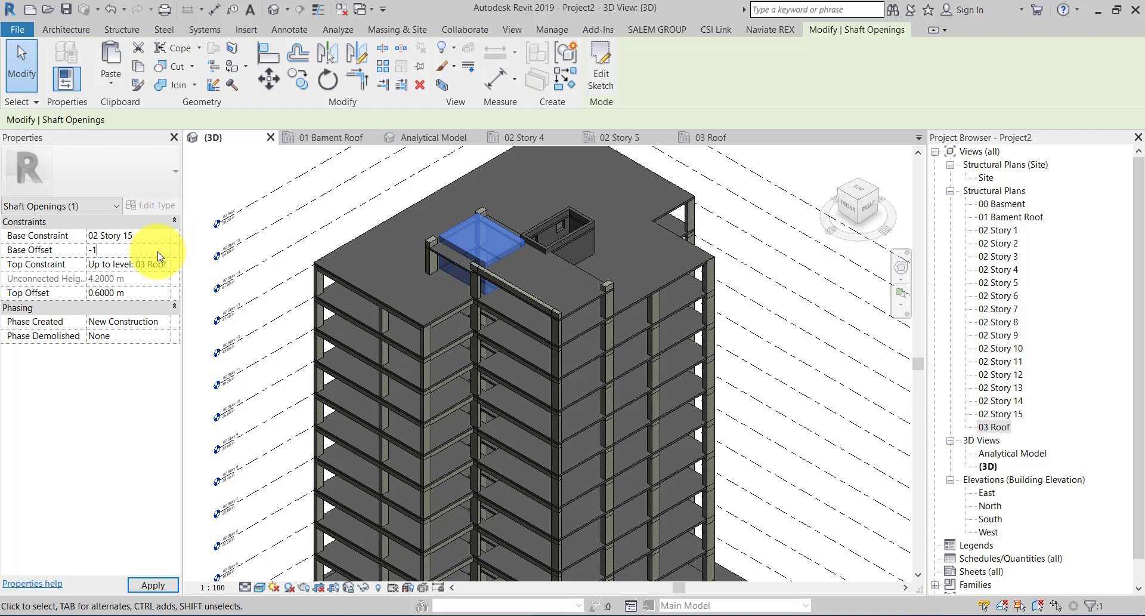
- Set the core shaft opening's Base Offset and Top Offset to 0
left_click(296, 192)
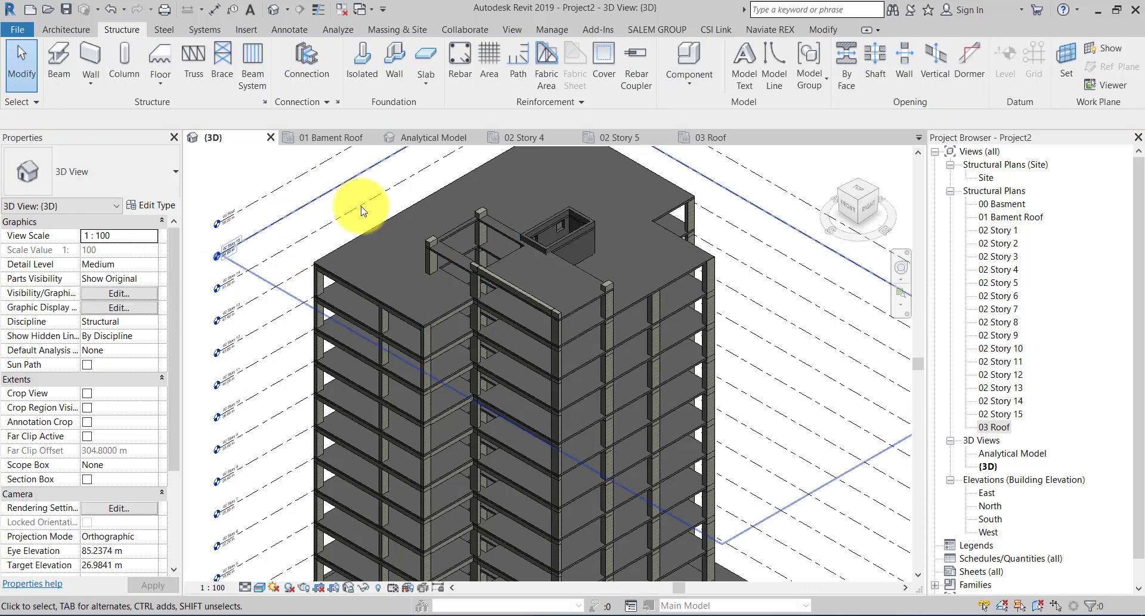
scroll(492, 250, "up", 2)
scroll(472, 287, "up", 1)
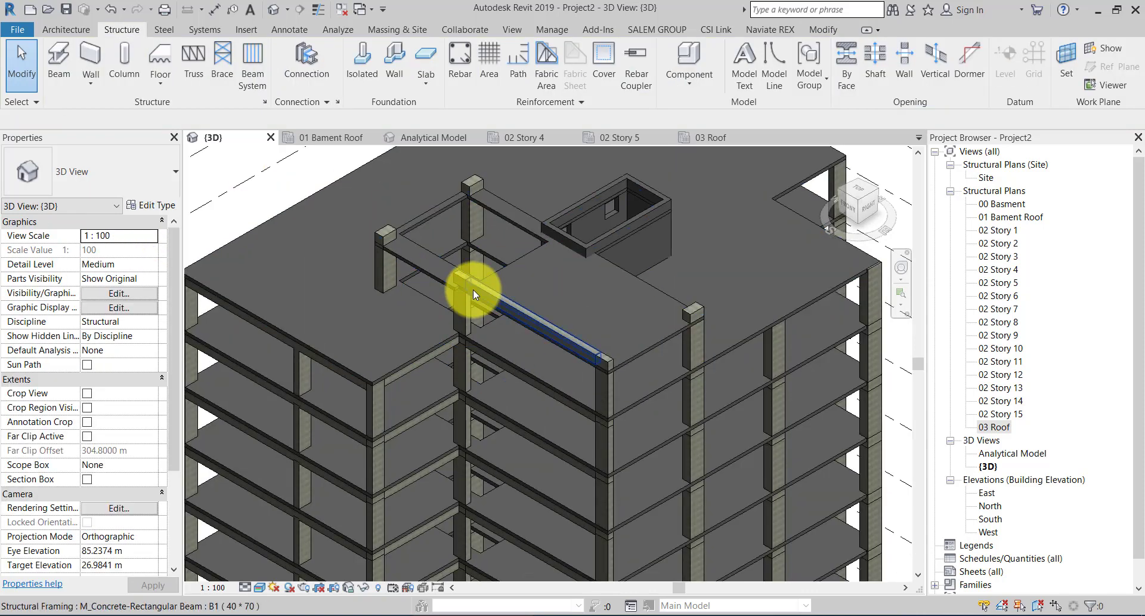
left_click(445, 249)
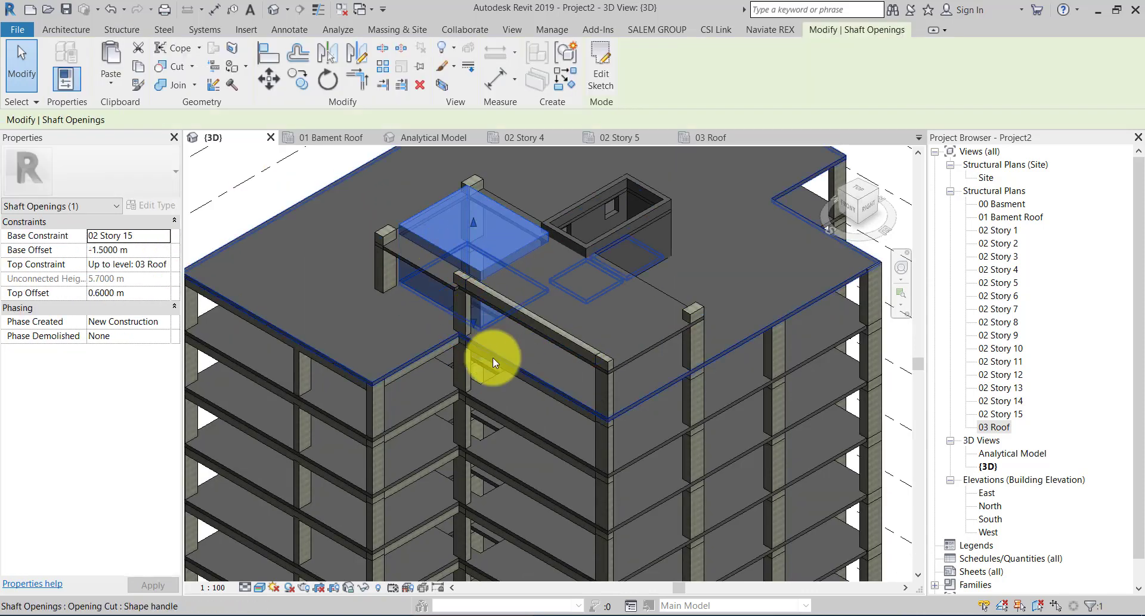
scroll(474, 317, "down", 2)
scroll(474, 316, "down", 1)
scroll(486, 352, "down", 1)
mouse_move(494, 384)
middle_mouse_down("shift")
mouse_move(530, 276)
mouse_move(581, 220)
mouse_move(537, 299)
mouse_move(589, 313)
mouse_move(583, 276)
mouse_move(601, 243)
mouse_move(632, 232)
middle_mouse_up("shift")
scroll(542, 263, "up", 3)
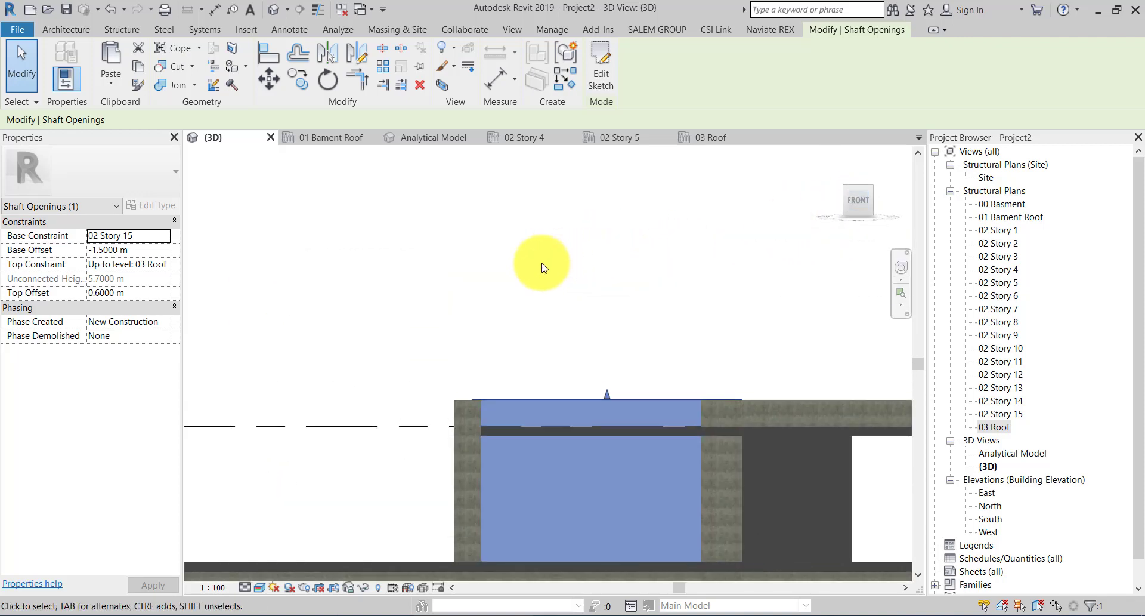
scroll(585, 320, "up", 2)
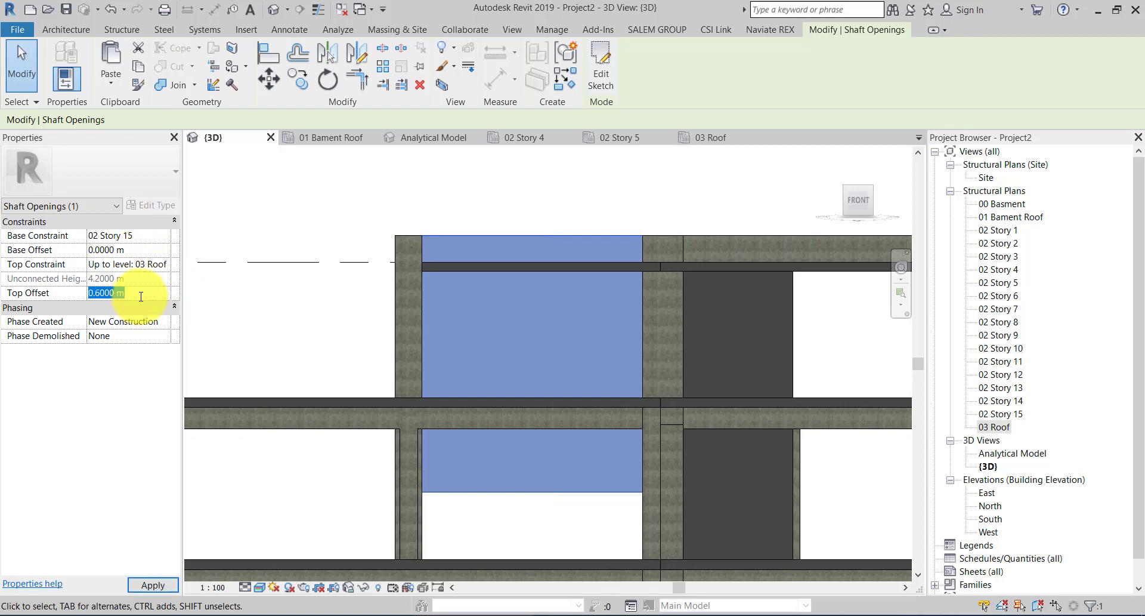
type("0")
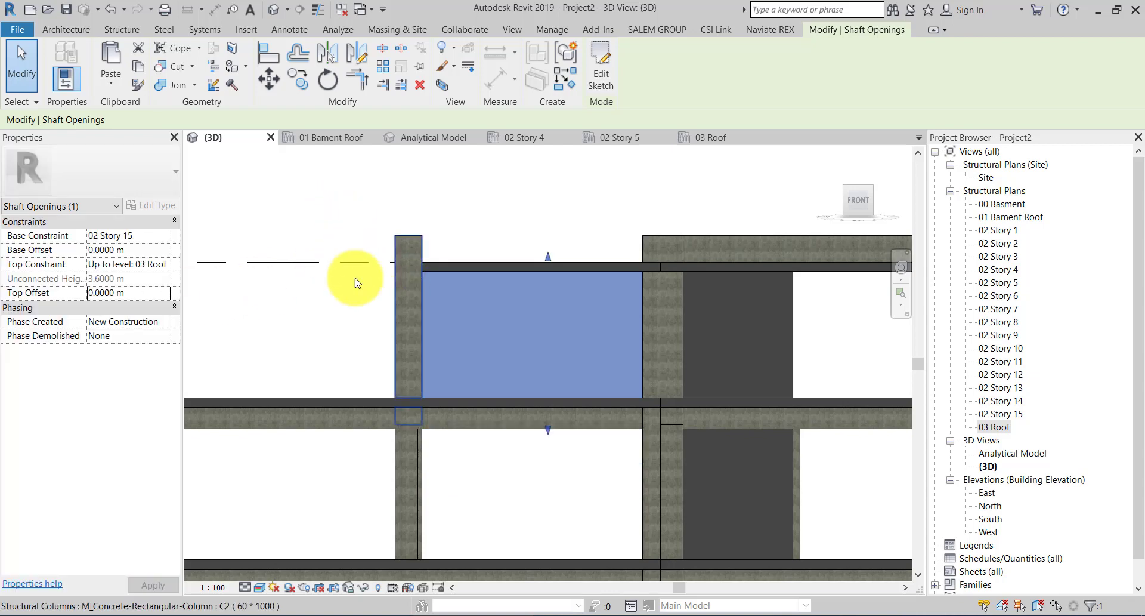
- Drag the shaft's top down so it stops -0.34 m below 03 Roof, under the slab
scroll(294, 249, "down", 2)
scroll(448, 345, "up", 1)
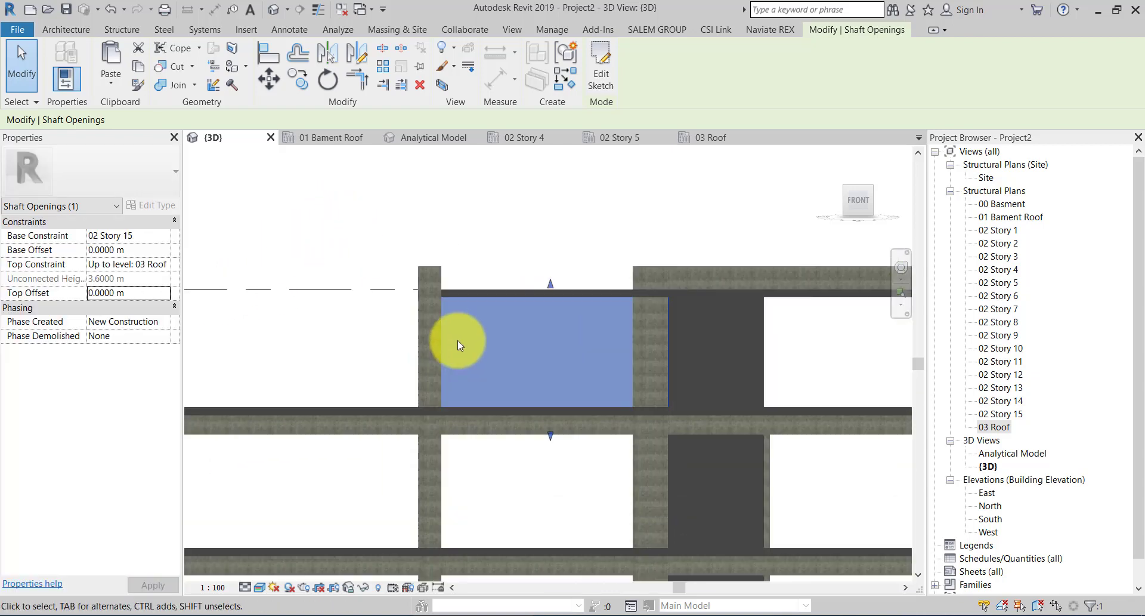
scroll(544, 293, "up", 2)
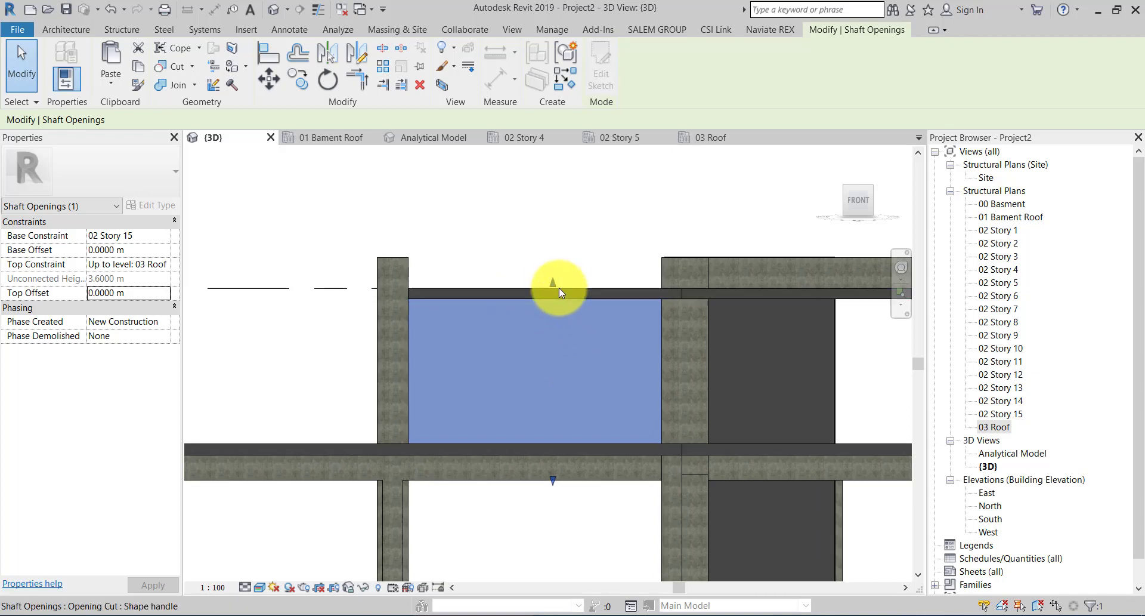
left_click_drag(553, 283, 555, 314)
scroll(554, 311, "up", 3)
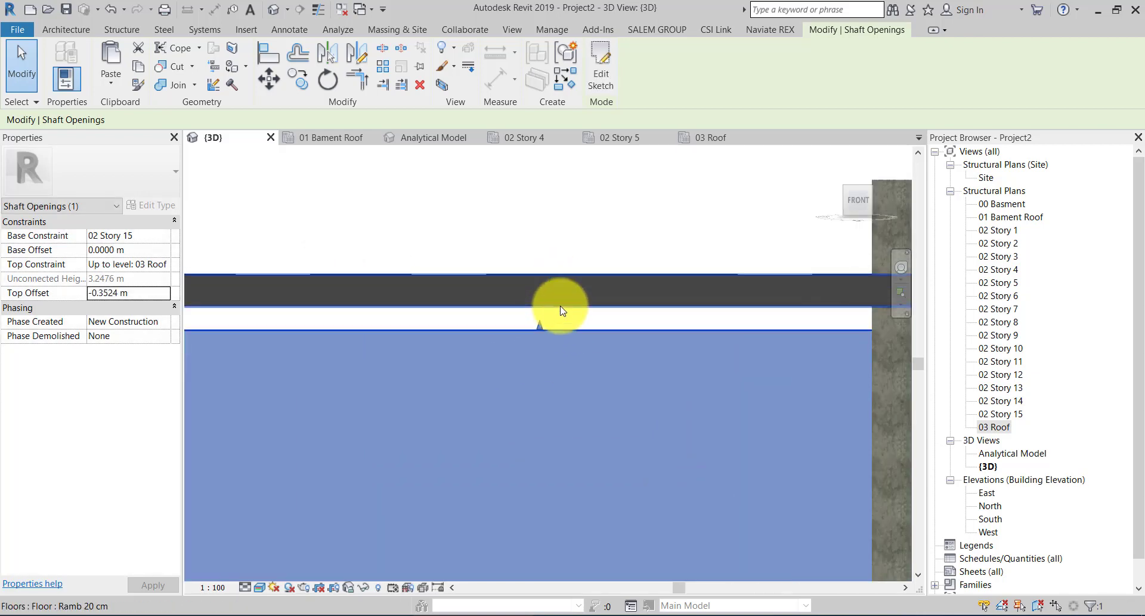
scroll(530, 332, "up", 2)
left_click_drag(511, 360, 512, 305)
- Return to the home 3D view, inspect the core roof slab, then open 01 Bament Roof
key("Escape")
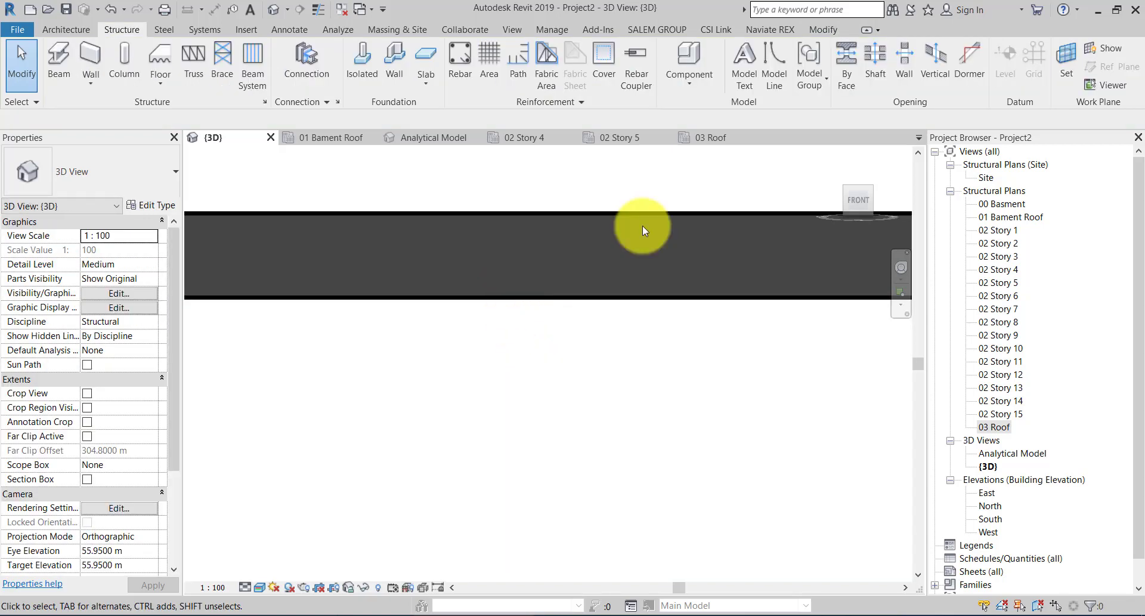
left_click(832, 157)
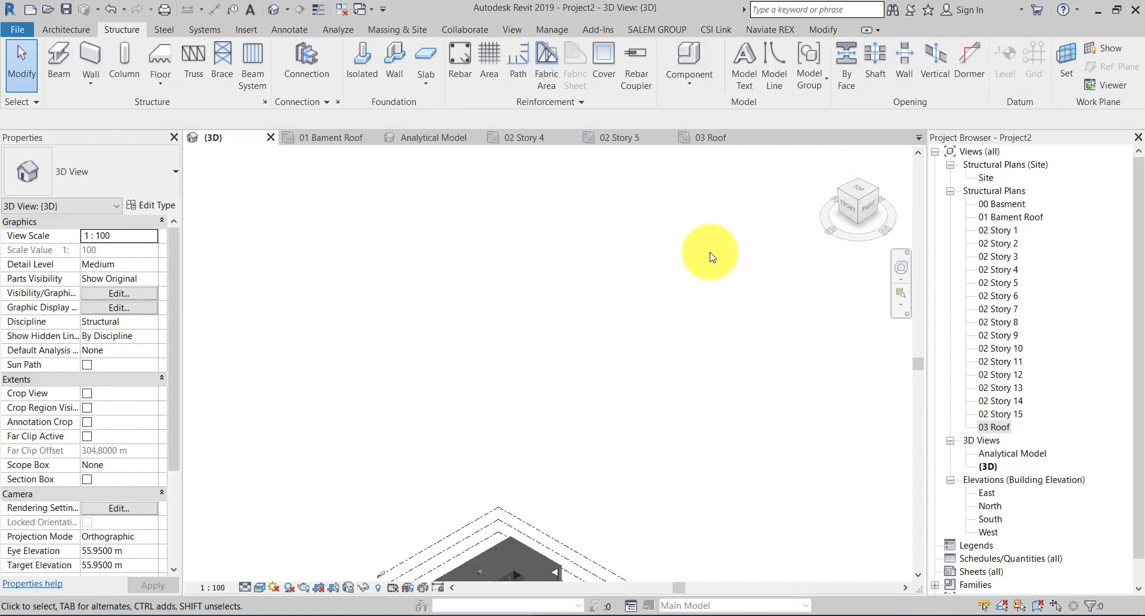
scroll(485, 267, "up", 2)
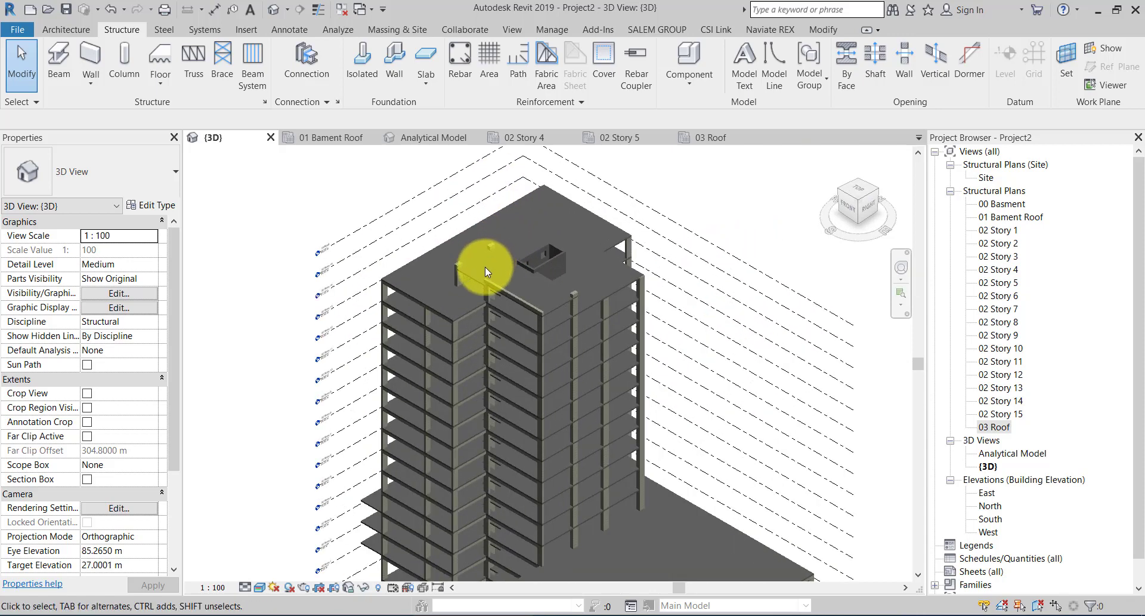
scroll(439, 267, "up", 4)
scroll(439, 267, "up", 2)
scroll(450, 353, "down", 4)
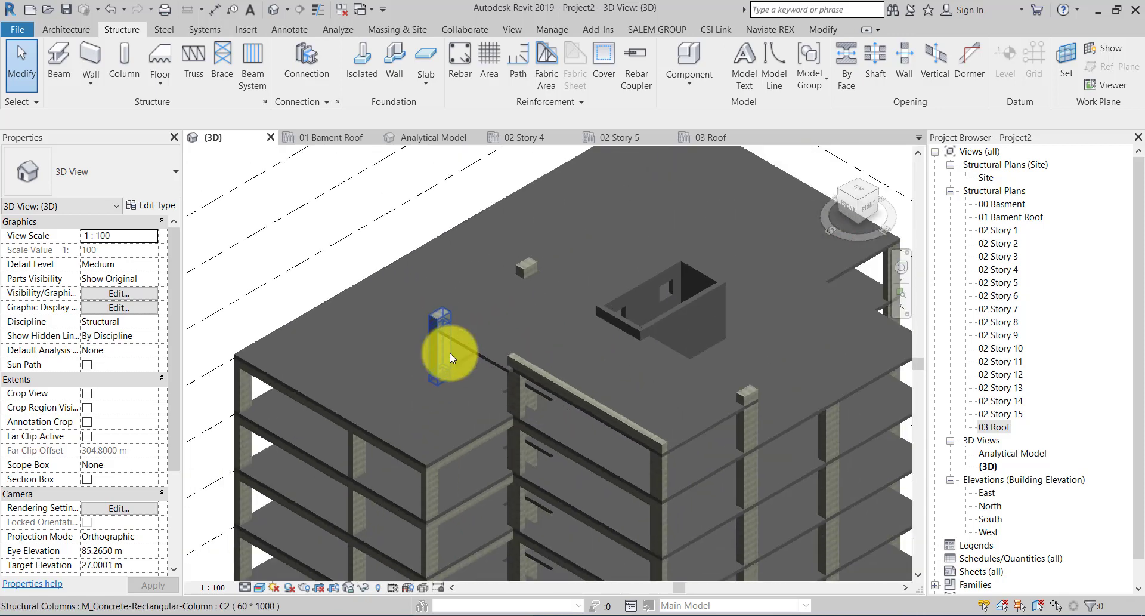
scroll(692, 453, "up", 2)
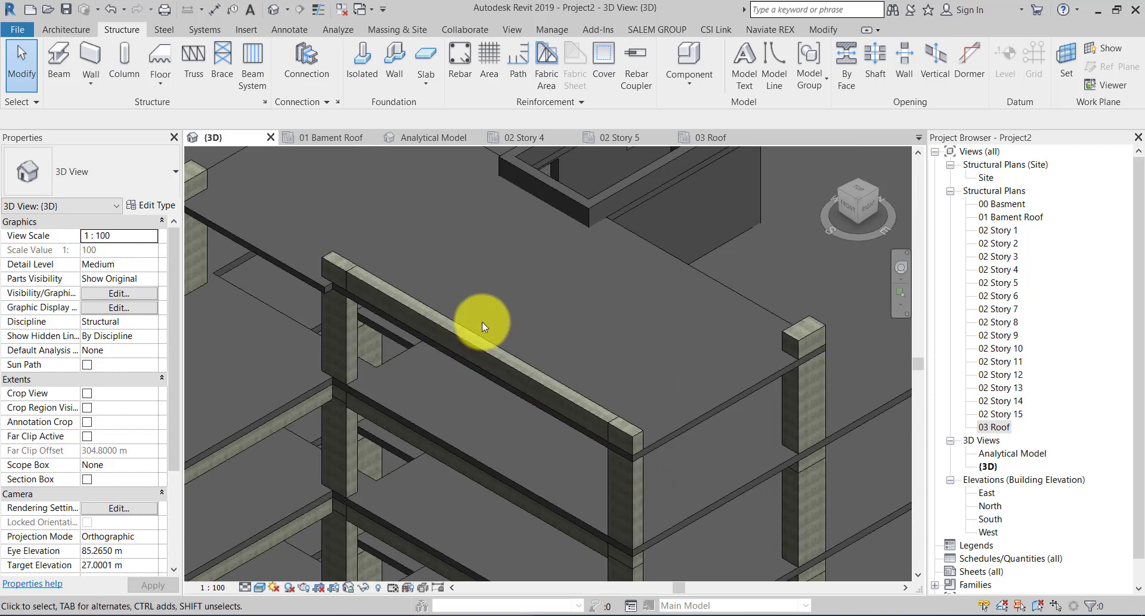
scroll(482, 321, "up", 2)
scroll(527, 399, "up", 2)
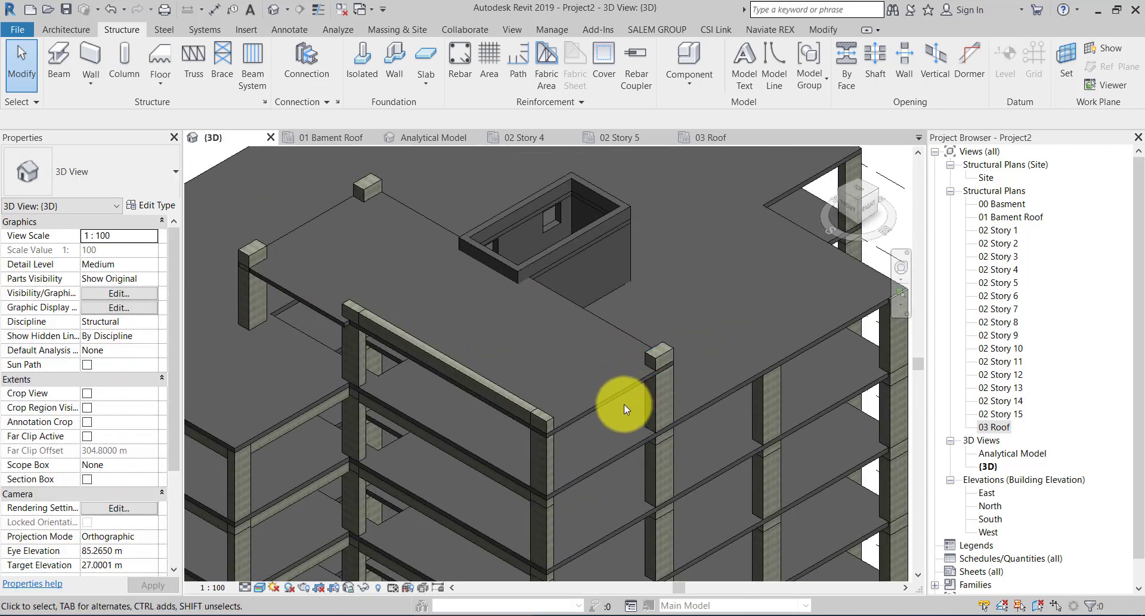
left_click(599, 400)
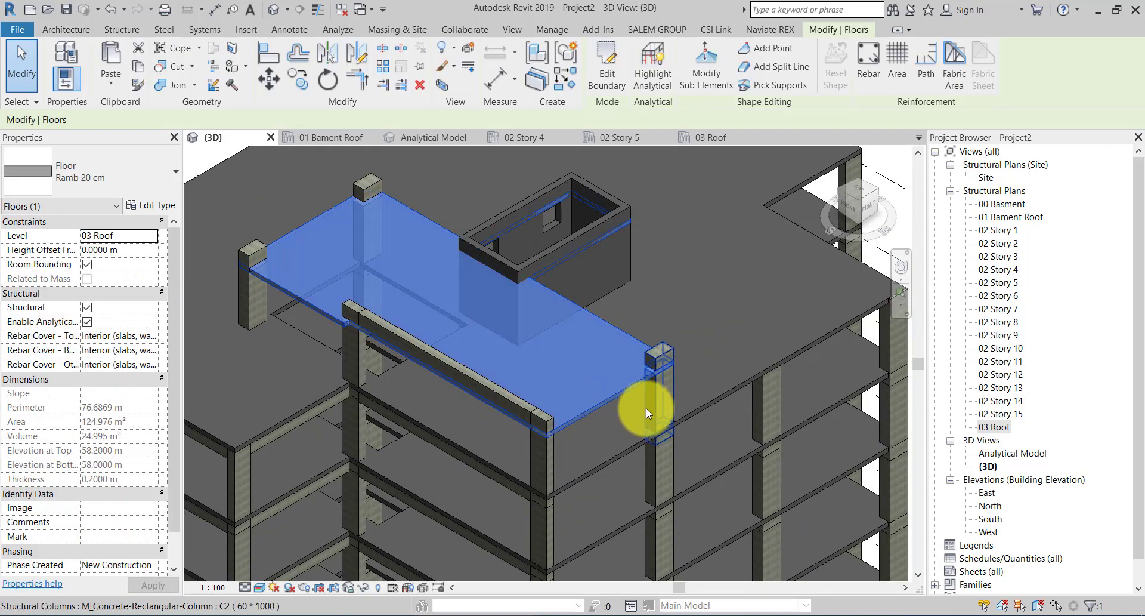
left_click(851, 213)
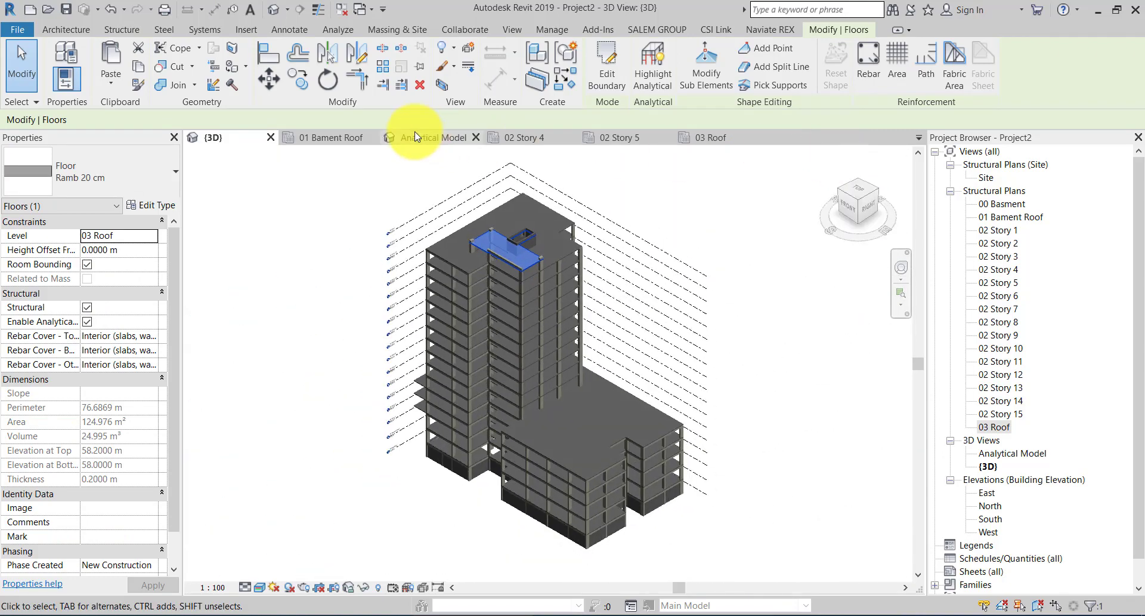
left_click(341, 136)
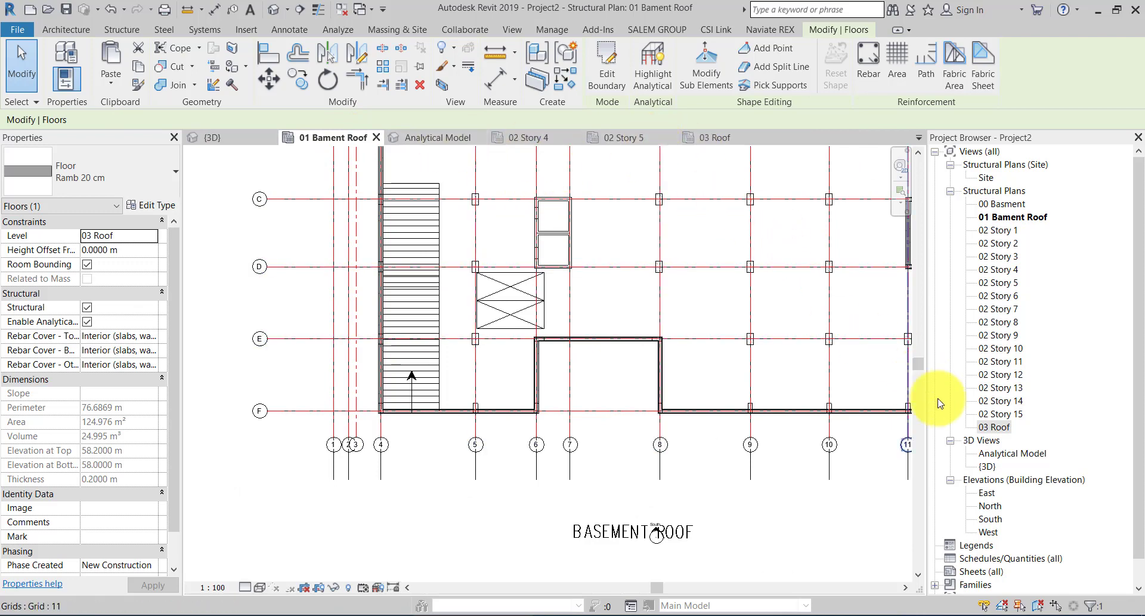
- Open the East elevation from the Project Browser
double_click(988, 493)
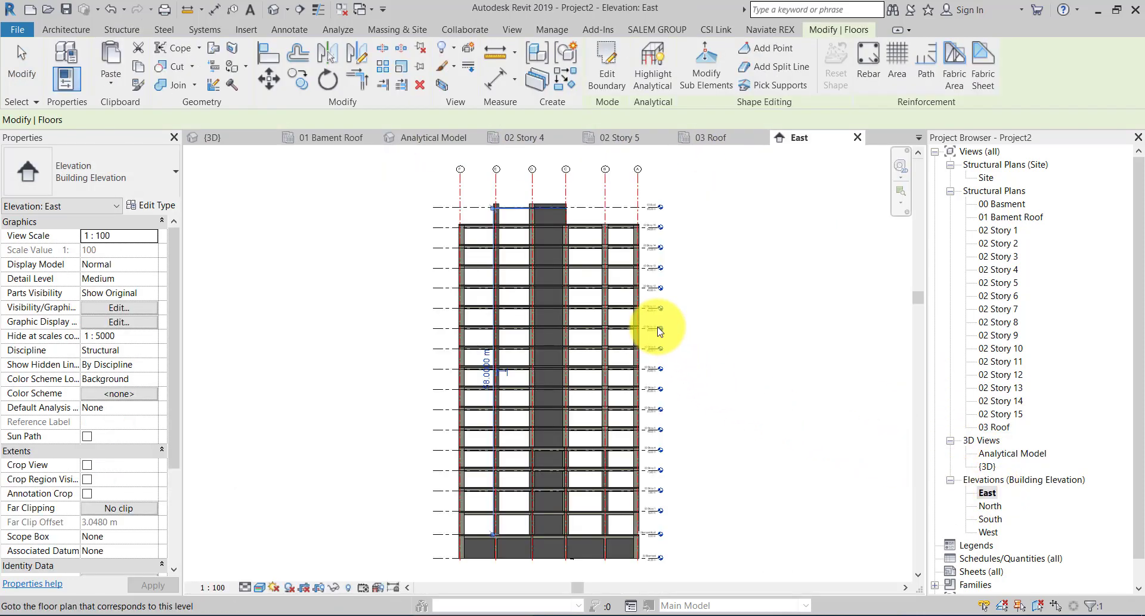
scroll(650, 206, "up", 3)
scroll(659, 203, "up", 3)
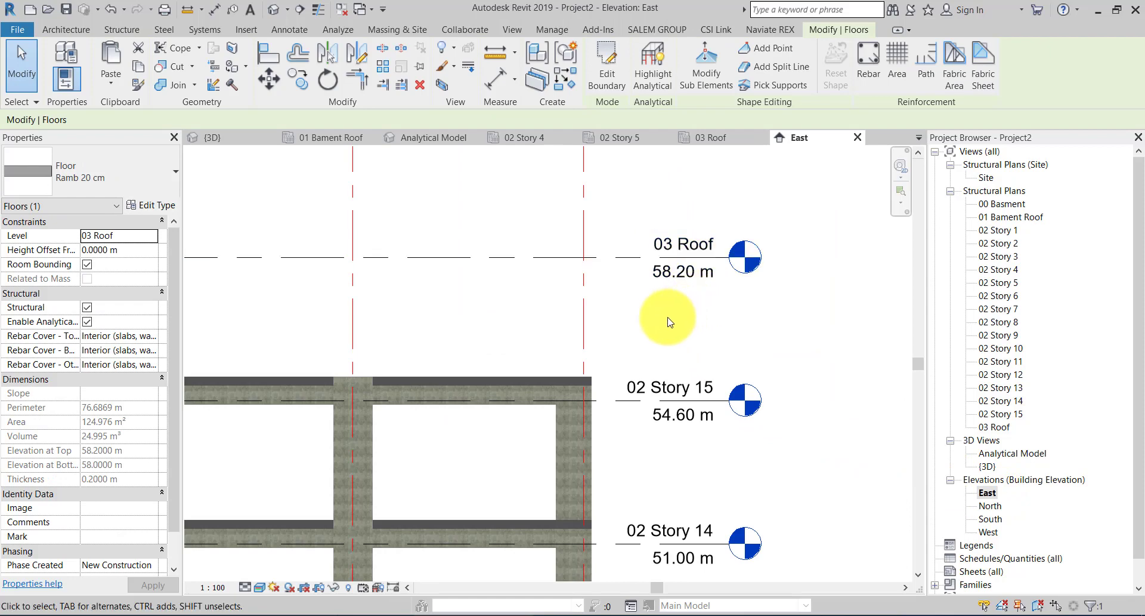
- Add a 3.60 m aligned dimension (DI) between levels 02 Story 15 and 03 Roof
key("d")
key("i")
left_click(625, 400)
left_click(650, 279)
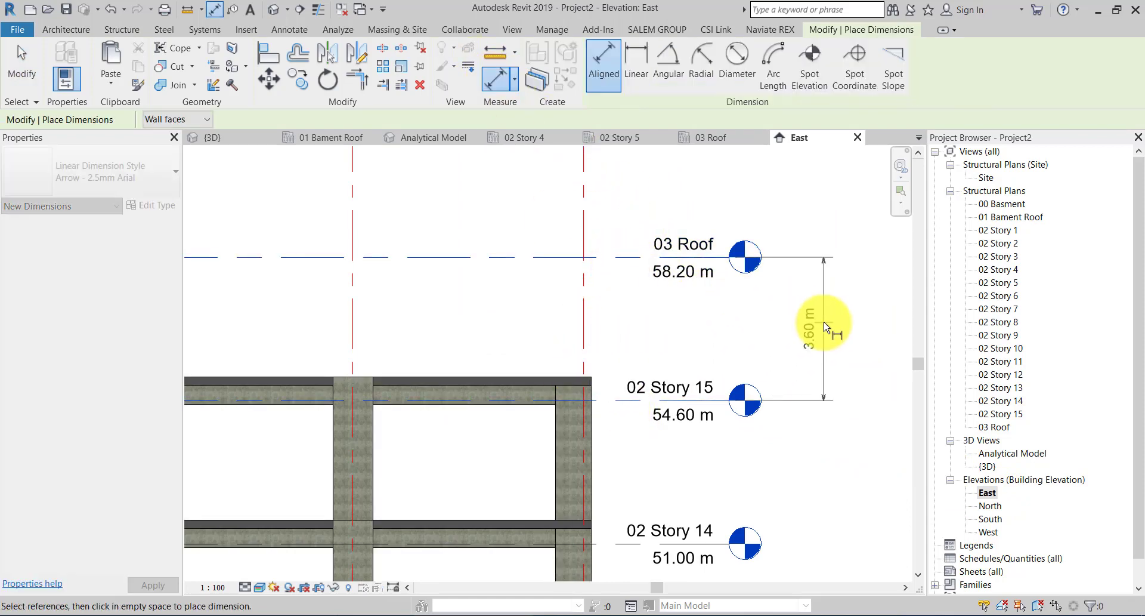
left_click(813, 321)
middle_click_drag(582, 391, 677, 383)
scroll(677, 384, "down", 1)
key("Escape")
key("Escape")
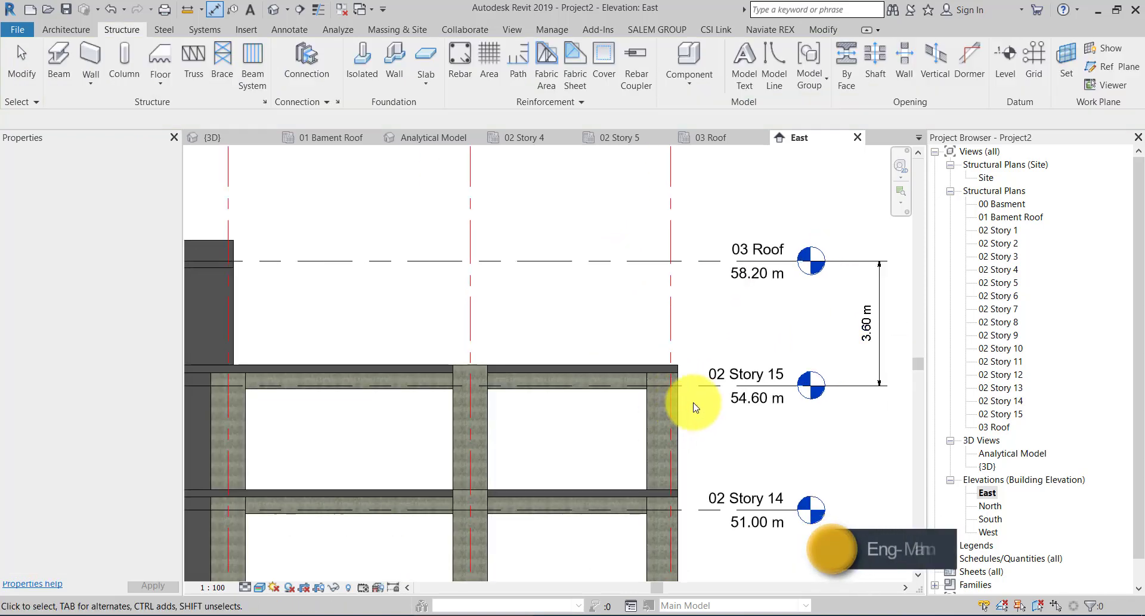
middle_click_drag(588, 524, 572, 445)
- Frame the 03 Roof level and grid heads F to C in the East elevation
scroll(571, 445, "up", 1)
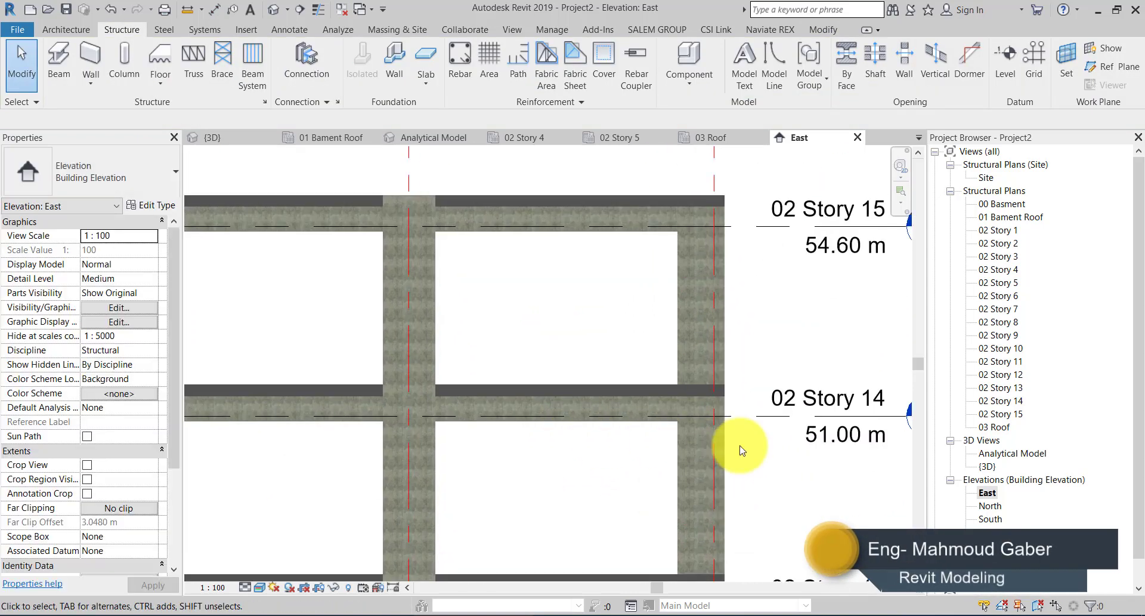
left_click(749, 421)
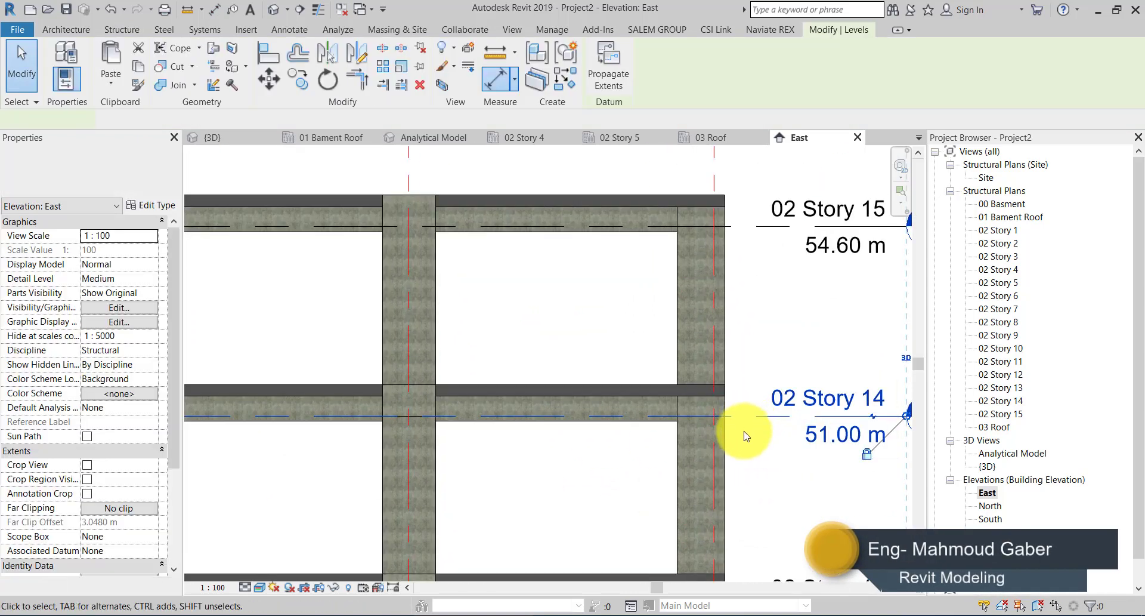
left_click(632, 454)
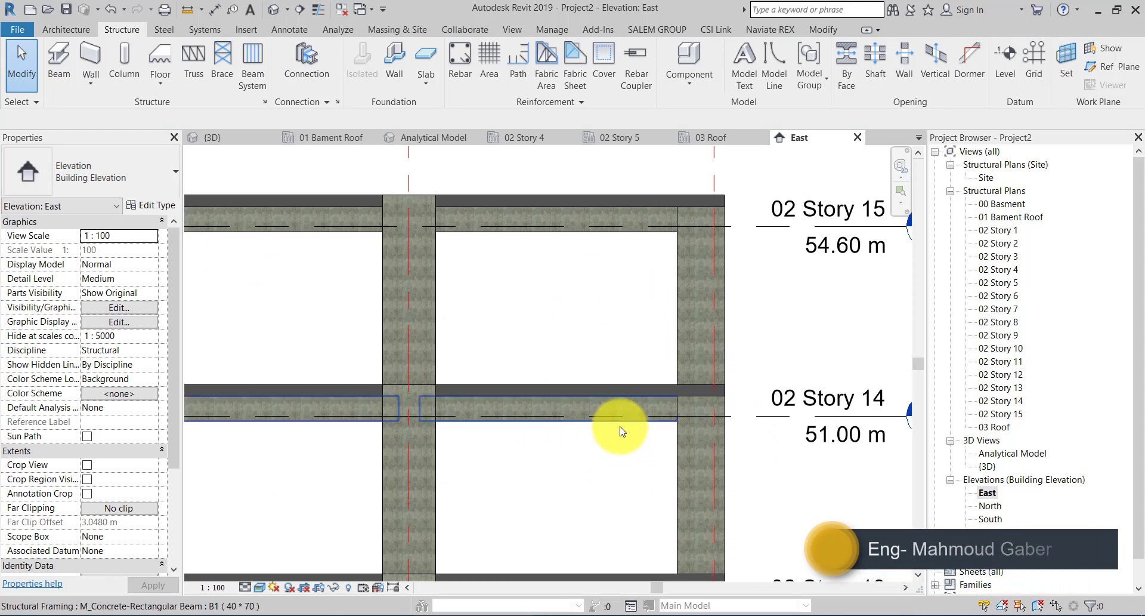
scroll(620, 430, "down", 1)
middle_click_drag(622, 324, 665, 443)
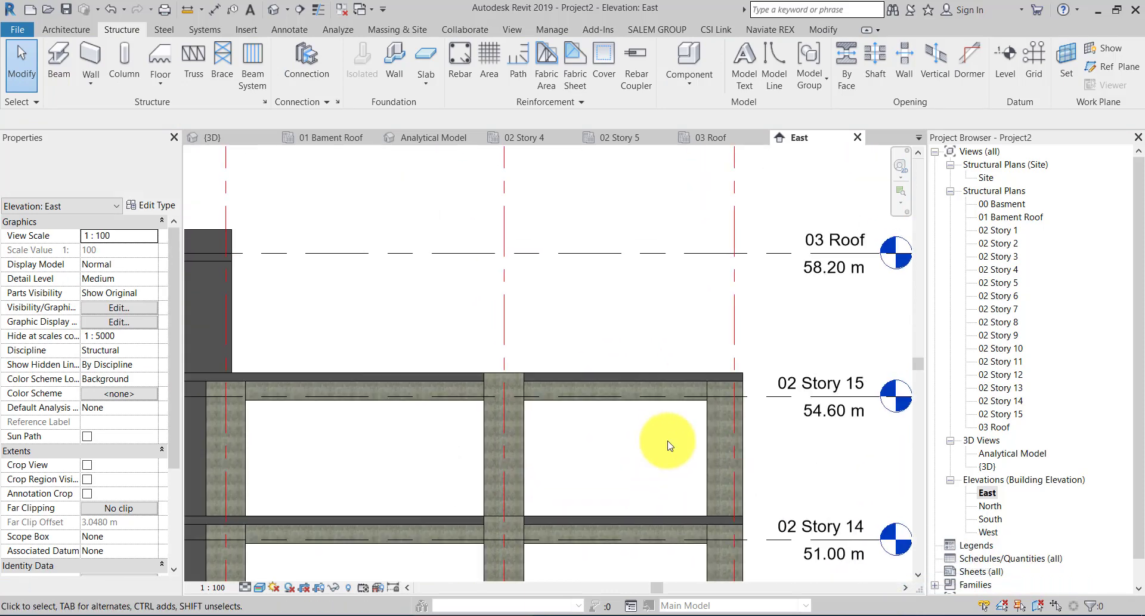
scroll(740, 400, "down", 1)
scroll(740, 400, "down", 1)
middle_click_drag(513, 389, 493, 409)
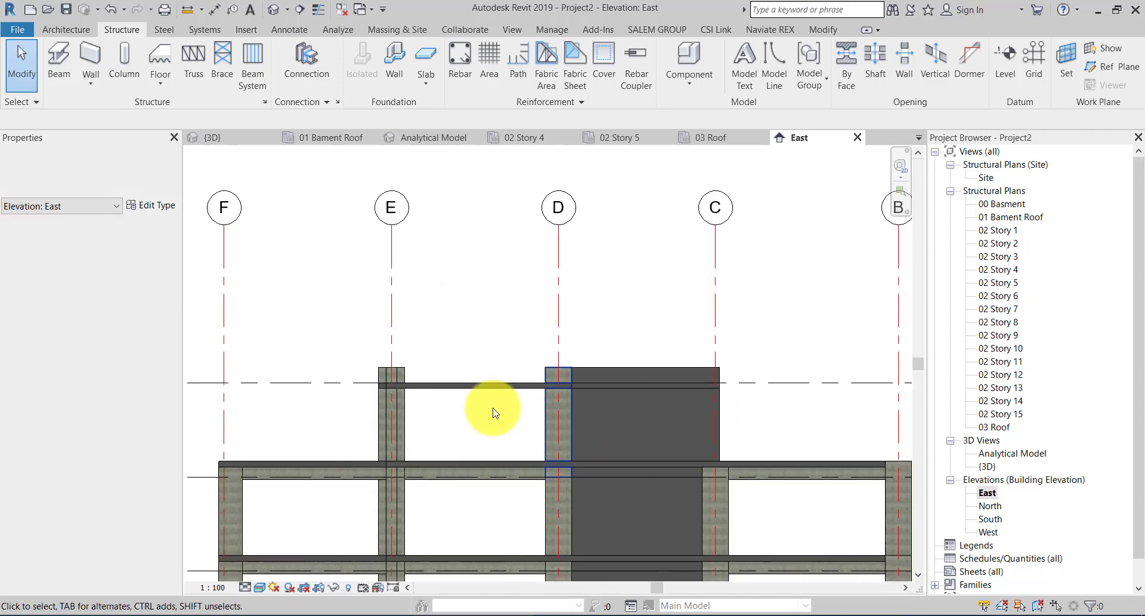
scroll(472, 415, "up", 1)
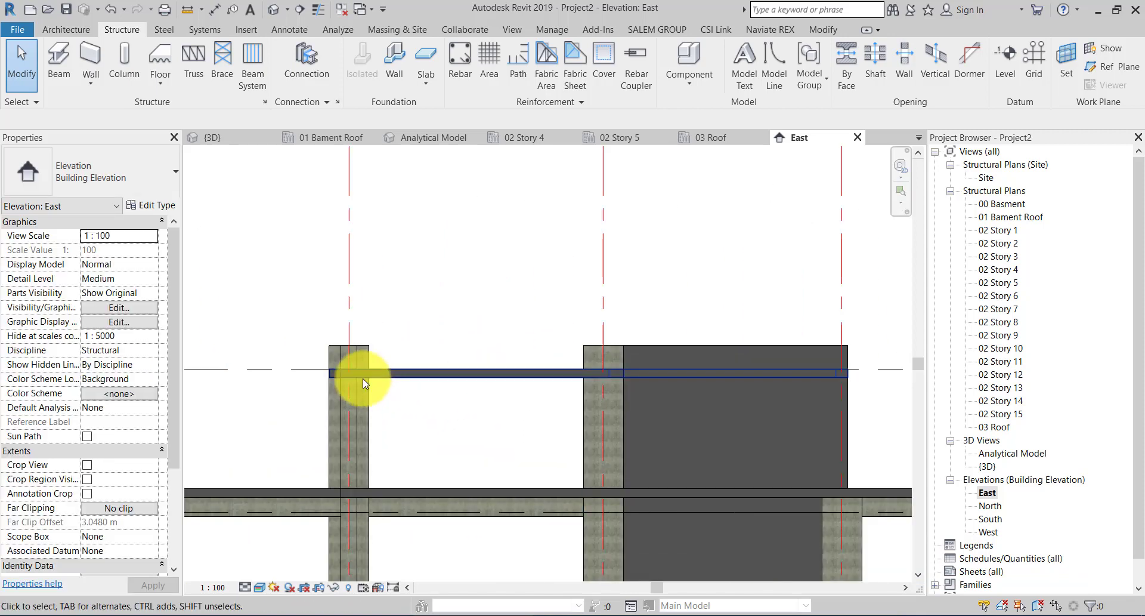
scroll(391, 385, "up", 3)
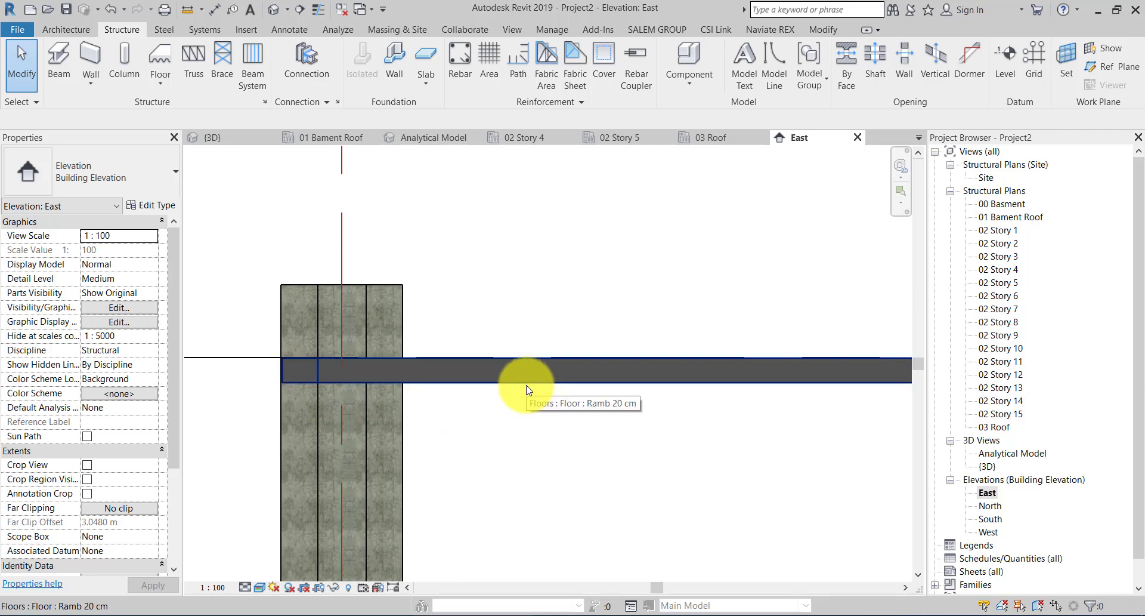
scroll(526, 389, "down", 3)
scroll(468, 340, "down", 2)
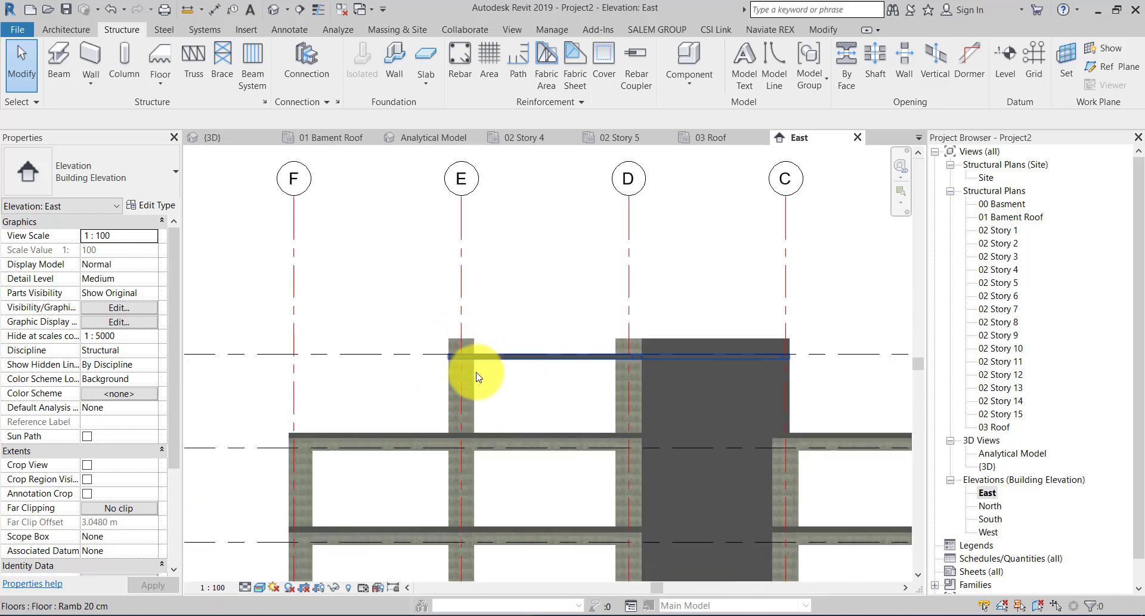
scroll(476, 375, "up", 2)
- Select the grid E column, then window-select the top story and try the category filter
left_click(473, 398)
scroll(473, 393, "down", 1)
scroll(453, 358, "down", 2)
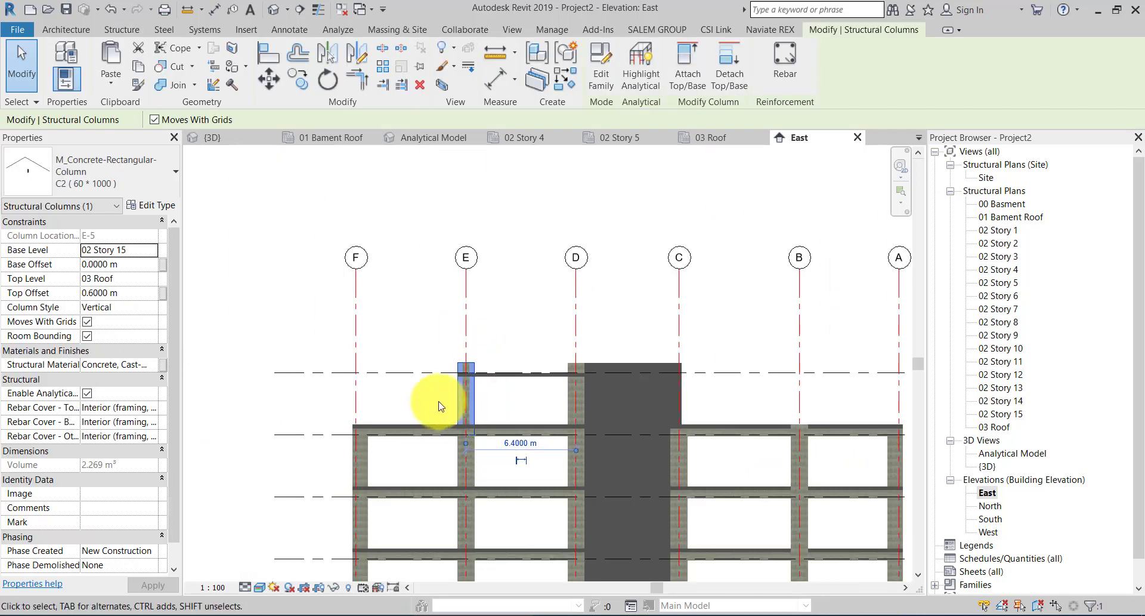
scroll(442, 409, "up", 3)
mouse_move(442, 409)
middle_mouse_down()
mouse_move(520, 429)
mouse_move(366, 440)
middle_mouse_up()
scroll(510, 417, "down", 2)
scroll(525, 486, "up", 2)
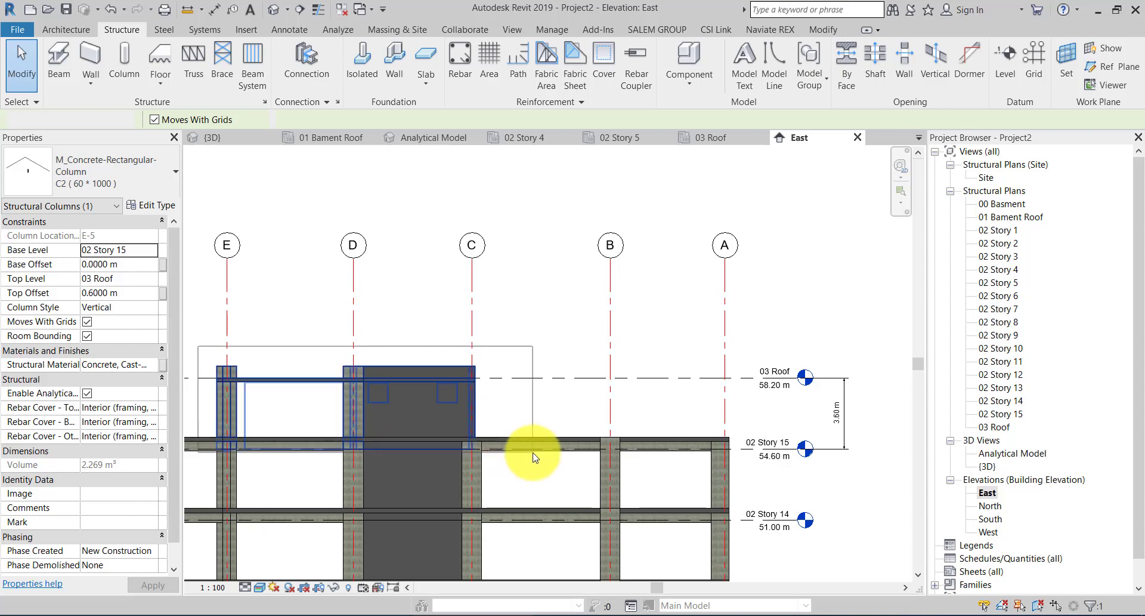
left_click_drag(405, 451, 529, 455)
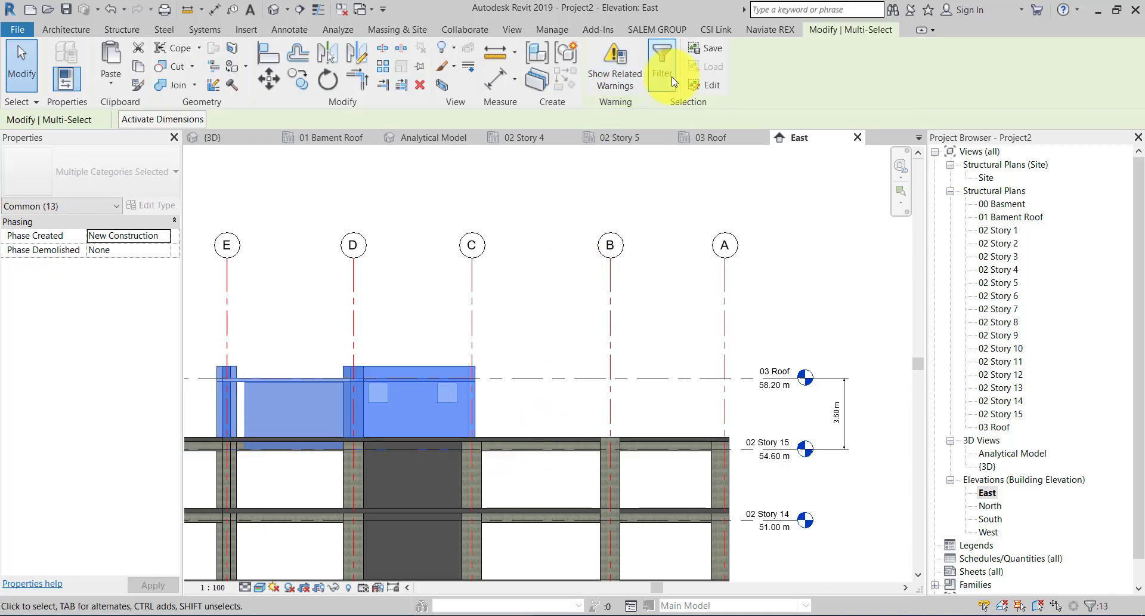
left_click(674, 82)
left_click(744, 224)
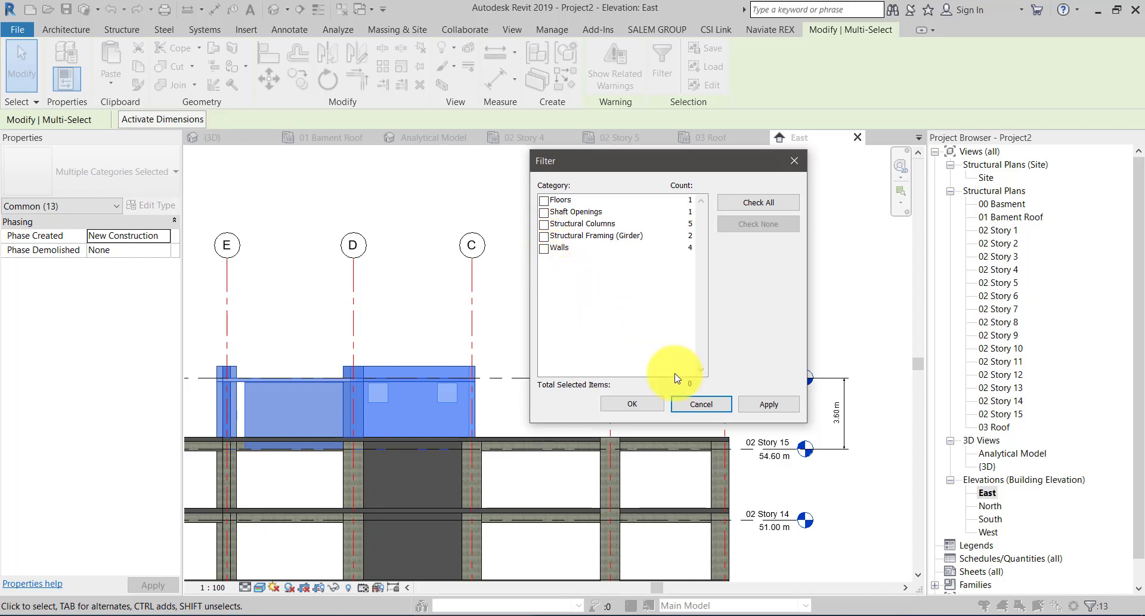
left_click(732, 406)
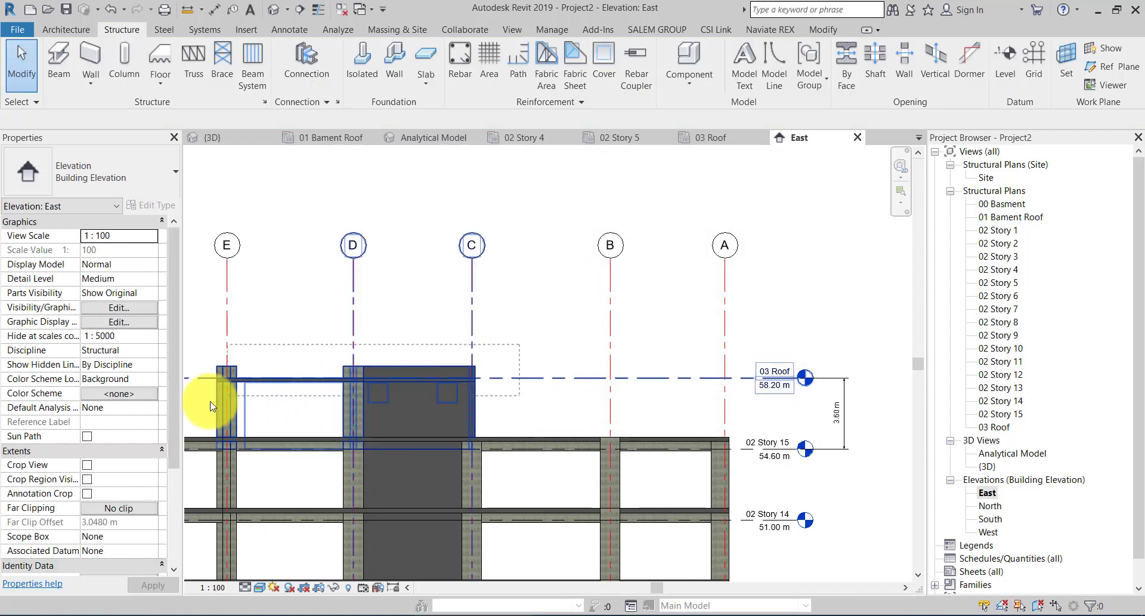
- Filter the top-story selection to the five structural columns and set their Top Offset to 0
left_click_drag(235, 399, 197, 405)
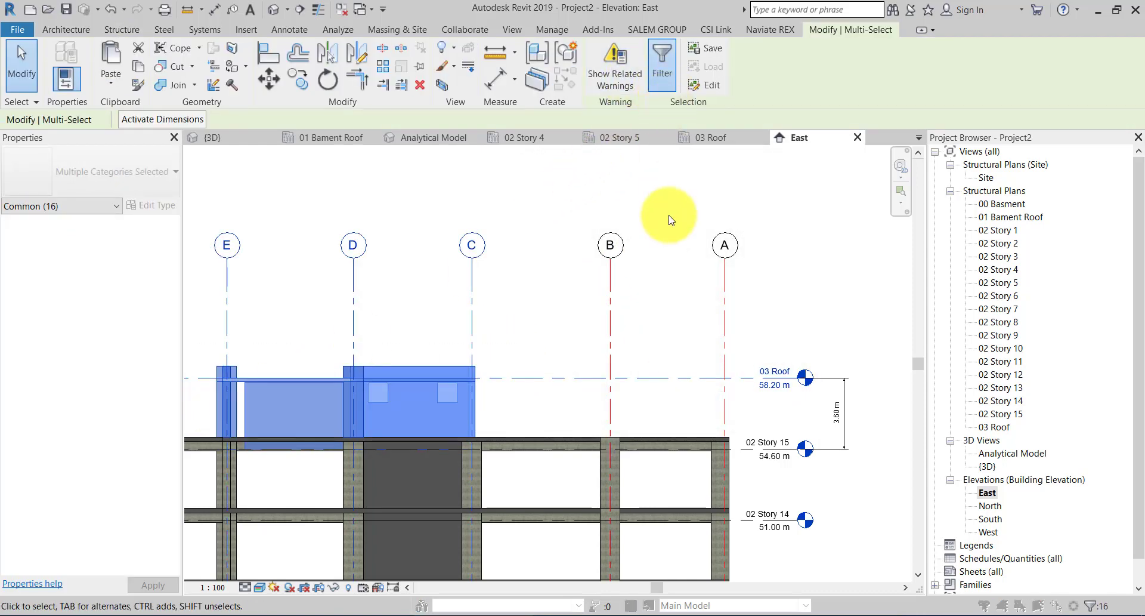
left_click(758, 224)
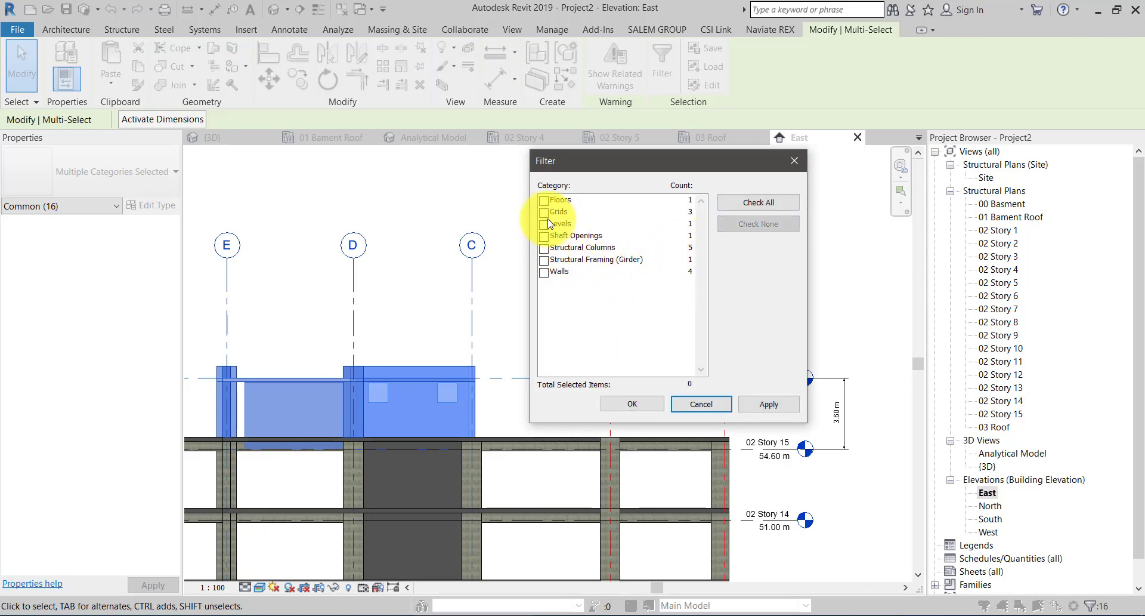
left_click(633, 405)
mouse_move(575, 404)
middle_mouse_down()
mouse_move(634, 391)
mouse_move(749, 403)
middle_mouse_up()
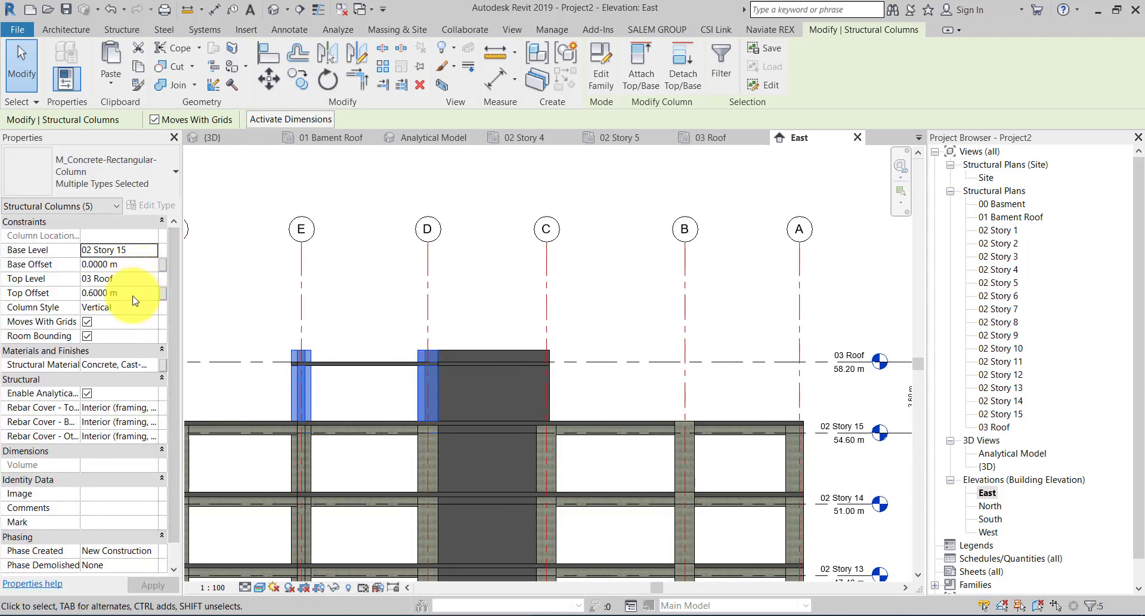
type("0")
type(".0000 m")
key("Return")
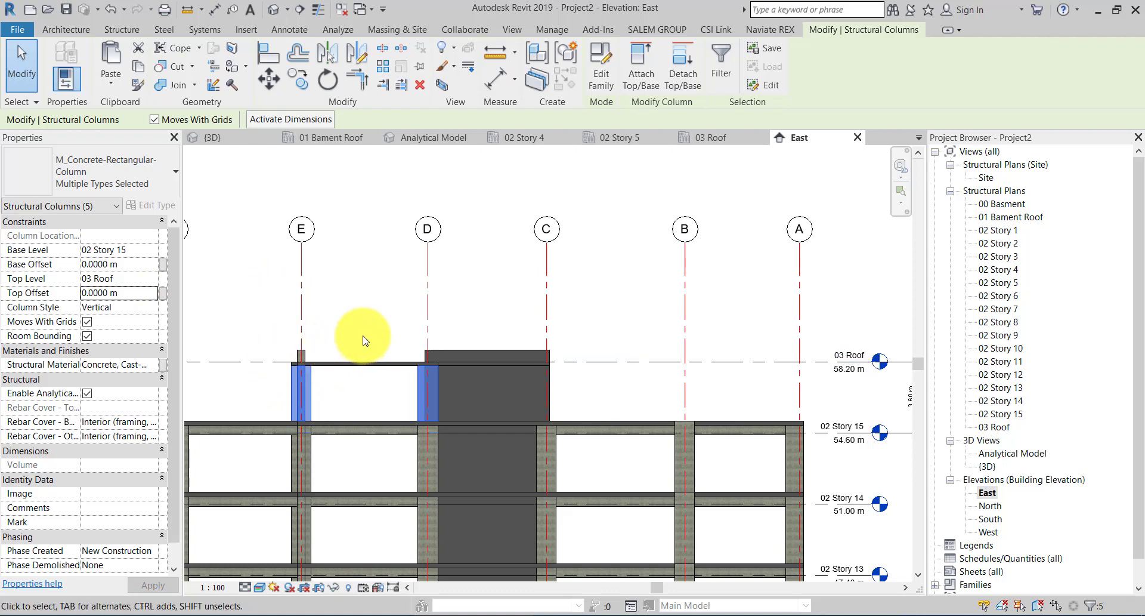
key("Escape")
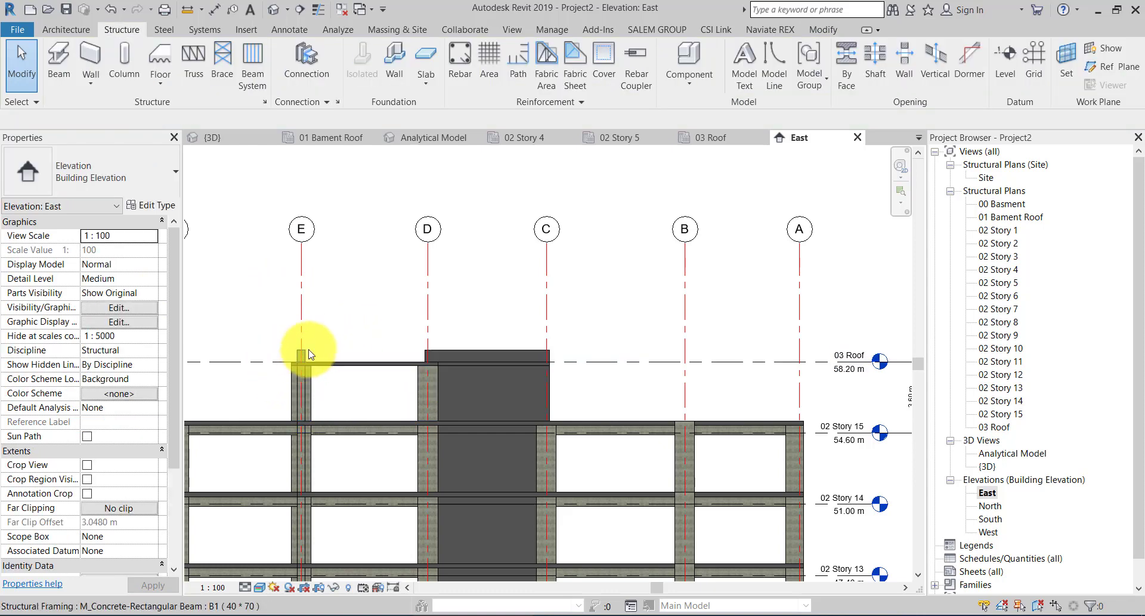
scroll(309, 353, "up", 2)
scroll(307, 351, "up", 5)
- Set the B1 (40 × 70) beam's start and end level offsets at grid E to 0 and apply
left_click(354, 356)
type("0")
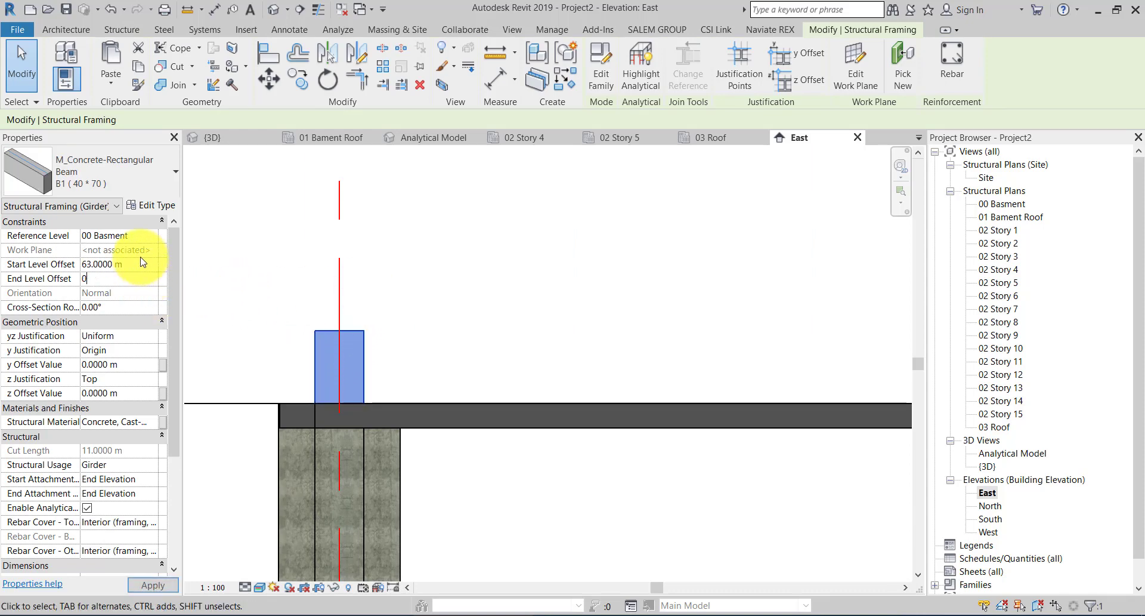
key("Return")
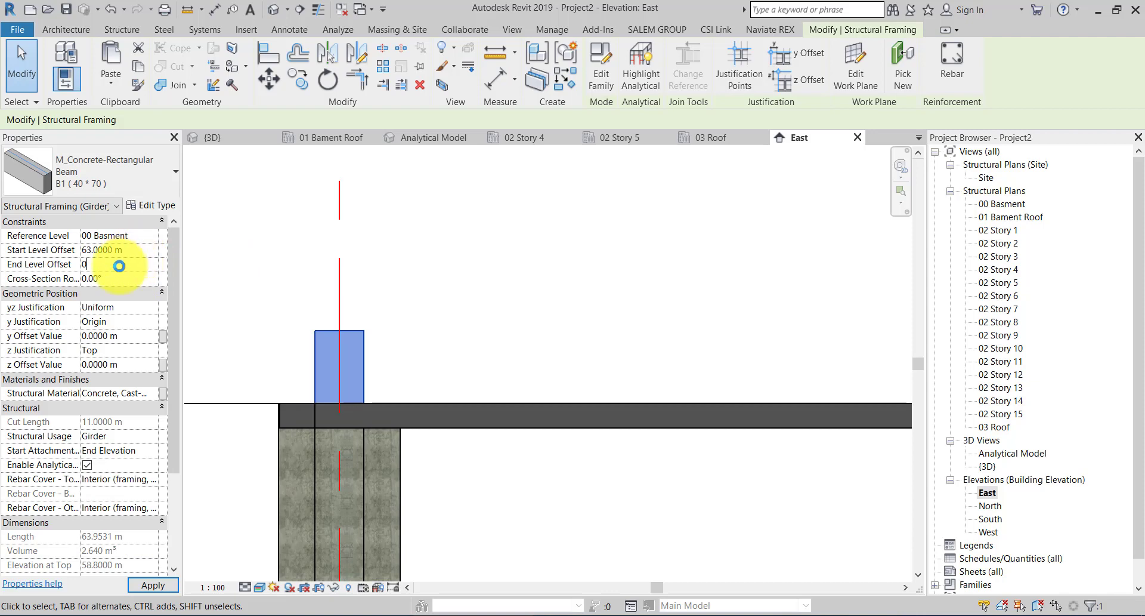
left_click(668, 363)
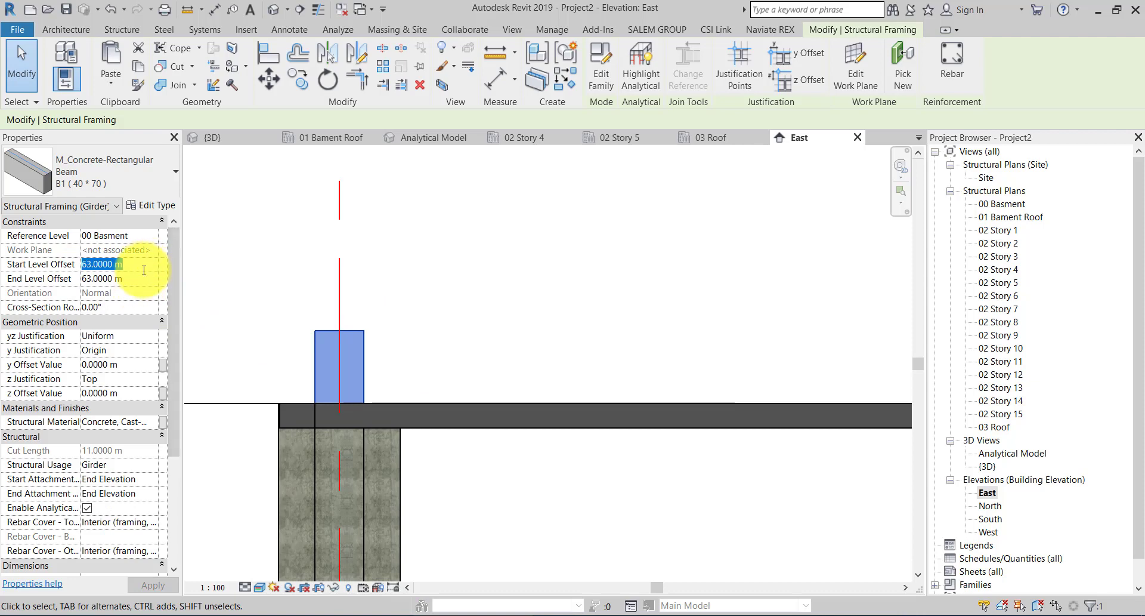
type(".0000 m")
key("Return")
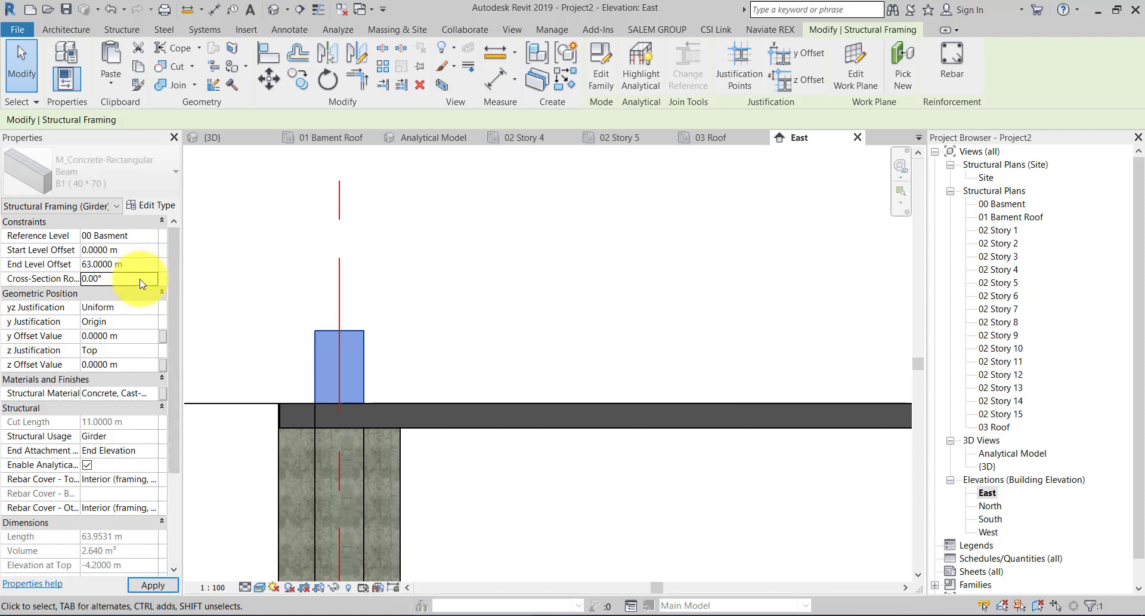
left_click(371, 280)
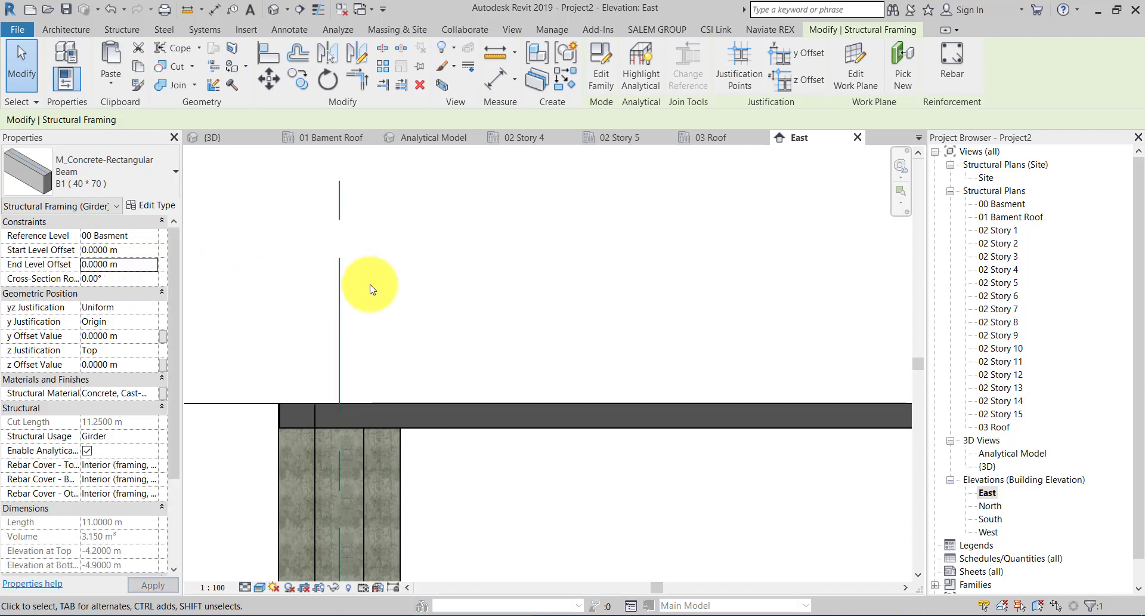
middle_click_drag(473, 386, 593, 318)
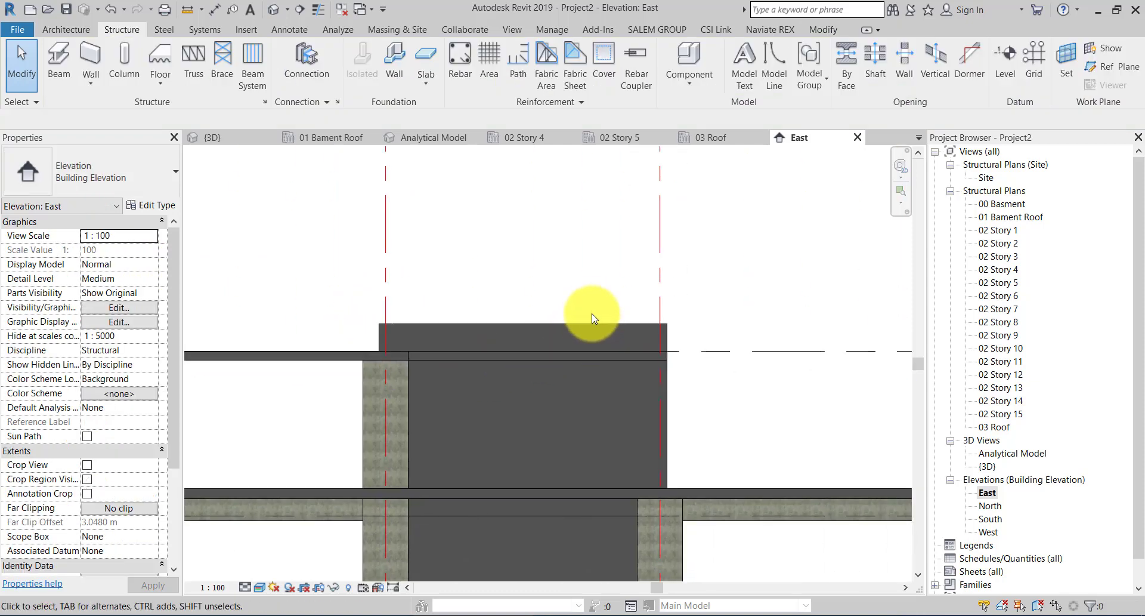
- Apply a 0 top offset to the selected core walls and try reselecting the wall stubs above the roof
left_click(580, 330)
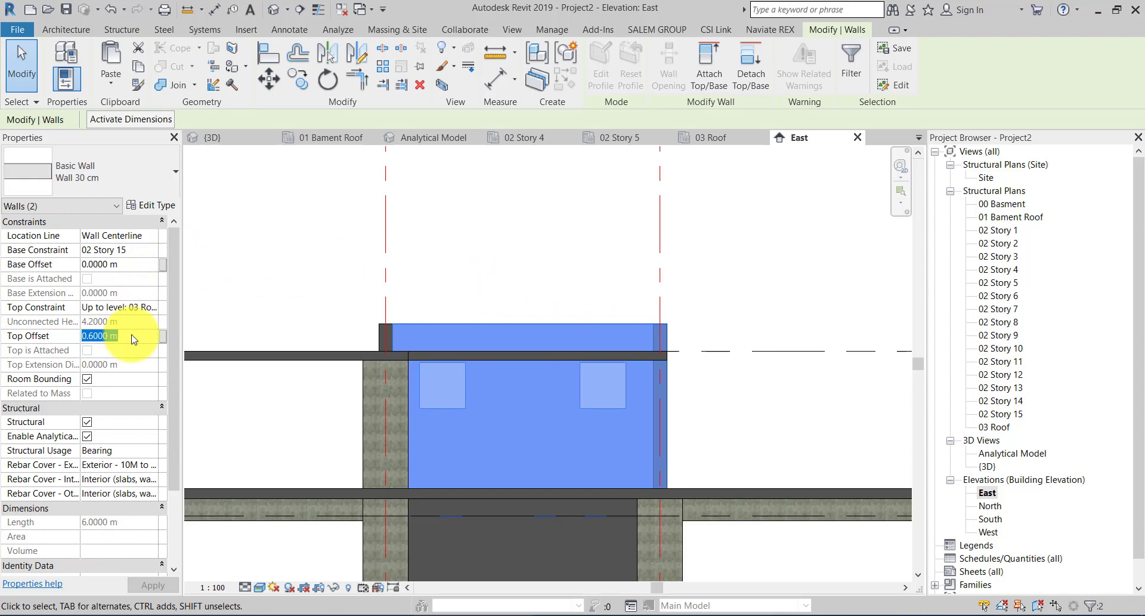
type("0")
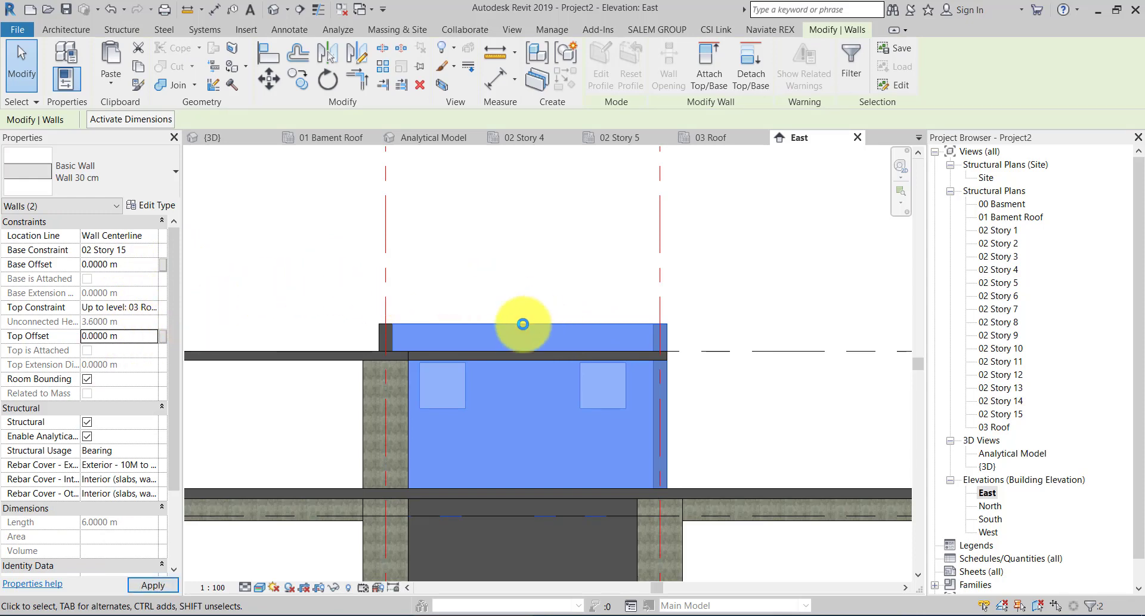
left_click(522, 320)
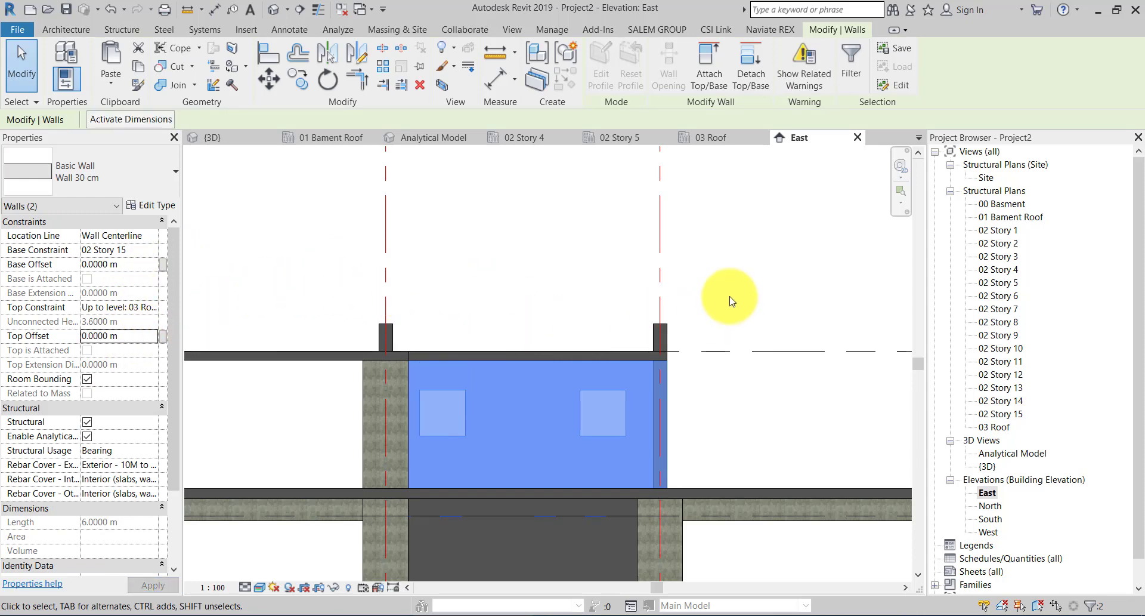
mouse_move(729, 295)
left_mouse_down()
mouse_move(311, 335)
mouse_move(370, 332)
left_mouse_up()
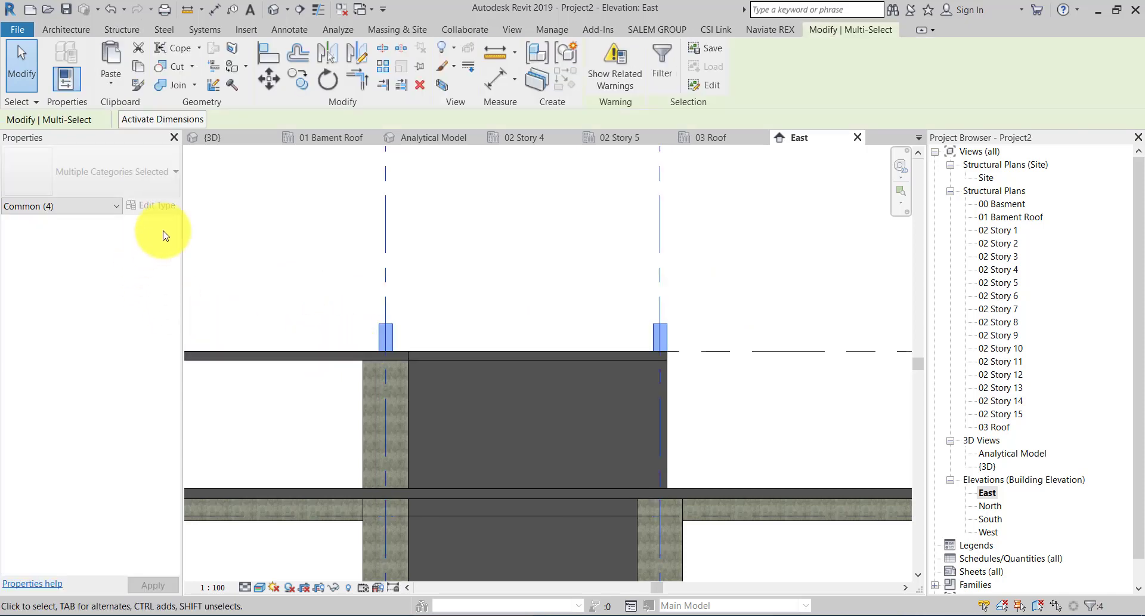
left_click(518, 276)
left_click_drag(668, 285, 378, 317)
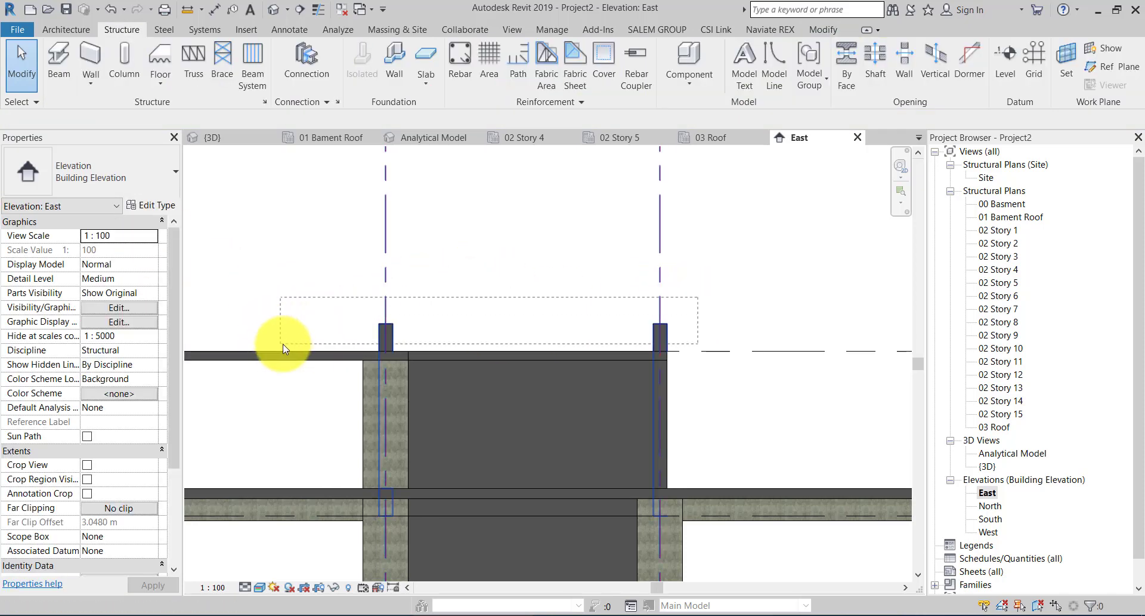
left_click(664, 71)
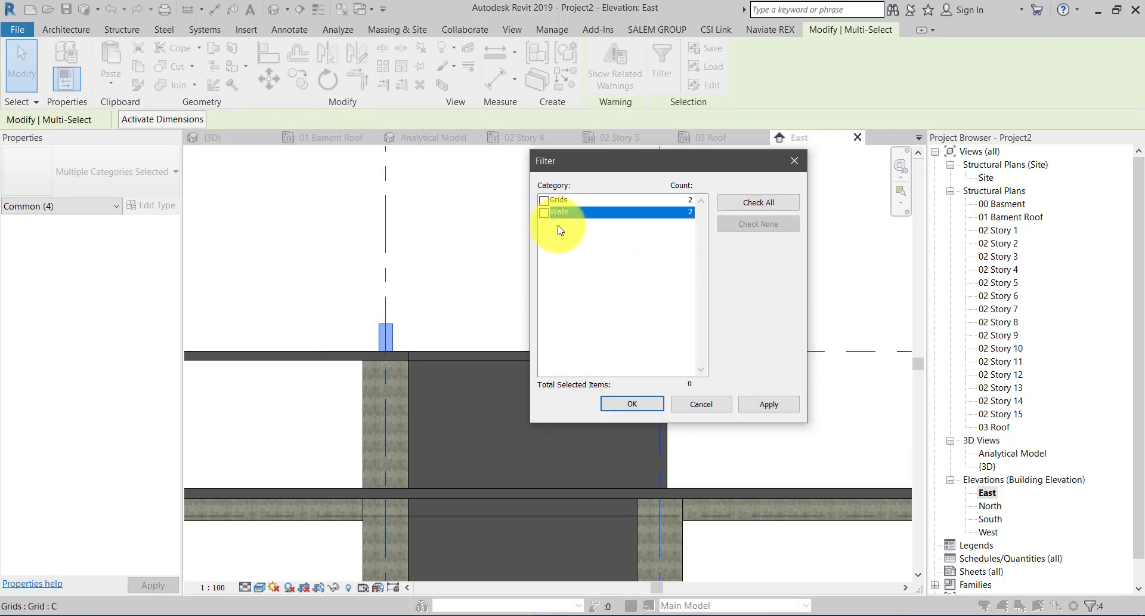
left_click(646, 406)
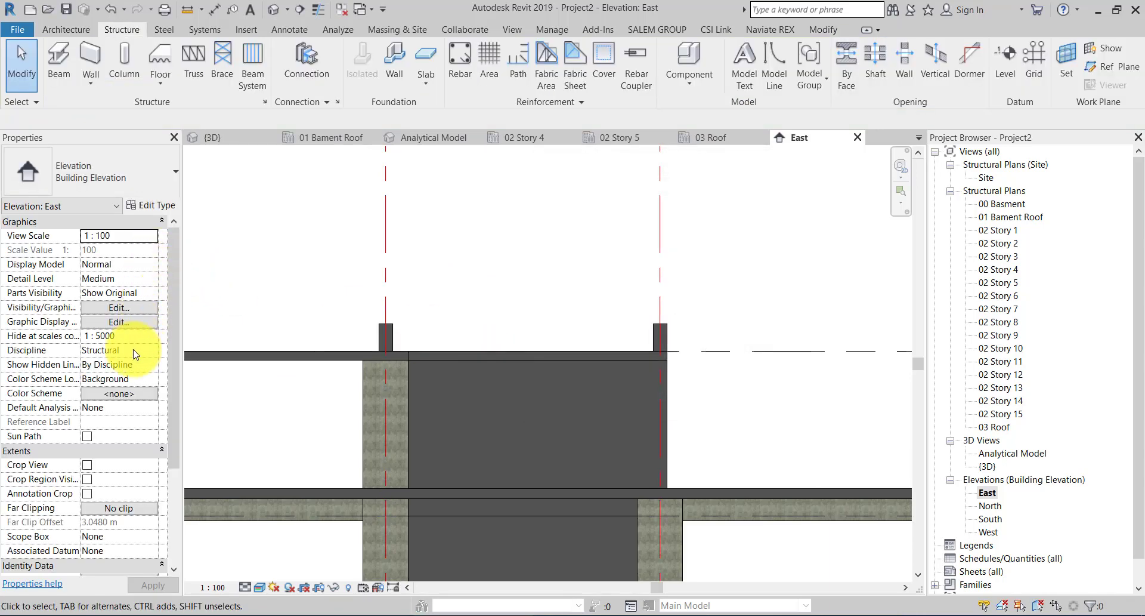
- Set the left short wall above the roof to a 0 Top Offset
scroll(127, 316, "down", 4)
scroll(131, 324, "down", 1)
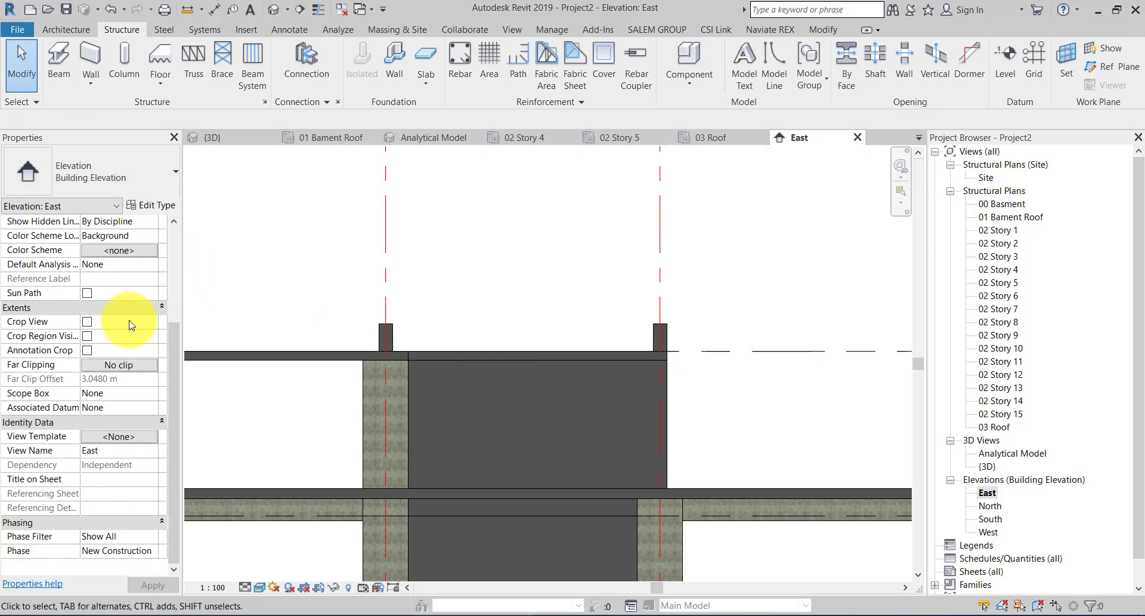
scroll(132, 330, "up", 5)
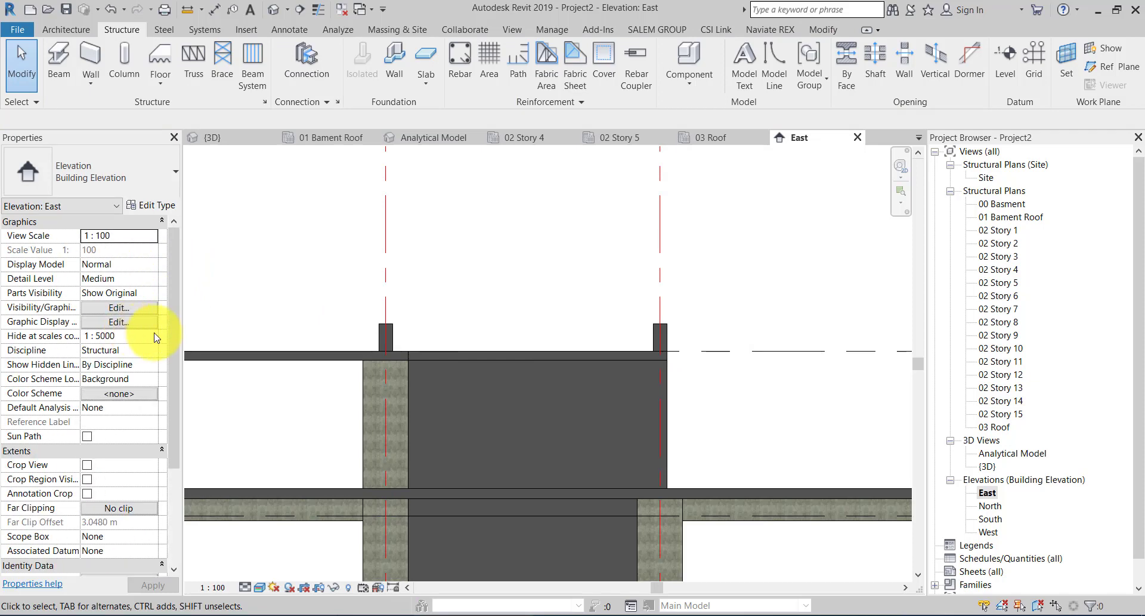
left_click(396, 332)
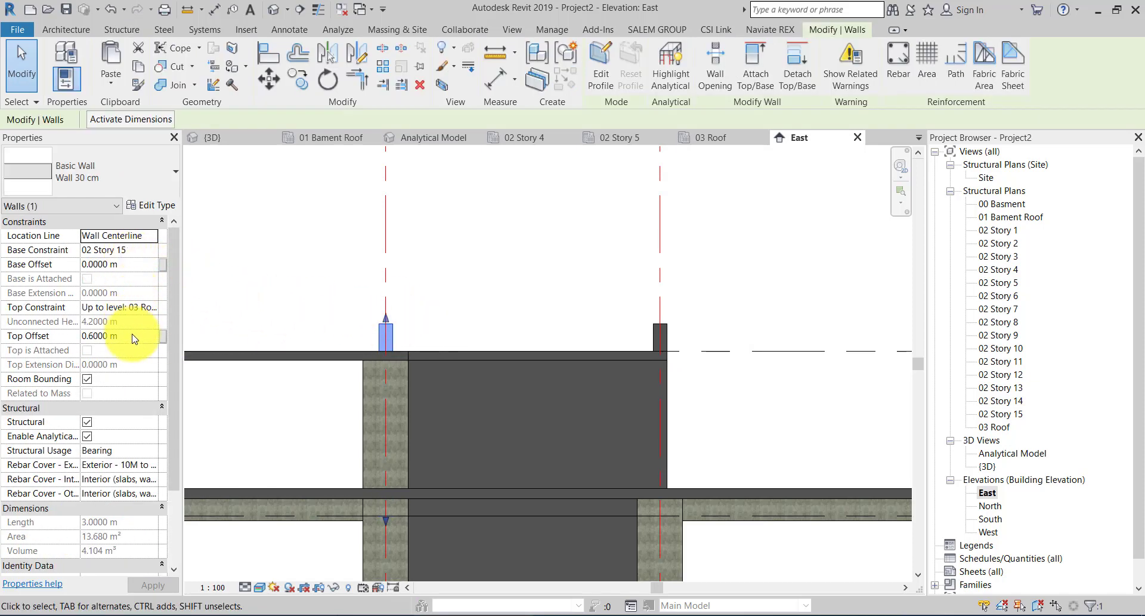
type("0")
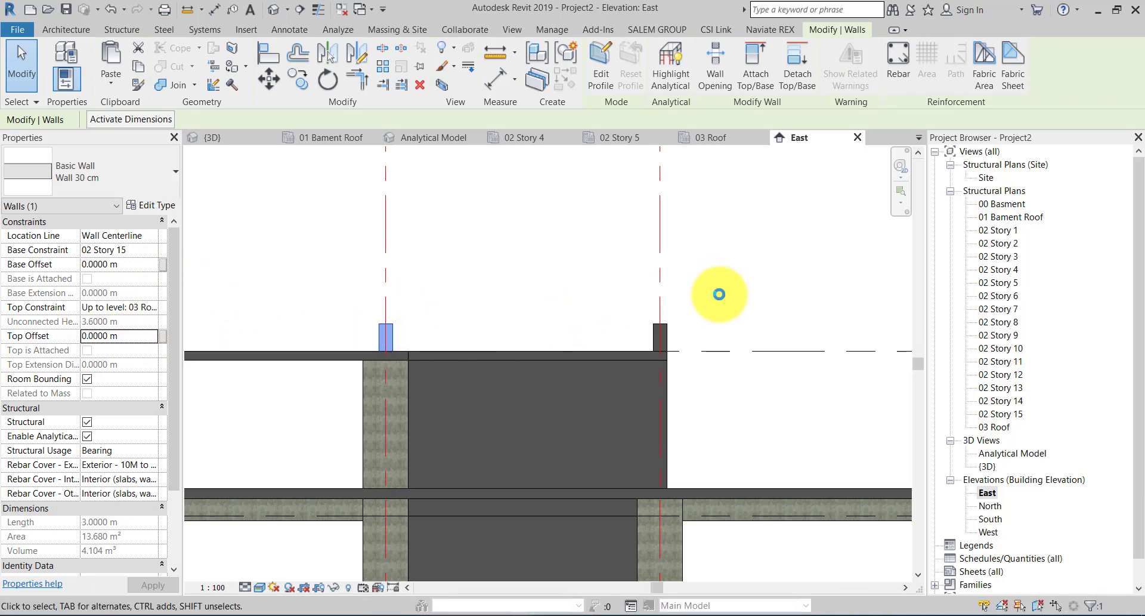
left_click(719, 294)
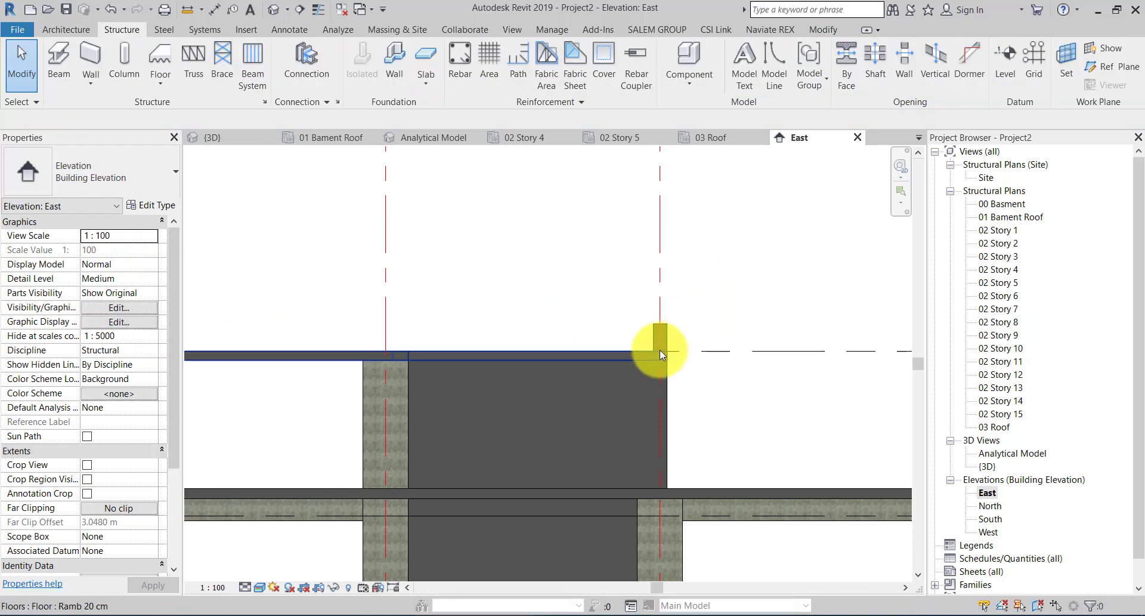
- Set the right short wall above the roof to a 0 Top Offset
left_click(672, 341)
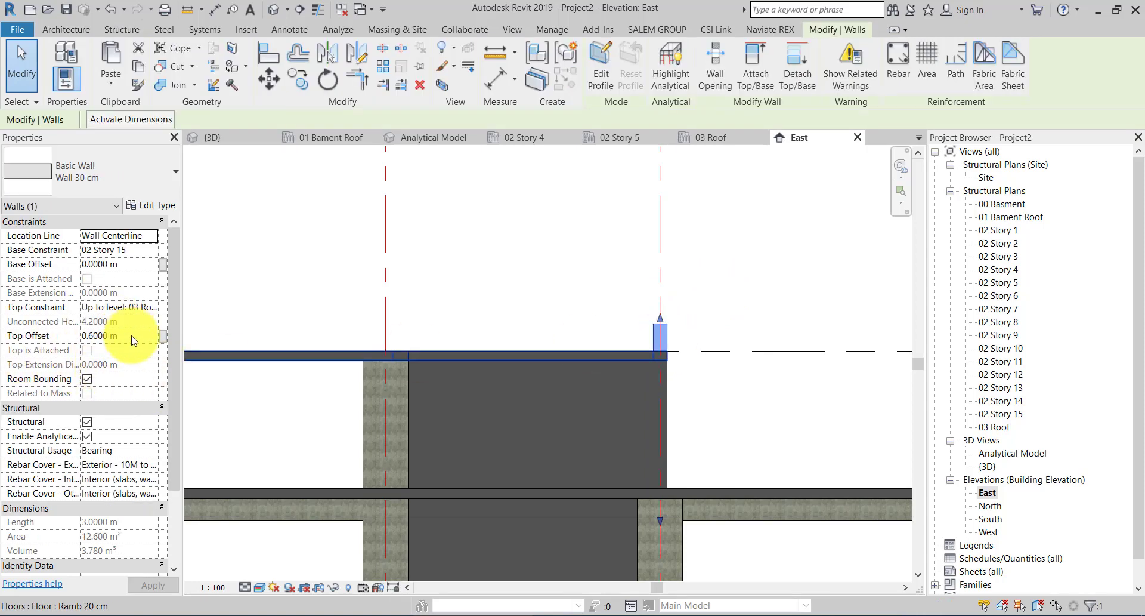
type("0")
key("Return")
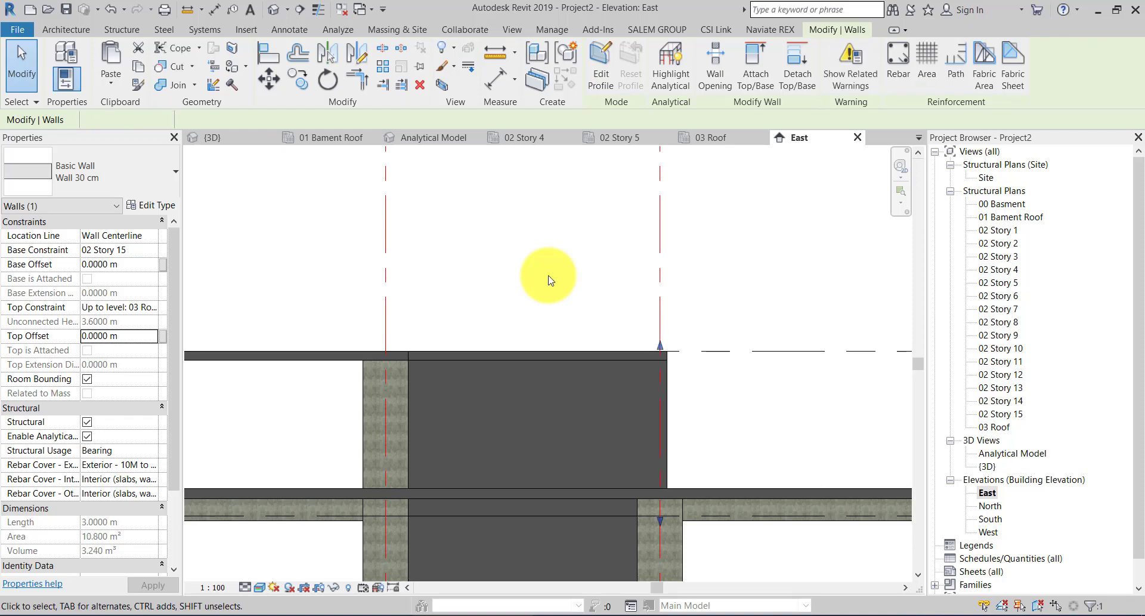
left_click(549, 281)
scroll(568, 295, "down", 3)
scroll(517, 314, "down", 2)
scroll(422, 299, "up", 2)
scroll(701, 164, "up", 2)
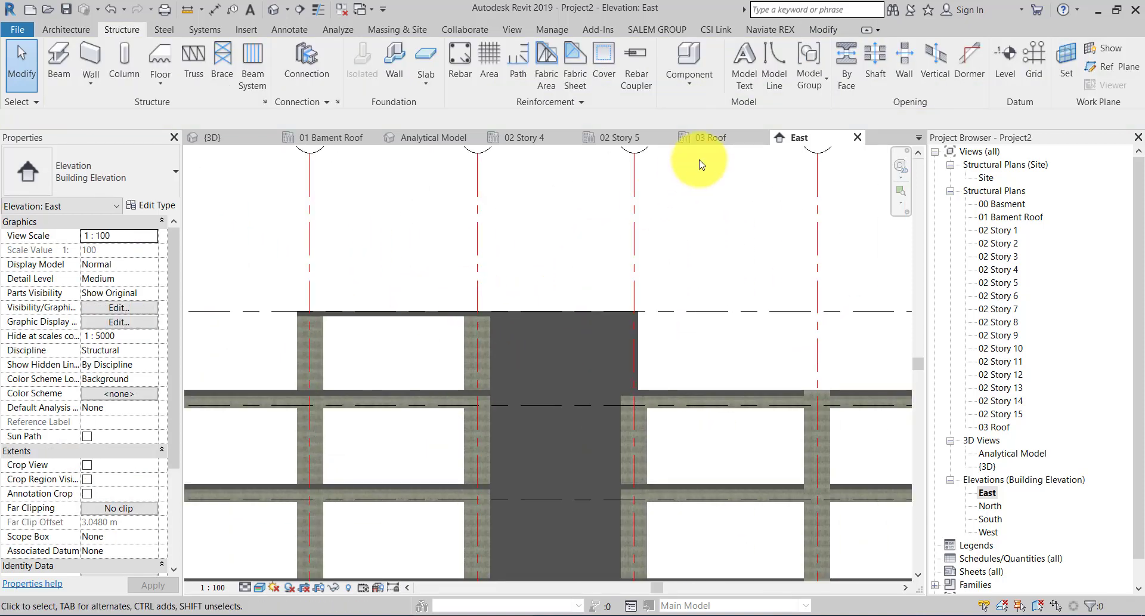
- Close the 03 Roof and East views and inspect the tower top in the {3D} view
left_click(763, 138)
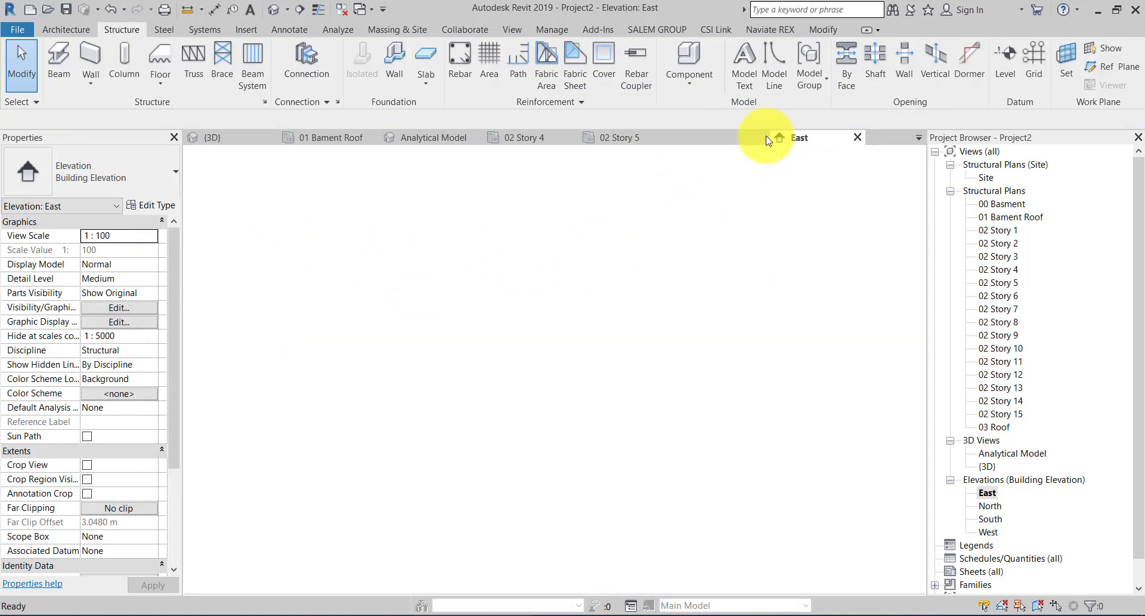
left_click(766, 137)
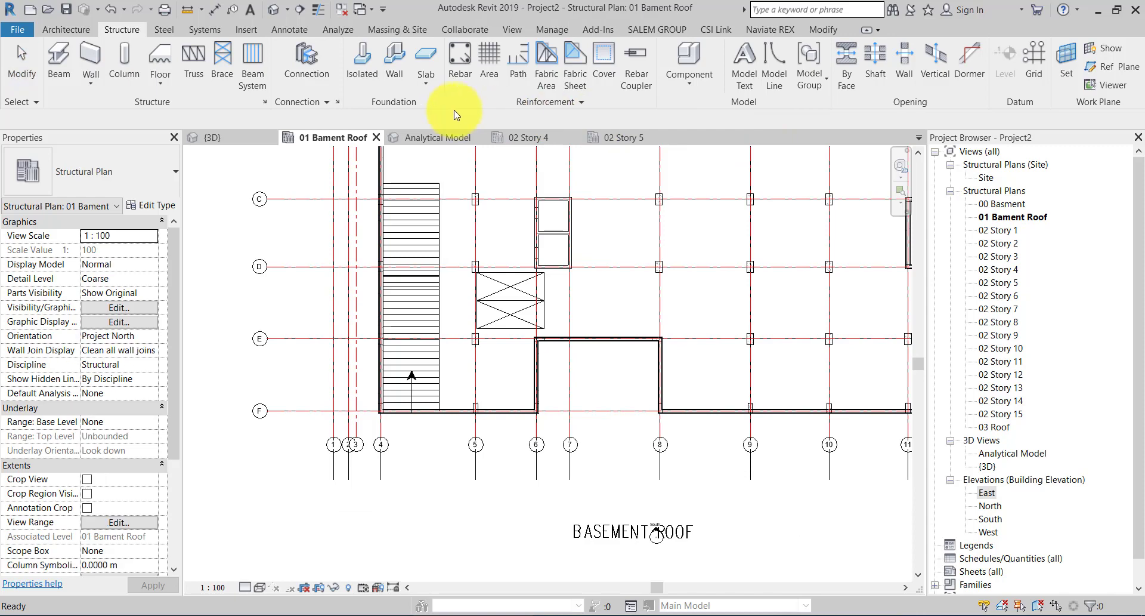
left_click(227, 146)
scroll(519, 230, "up", 3)
scroll(537, 262, "up", 3)
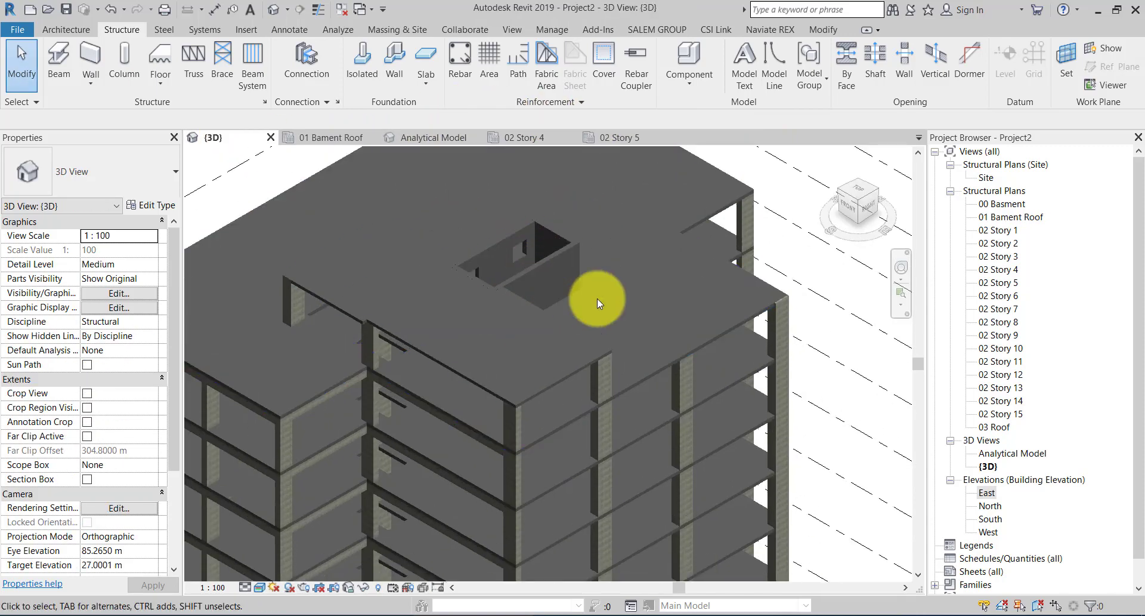
scroll(555, 322, "down", 3)
middle_click_drag(519, 331, 541, 371)
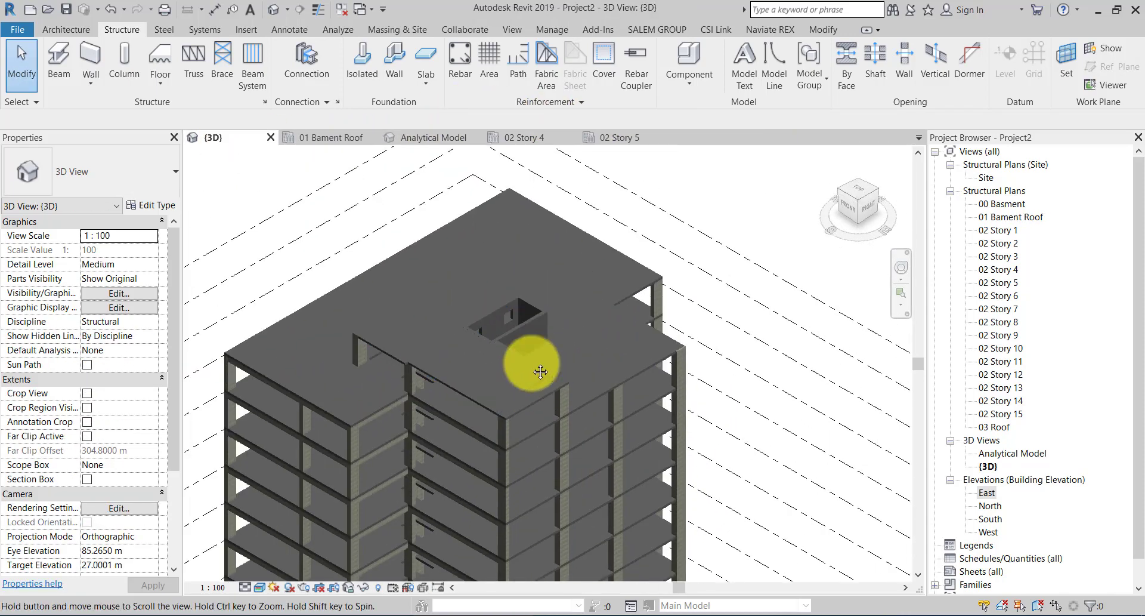
scroll(540, 372, "down", 2)
middle_click_drag(511, 307, 596, 250)
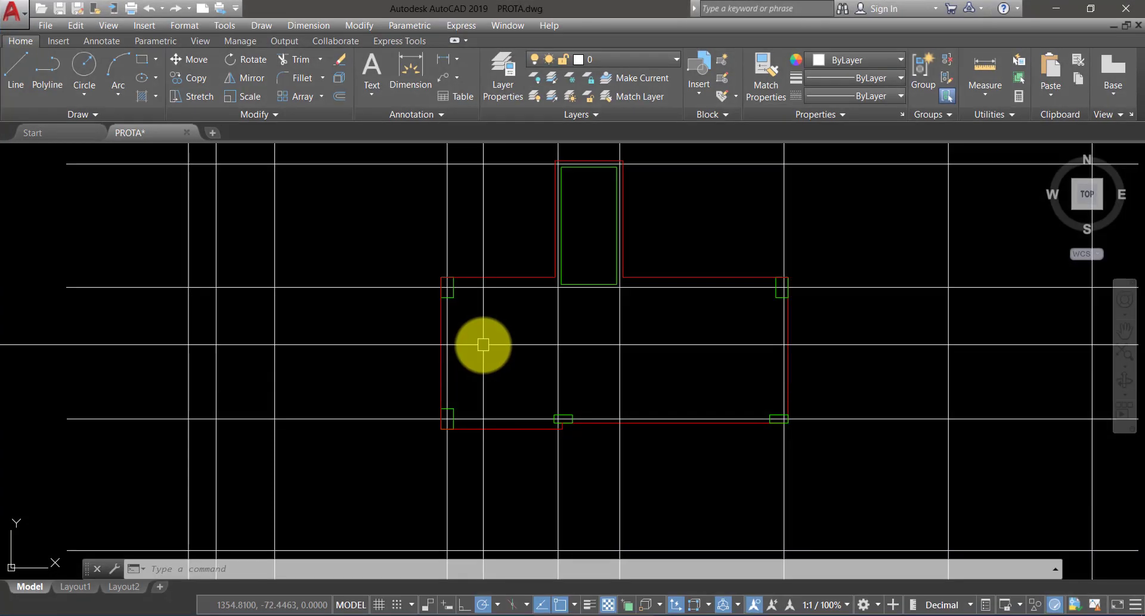
scroll(478, 334, "down", 5)
scroll(465, 369, "up", 5)
scroll(454, 412, "up", 3)
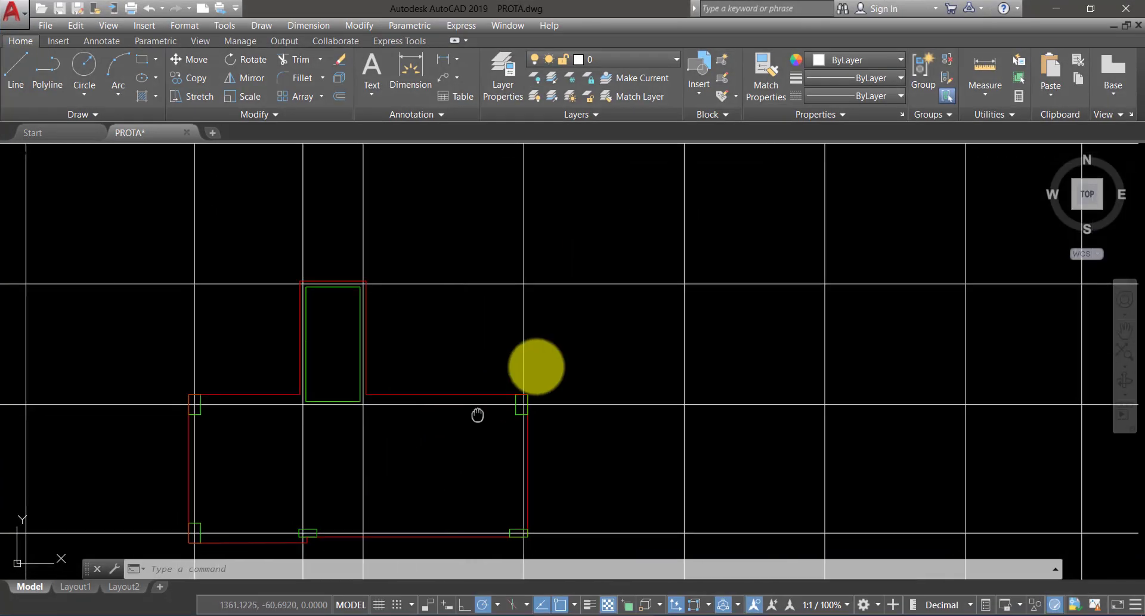
middle_click_drag(477, 414, 562, 356)
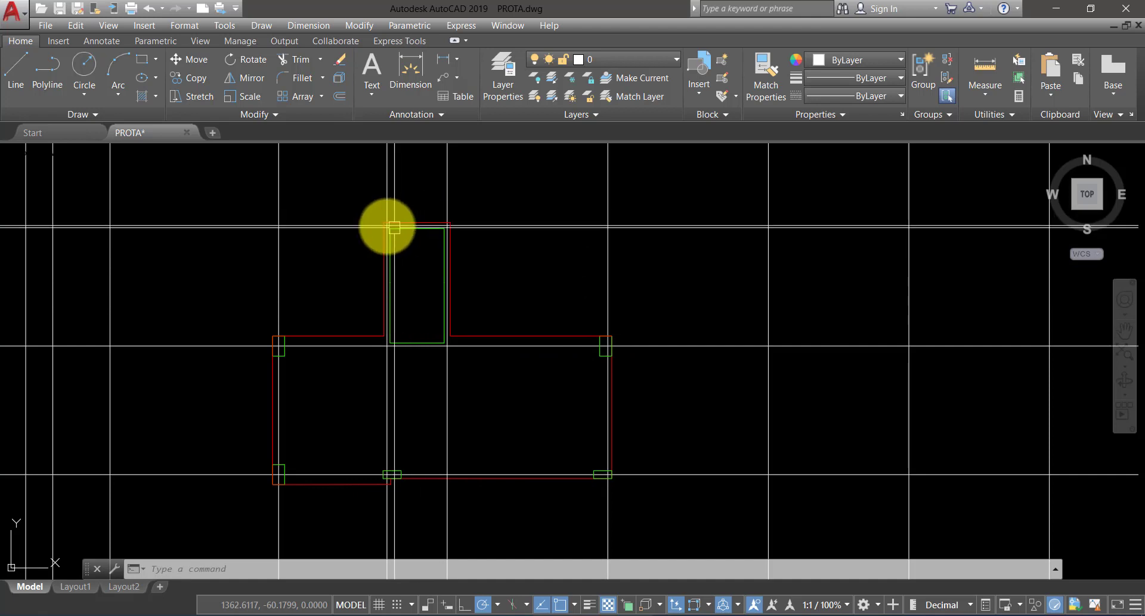
scroll(404, 325, "up", 6)
scroll(421, 350, "down", 2)
scroll(430, 312, "down", 2)
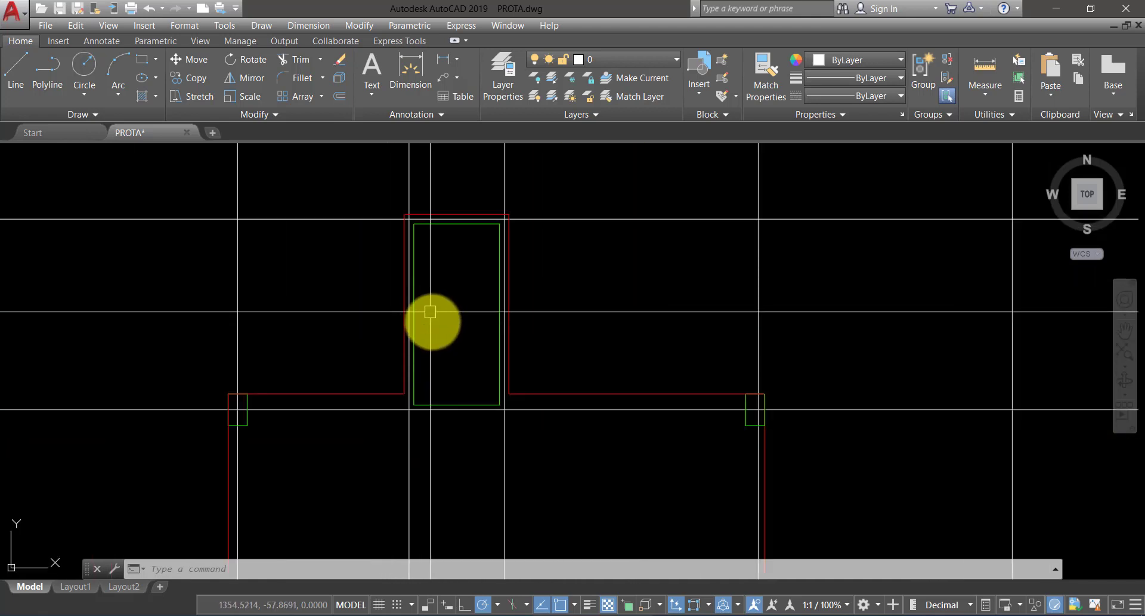
scroll(447, 389, "up", 6)
left_click(462, 375)
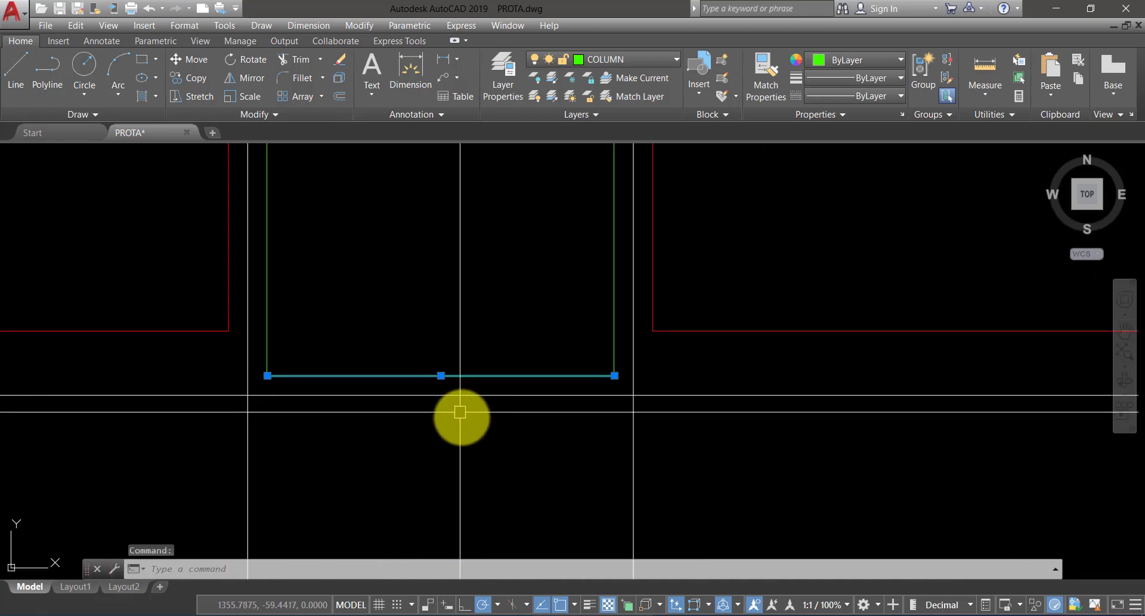
scroll(460, 412, "down", 8)
key("Escape")
key("Escape")
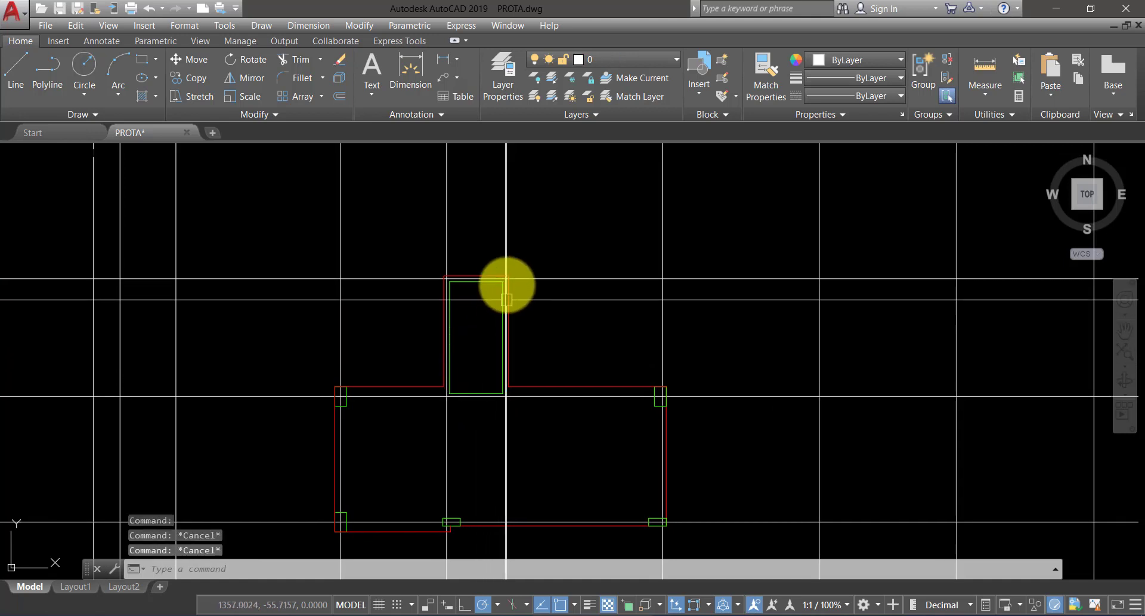
middle_click_drag(463, 337, 532, 302)
scroll(510, 319, "down", 2)
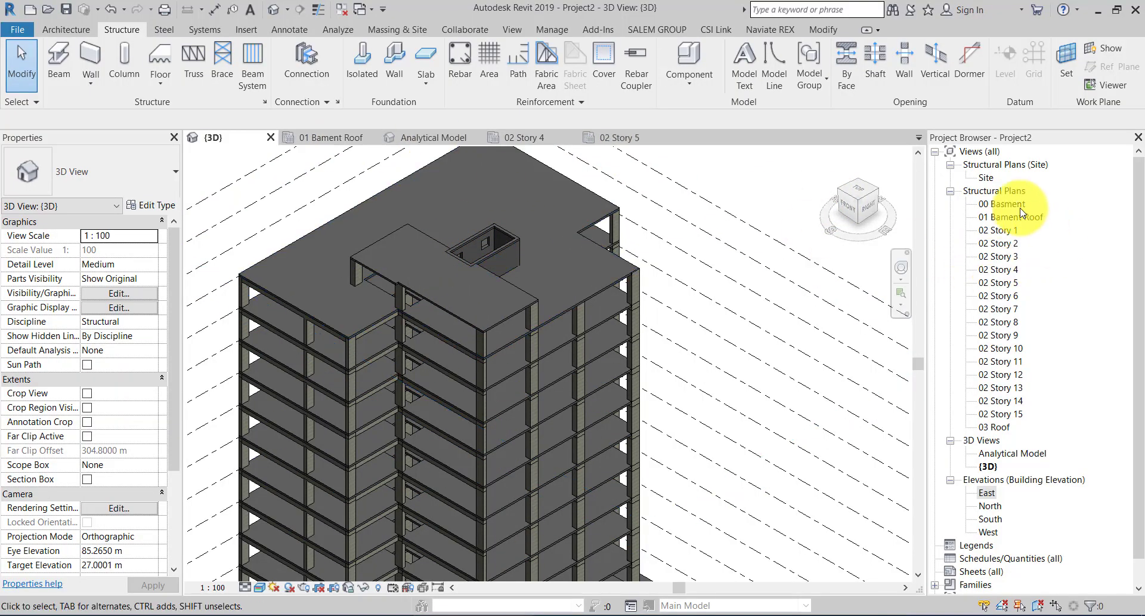
- Open the 03 Roof plan and edit the roof slab boundary lines near the core
double_click(1002, 426)
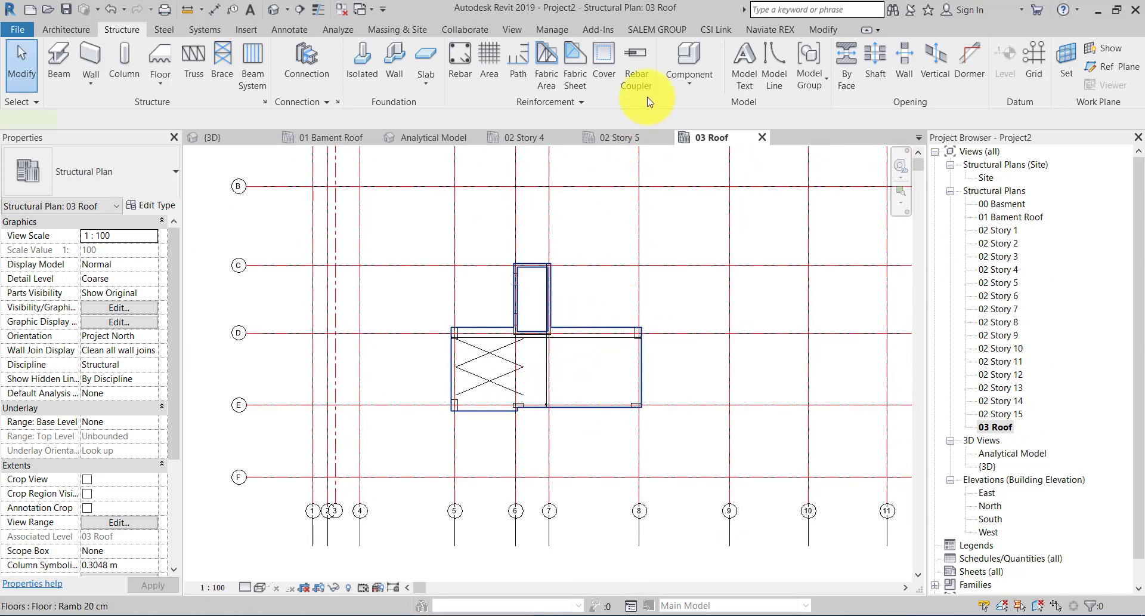
double_click(557, 260)
scroll(555, 256, "up", 6)
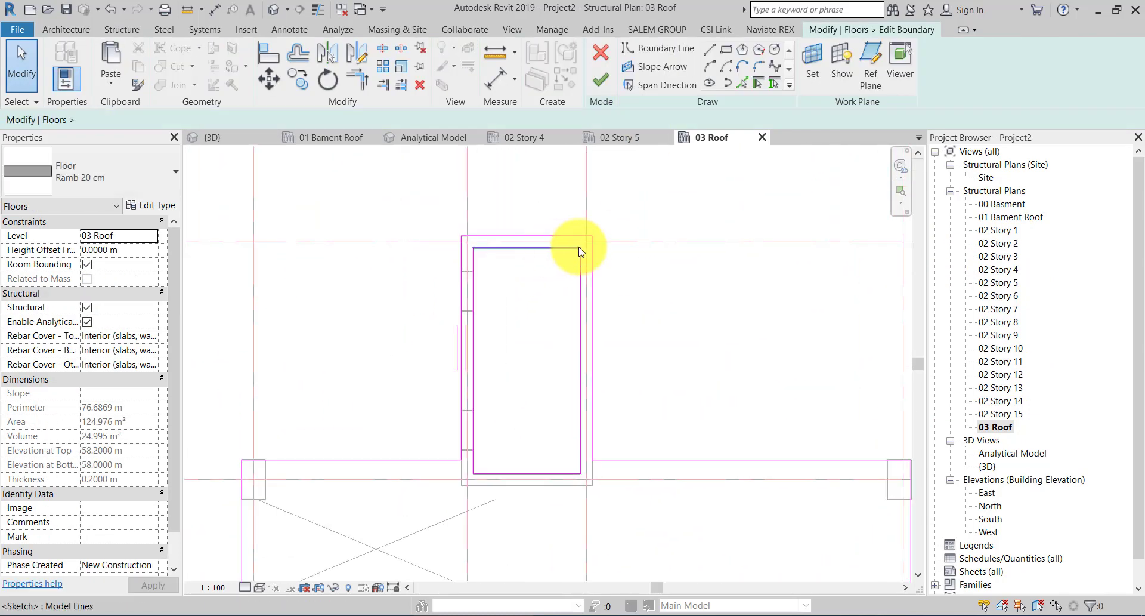
scroll(581, 250, "up", 2)
left_click(574, 266)
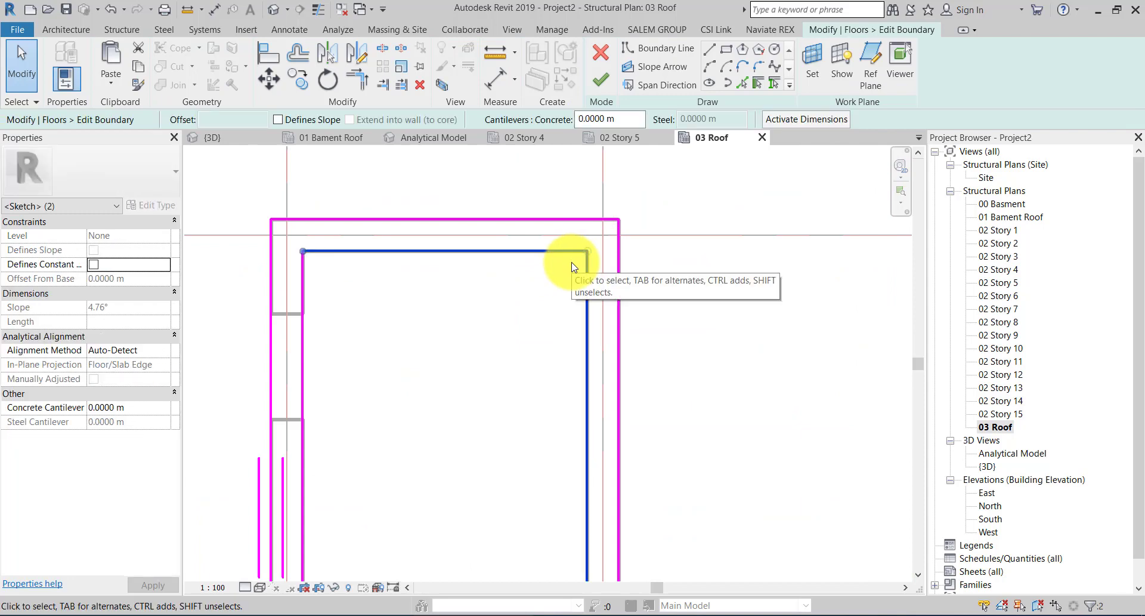
key("Escape")
scroll(519, 358, "down", 3)
scroll(463, 495, "up", 3)
scroll(442, 465, "up", 2)
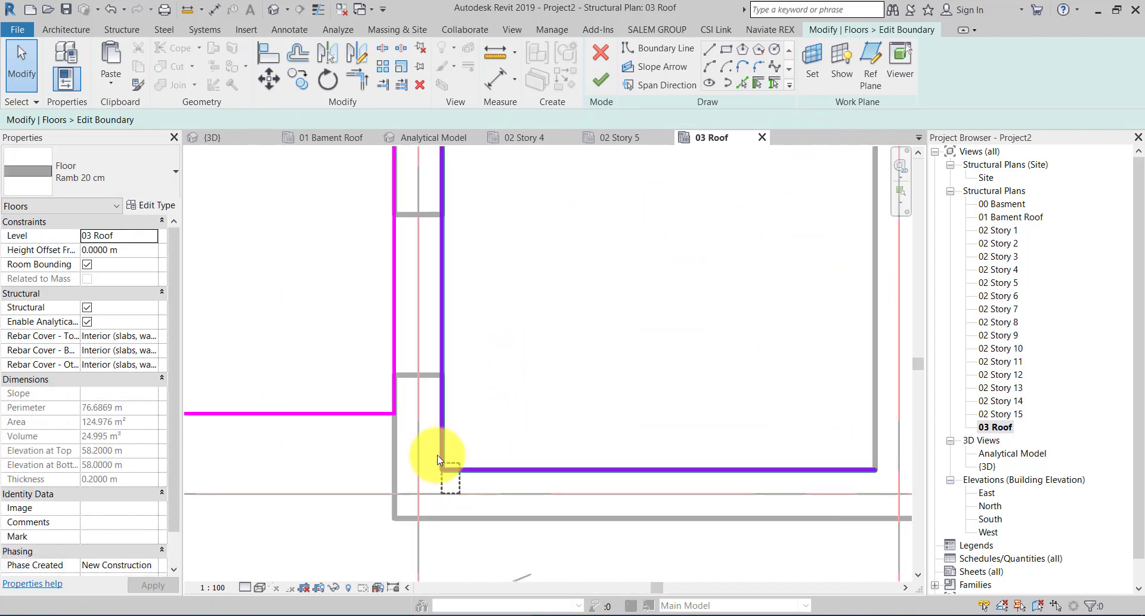
scroll(519, 442, "down", 2)
scroll(473, 391, "down", 3)
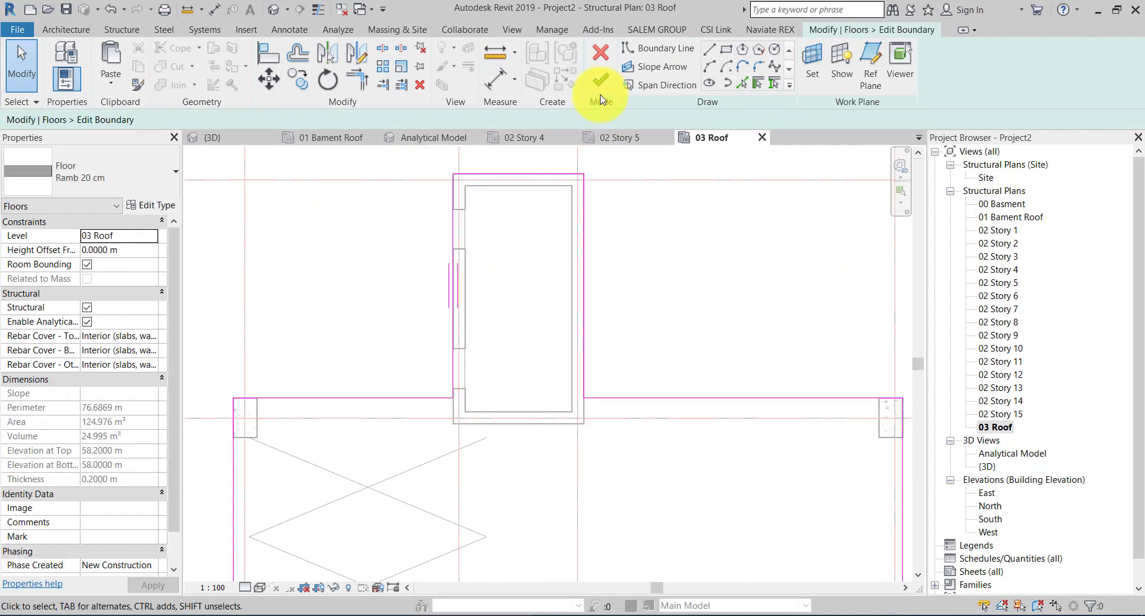
- Finish the slab boundary without attaching walls and switch to the Analytical Model 3D view
key("Return")
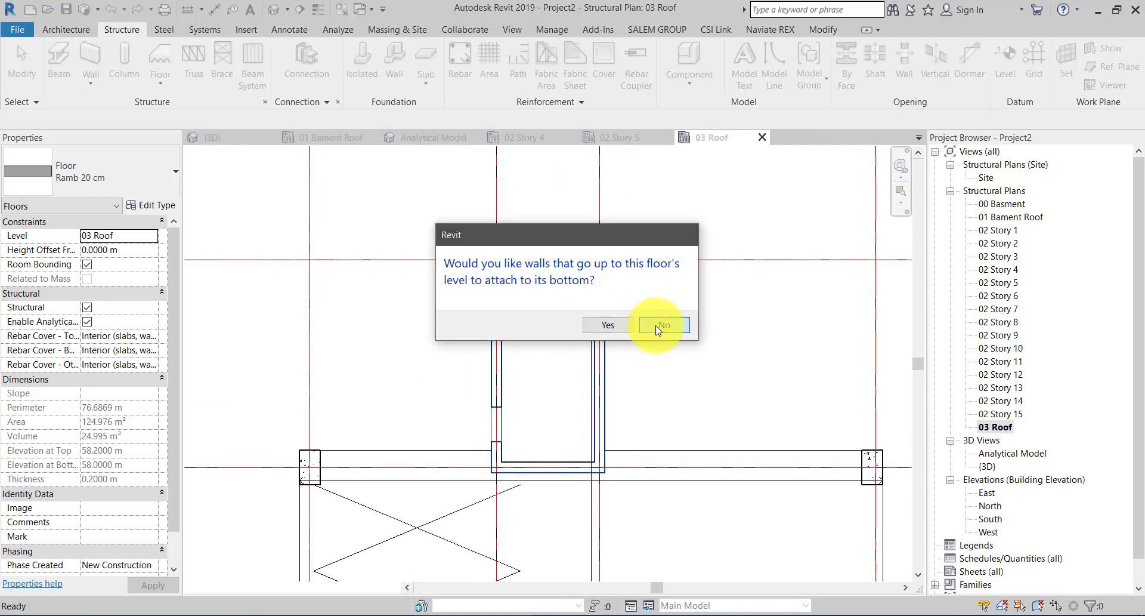
left_click(658, 330)
key("Escape")
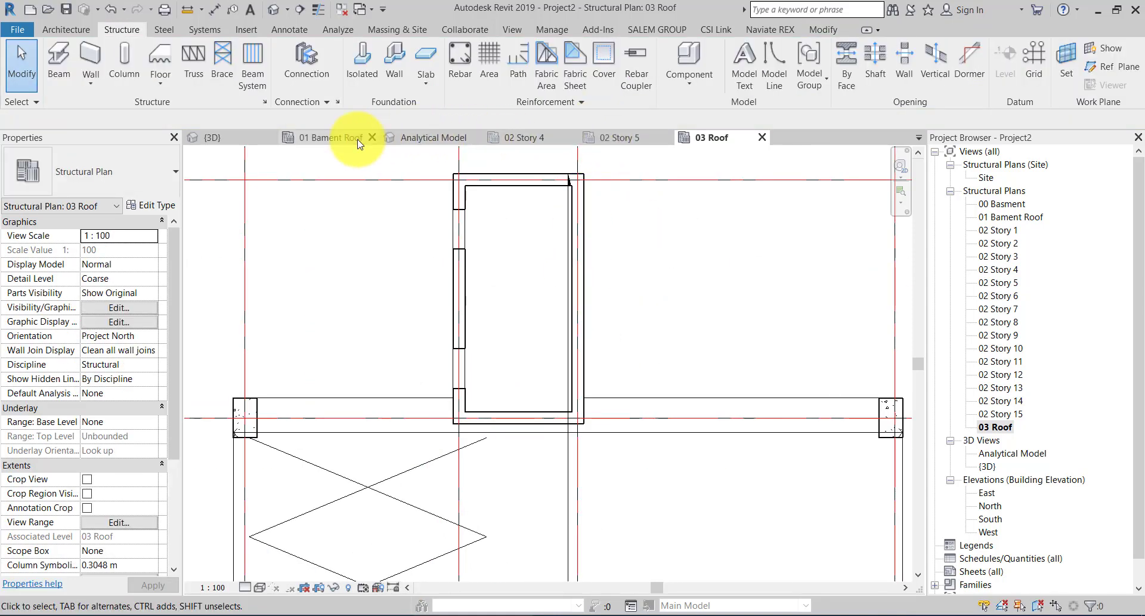
left_click(403, 140)
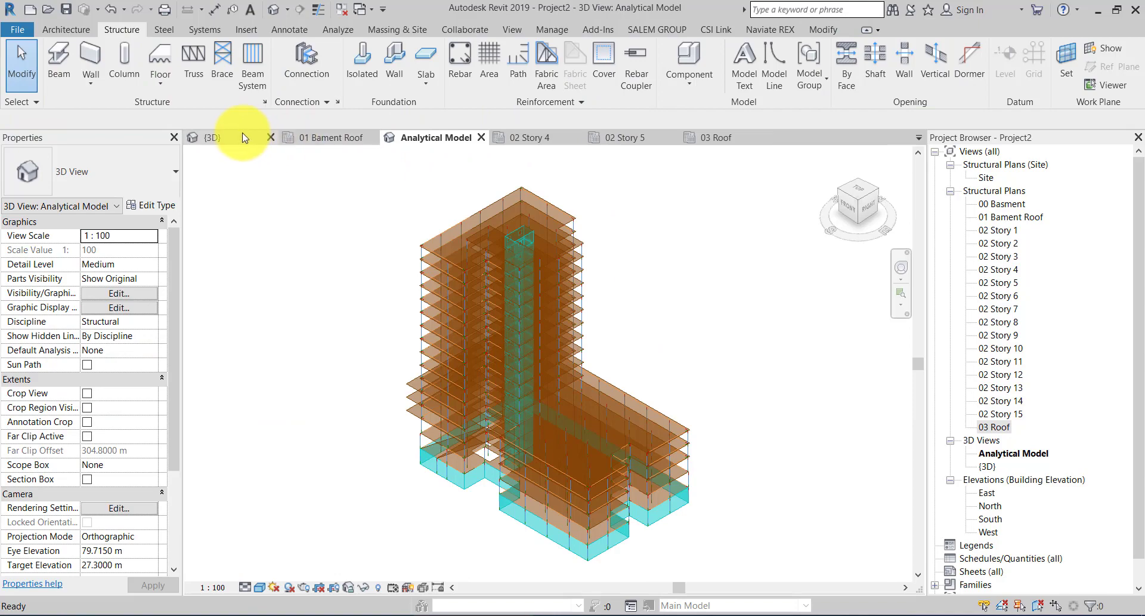
left_click(242, 138)
scroll(506, 229, "up", 3)
scroll(514, 271, "up", 2)
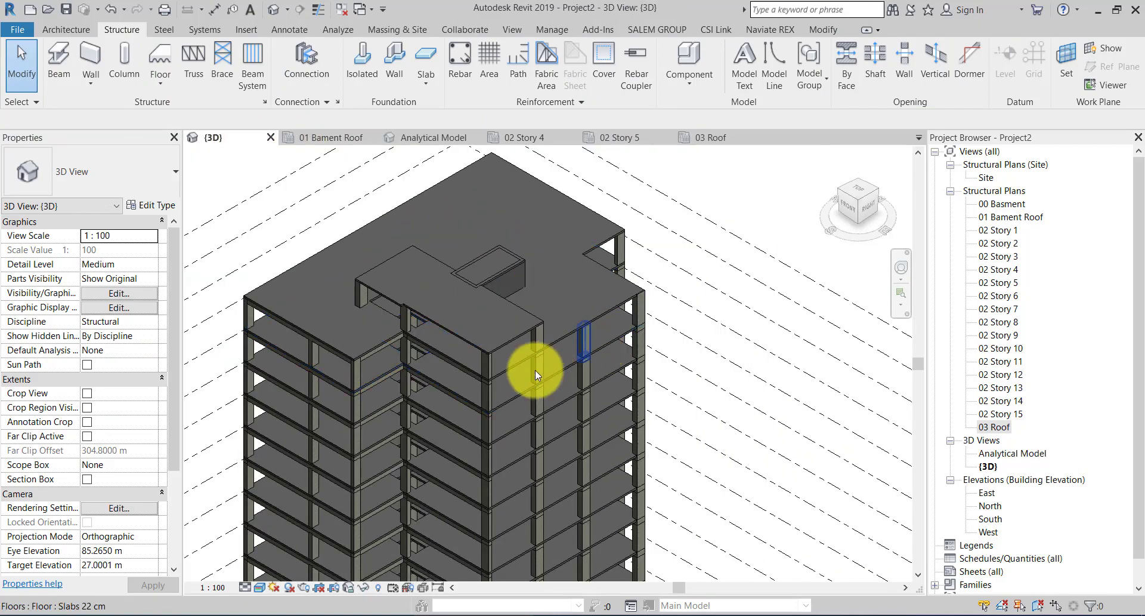
scroll(541, 293, "down", 2)
scroll(541, 294, "down", 2)
scroll(556, 364, "up", 1)
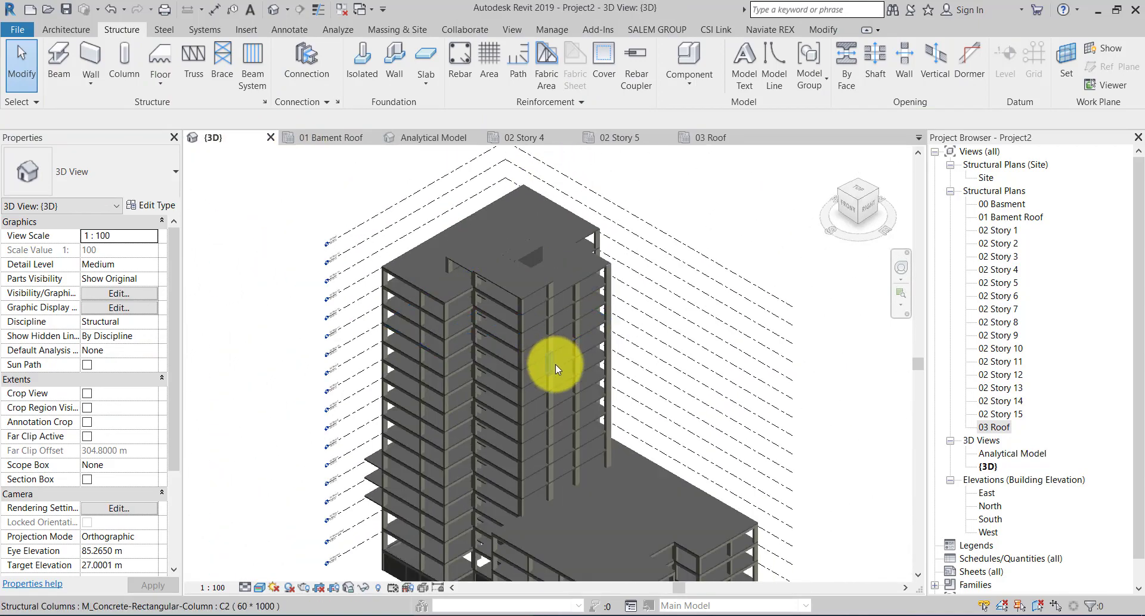
scroll(556, 364, "down", 1)
mouse_move(589, 401)
middle_mouse_down()
mouse_move(603, 424)
mouse_move(595, 383)
mouse_move(621, 390)
mouse_move(747, 320)
mouse_move(727, 299)
mouse_move(532, 332)
mouse_move(759, 367)
mouse_move(741, 289)
mouse_move(729, 373)
mouse_move(800, 232)
middle_mouse_up()
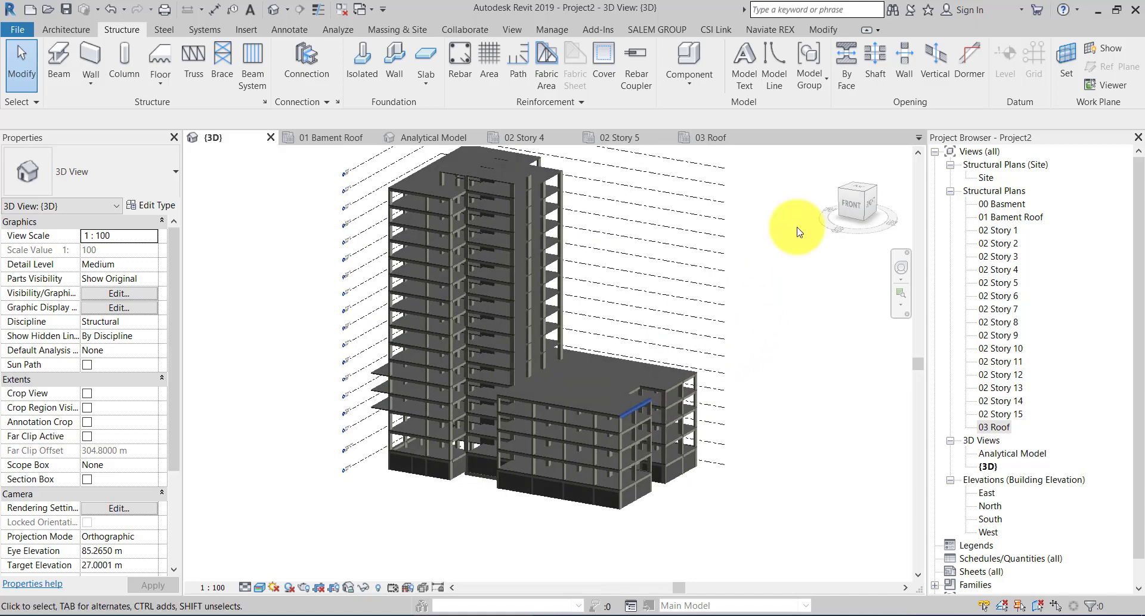
left_click(832, 162)
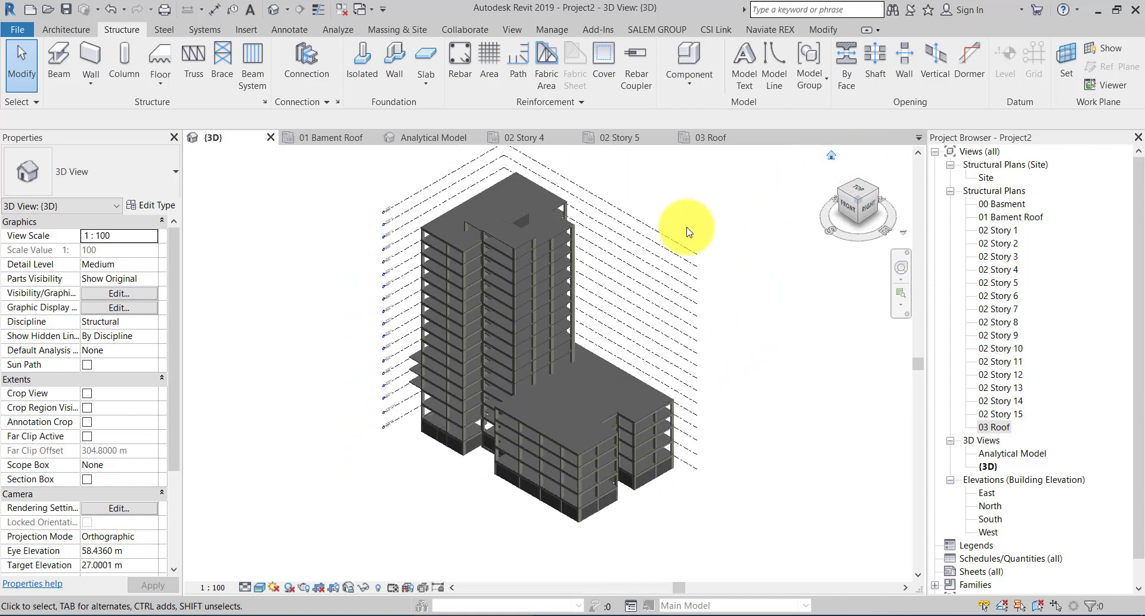
left_click(435, 138)
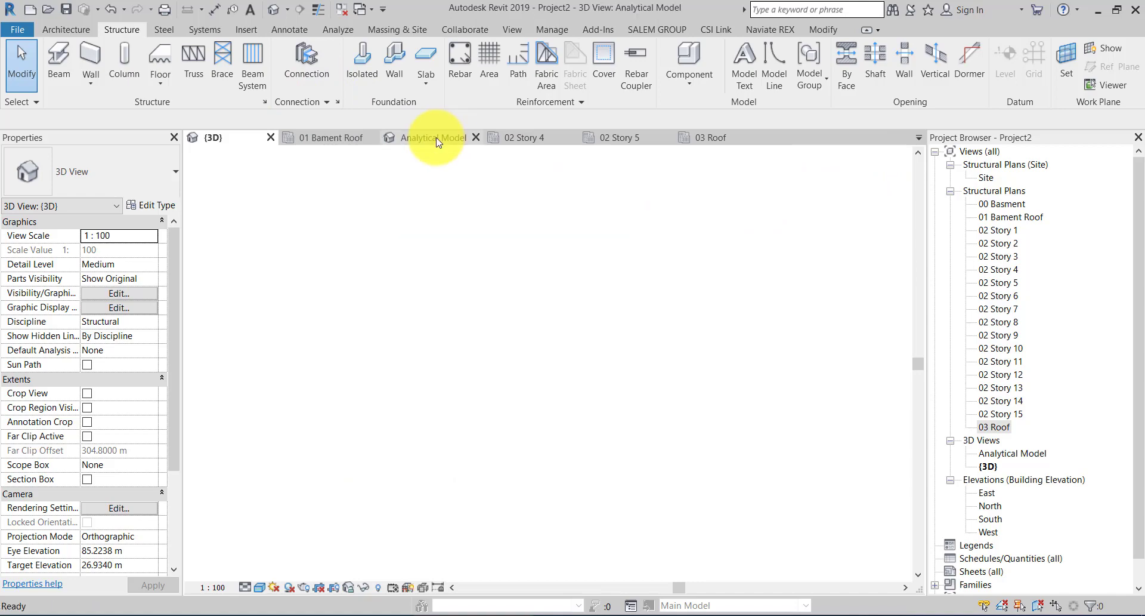
scroll(597, 505, "up", 5)
middle_click_drag(596, 505, 568, 379)
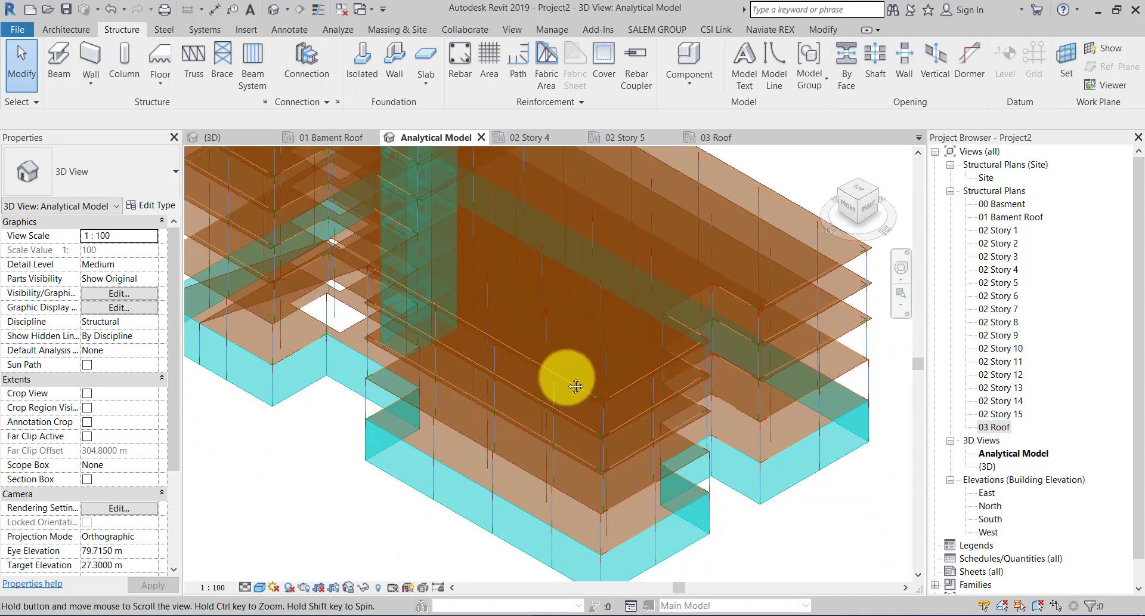
scroll(704, 374, "up", 3)
scroll(698, 363, "up", 2)
mouse_move(698, 364)
middle_mouse_down()
mouse_move(710, 344)
mouse_move(619, 395)
middle_mouse_up()
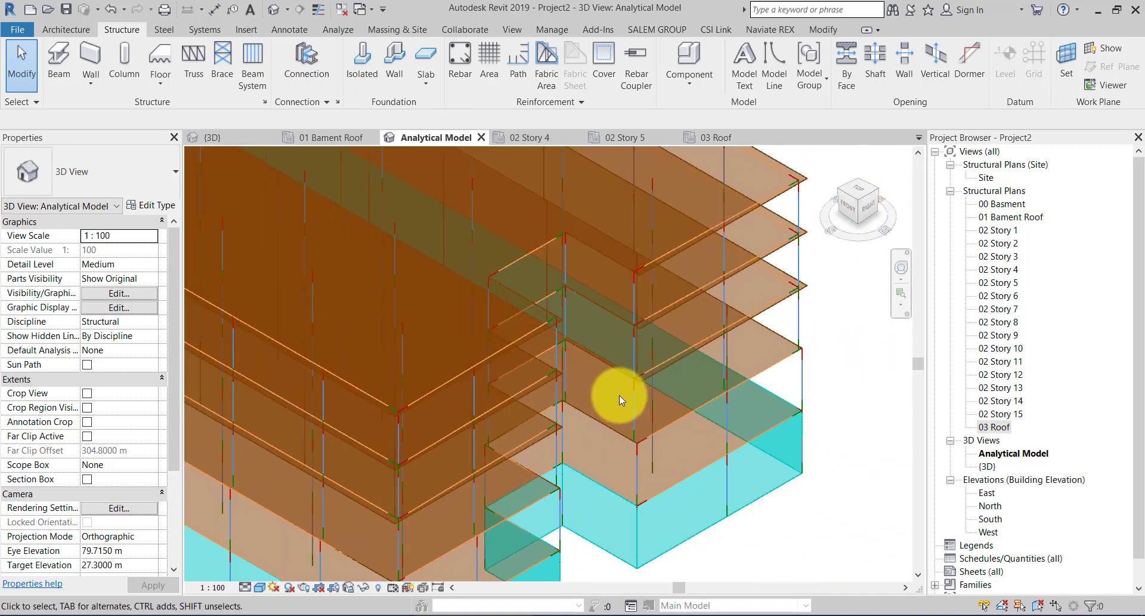
scroll(665, 399, "up", 2)
scroll(596, 376, "down", 2)
scroll(590, 374, "down", 2)
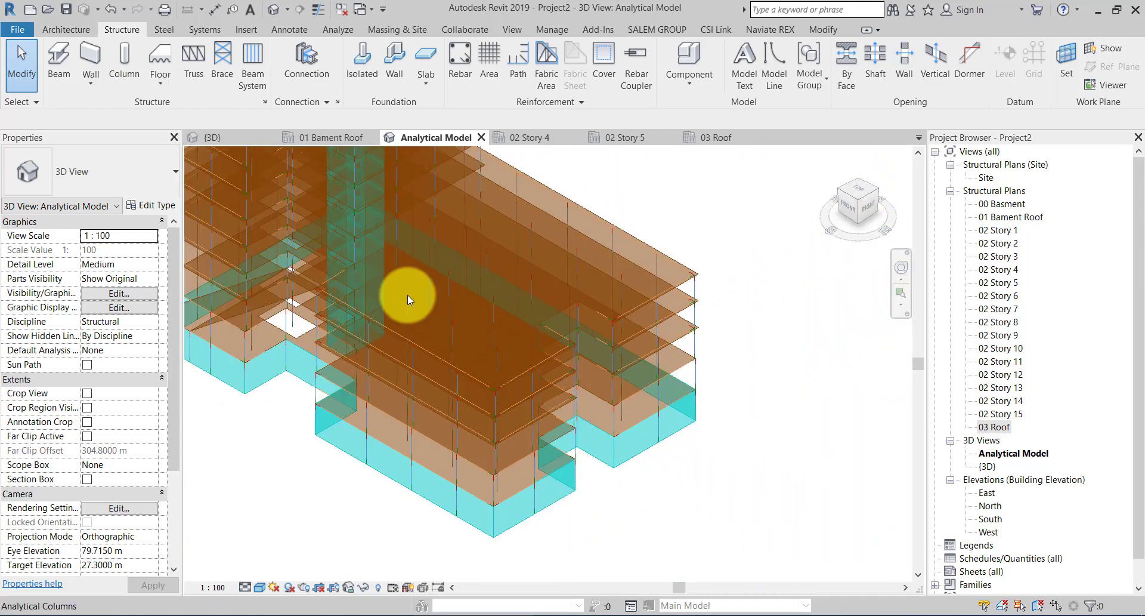
scroll(564, 421, "down", 2)
scroll(538, 274, "down", 2)
scroll(541, 215, "up", 2)
scroll(549, 201, "down", 2)
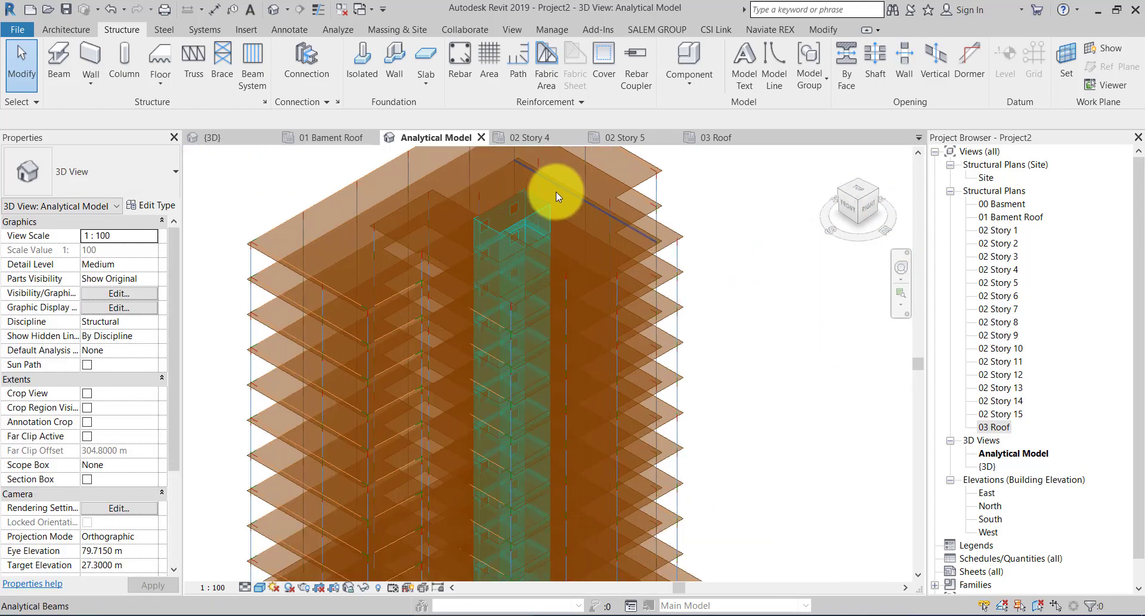
scroll(523, 231, "up", 2)
scroll(521, 233, "down", 1)
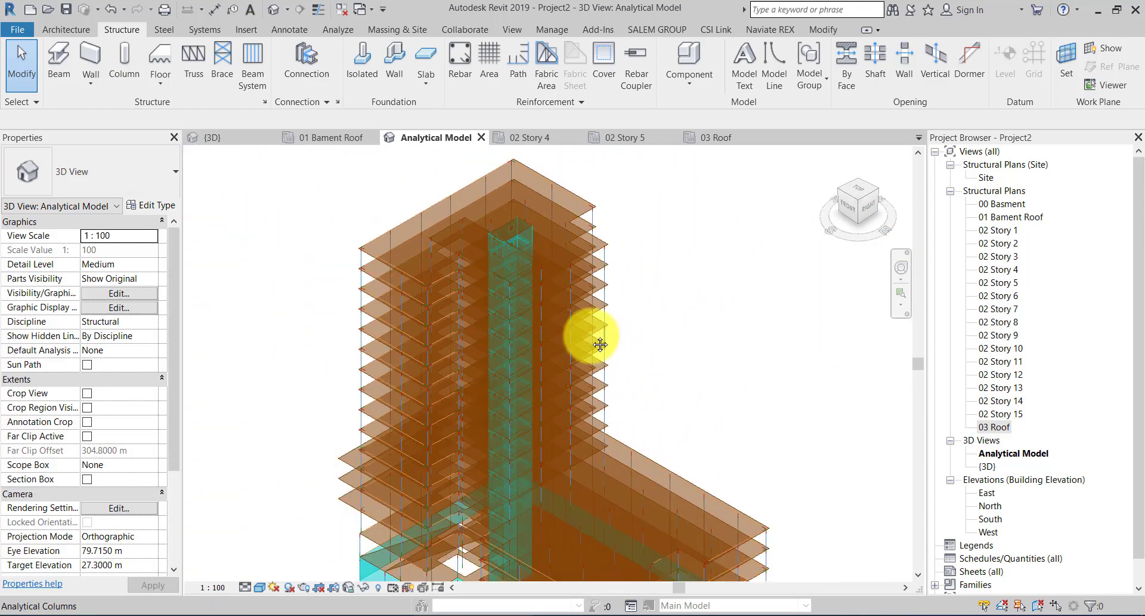
scroll(522, 321, "down", 2)
scroll(512, 455, "up", 2)
scroll(462, 477, "up", 2)
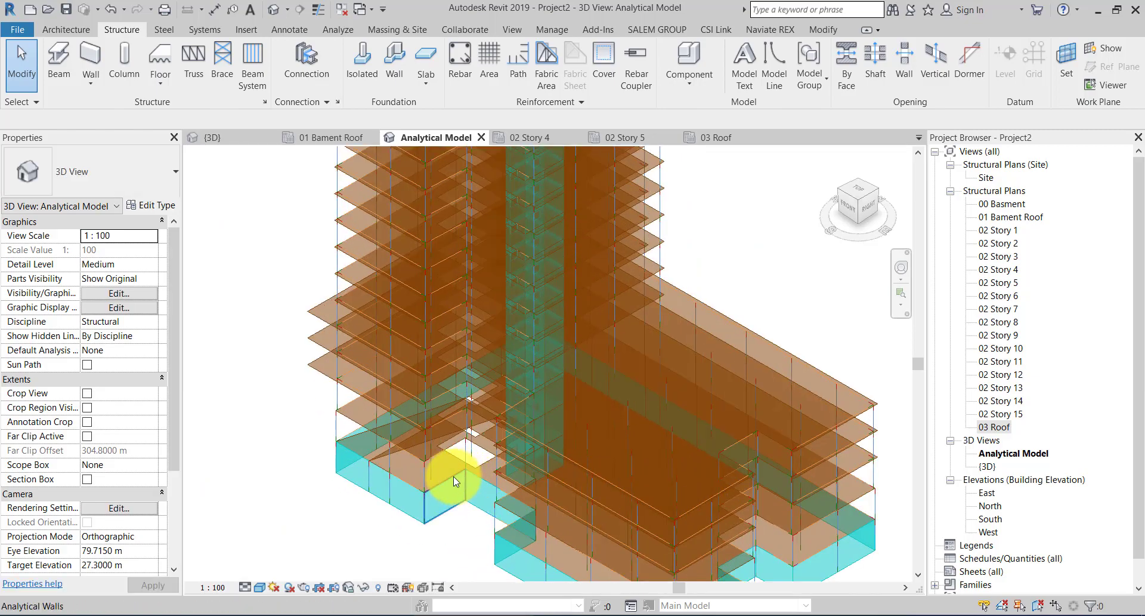
mouse_move(443, 496)
middle_mouse_down("shift")
mouse_move(481, 486)
mouse_move(508, 357)
mouse_move(583, 371)
mouse_move(509, 433)
mouse_move(501, 402)
mouse_move(504, 496)
middle_mouse_up("shift")
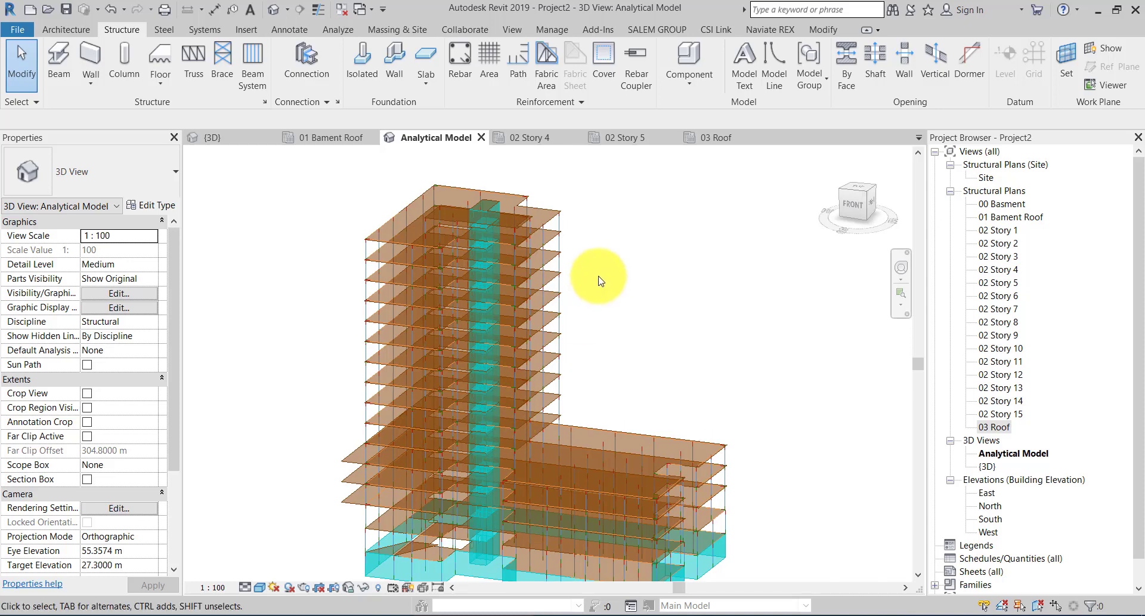
scroll(369, 198, "up", 3)
scroll(435, 346, "up", 1)
scroll(340, 467, "up", 2)
scroll(350, 435, "up", 2)
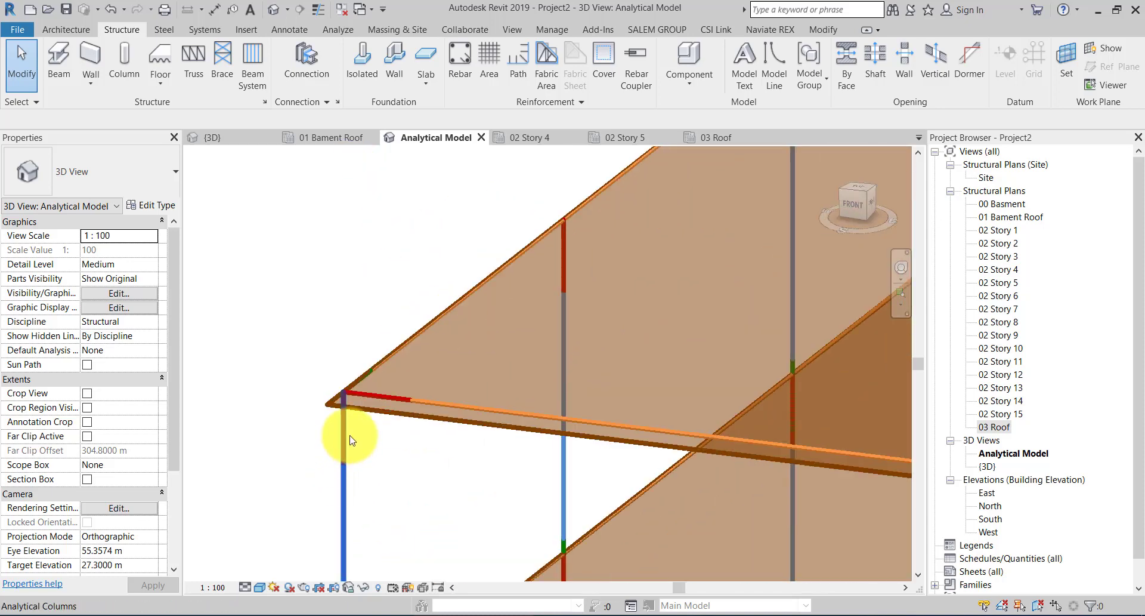
scroll(382, 352, "up", 1)
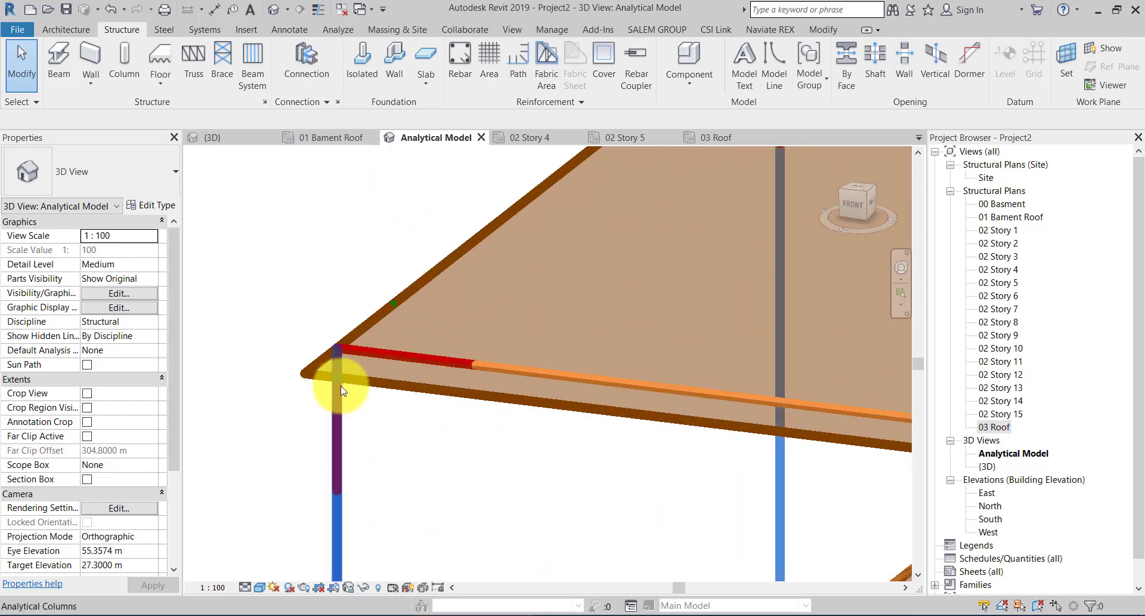
left_click(389, 394)
scroll(390, 385, "down", 2)
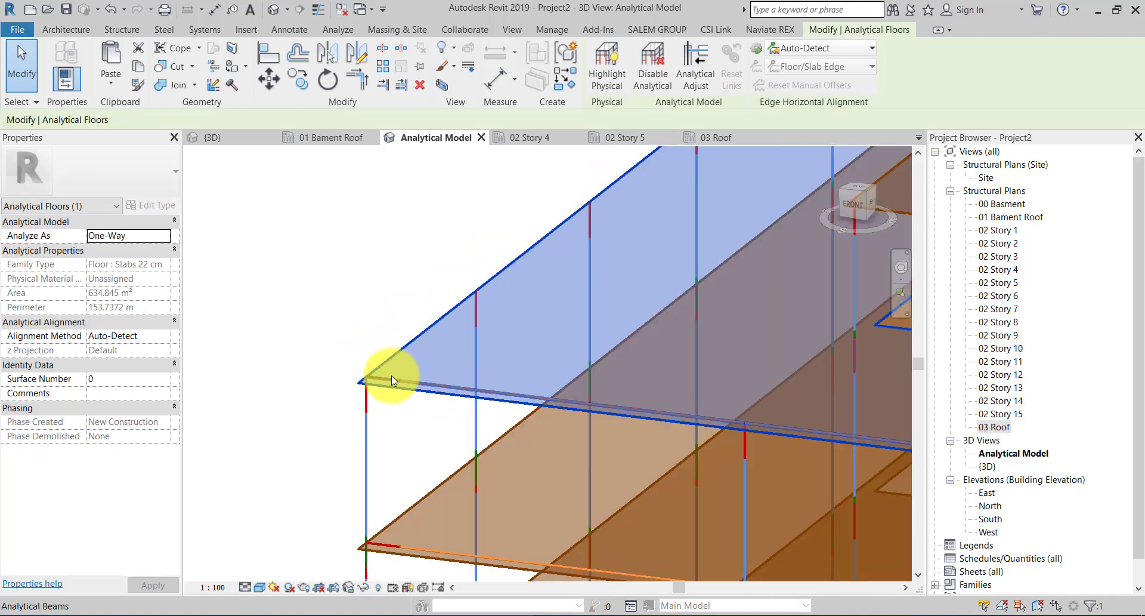
scroll(417, 379, "down", 3)
scroll(537, 358, "down", 2)
scroll(537, 304, "down", 1)
key("Escape")
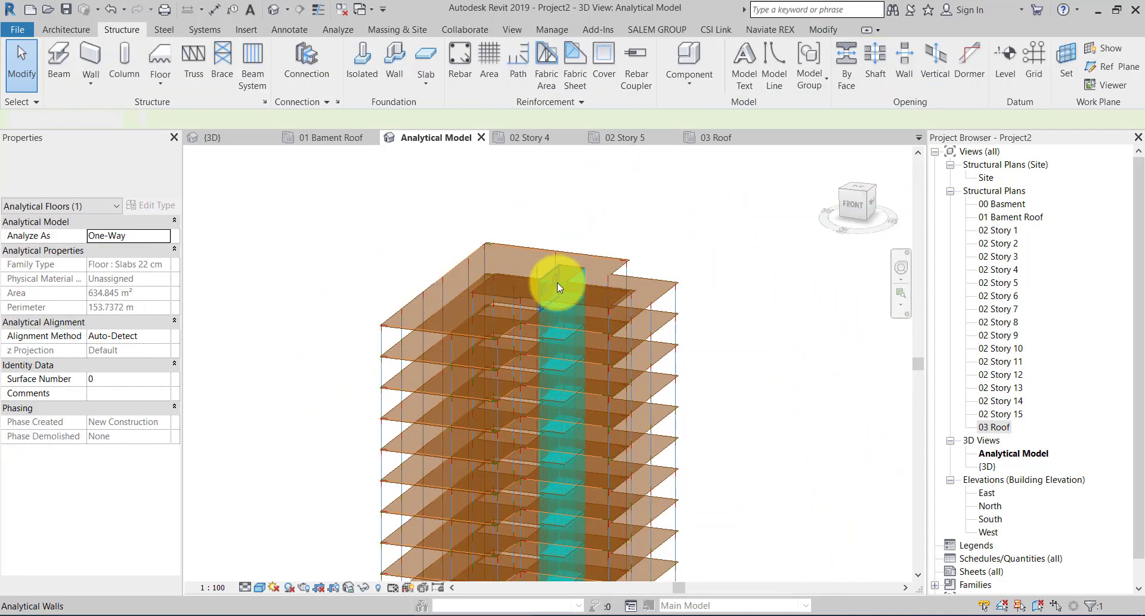
scroll(557, 284, "up", 3)
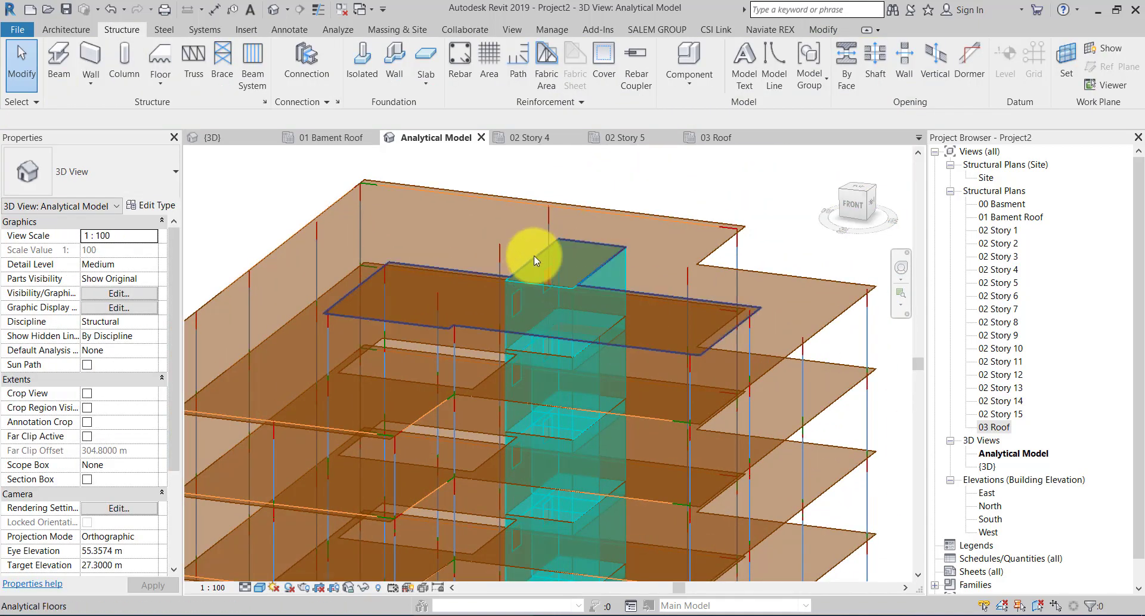
mouse_move(531, 306)
middle_mouse_down("shift")
mouse_move(538, 273)
mouse_move(608, 307)
mouse_move(785, 237)
middle_mouse_up("shift")
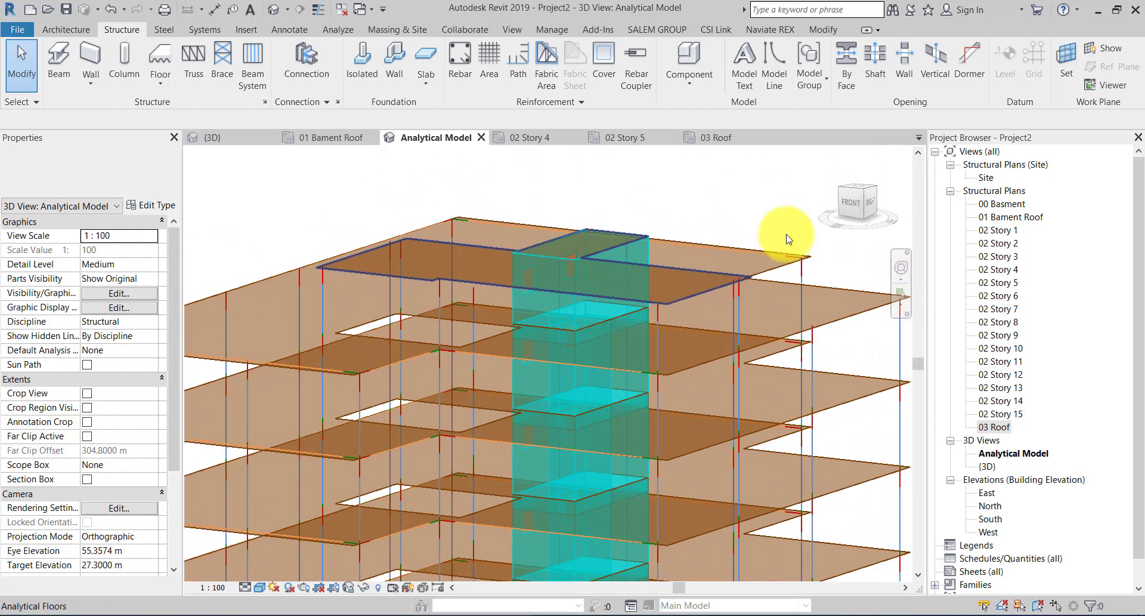
left_click(832, 156)
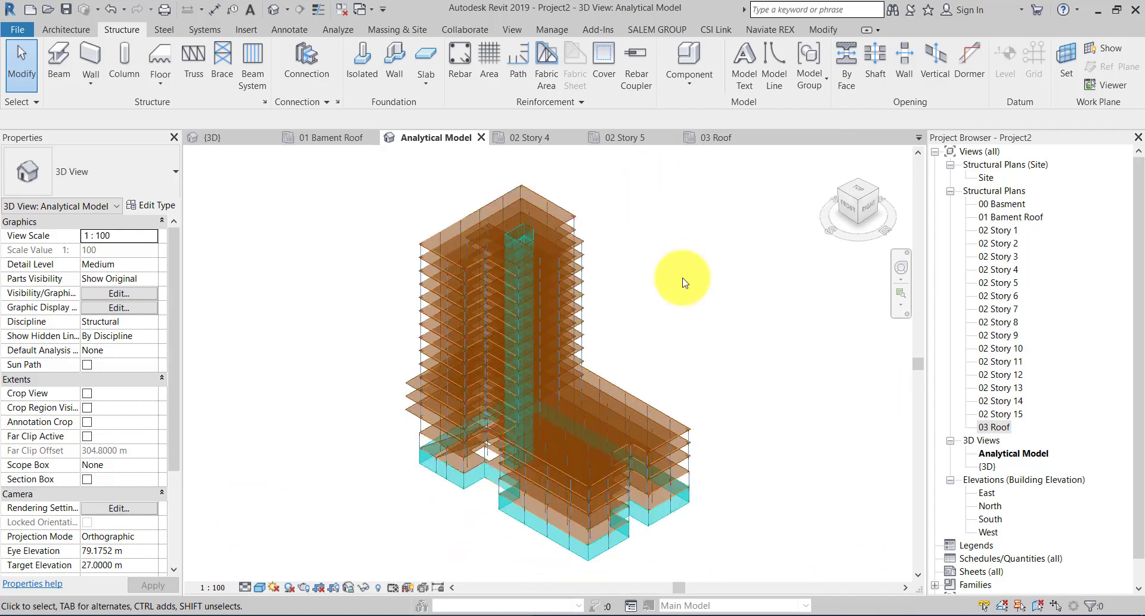